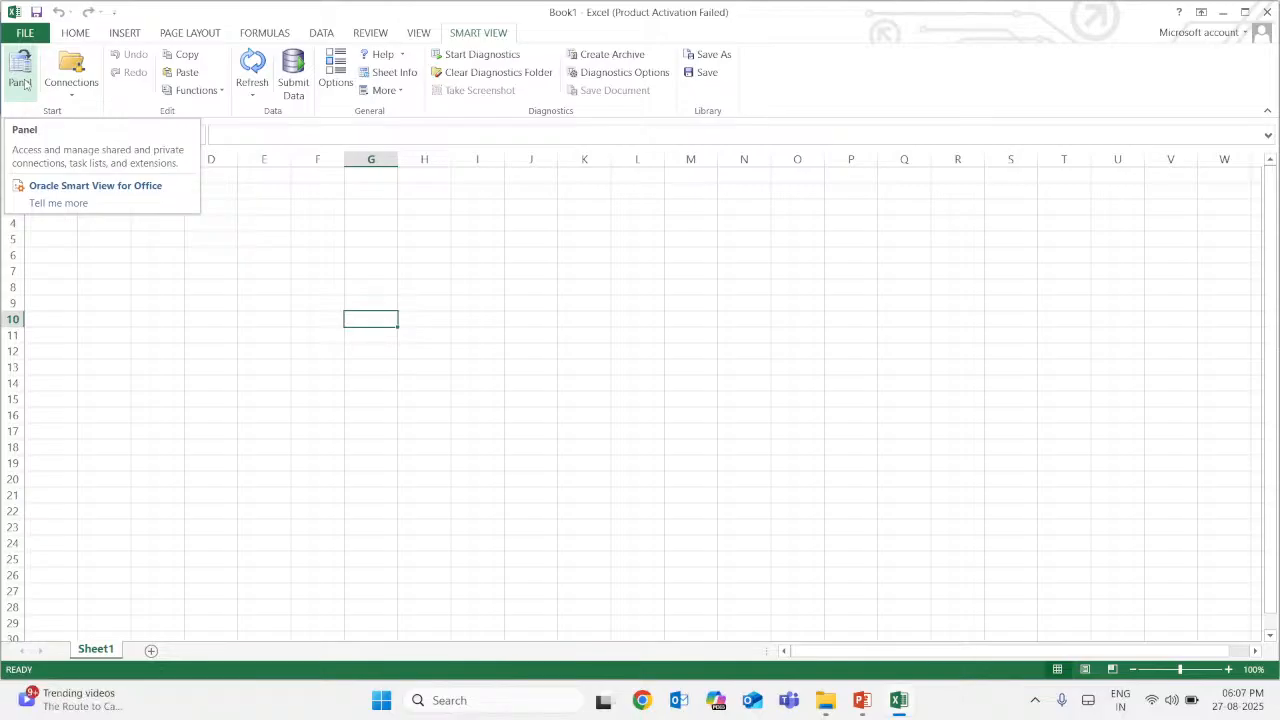
Expand the Smart View panel, open Private Connections and start a new connection with the Smart View HTTP Provider
left_click(25, 83)
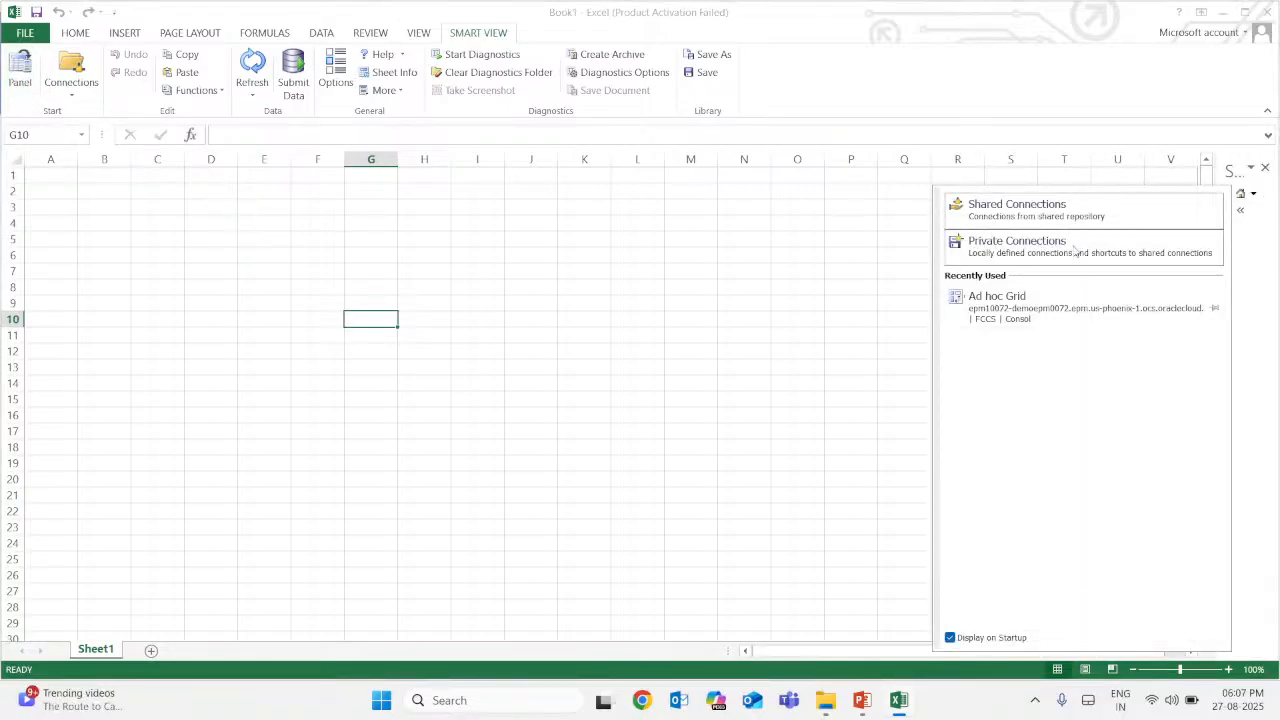
left_click(1239, 210)
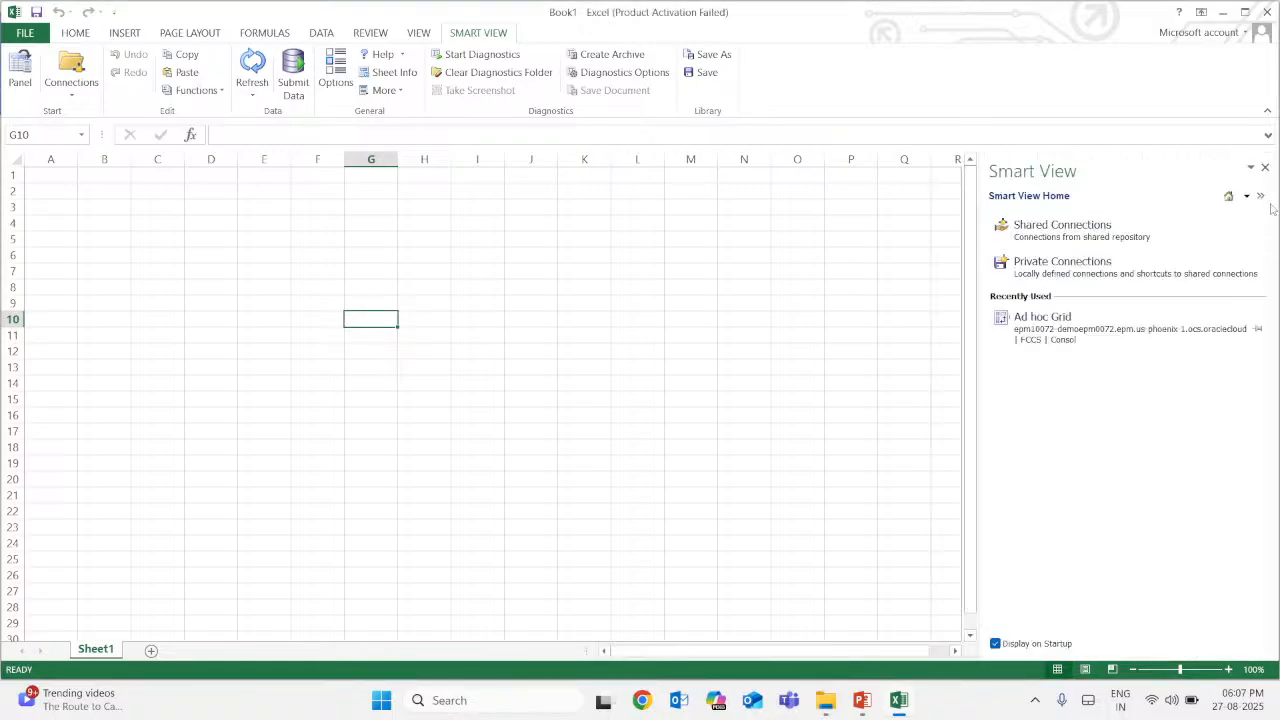
left_click(1038, 267)
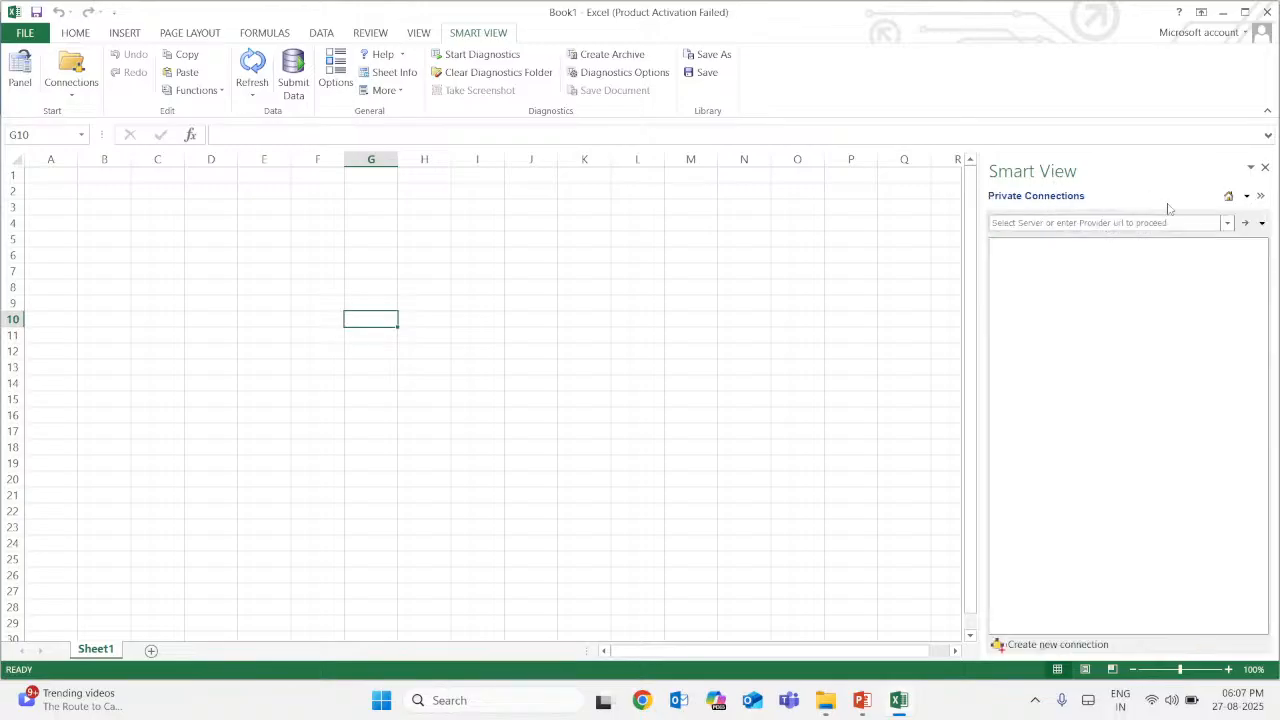
left_click(1262, 224)
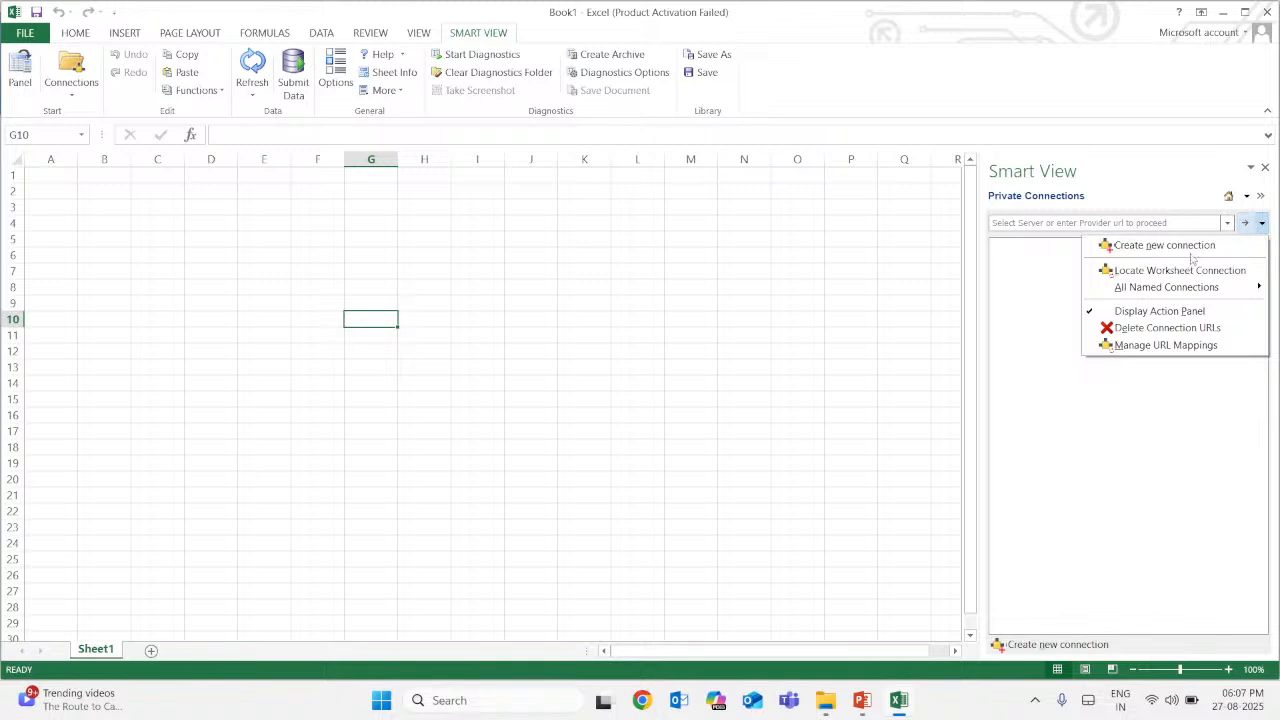
left_click(1160, 245)
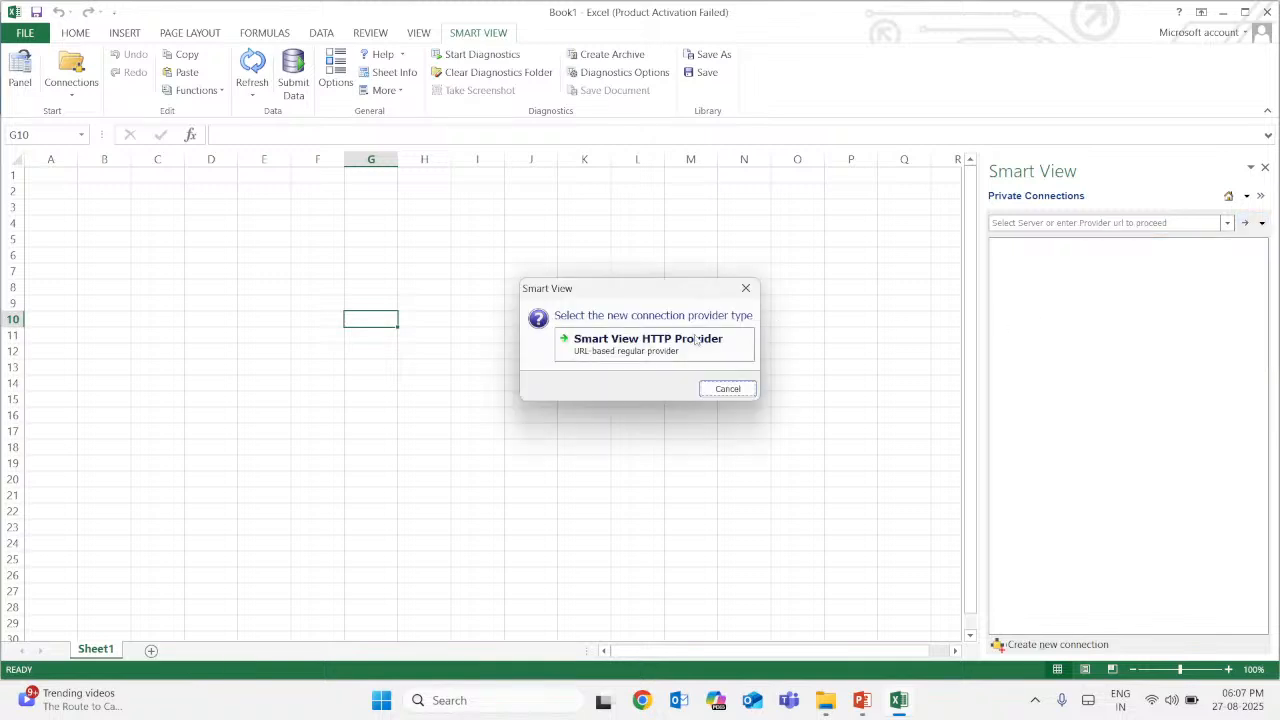
left_click(655, 343)
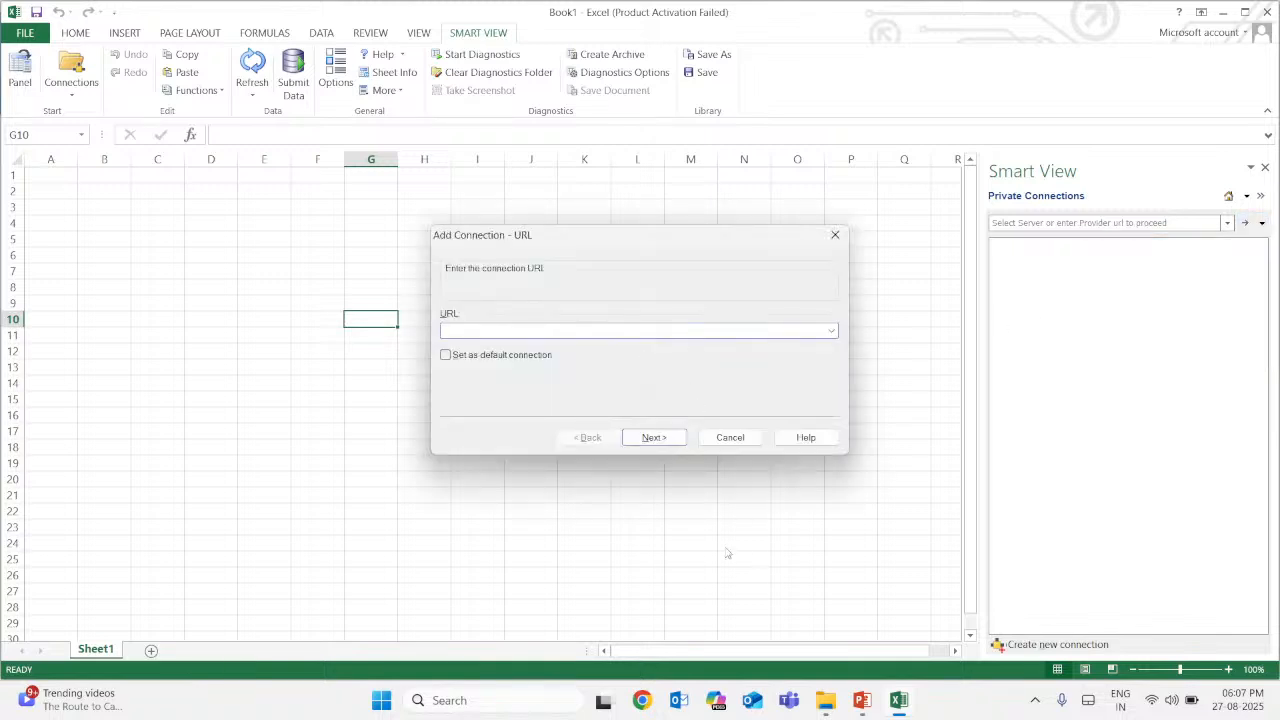
Switch to Teams, find the Oracle EPM login link in the open chat and open it in the browser
left_click(788, 702)
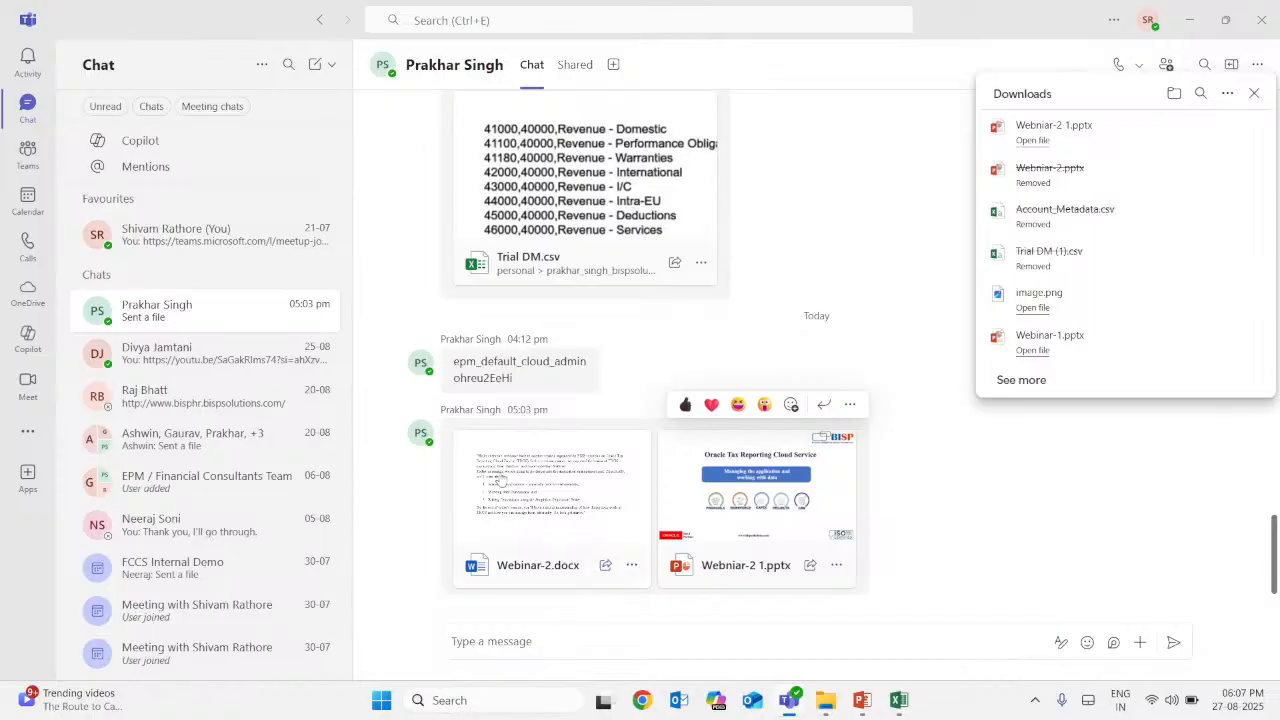
scroll(501, 462, "up", 3)
scroll(510, 420, "up", 3)
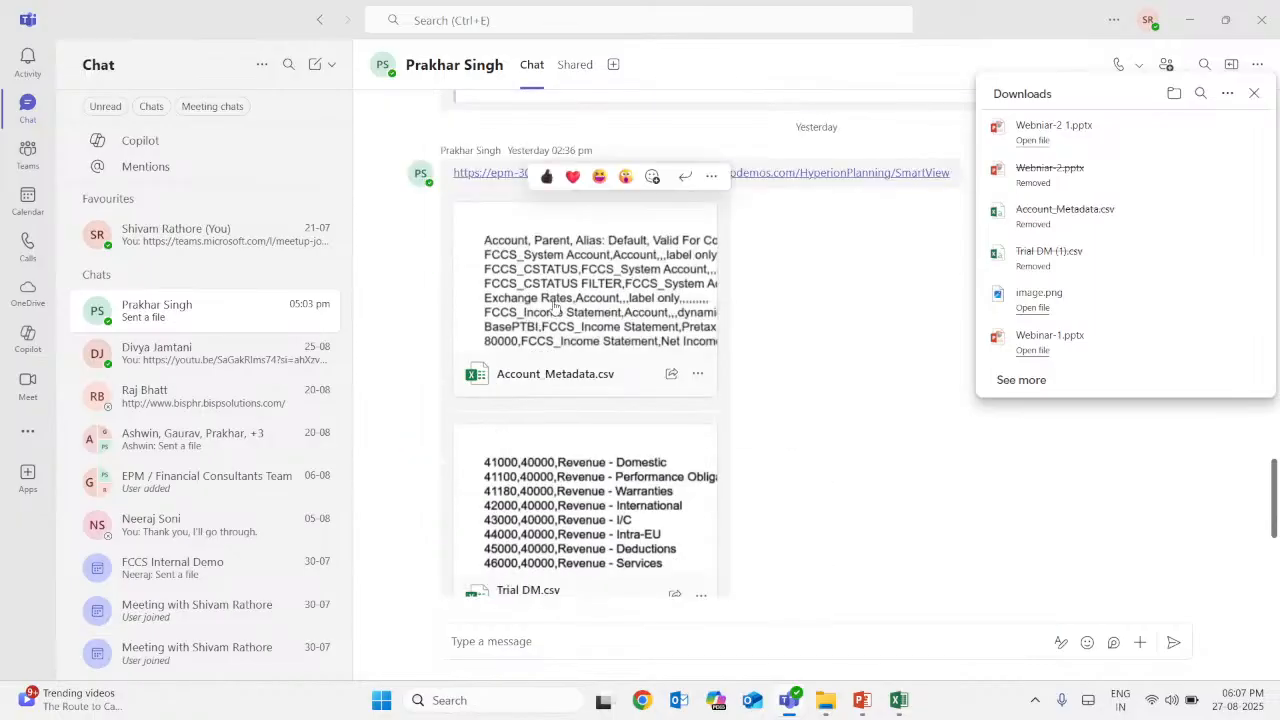
scroll(567, 320, "up", 3)
scroll(565, 312, "up", 2)
left_click(543, 367)
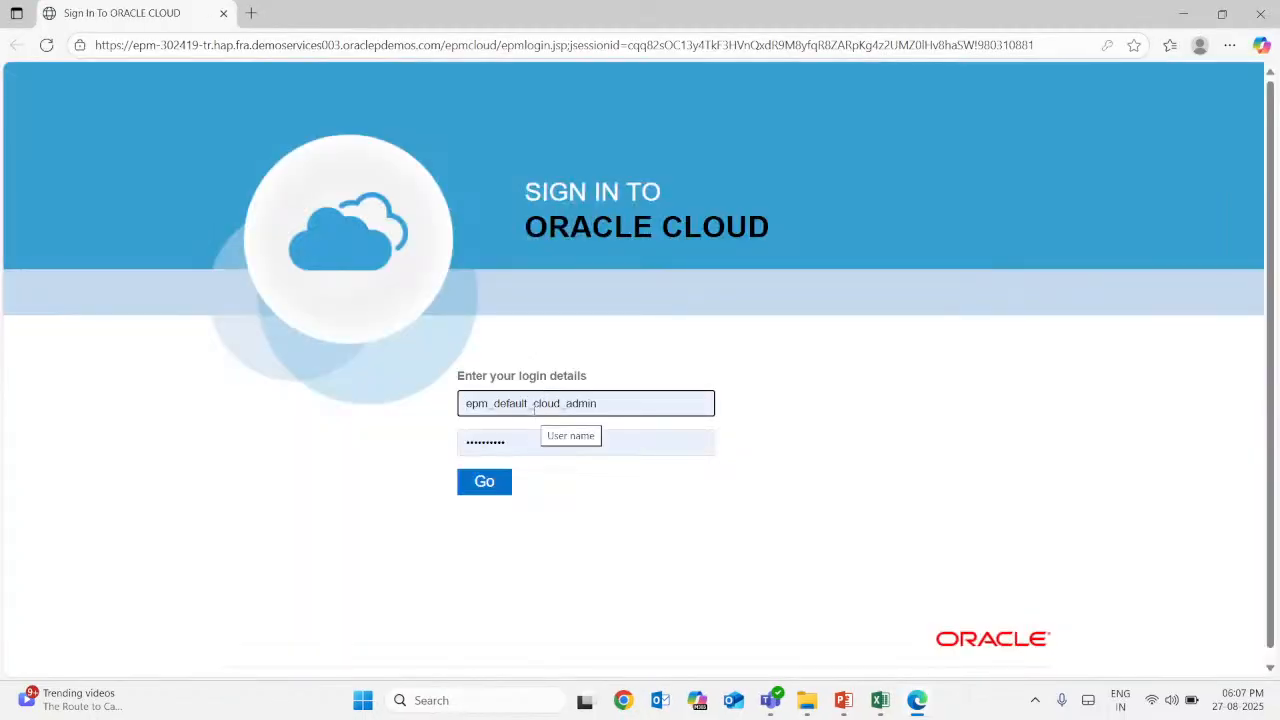
Replace the prefilled password with the account password copied from the Teams chat, sign in to Oracle Cloud and decline the browser's password update
left_click_drag(543, 441, 462, 442)
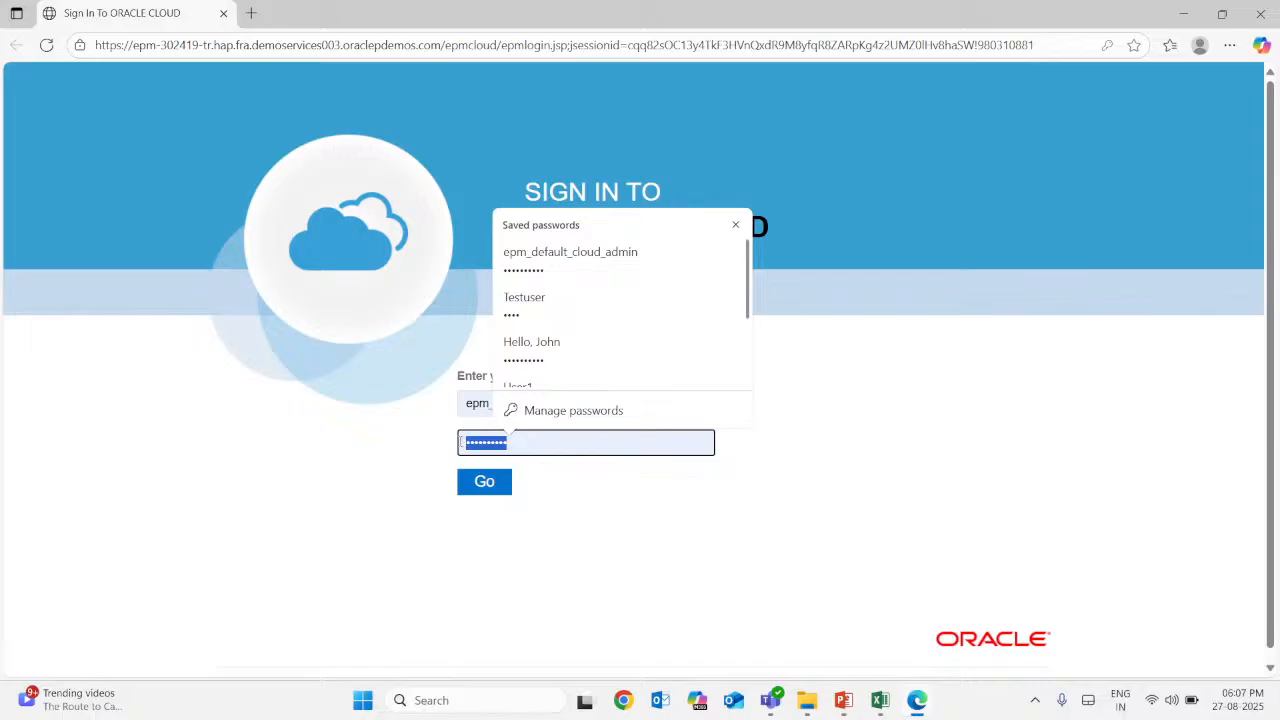
key("BackSpace")
left_click(770, 700)
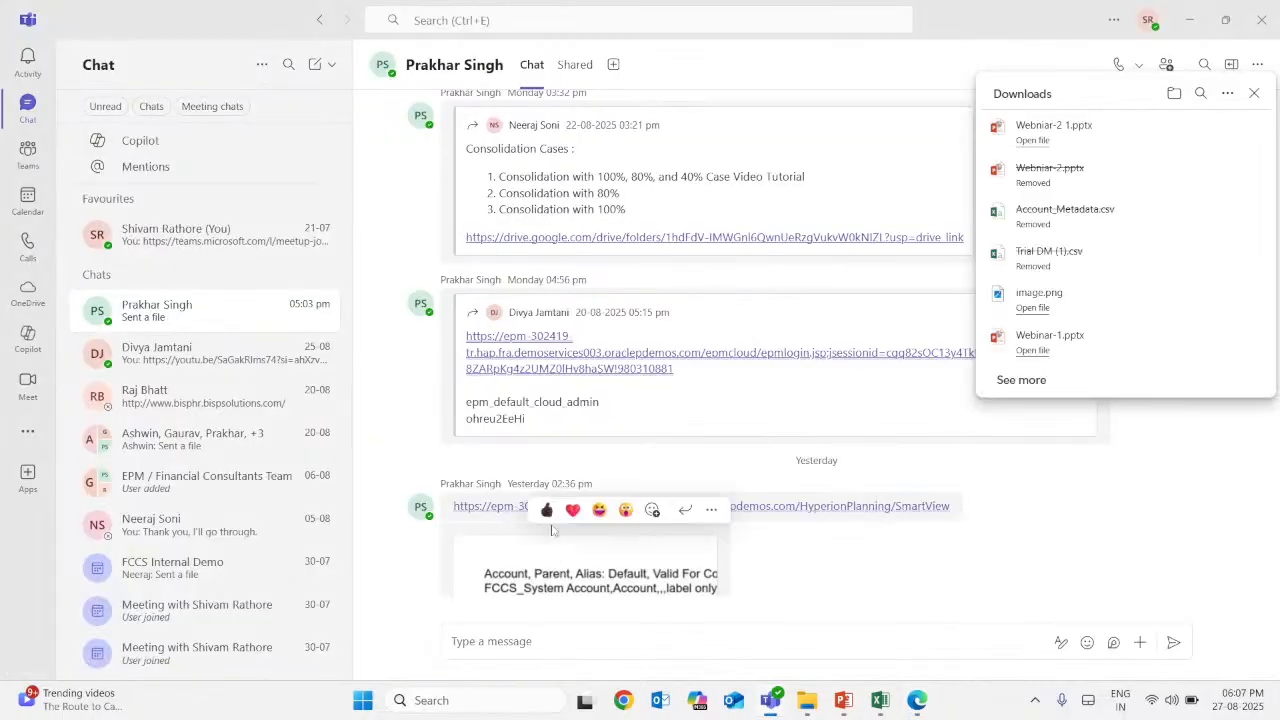
double_click(503, 418)
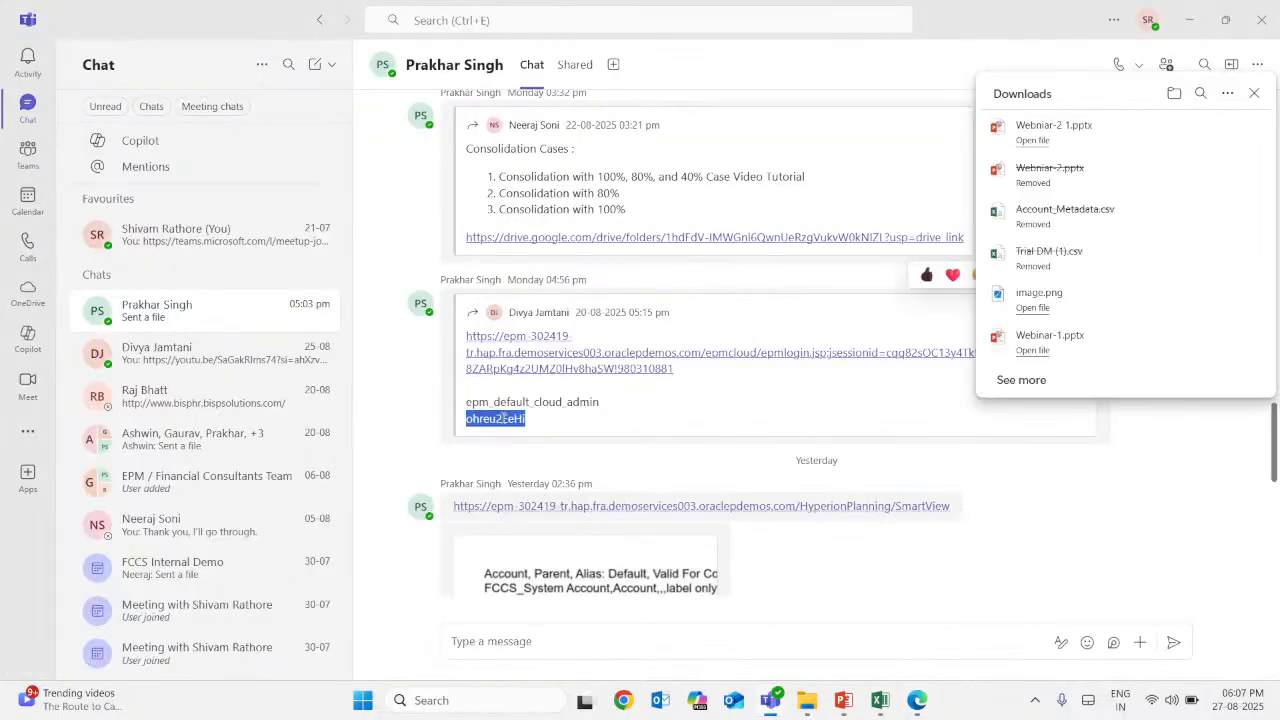
key("ctrl+c")
left_click(770, 700)
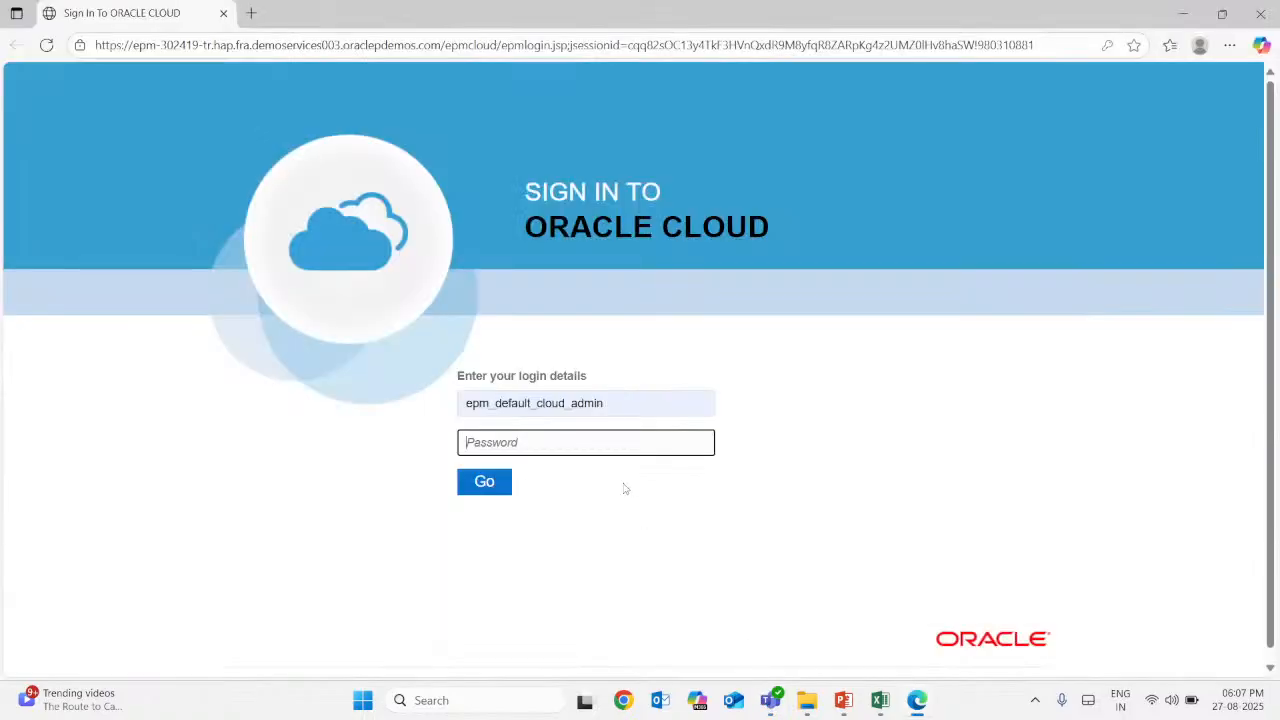
key("ctrl+v")
left_click(503, 485)
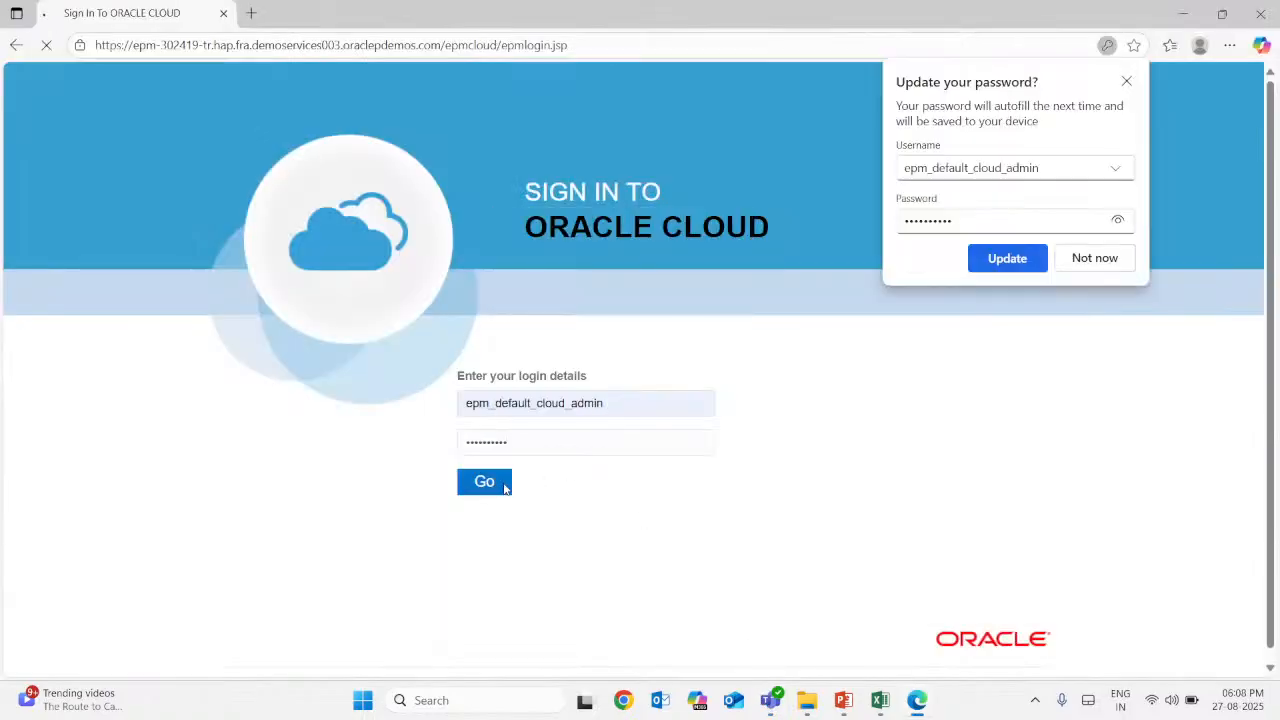
left_click(1094, 258)
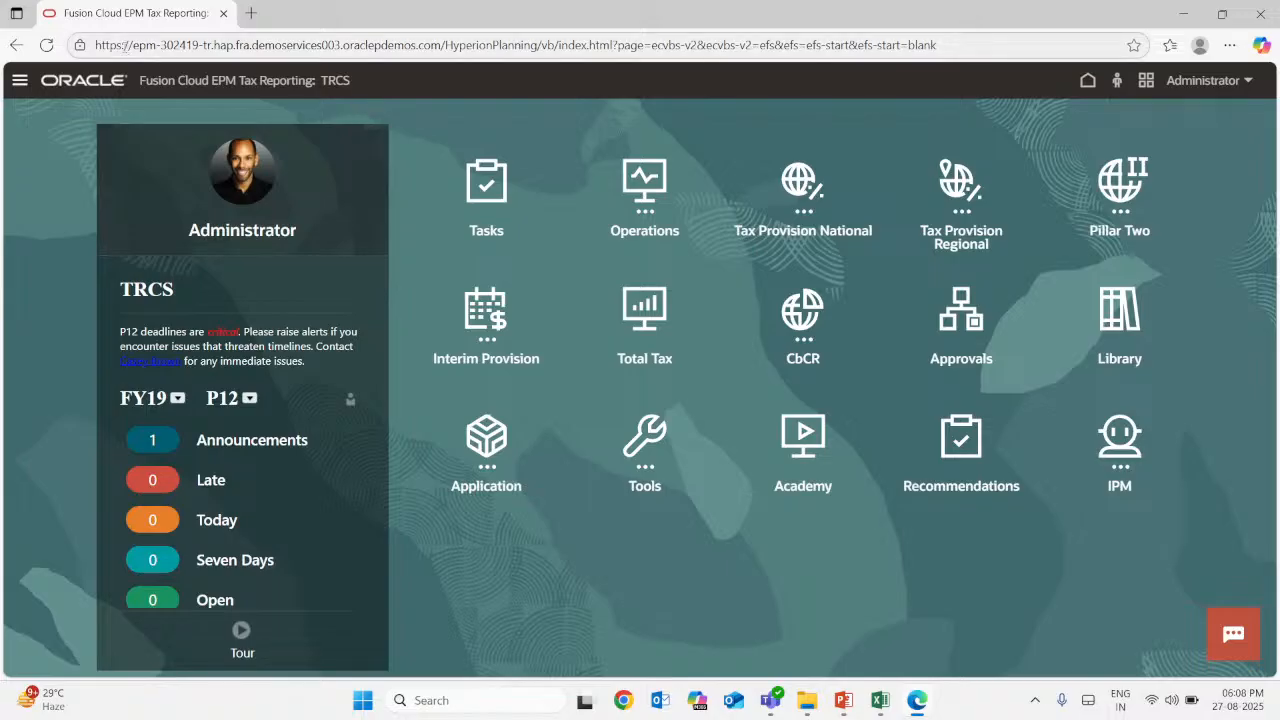
left_click_drag(107, 45, 556, 53)
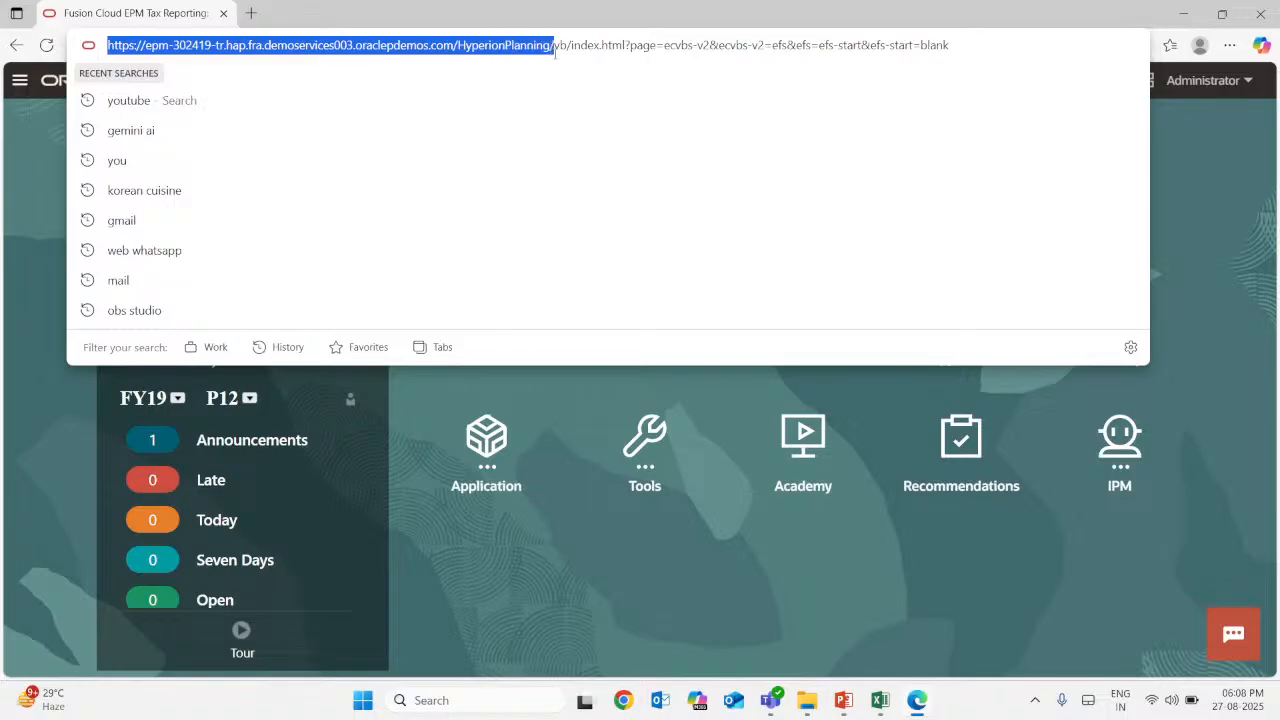
right_click(514, 50)
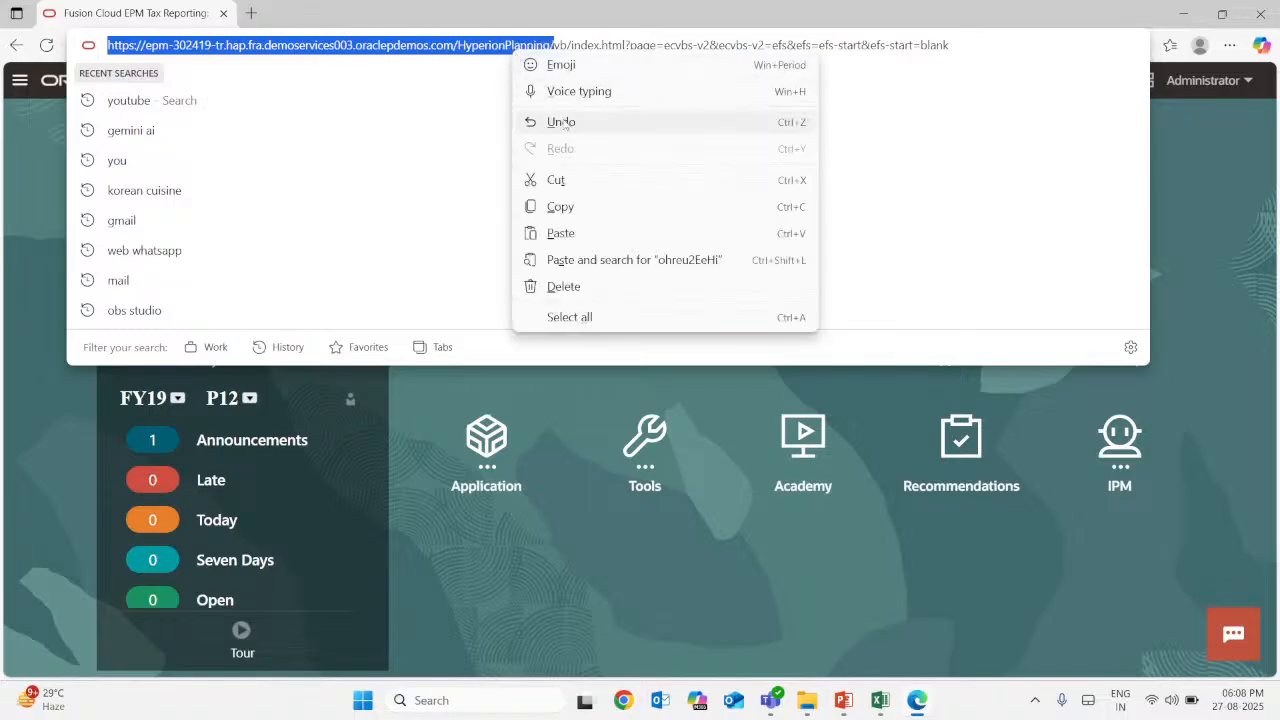
left_click(565, 203)
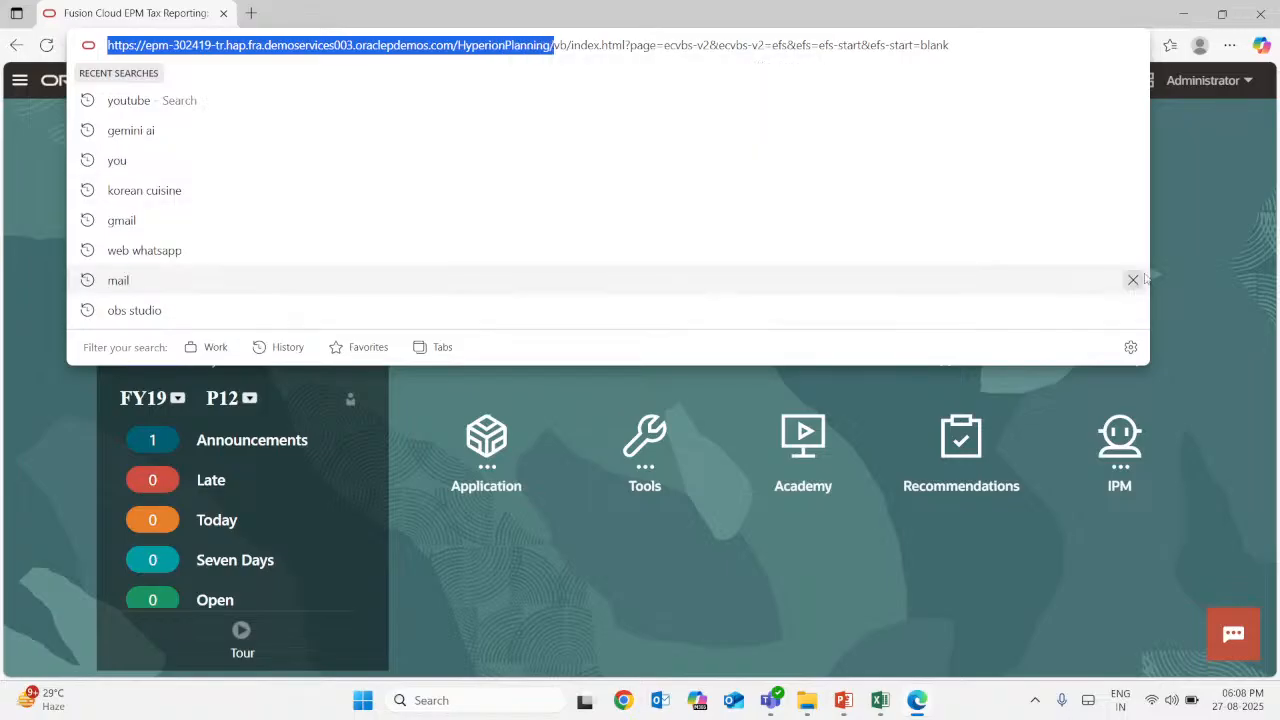
left_click(898, 554)
Switch to Excel, paste the copied address as the connection URL, append SmartView and try to connect to the provider
left_click(880, 698)
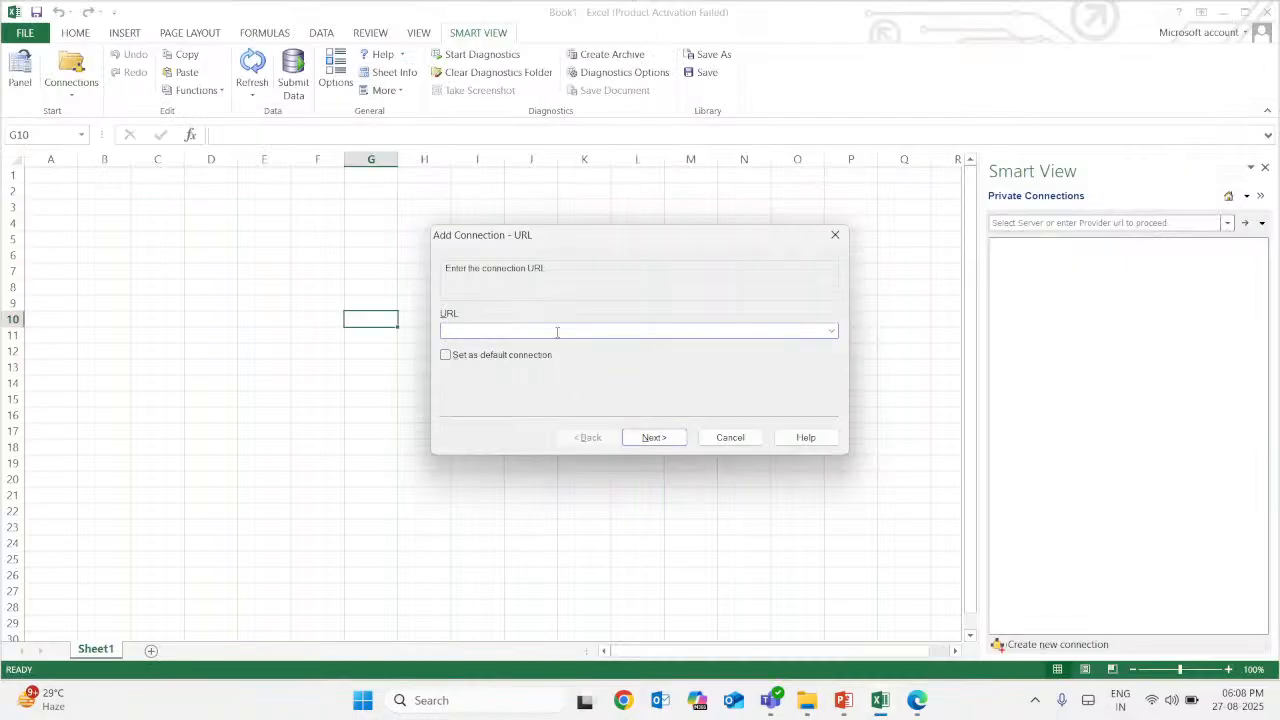
key("ctrl+v")
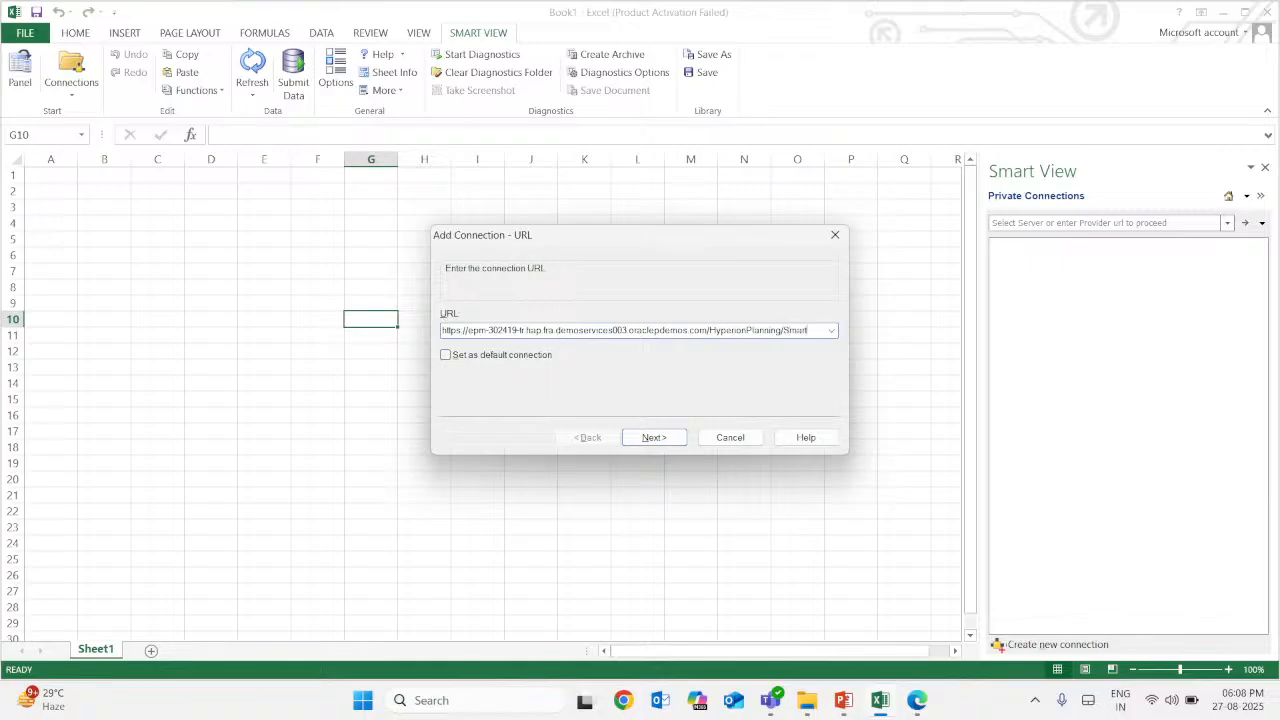
type("w")
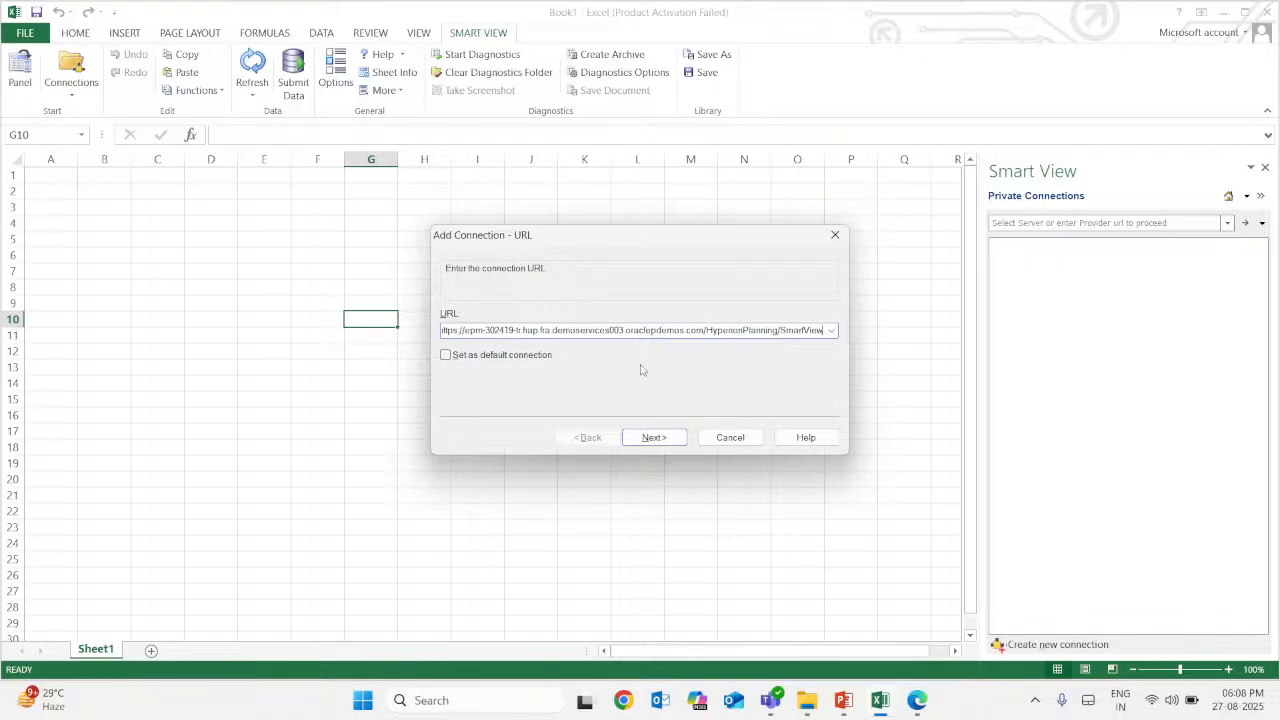
left_click(648, 437)
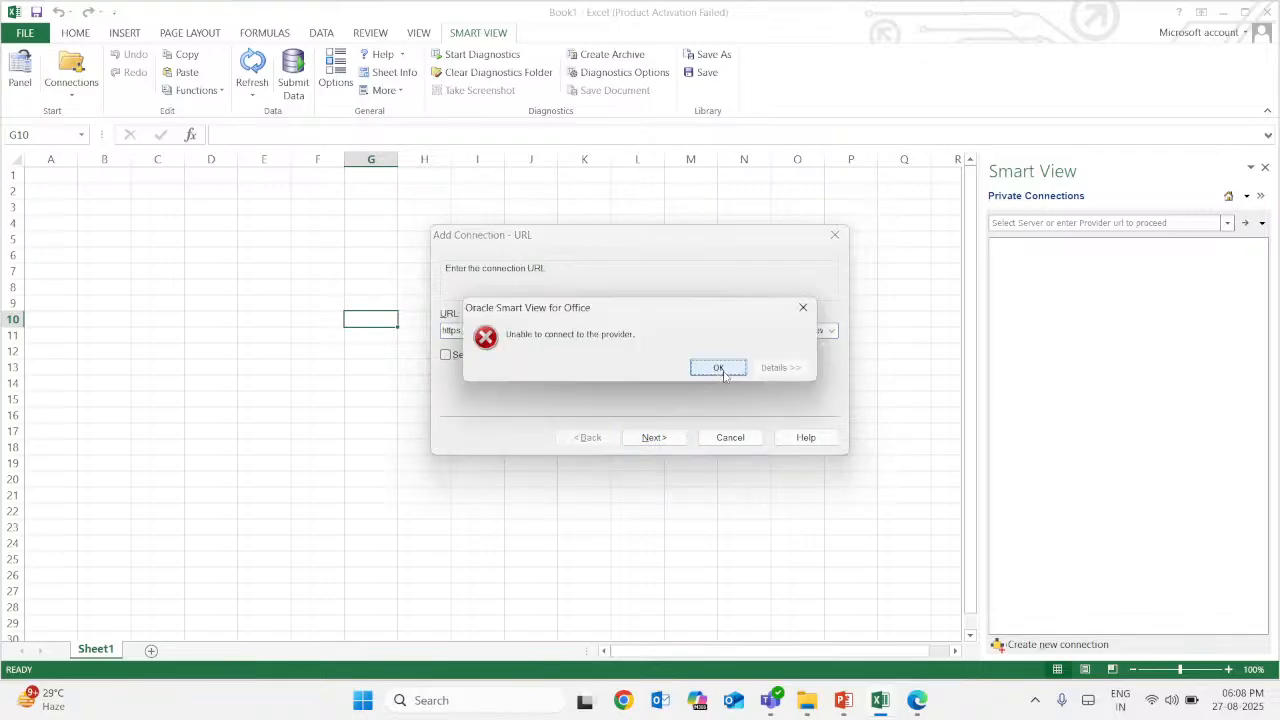
left_click(718, 368)
Change the ending of the connection URL to Smartview and retry connecting to the provider
double_click(815, 331)
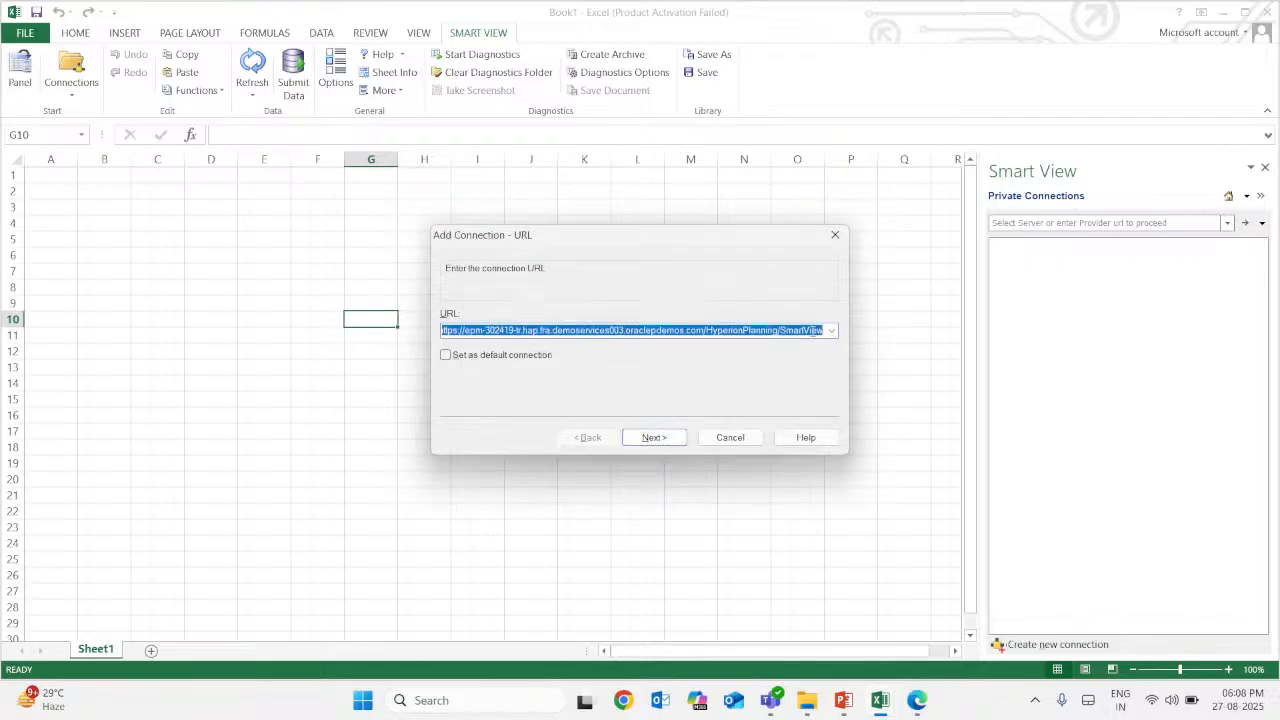
left_click(815, 331)
double_click(816, 331)
left_click(805, 330)
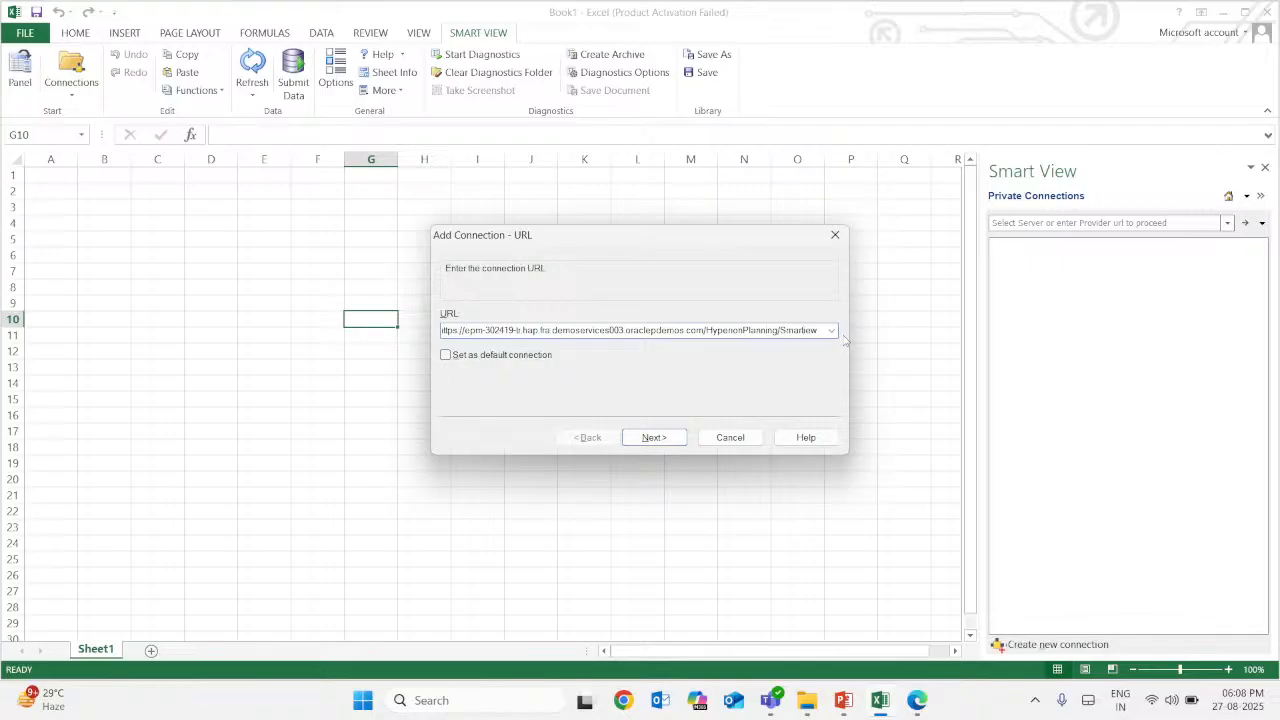
left_click(647, 435)
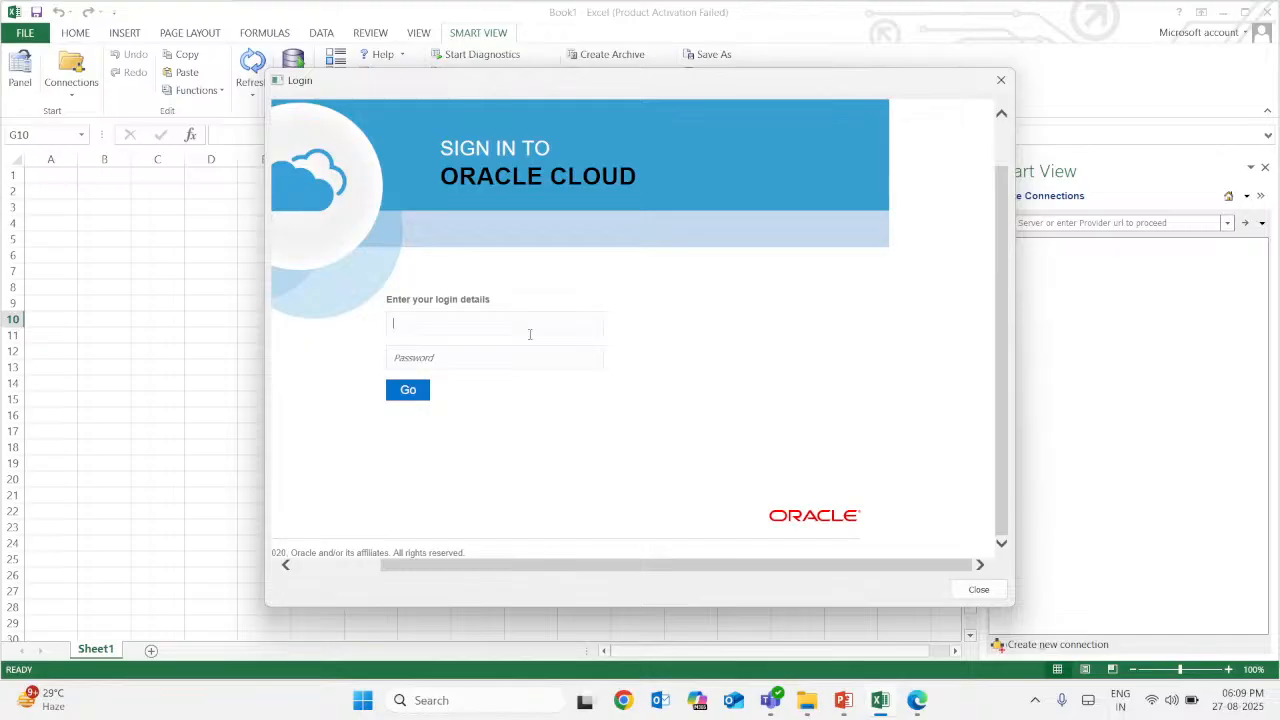
Fill the password field of the Oracle Cloud sign-in dialog with the account password from the clipboard history
key("super+v")
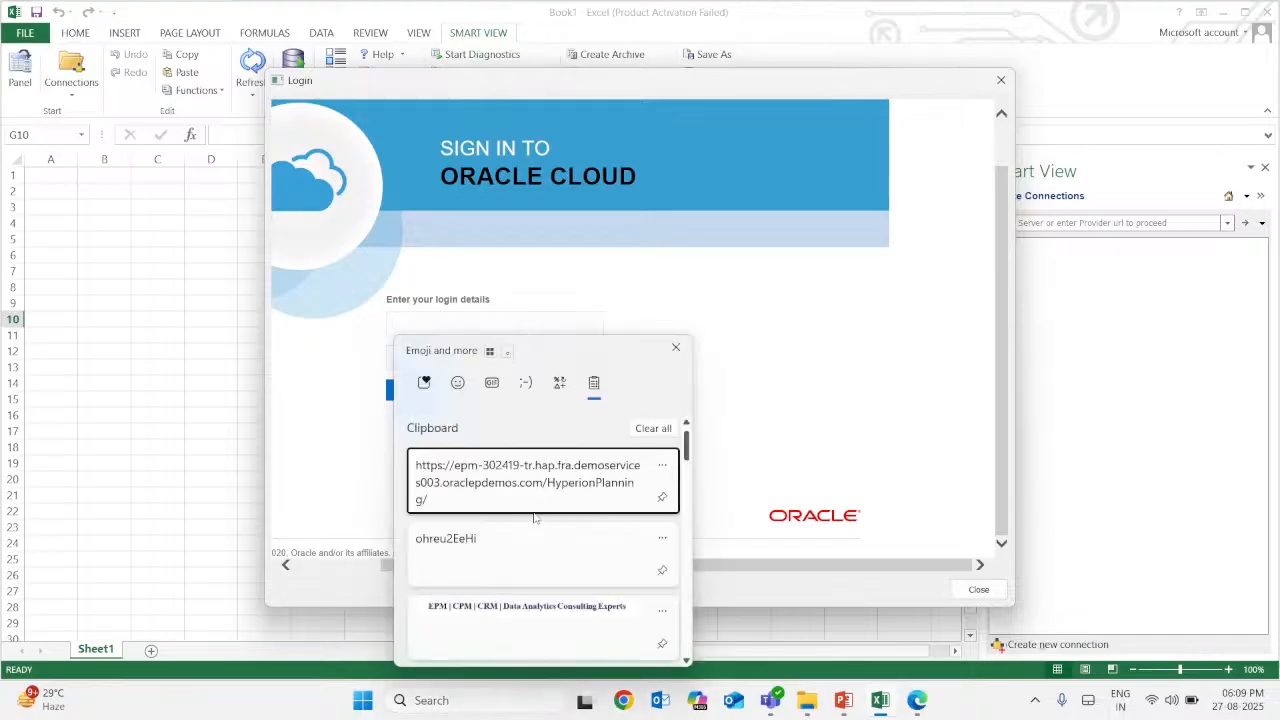
left_click(674, 350)
left_click(482, 363)
key("super+v")
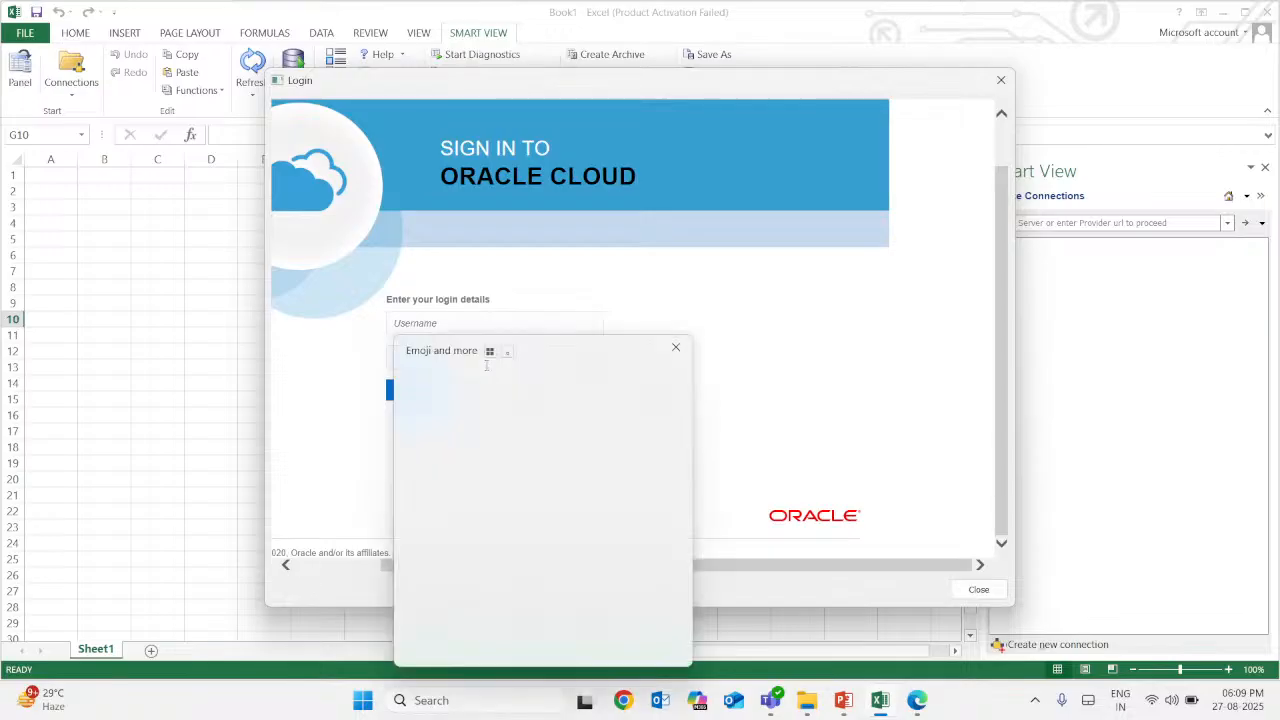
left_click(510, 552)
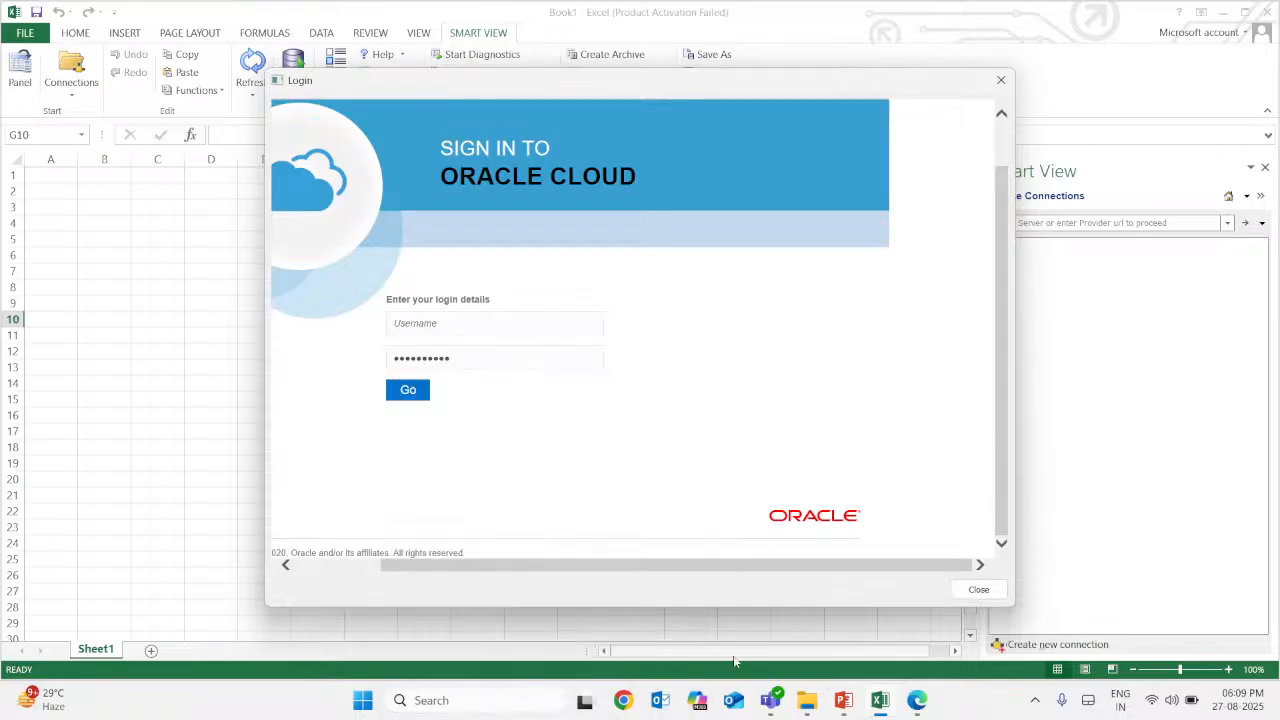
Copy the account username from the Teams chat into the Excel sign-in dialog, try to sign in and close the dialog
mouse_move(781, 707)
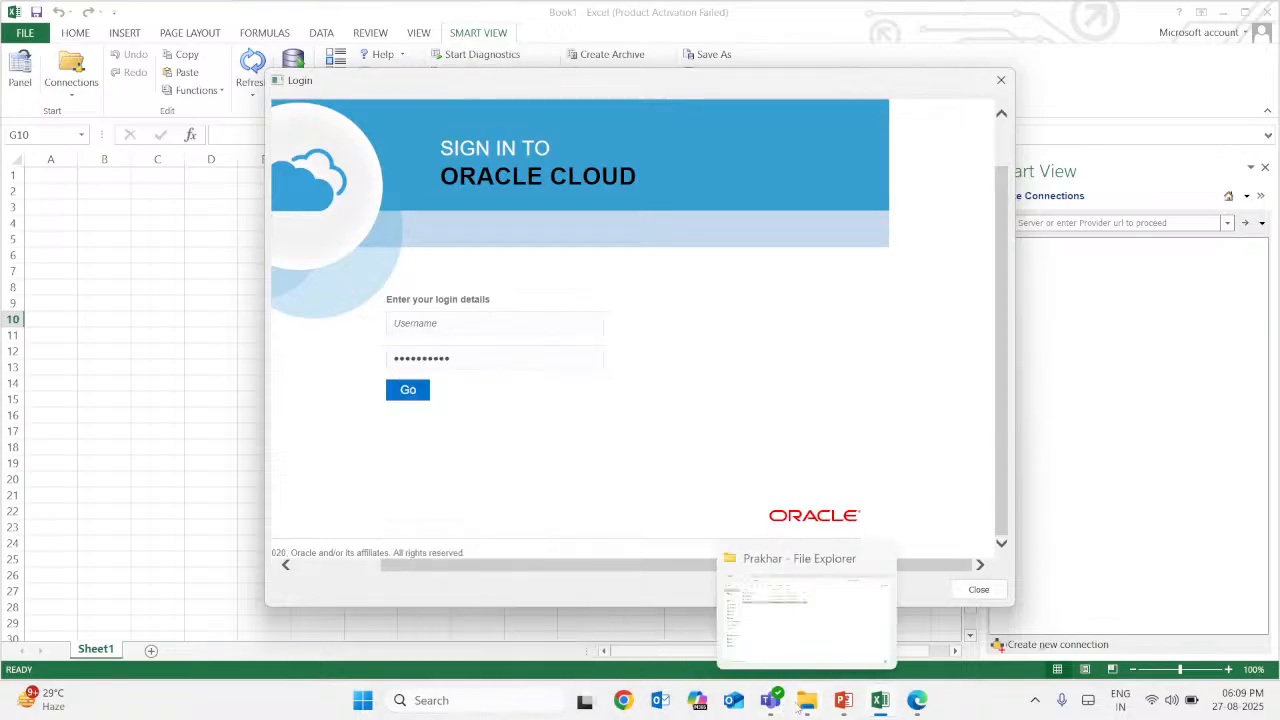
left_click(770, 700)
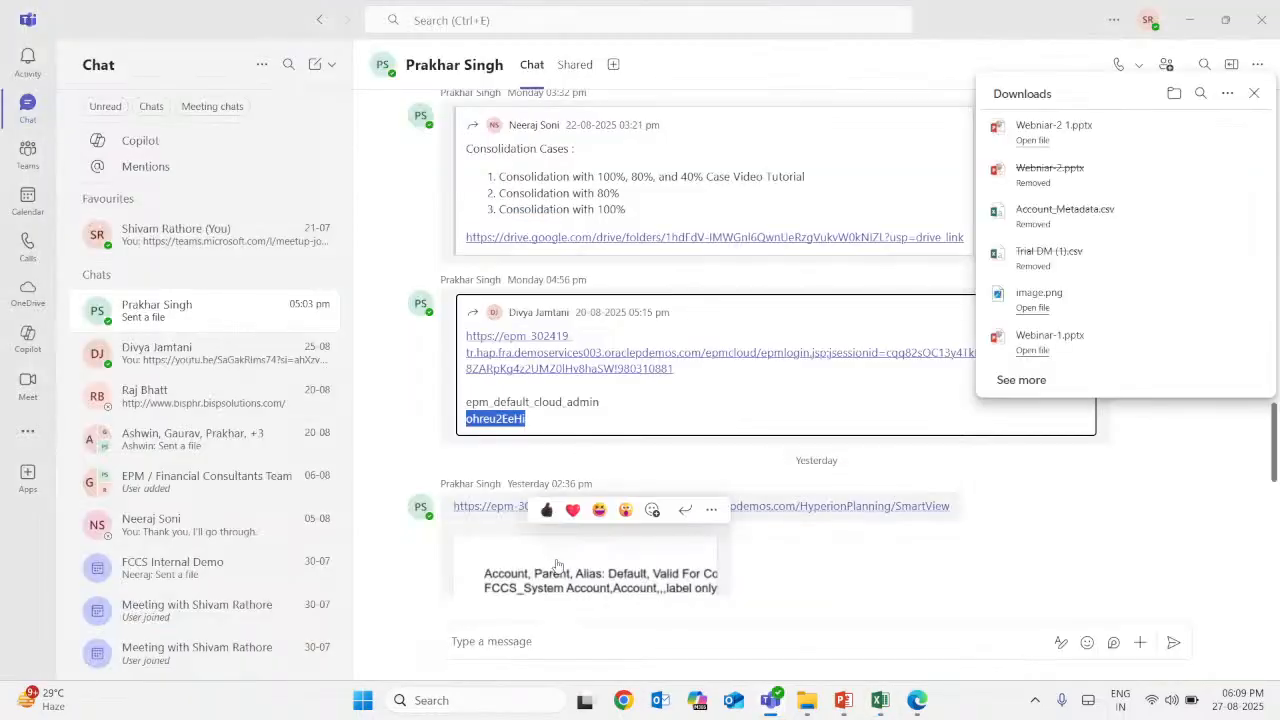
scroll(580, 460, "down", 5)
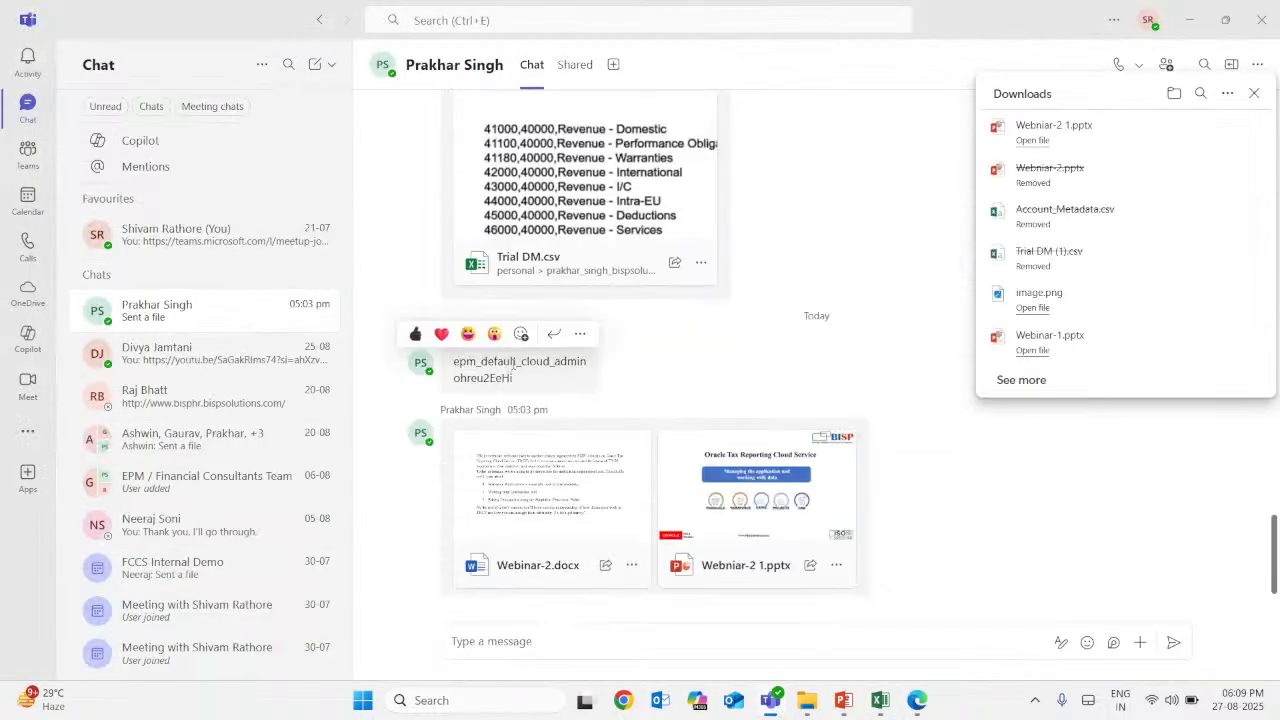
double_click(513, 362)
right_click(515, 362)
left_click(531, 346)
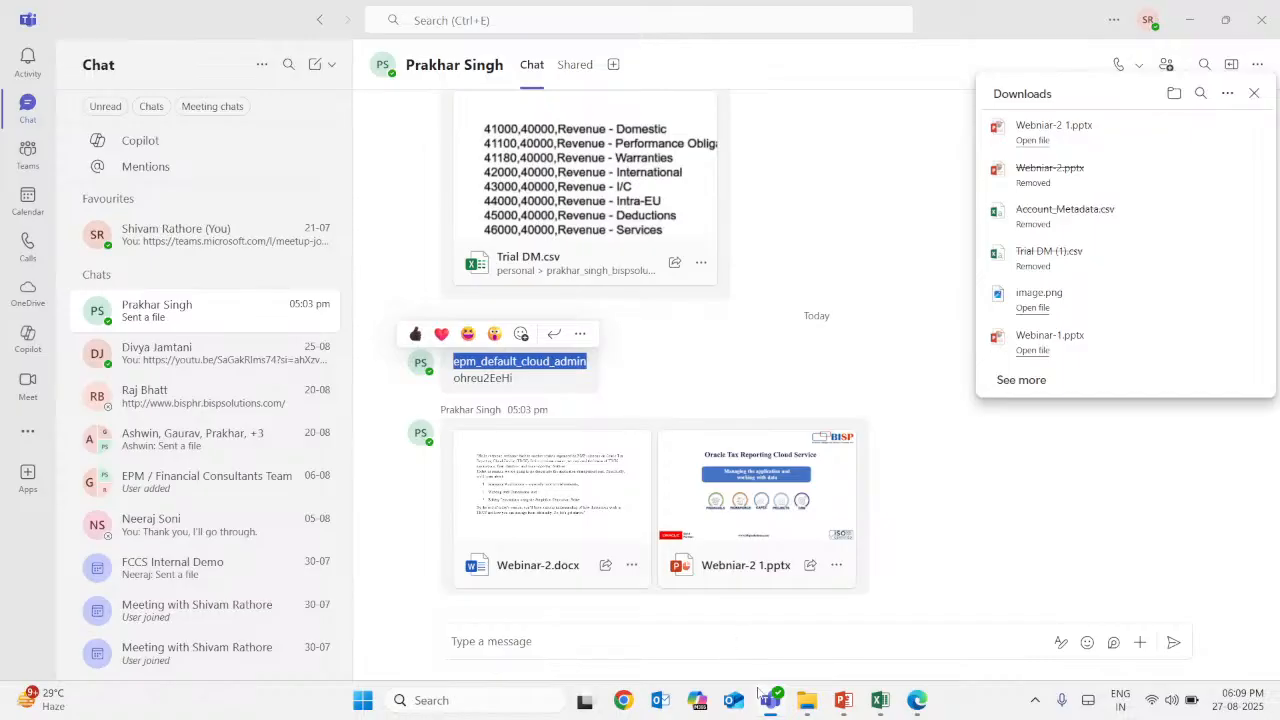
left_click(877, 705)
left_click(511, 320)
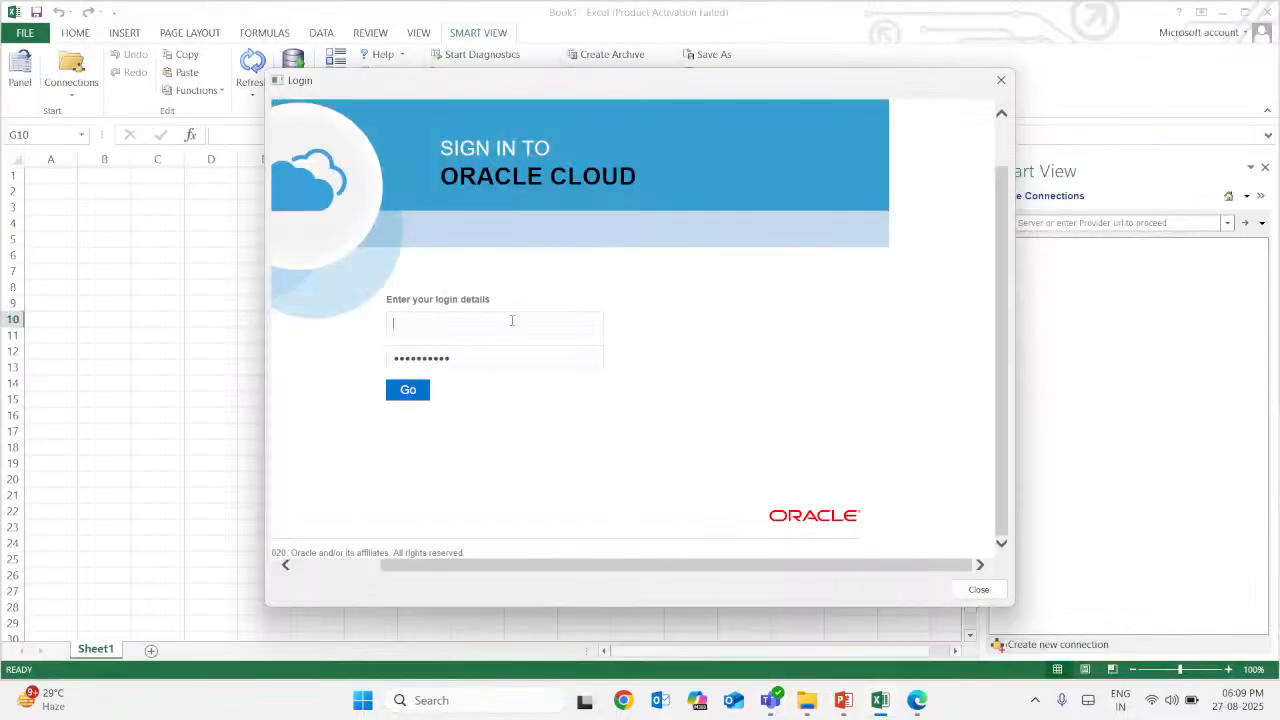
key("ctrl+v")
left_click(418, 390)
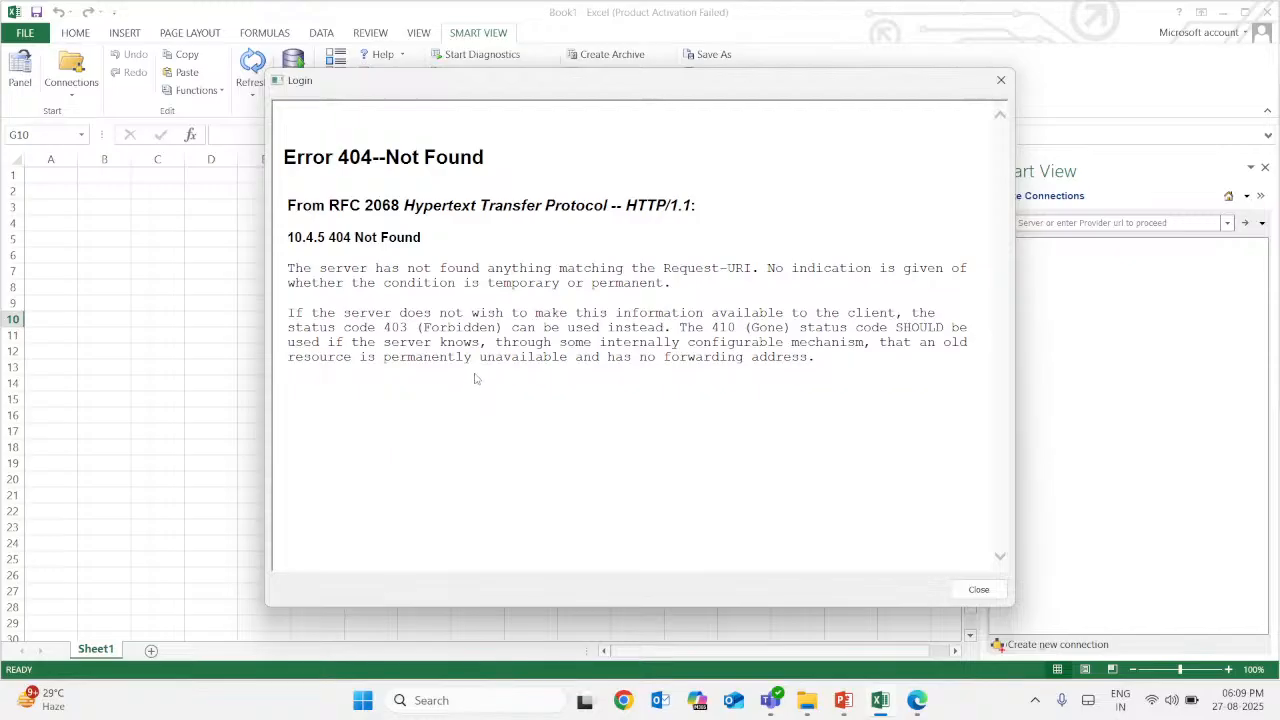
left_click(1000, 80)
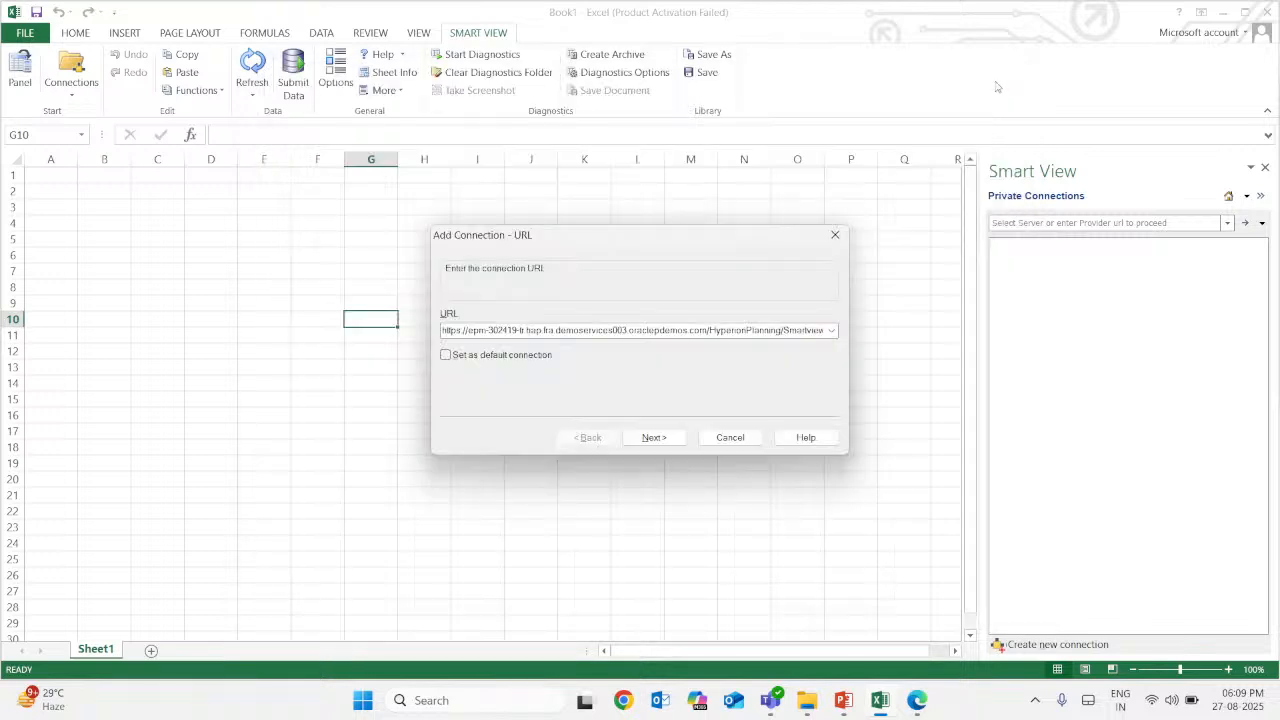
Retry connecting to the provider, correct the ending of the connection URL to SmartView and connect again
left_click(652, 439)
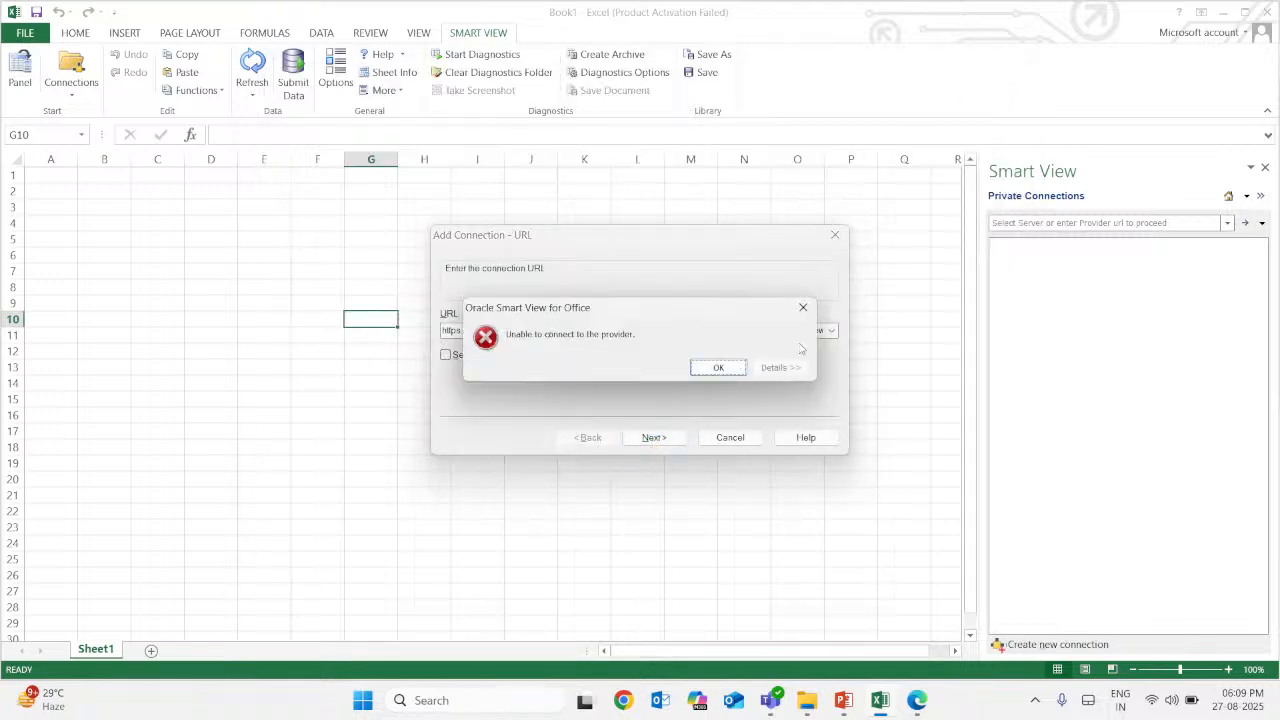
left_click(718, 368)
left_click(808, 330)
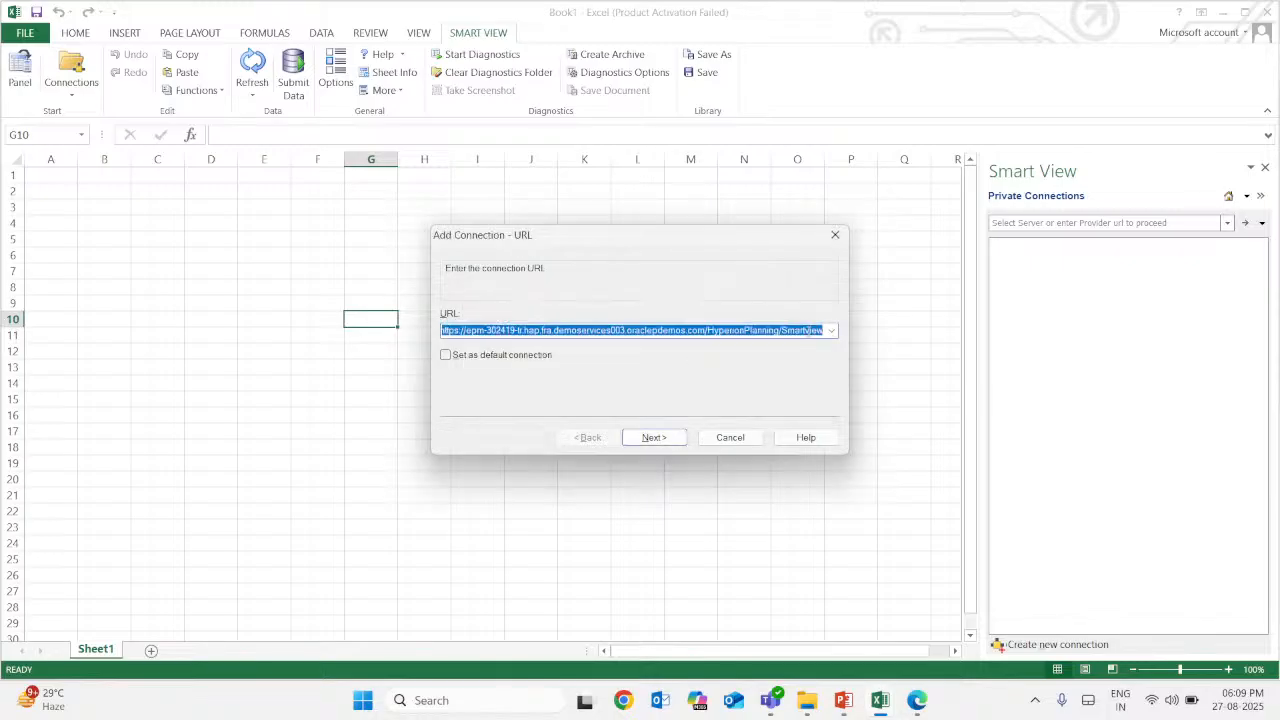
left_click(808, 330)
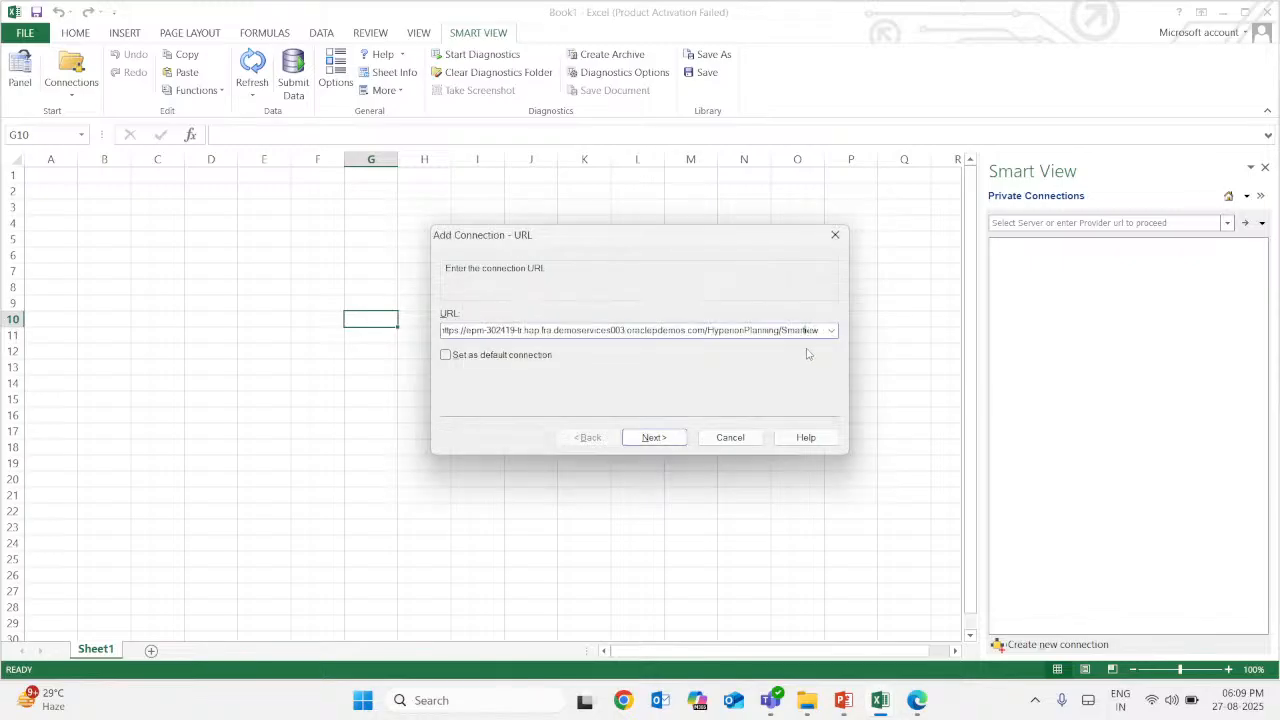
type("V")
left_click(665, 441)
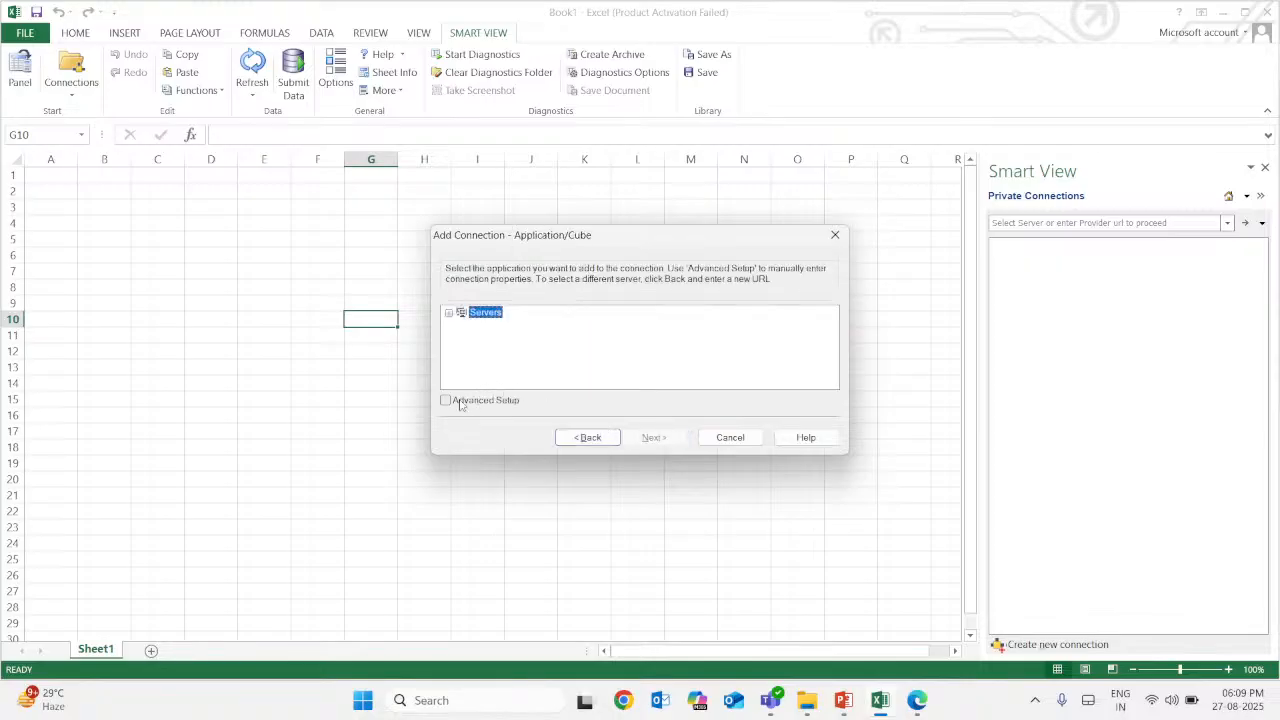
Expand the demo server in the Servers tree and choose its TRCS application for the new connection
left_click(448, 313)
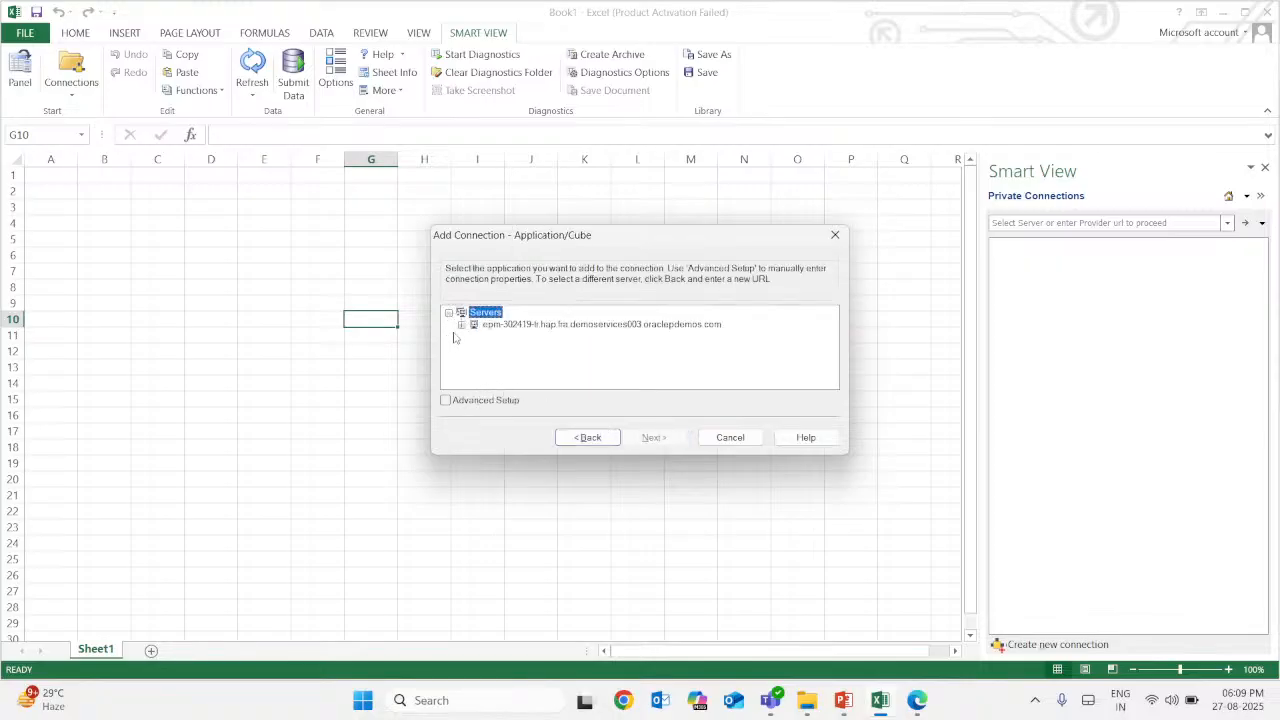
left_click(448, 313)
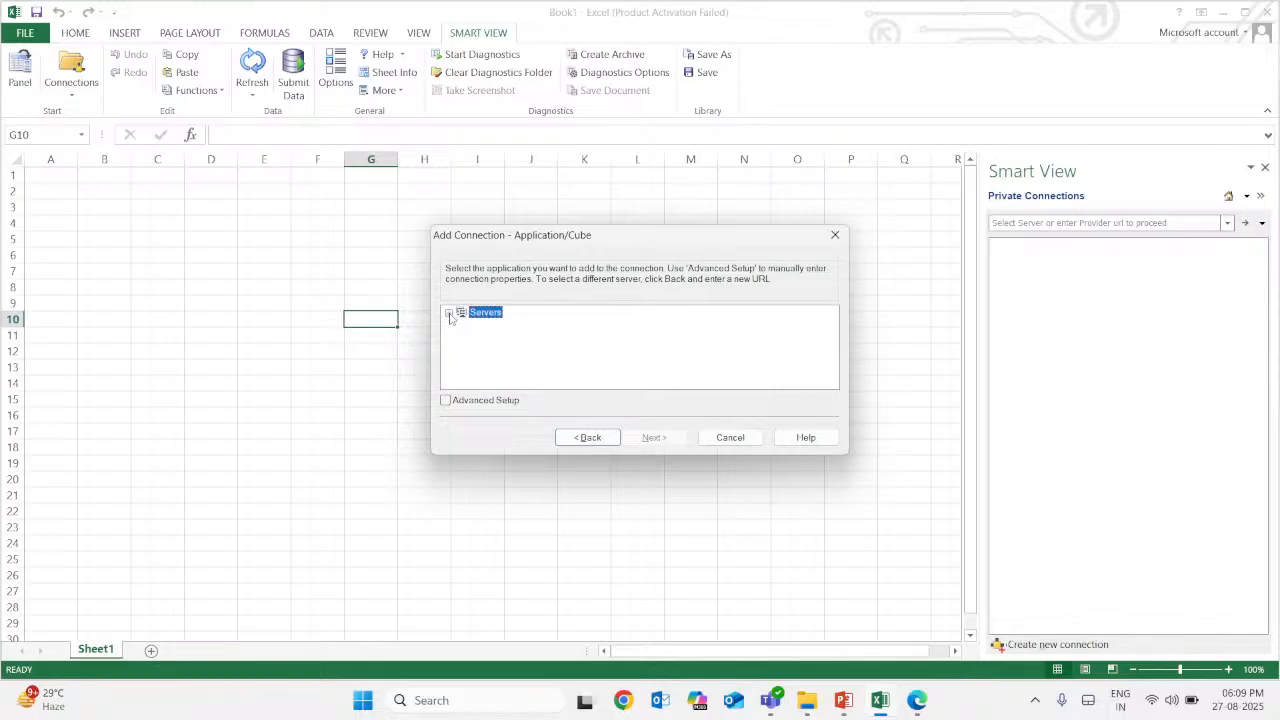
left_click(448, 313)
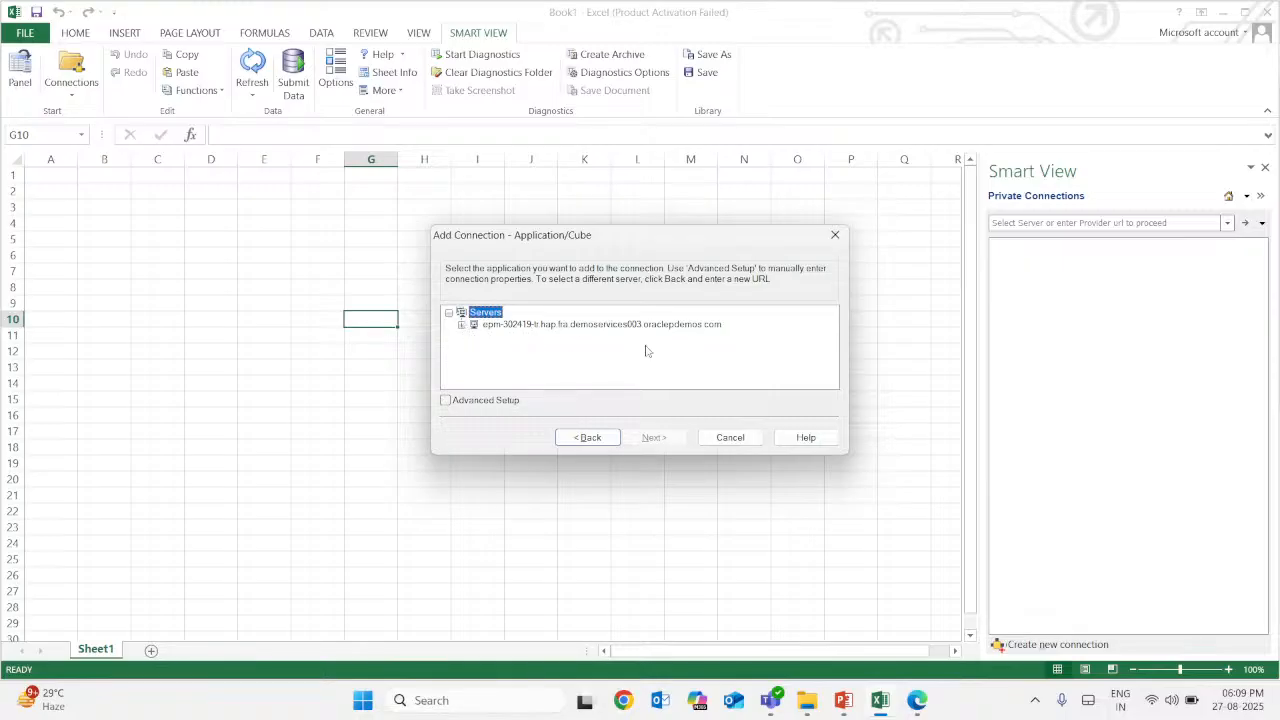
left_click(461, 324)
left_click(501, 337)
left_click(645, 433)
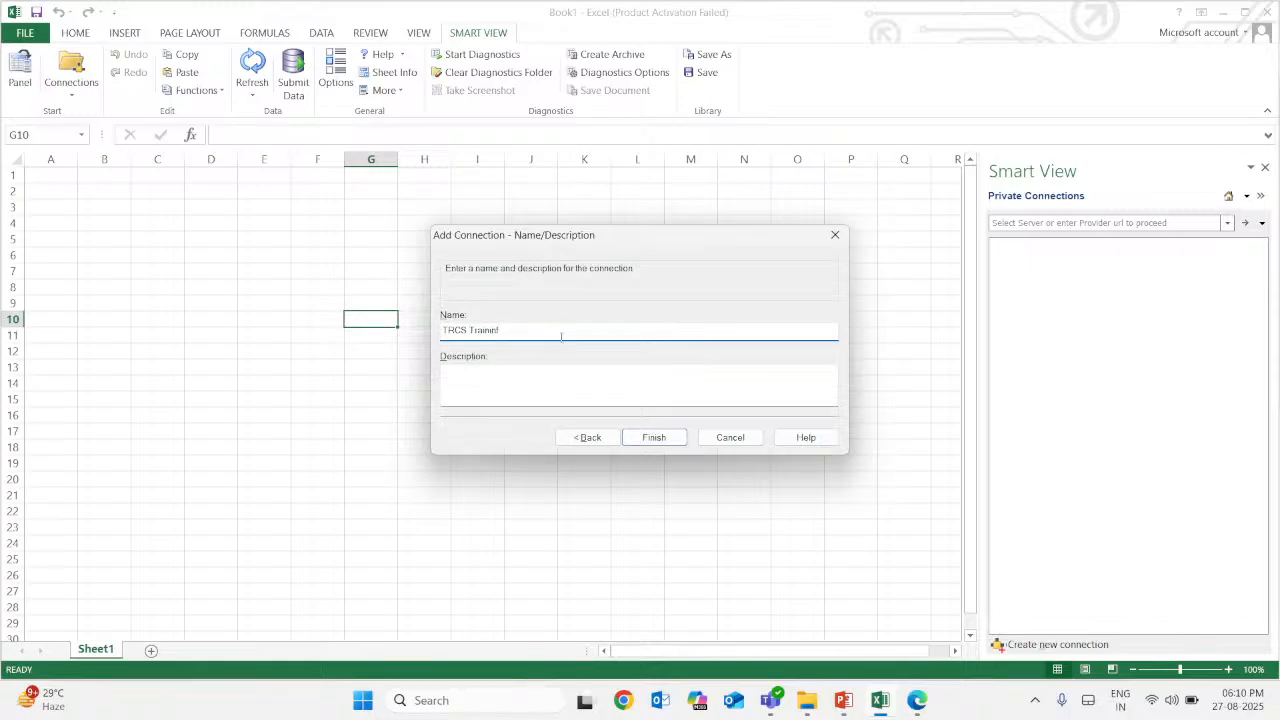
Name the connection TRCS Training, finish creating it and connect to it
left_click(654, 437)
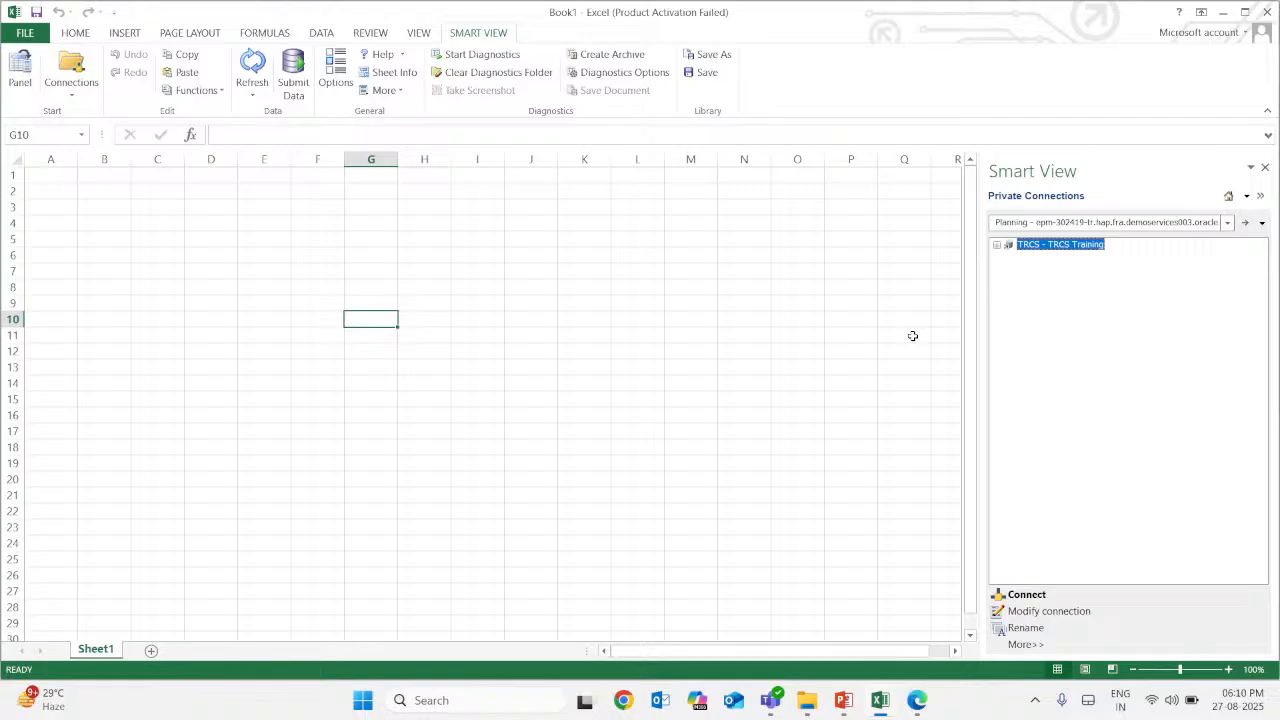
double_click(1045, 246)
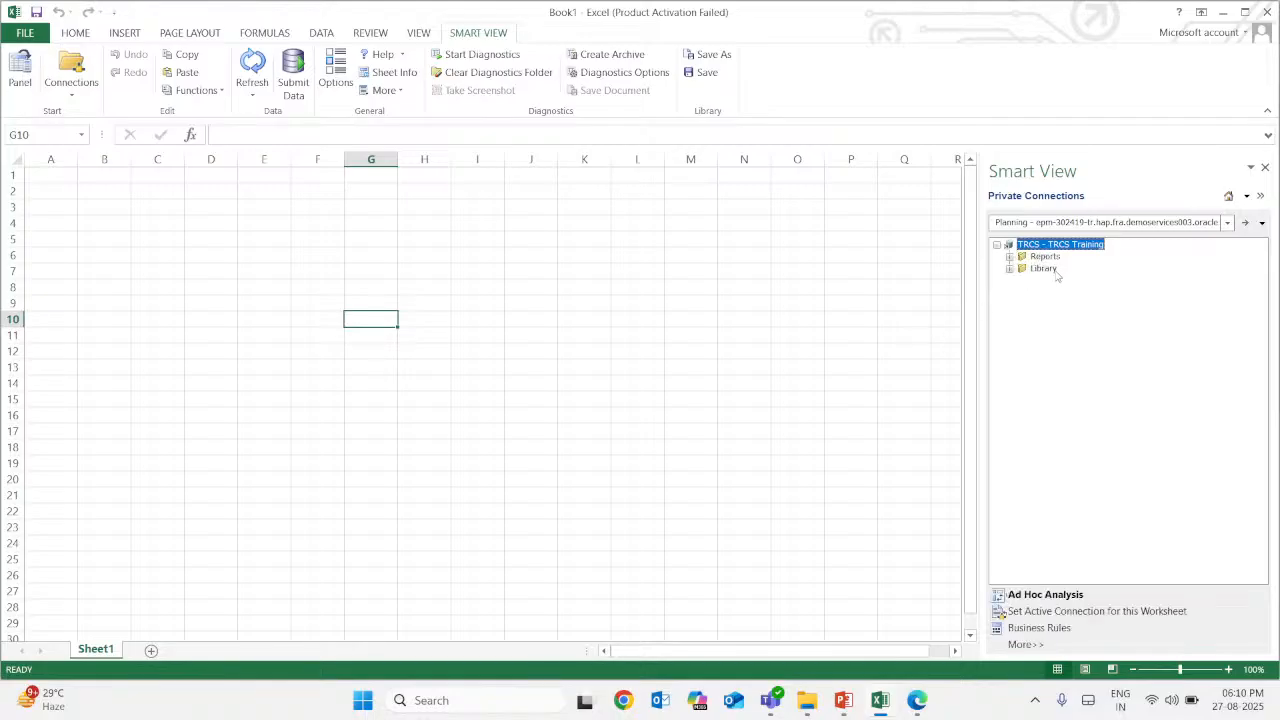
left_click(895, 338)
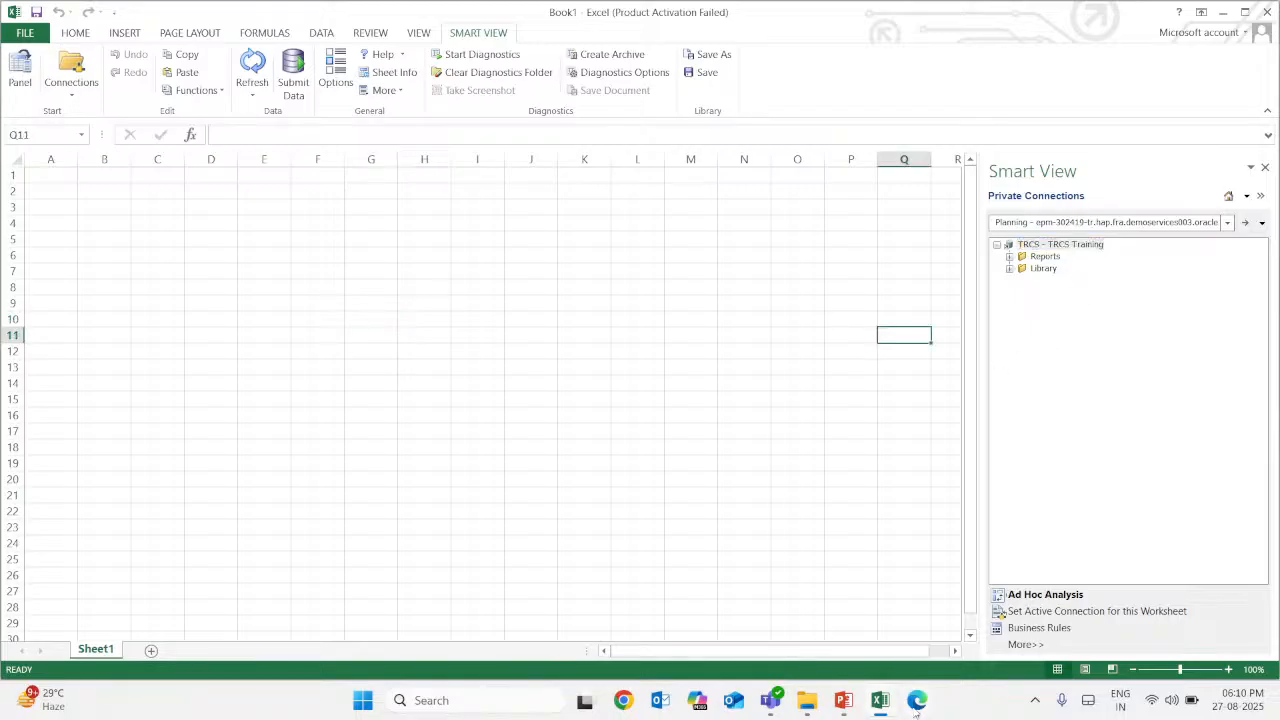
Switch to the Oracle Tax Reporting site in the browser and examine the forms in the library's Book Data folder
left_click(916, 702)
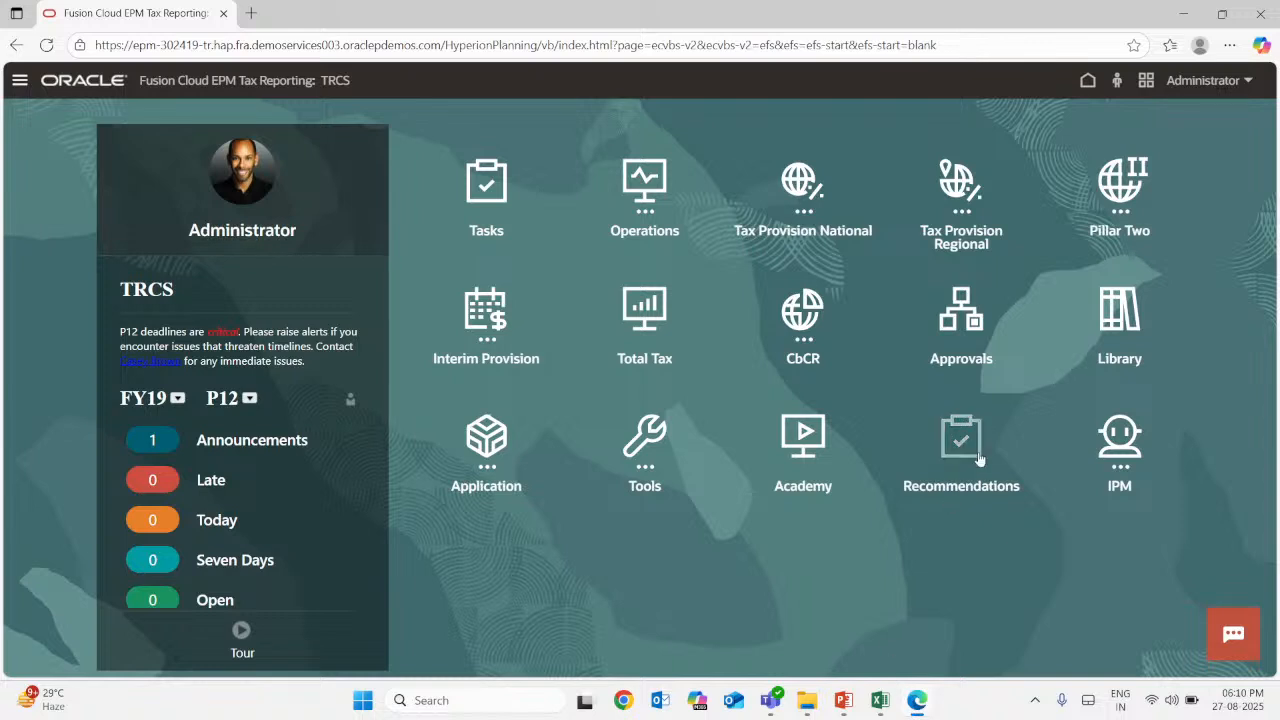
left_click(1150, 332)
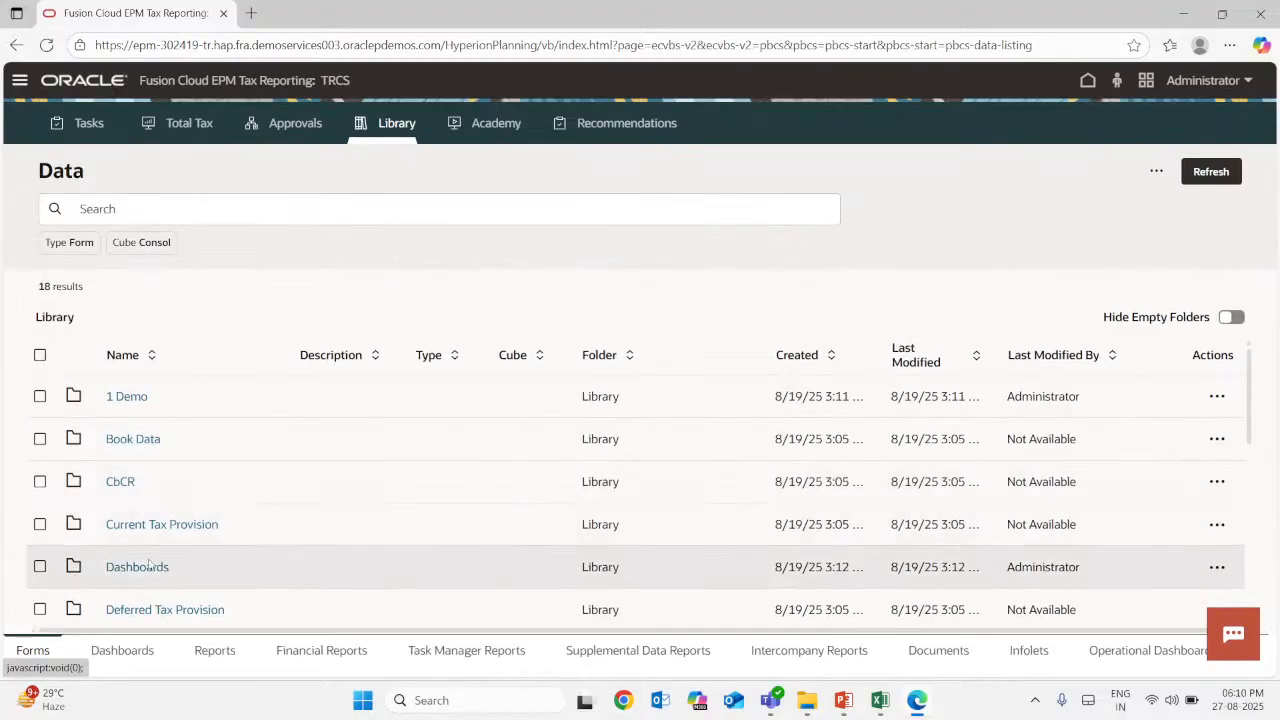
left_click(122, 439)
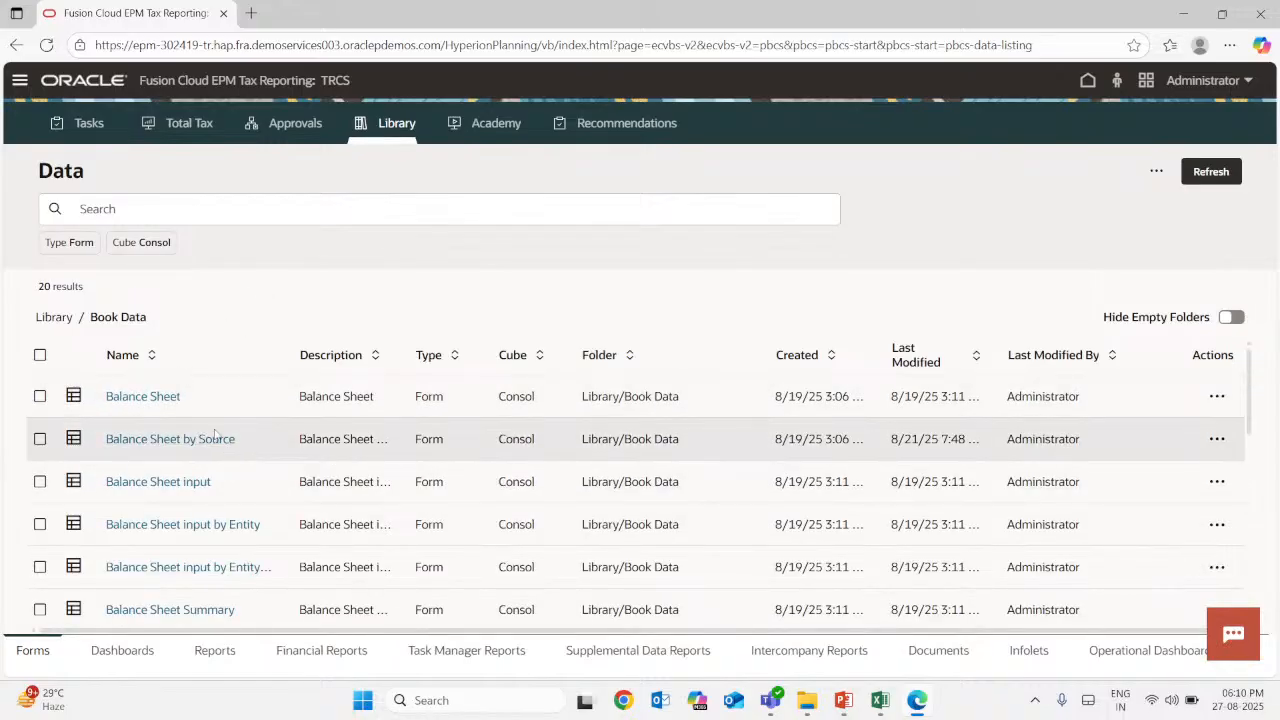
scroll(197, 530, "down", 1)
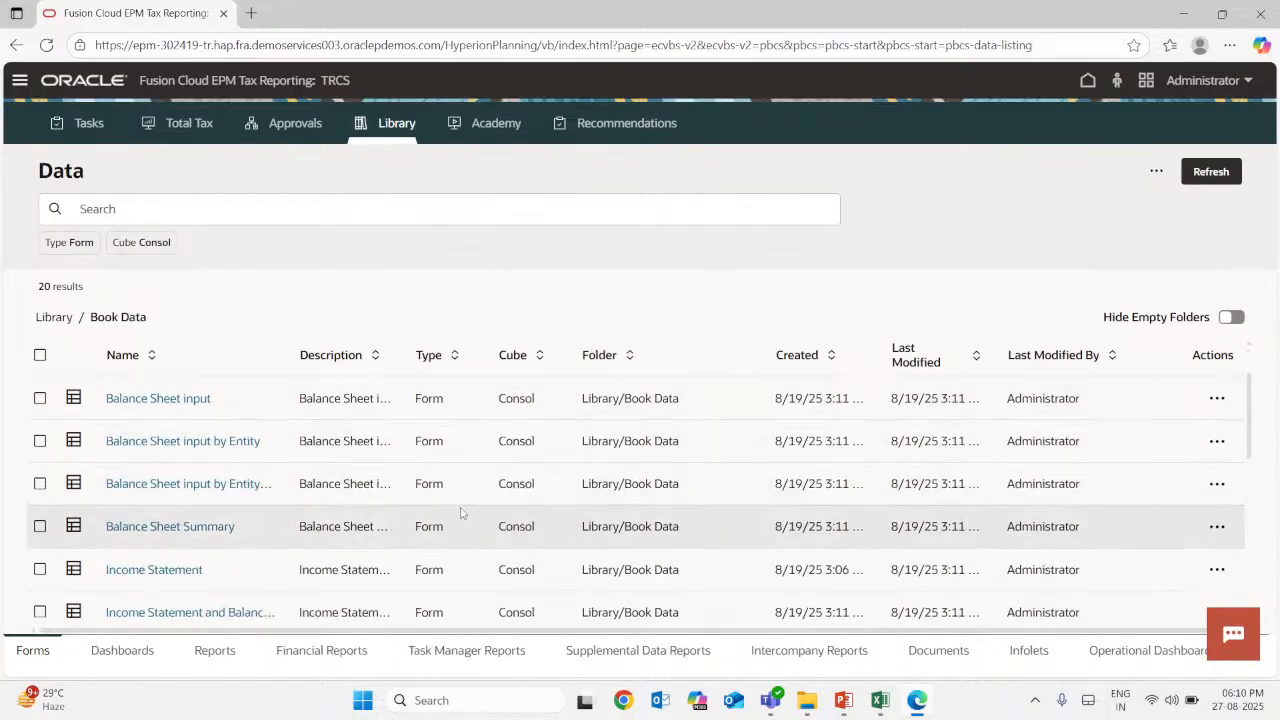
Switch to Excel and start an ad hoc analysis of TRCS Training with the Consol plan type
left_click(878, 700)
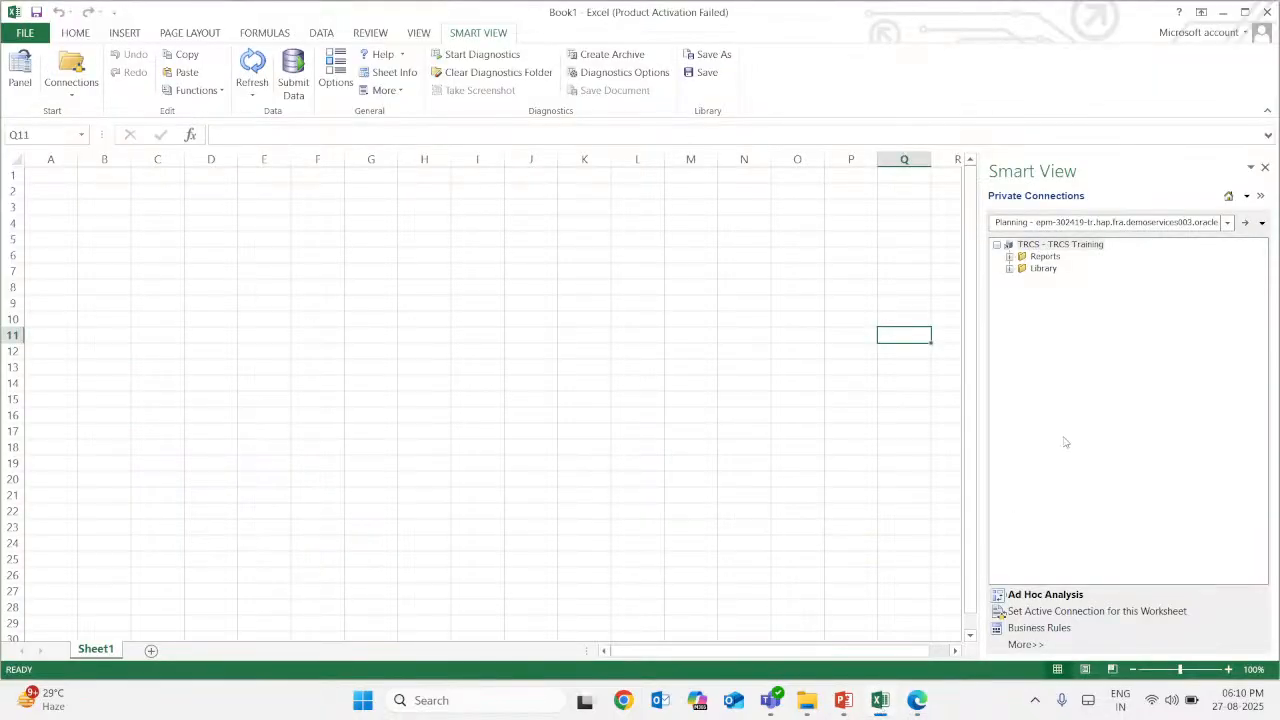
left_click(1042, 594)
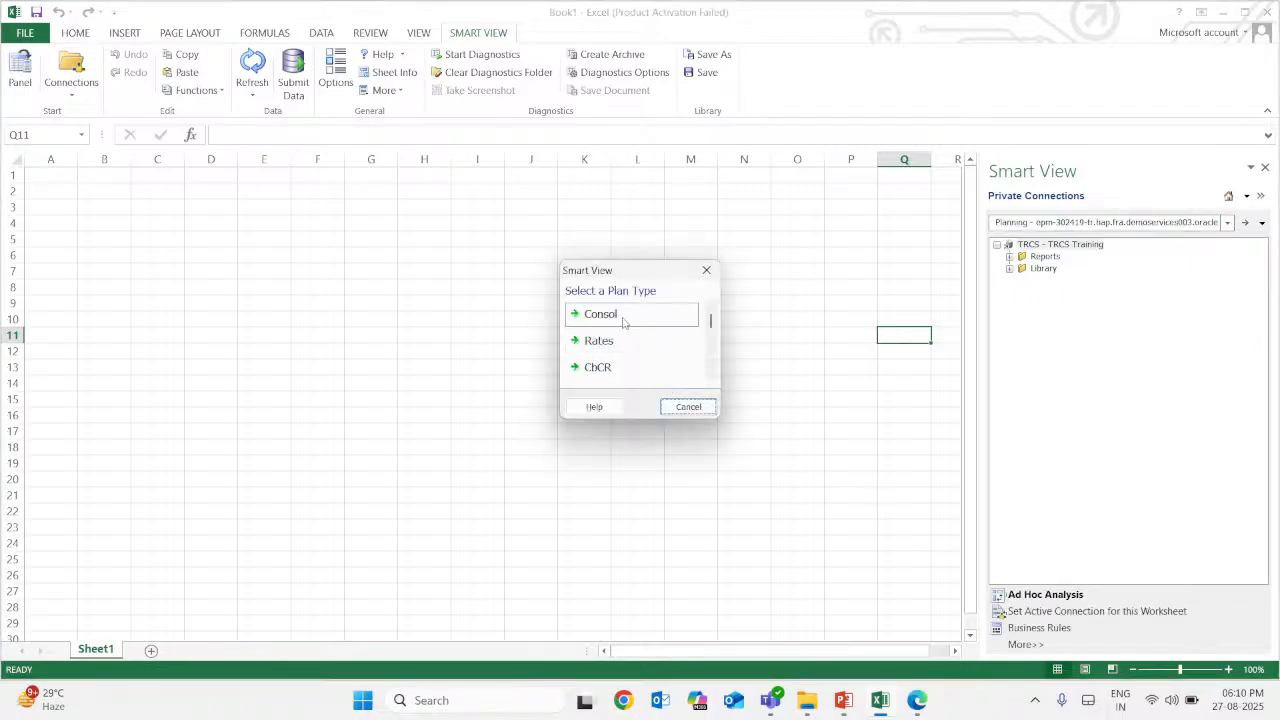
left_click(623, 316)
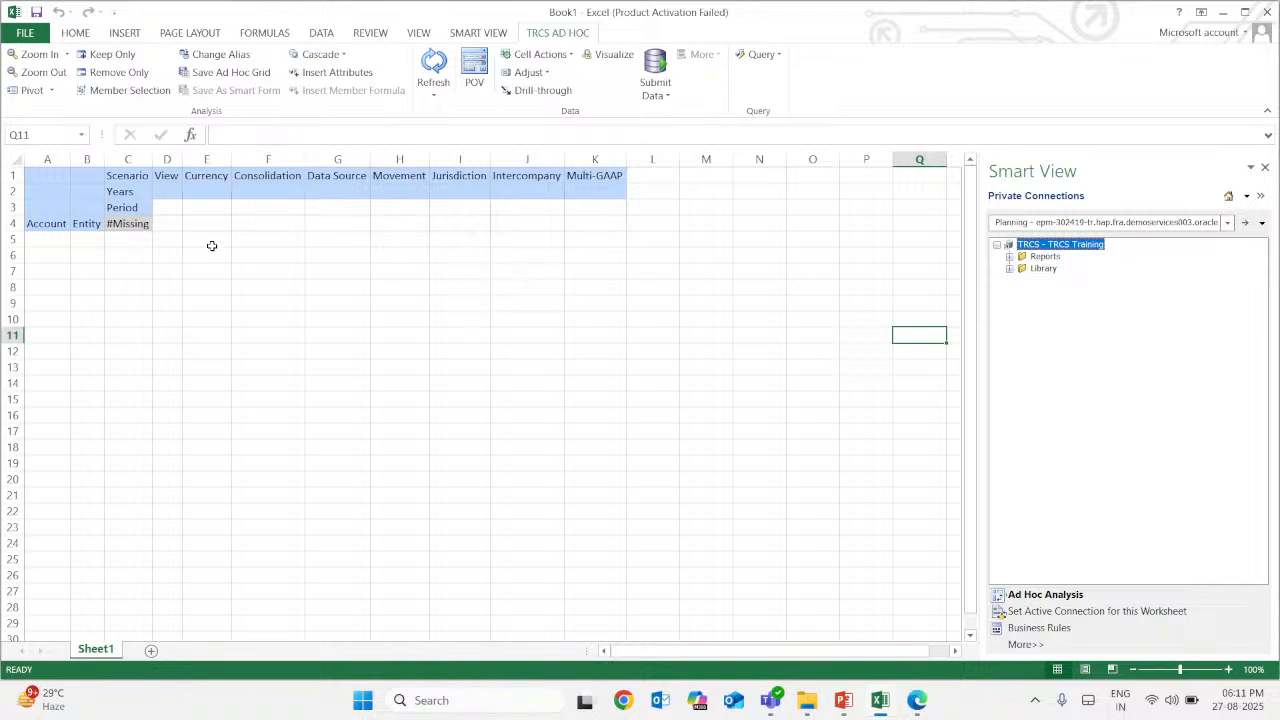
left_click(143, 252)
left_click(188, 252)
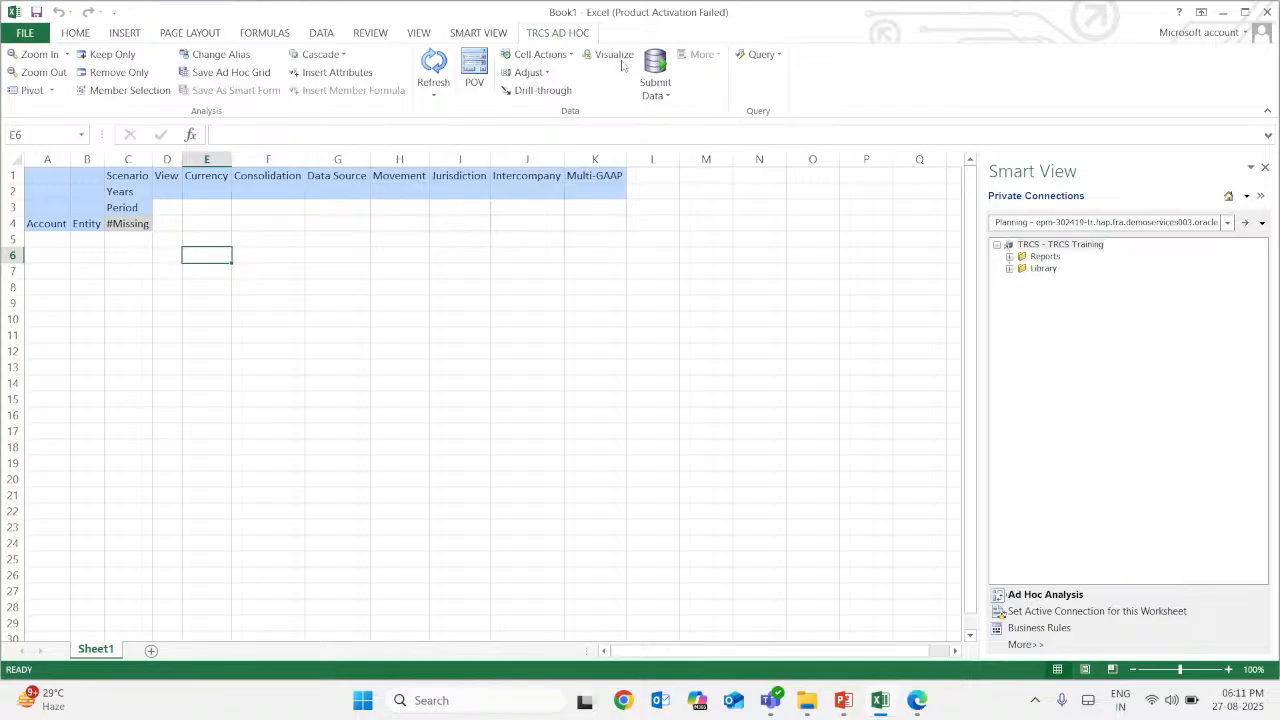
left_click(537, 73)
left_click(554, 57)
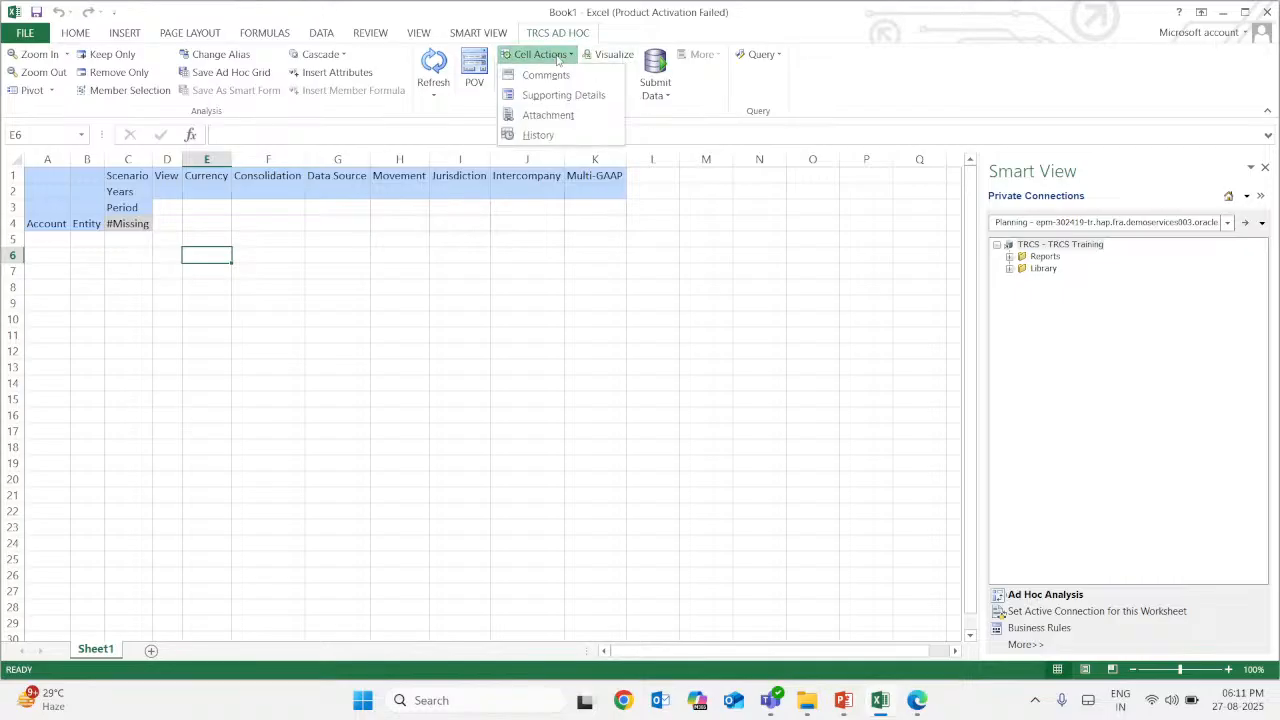
left_click(758, 100)
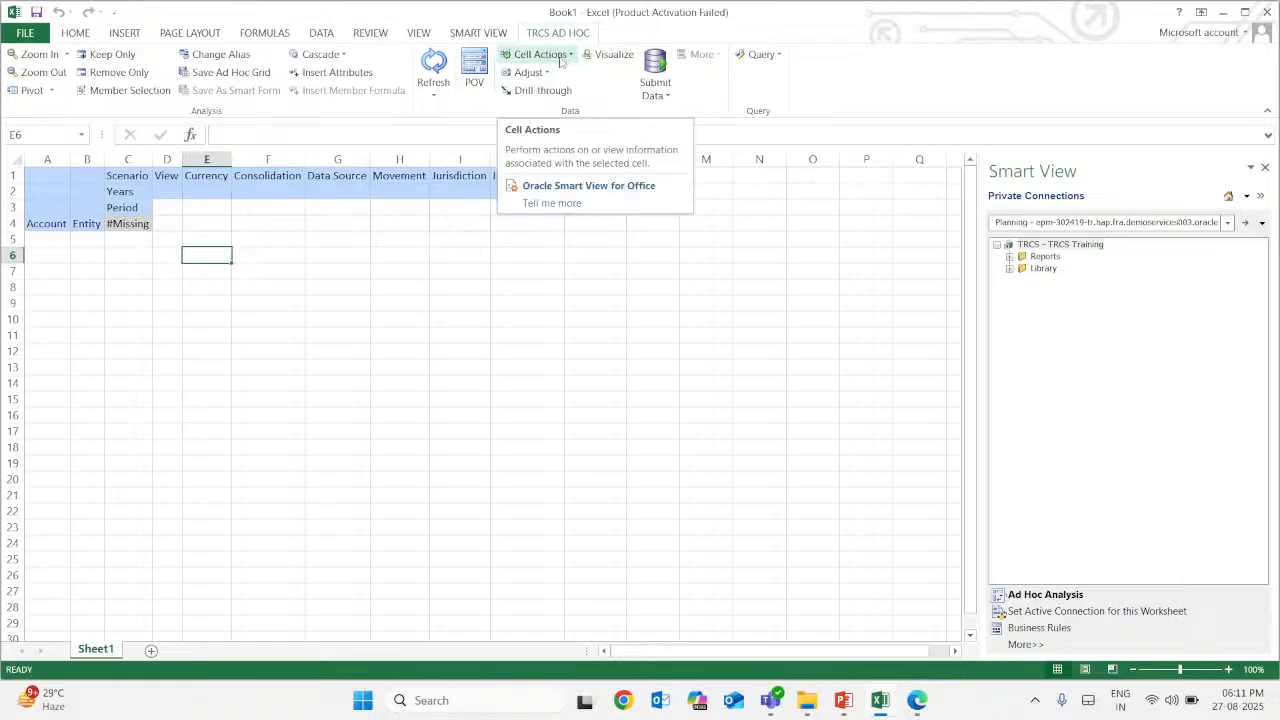
Show the POV toolbar for the ad hoc grid, refresh the grid and hide the POV toolbar again
left_click(474, 70)
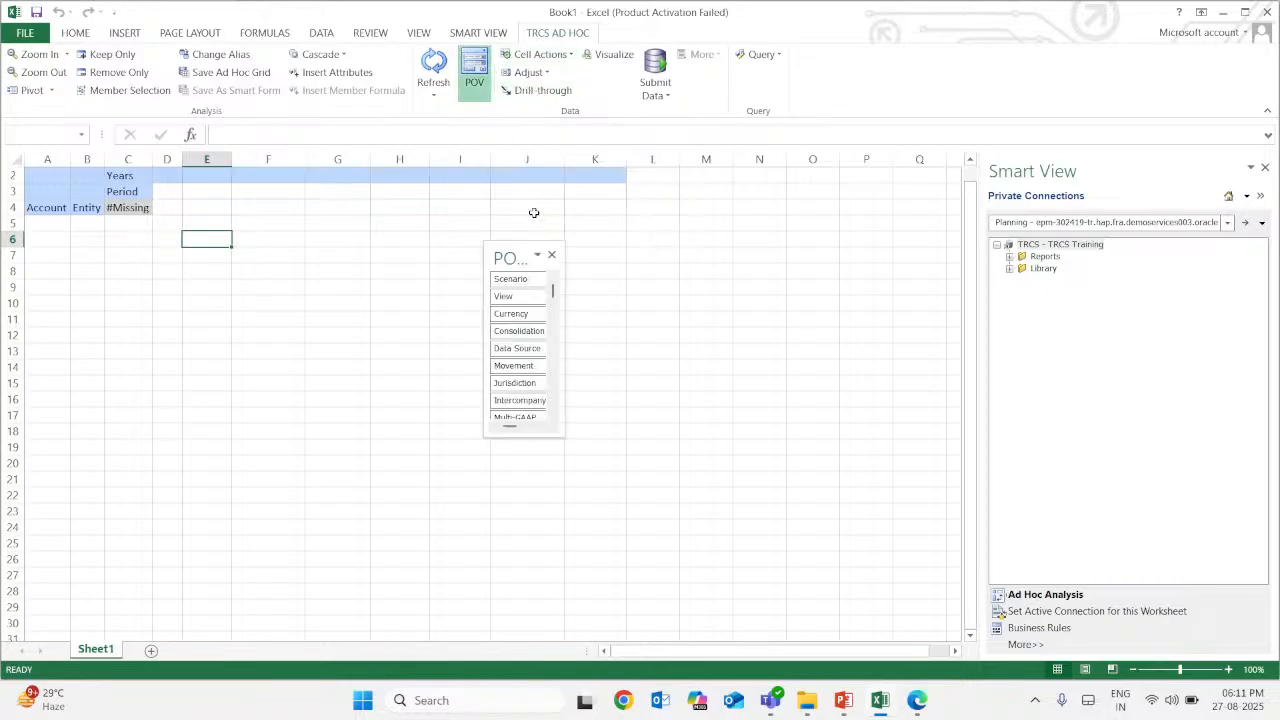
left_click(552, 257)
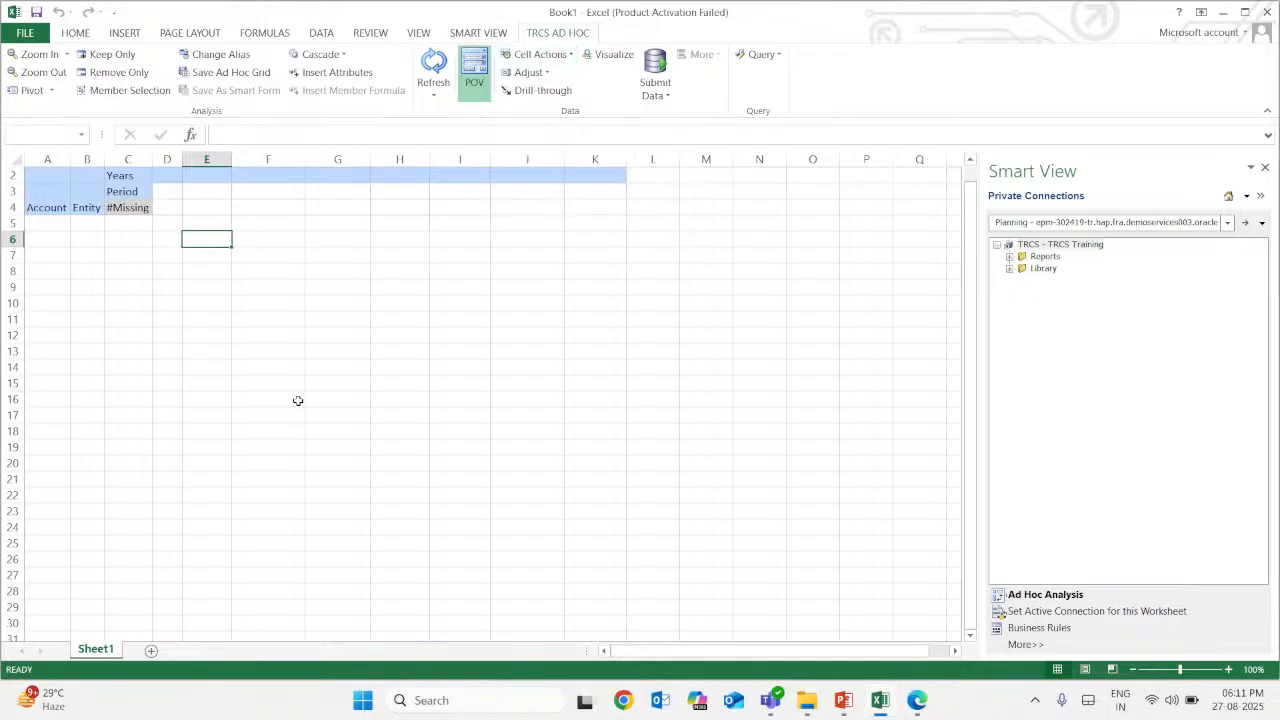
left_click(283, 256)
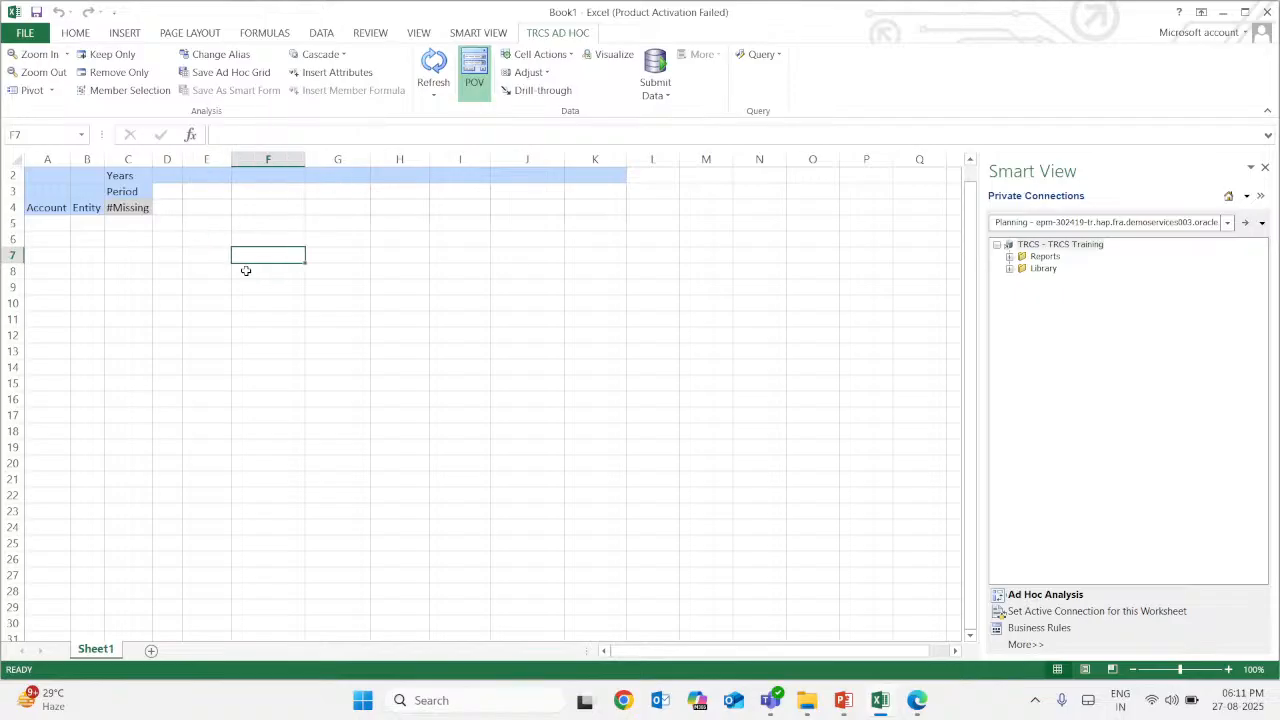
left_click(438, 70)
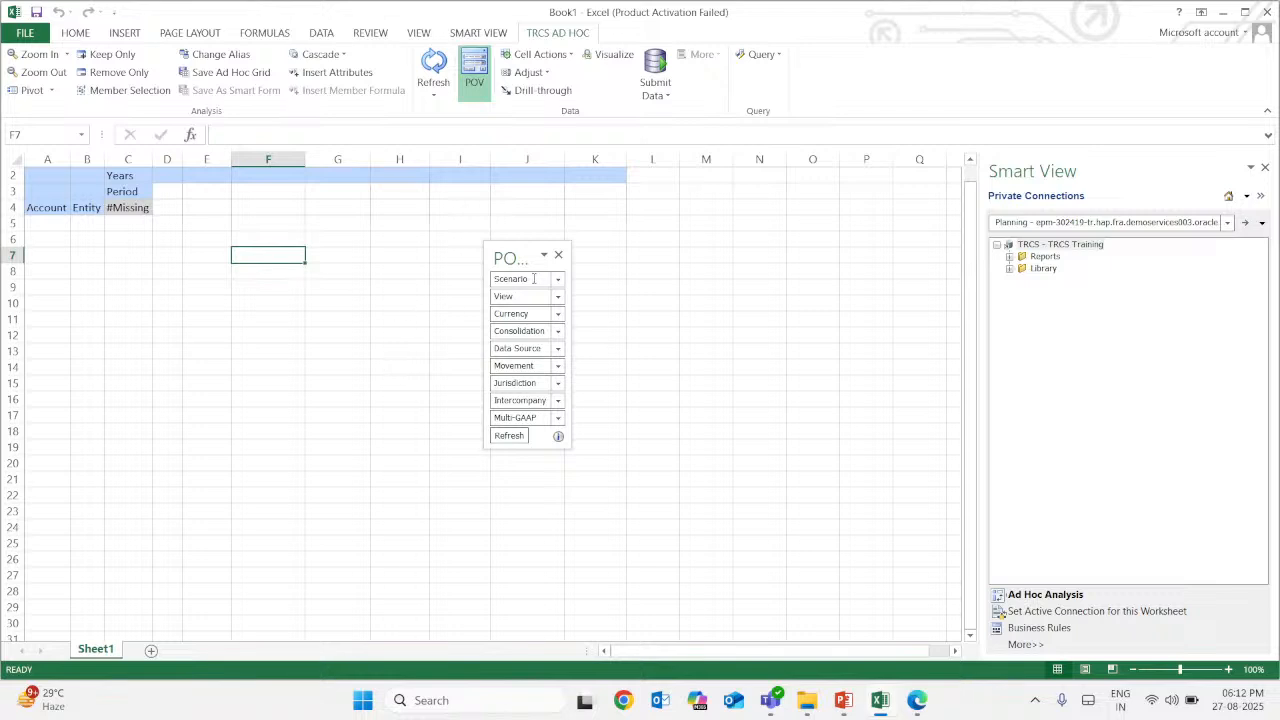
left_click(509, 436)
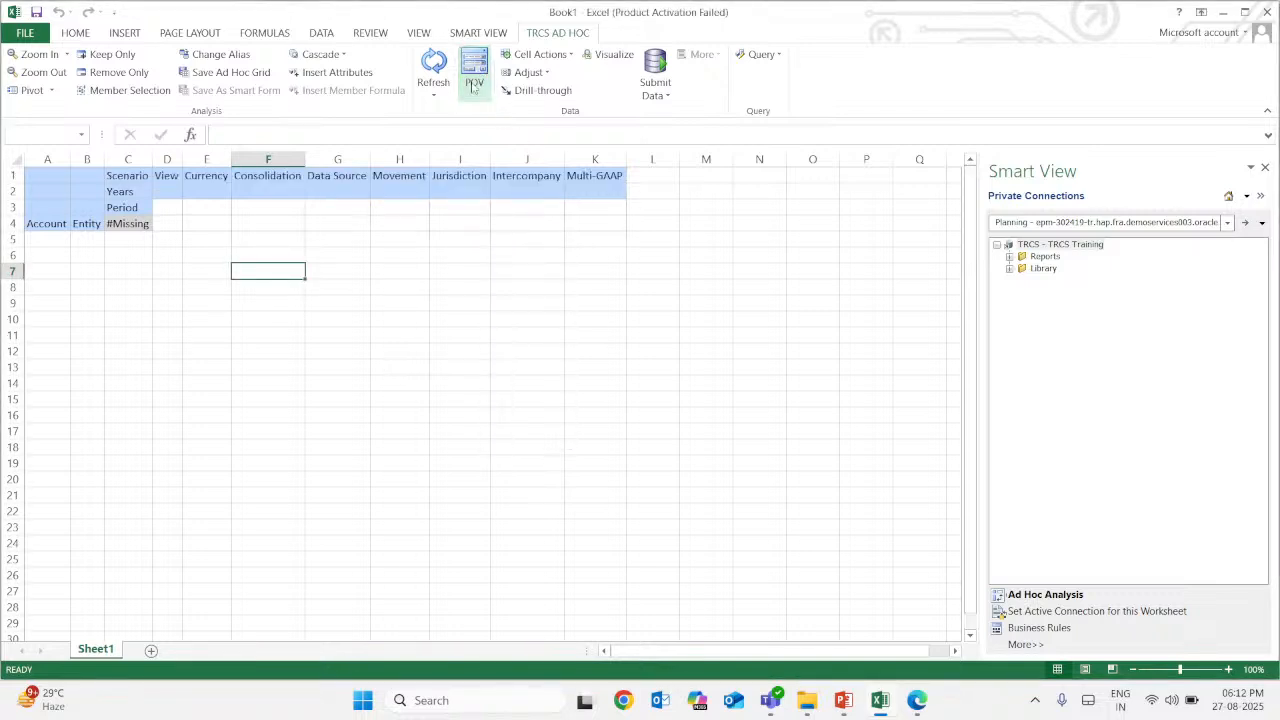
left_click(478, 298)
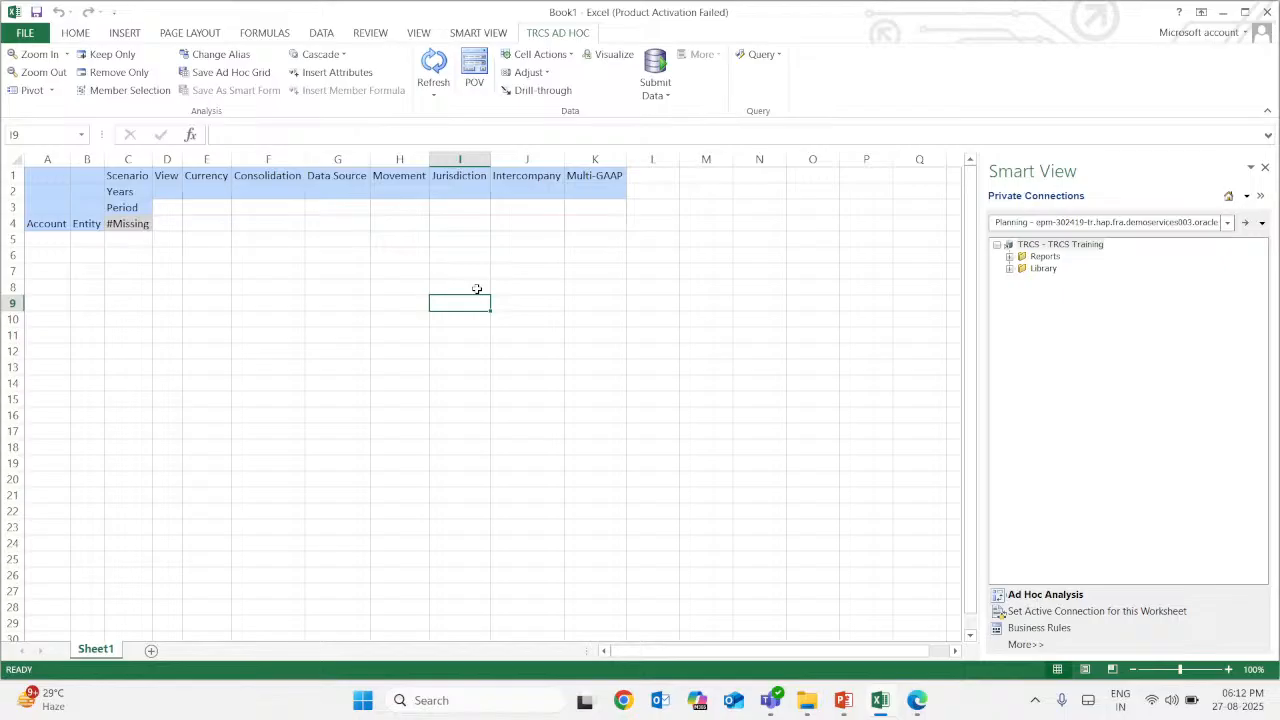
Add Actual to the Scenario member selection and set the Scenario dimension in cell C1 to Actual
left_click(138, 178)
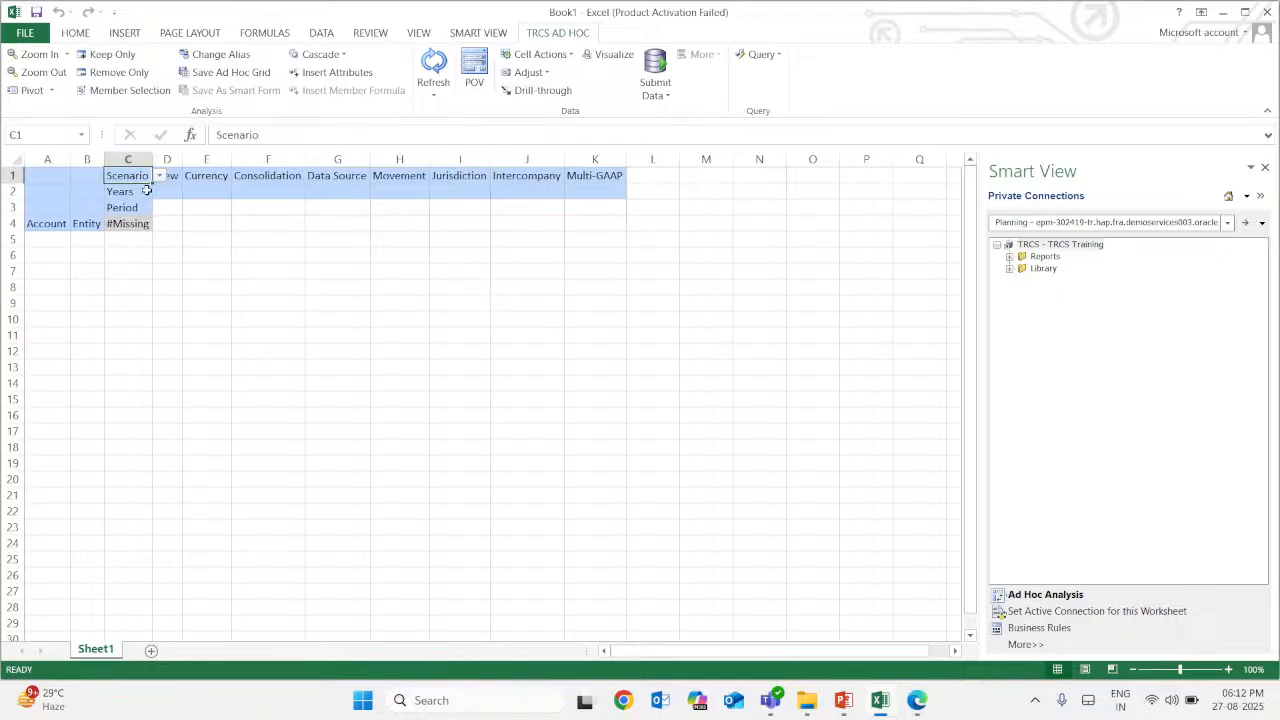
left_click(160, 178)
left_click(192, 197)
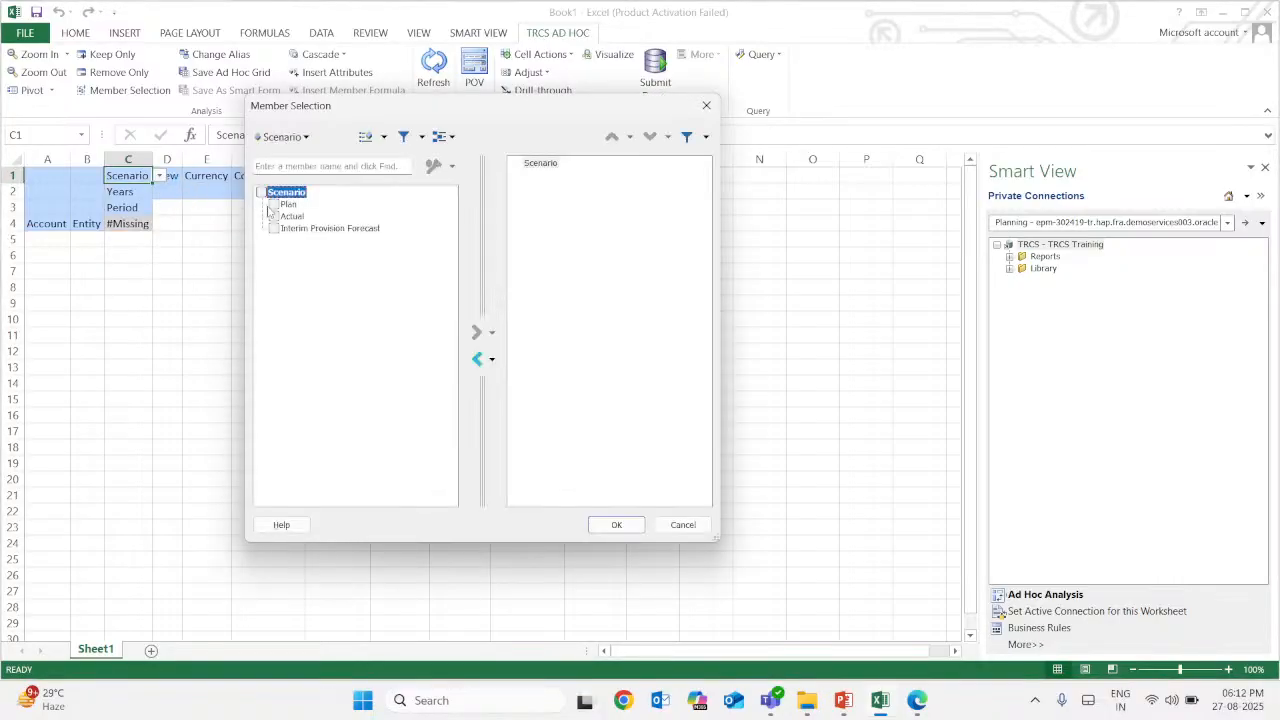
left_click(274, 216)
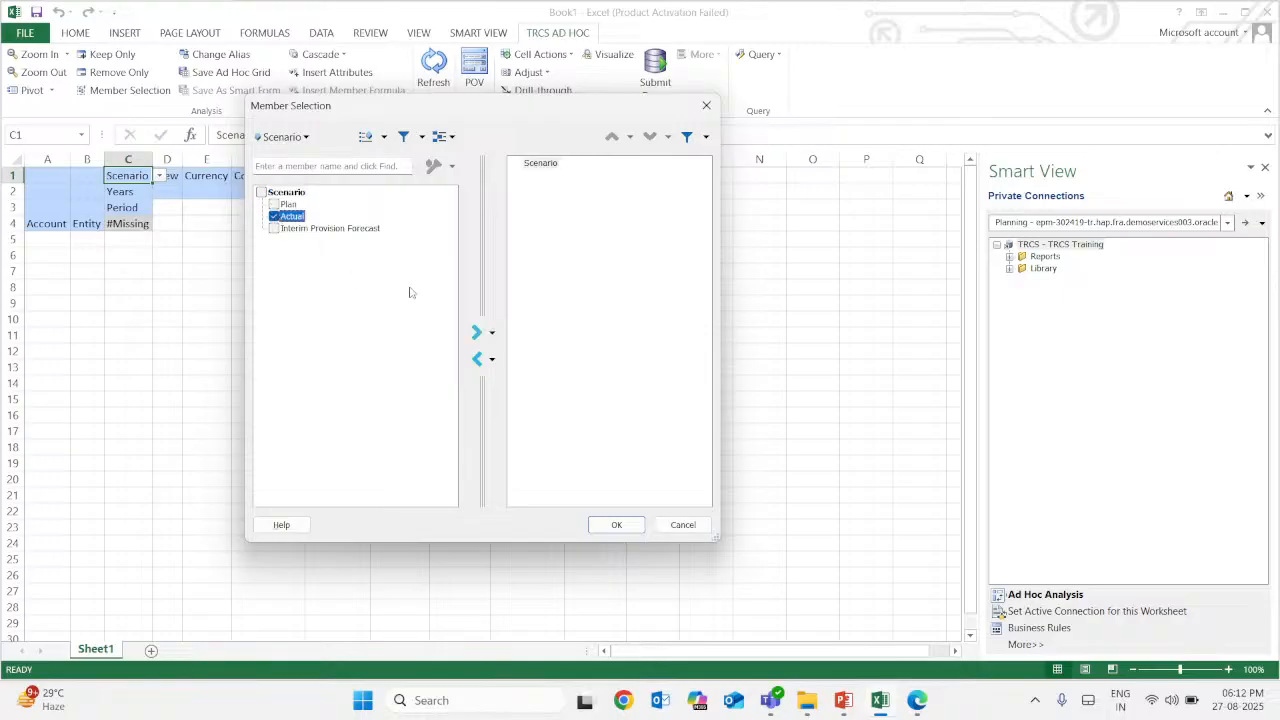
left_click(477, 332)
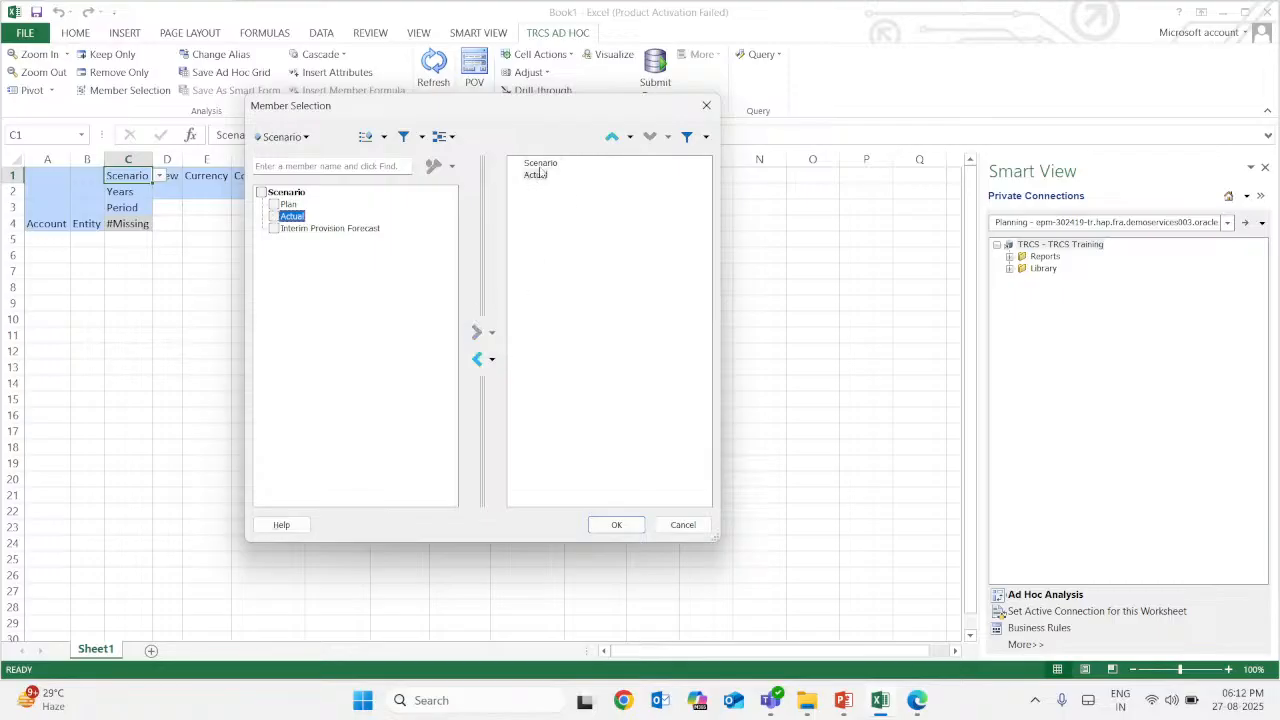
left_click(616, 524)
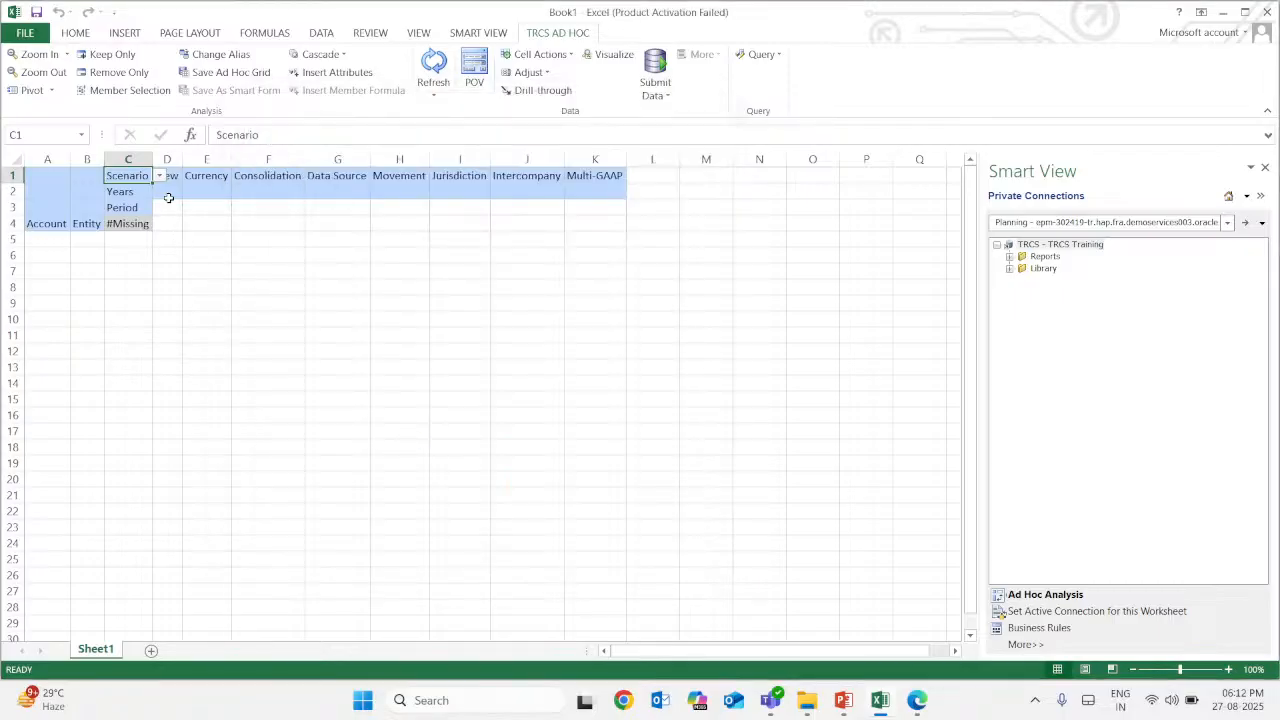
left_click(159, 176)
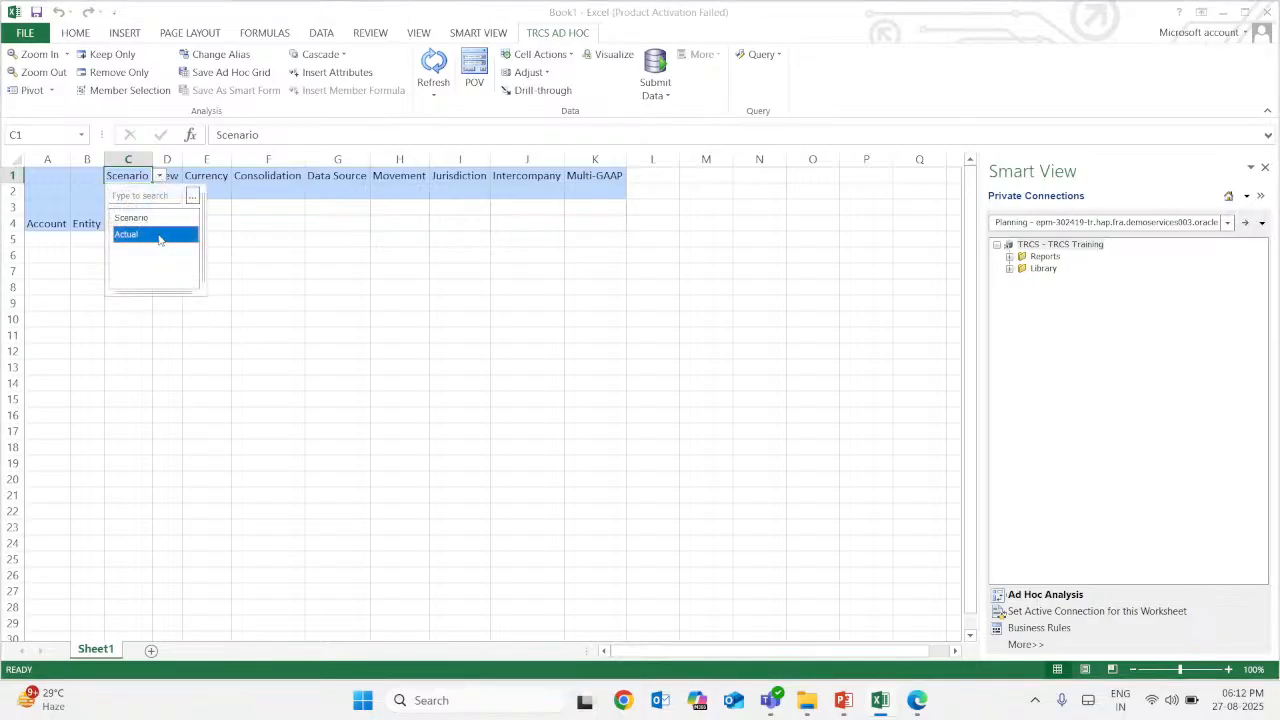
left_click(157, 235)
Add Periodic to the member selection of the View dimension in cell D1
left_click(172, 177)
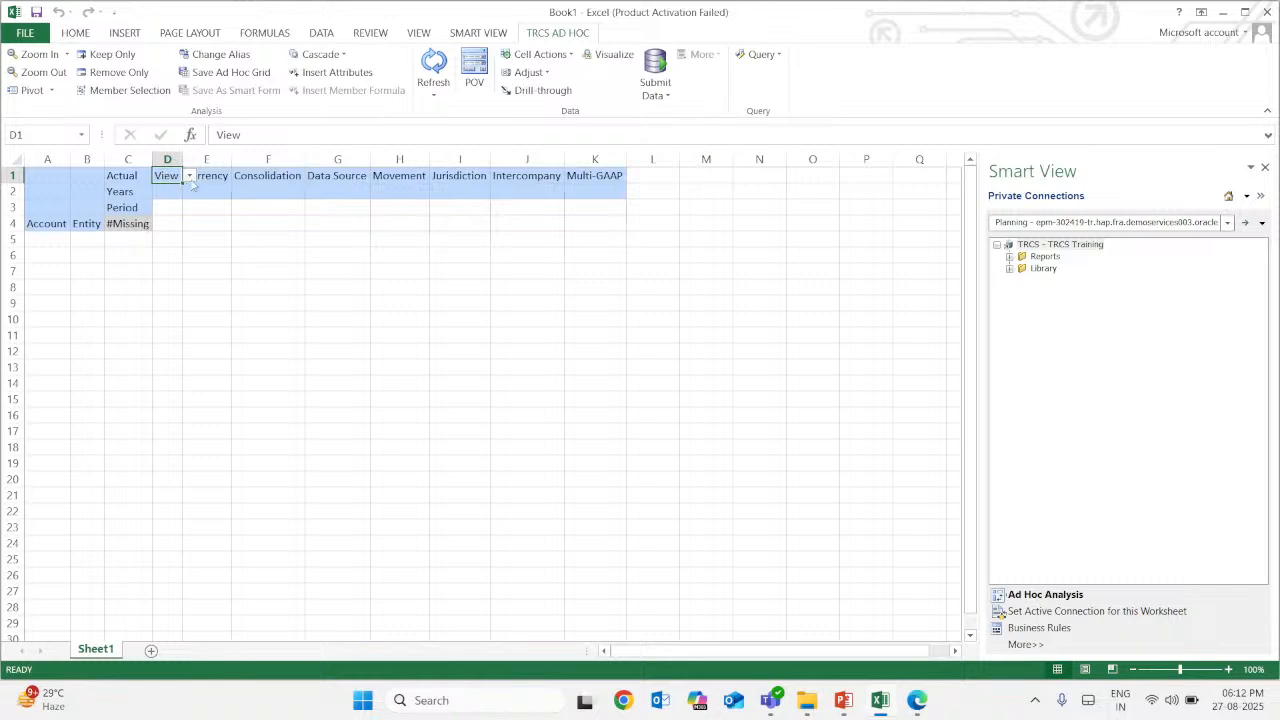
left_click(189, 177)
left_click(129, 92)
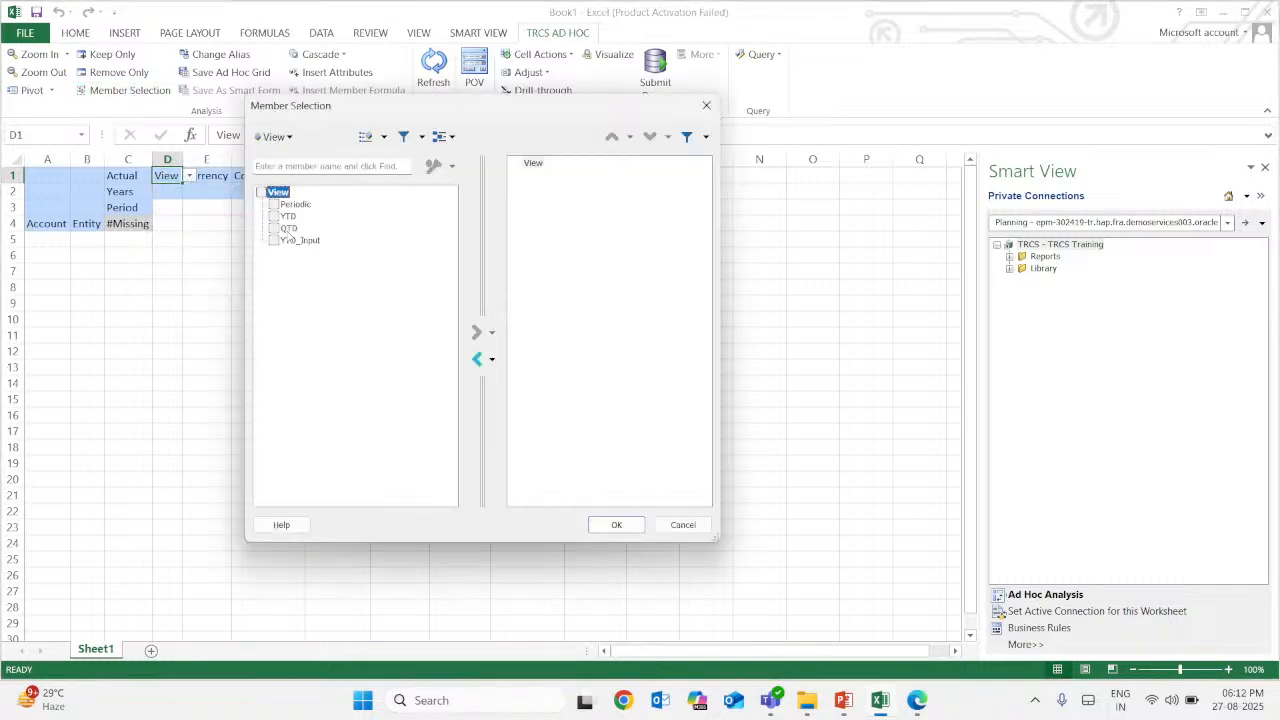
left_click(274, 205)
left_click(476, 332)
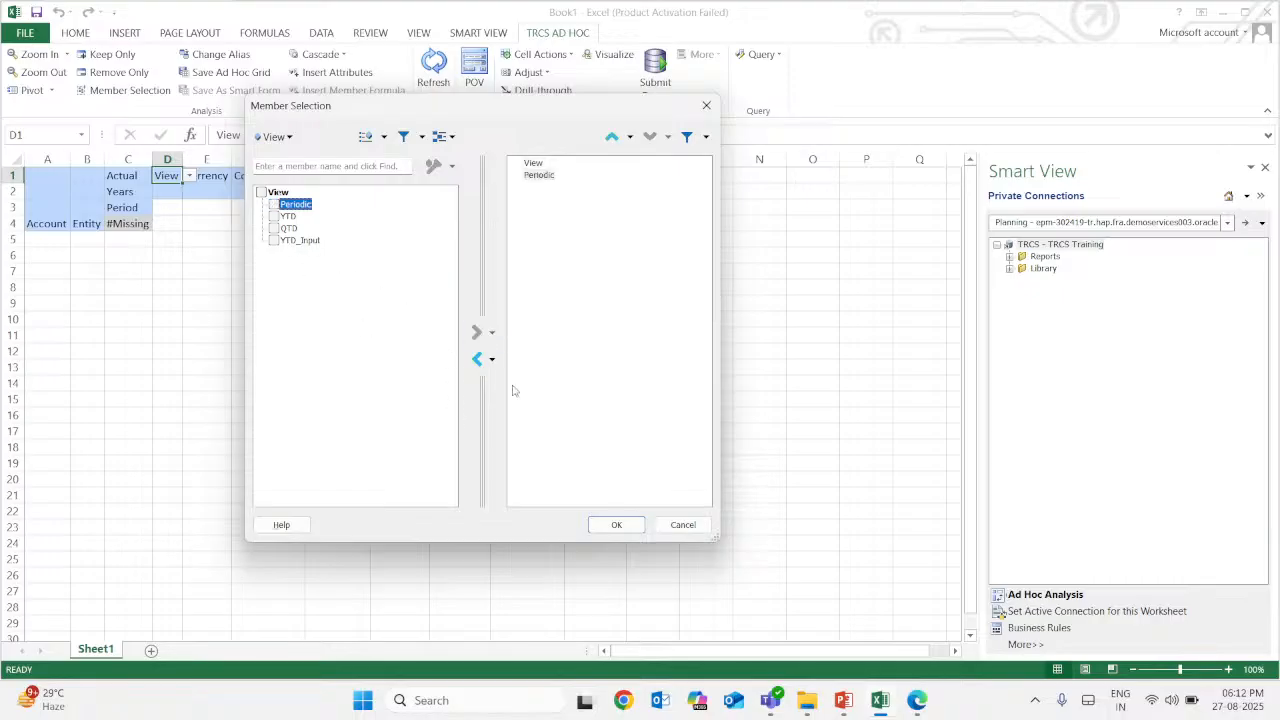
left_click(615, 524)
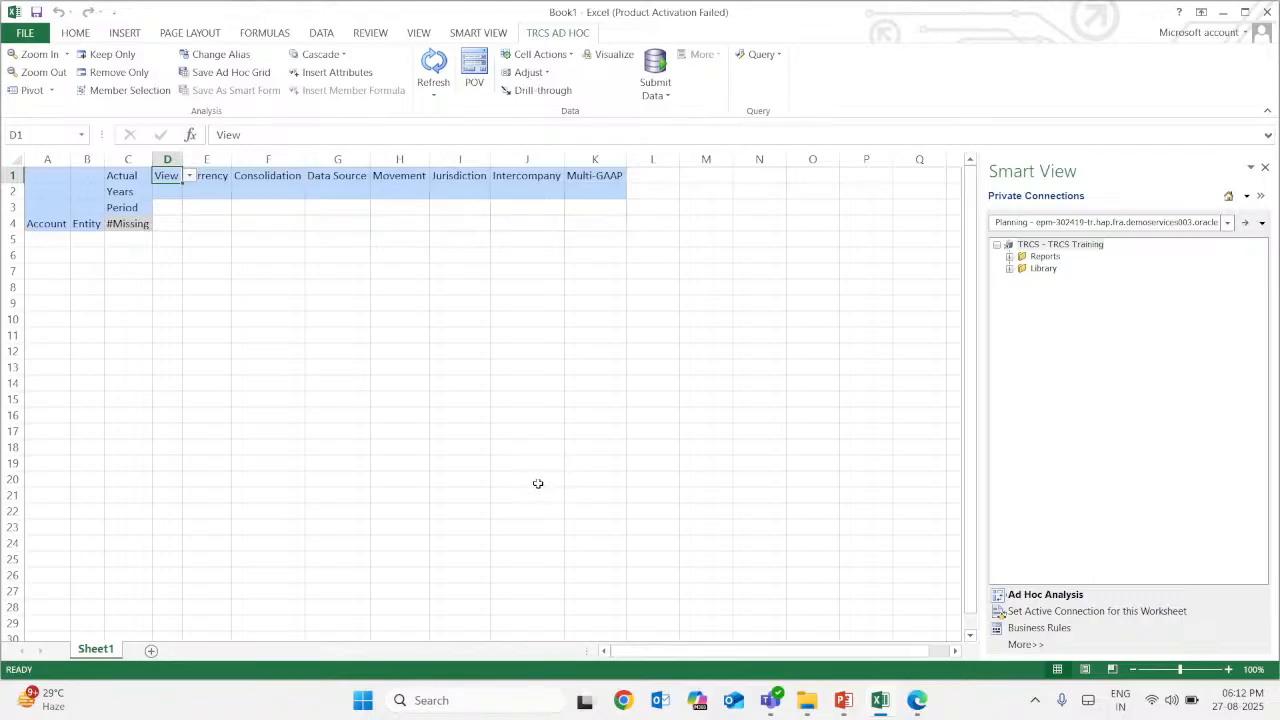
Add Entity Currency to the Currency member selection and set the Currency dimension in cell E1 to Entity Currency
left_click(219, 177)
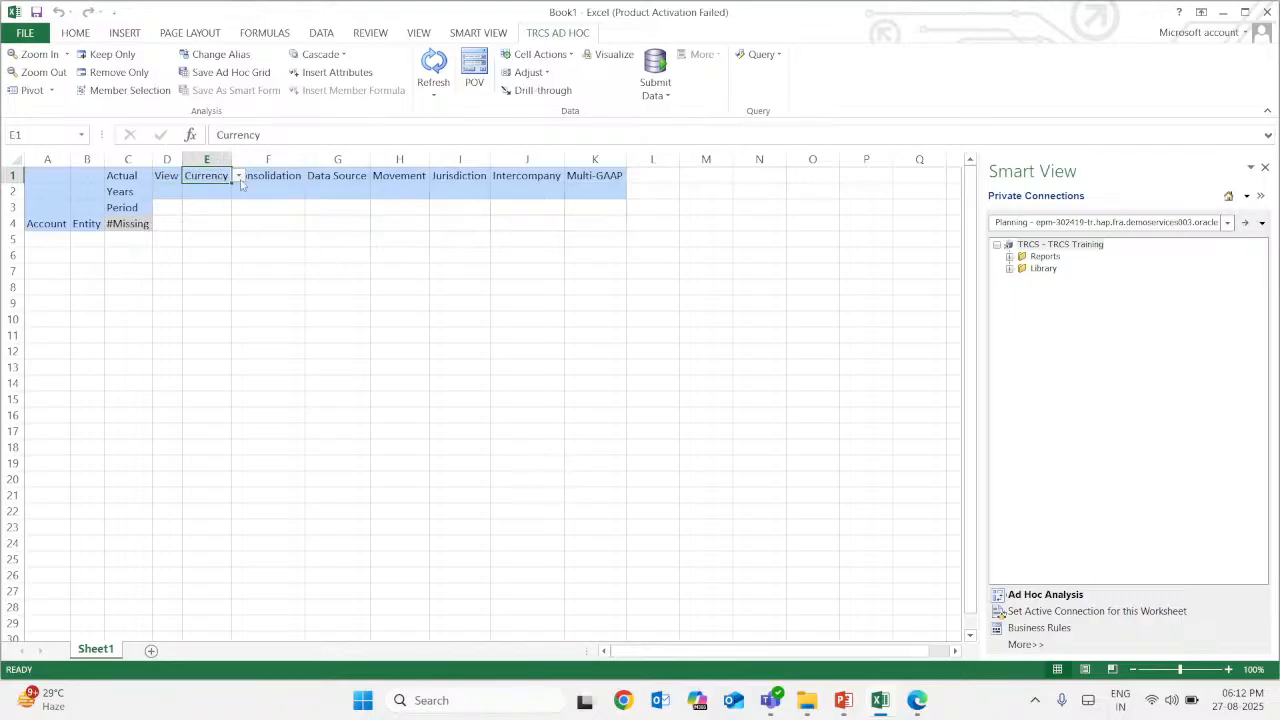
left_click(238, 176)
left_click(264, 212)
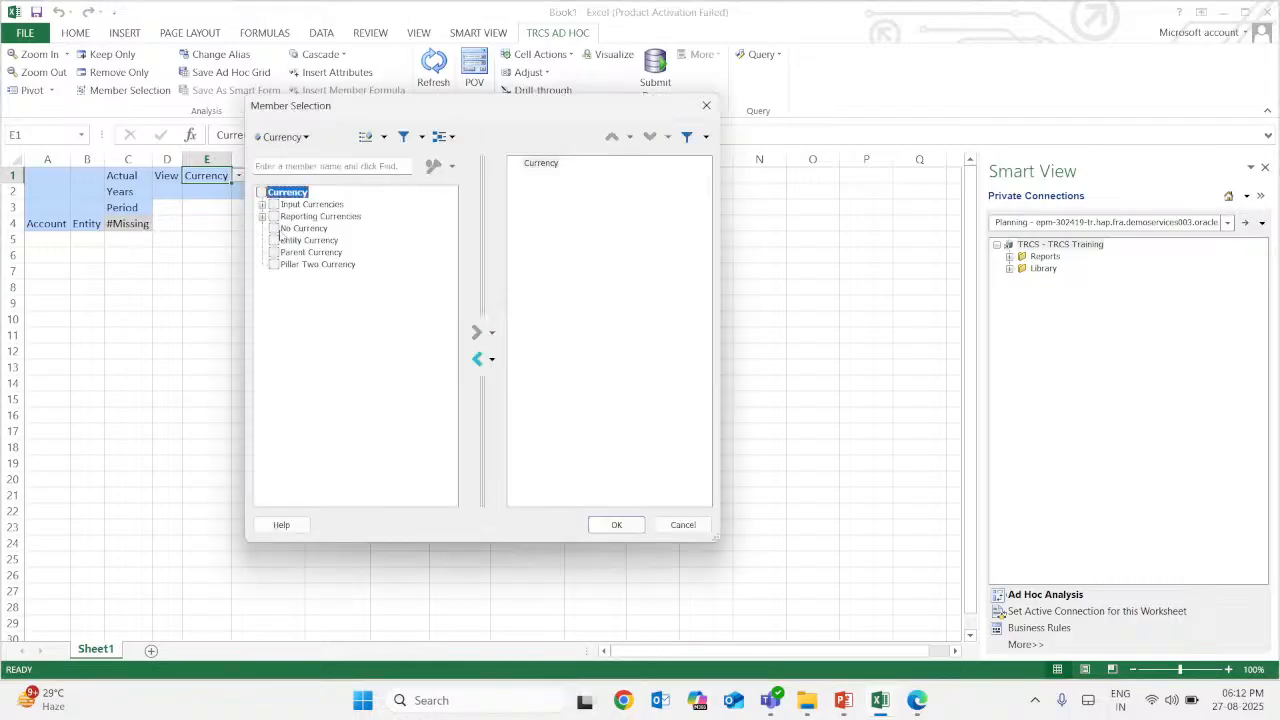
left_click(282, 240)
left_click(477, 332)
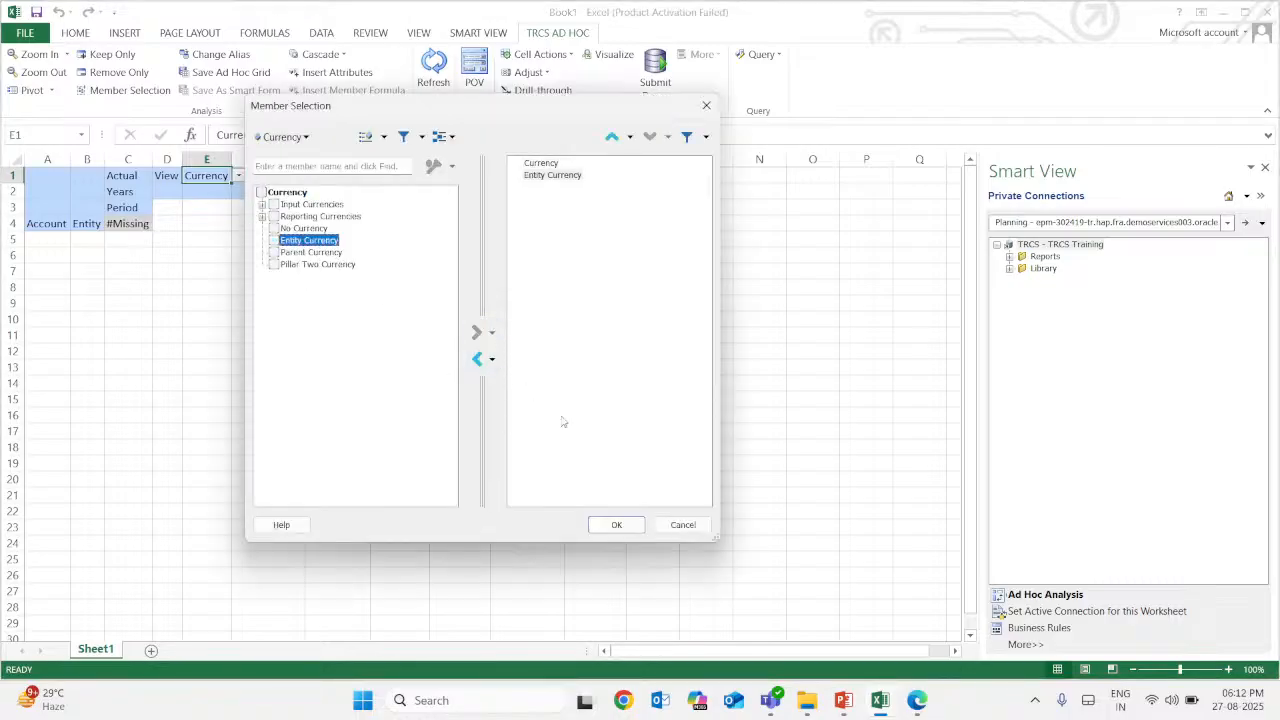
left_click(617, 525)
left_click(238, 176)
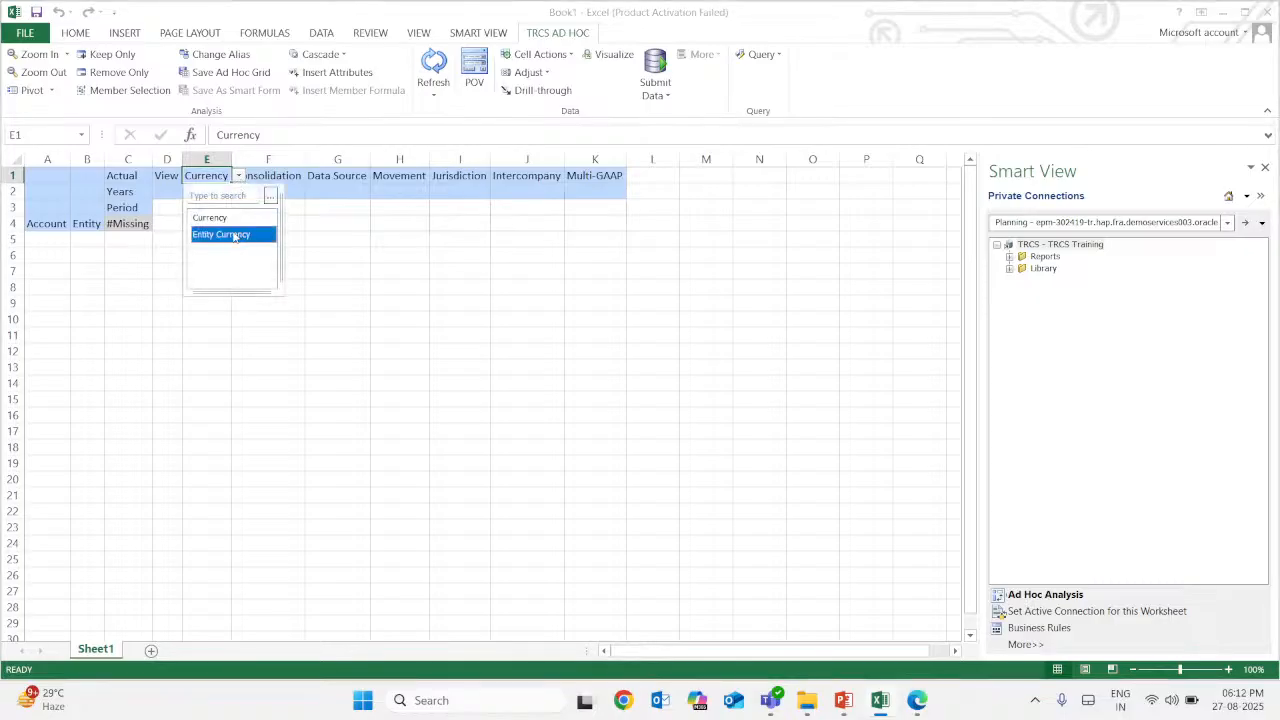
left_click(233, 235)
Review the View dimension's selected members and set cell D1 to Periodic
left_click(167, 176)
left_click(130, 90)
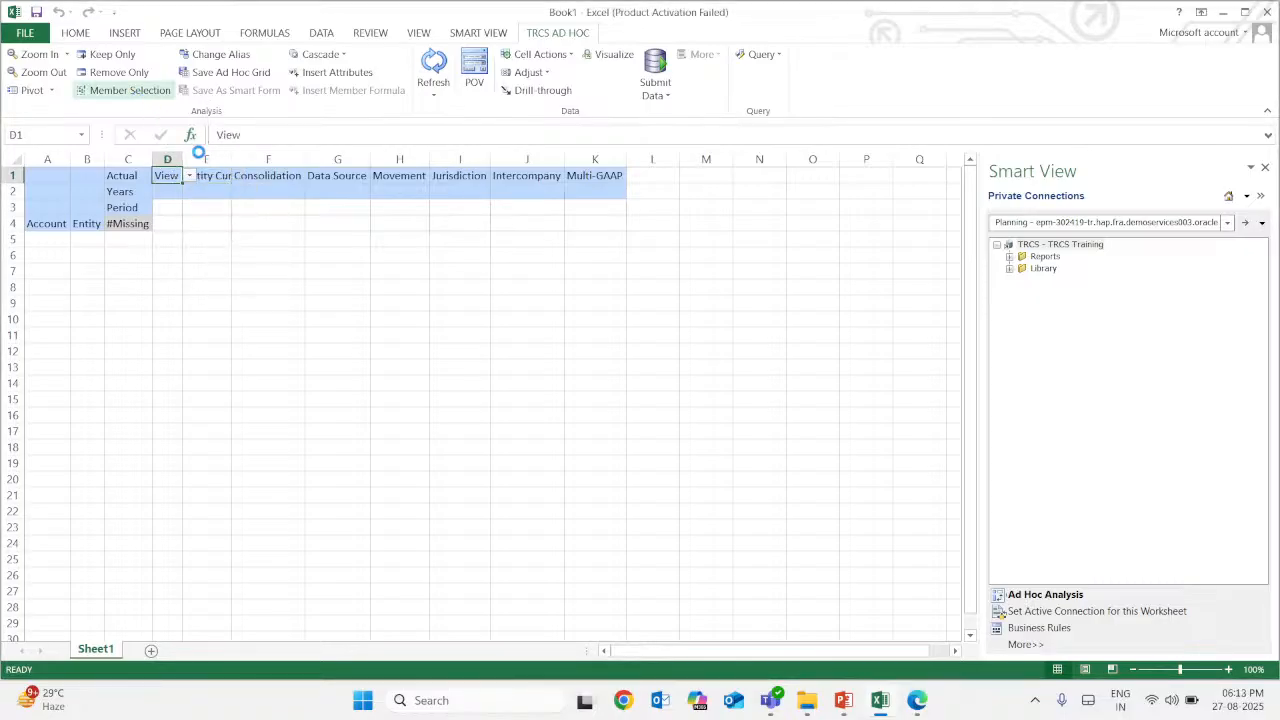
left_click(536, 180)
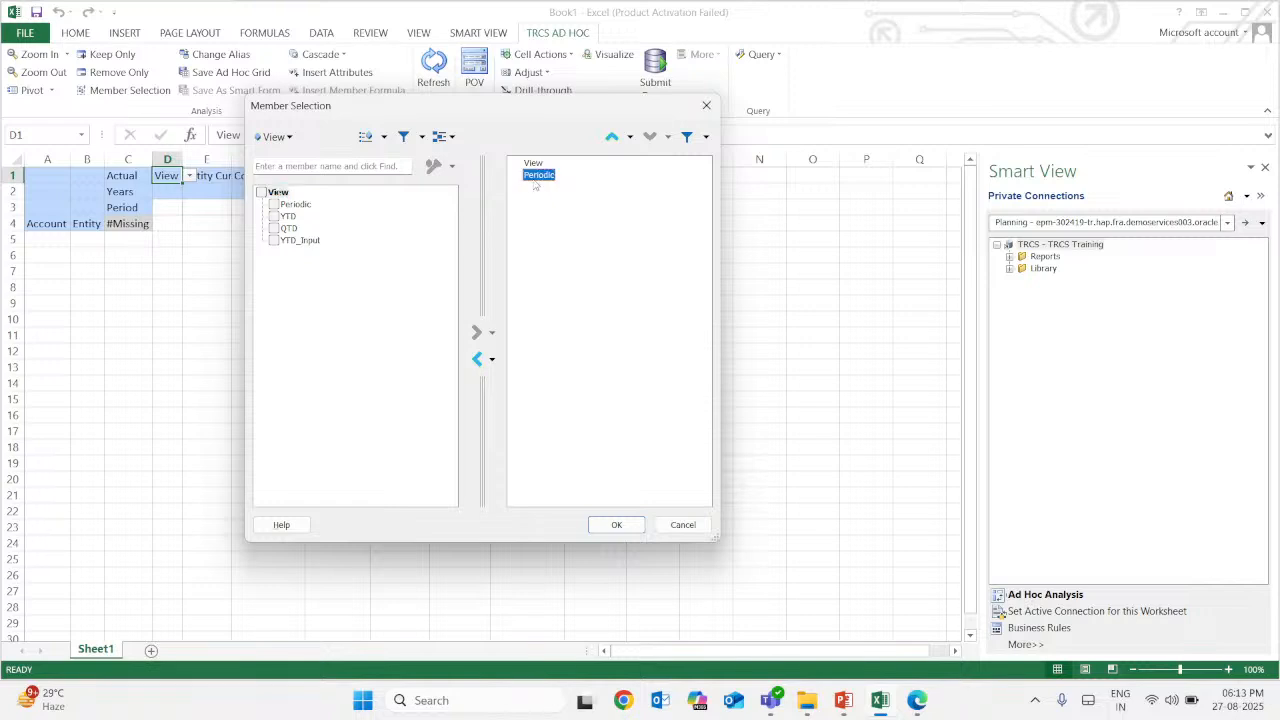
left_click(616, 525)
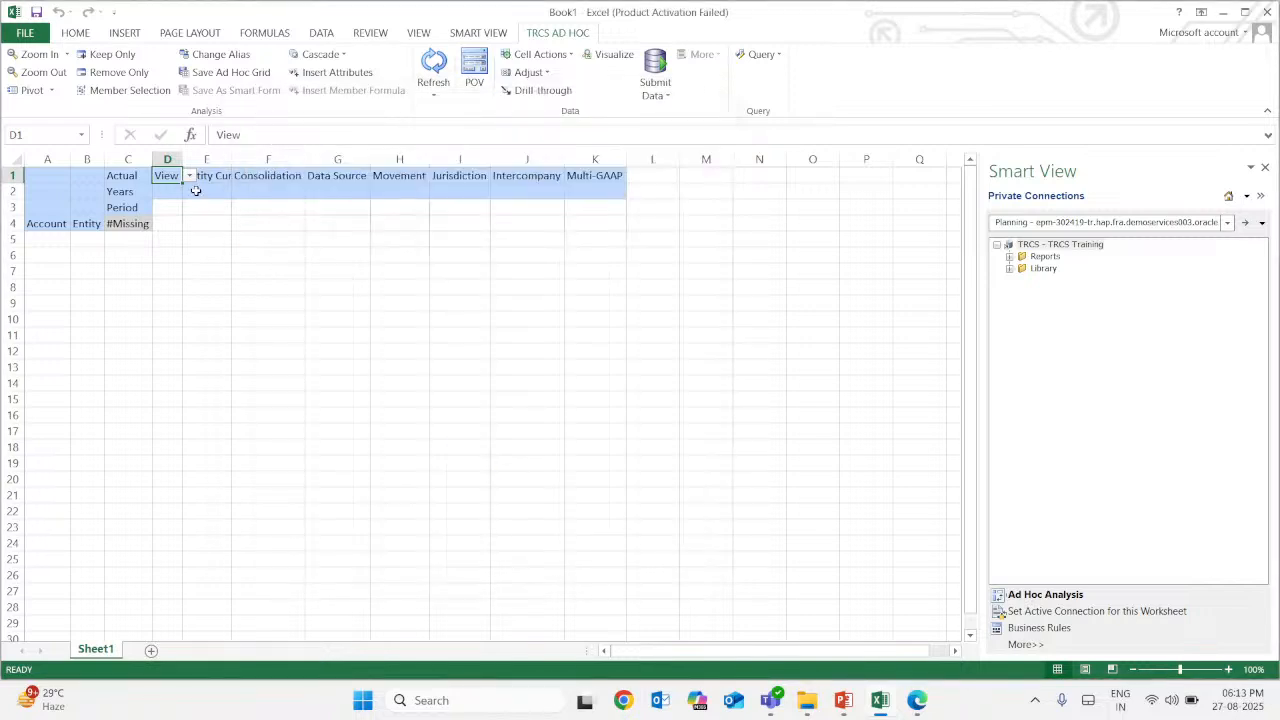
left_click(189, 177)
left_click(209, 236)
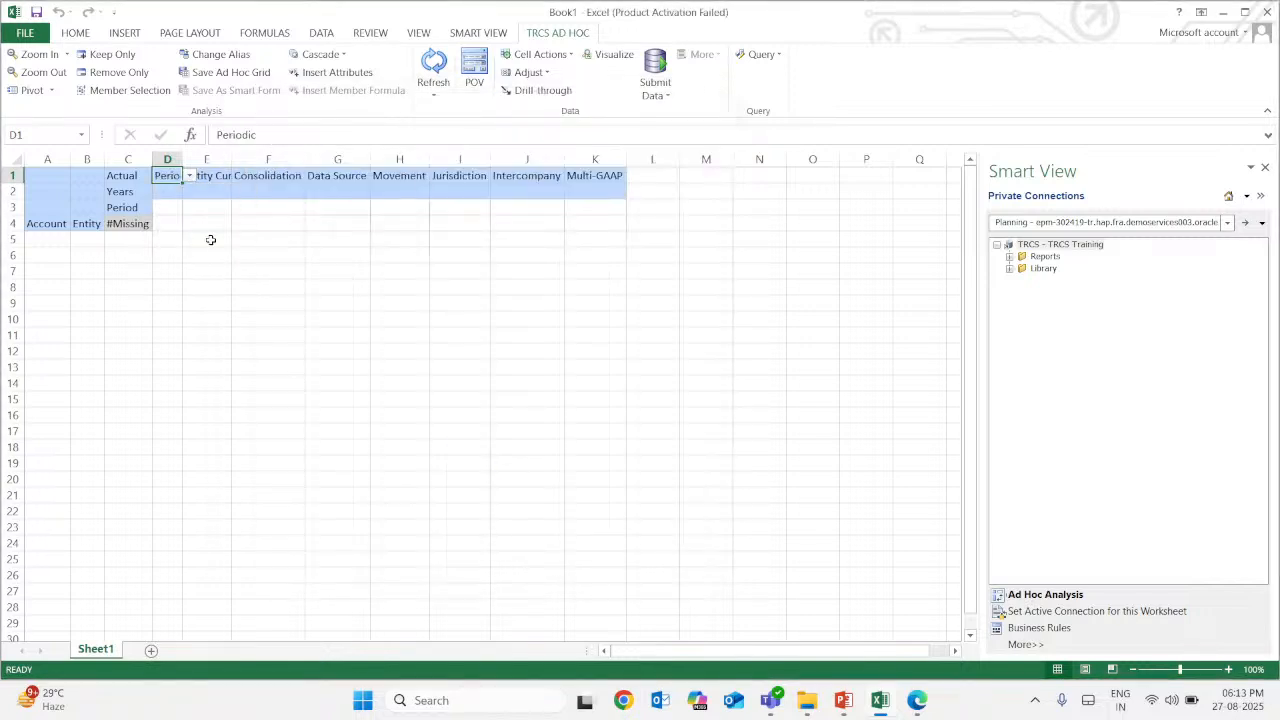
Set the Consolidation dimension in cell F1 to Entity Input from Entity Total, removing the Consolidation member from its selection
left_click(263, 183)
left_click(312, 176)
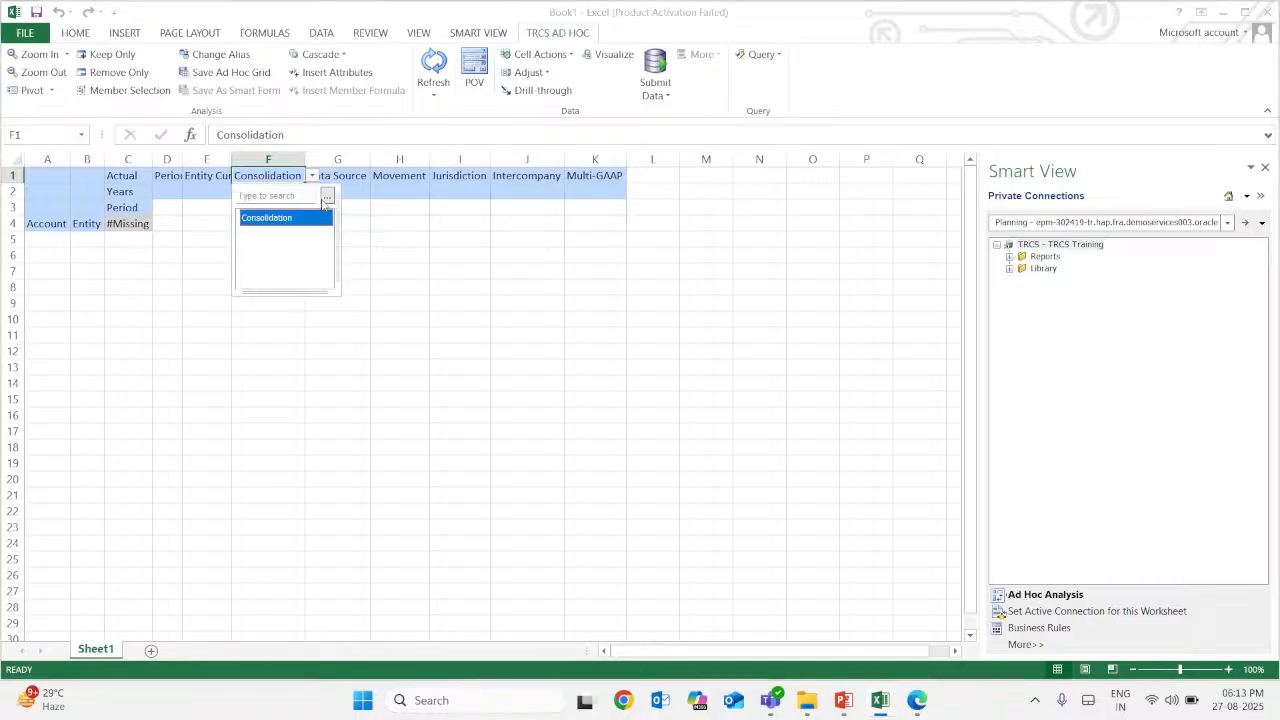
left_click(318, 214)
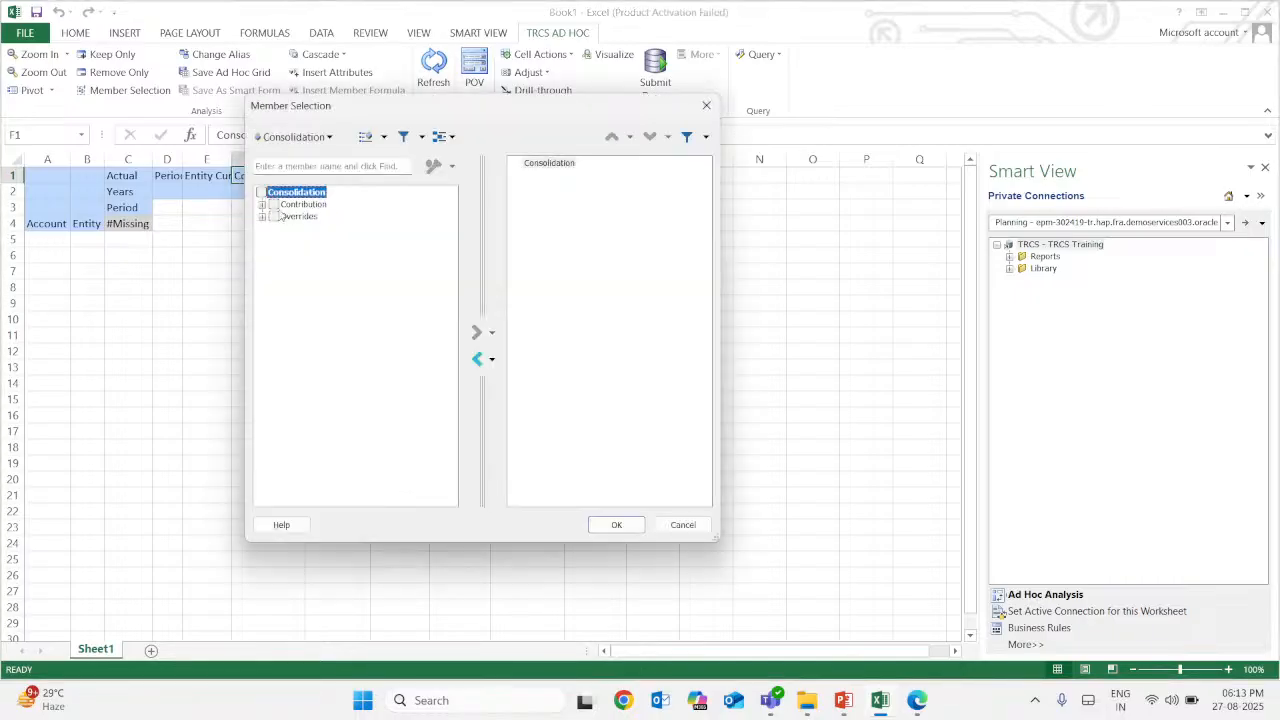
left_click(261, 204)
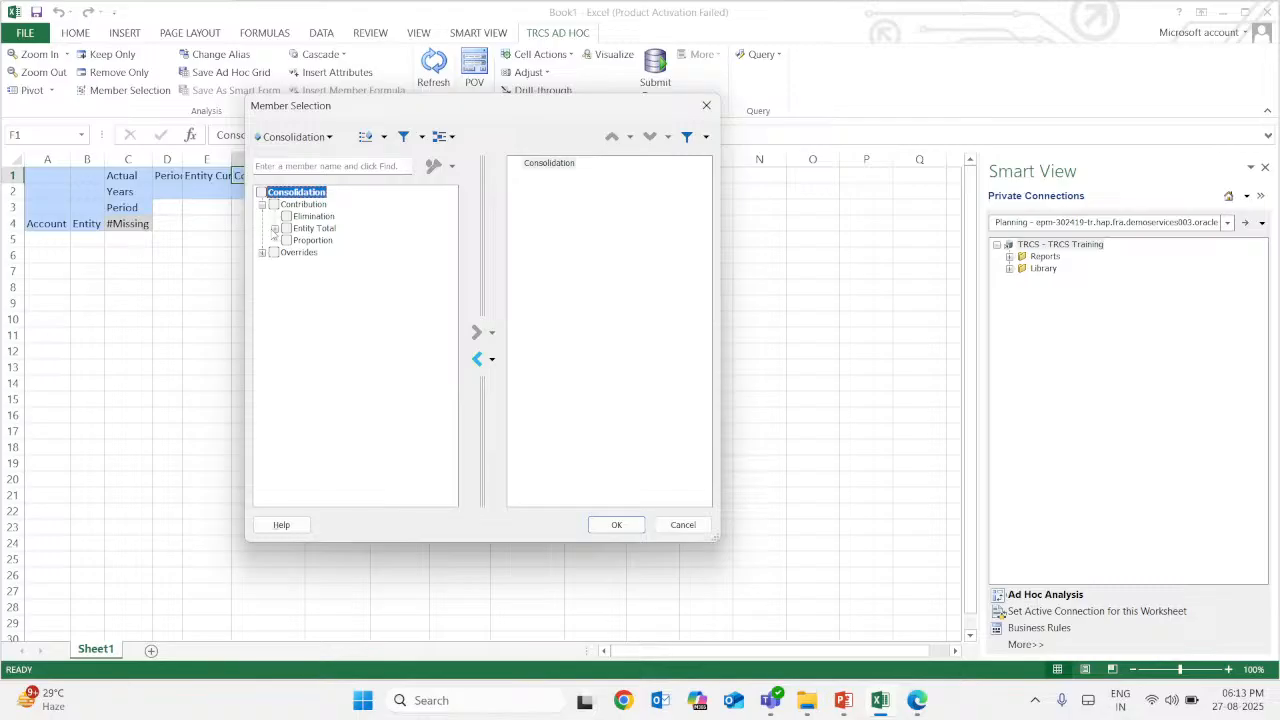
left_click(274, 228)
left_click(308, 241)
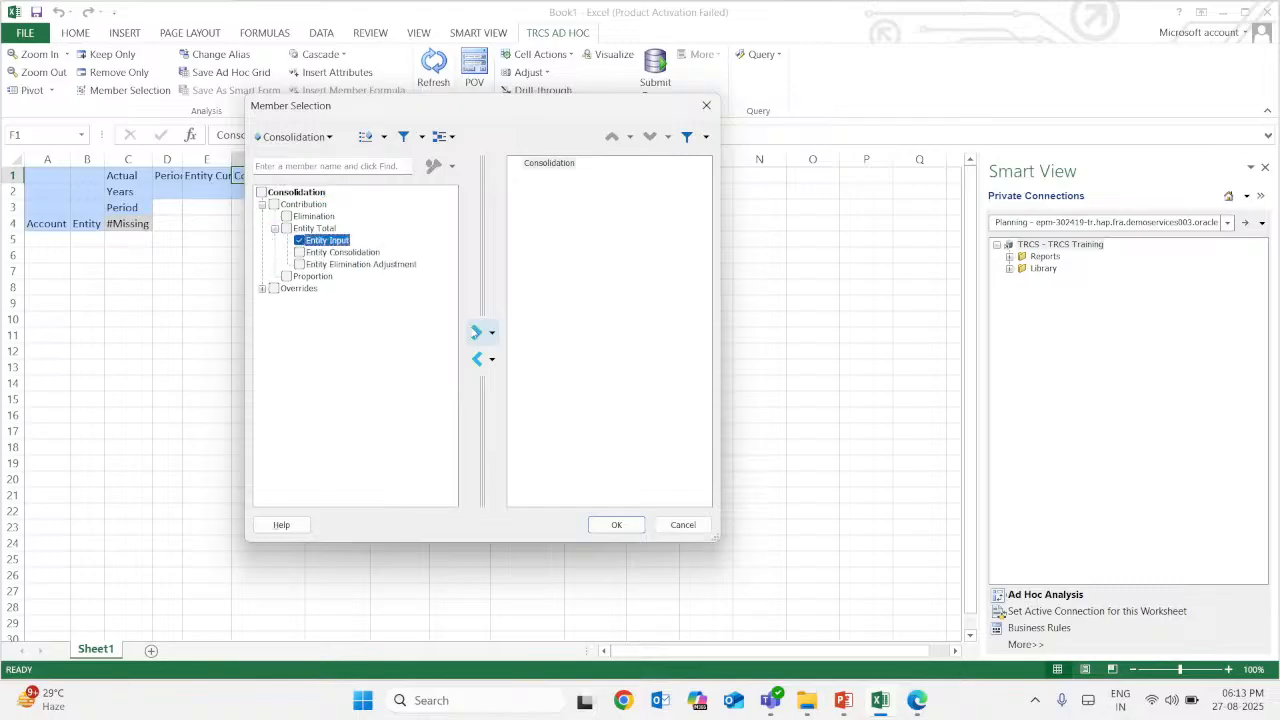
left_click(477, 332)
left_click(556, 163)
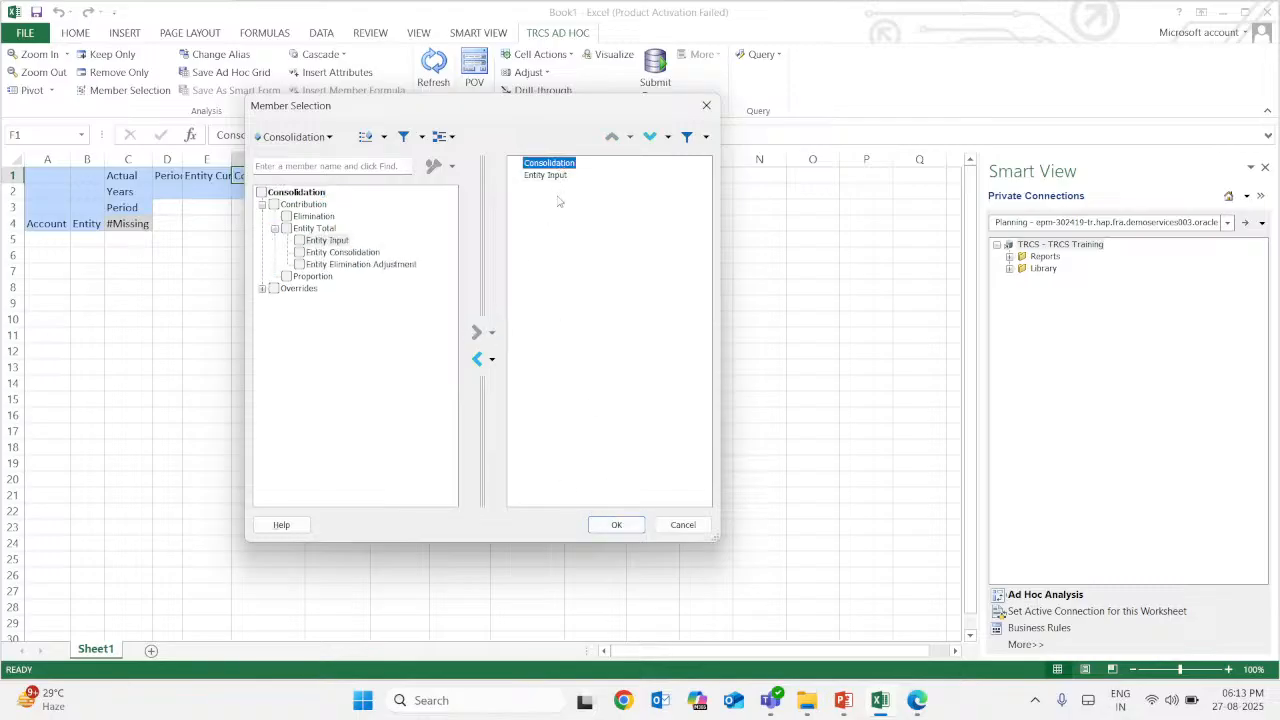
left_click(477, 359)
left_click(616, 525)
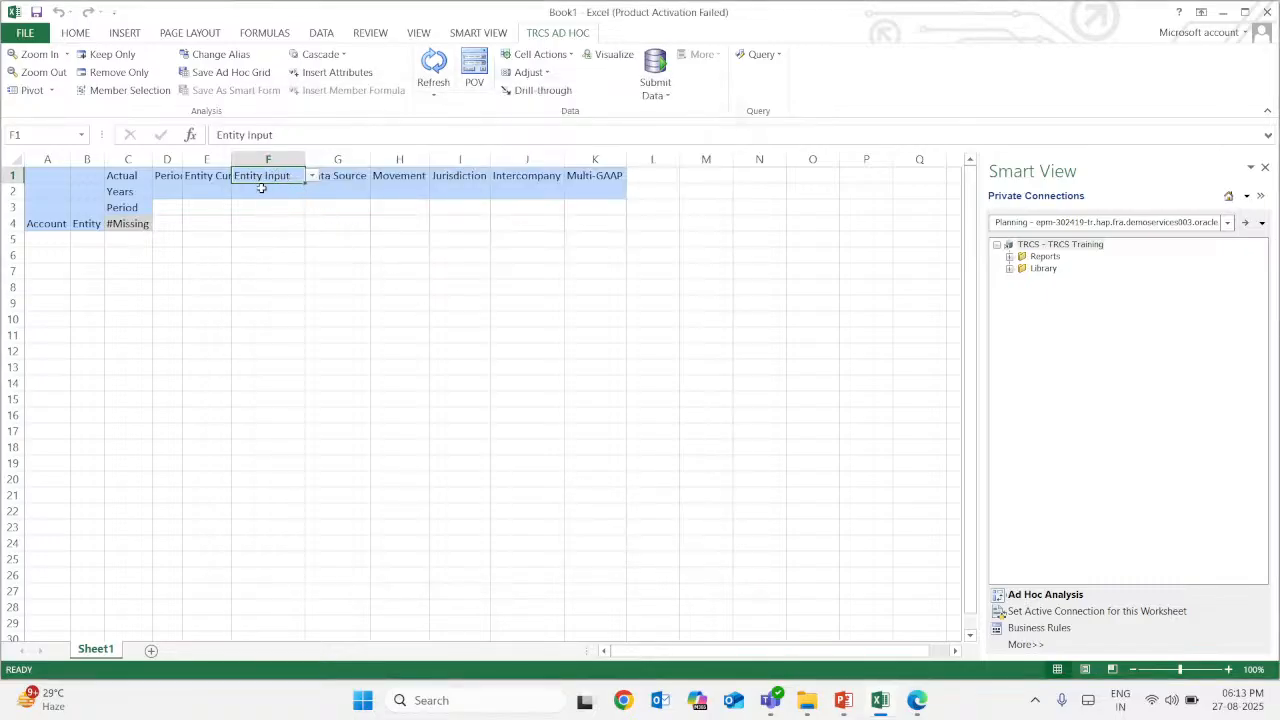
Add Data Input from Total Data Source to the Data Source member selection and set cell G1 to Data Input
left_click(332, 176)
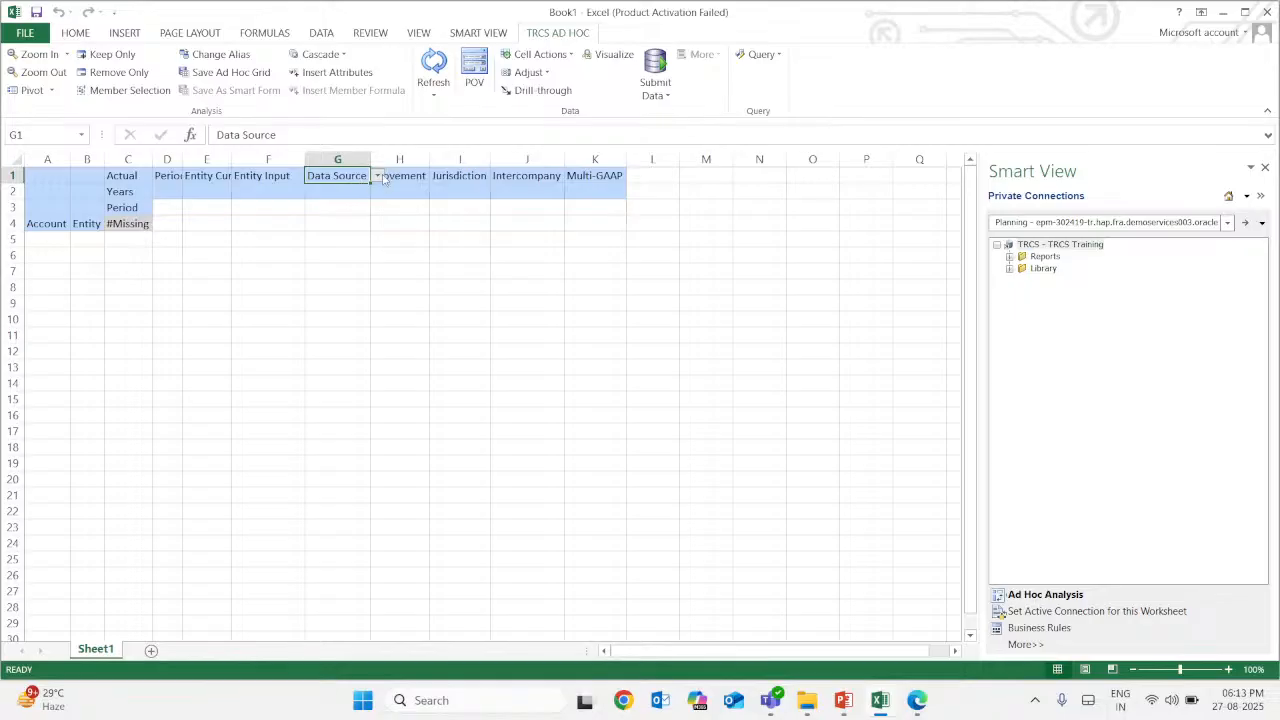
left_click(379, 176)
left_click(398, 211)
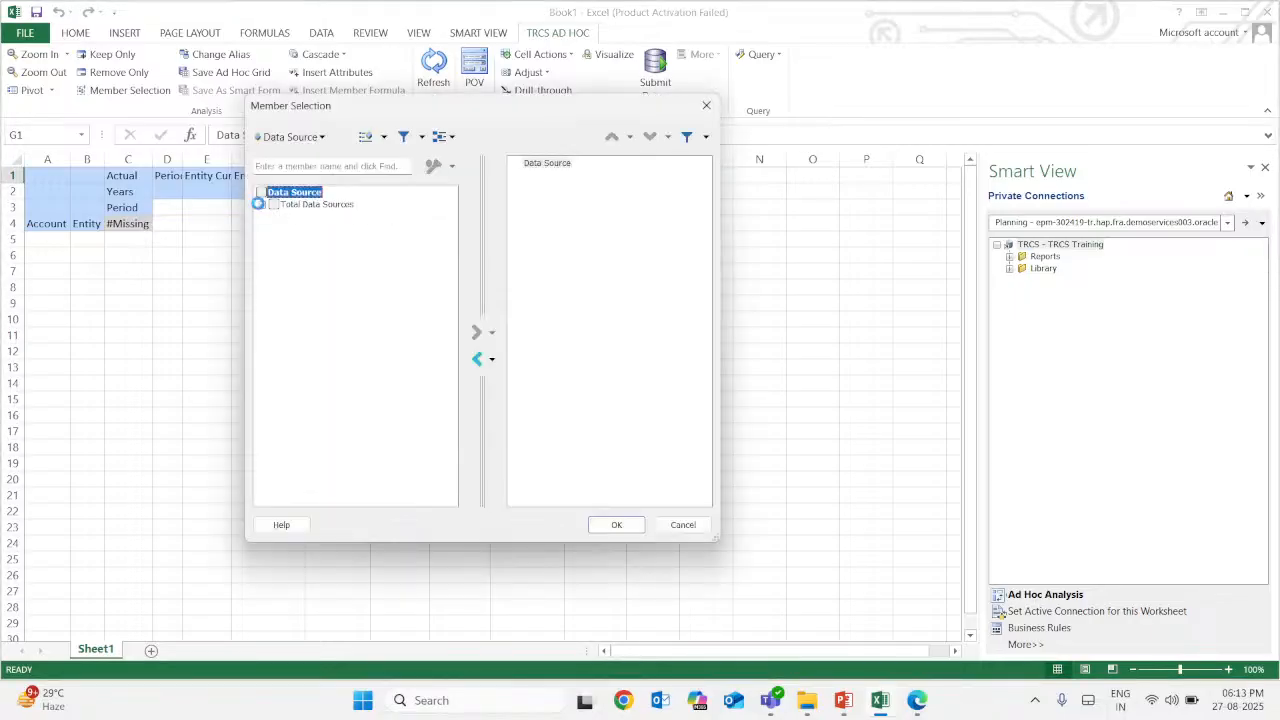
left_click(261, 204)
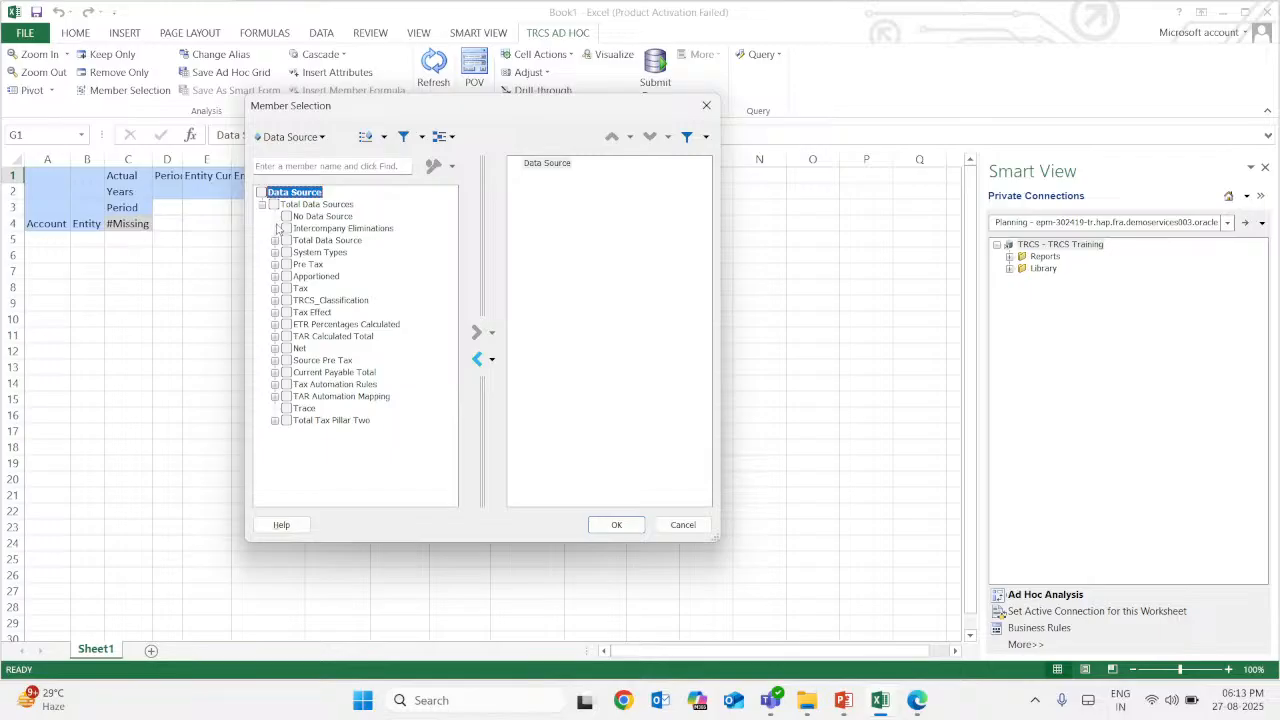
left_click(274, 241)
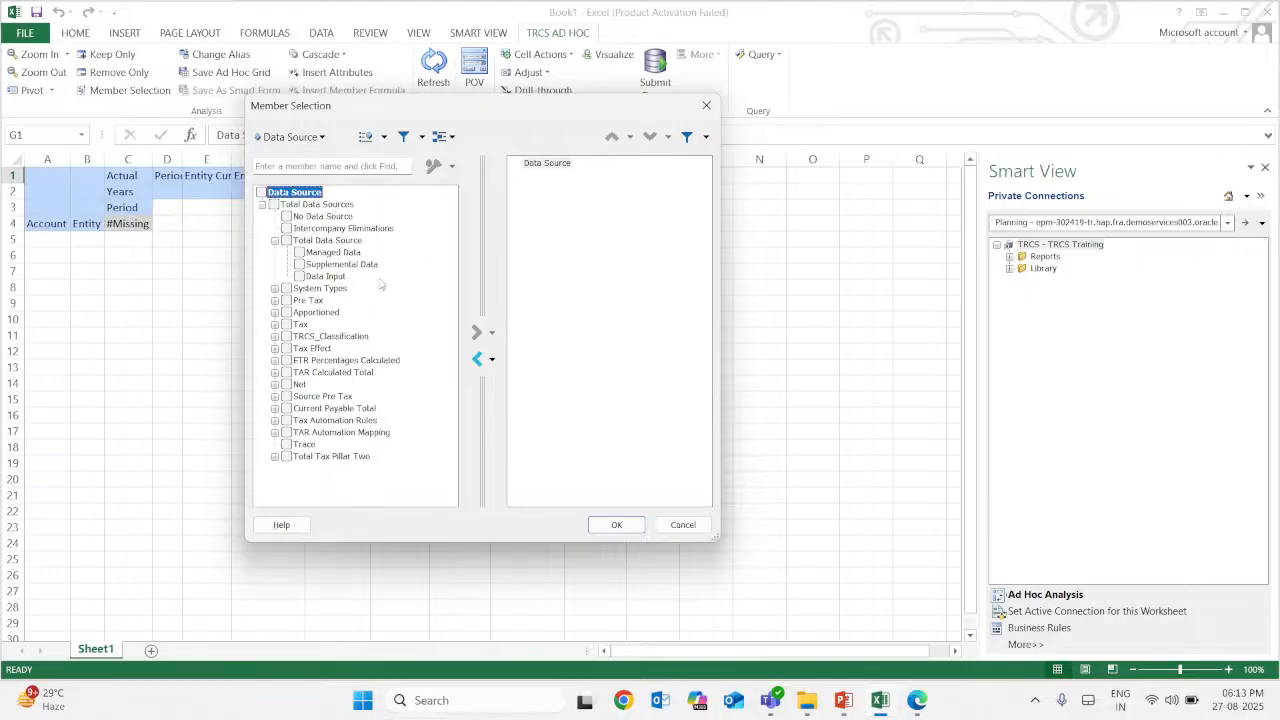
left_click(300, 277)
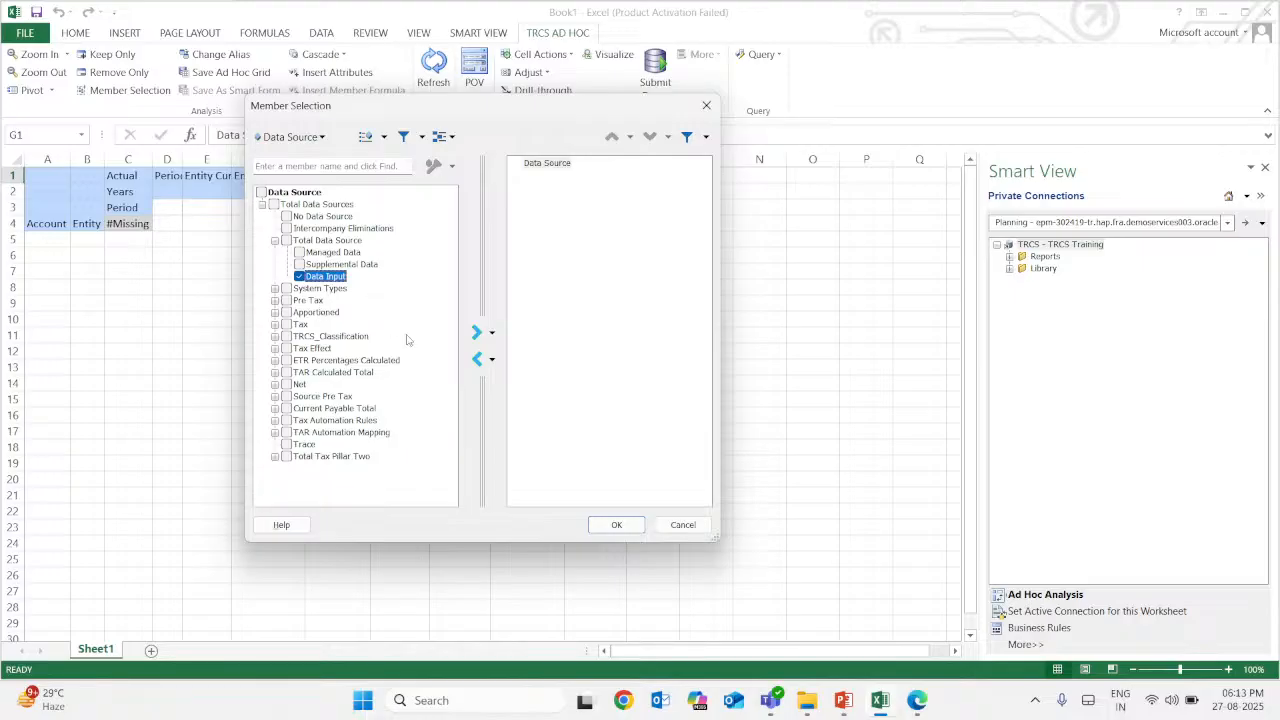
left_click(477, 332)
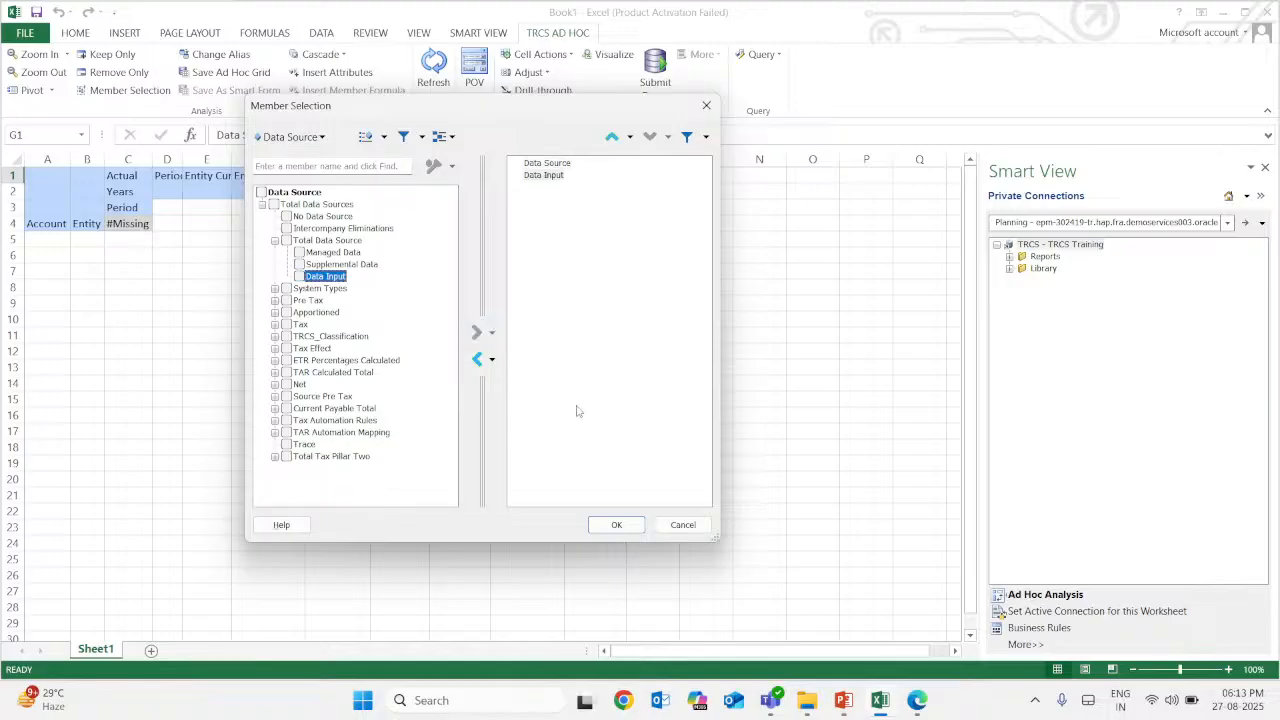
left_click(617, 527)
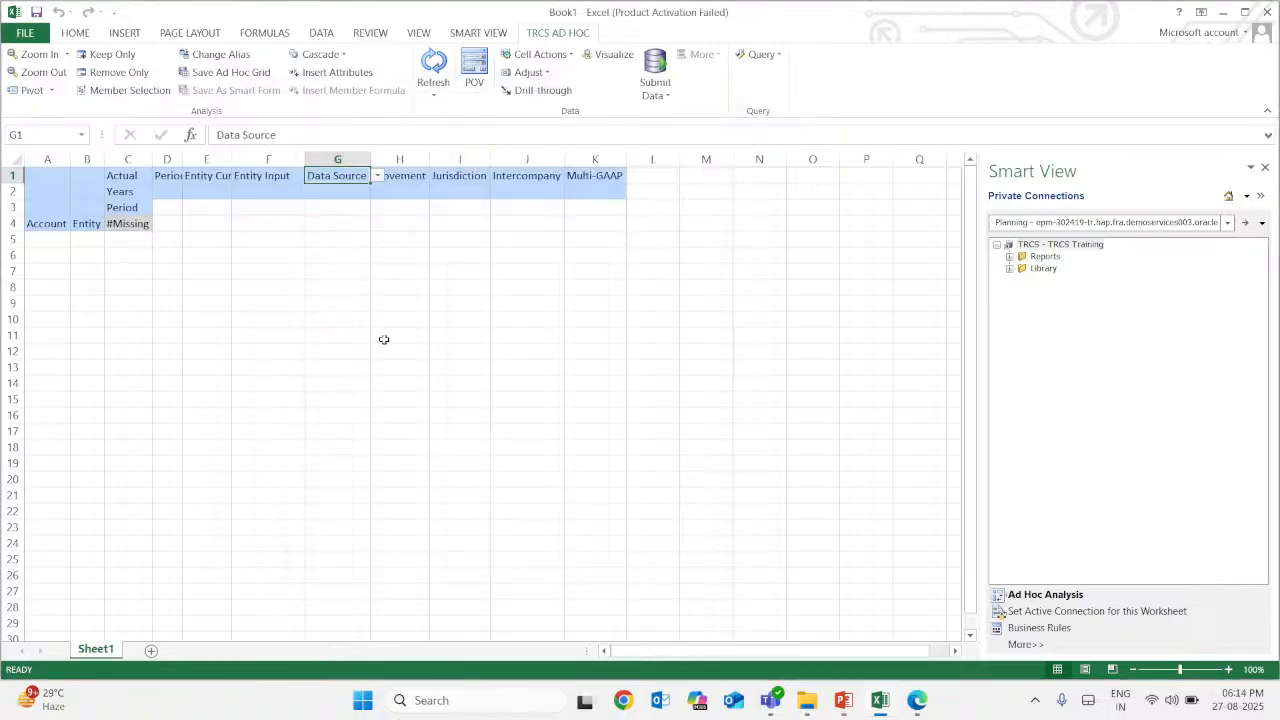
left_click(377, 176)
left_click(362, 232)
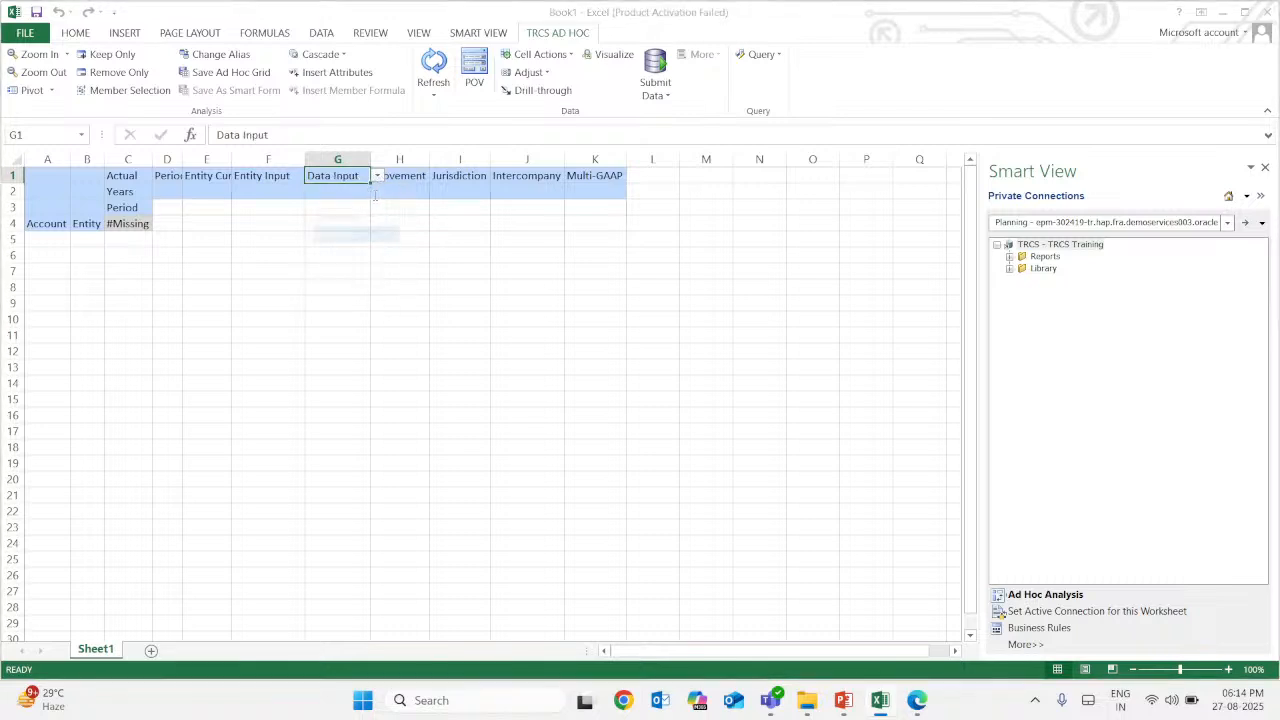
Remove the Data Source member from cell G1's member selection, keeping only Data Input, and check the cell's member list
left_click(377, 176)
left_click(391, 195)
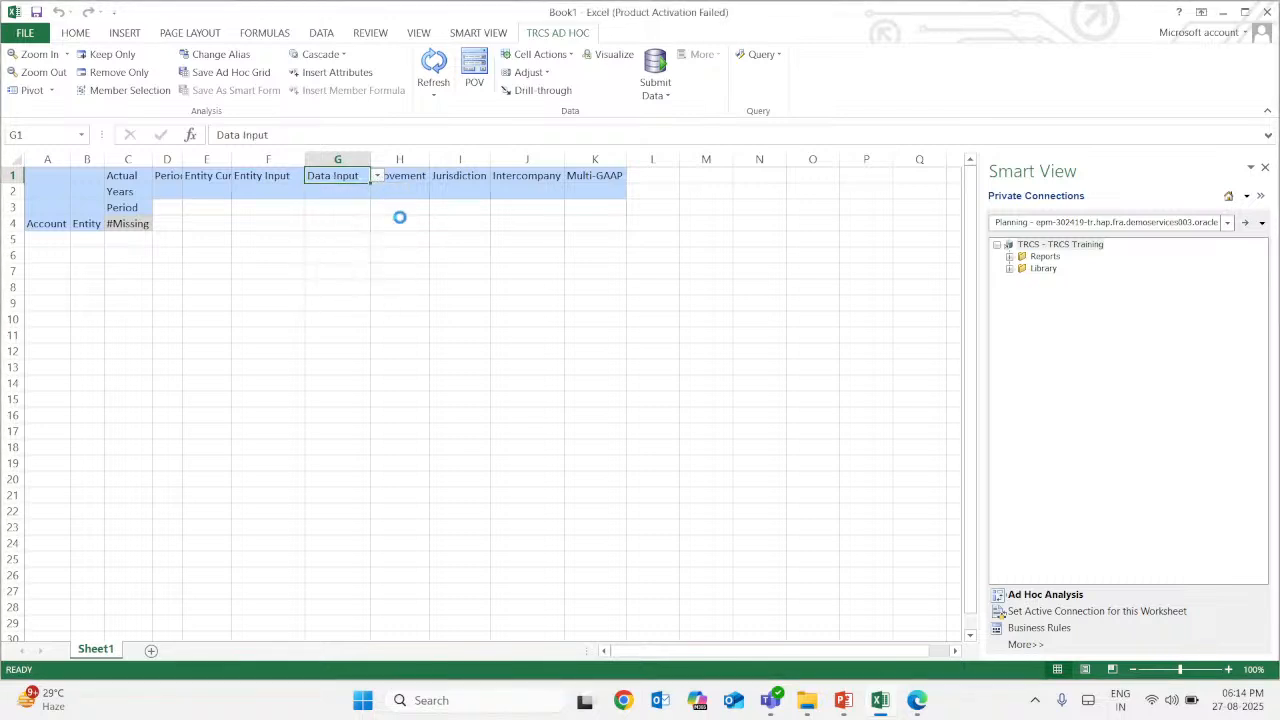
left_click(541, 164)
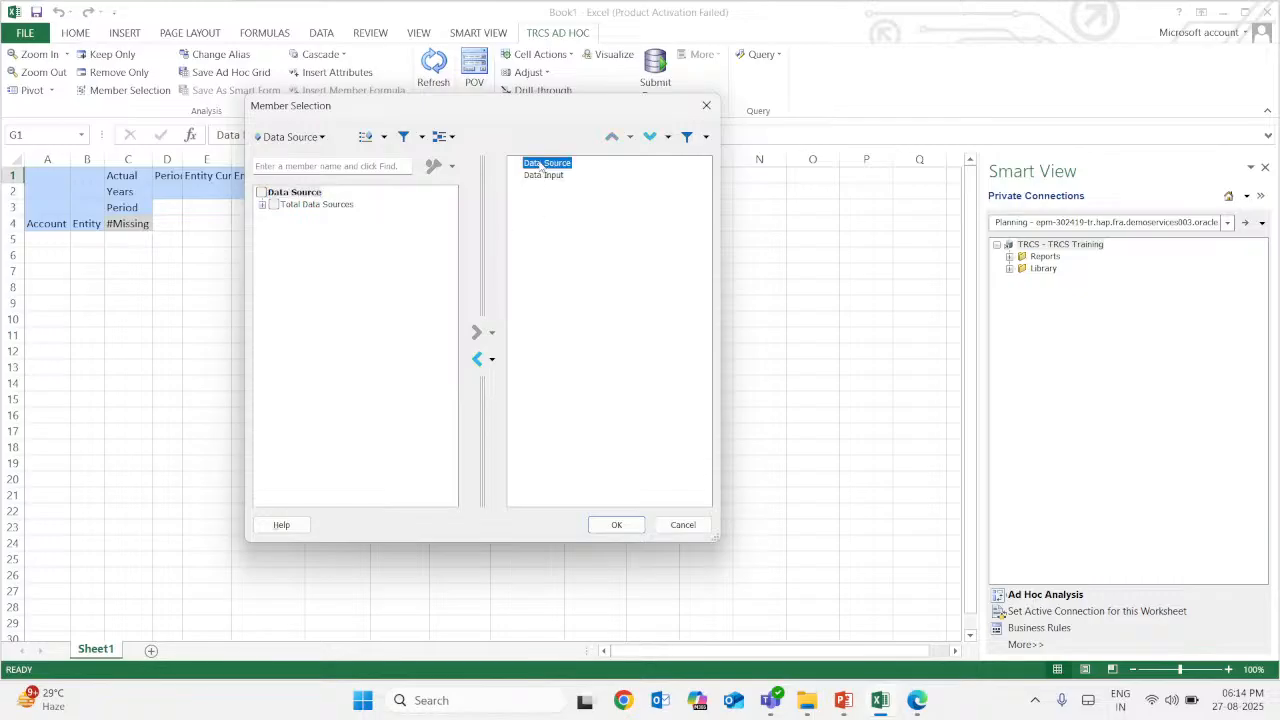
left_click(482, 358)
left_click(616, 524)
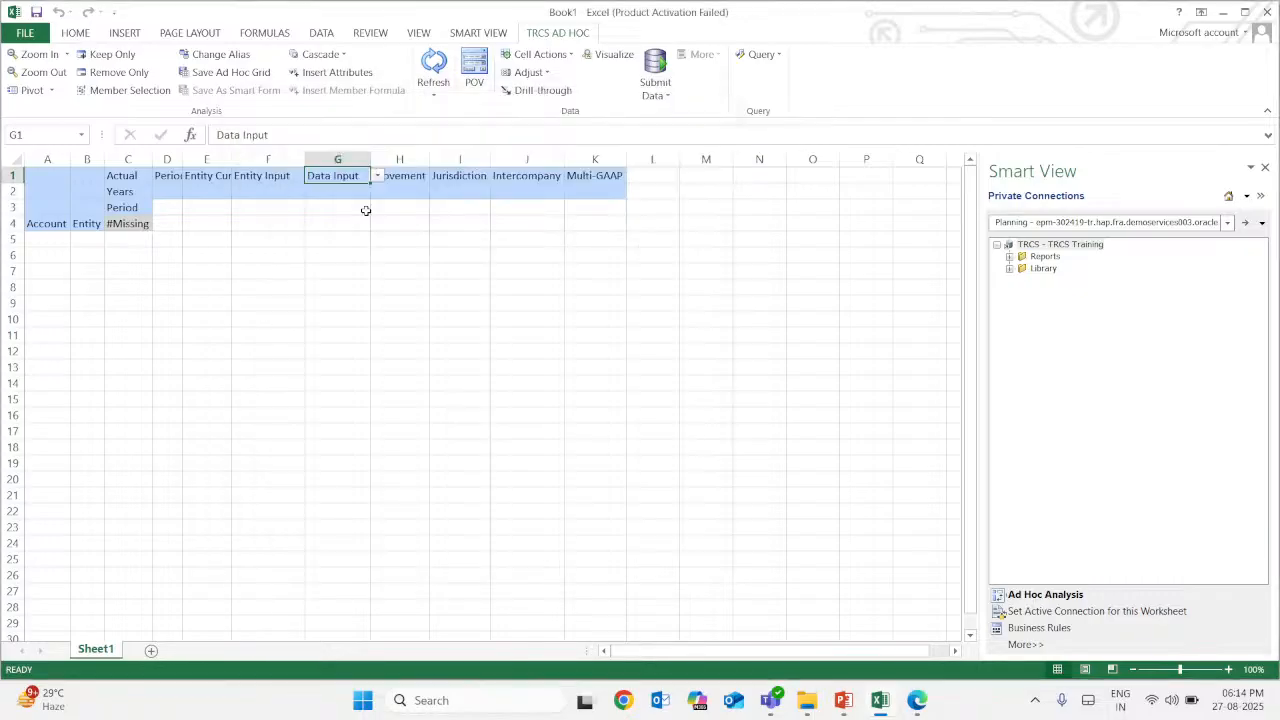
left_click(377, 176)
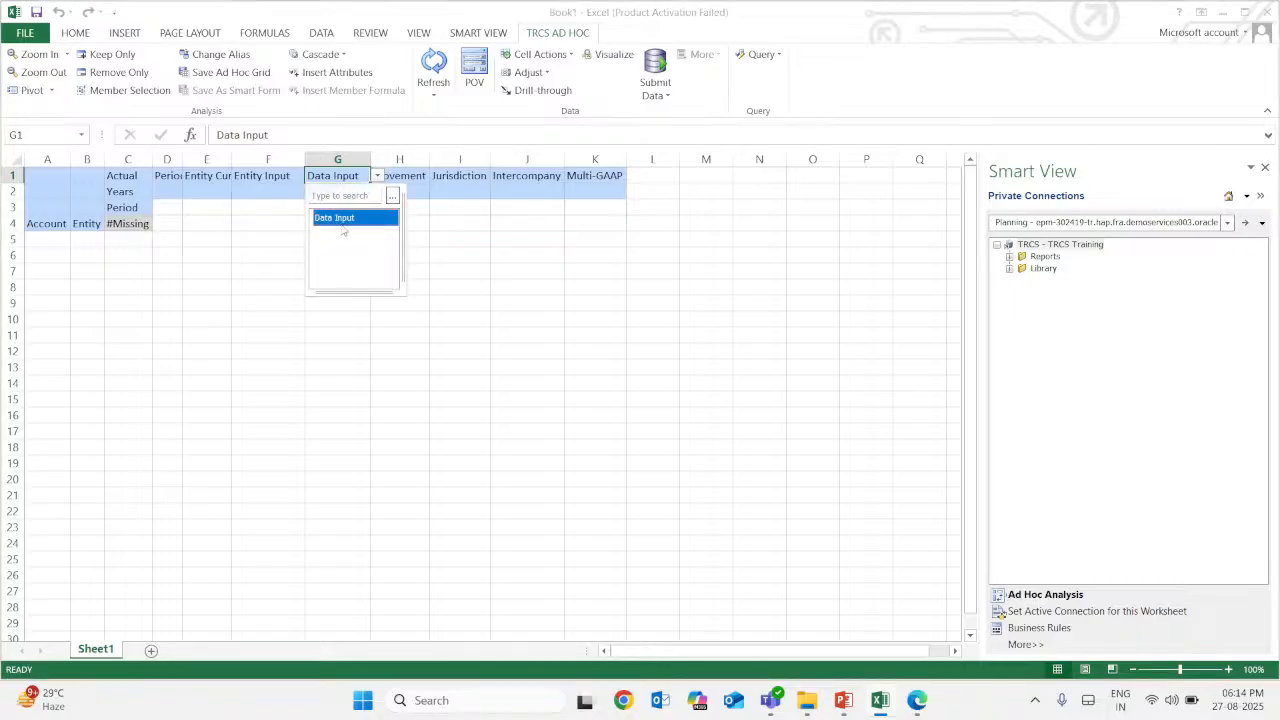
left_click(450, 236)
Add Trial Balance Close from Total Movements to the Movement member selection and set cell H1 to Trial Balance Close
left_click(412, 177)
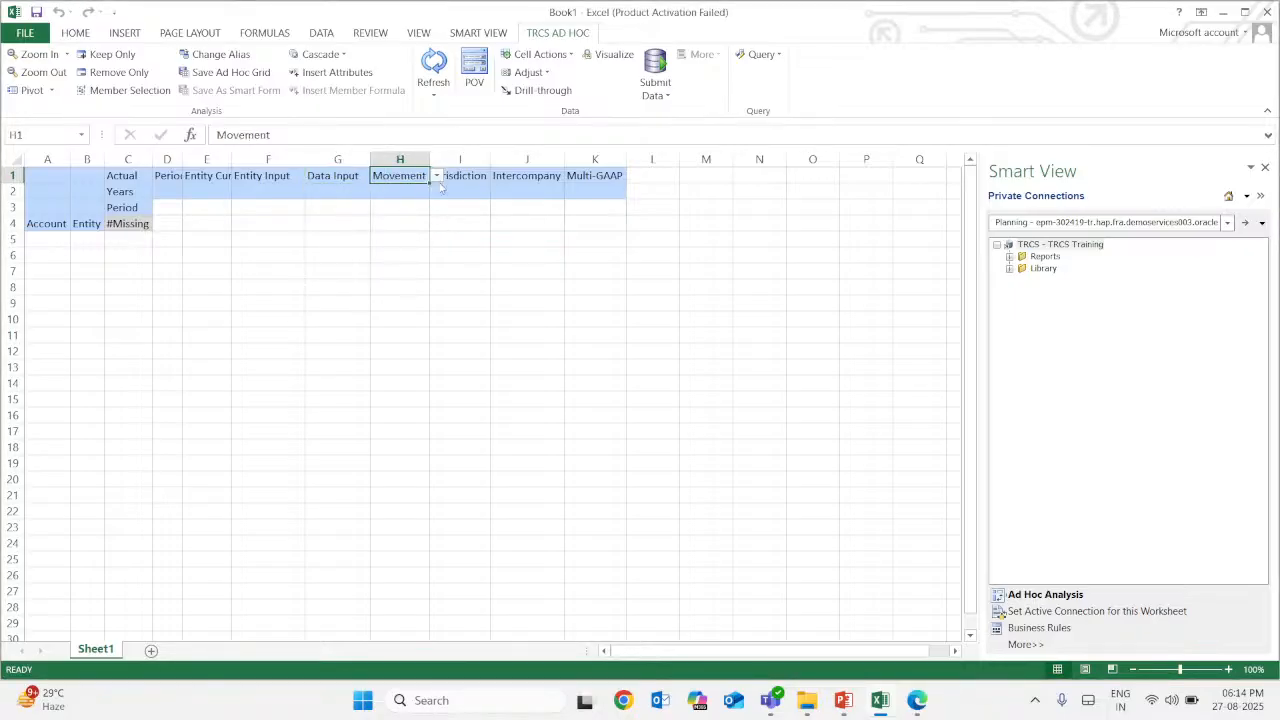
left_click(438, 178)
left_click(458, 195)
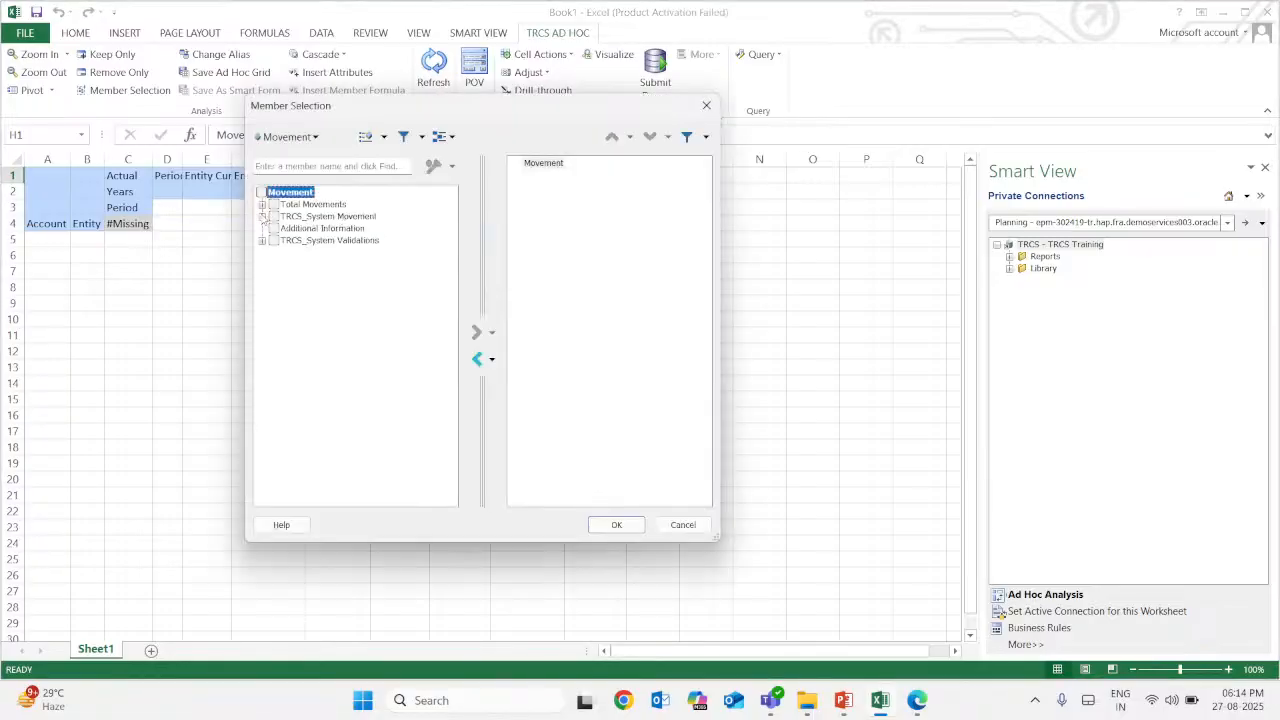
left_click(261, 204)
left_click(287, 228)
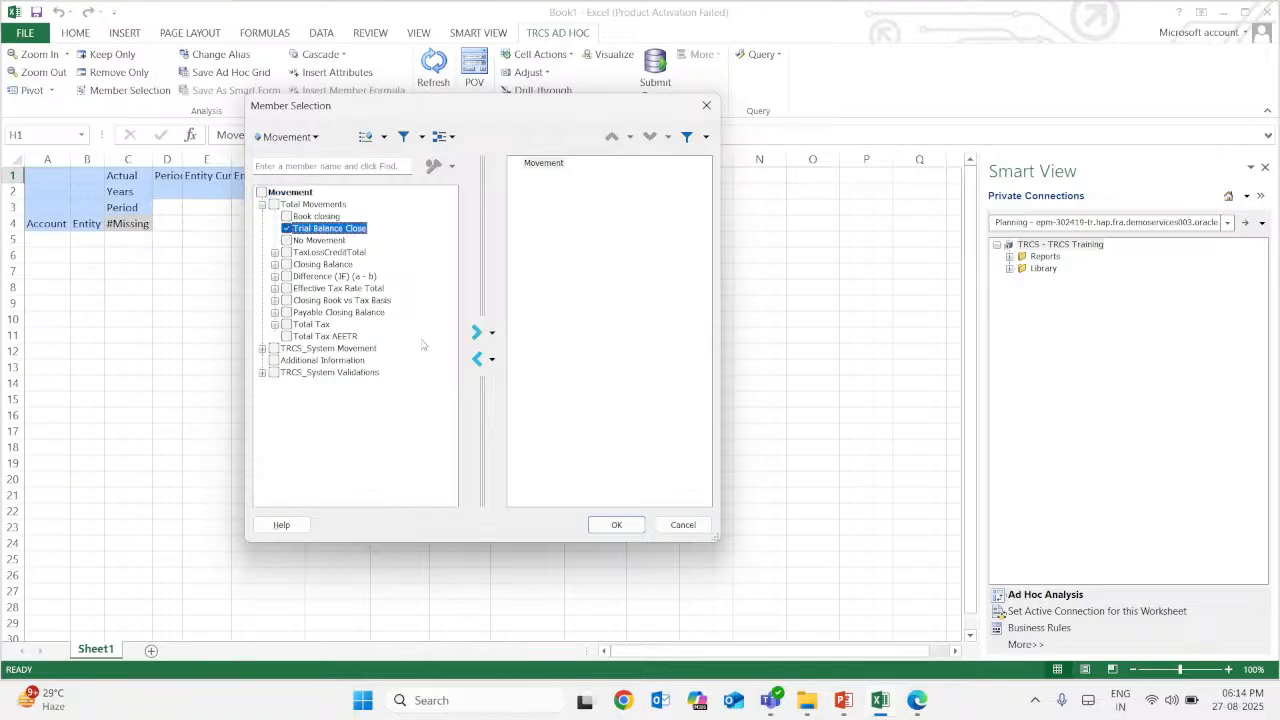
left_click(476, 332)
left_click(616, 524)
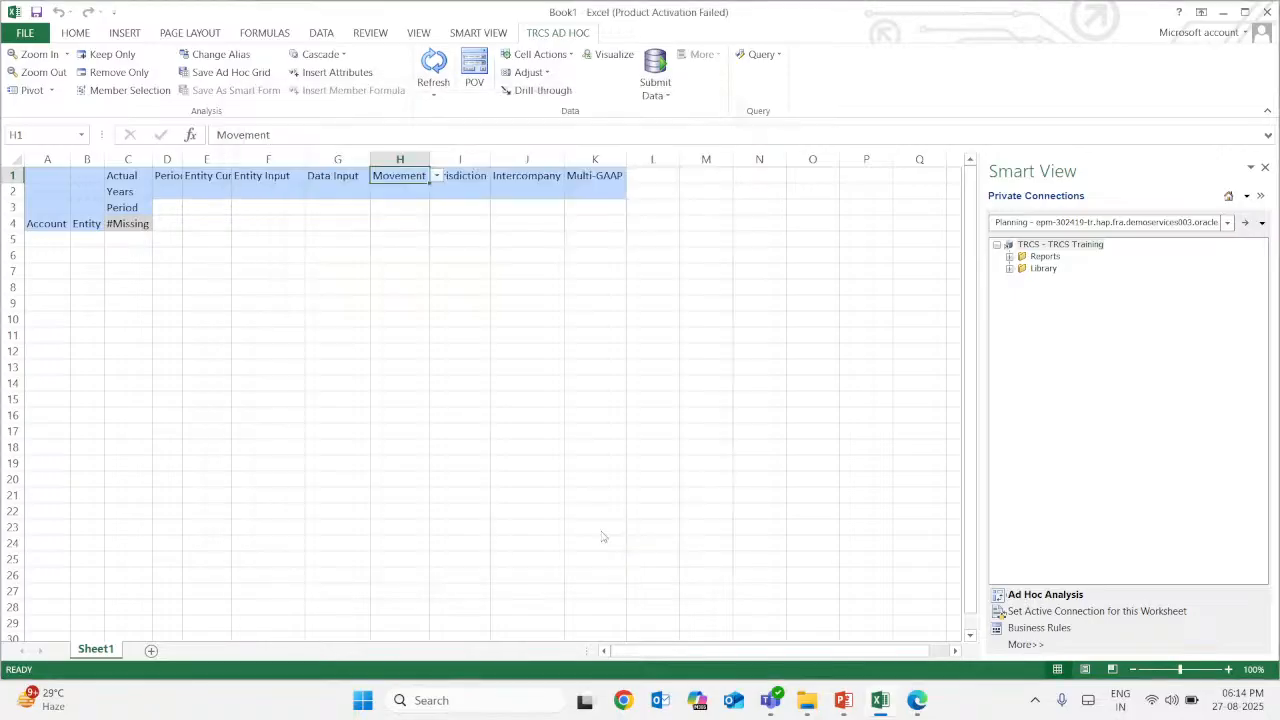
left_click(437, 176)
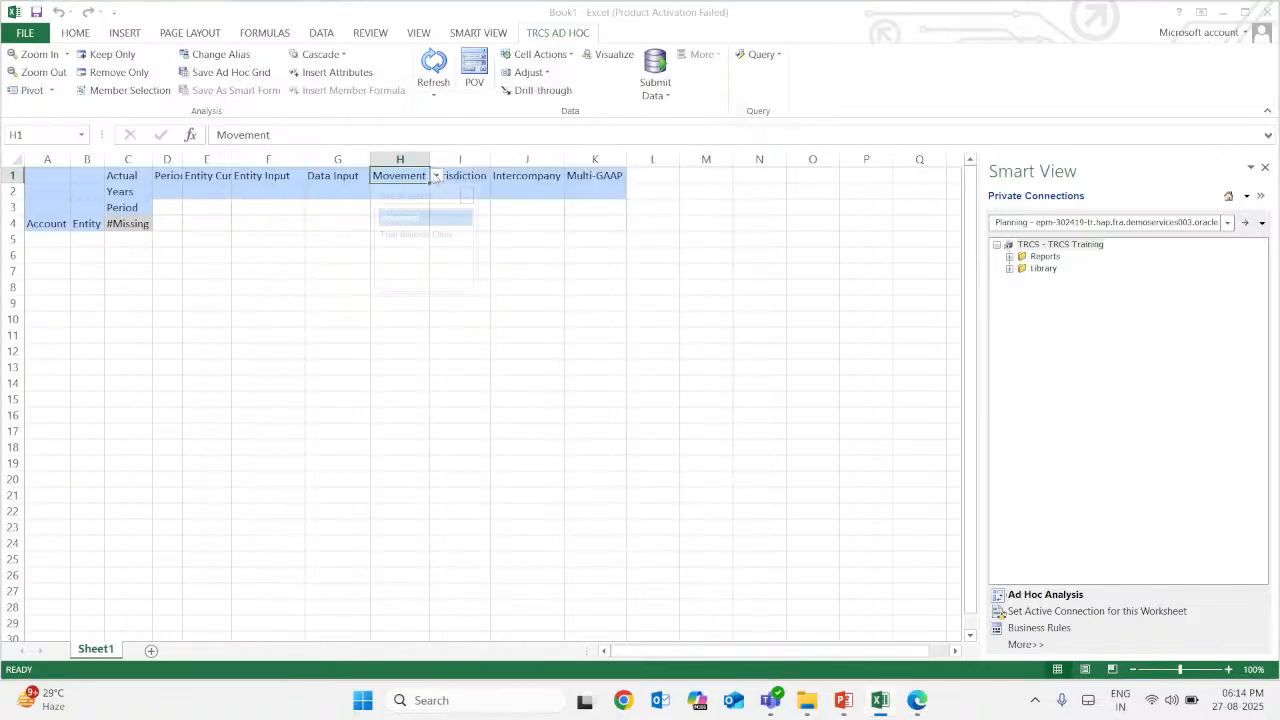
left_click(443, 232)
Add No Jurisdiction to the Jurisdiction member selection and set cell I1 to No Jurisdiction
left_click(466, 180)
left_click(497, 176)
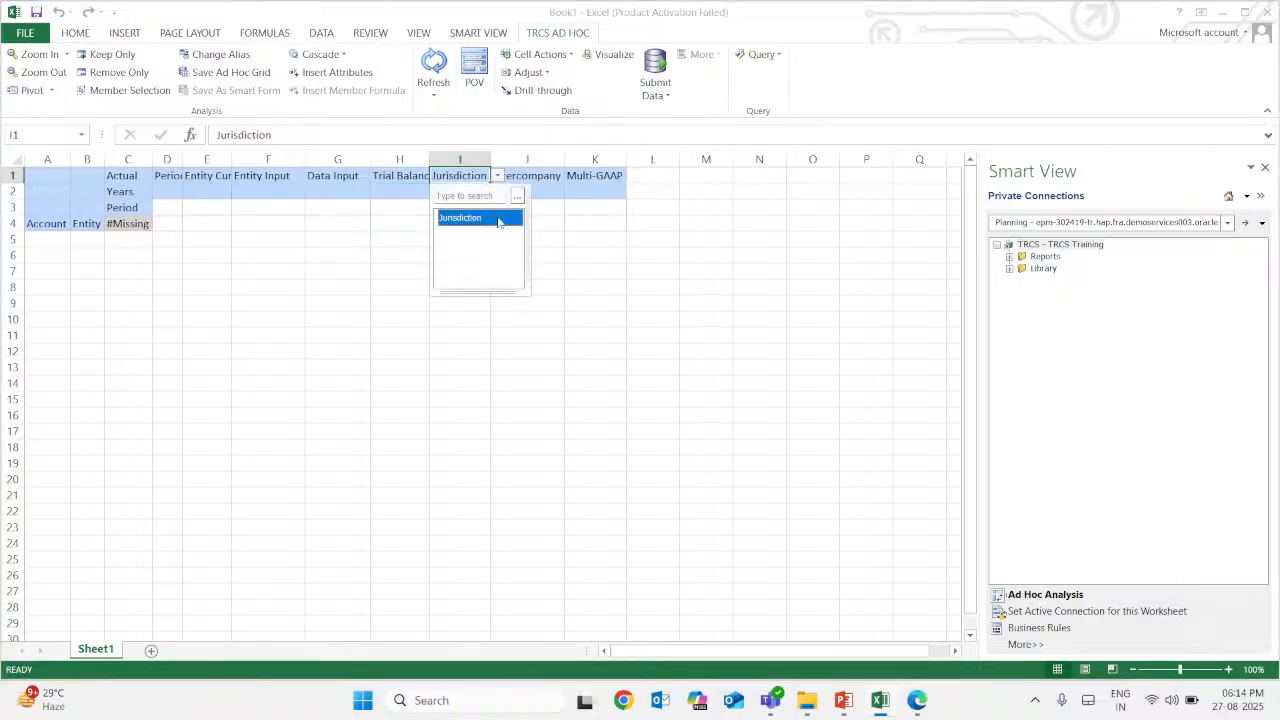
left_click(500, 218)
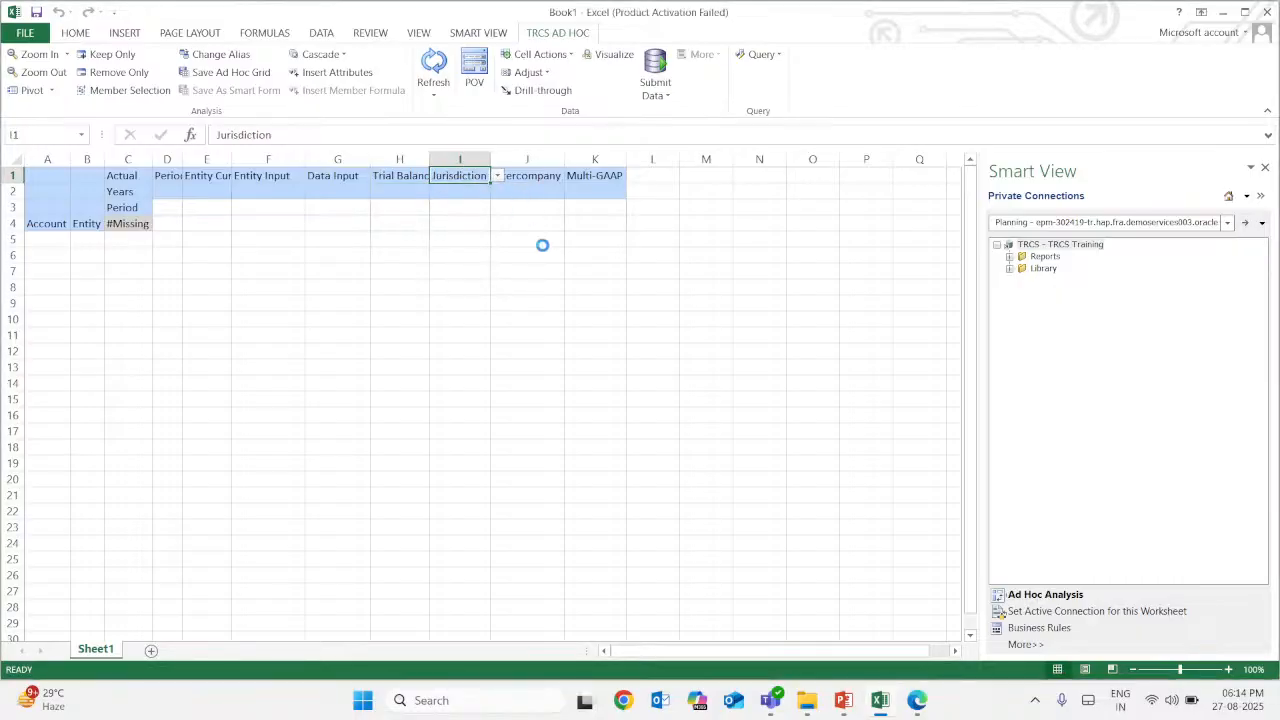
left_click(273, 204)
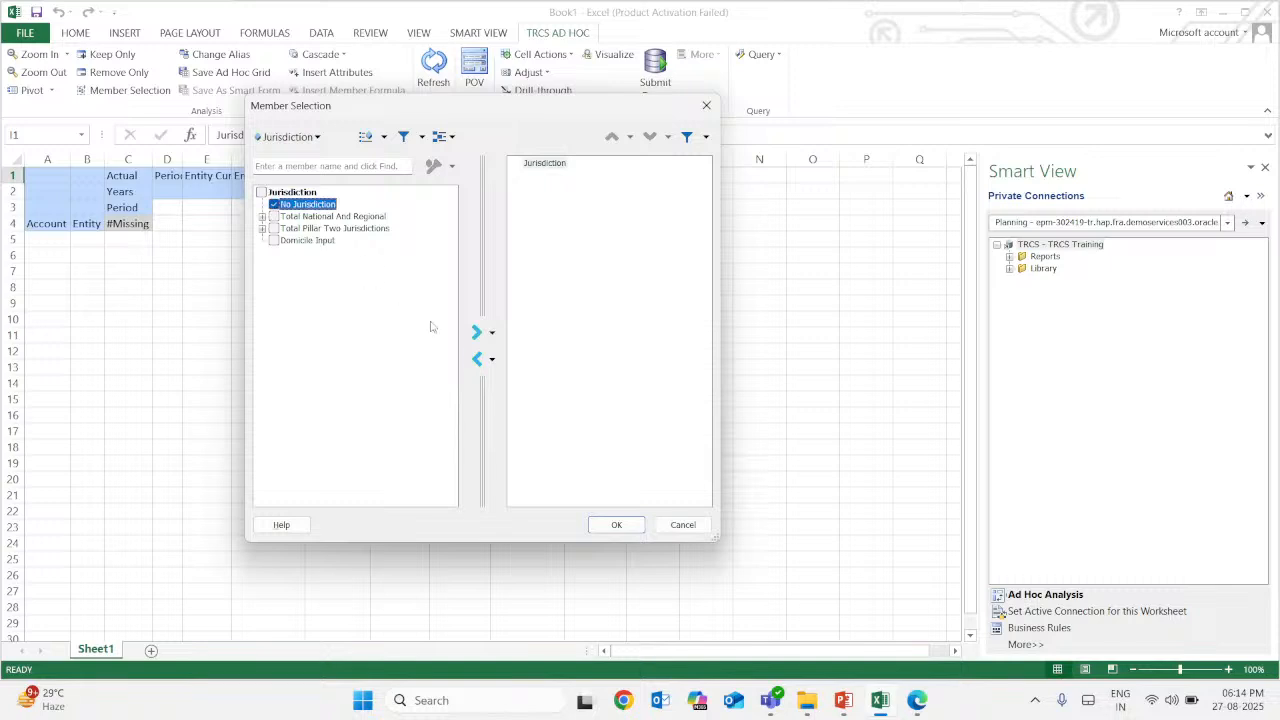
left_click(476, 332)
left_click(602, 525)
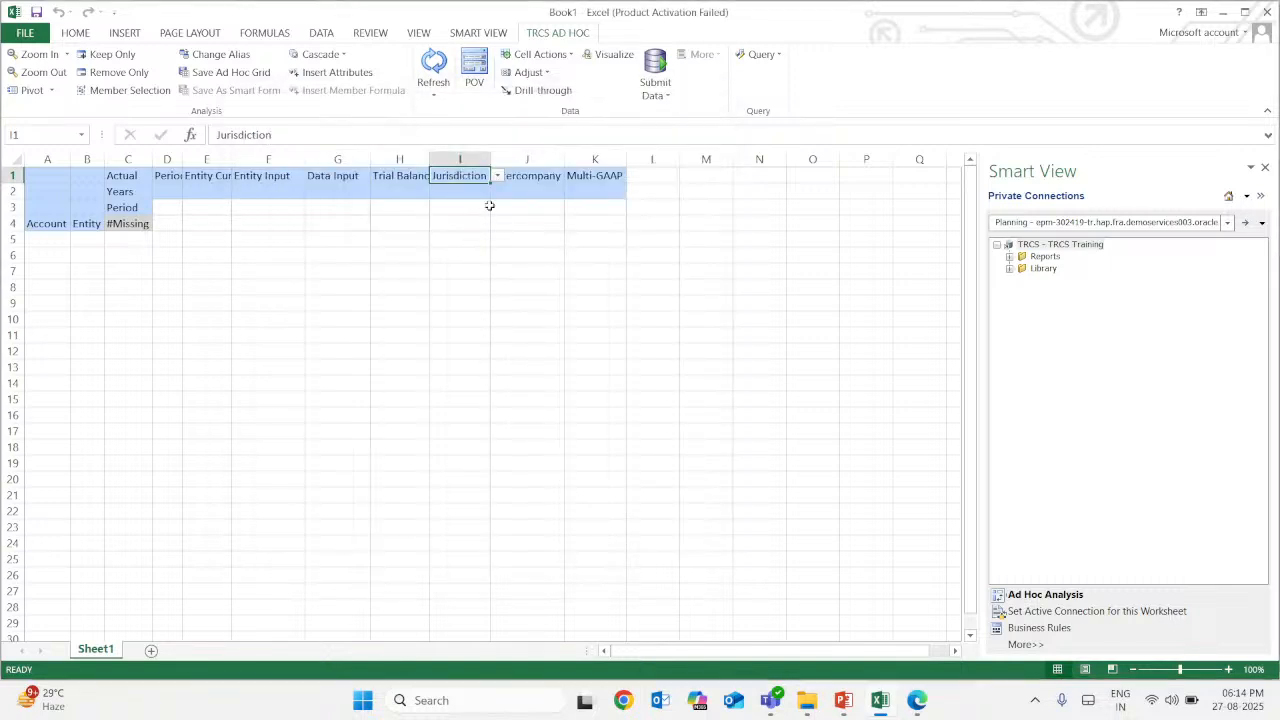
left_click(497, 176)
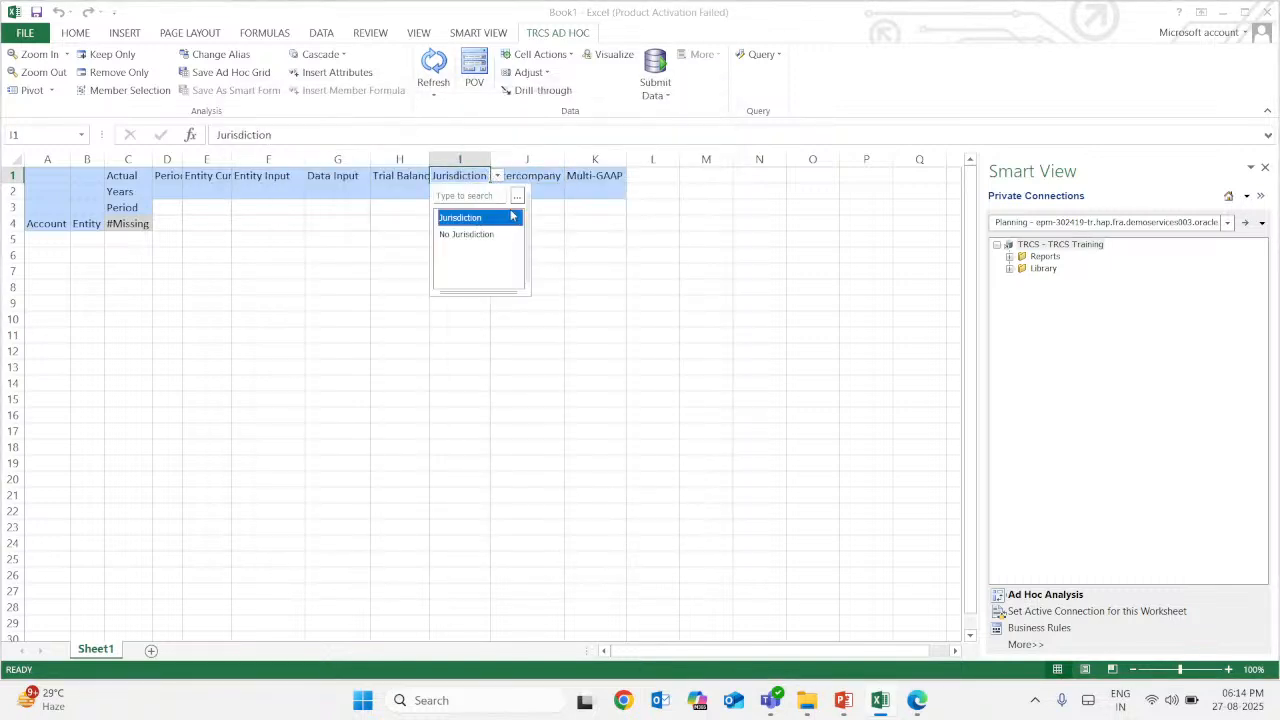
left_click(466, 234)
Add No Intercompany from Intercompany Top to the Intercompany member selection and set cell J1 to No Intercompany
left_click(527, 176)
left_click(571, 176)
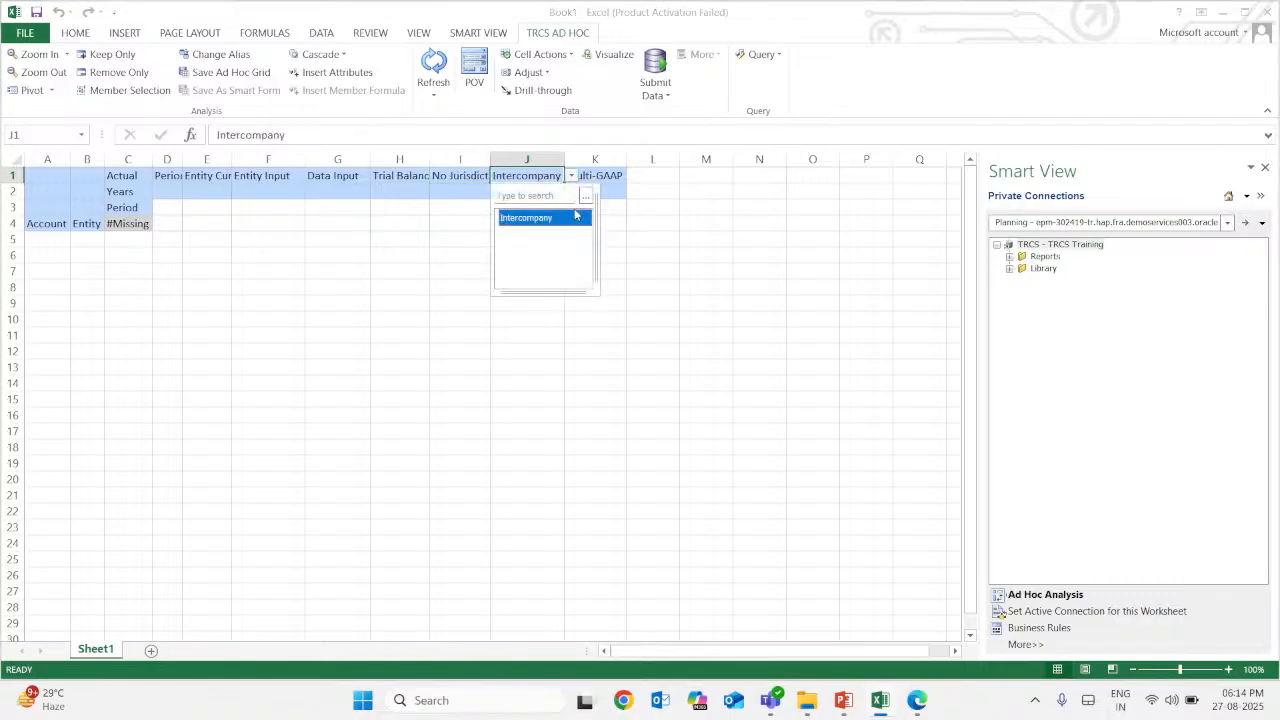
left_click(548, 220)
left_click(571, 176)
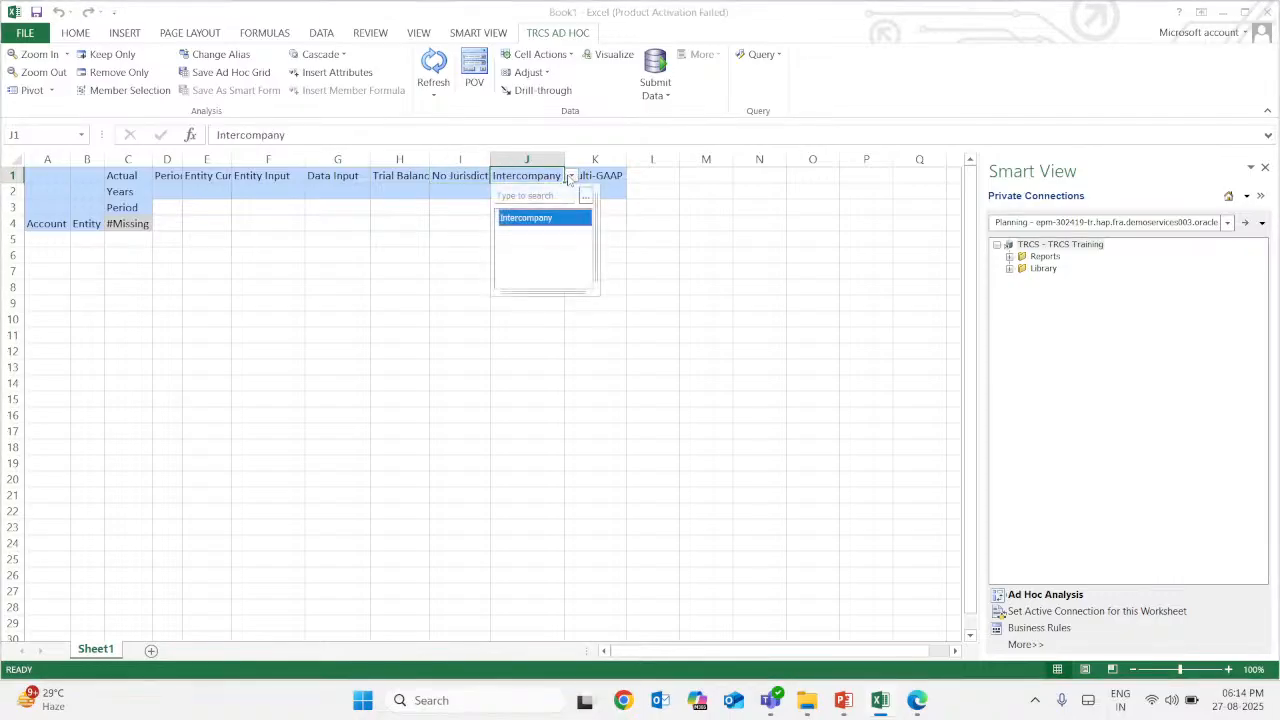
left_click(586, 197)
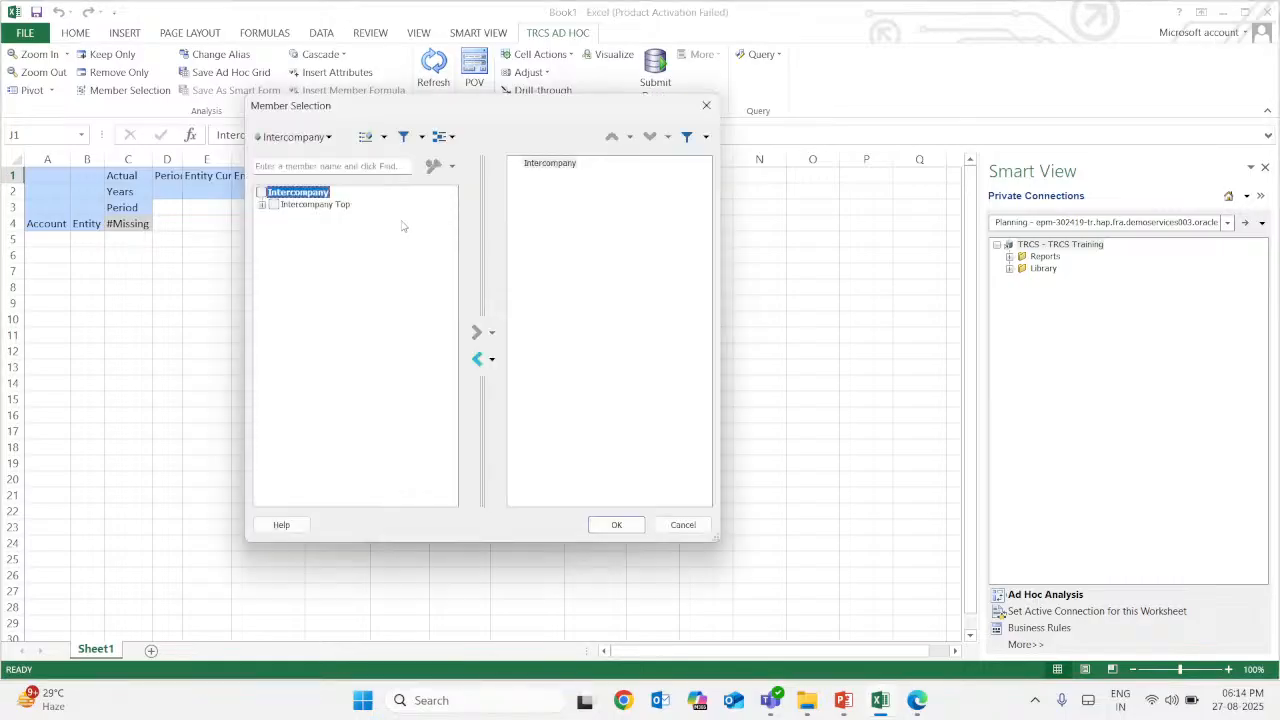
left_click(262, 204)
left_click(285, 221)
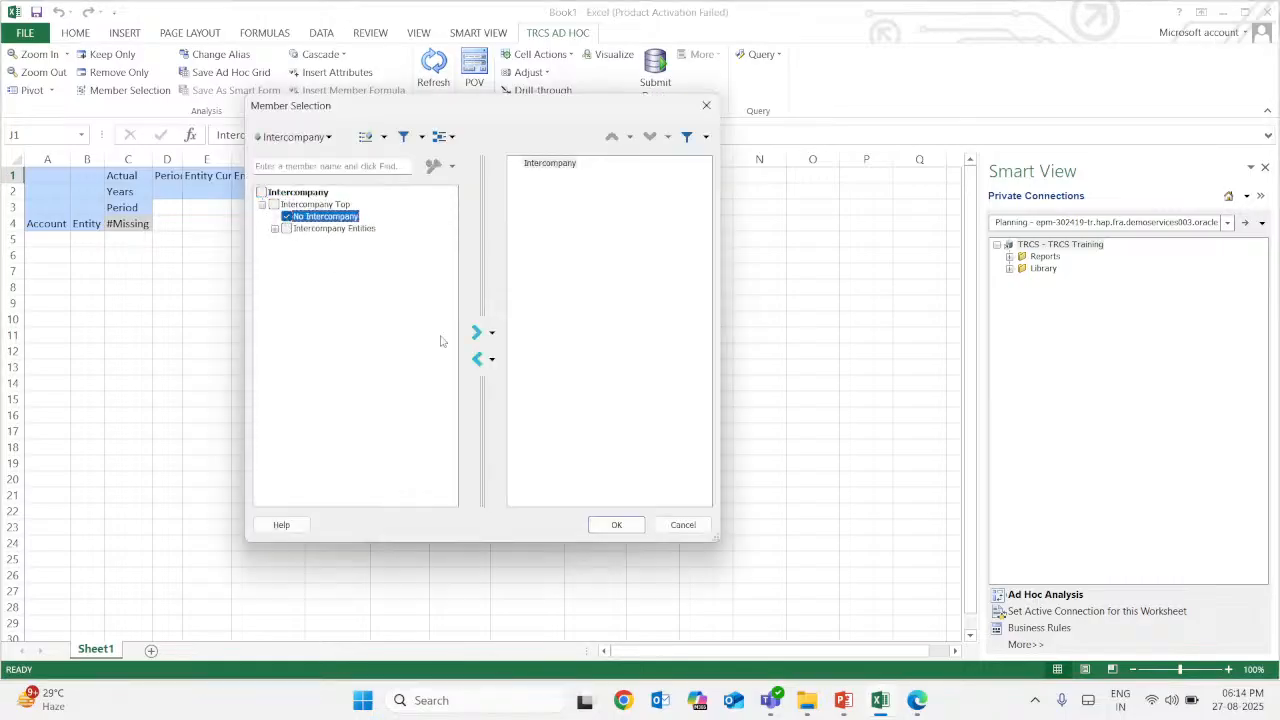
left_click(478, 336)
left_click(616, 524)
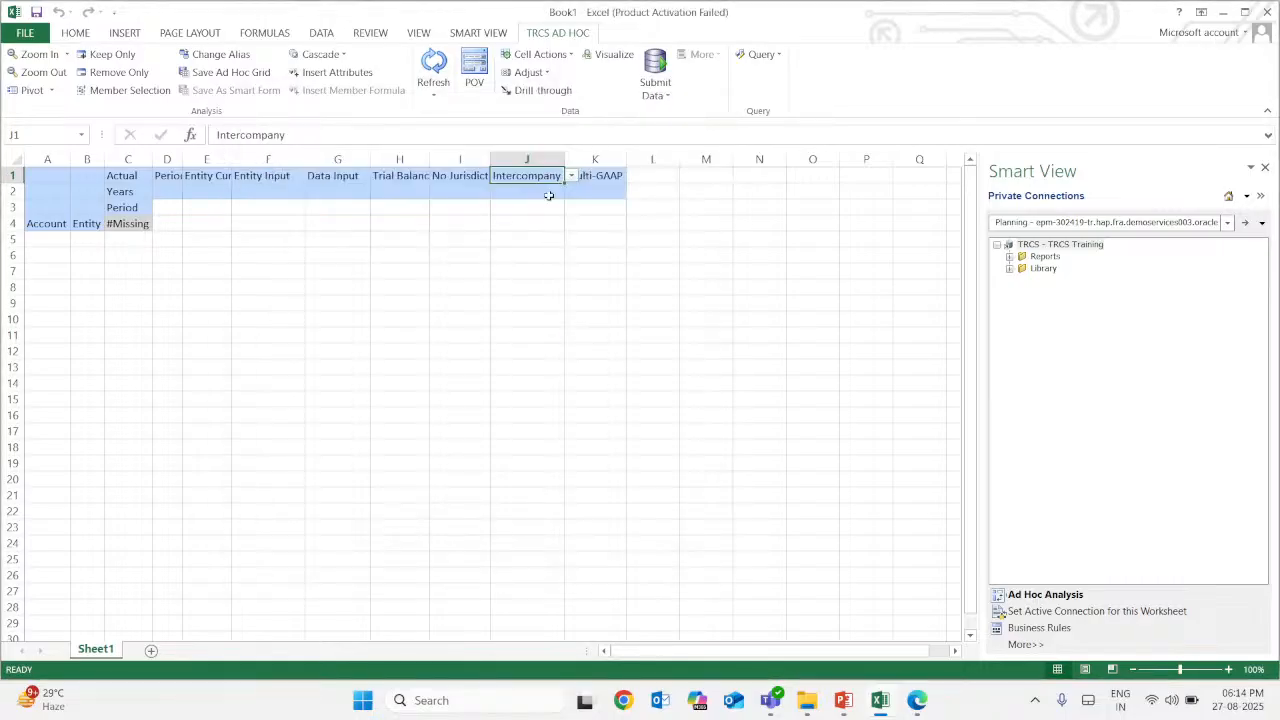
left_click(571, 176)
left_click(555, 234)
Add Local GAAP to the Multi-GAAP member selection and set cell K1 to Local GAAP
left_click(600, 176)
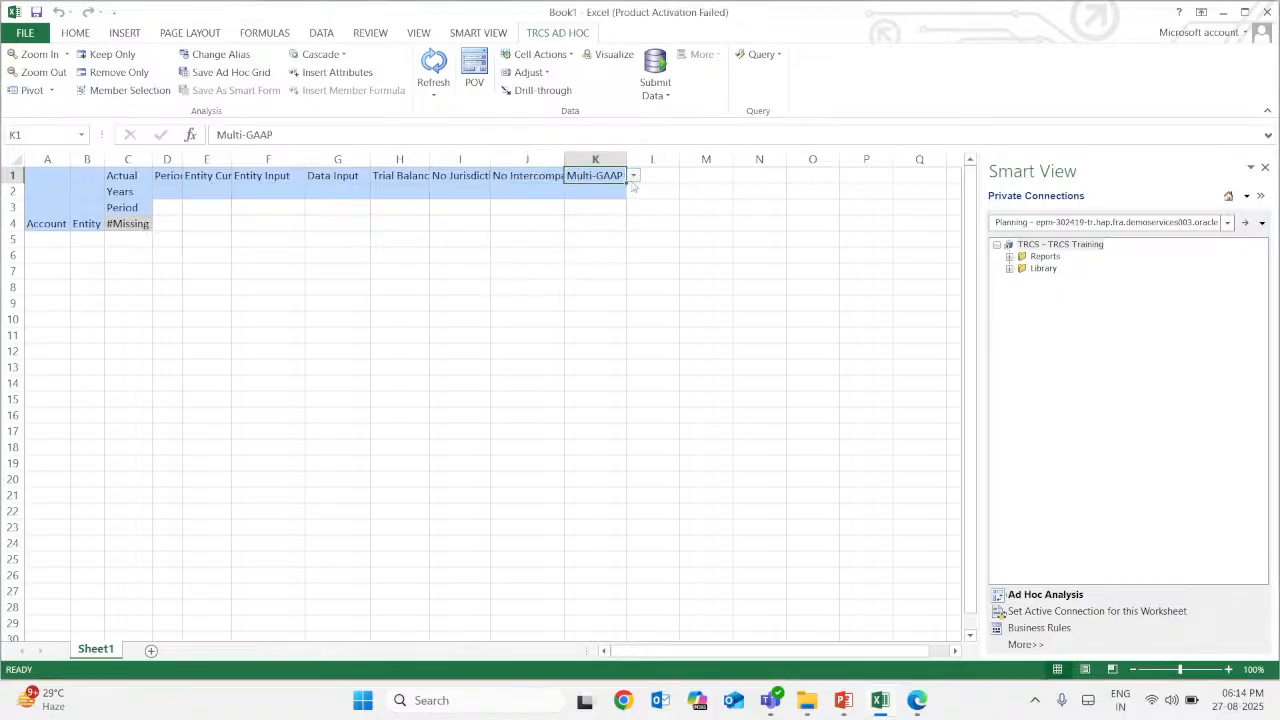
left_click(633, 176)
left_click(652, 196)
left_click(292, 217)
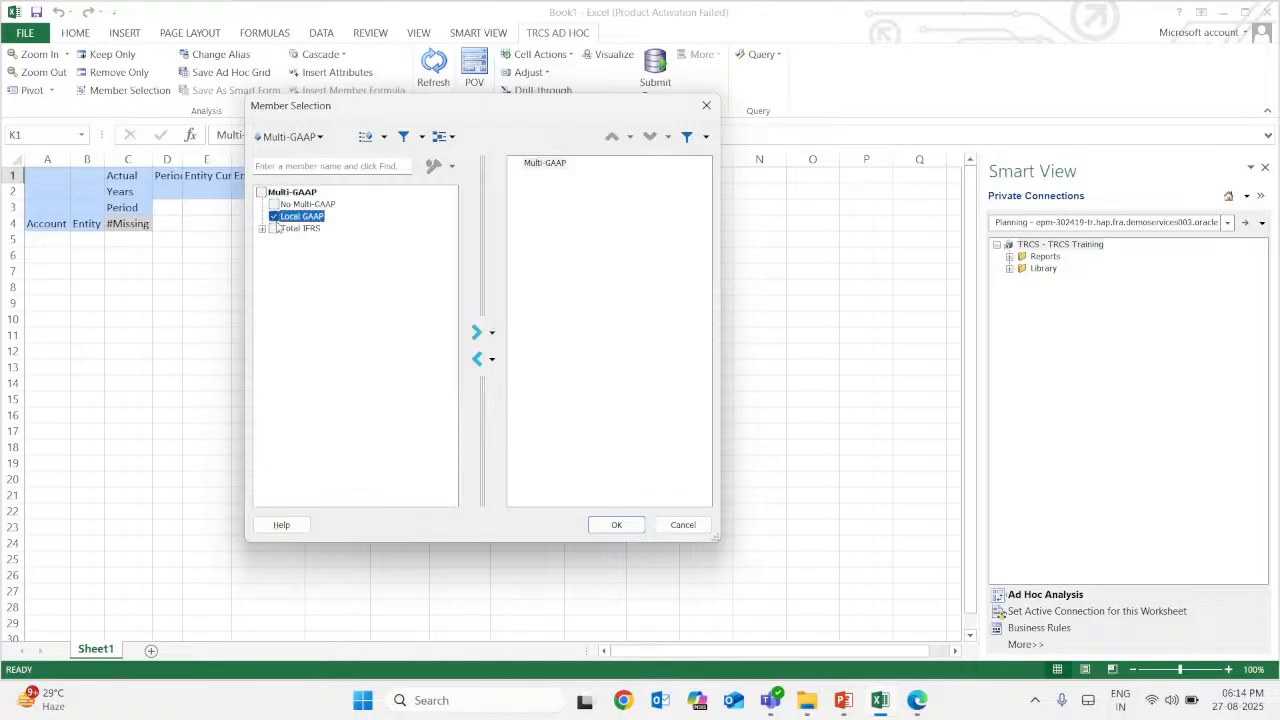
left_click(476, 332)
left_click(618, 530)
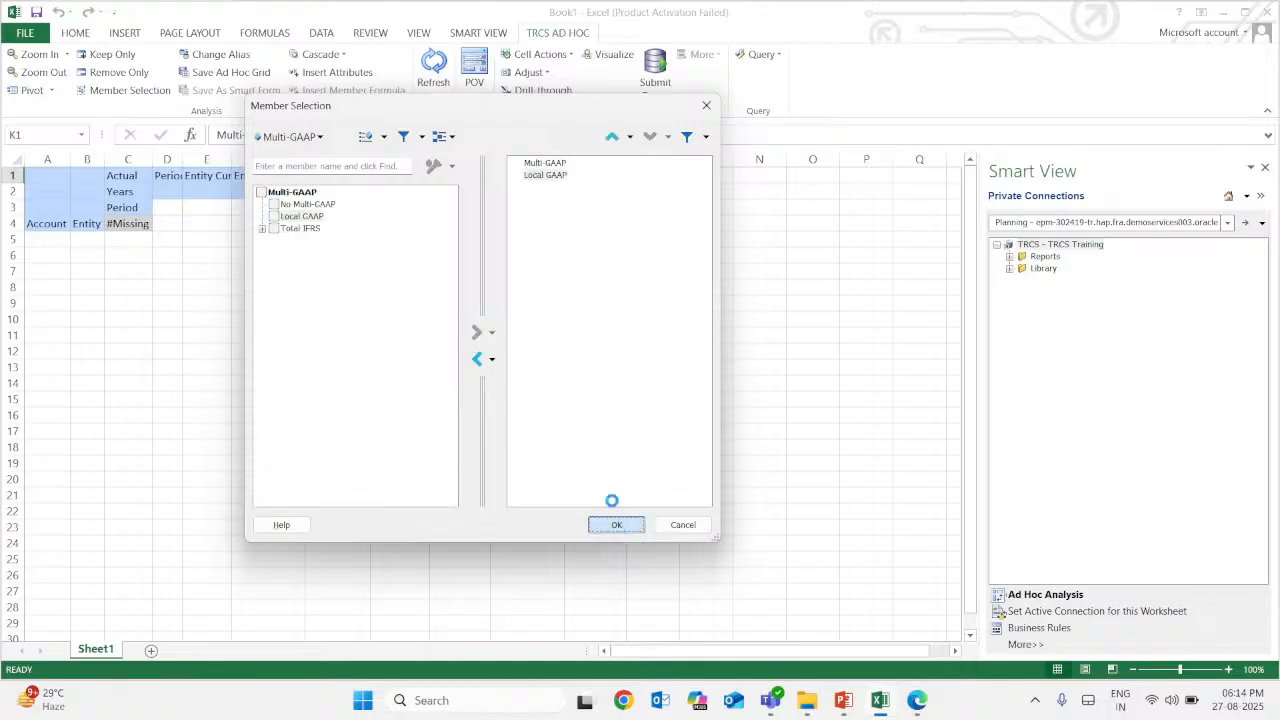
left_click(633, 176)
left_click(612, 234)
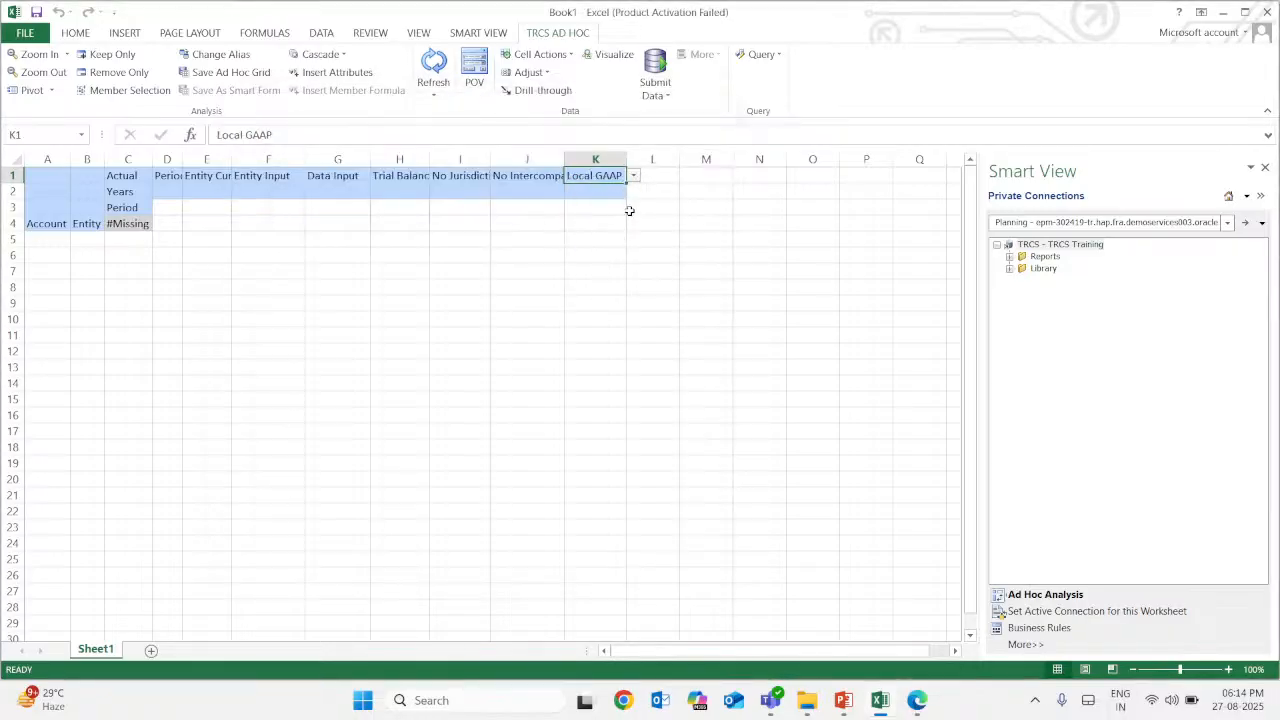
Add FY20 beside Years in cell C2's member selection and insert the selected members into the grid
left_click(136, 192)
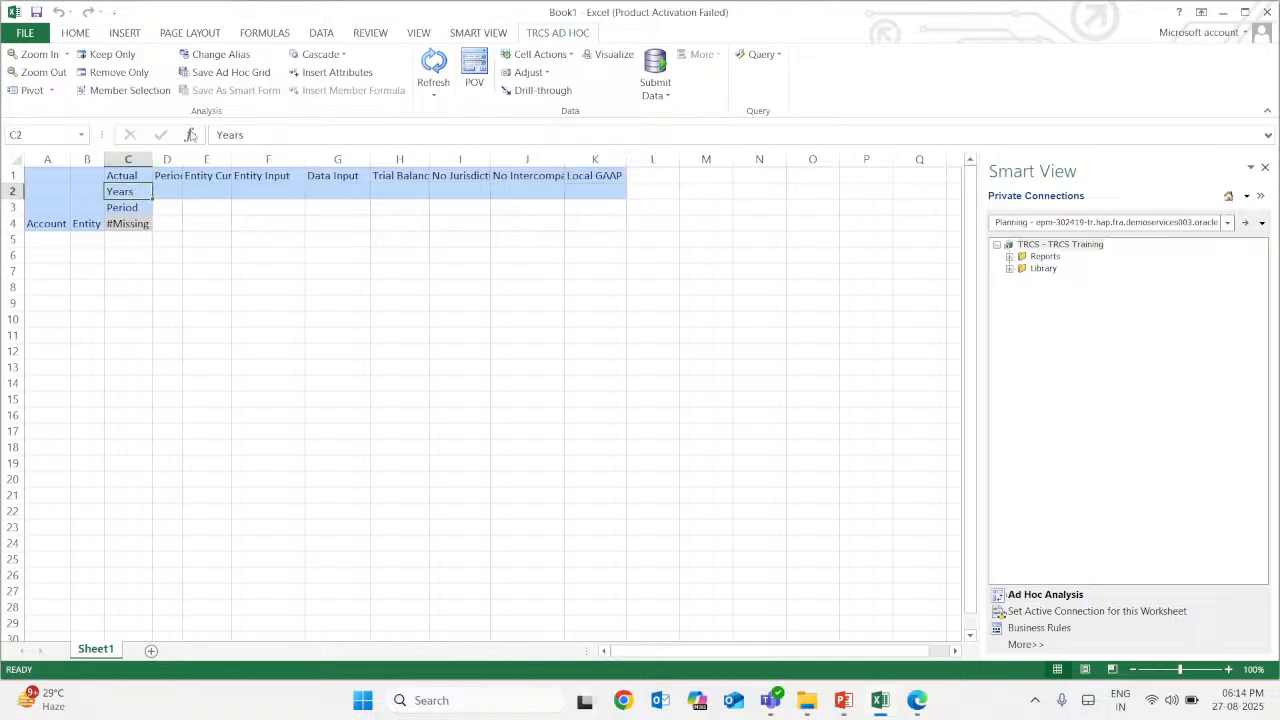
left_click(125, 90)
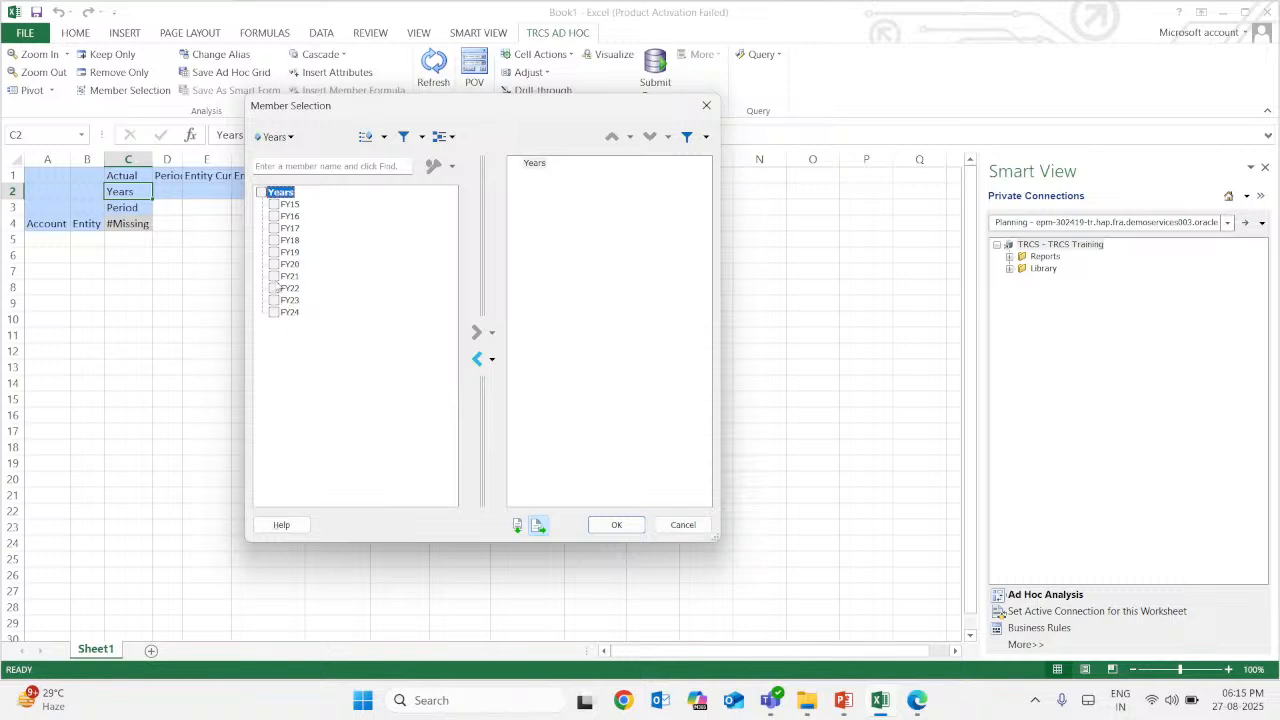
left_click(274, 264)
left_click(477, 332)
left_click(612, 524)
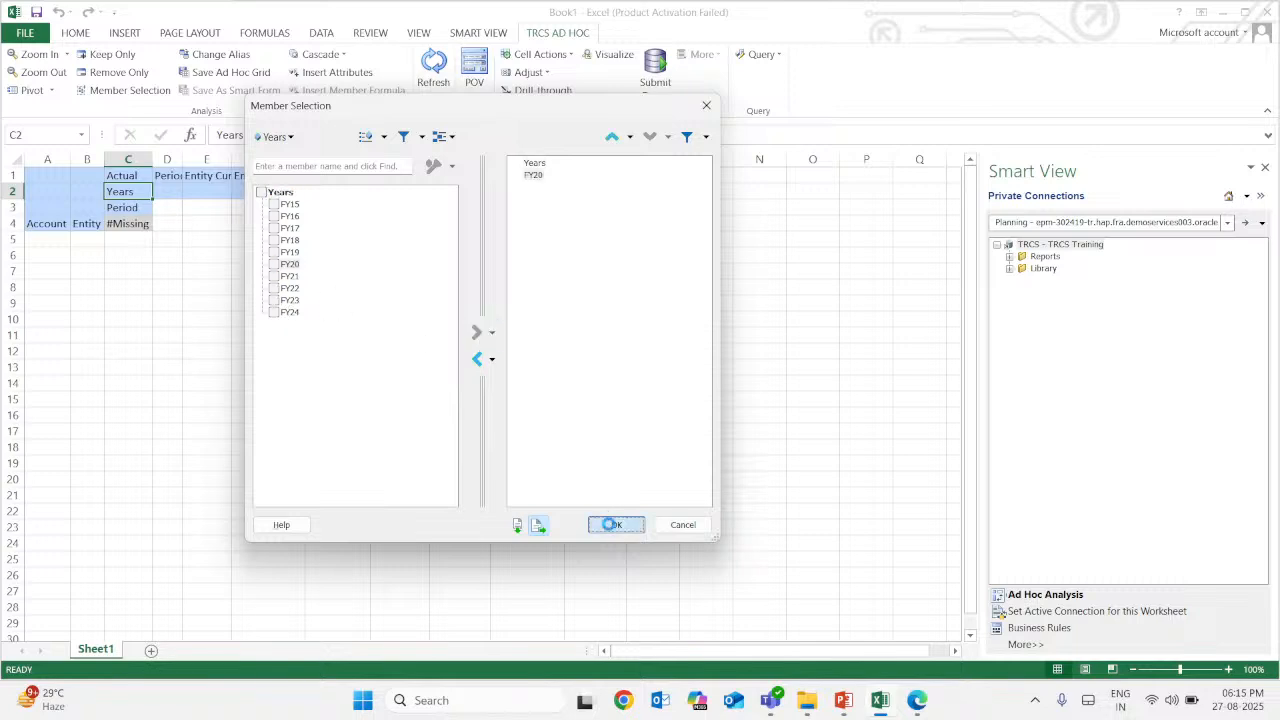
Replace the Period member in cell C3 with P12 from YearTotal, adding P12 to the selected members before confirming
left_click(131, 209)
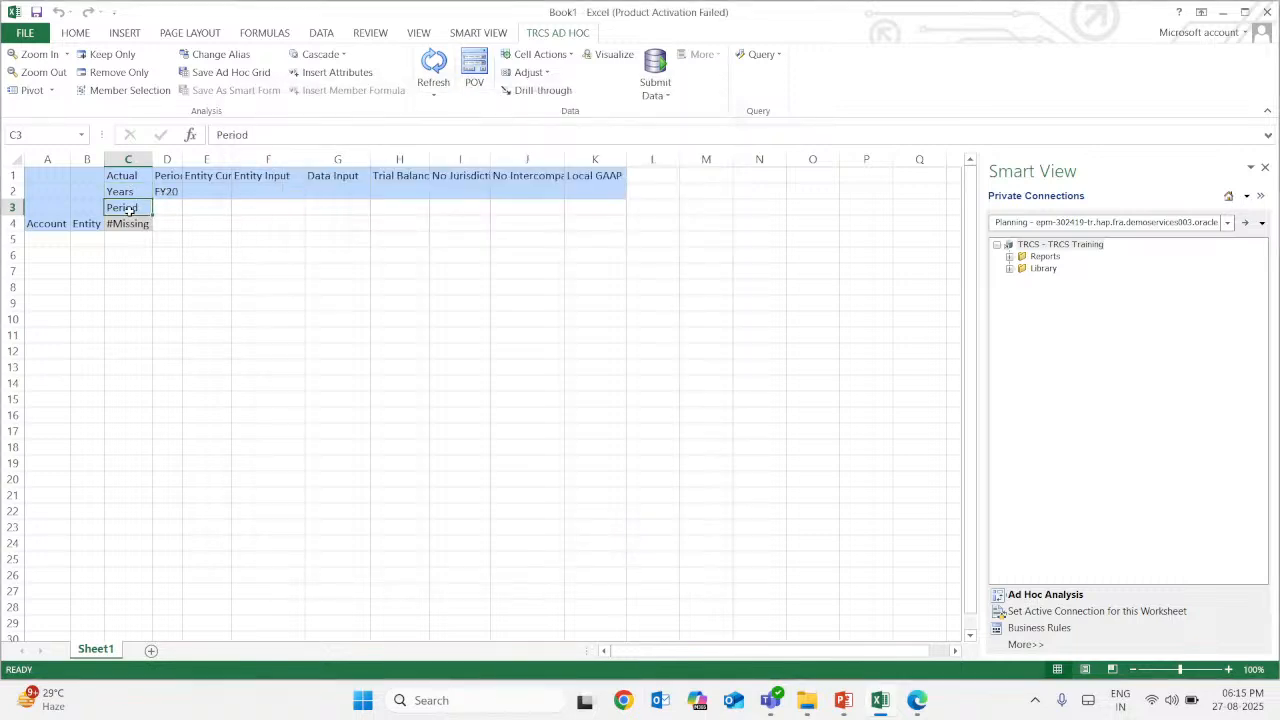
left_click(150, 91)
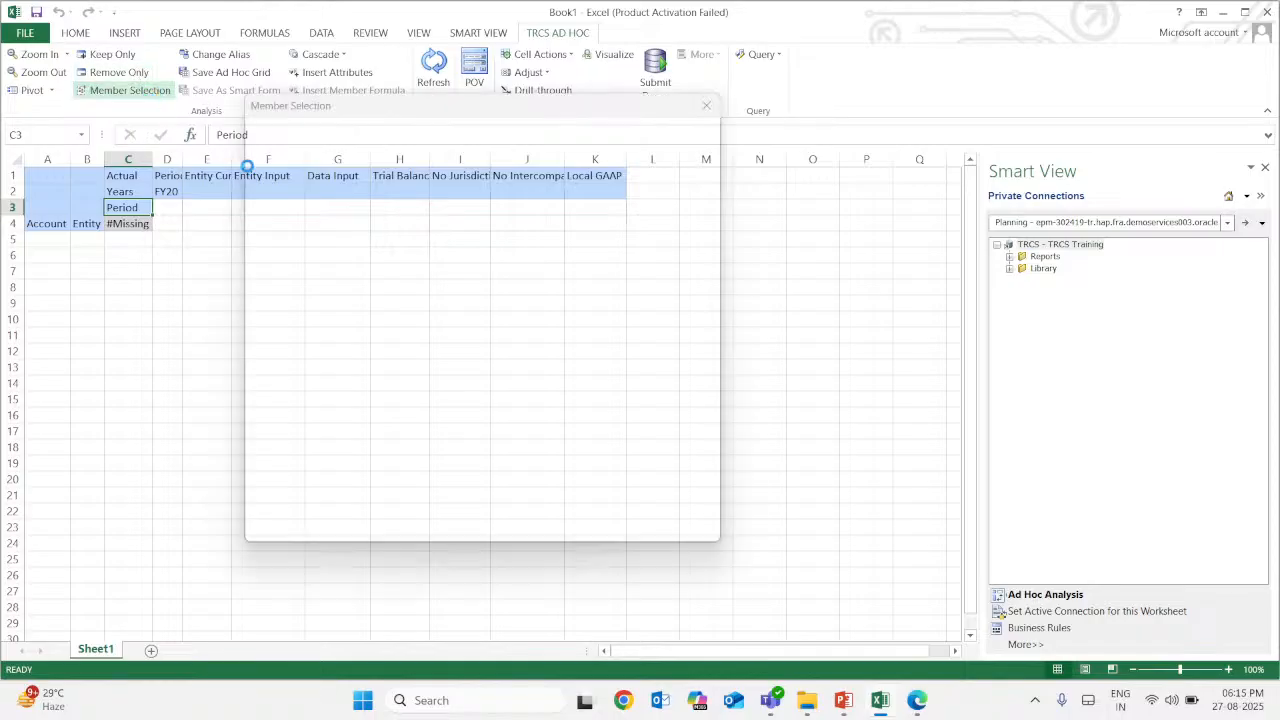
left_click(262, 217)
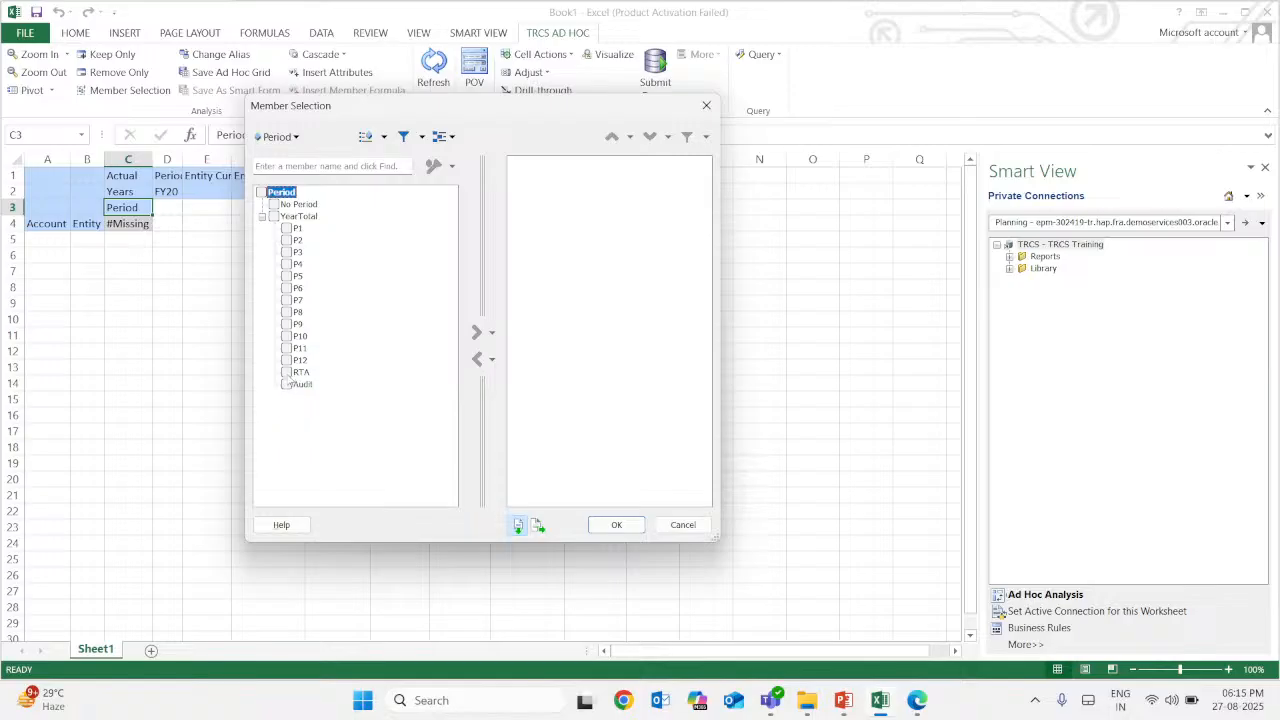
left_click(287, 361)
left_click(616, 524)
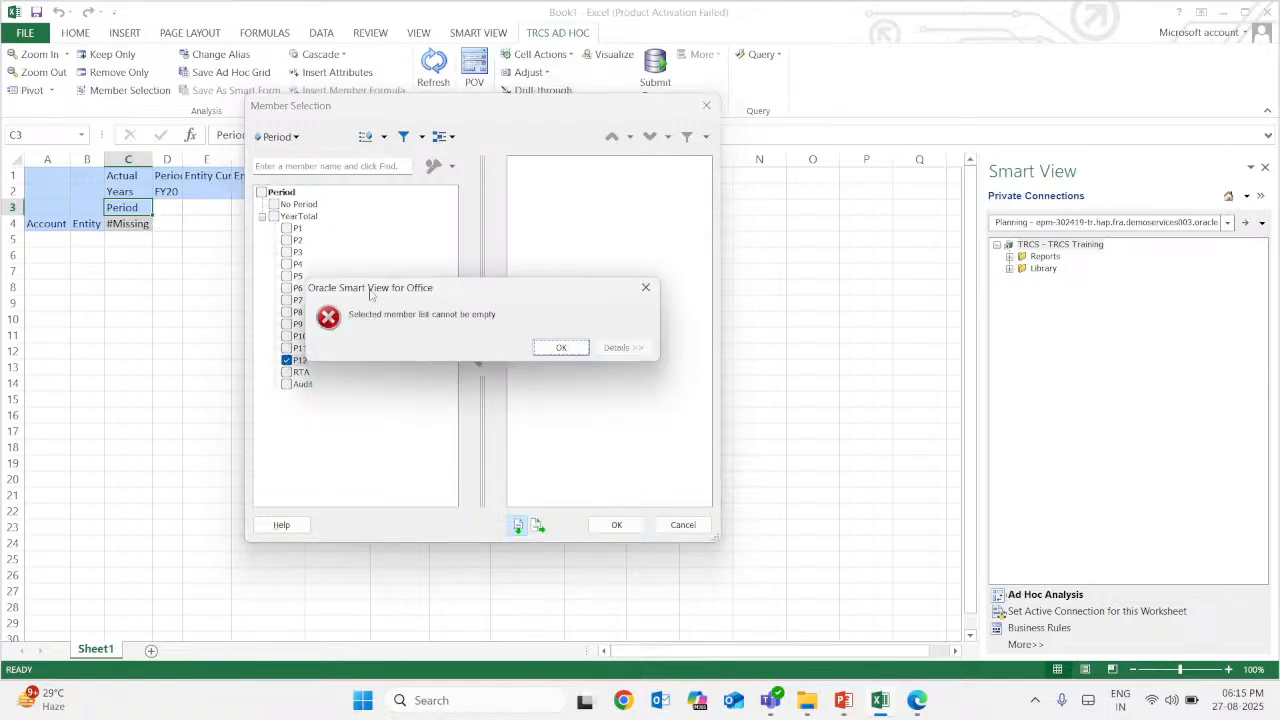
left_click(540, 347)
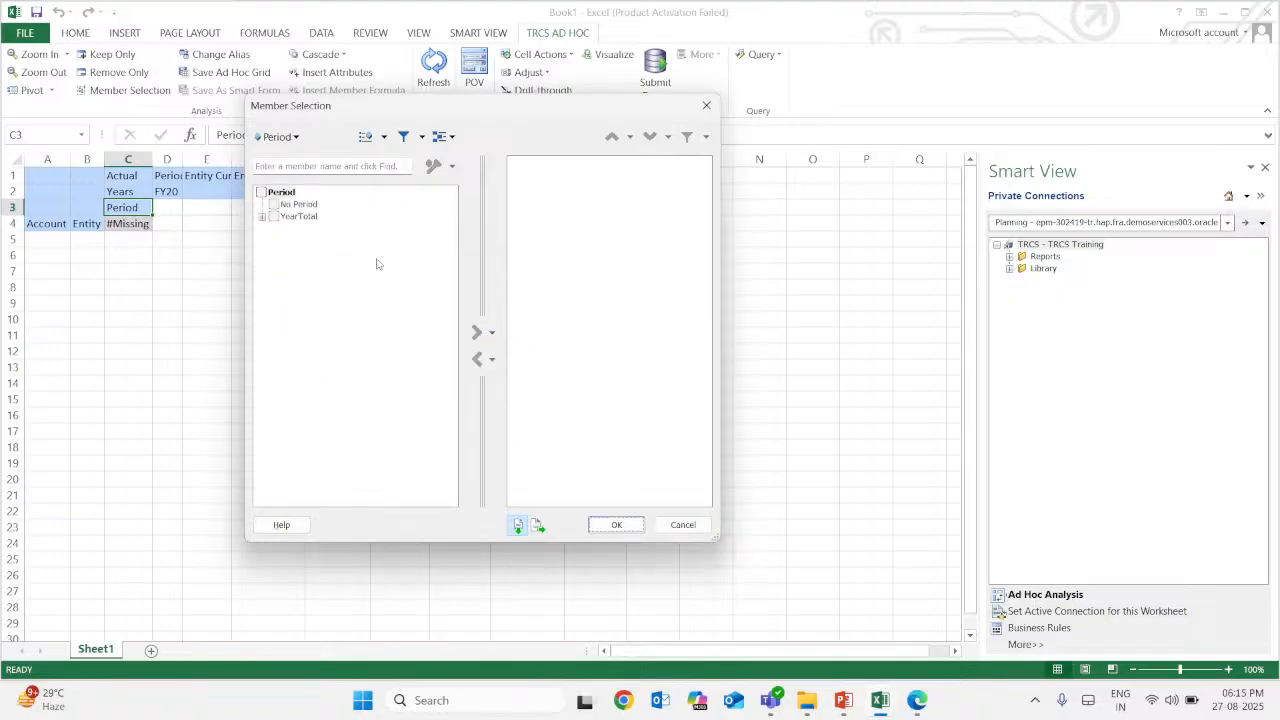
left_click(261, 216)
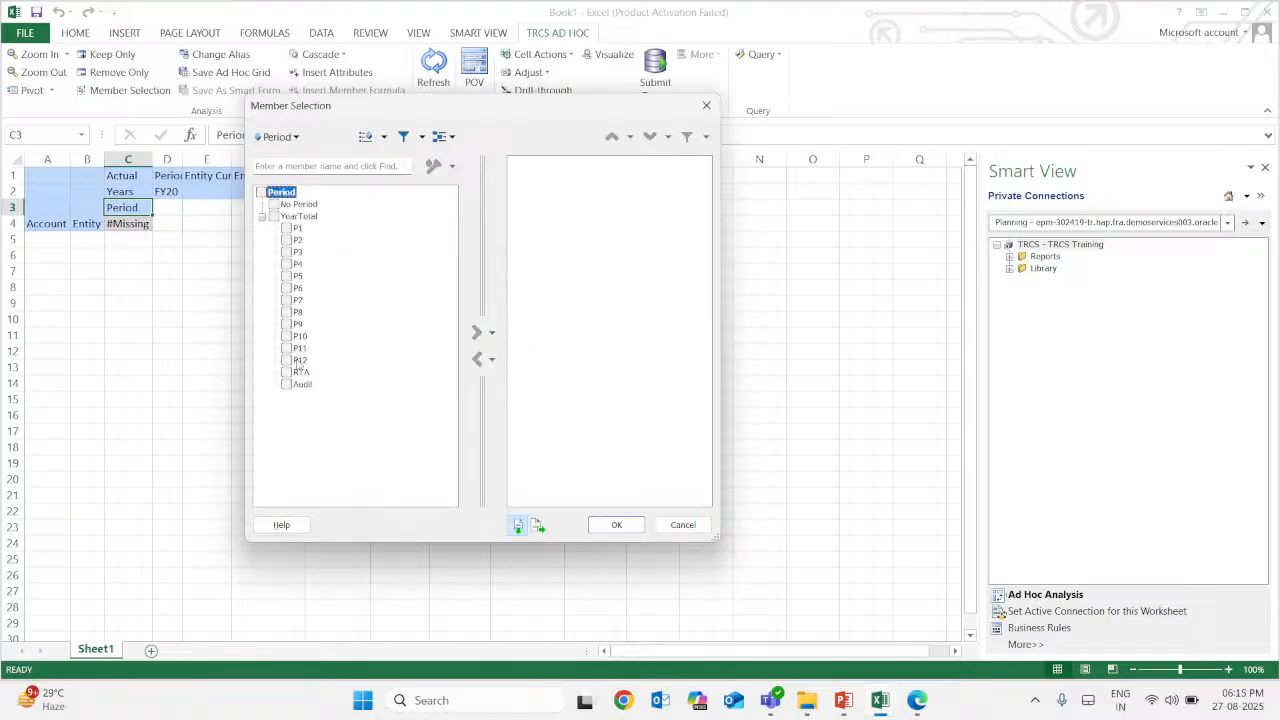
left_click(299, 361)
left_click(287, 361)
left_click(477, 332)
left_click(530, 163)
left_click(605, 525)
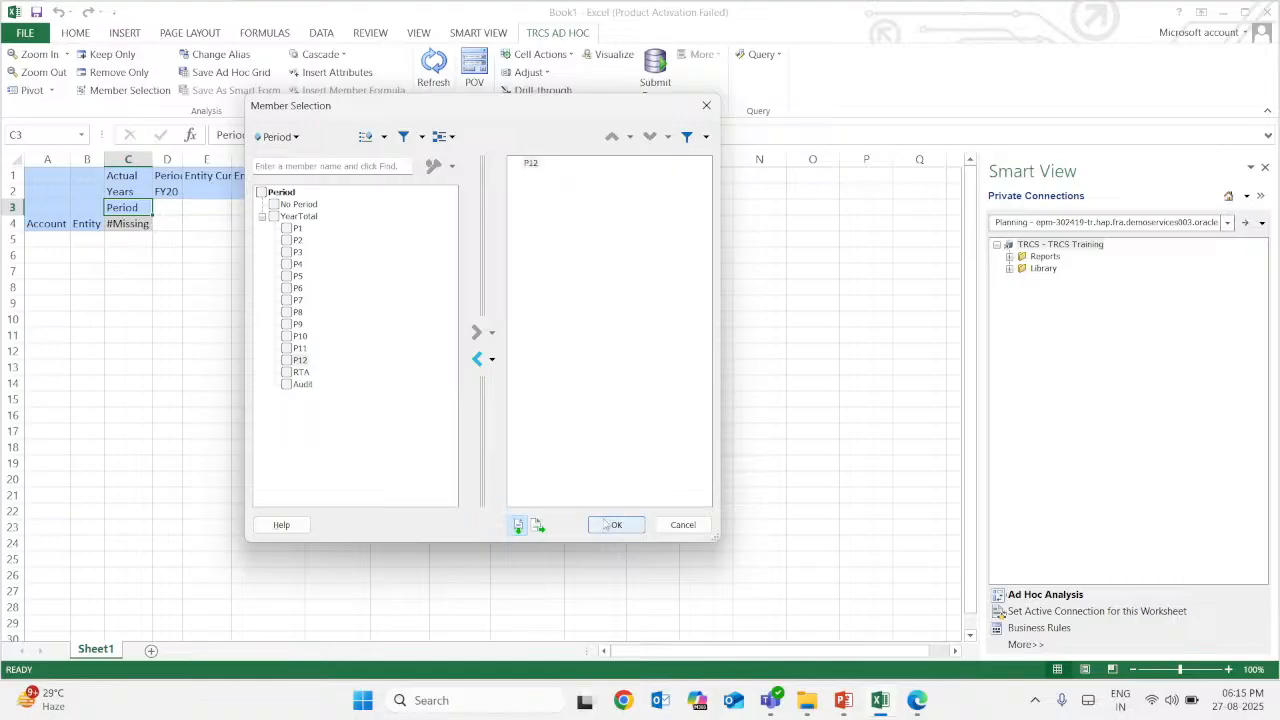
left_click(162, 297)
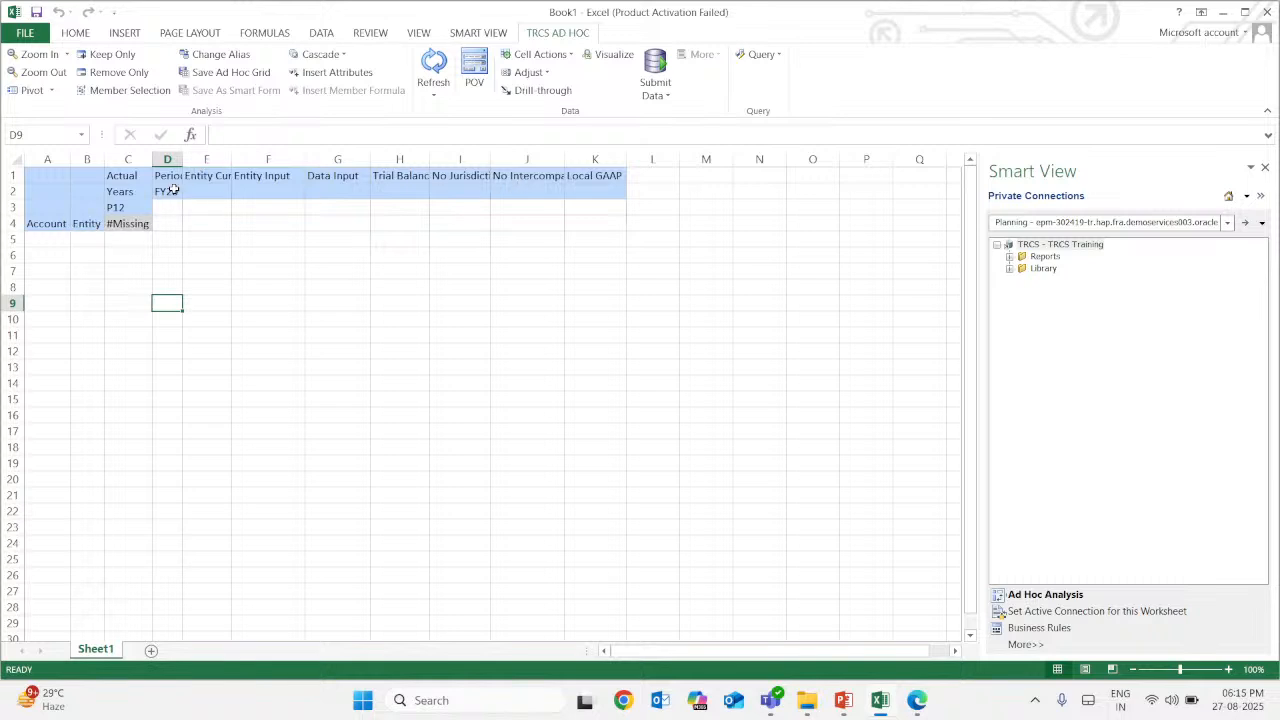
Expand Account in cell A4 to its child accounts and keep only Balance Sheet in the grid
left_click(45, 226)
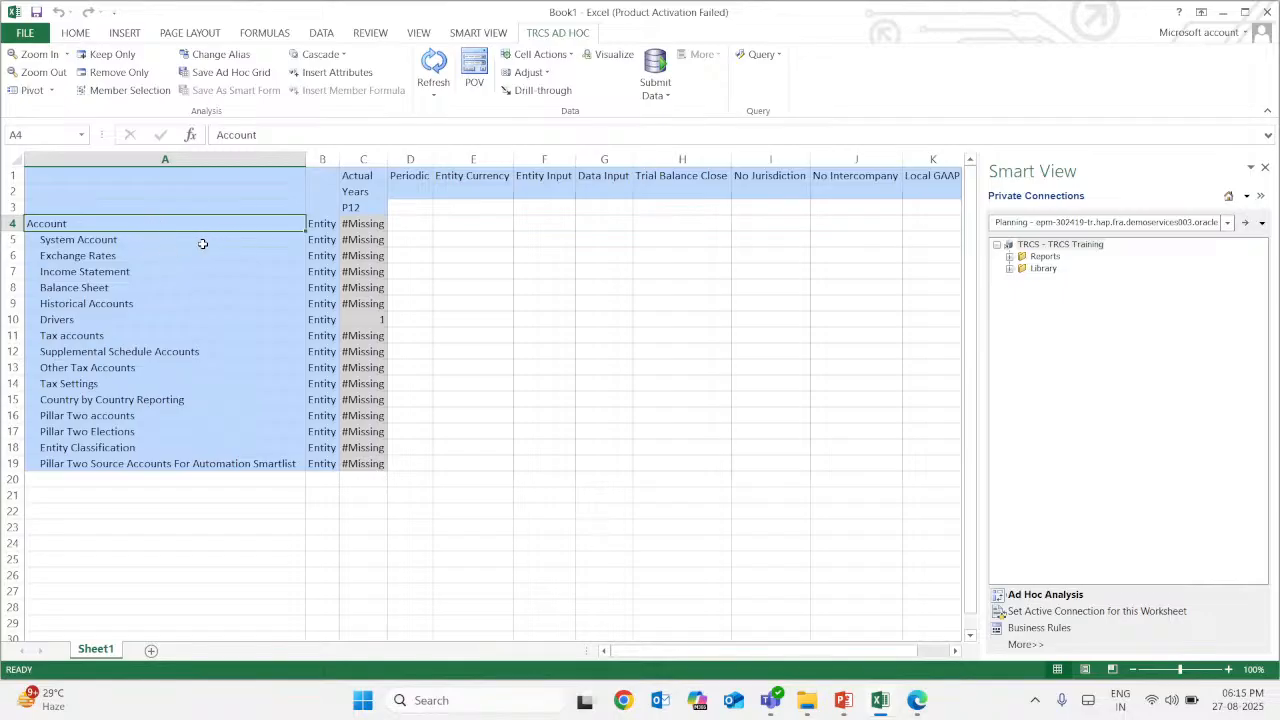
left_click(100, 288, "ctrl")
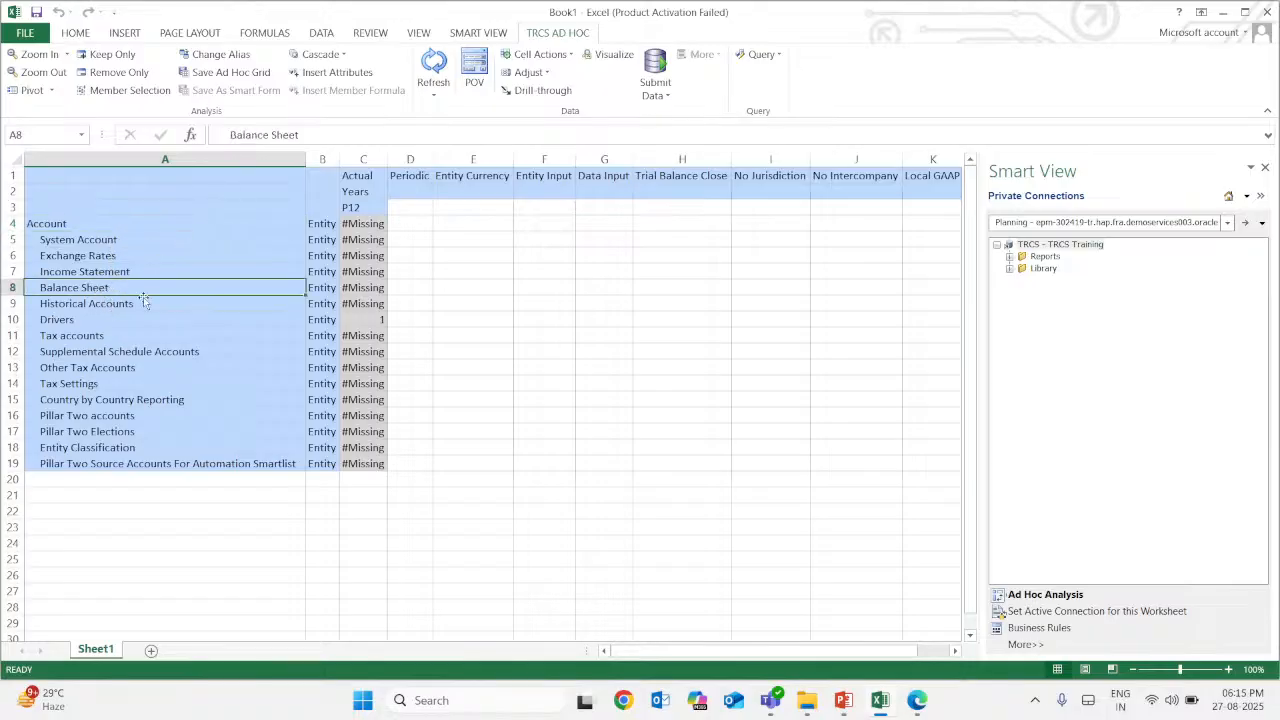
left_click(113, 56)
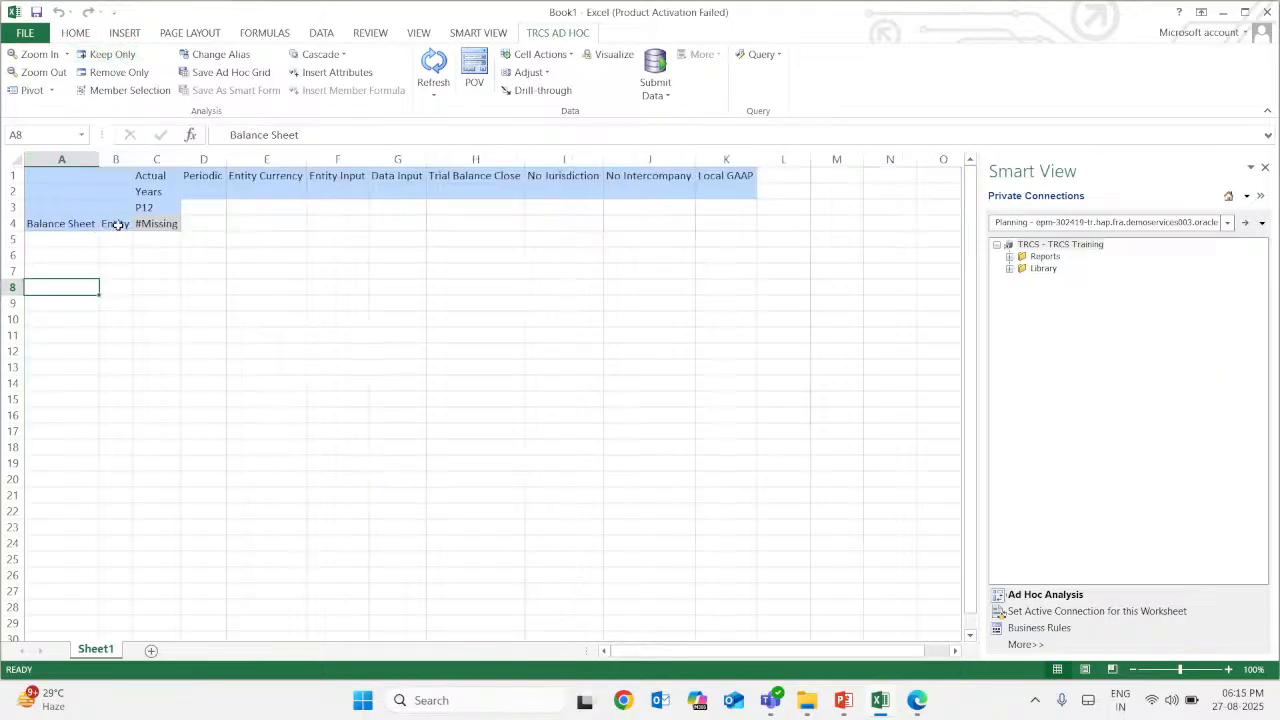
Expand Entity in cell B4, add Operations from North America under Total Geography to its member selection, and refresh the grid
left_click(117, 224)
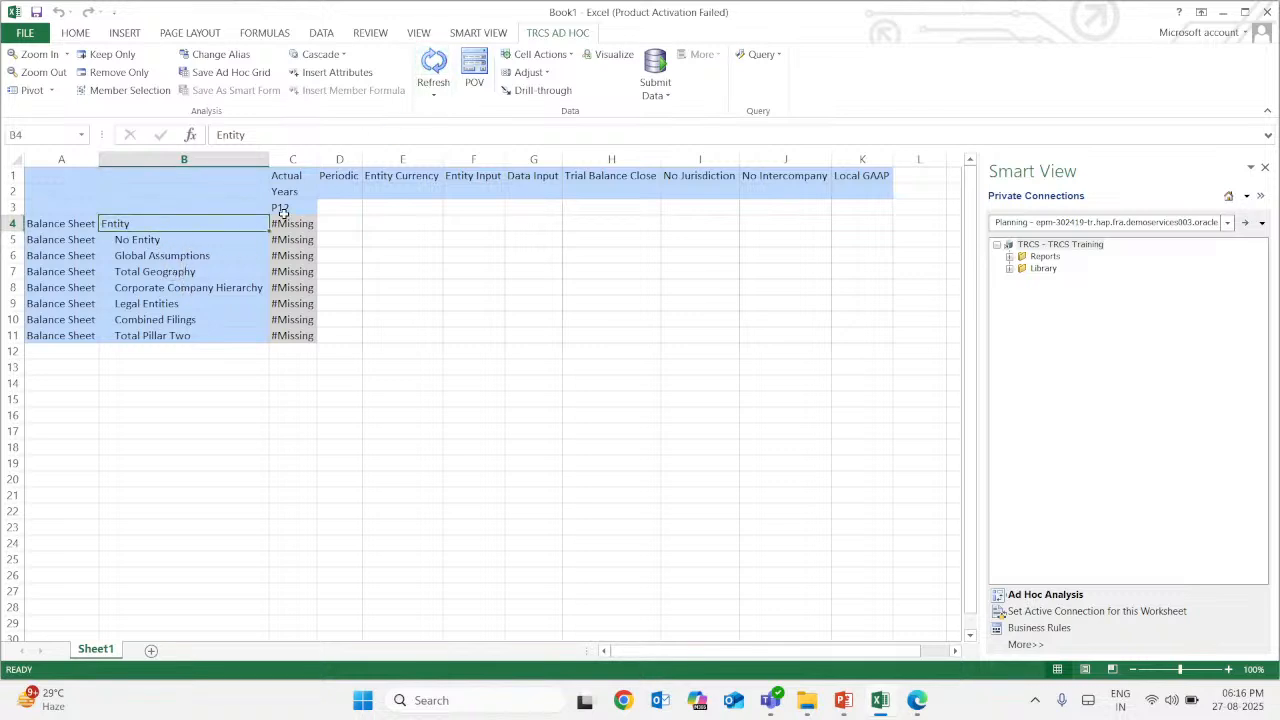
left_click(134, 91)
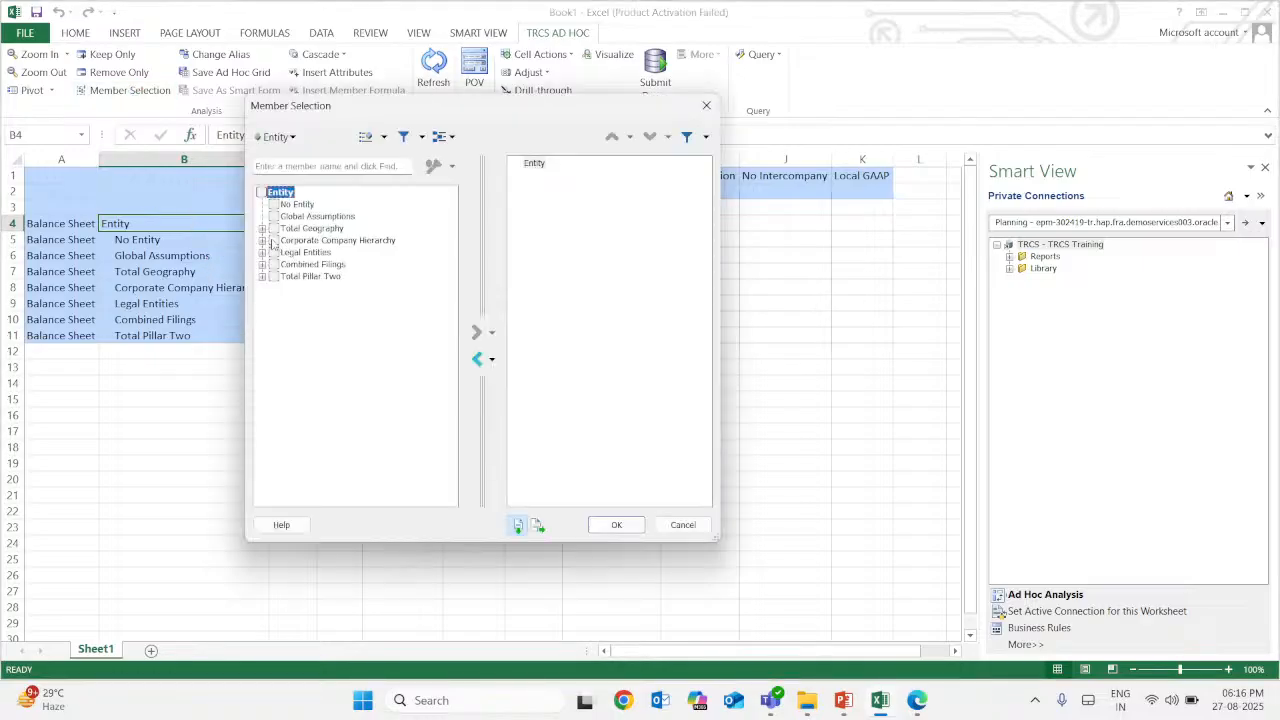
left_click(261, 229)
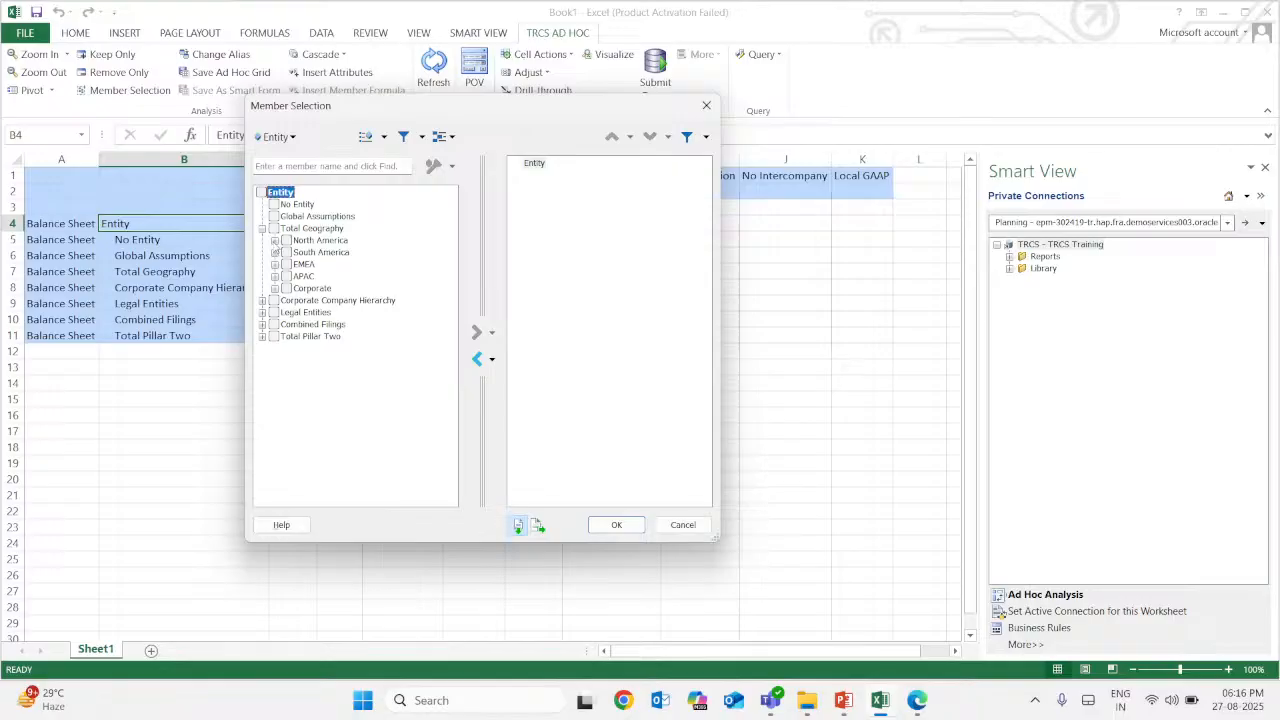
left_click(274, 240)
left_click(298, 252)
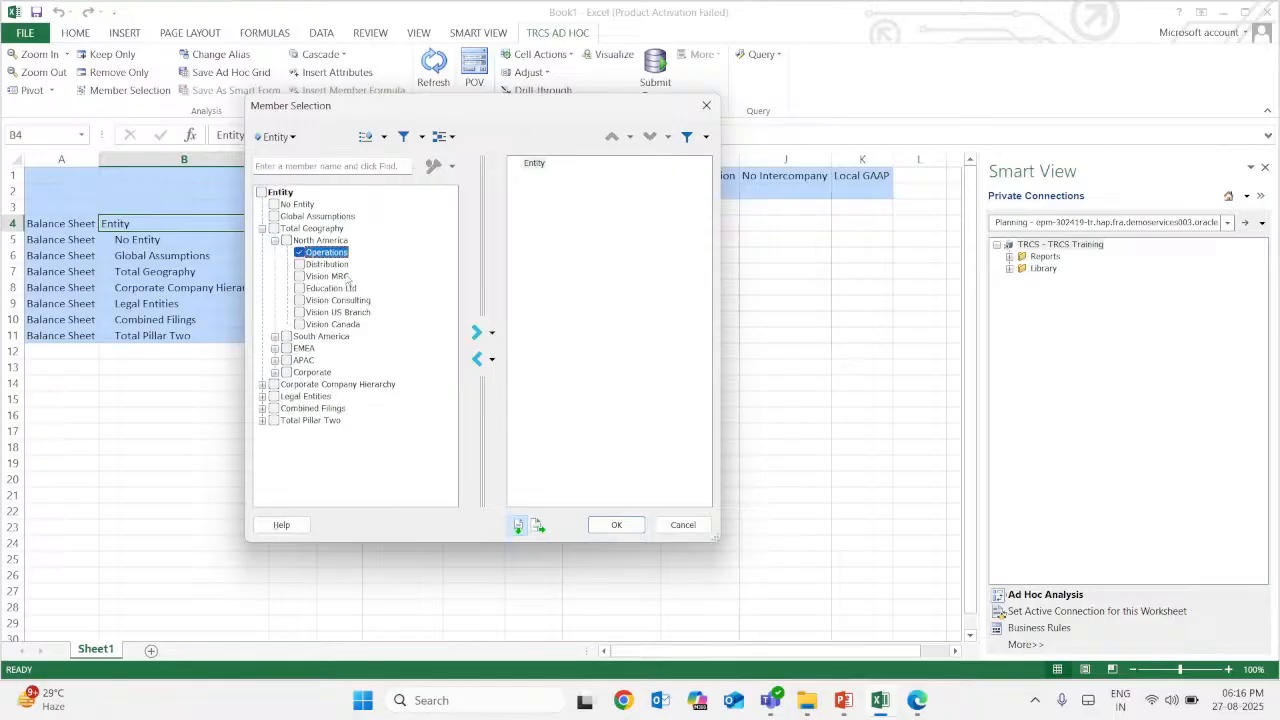
left_click(477, 333)
left_click(617, 524)
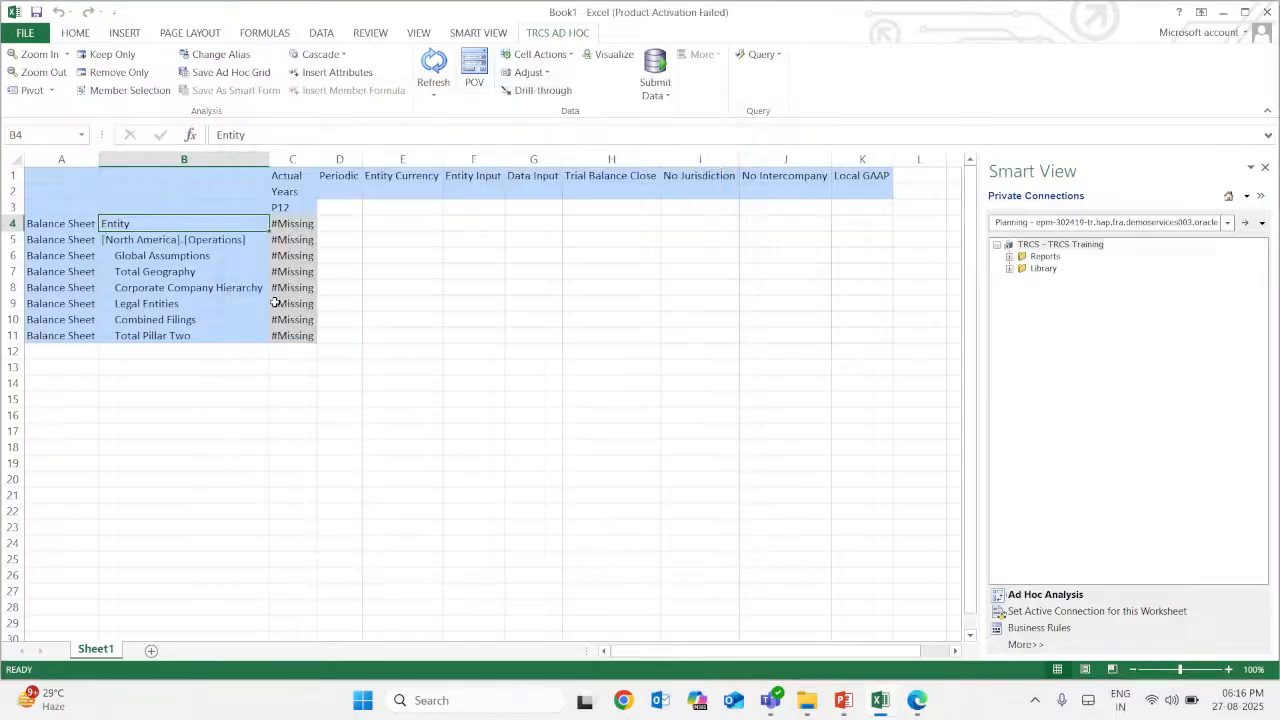
left_click(433, 62)
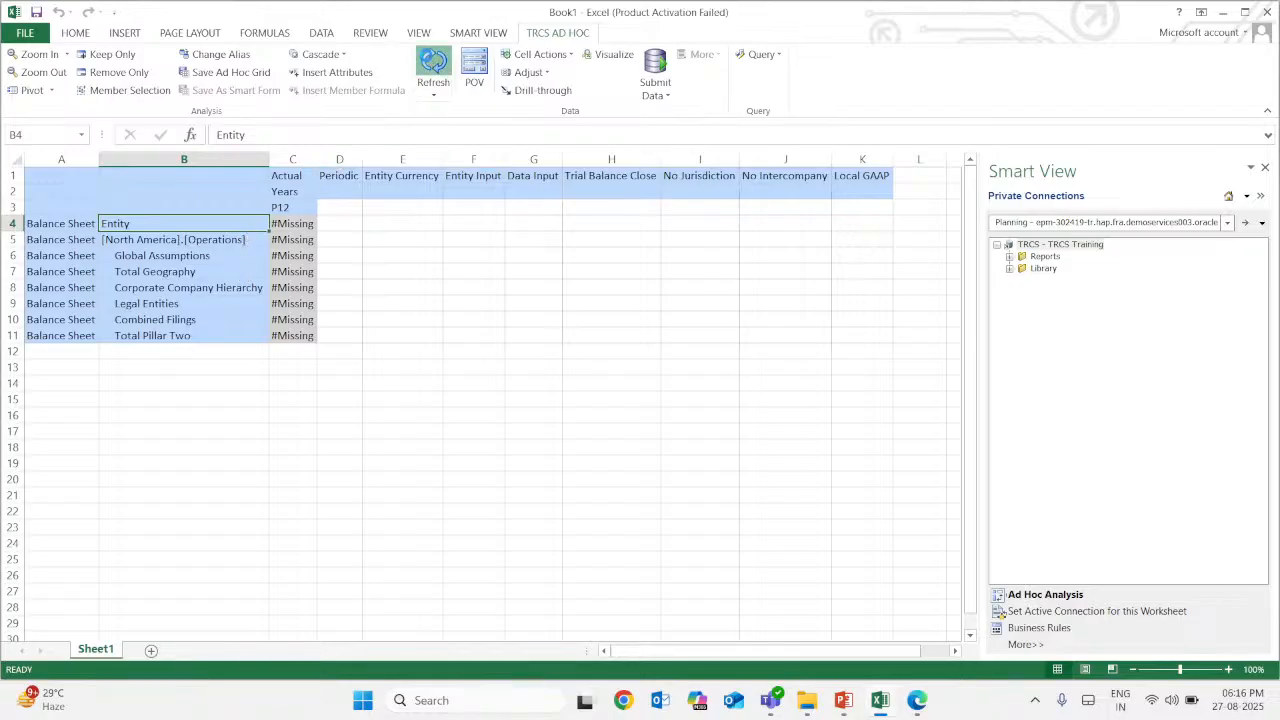
left_click(88, 221)
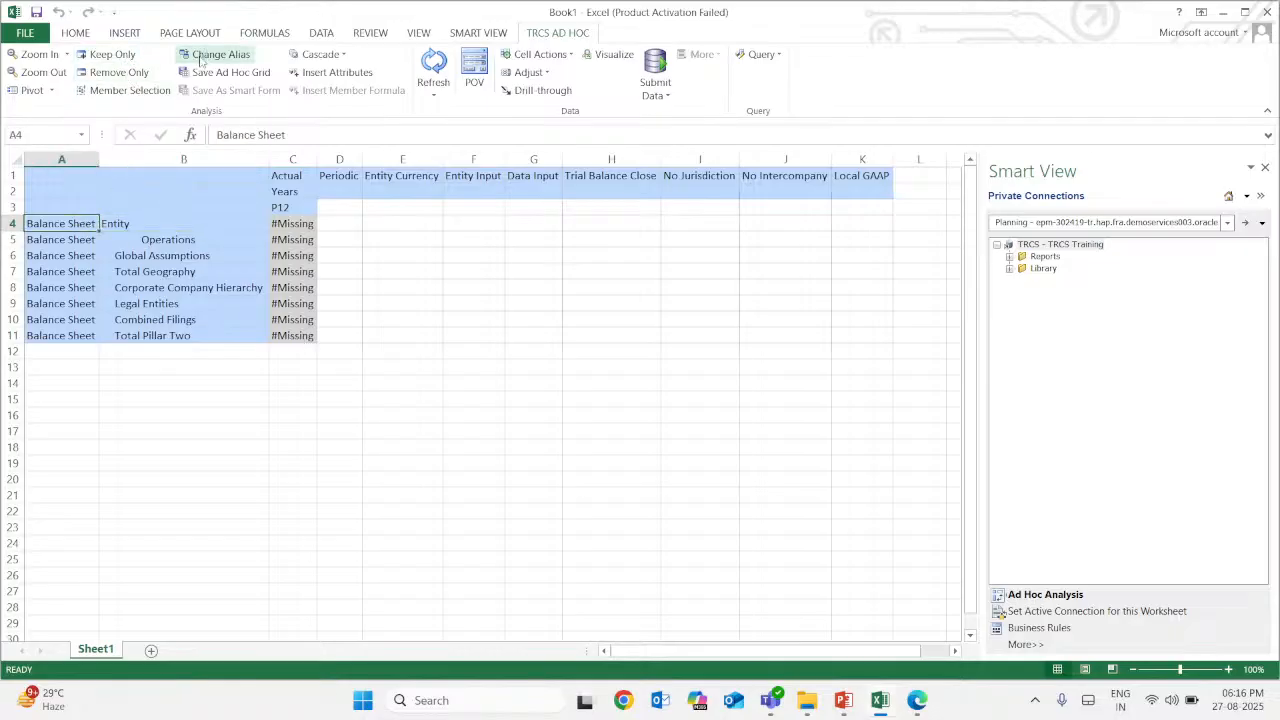
left_click(145, 95)
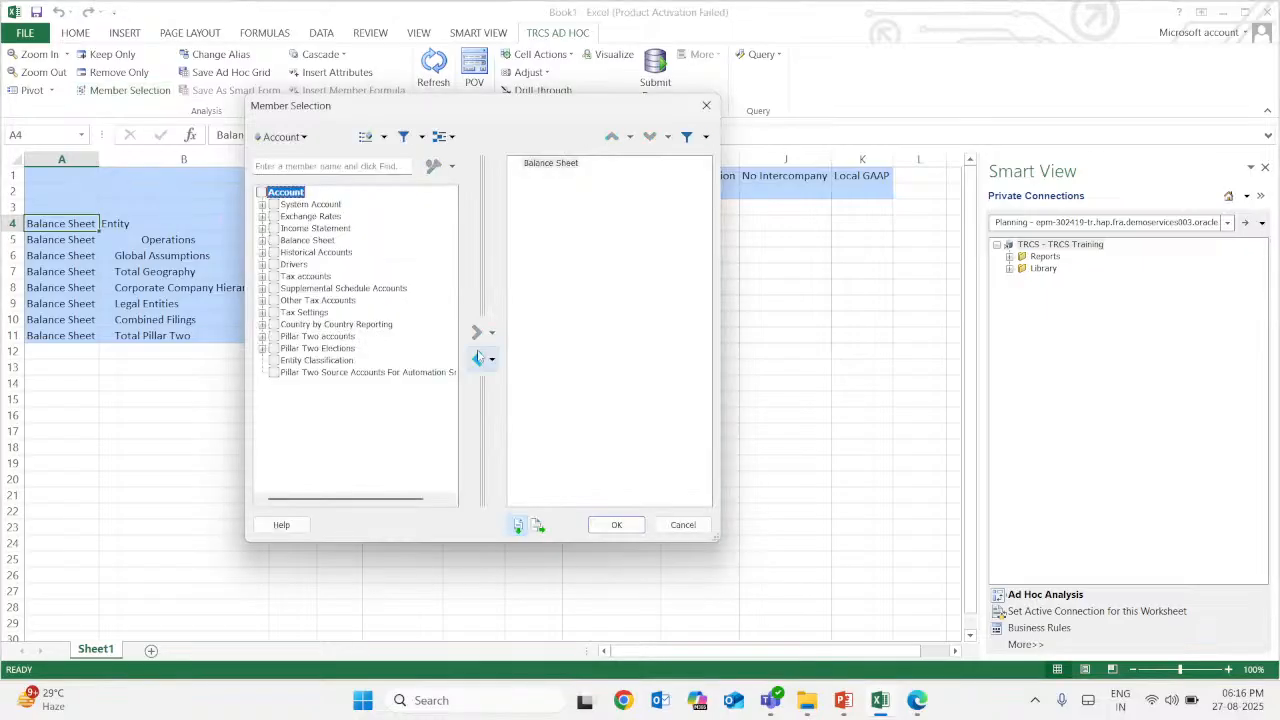
left_click(677, 525)
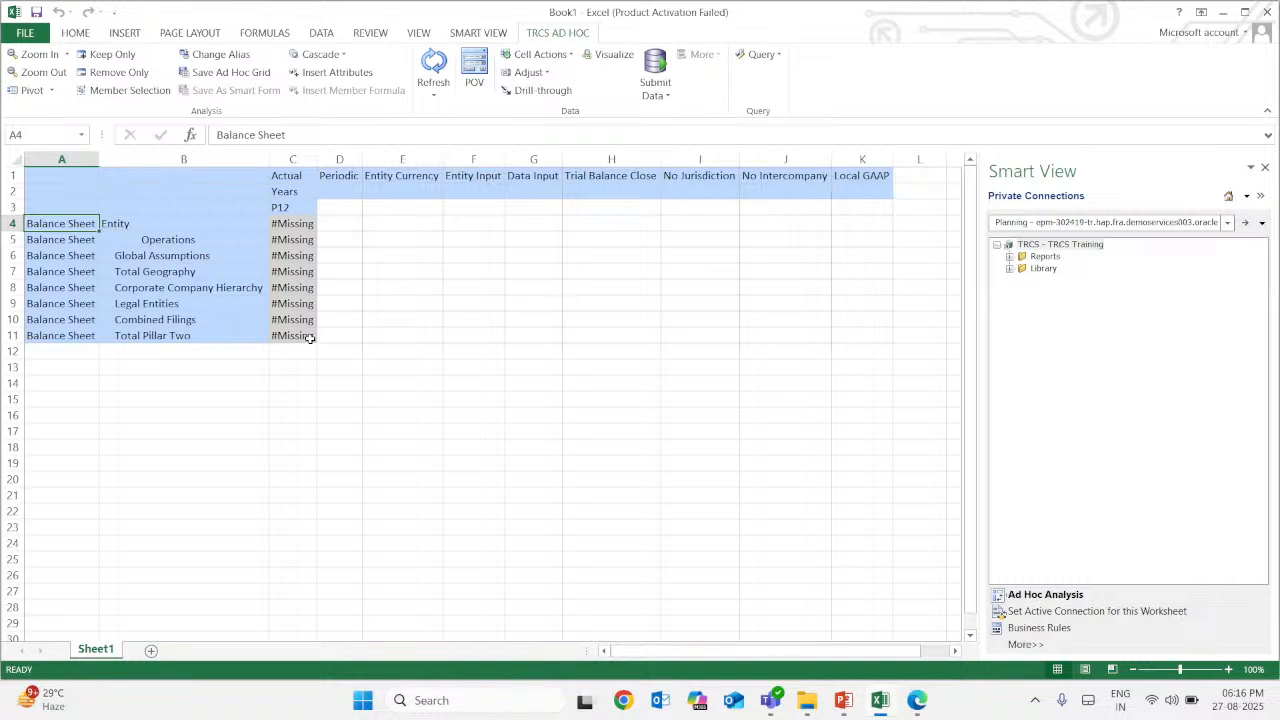
Clear the Balance Sheet rows from Global Assumptions through Total Pillar Two and refresh the grid
left_click_drag(310, 338, 75, 255)
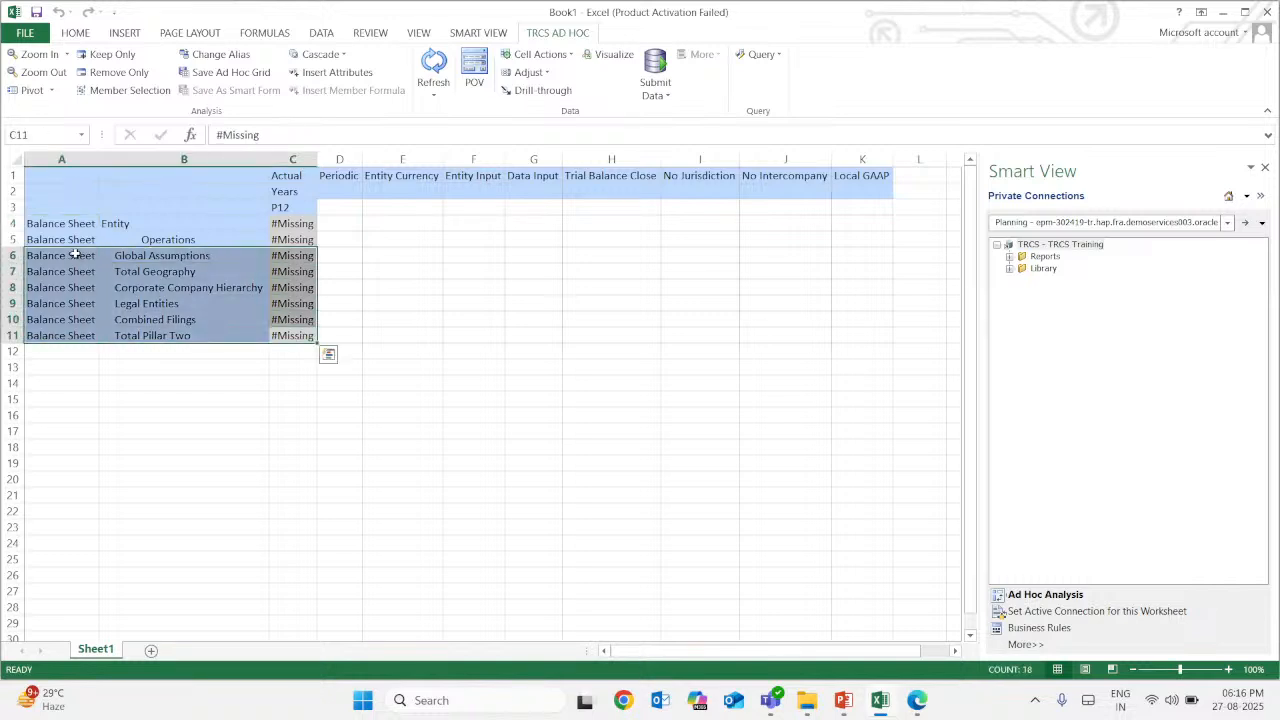
key("BackSpace")
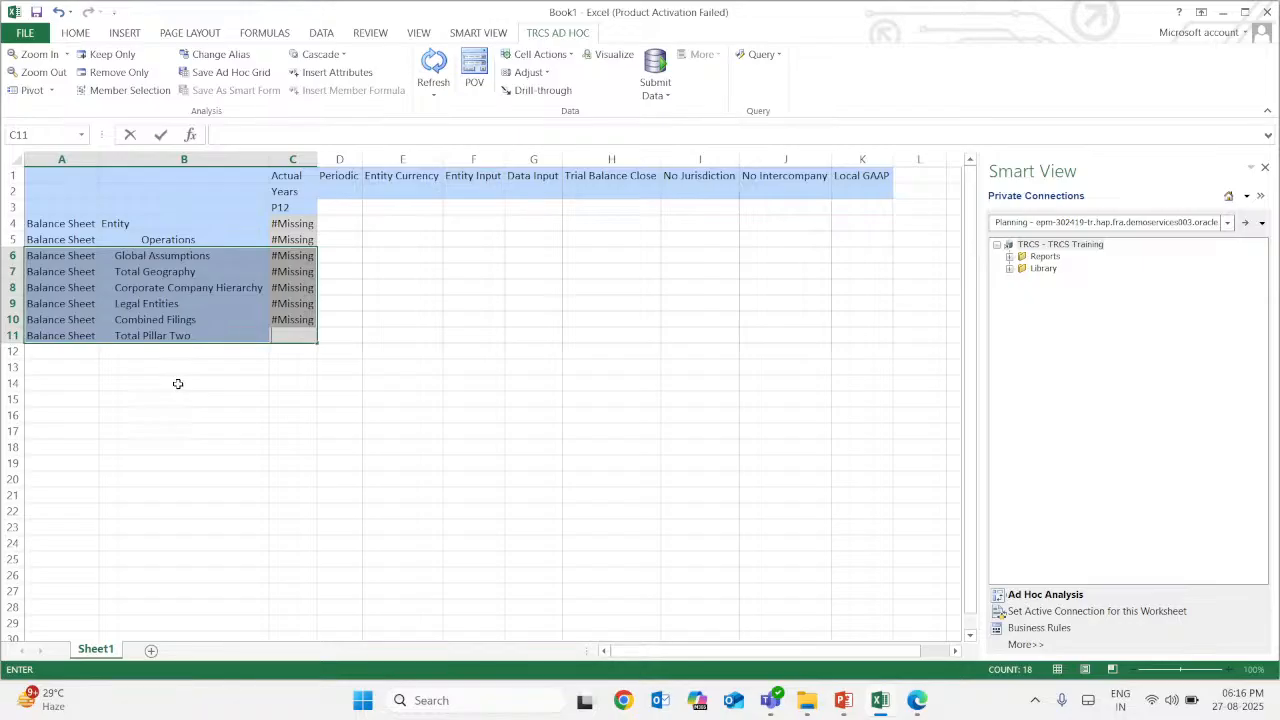
left_click(213, 370)
left_click_drag(292, 336, 62, 262)
key("Delete")
left_click(234, 417)
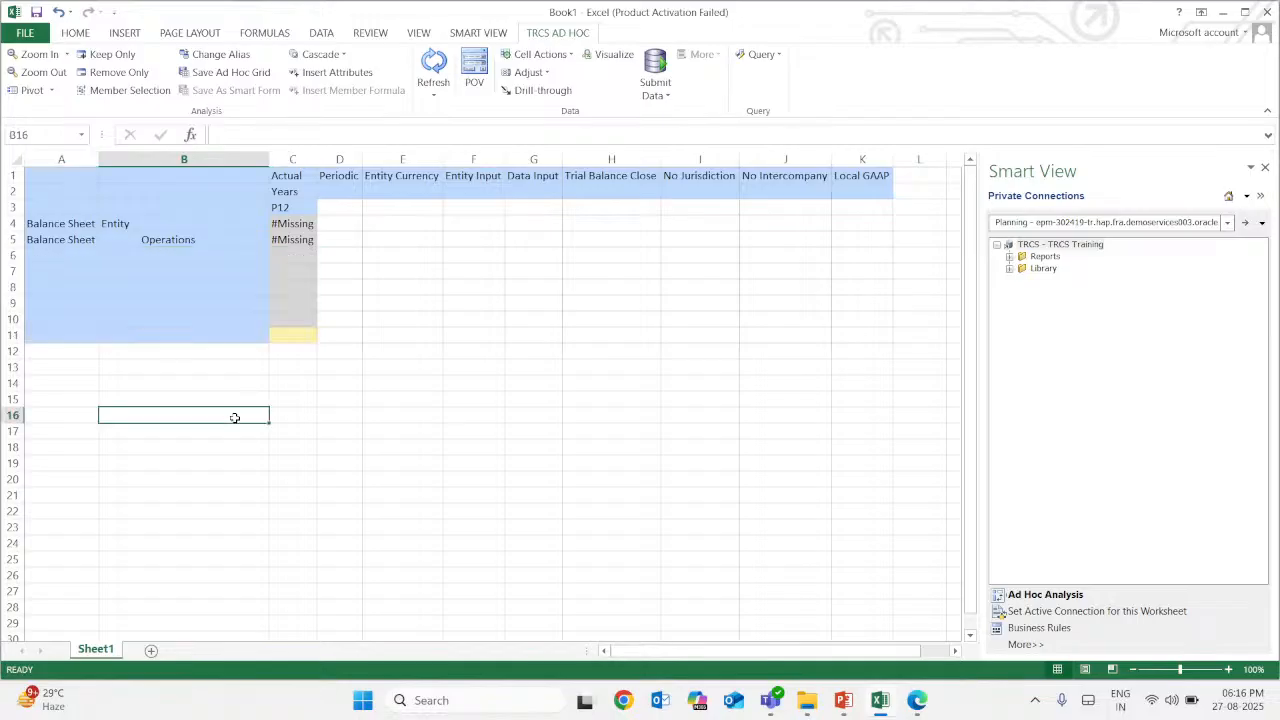
left_click(425, 68)
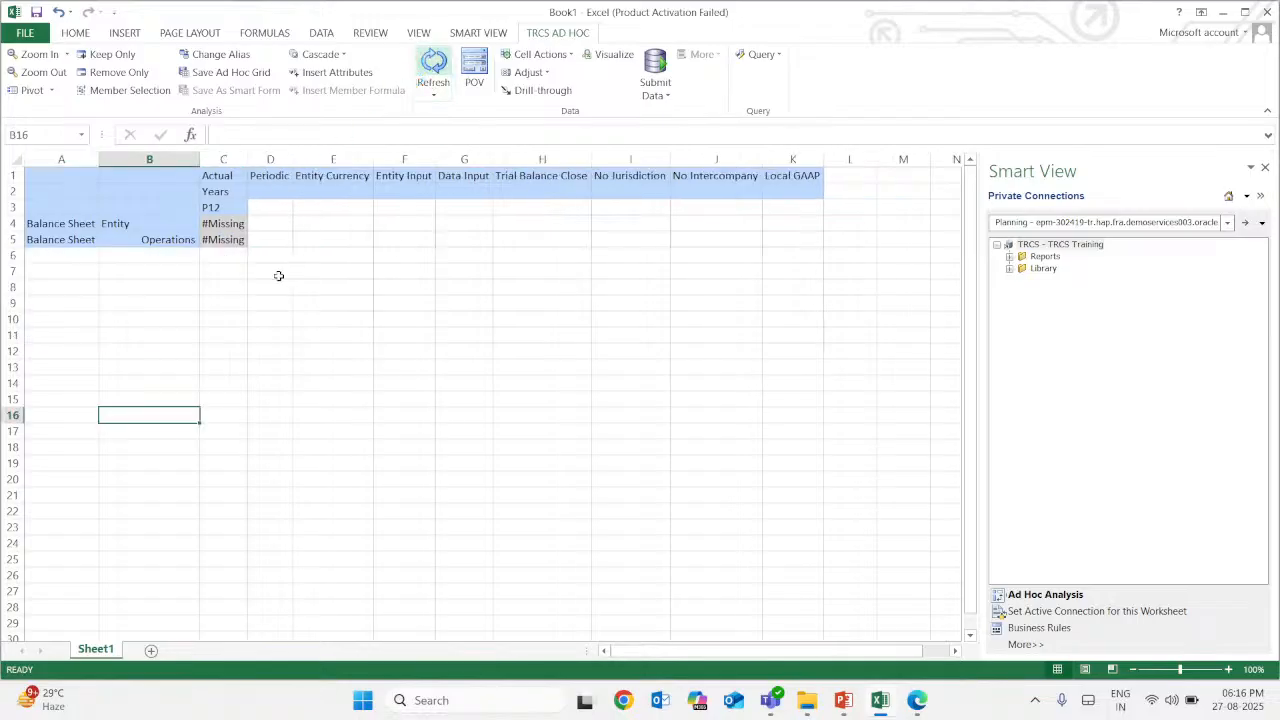
Expand Balance Sheet in cell A5 and clear rows 5 to 9 of the grid
double_click(74, 241)
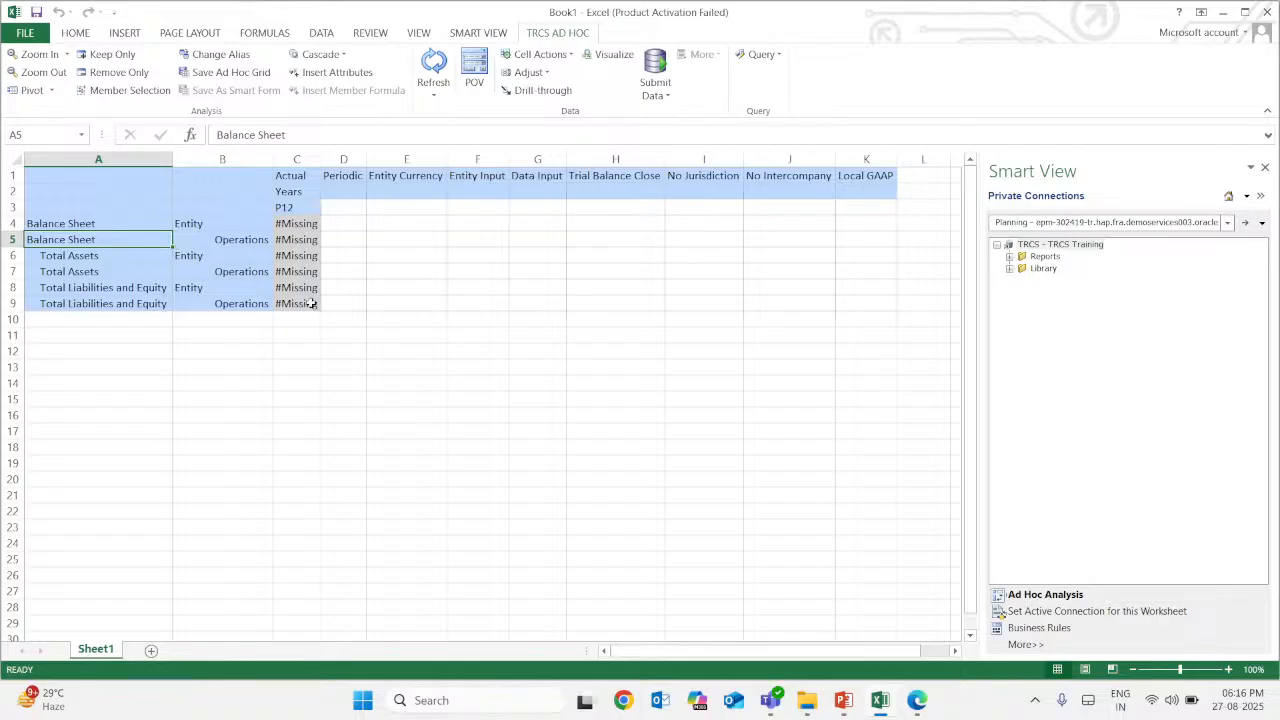
left_click_drag(310, 303, 114, 243)
key("Delete")
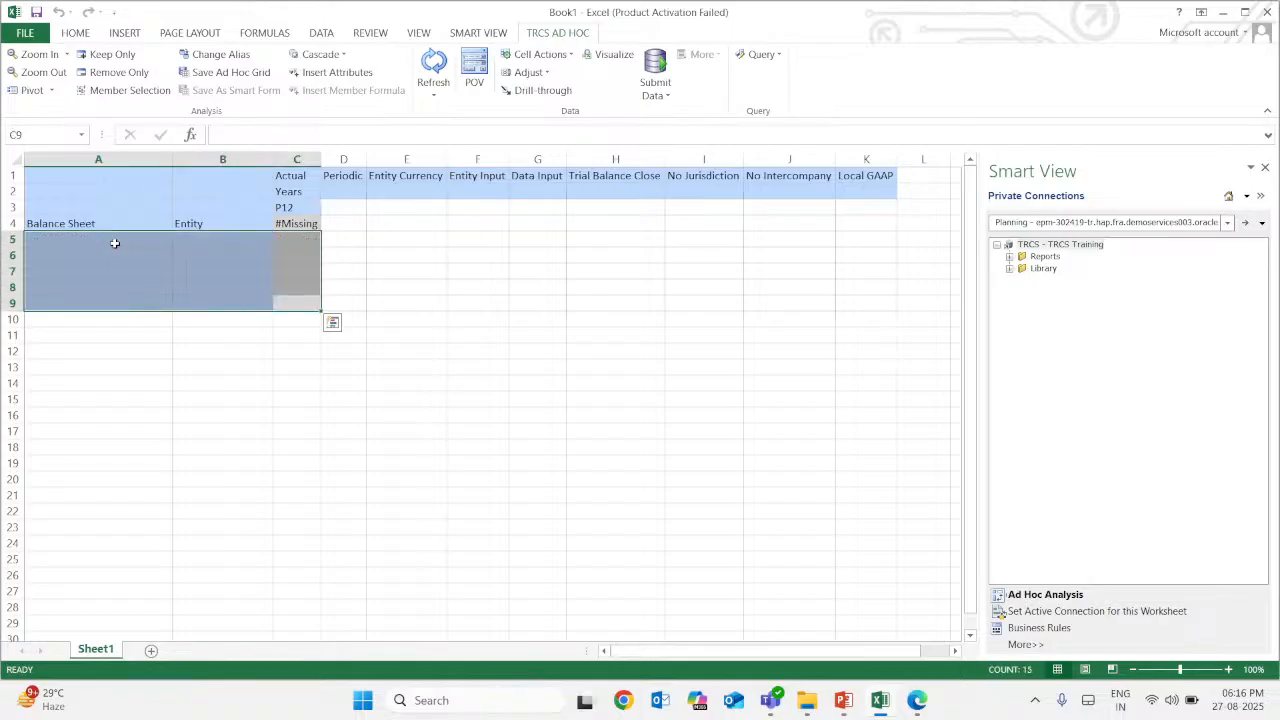
Clear rows 5 to 11 beneath the Balance Sheet and Entity row and refresh the grid
left_click(200, 223)
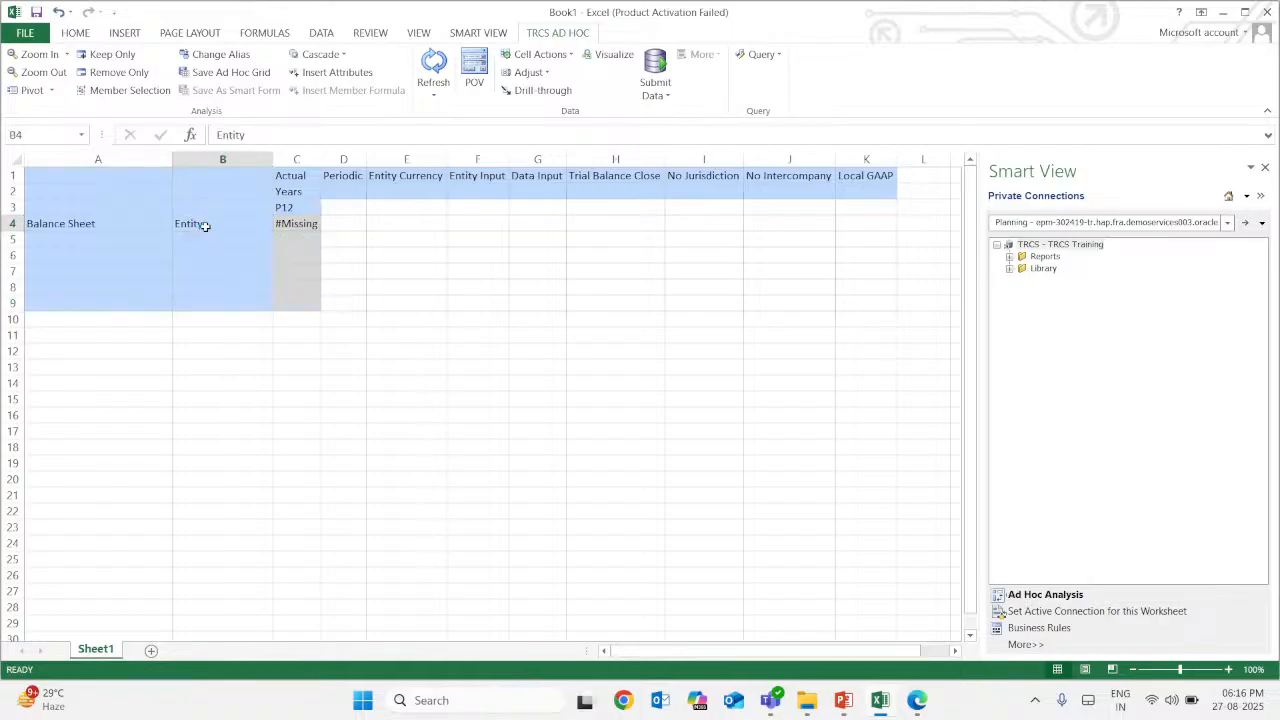
left_click_drag(305, 335, 75, 243)
key("Delete")
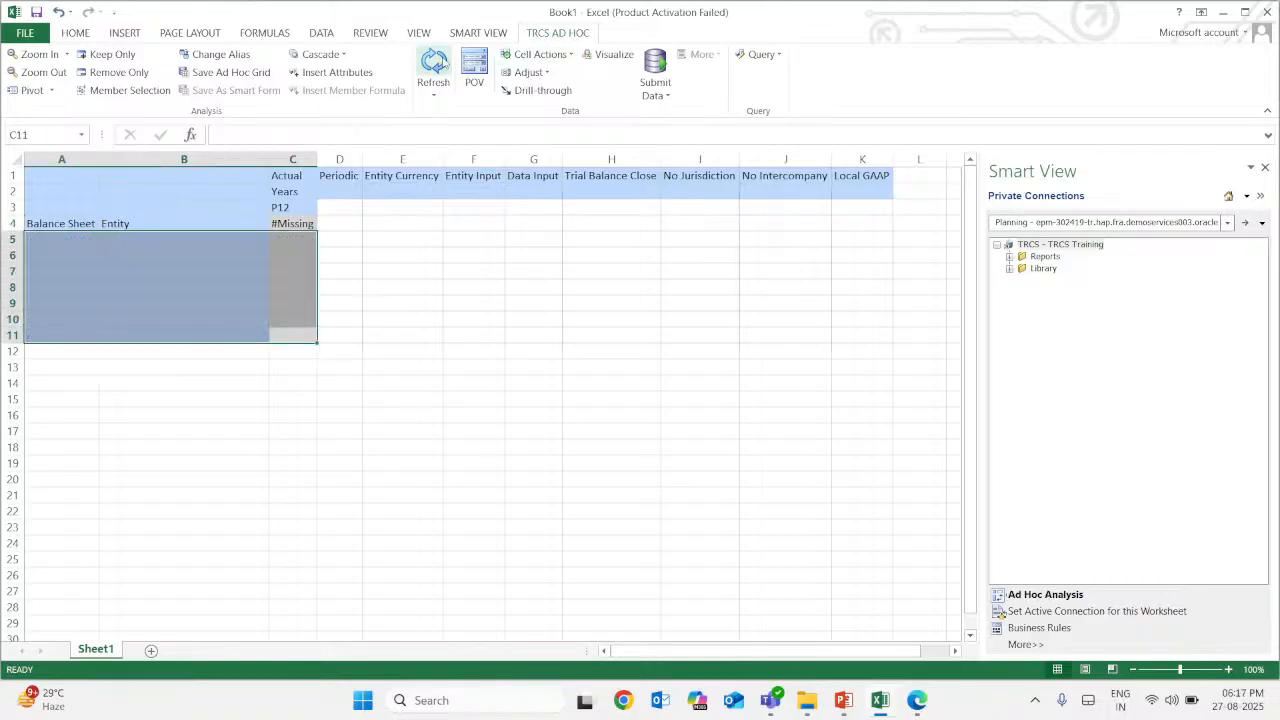
left_click(433, 64)
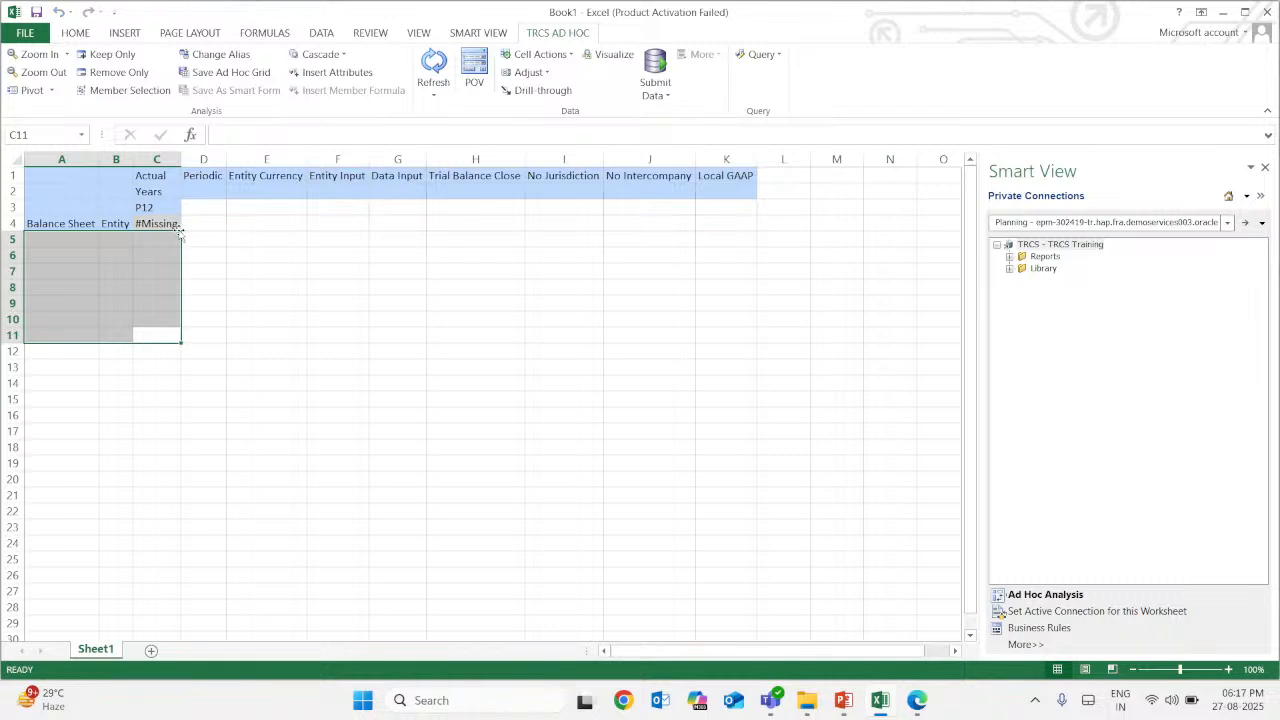
Add Operations from North America under Total Geography to cell B4's Entity member selection
left_click(120, 224)
left_click(148, 91)
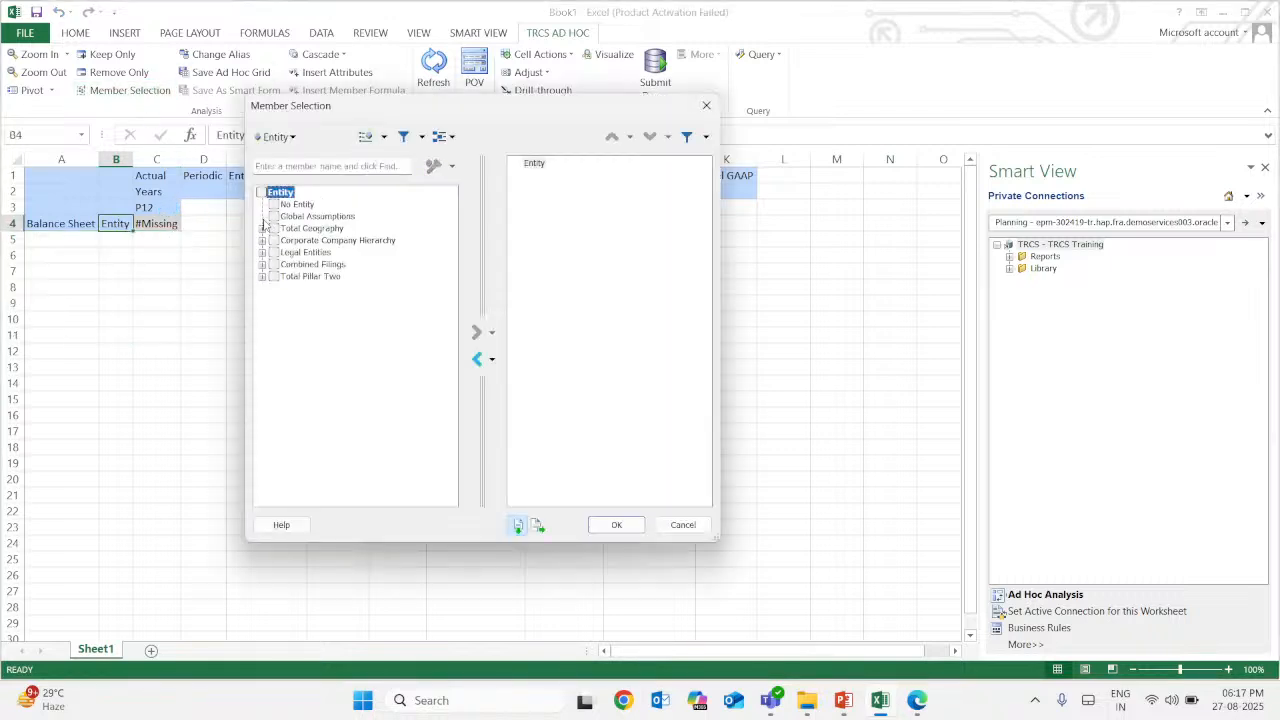
left_click(262, 228)
left_click(286, 240)
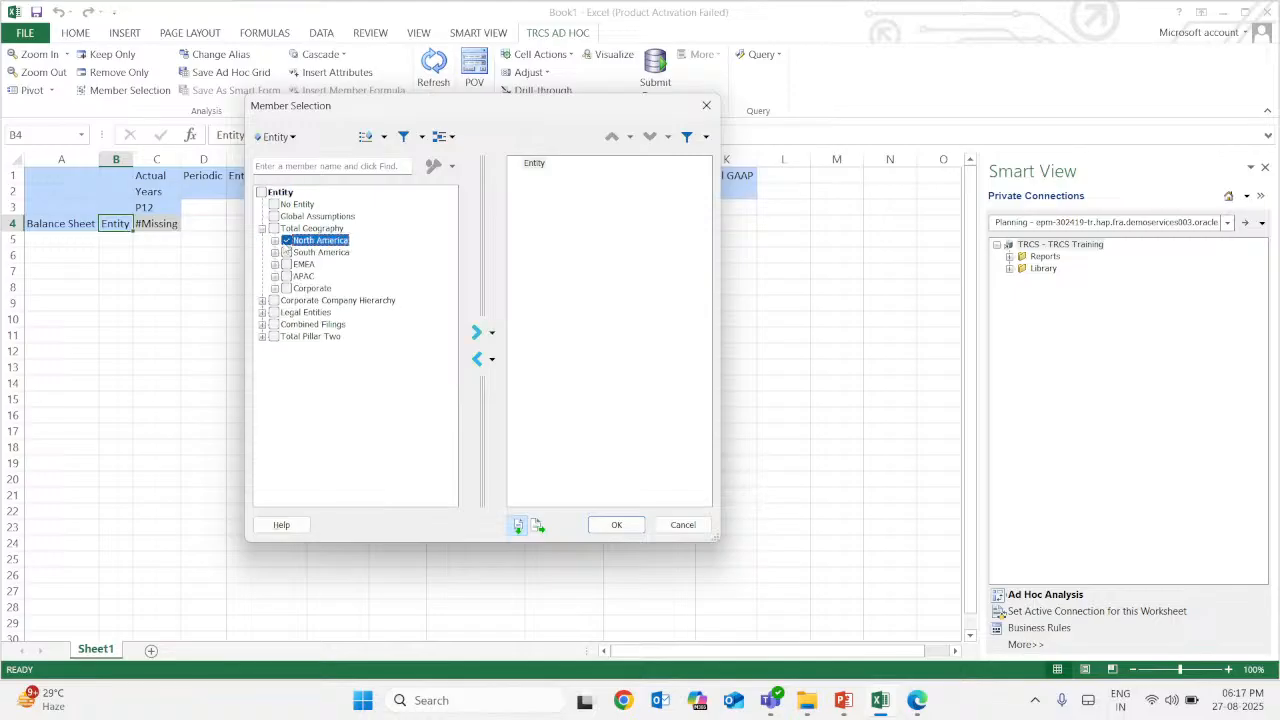
left_click(275, 240)
left_click(298, 252)
left_click(286, 240)
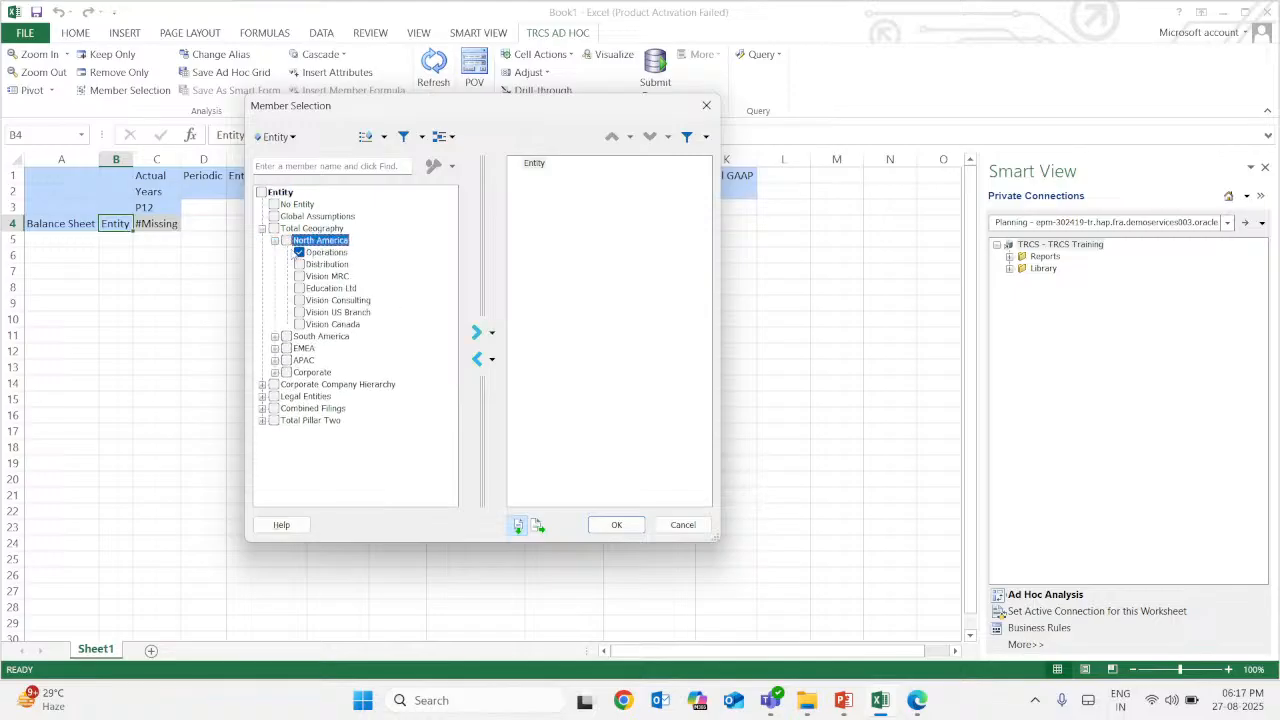
left_click(477, 332)
left_click(299, 264)
left_click(299, 276)
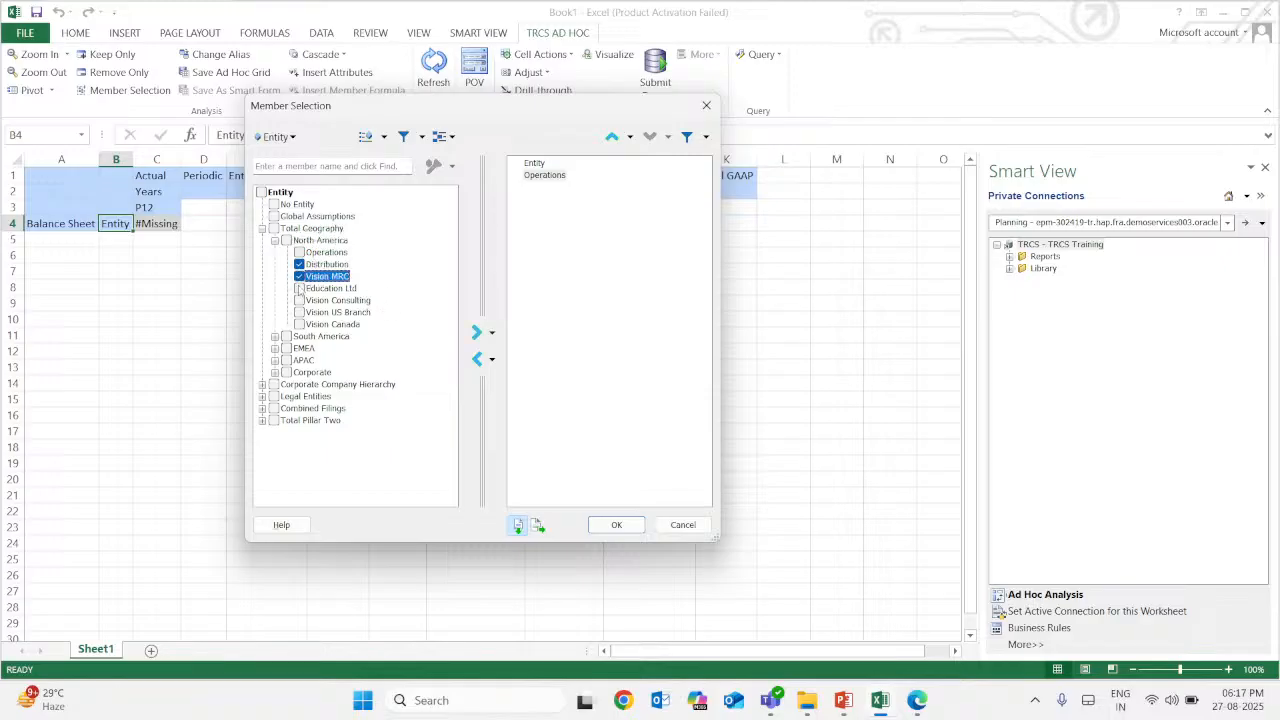
left_click(477, 332)
left_click(545, 199)
left_click(545, 187)
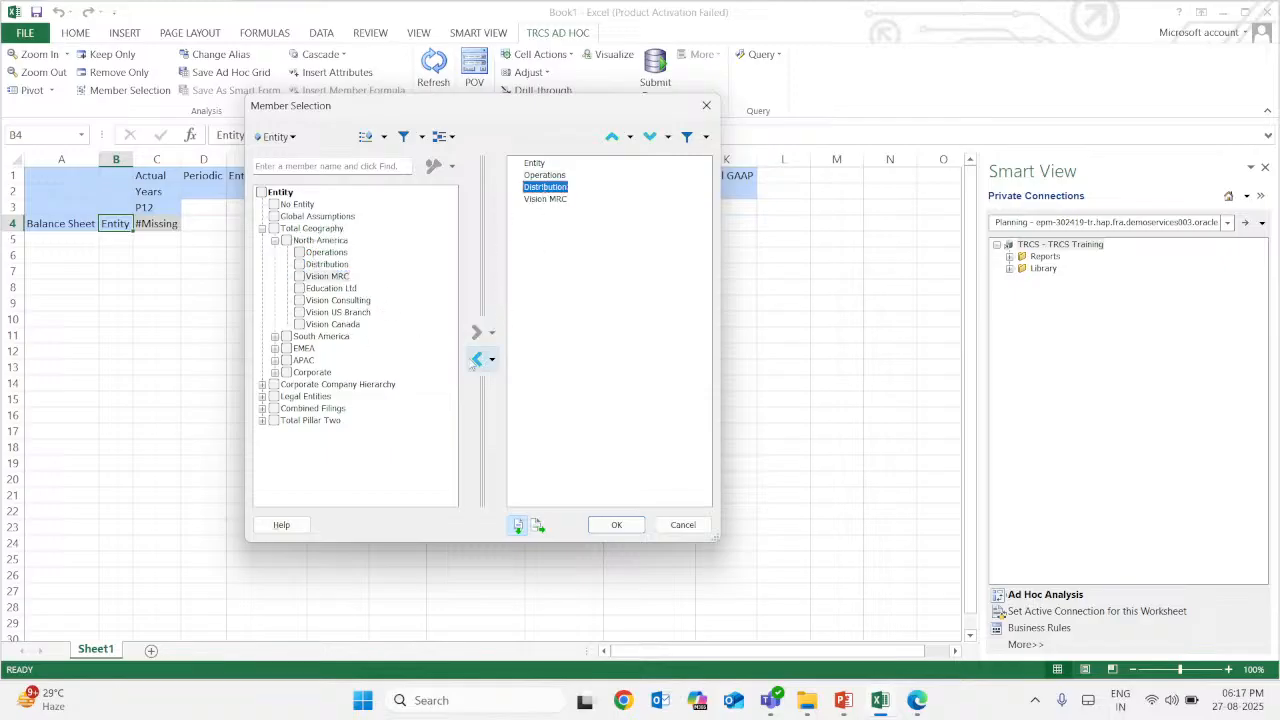
left_click(476, 360)
left_click(476, 360)
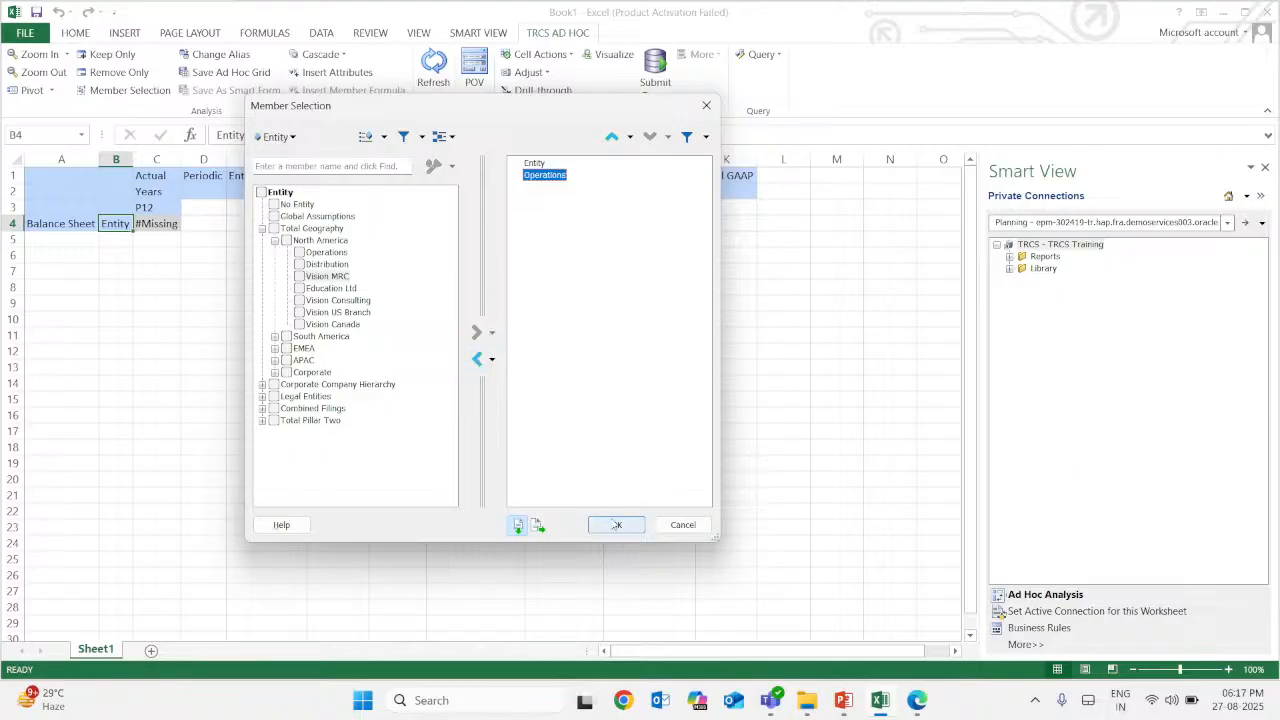
Remove Entity from the selected members, leaving only Operations, and insert the selection into the grid
left_click(479, 360)
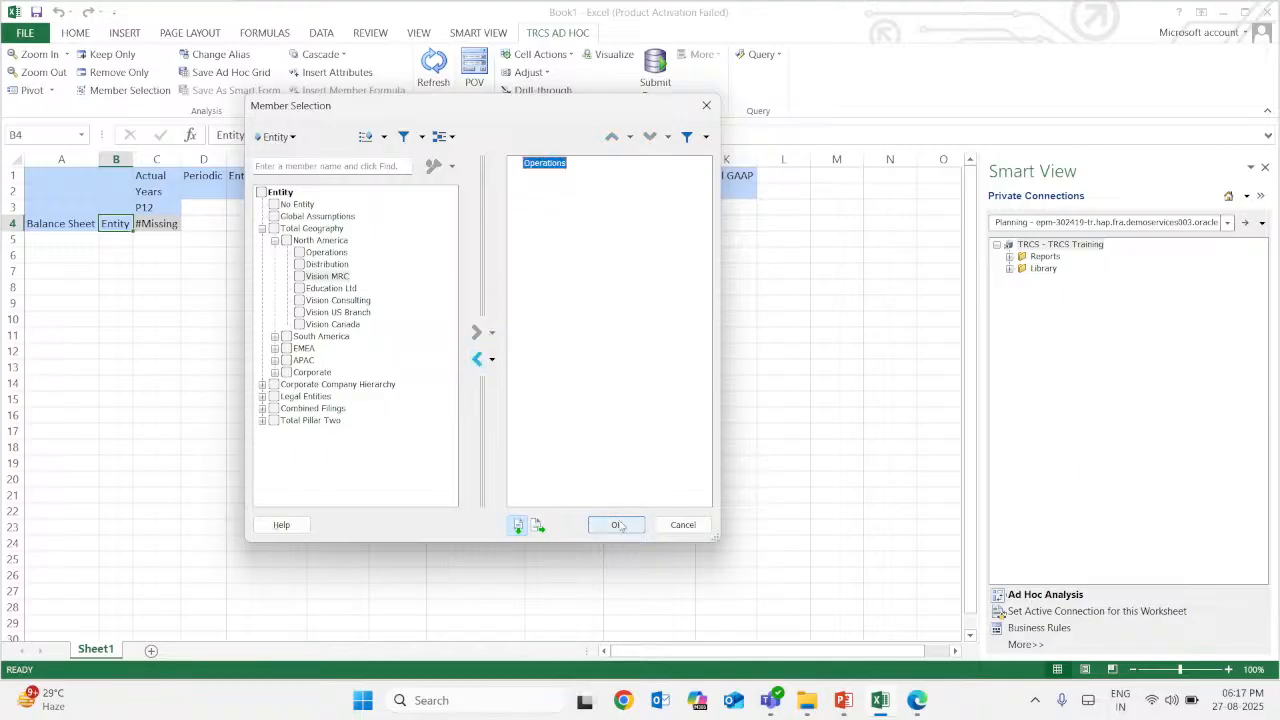
left_click(616, 524)
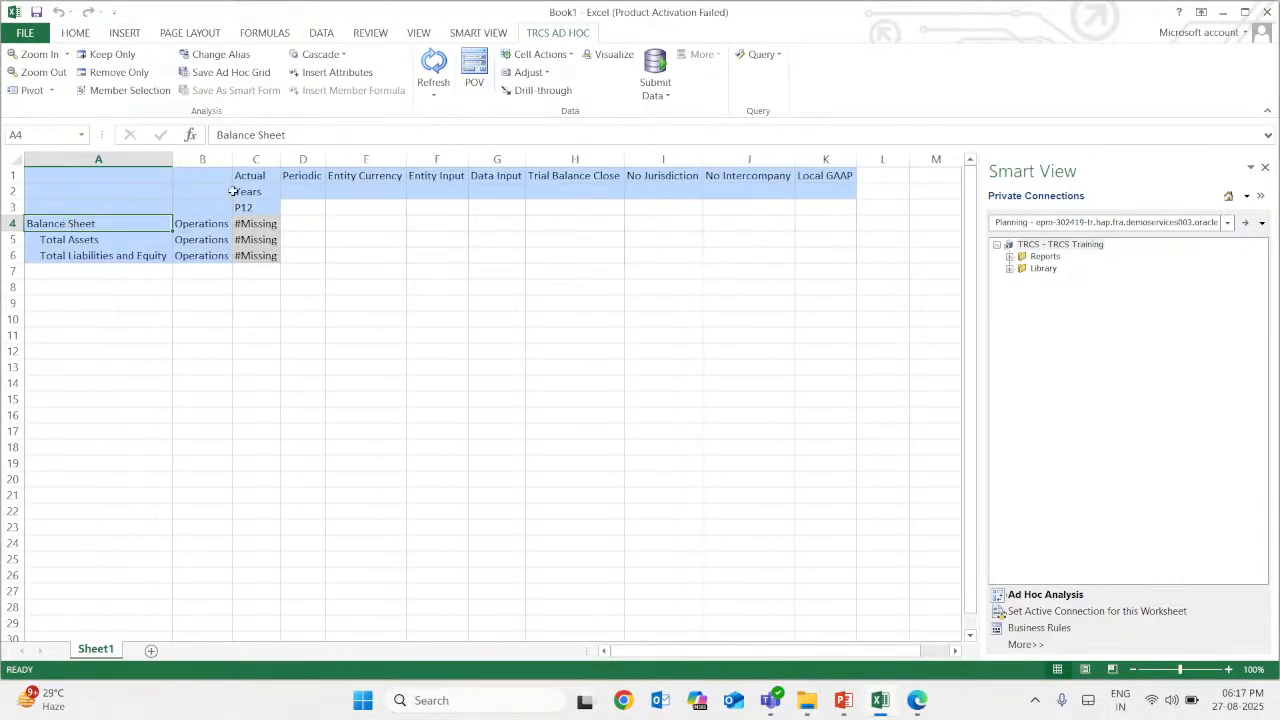
Drill down the accounts in column A through Balance Sheet, Total Assets, Current Assets, and Cash and Short Term Investment
left_click(84, 241)
left_click(86, 252)
left_click(82, 242)
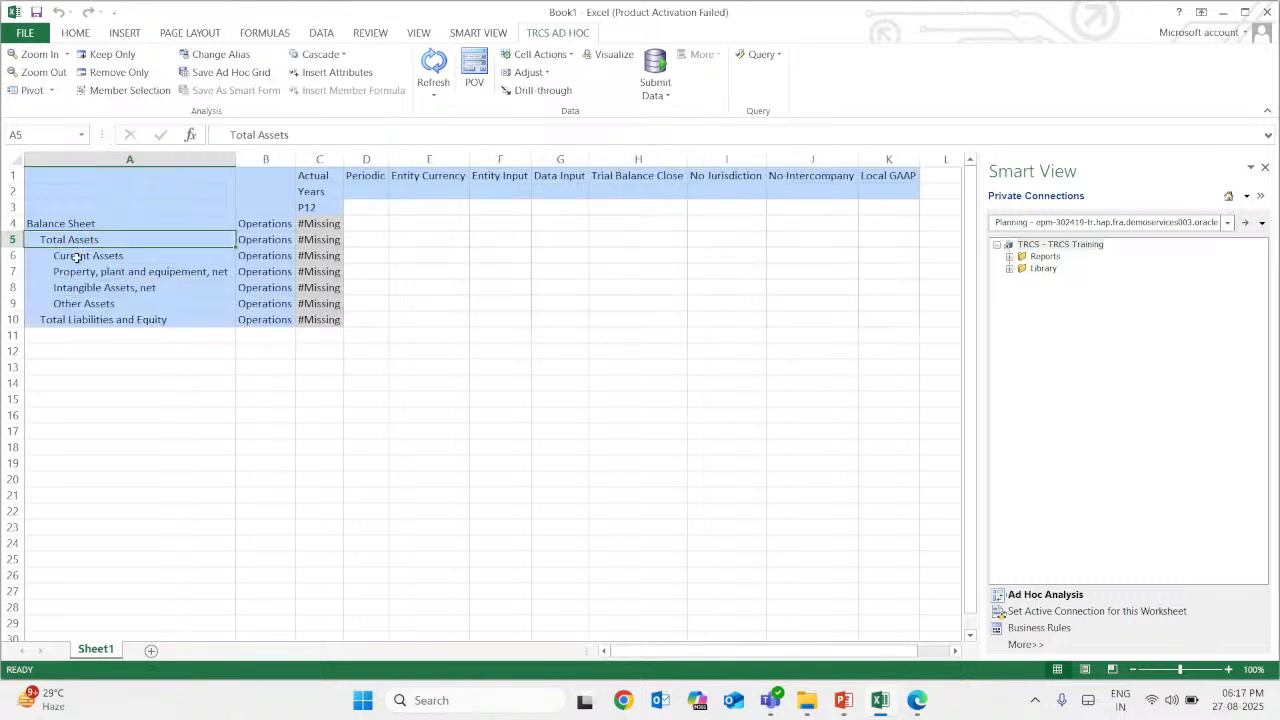
double_click(88, 257)
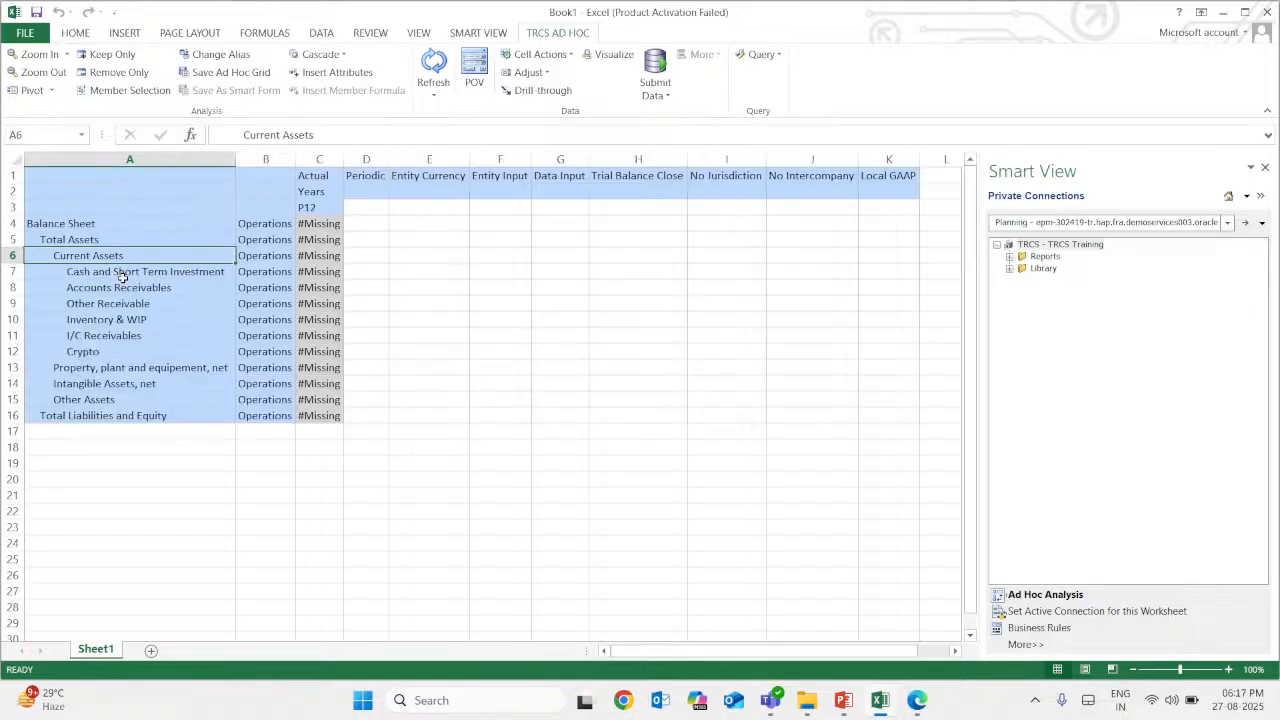
key("ctrl+Down")
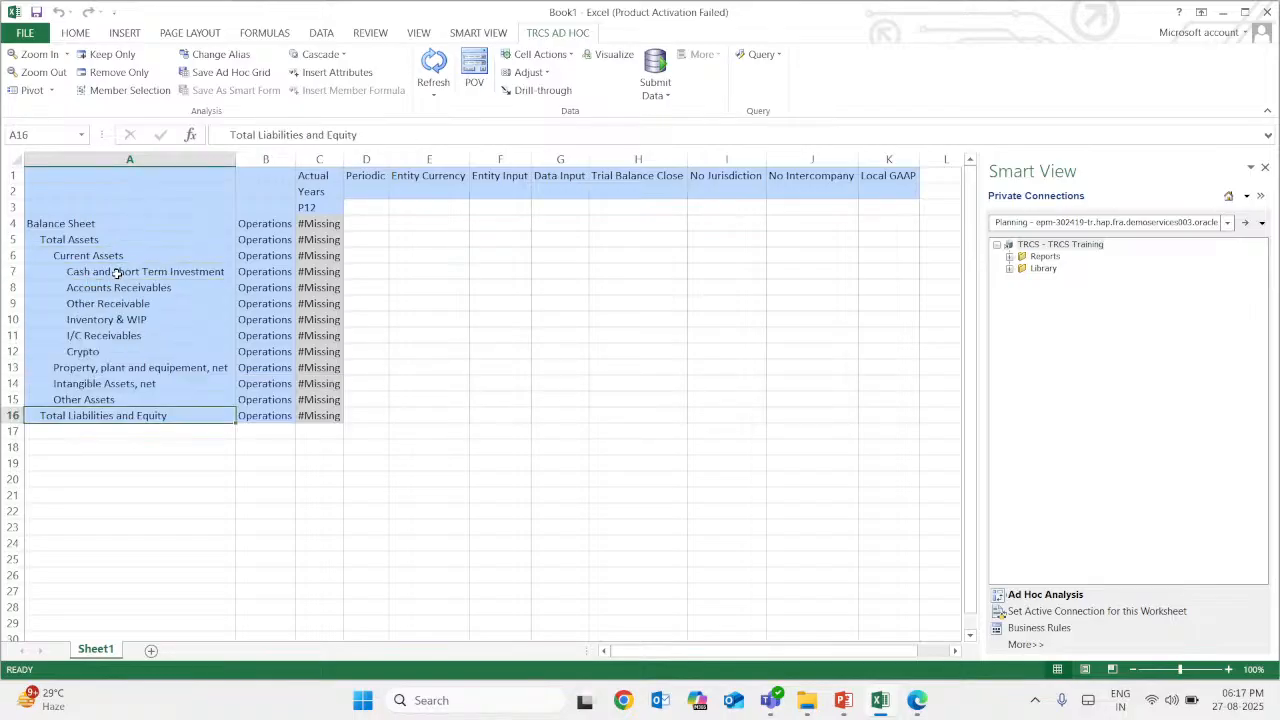
double_click(117, 273)
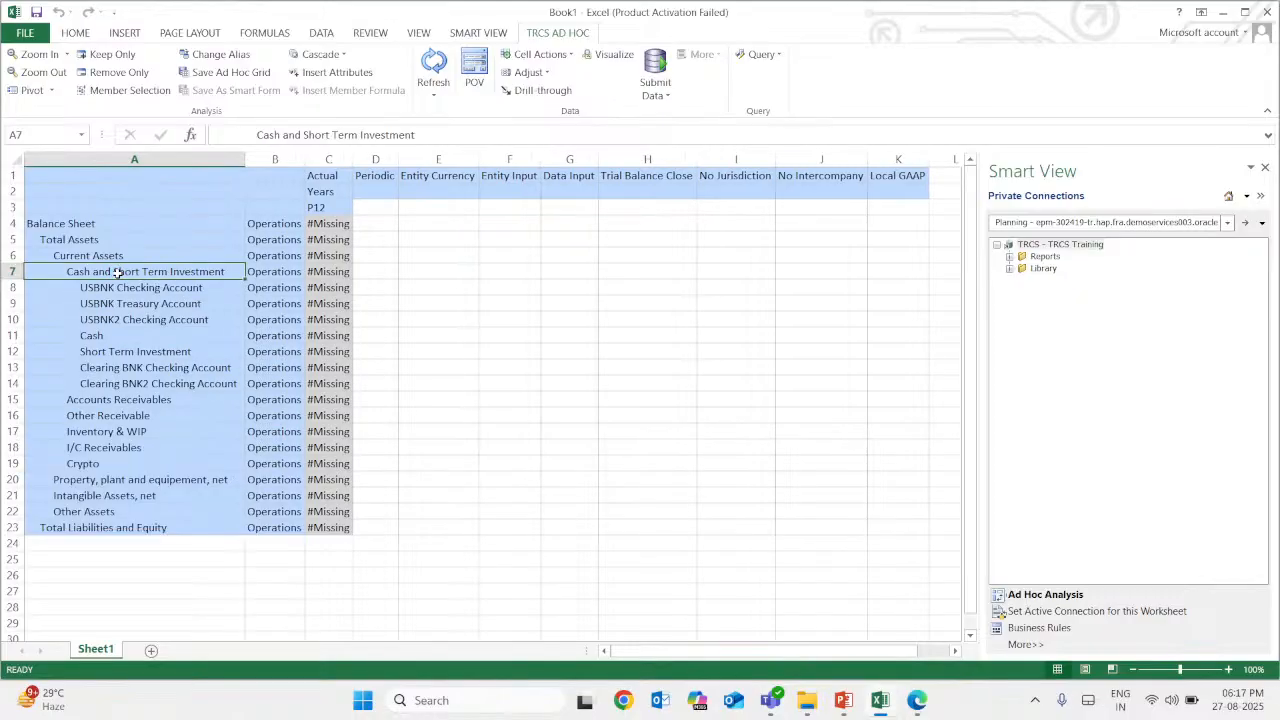
Check cell C8 of USBNK Checking Account for supporting details and inspect the neighbouring account values in column C
left_click(117, 288)
left_click(293, 295)
left_click(334, 289)
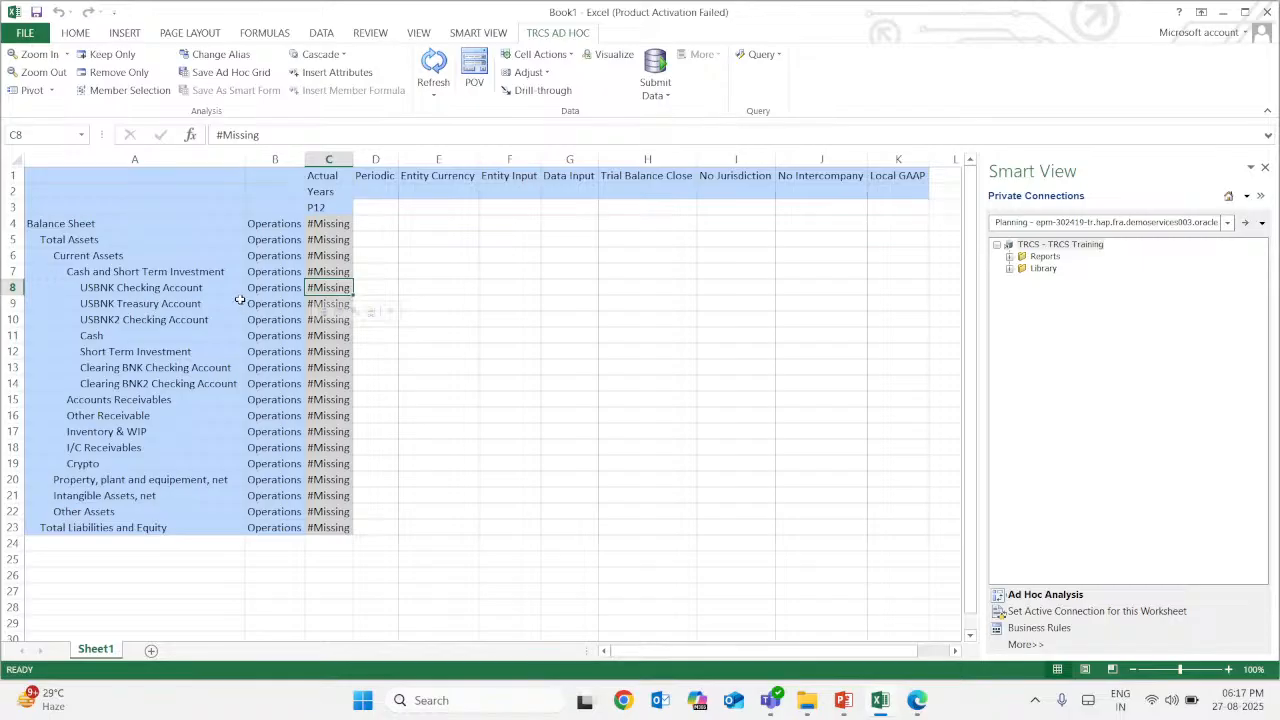
left_click(323, 311)
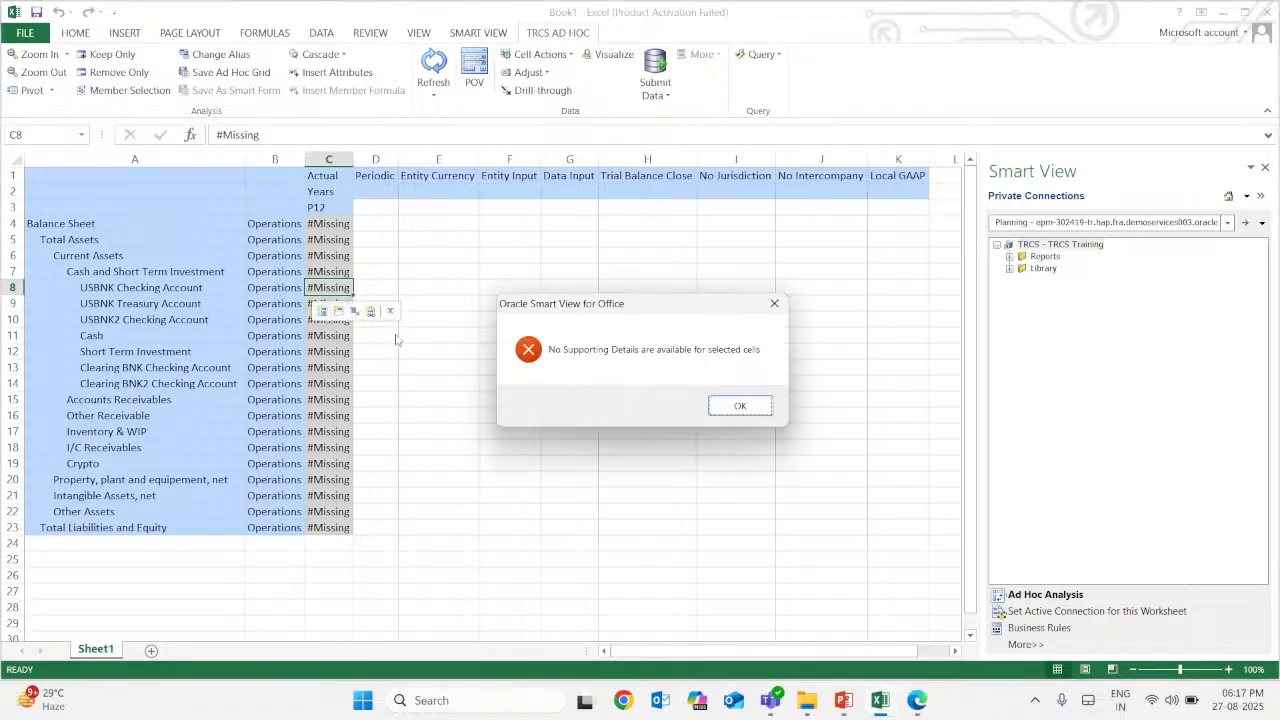
left_click(740, 405)
left_click(438, 335)
left_click(340, 319)
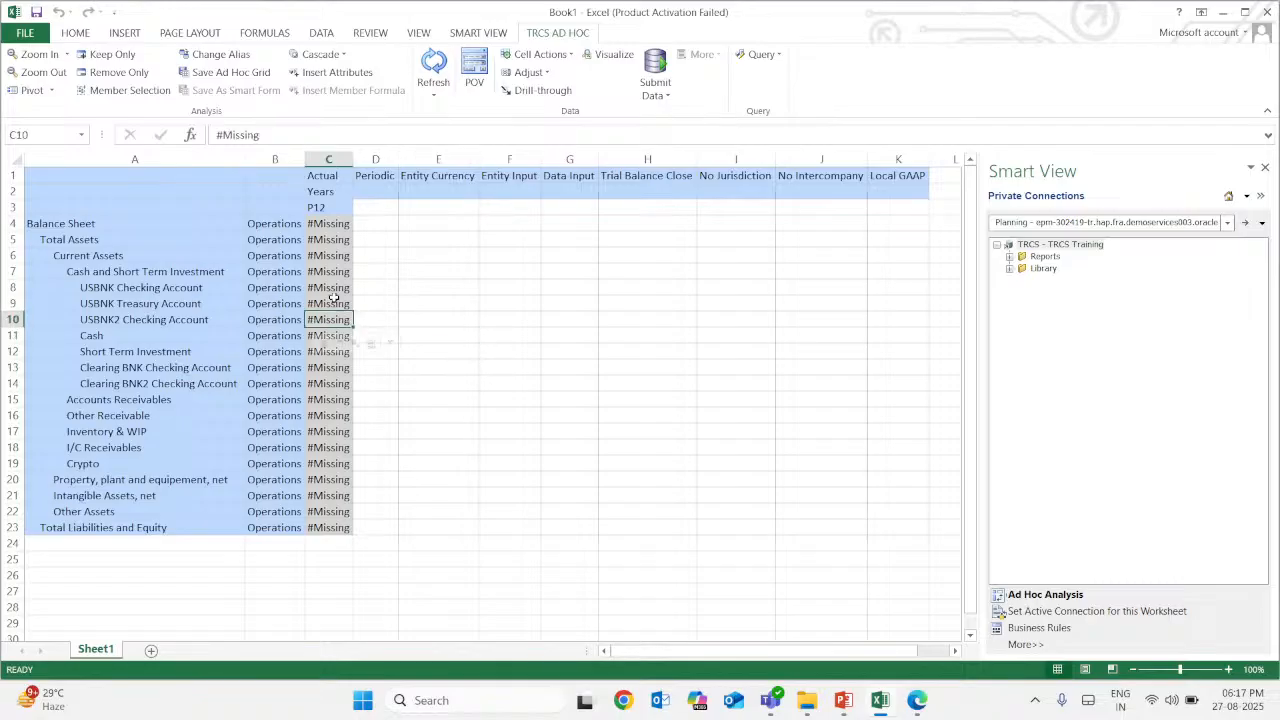
left_click(334, 300)
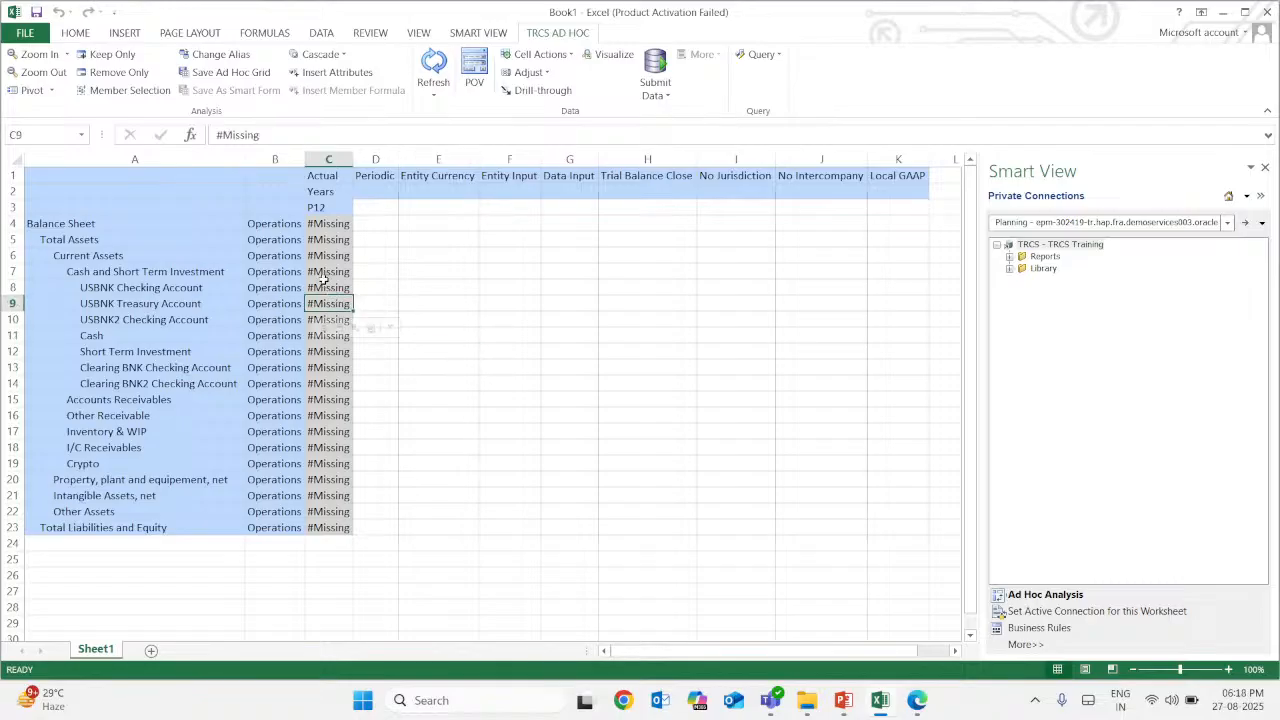
left_click(332, 289)
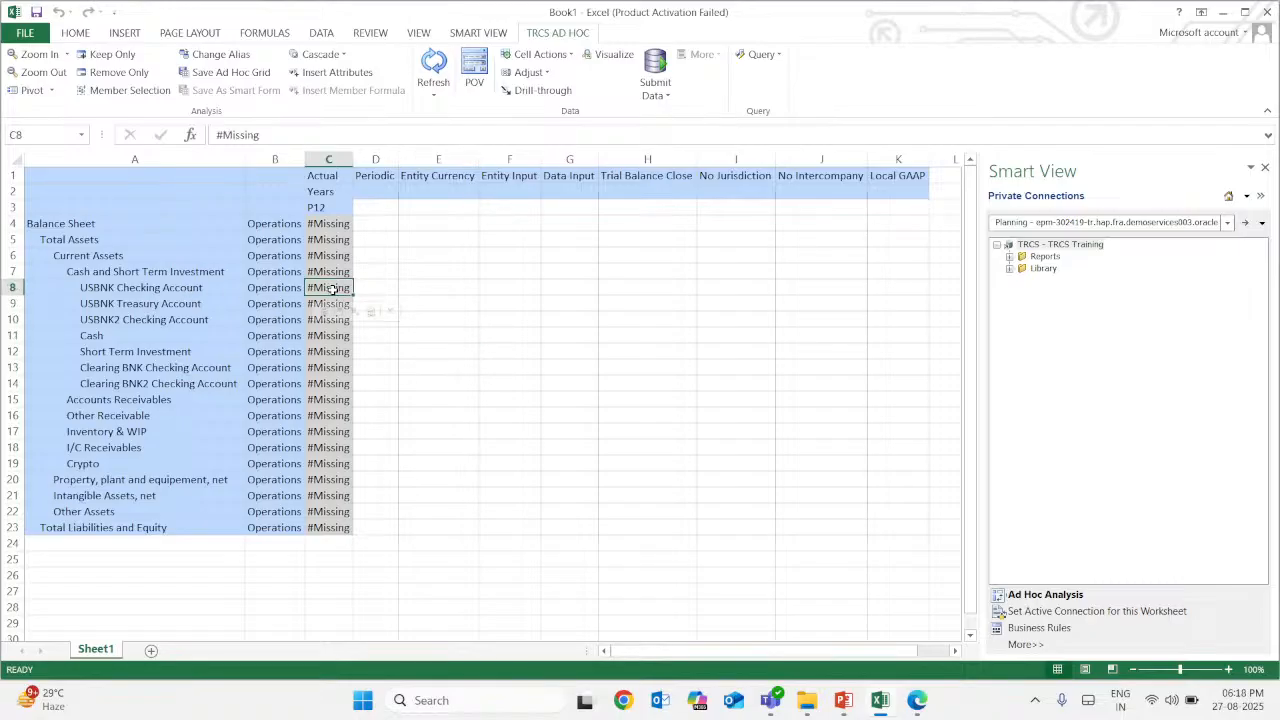
left_click(332, 336)
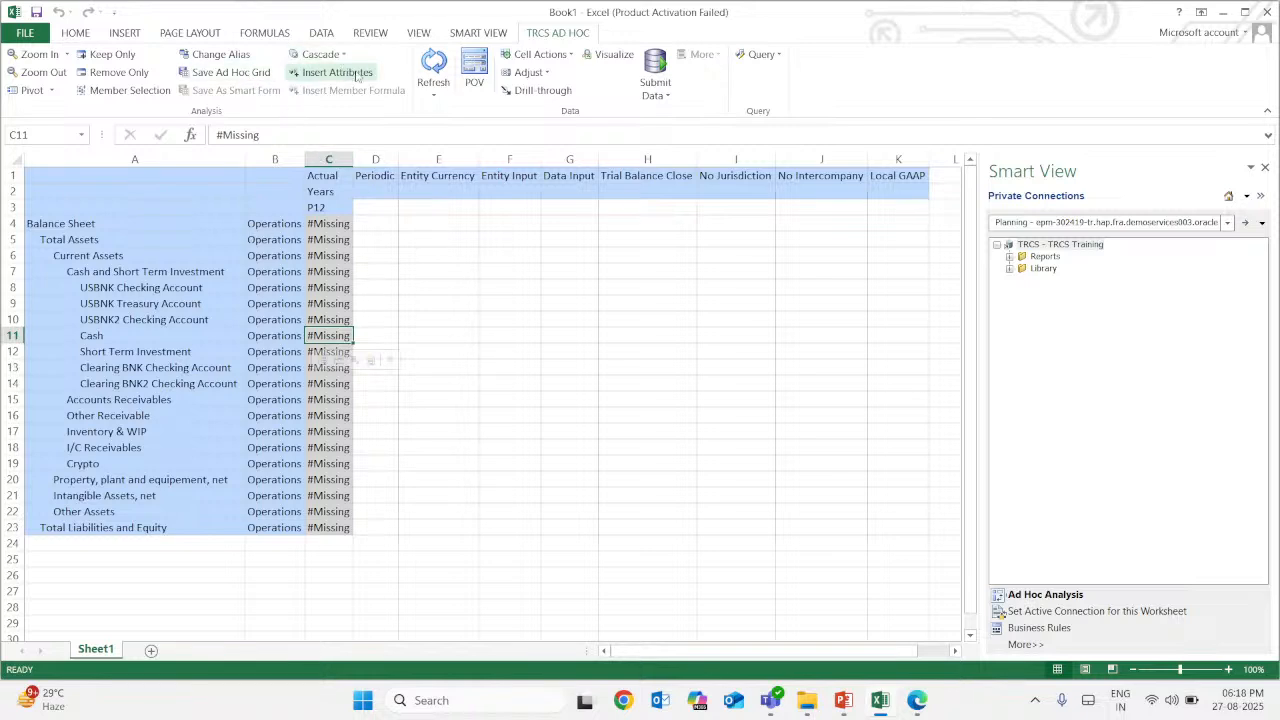
left_click(547, 73)
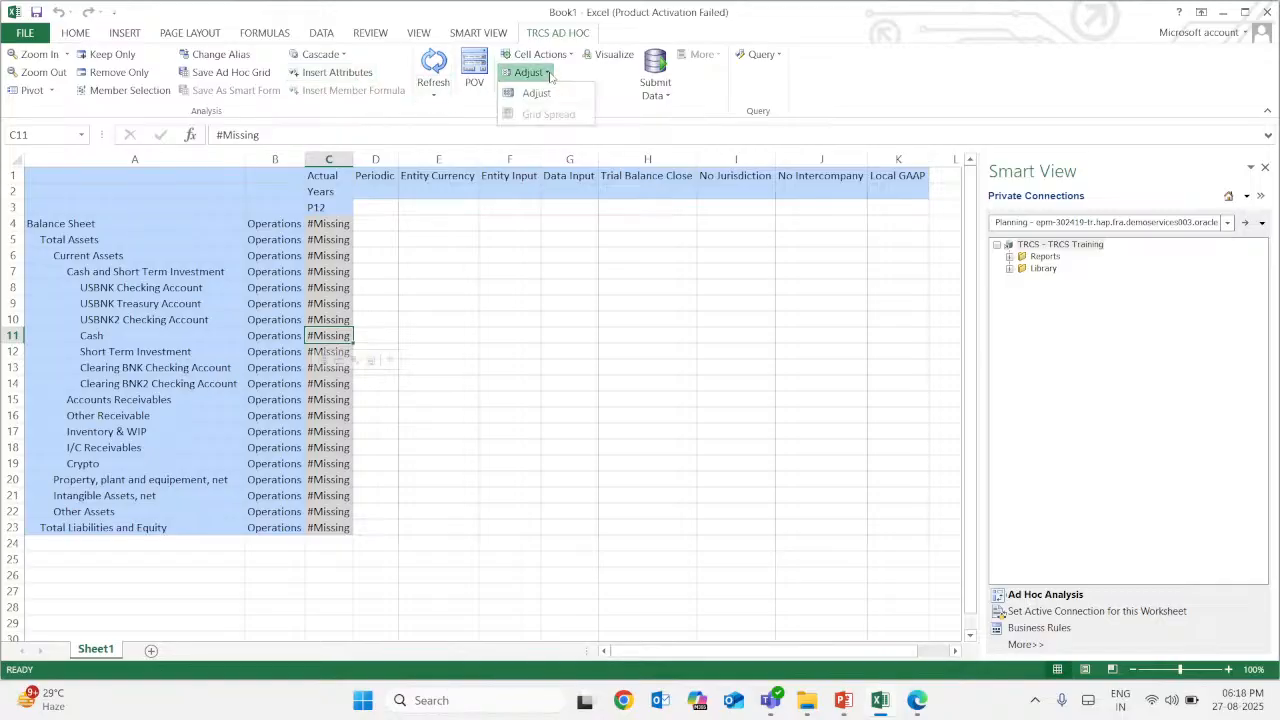
left_click(548, 74)
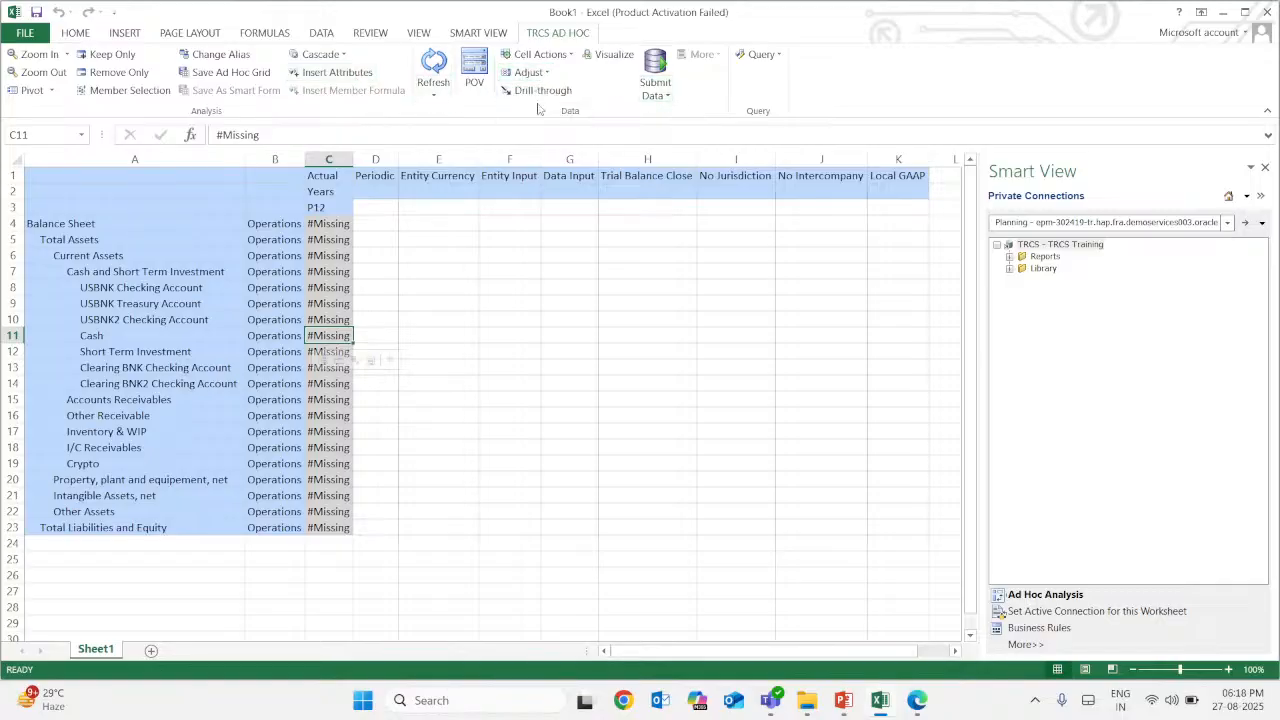
left_click(434, 88)
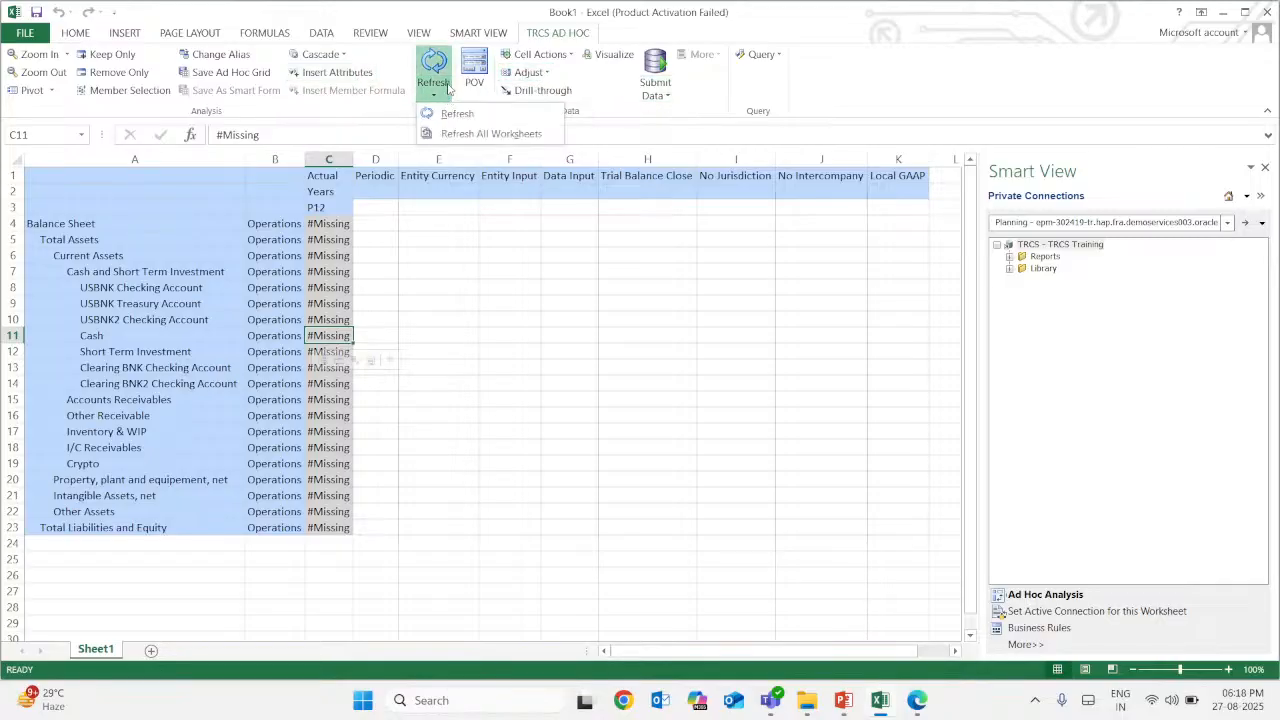
left_click(459, 369)
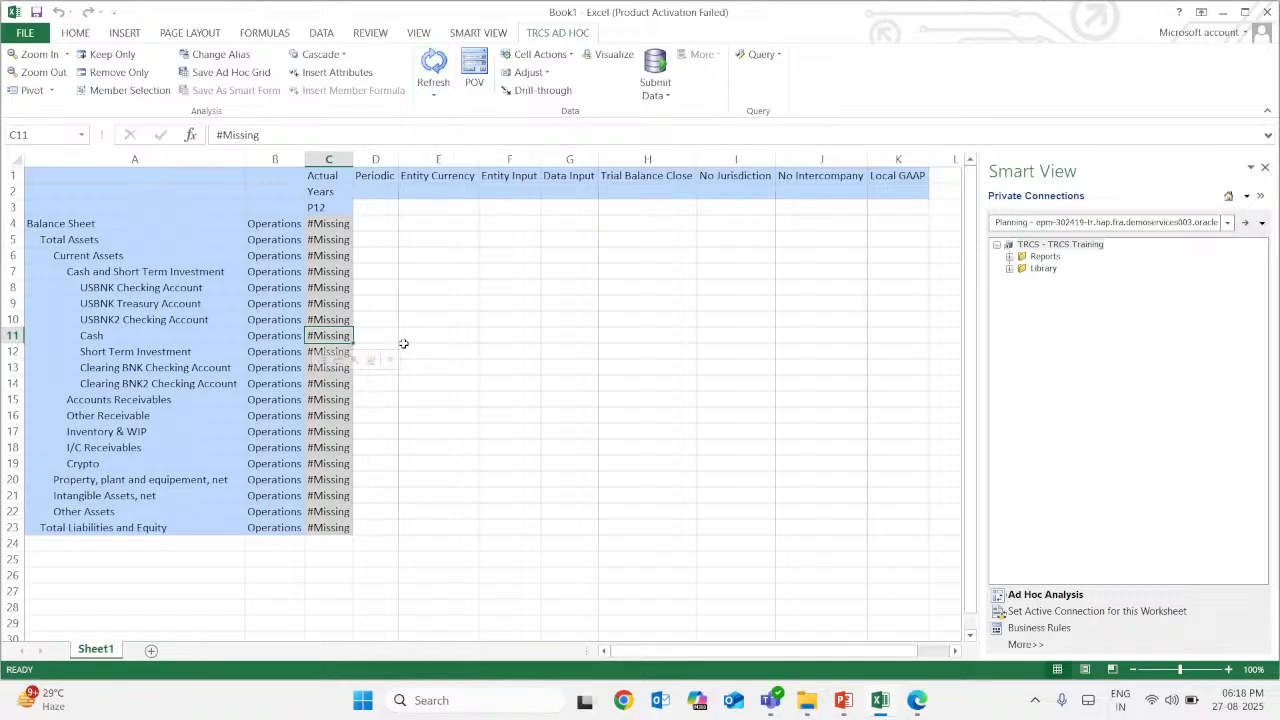
Keep only Cash and Short Term Investment from the column A accounts and drill down to its child accounts
left_click(123, 271)
left_click(110, 55)
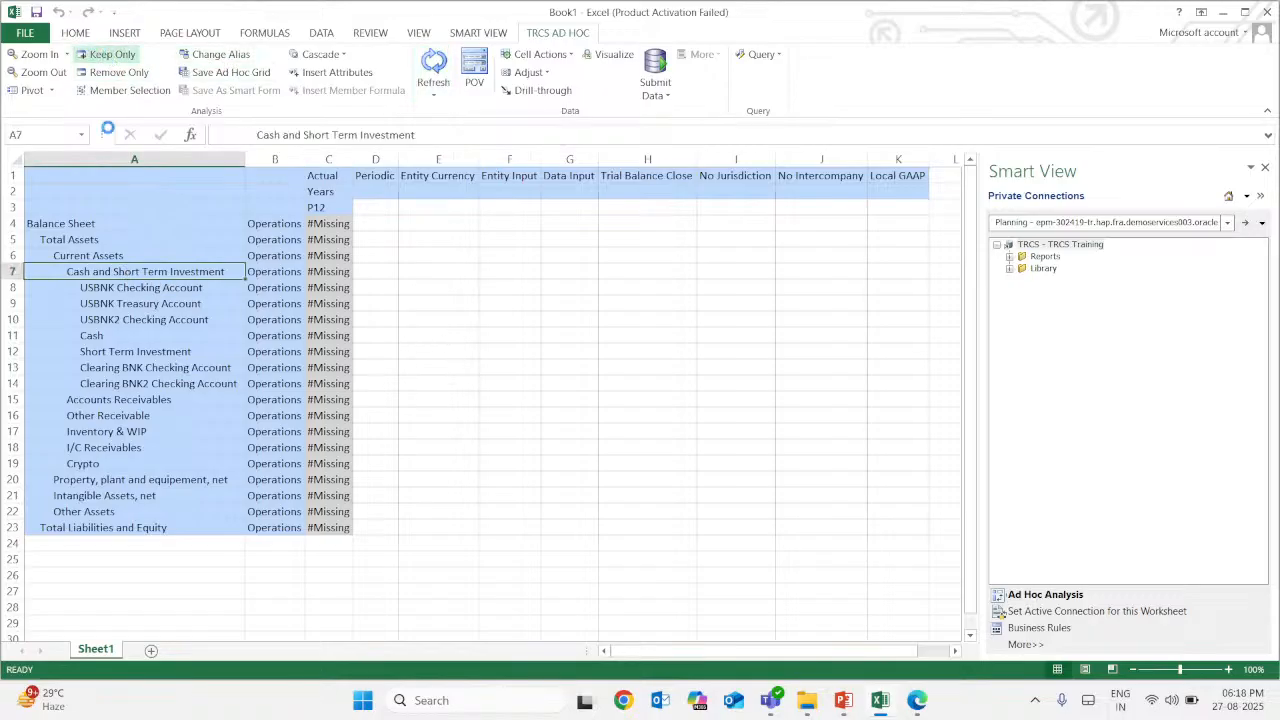
double_click(123, 226)
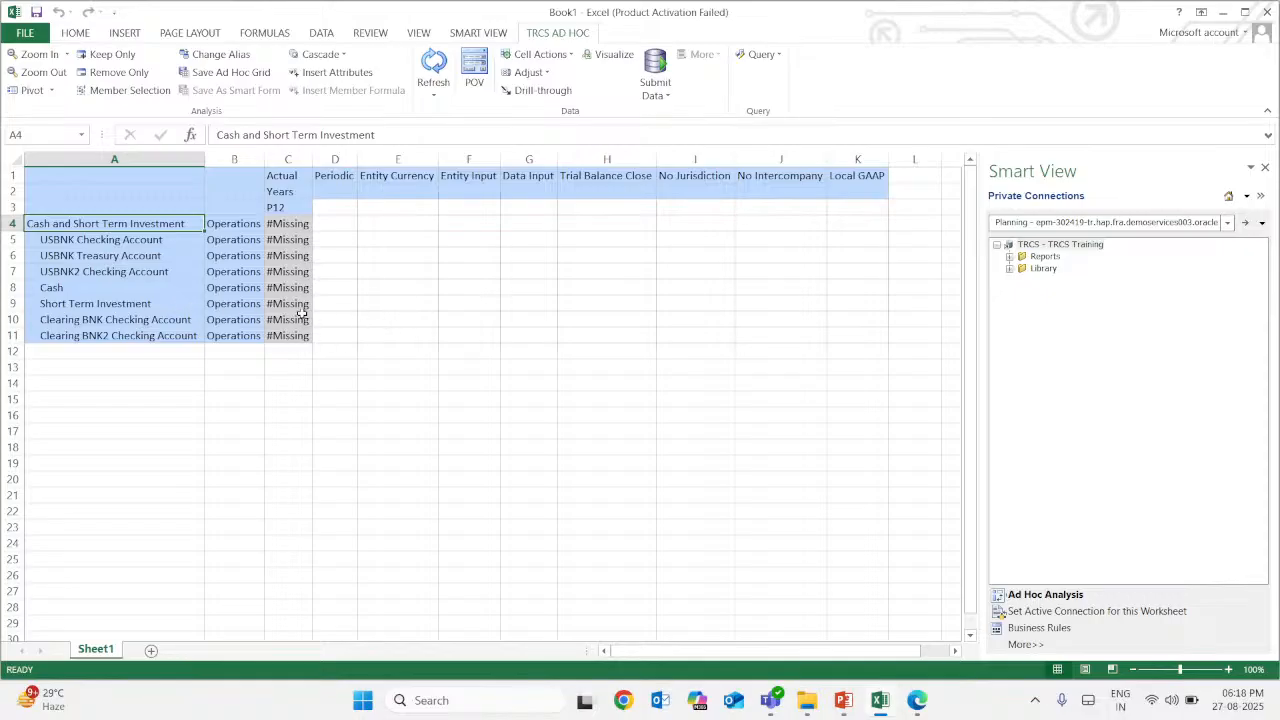
left_click_drag(306, 336, 143, 228)
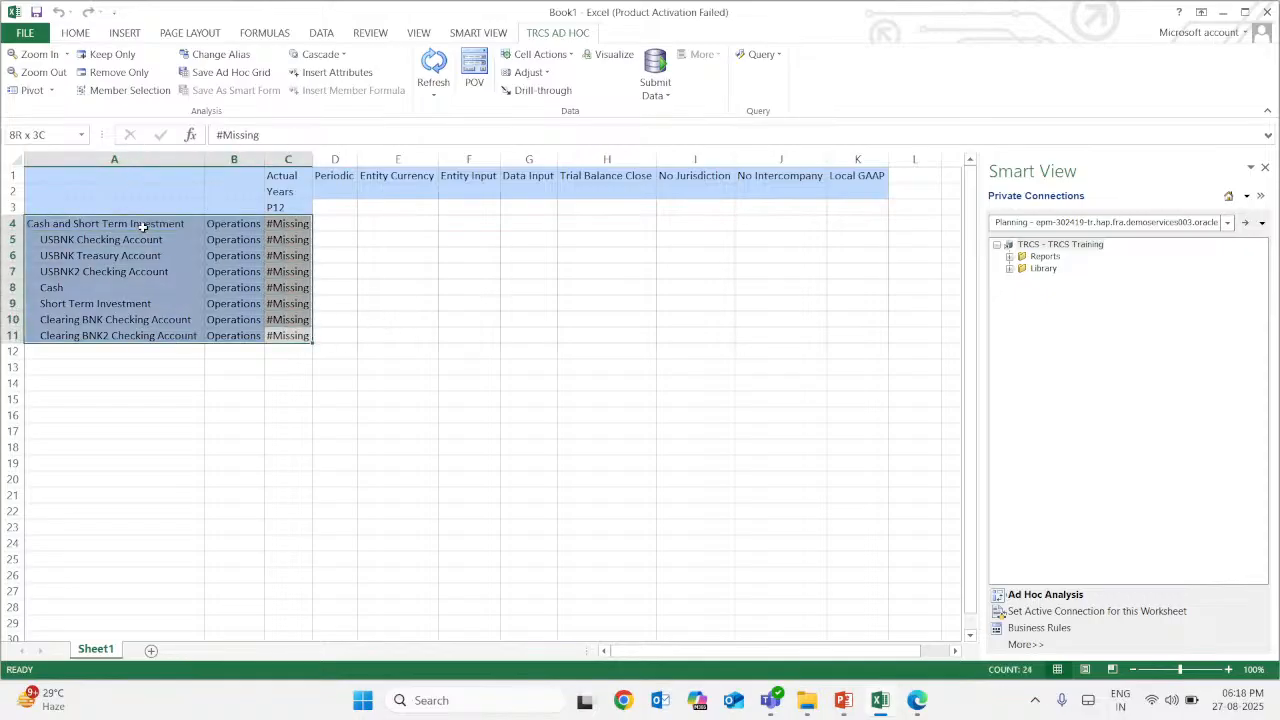
left_click(395, 319)
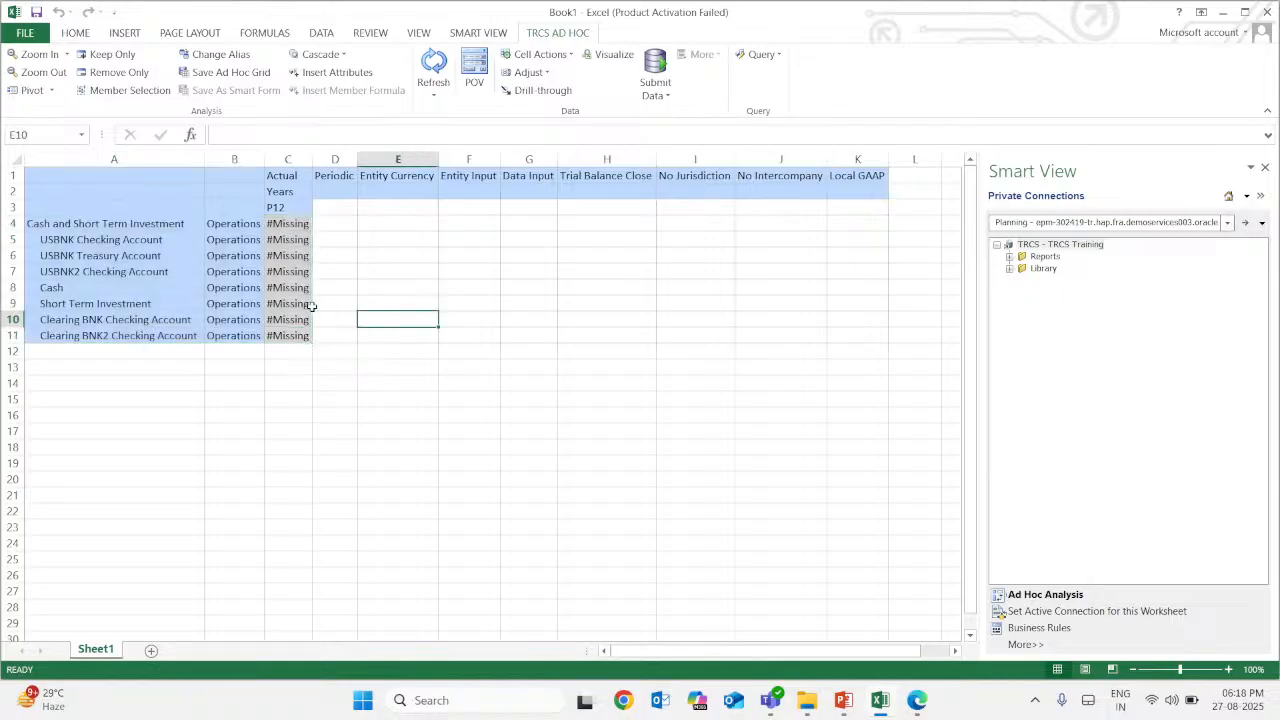
Switch to Oracle Tax Reporting in the browser and examine the Account dimension down through FCCS_Balance Sheet, 10000, 10100 and 11000
left_click(914, 708)
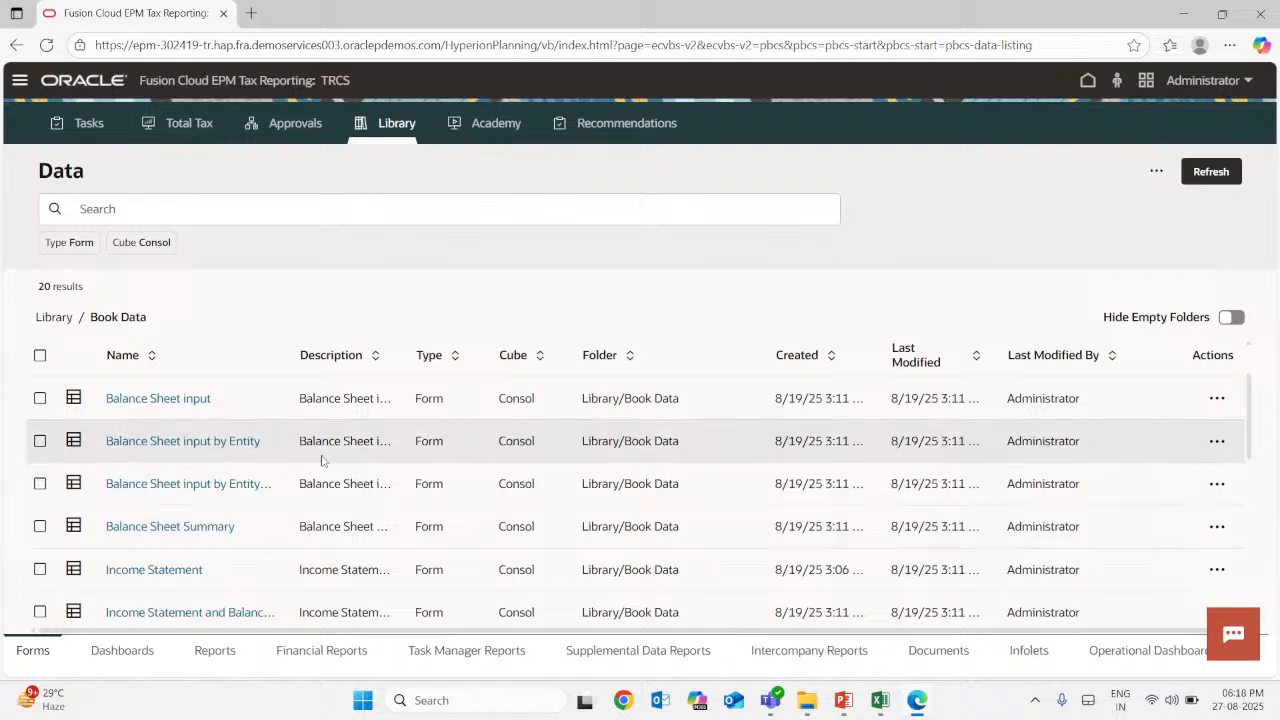
left_click(20, 80)
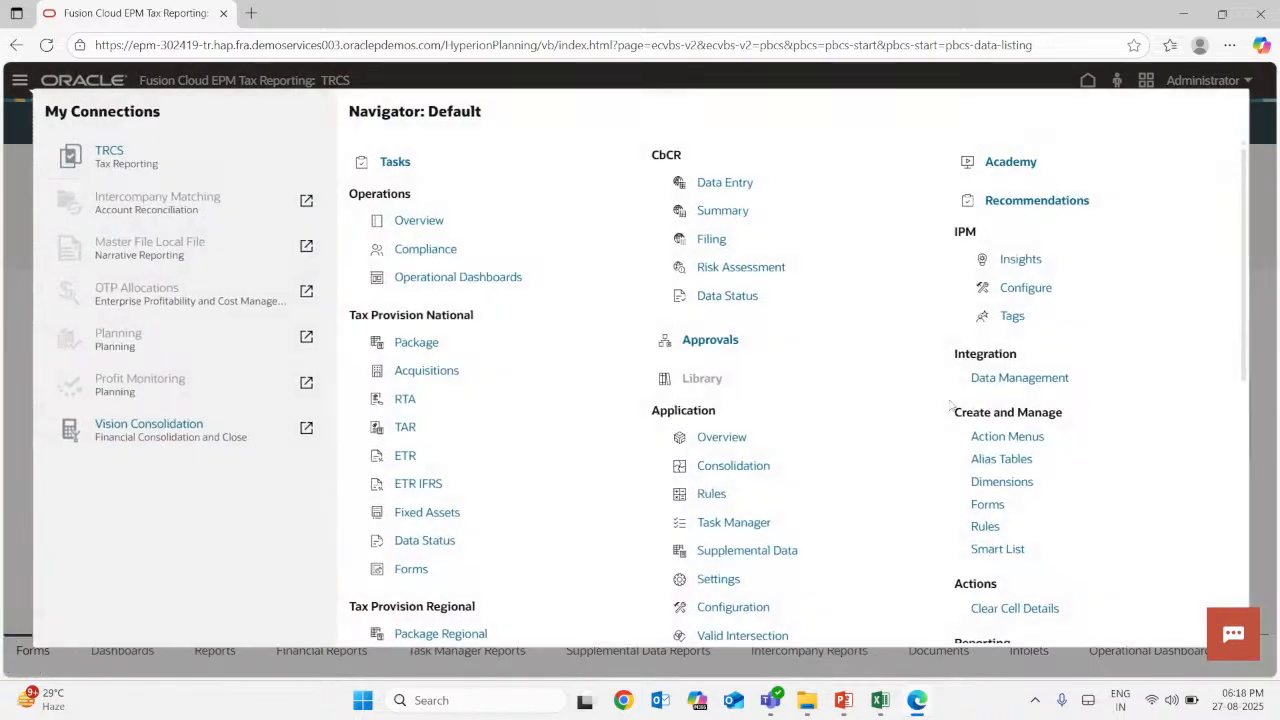
left_click(989, 482)
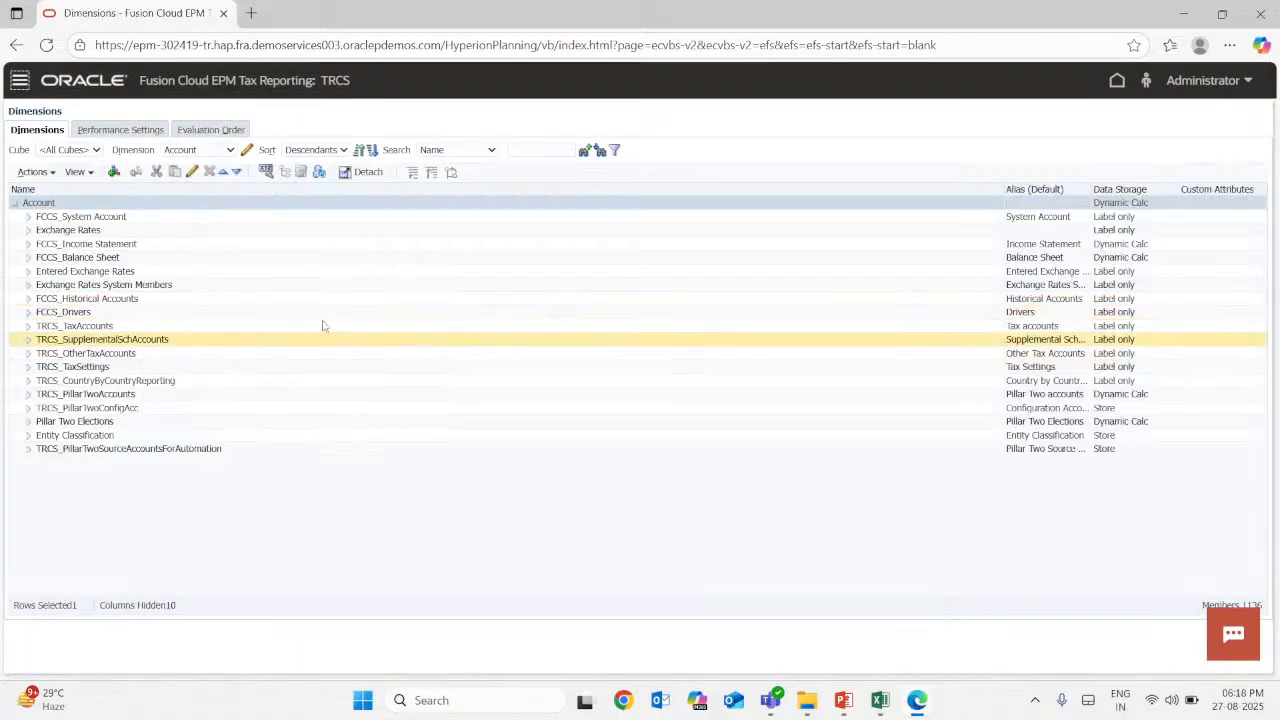
left_click(28, 258)
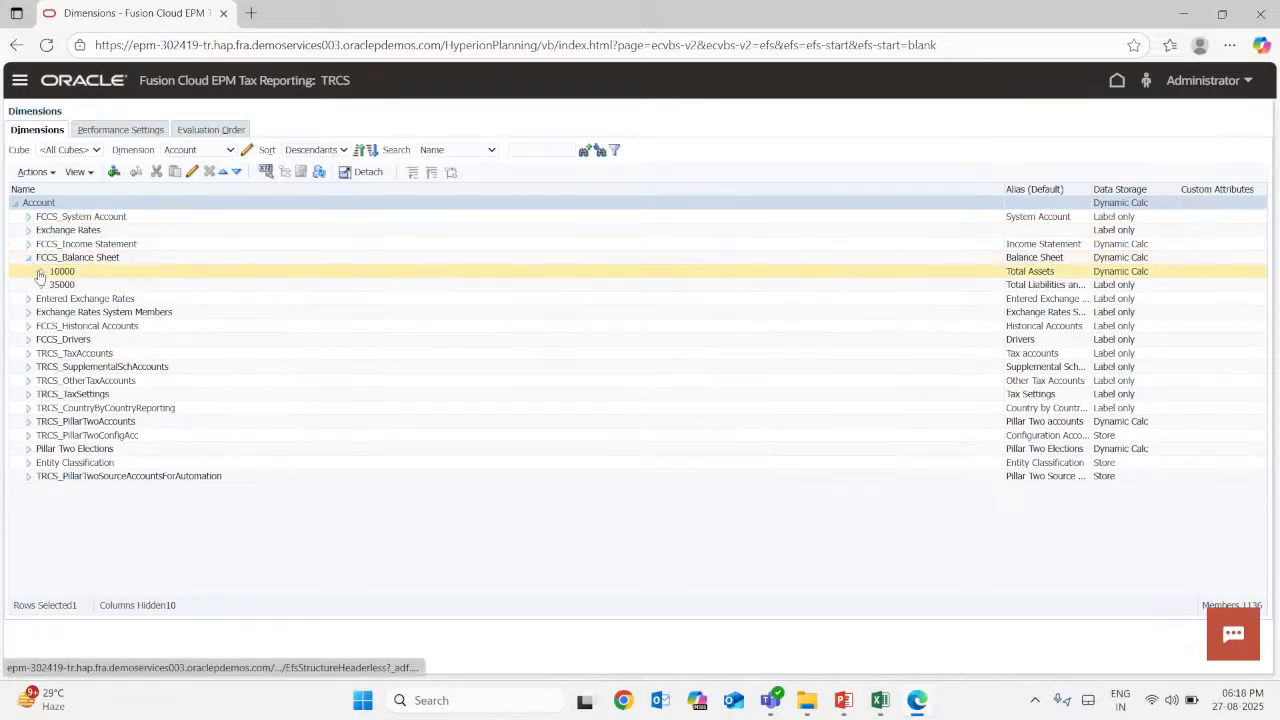
left_click(40, 276)
left_click(47, 283)
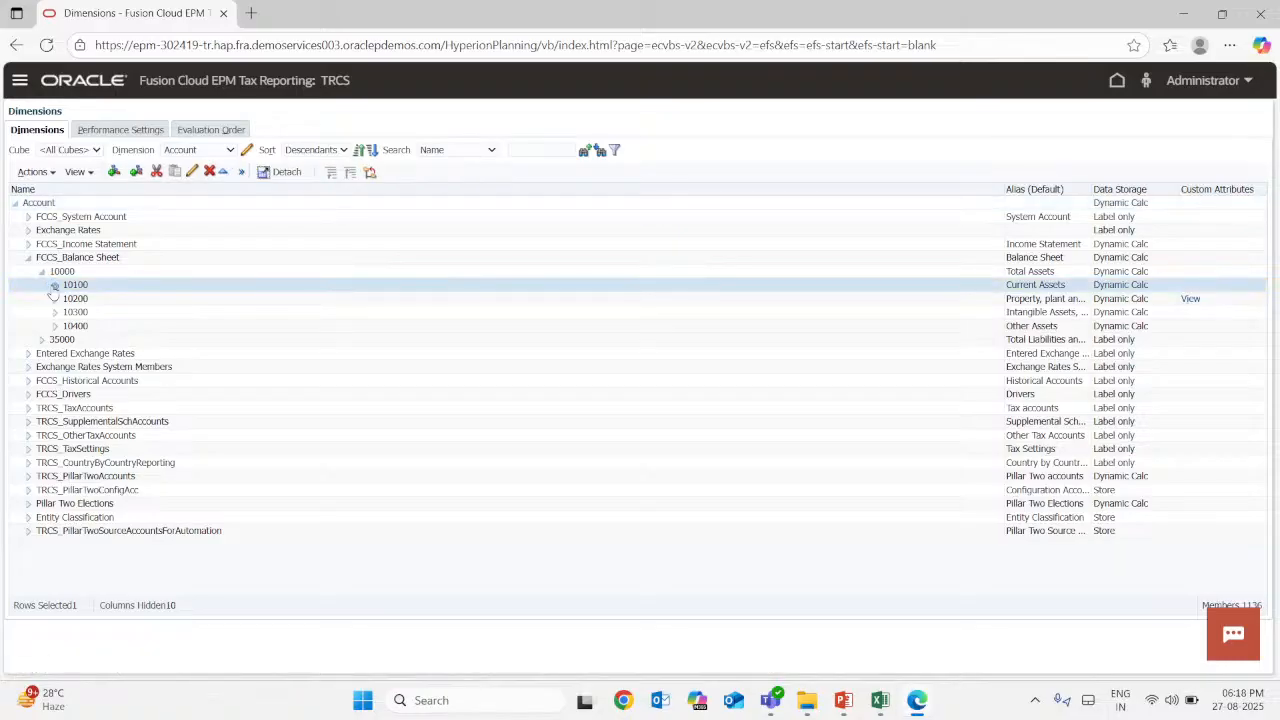
left_click(55, 286)
left_click(68, 298)
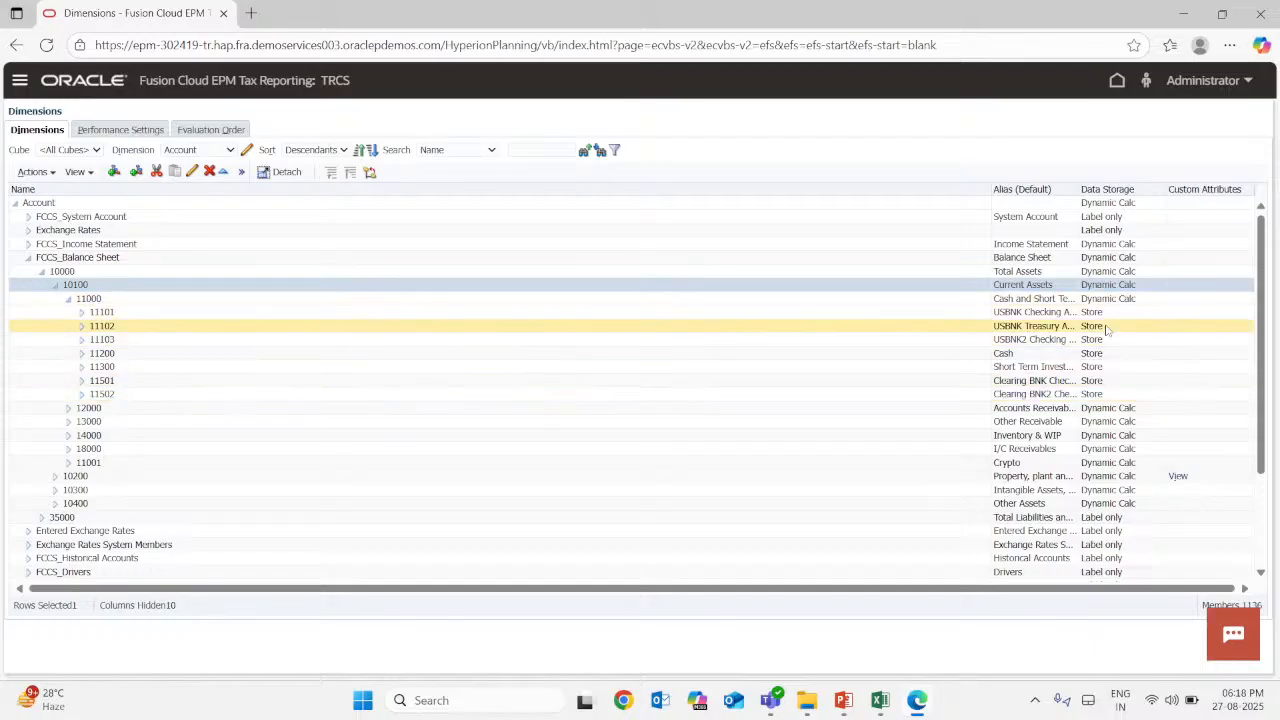
Open account member 11101 for editing and review its Data Storage options, keeping Store selected
left_click(1106, 318)
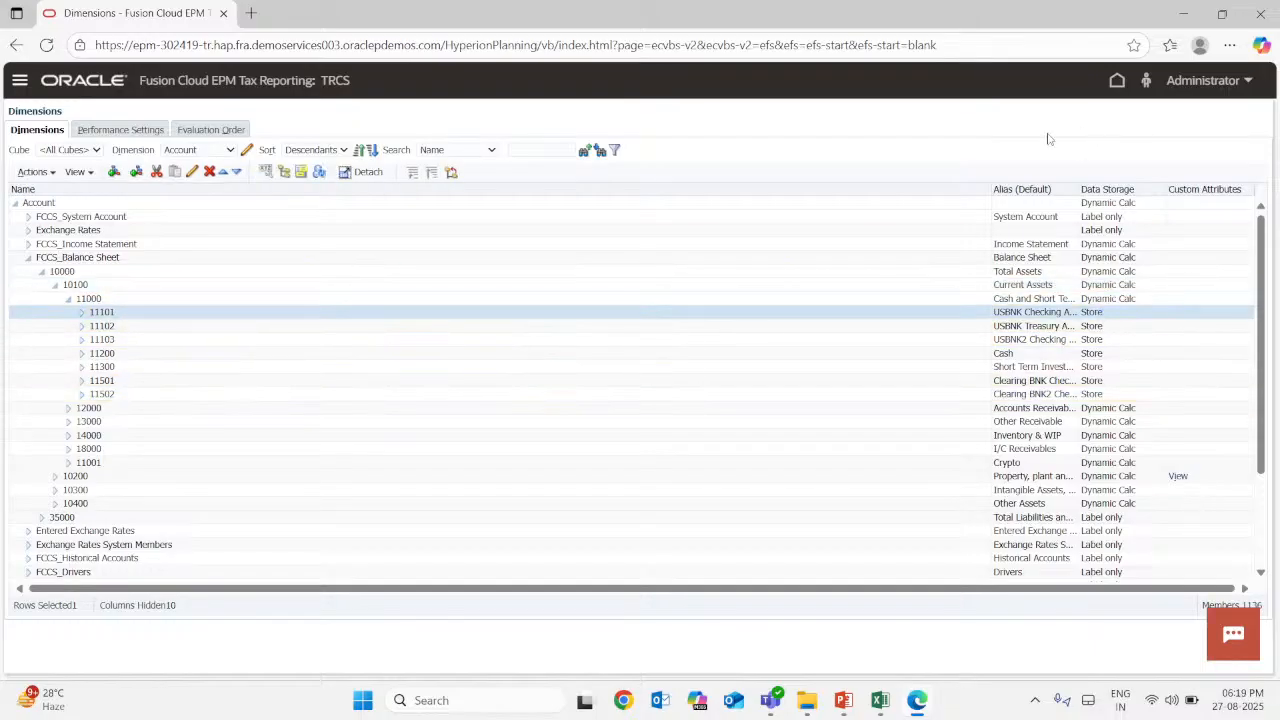
left_click(192, 171)
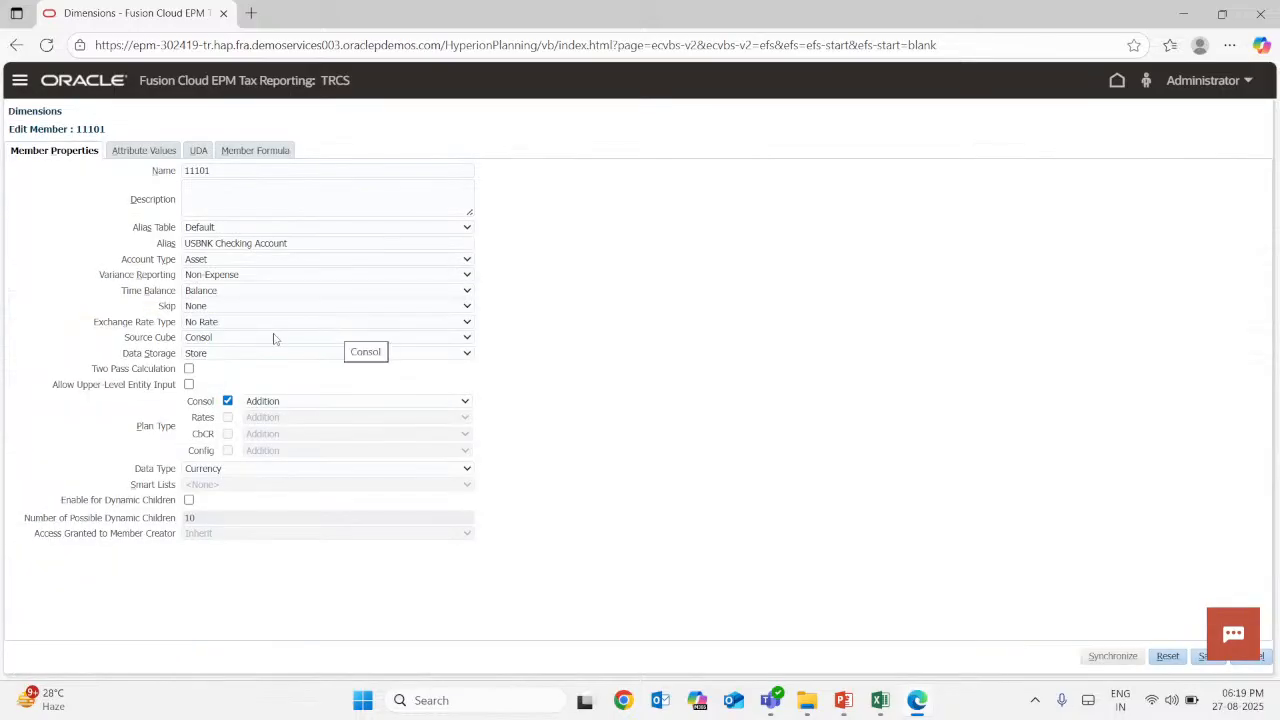
left_click(227, 355)
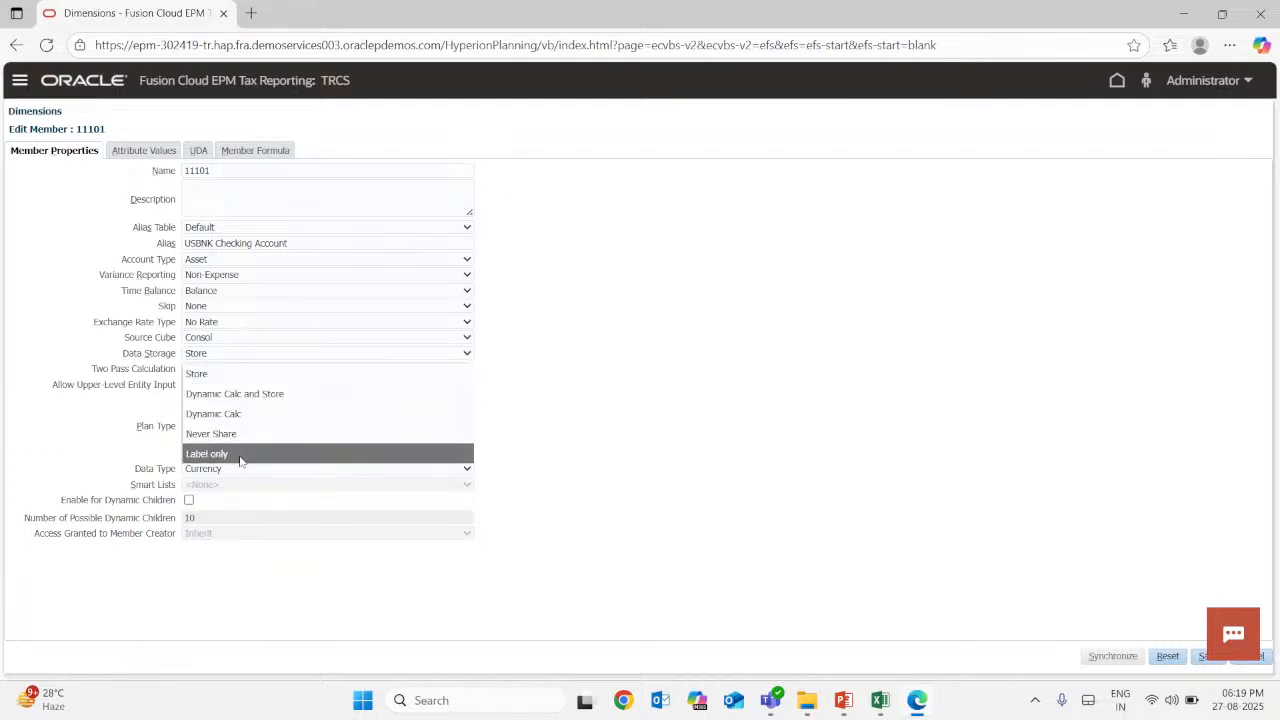
left_click(237, 375)
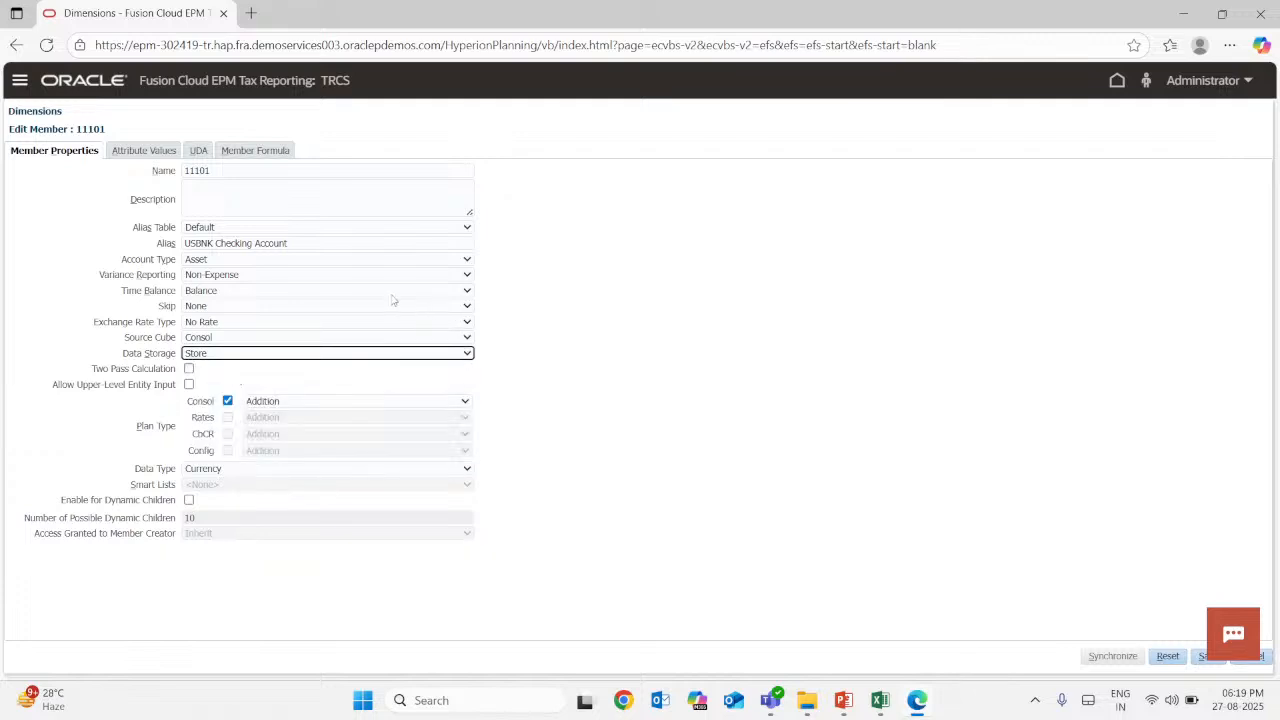
left_click(300, 353)
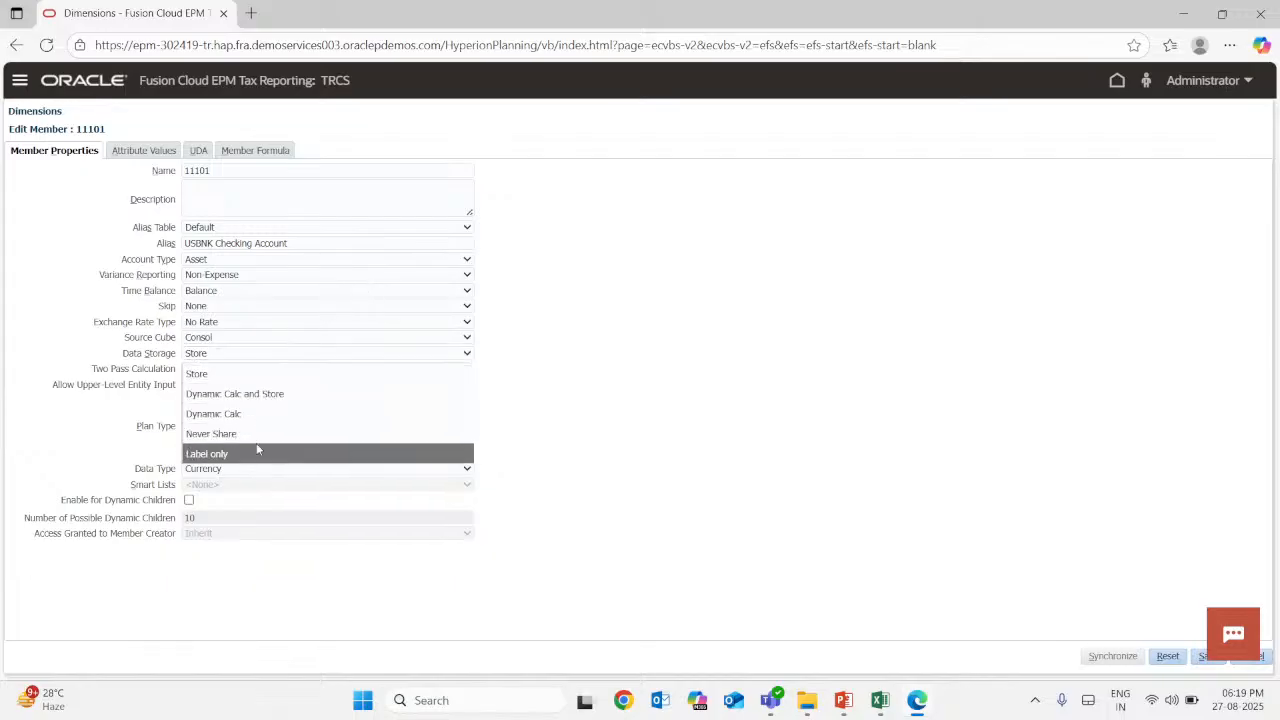
left_click(225, 375)
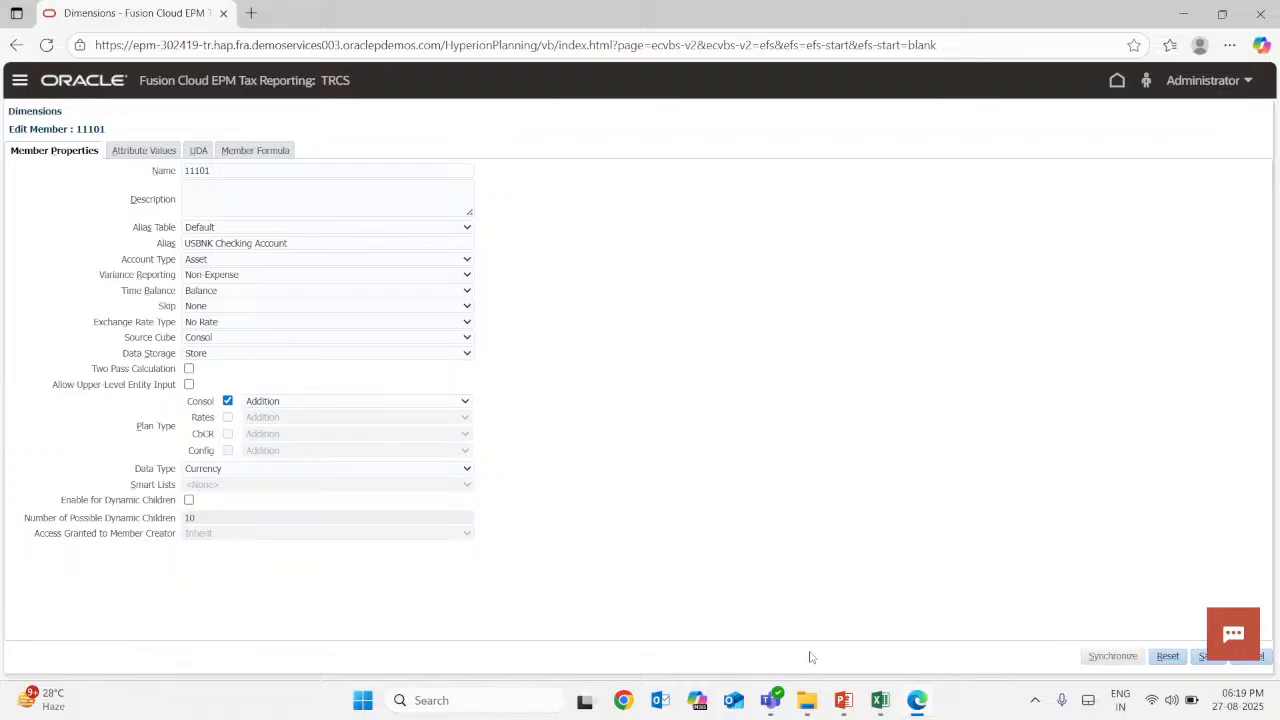
Switch back to Excel and try entering 19000 for Operations' Cash account in cell C8
left_click(898, 704)
left_click(288, 287)
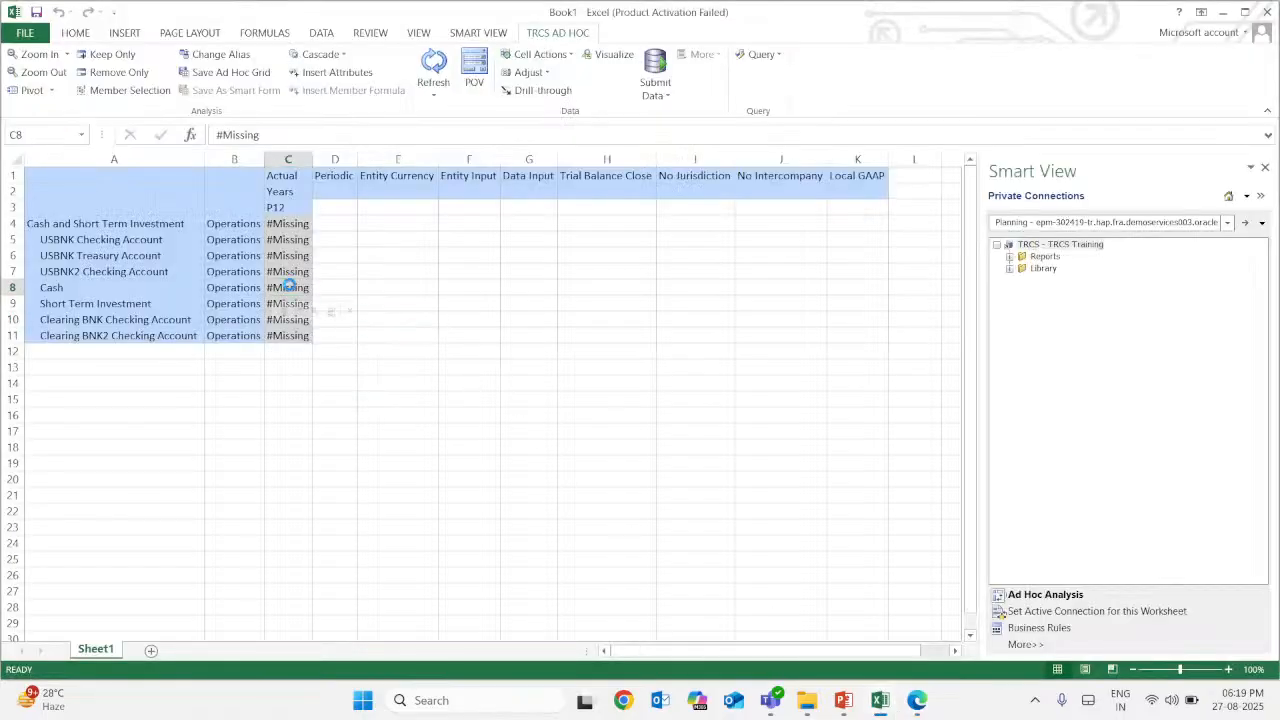
left_click_drag(260, 135, 213, 136)
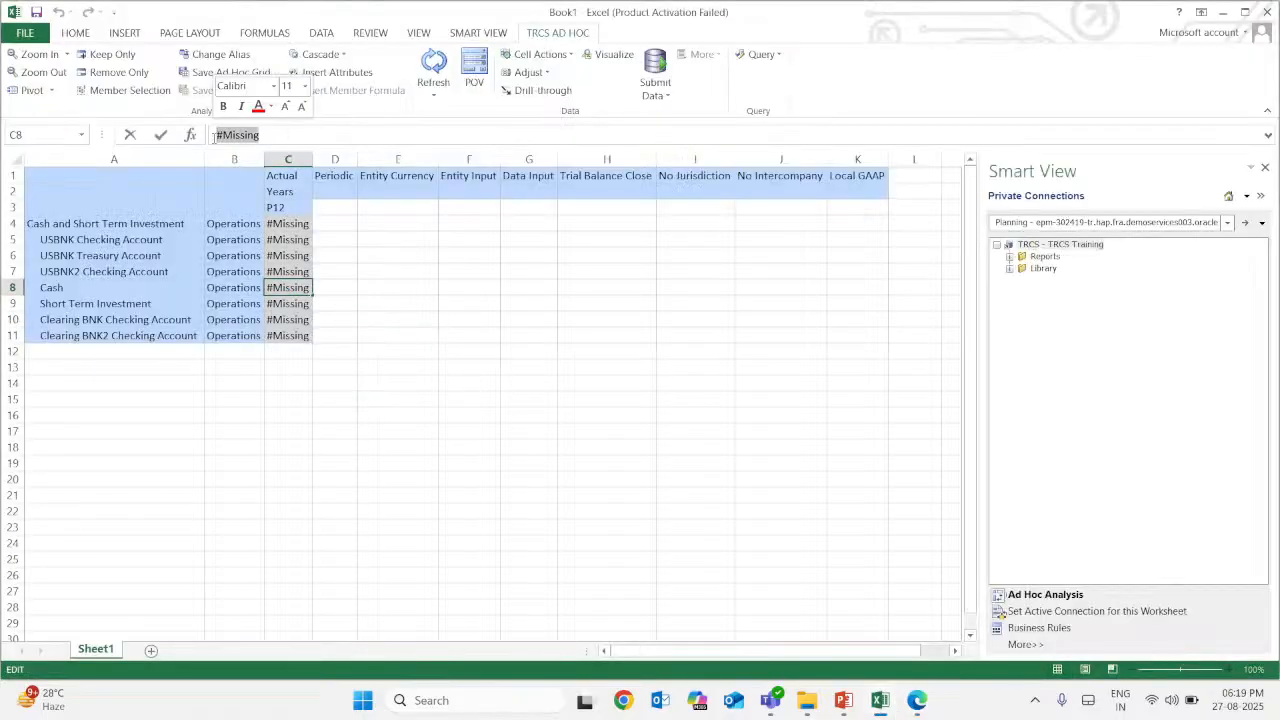
type("19000")
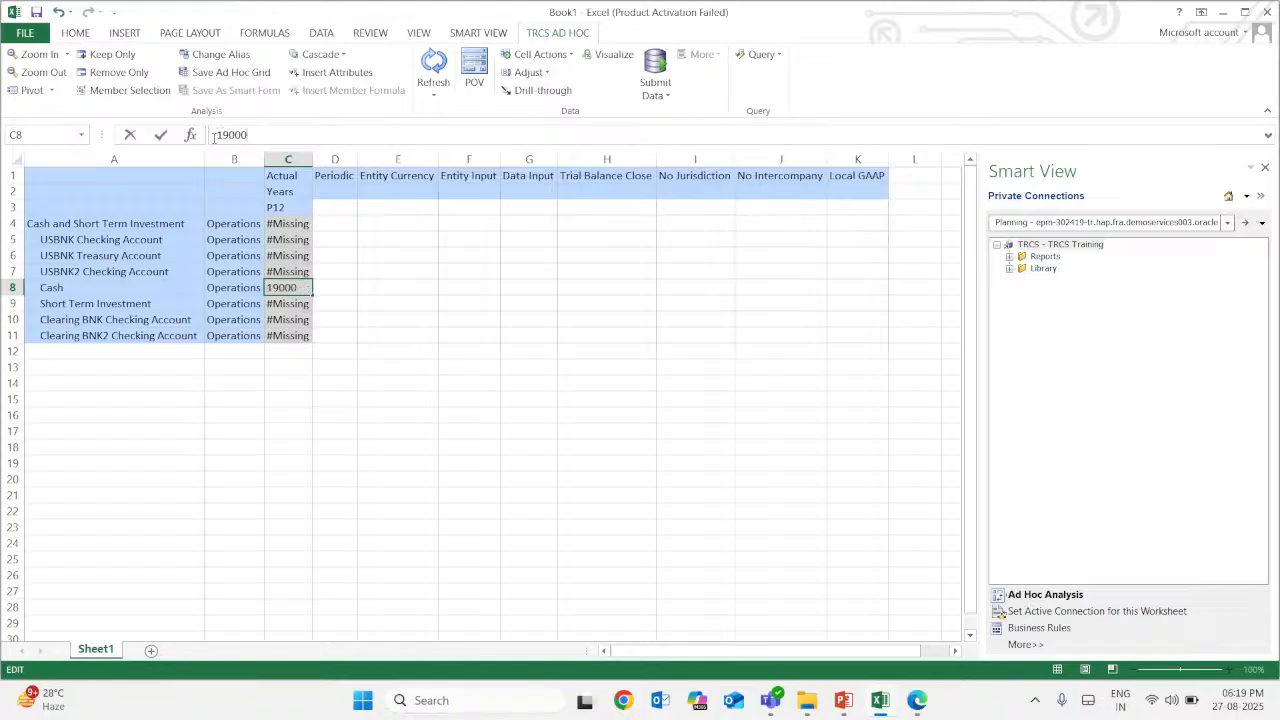
key("Return")
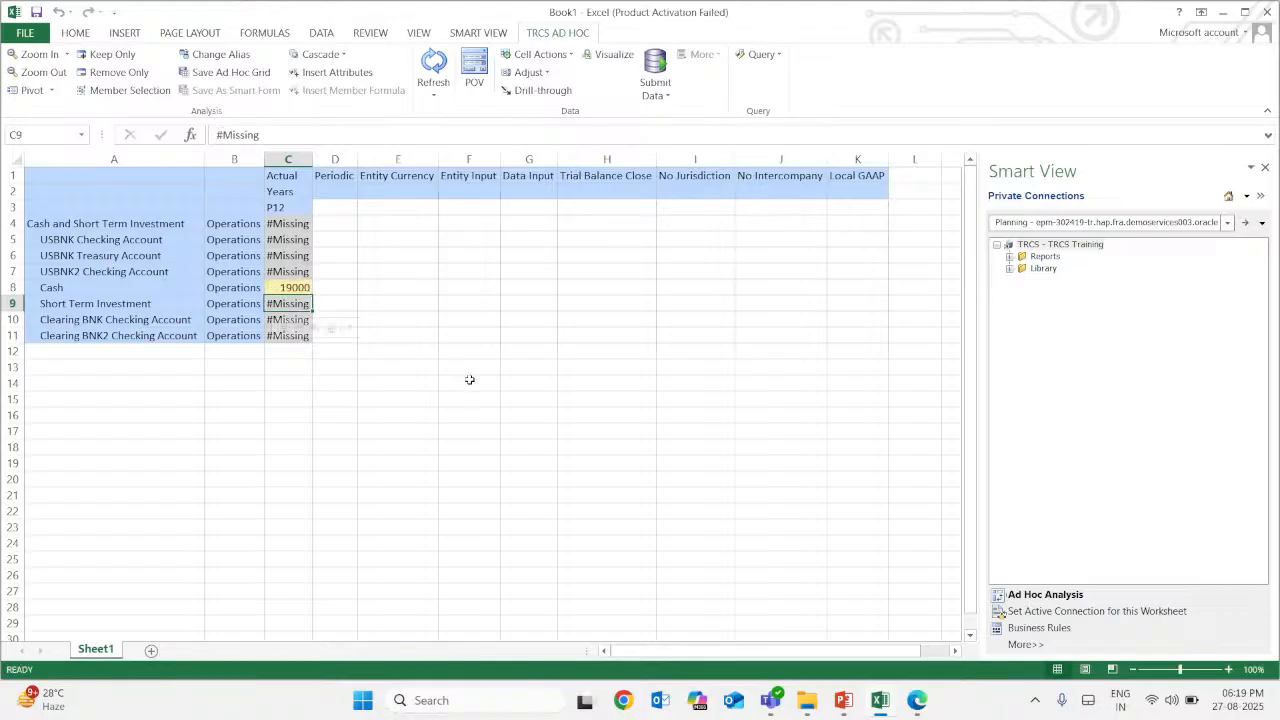
left_click(297, 288)
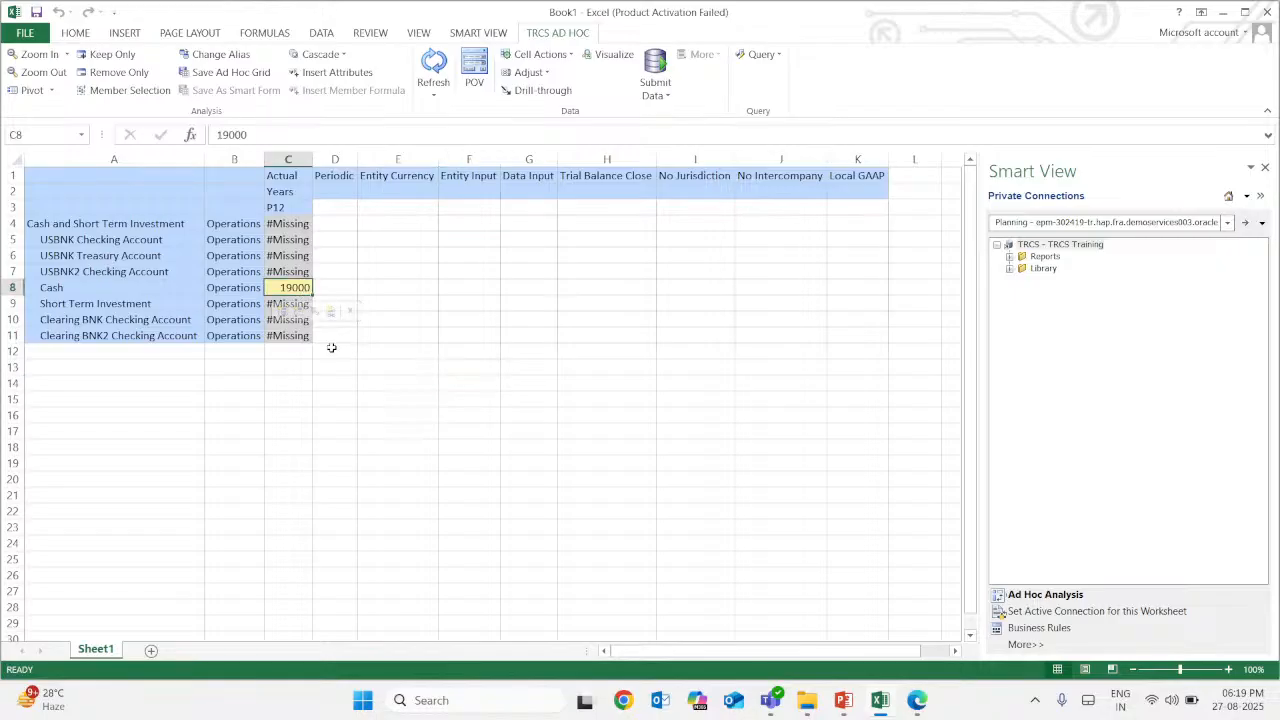
left_click(292, 269)
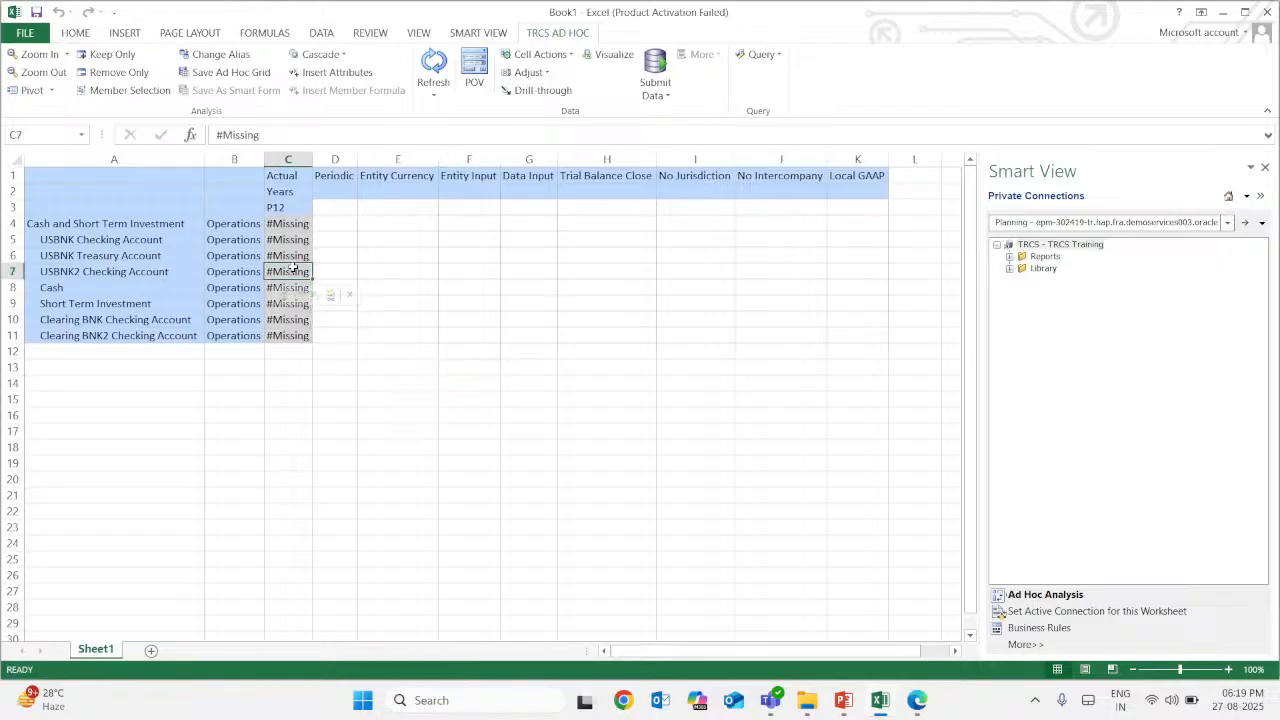
Refresh the ad hoc grid and look through the query options and the TRCS Training connection's available actions
left_click(394, 268)
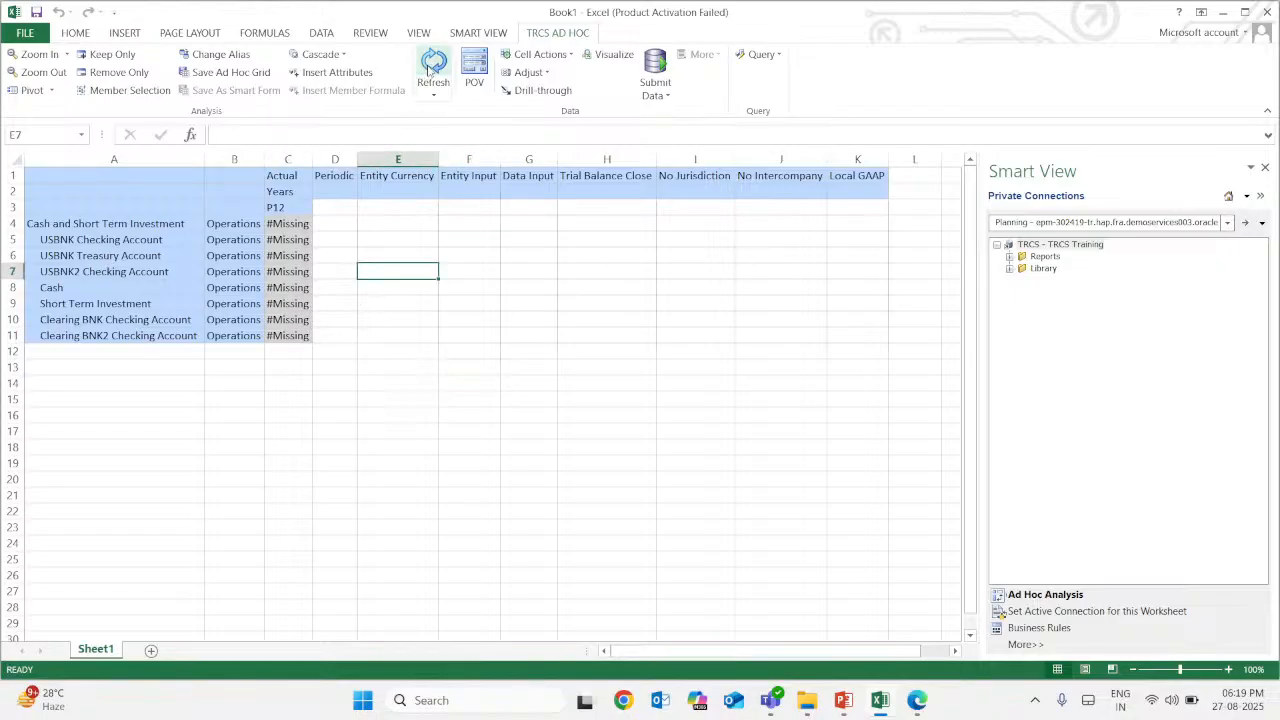
left_click(432, 66)
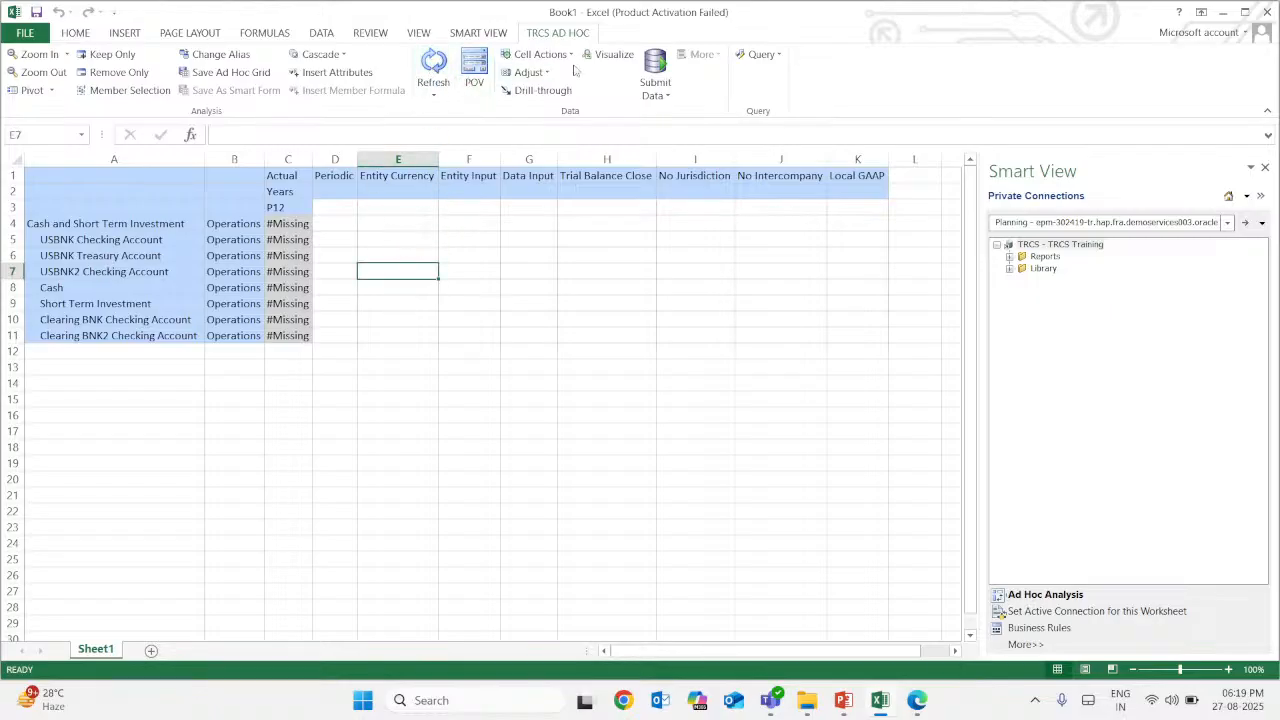
left_click(760, 54)
left_click(760, 54)
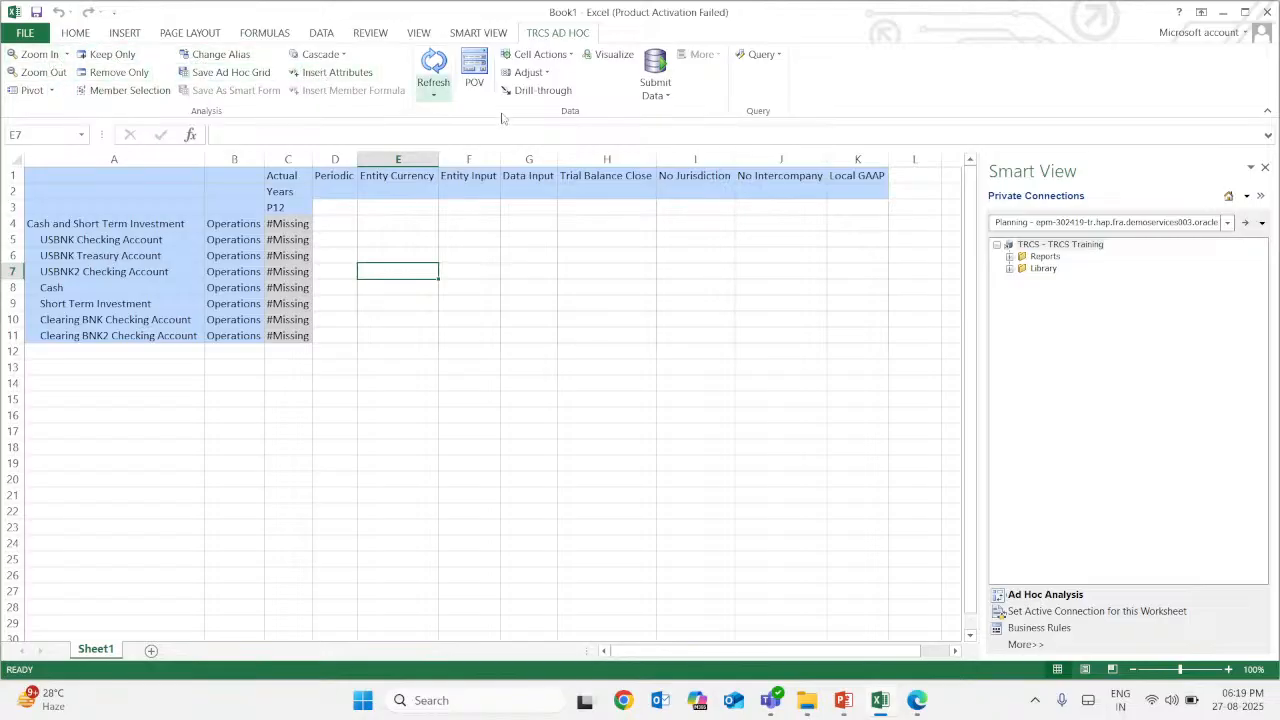
left_click(1025, 644)
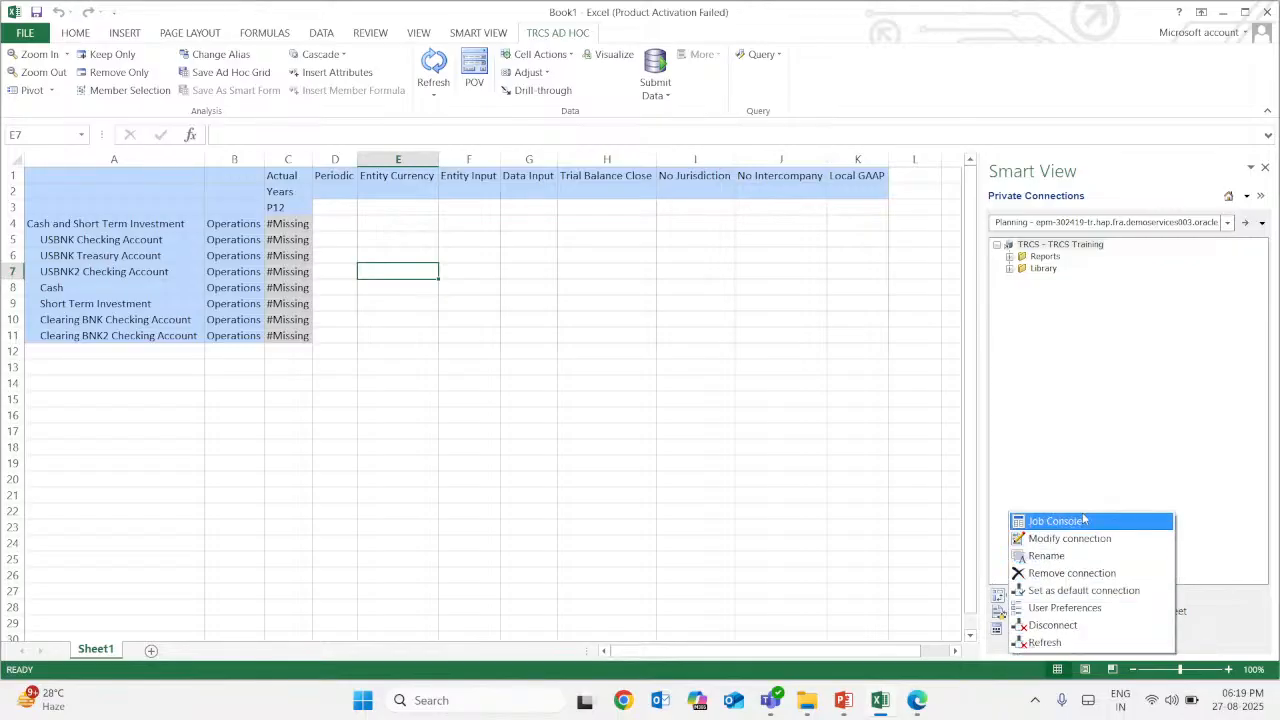
left_click(1165, 360)
left_click(1244, 196)
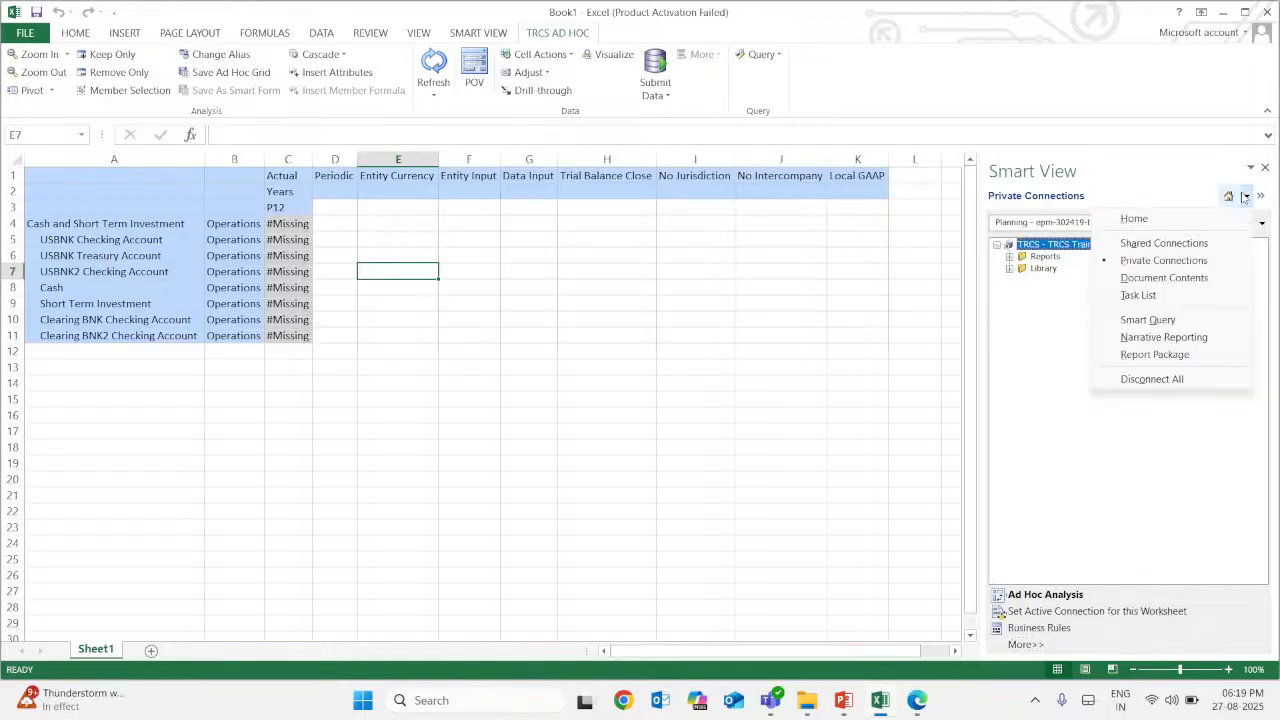
left_click(1083, 358)
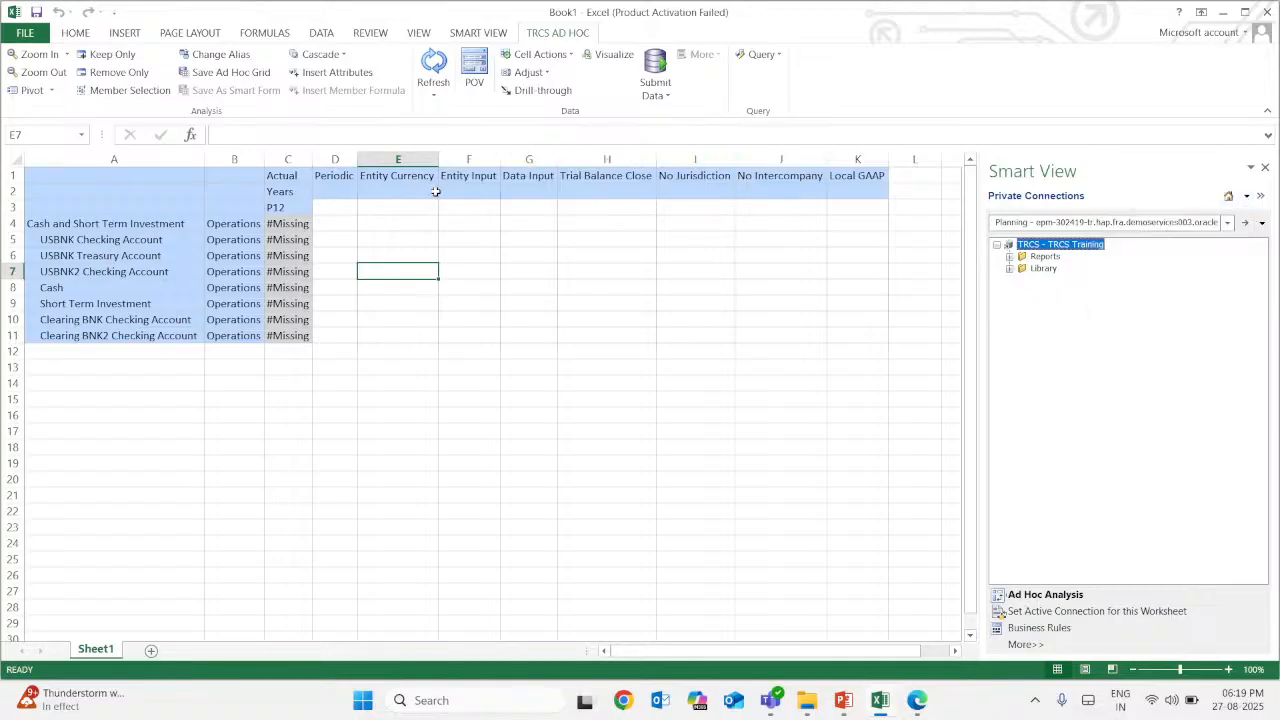
left_click(299, 193)
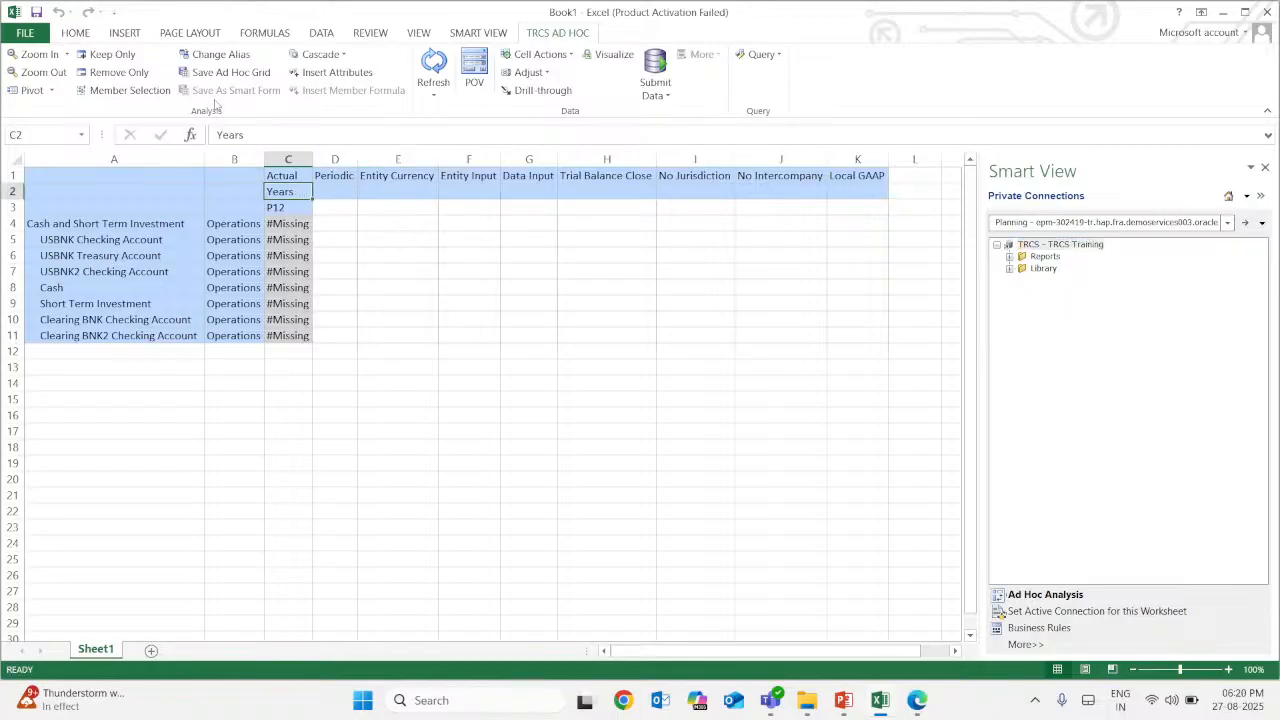
left_click(119, 90)
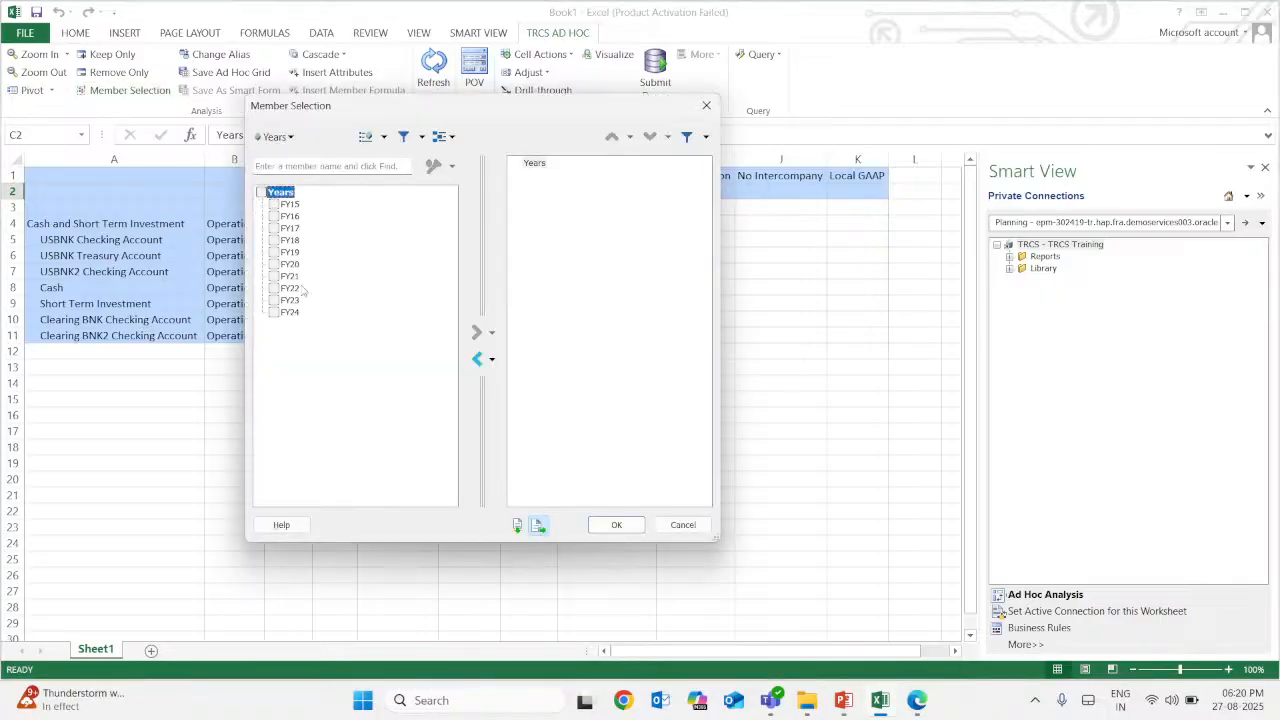
left_click(706, 105)
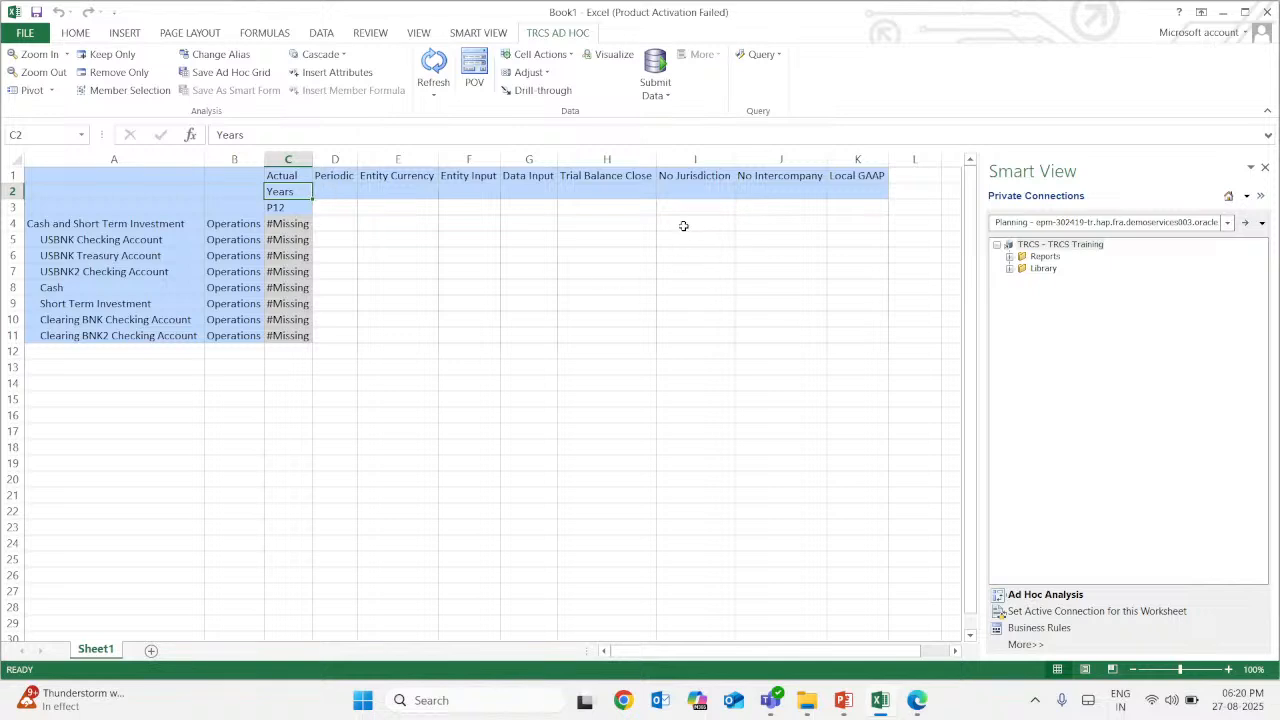
left_click(292, 177)
left_click(384, 181)
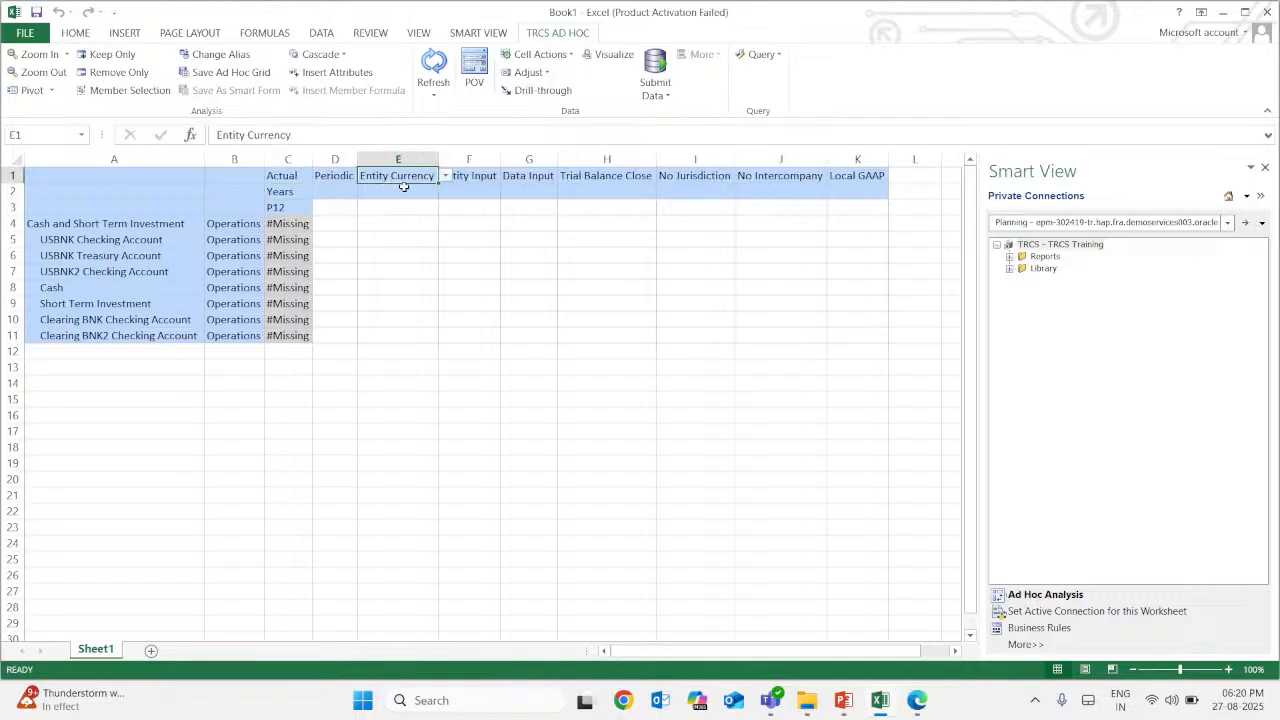
left_click(283, 194)
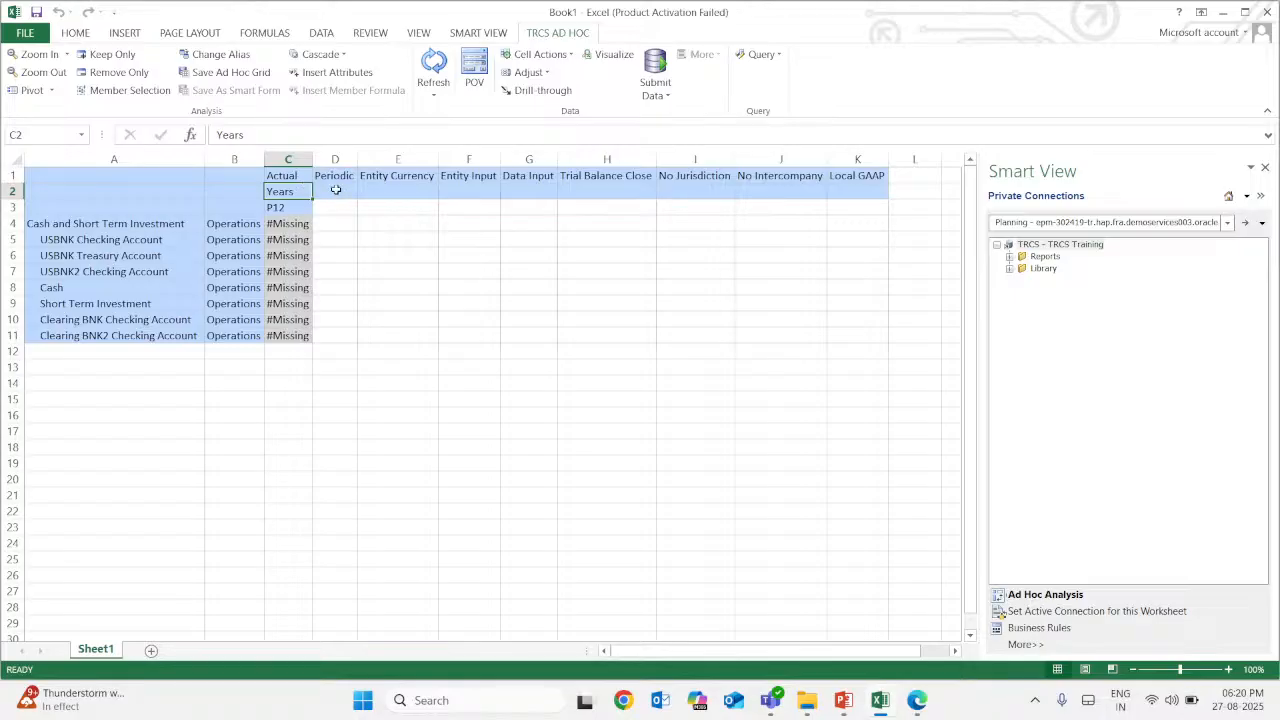
left_click(333, 192)
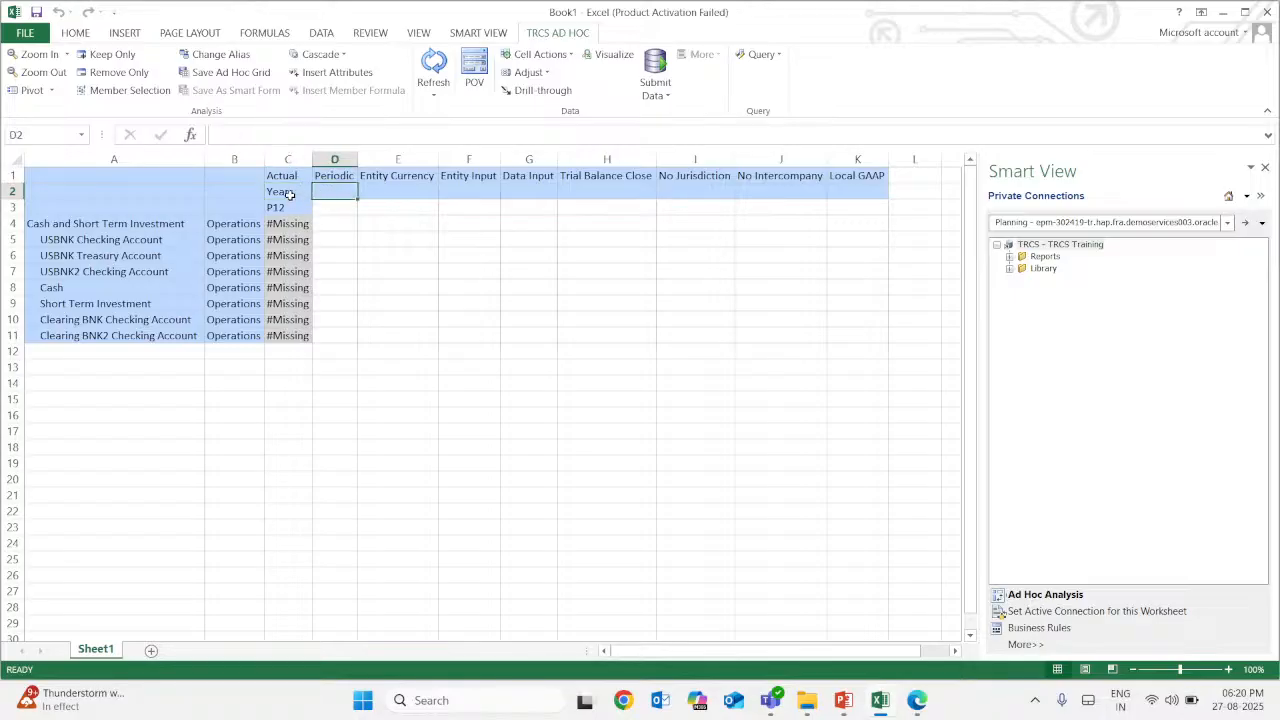
Replace the Years member in cell C2 with FY20 through Member Selection and refresh the ad hoc grid
left_click(286, 191)
left_click(135, 90)
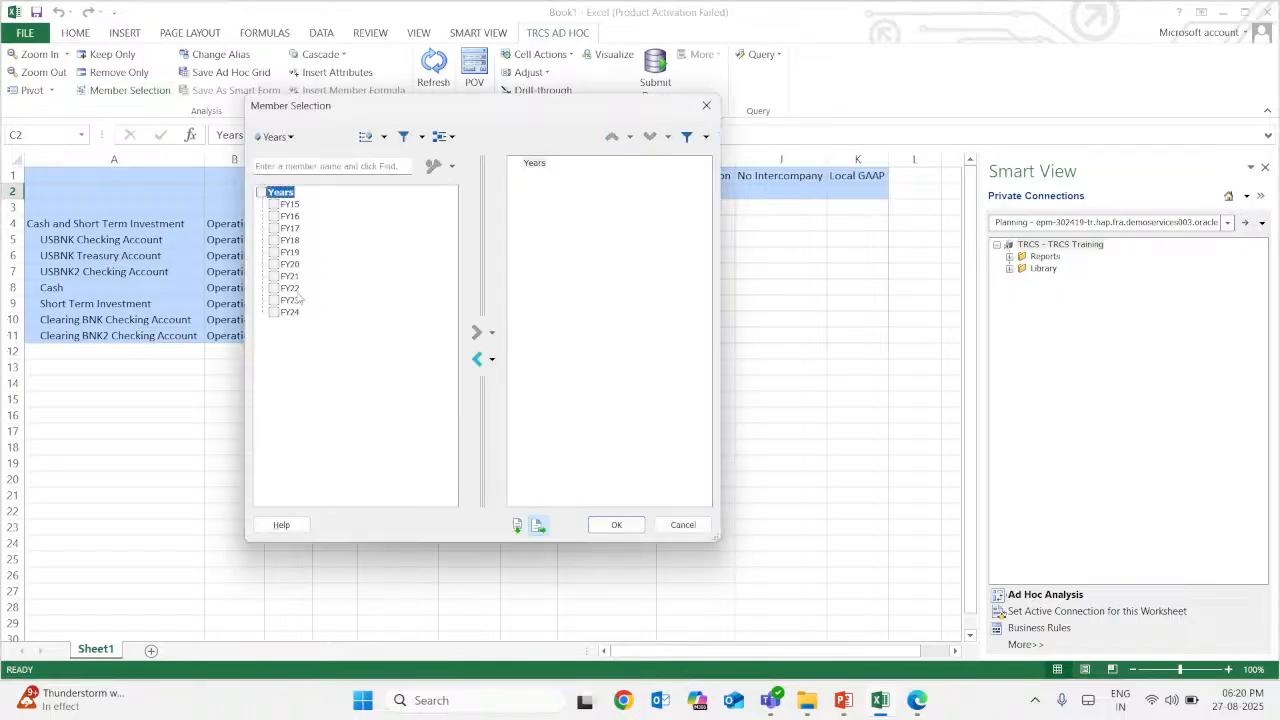
left_click(284, 264)
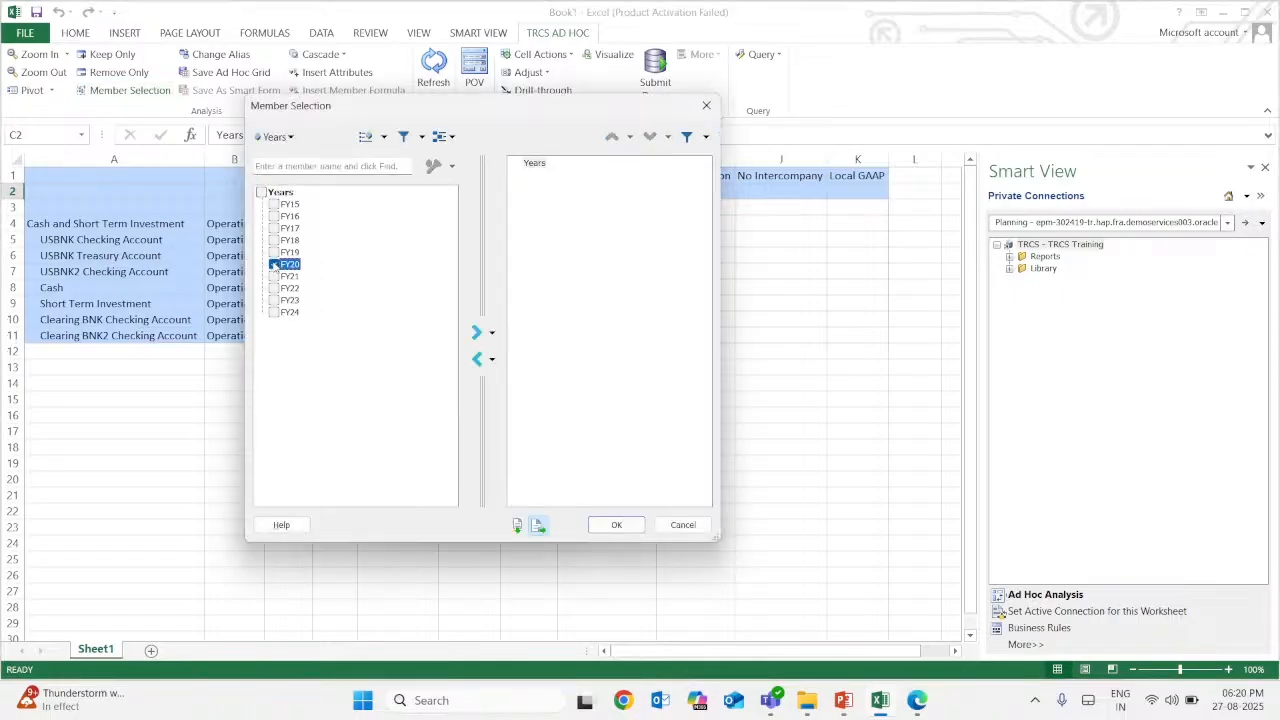
left_click(476, 332)
left_click(534, 162)
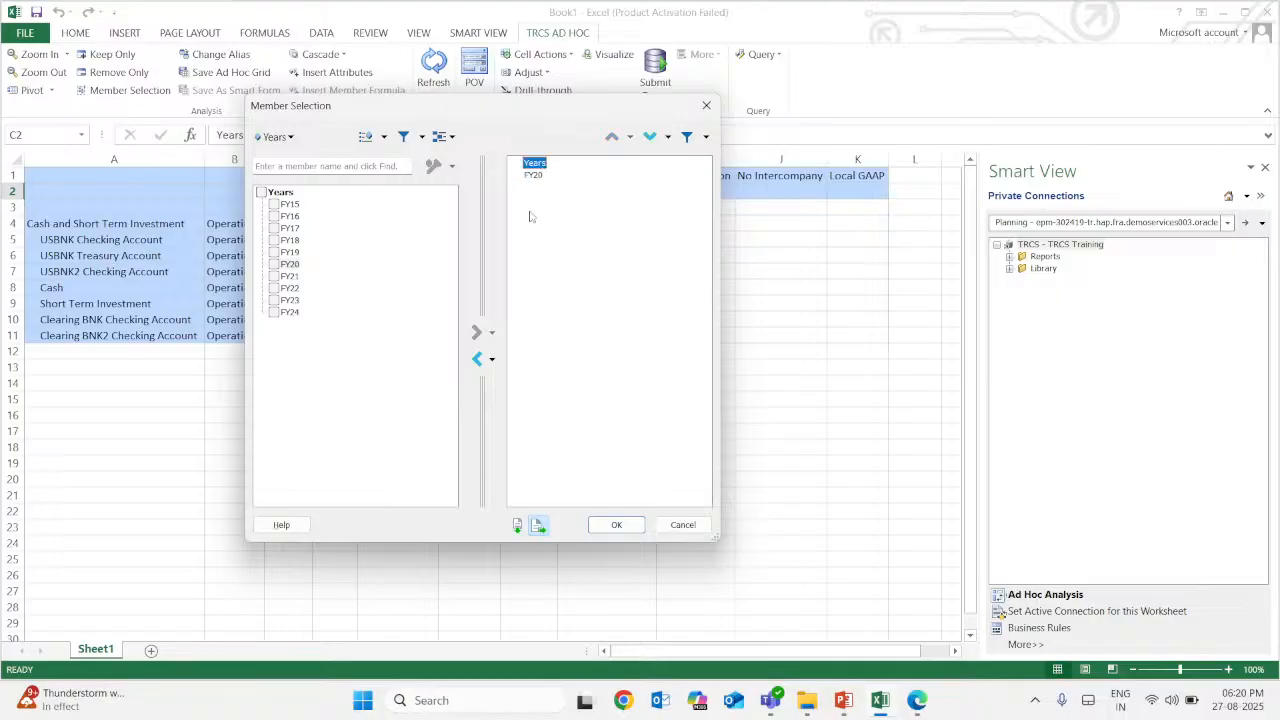
left_click(477, 359)
left_click(614, 524)
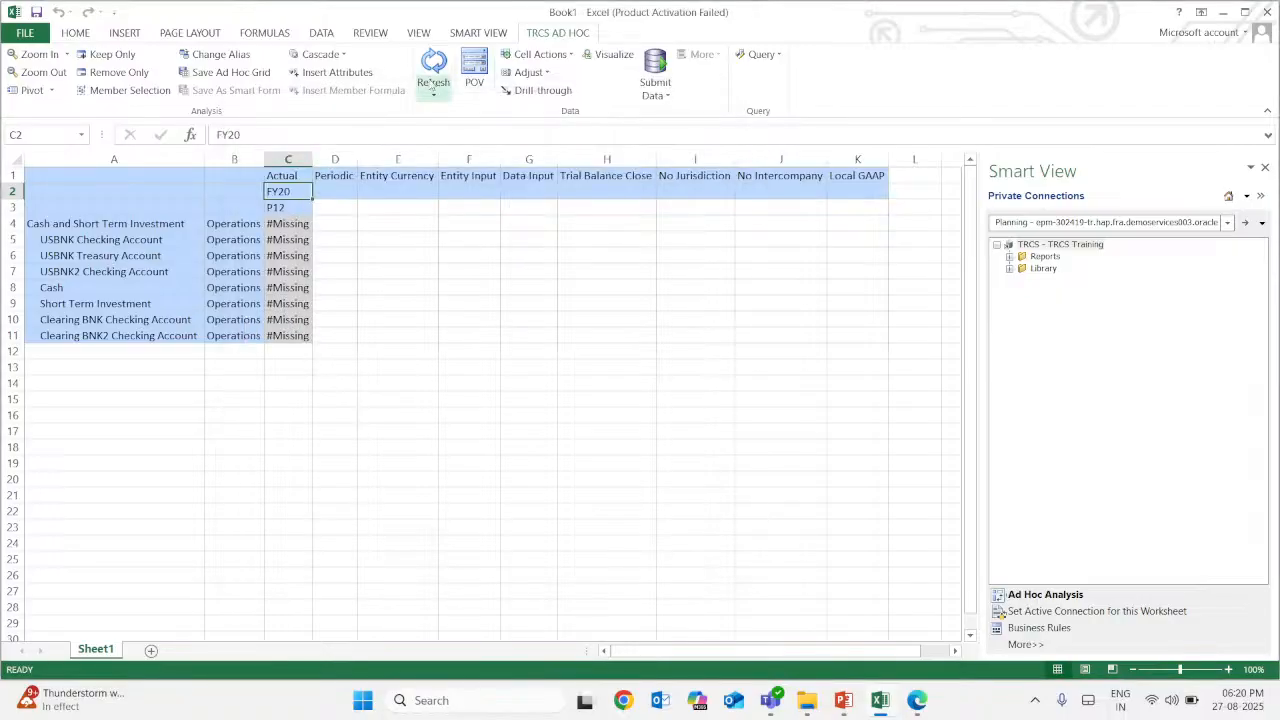
left_click(433, 68)
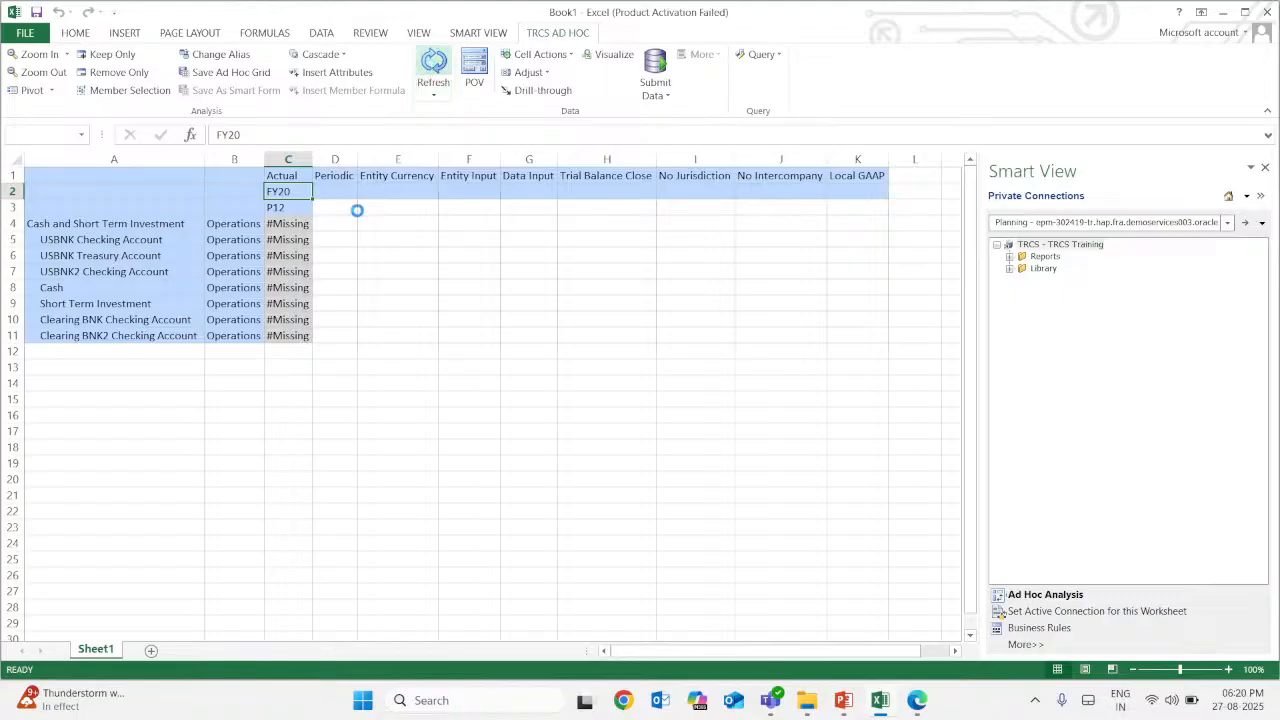
Examine the Operations cash account cells from C5 to C11 under FY20 P12
left_click(296, 242)
left_click(300, 336)
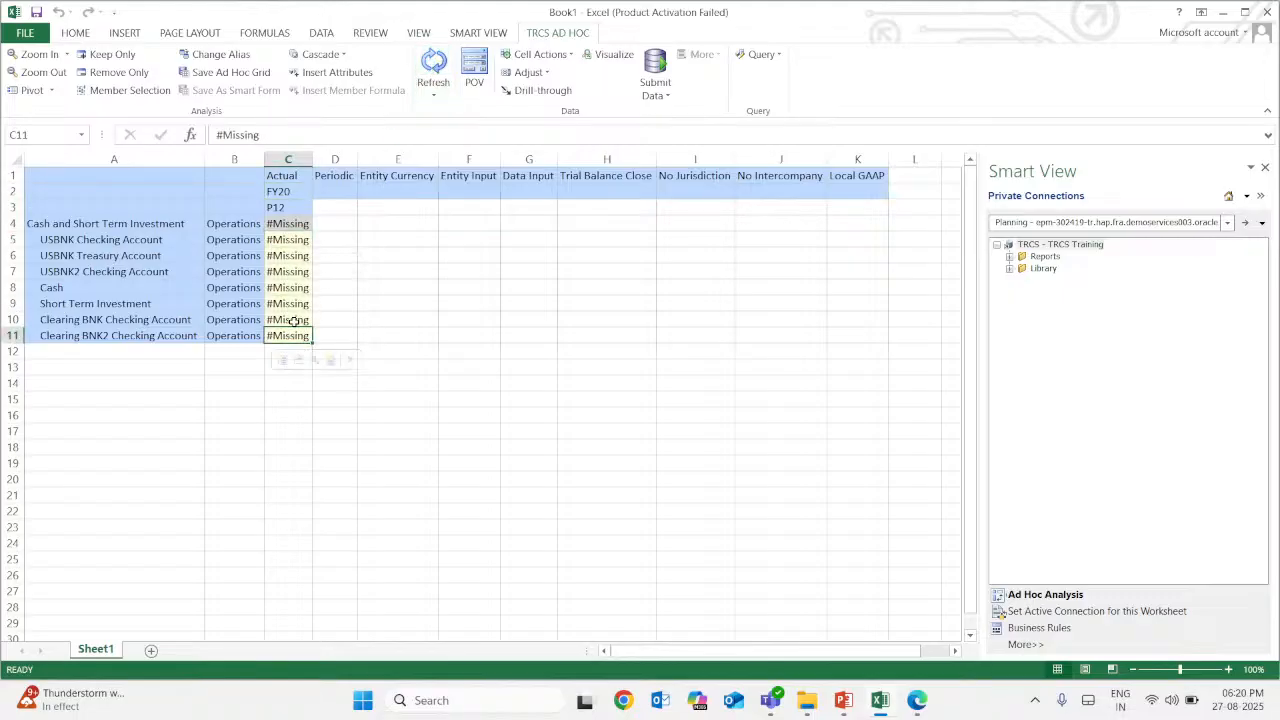
left_click(290, 303)
left_click(288, 253)
left_click(288, 245)
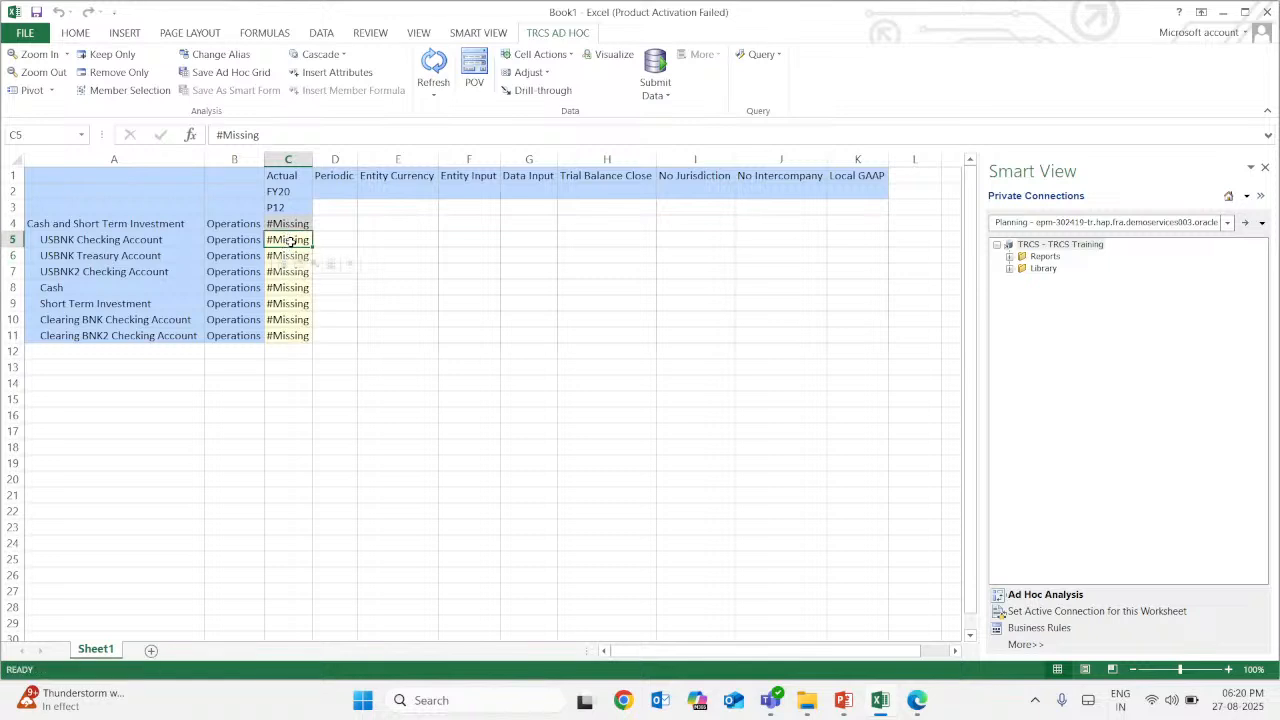
scroll(365, 319, "up", 1, "ctrl")
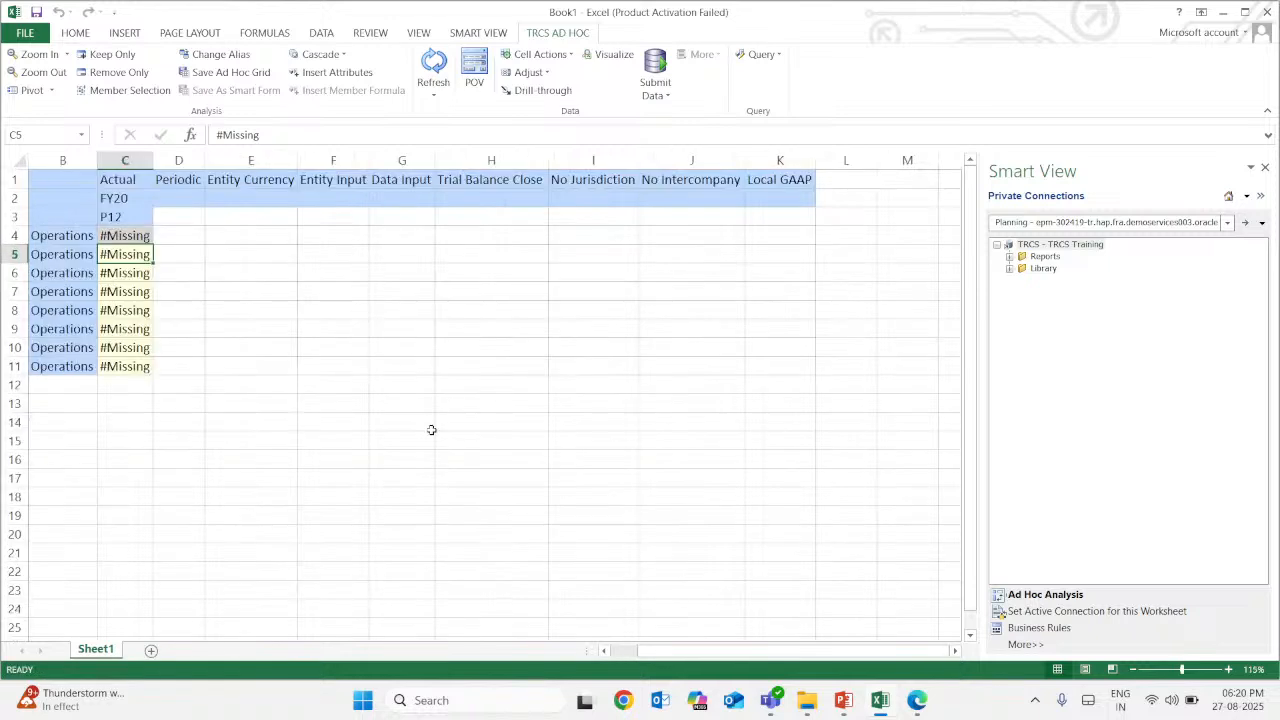
left_click_drag(645, 650, 638, 660)
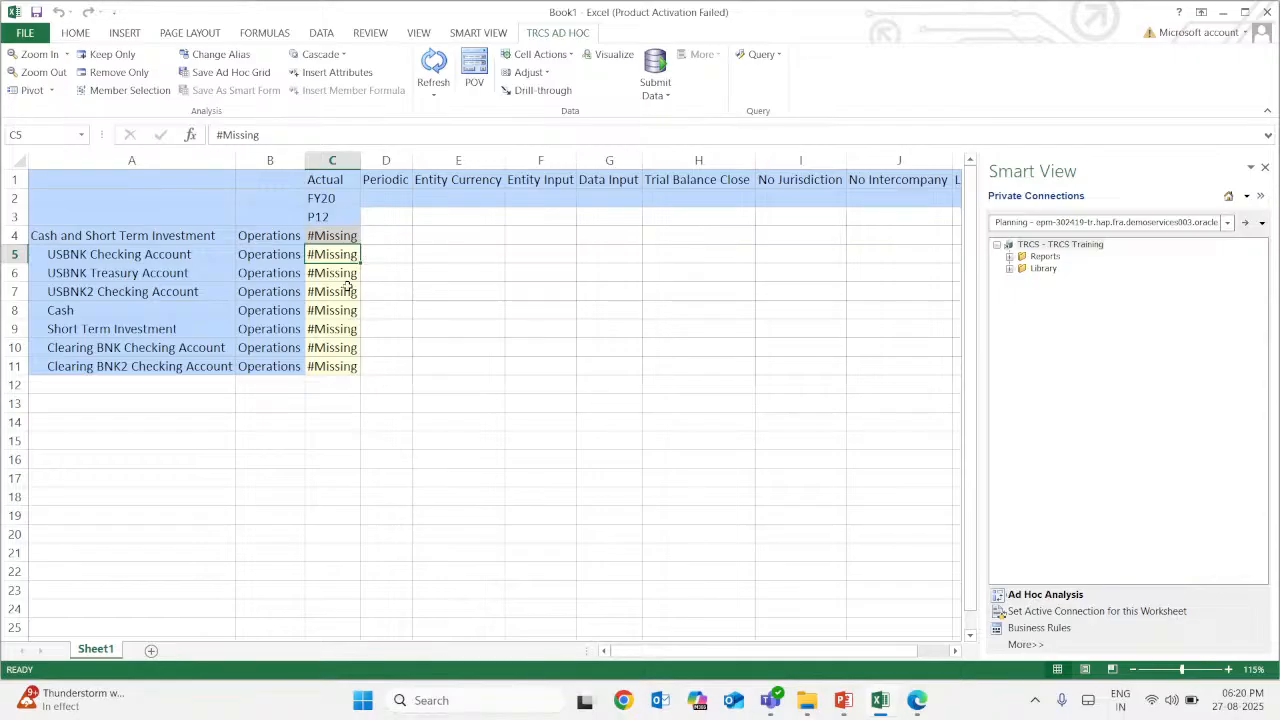
Copy the P12 period header from C3 into D3 and refresh the grid to add a second data column
left_click(338, 217)
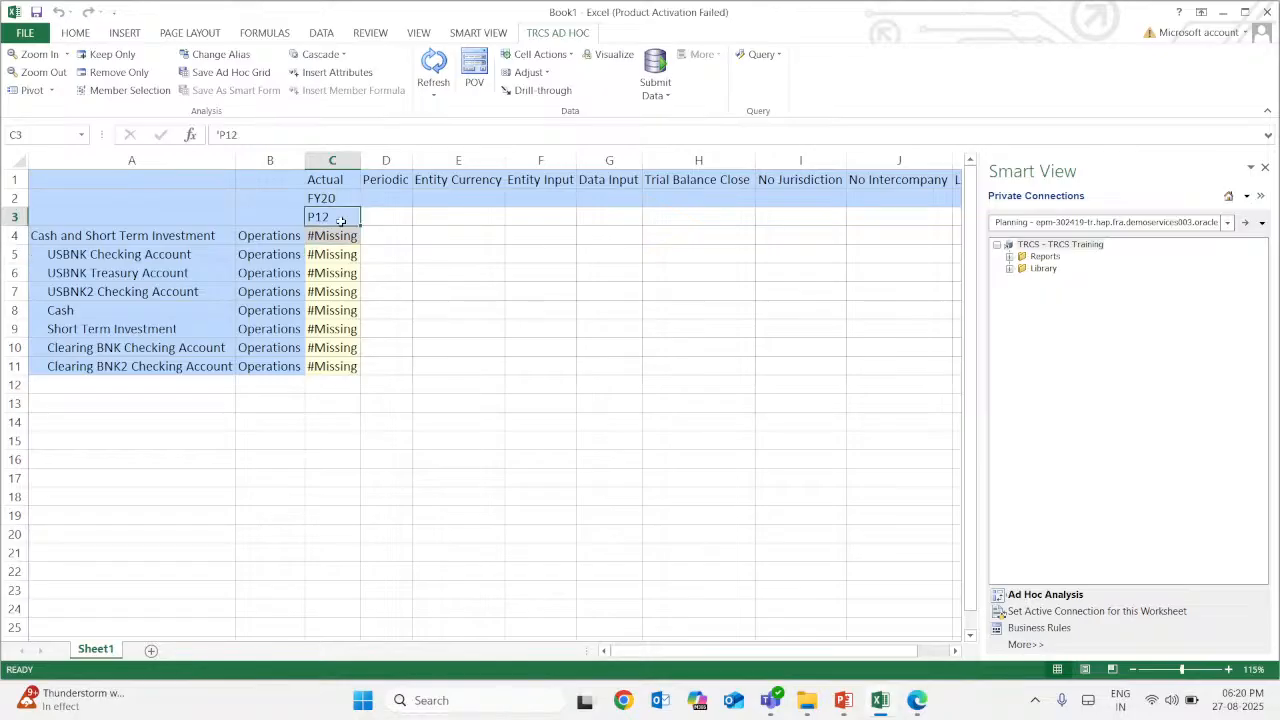
right_click(349, 218)
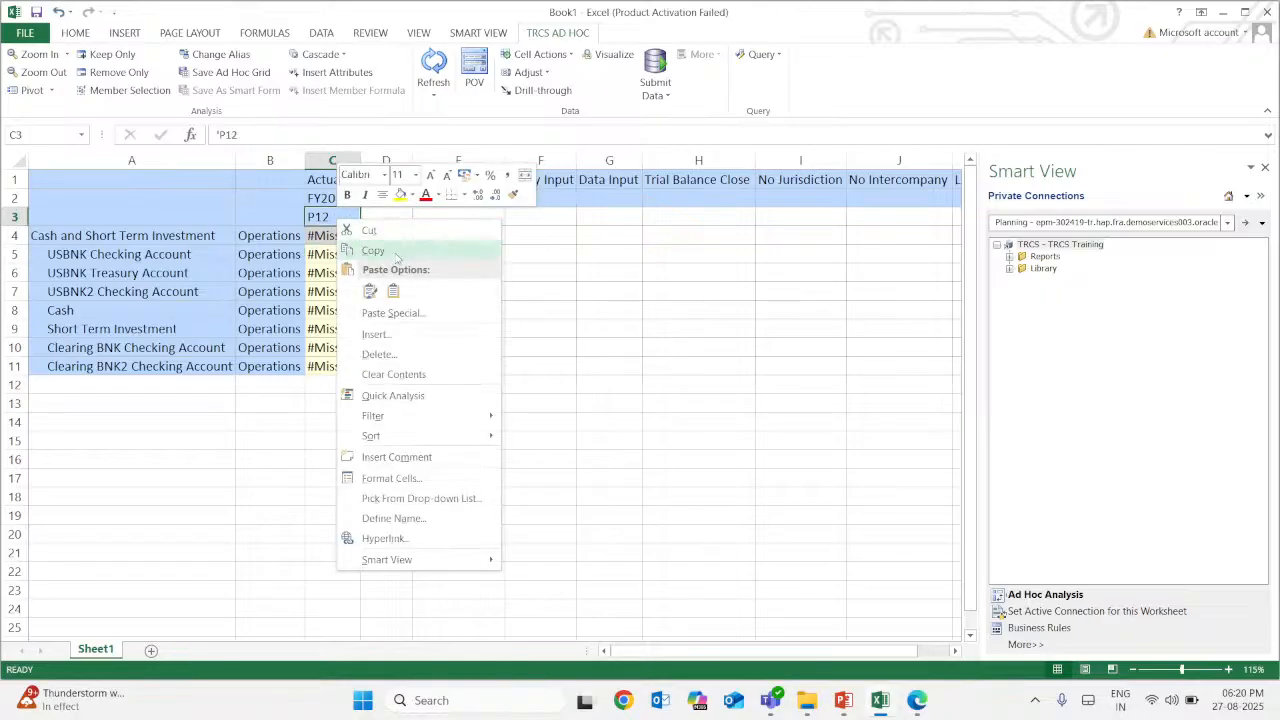
left_click(372, 249)
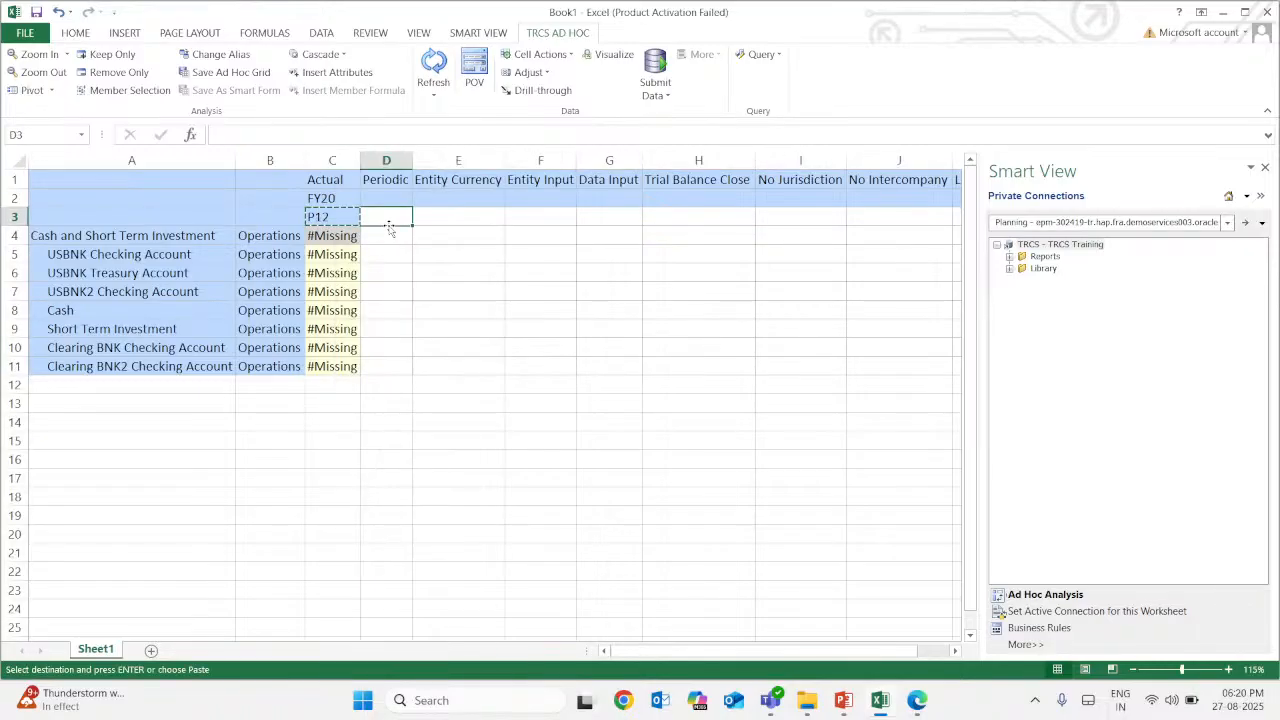
key("ctrl+v")
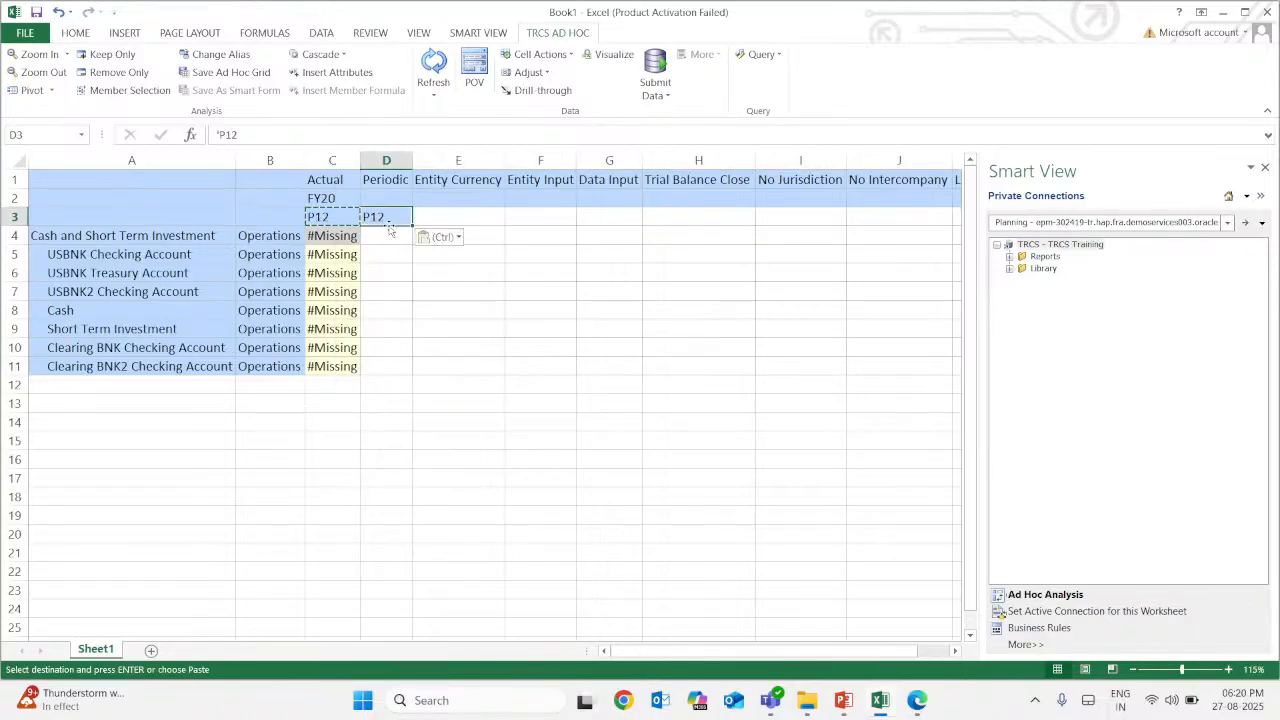
left_click(425, 405)
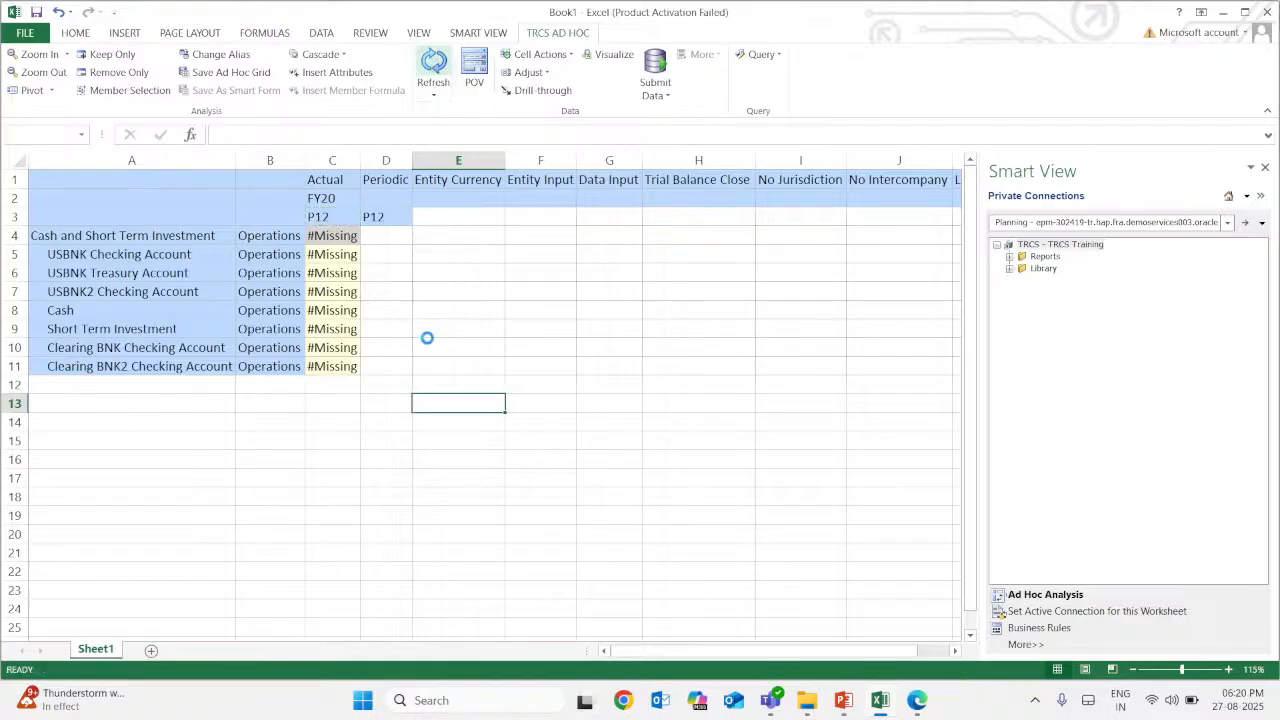
Replace the period in D3 with P6 from YearTotal using Member Selection
left_click(386, 215)
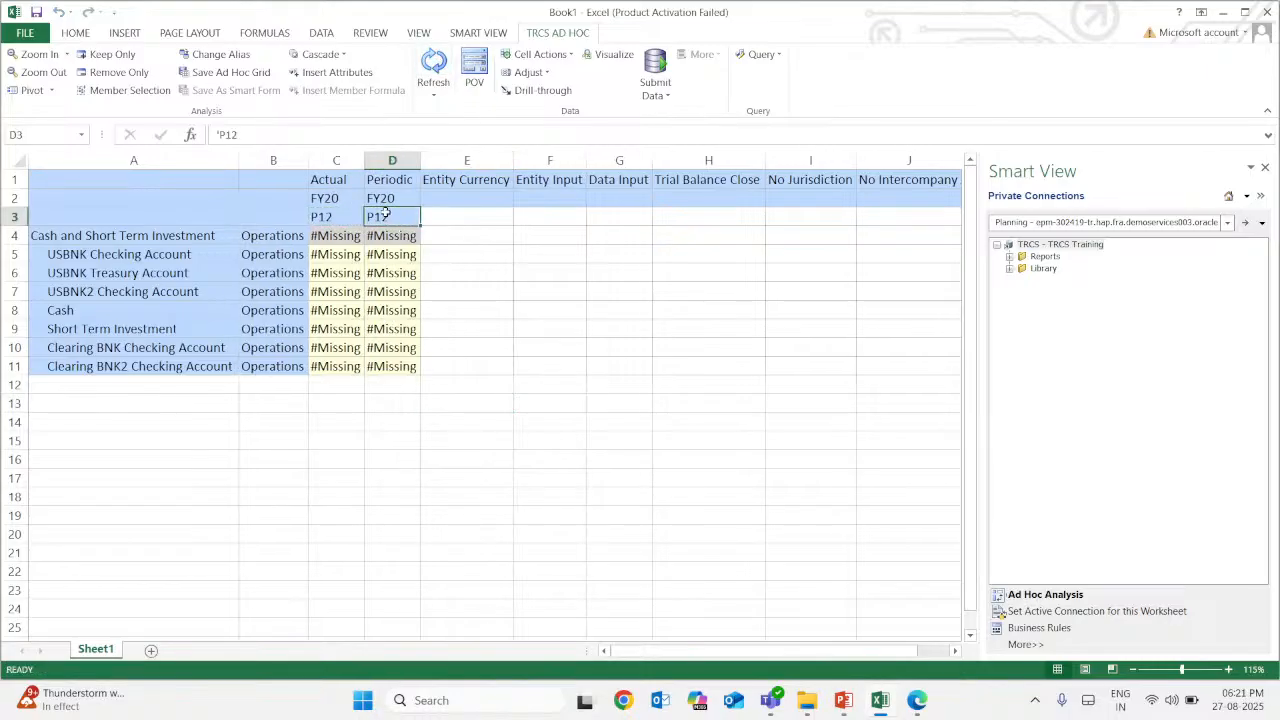
left_click(152, 90)
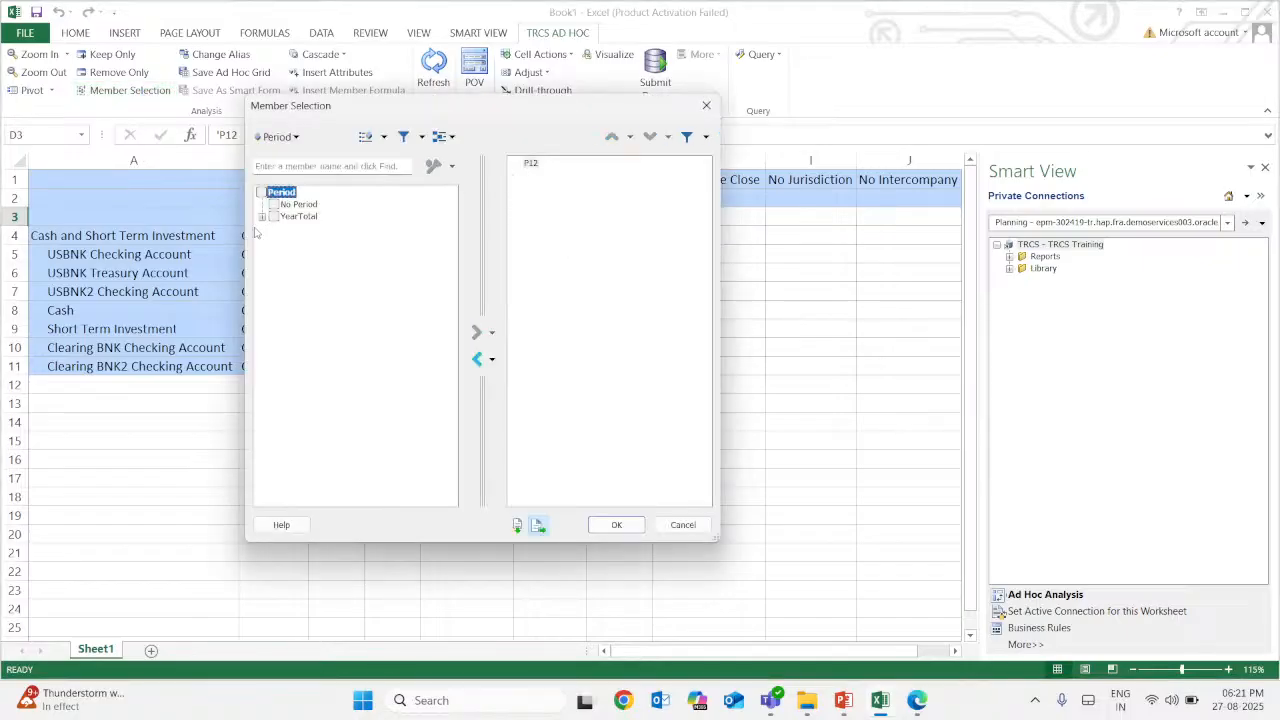
left_click(261, 216)
left_click(477, 359)
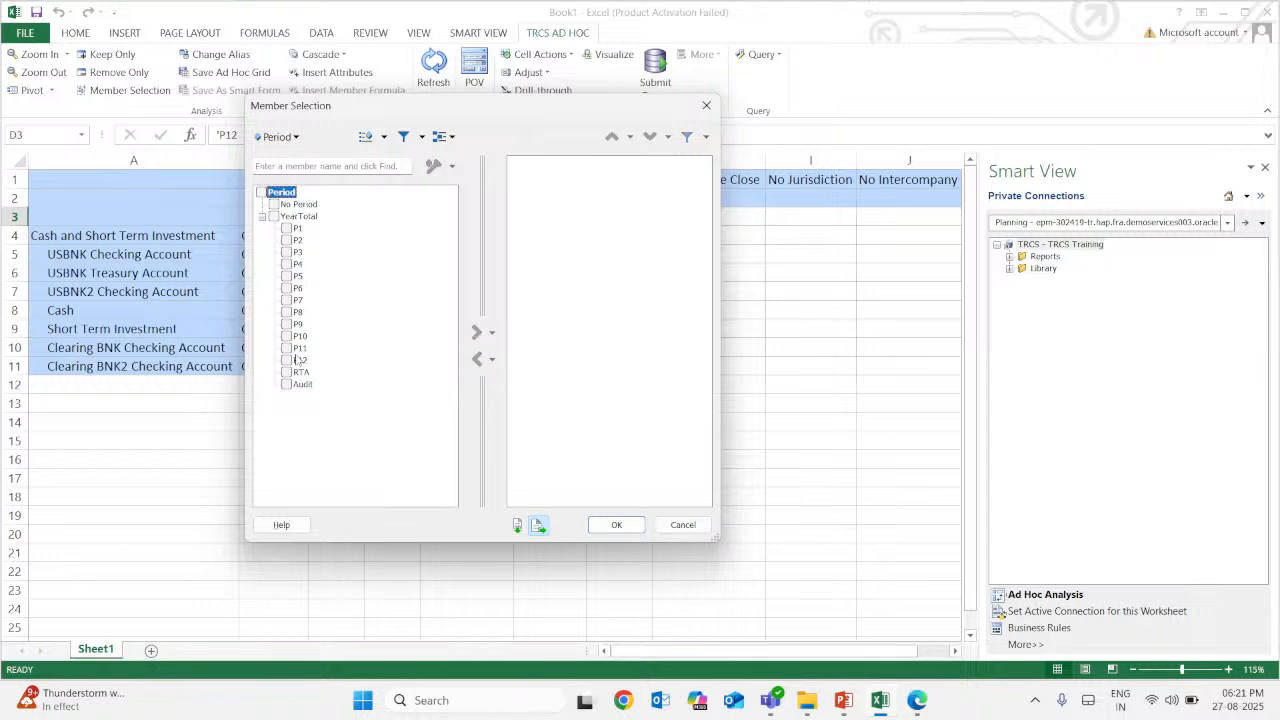
left_click(297, 288)
left_click(477, 332)
left_click(616, 524)
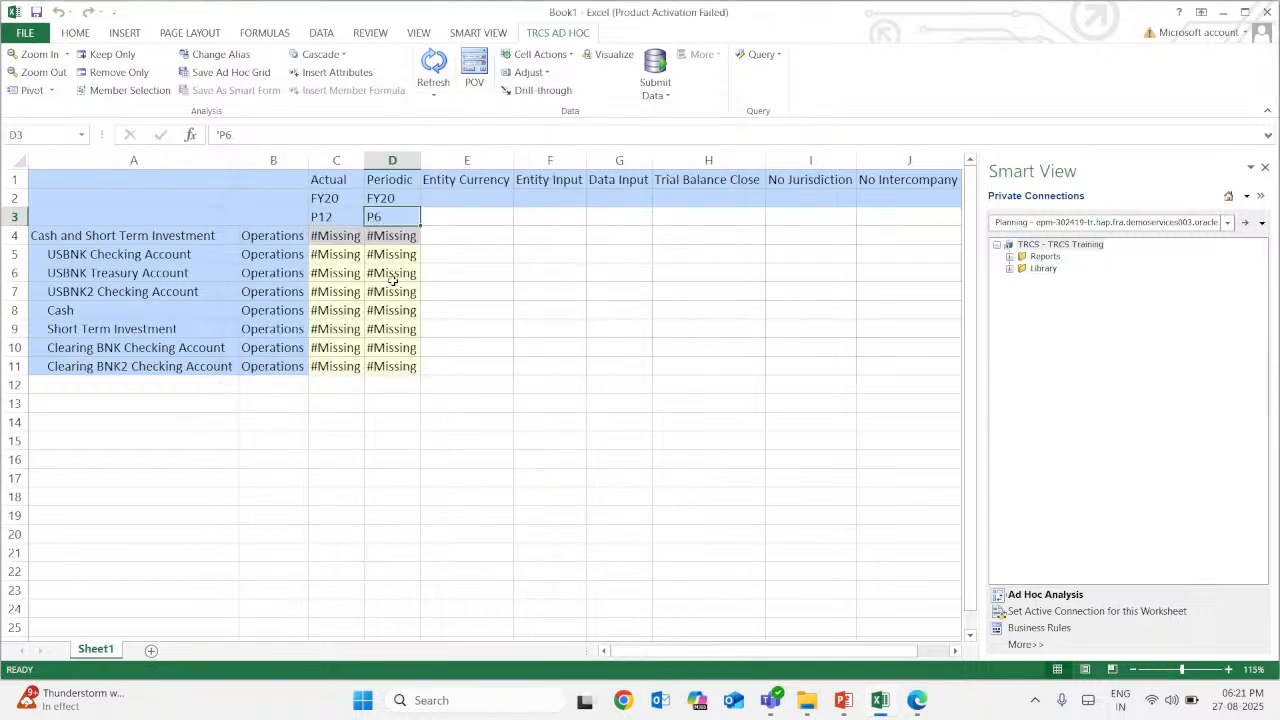
left_click(392, 421)
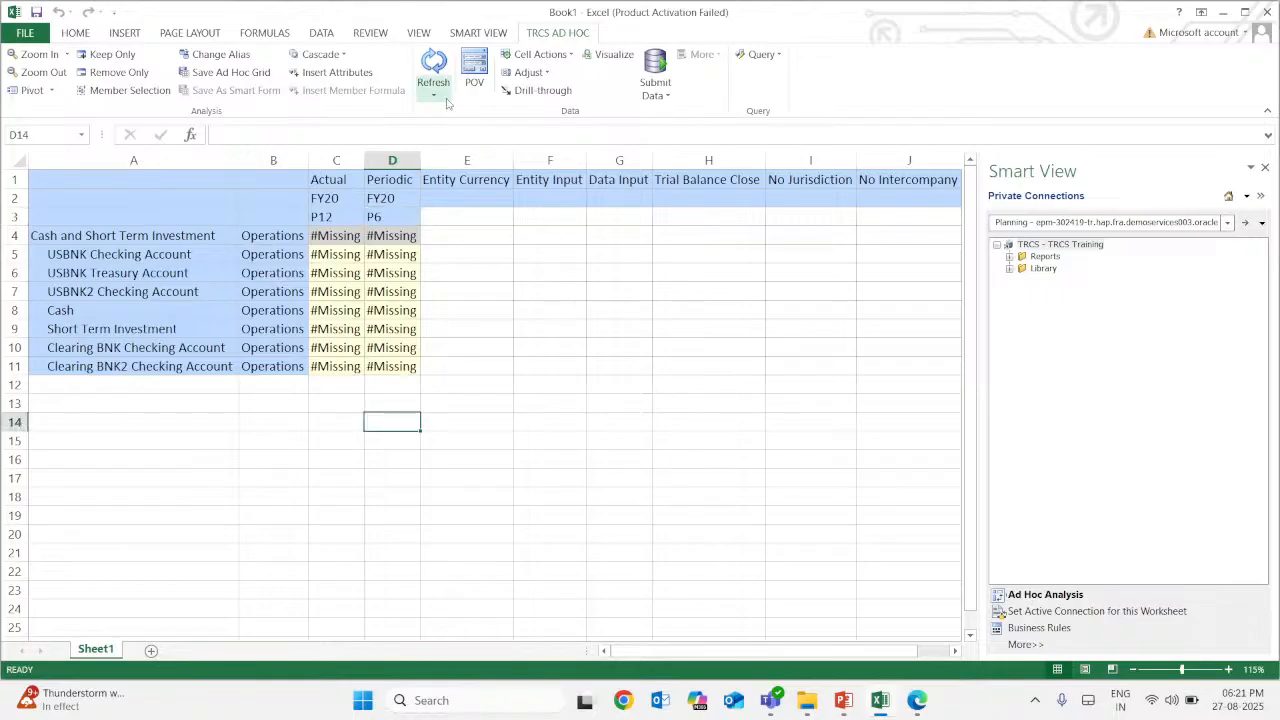
Enter 10000, 20000 and 30000 in the P12 column for USBNK Checking, USBNK Treasury and USBNK2 Checking (C5 to C7)
left_click(343, 256)
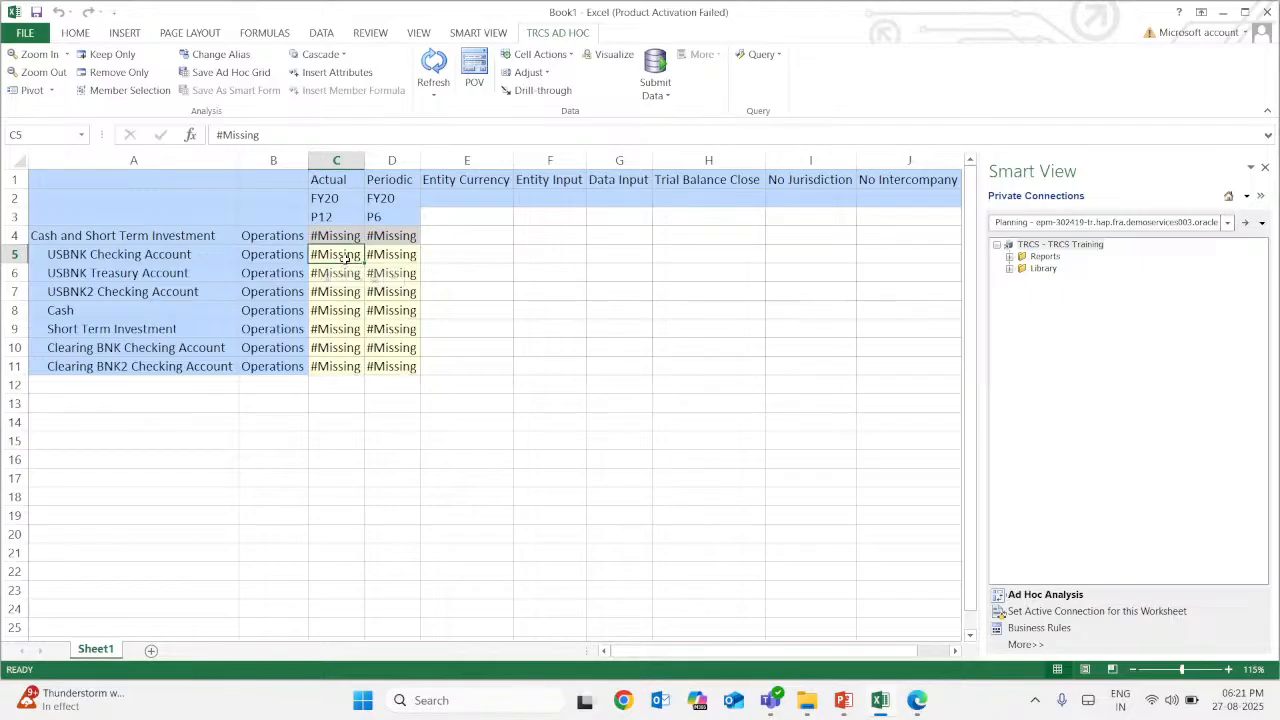
double_click(287, 136)
type("w")
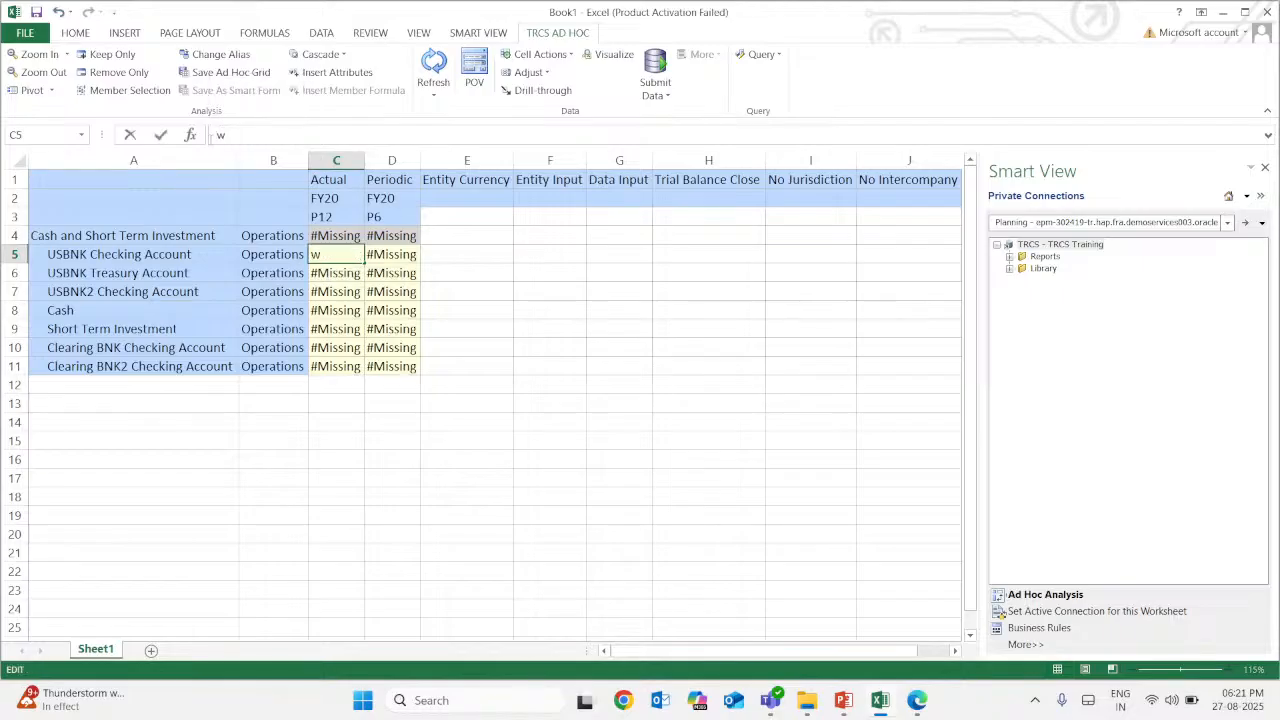
type("1000")
key("BackSpace")
key("BackSpace")
key("BackSpace")
key("BackSpace")
type("100")
key("Return")
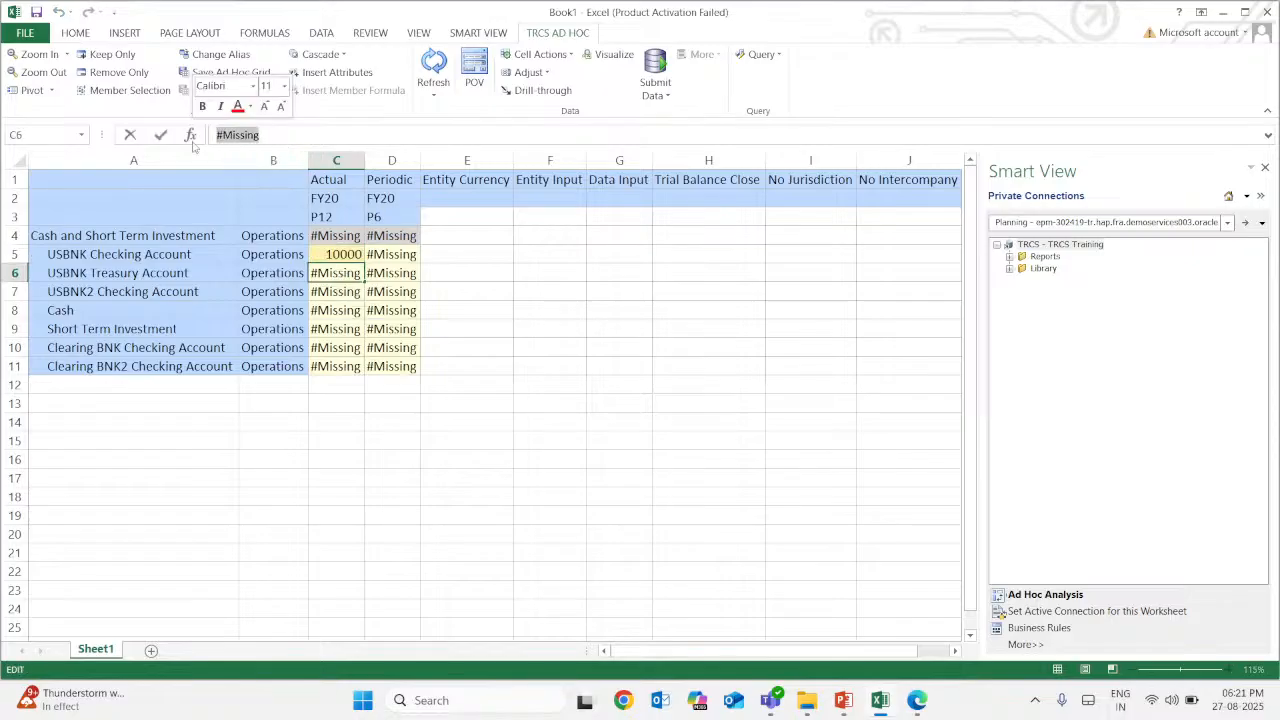
type("20000")
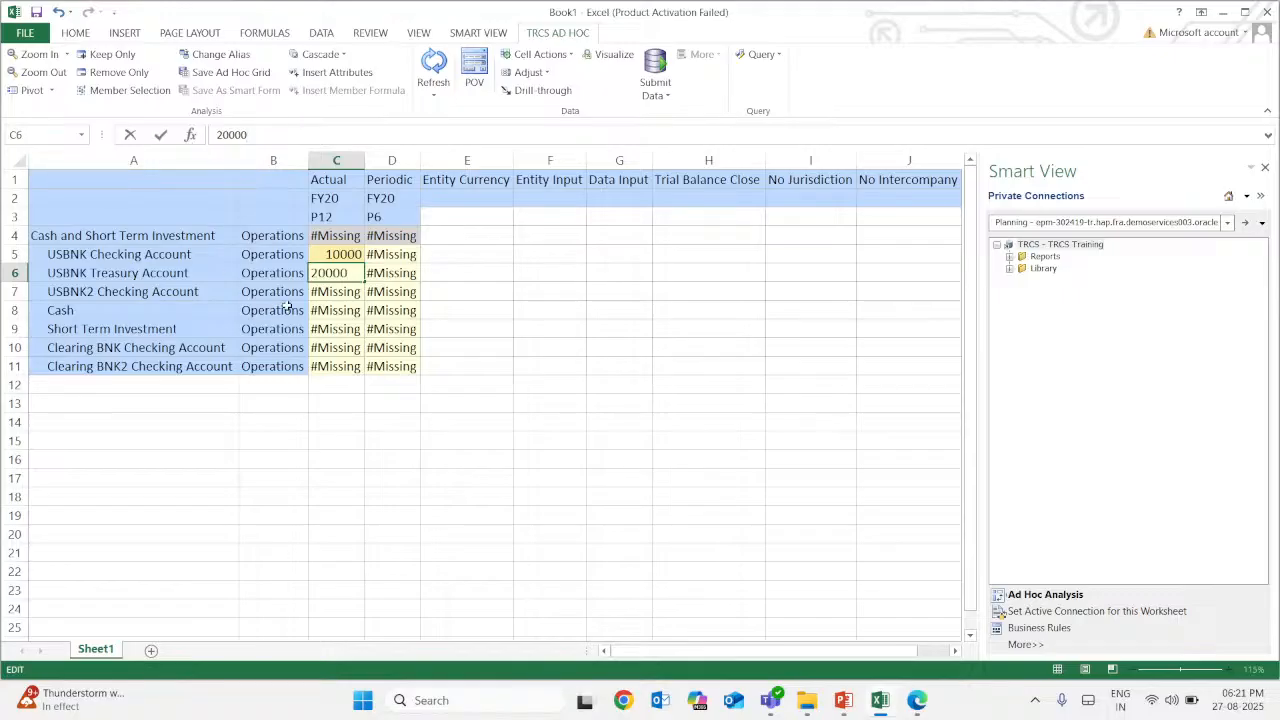
key("Return")
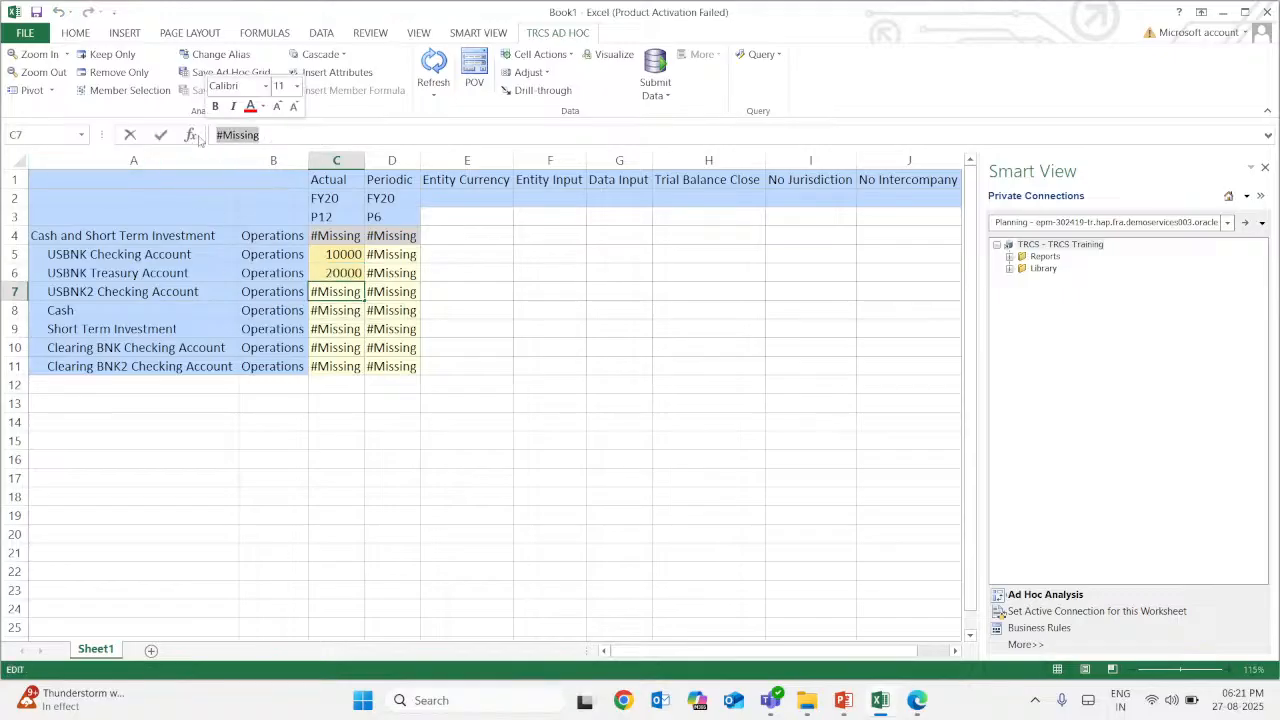
type("30000")
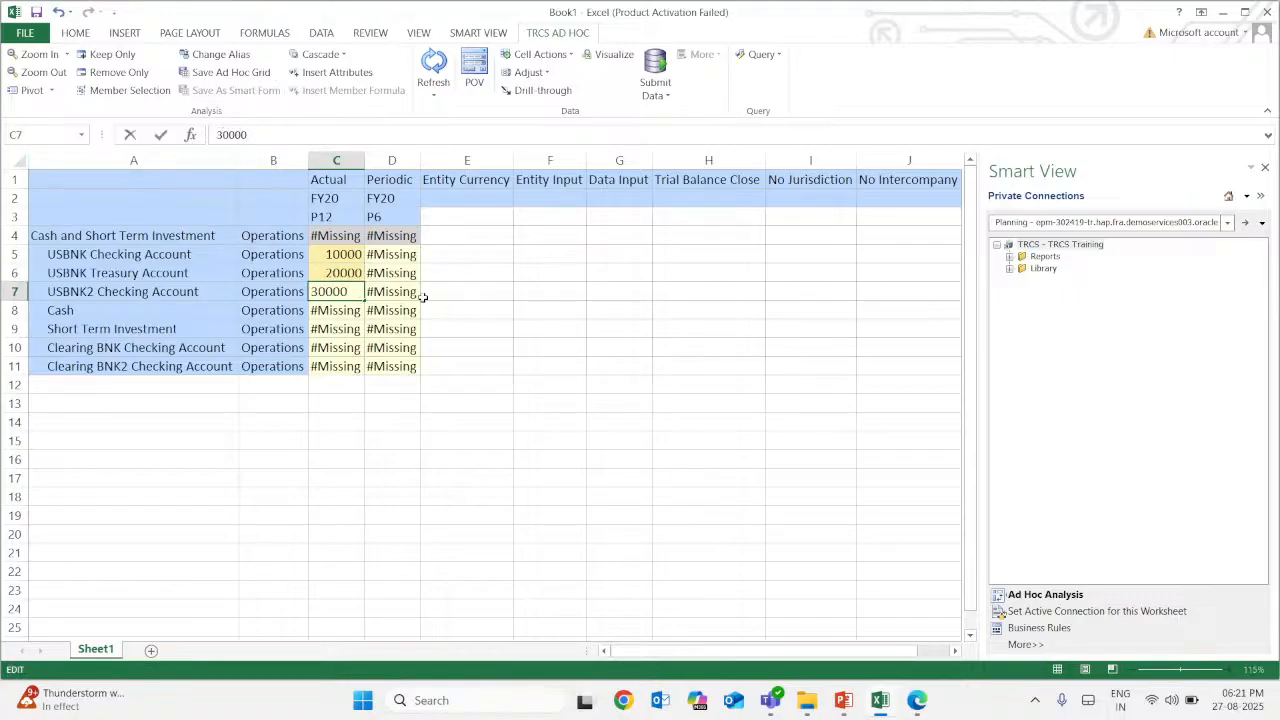
Enter 1000, 2000 and 3000 in the P6 column for USBNK Checking, USBNK Treasury and USBNK2 Checking (D5 to D7)
left_click(400, 258)
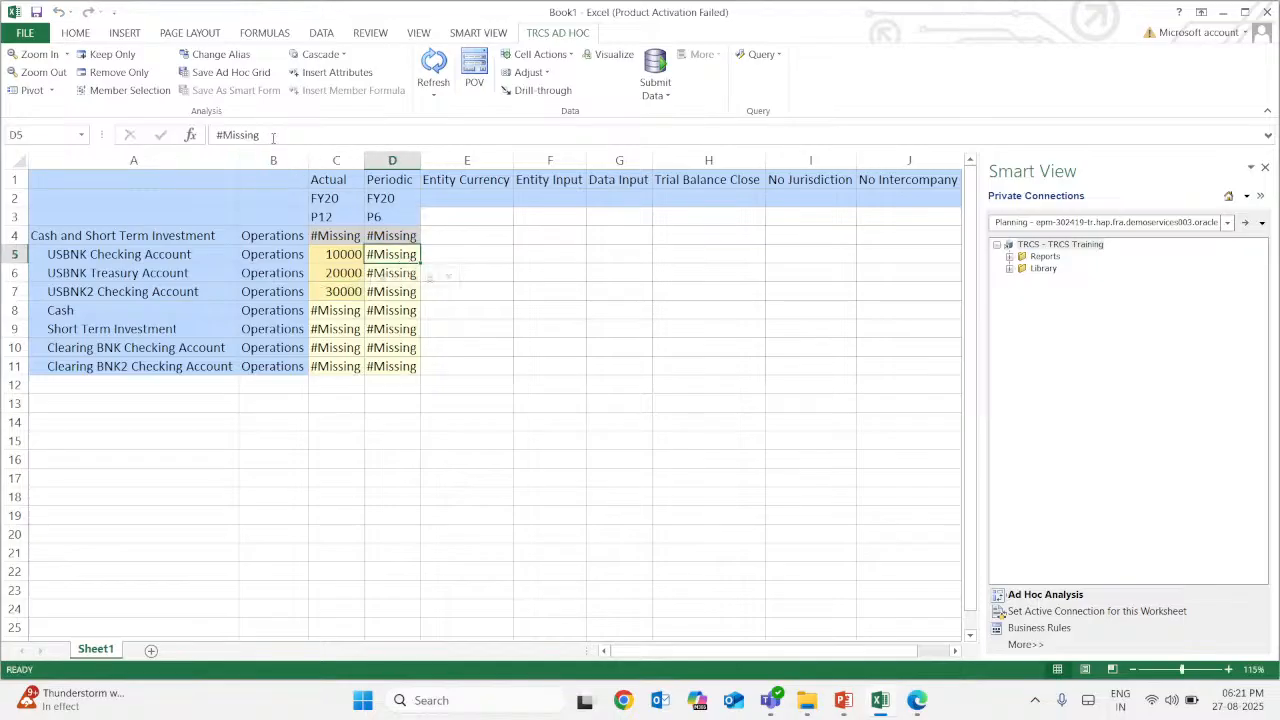
type("1000")
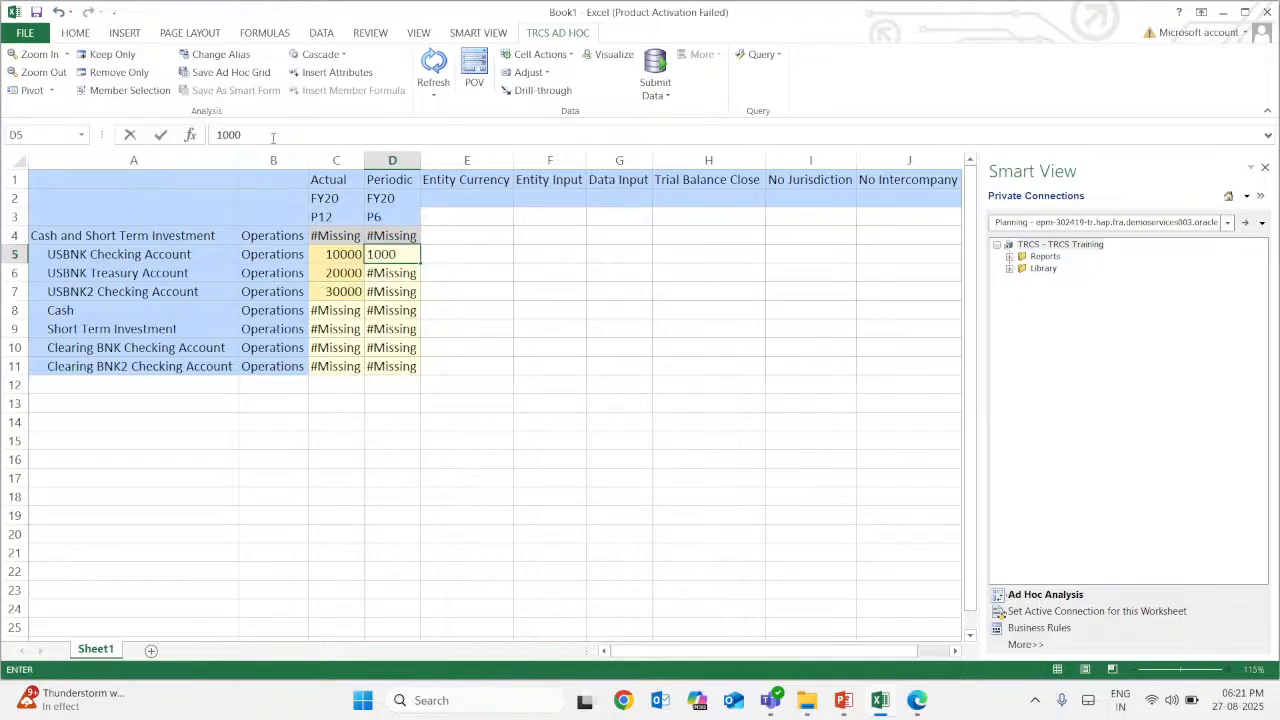
key("Return")
type("2000")
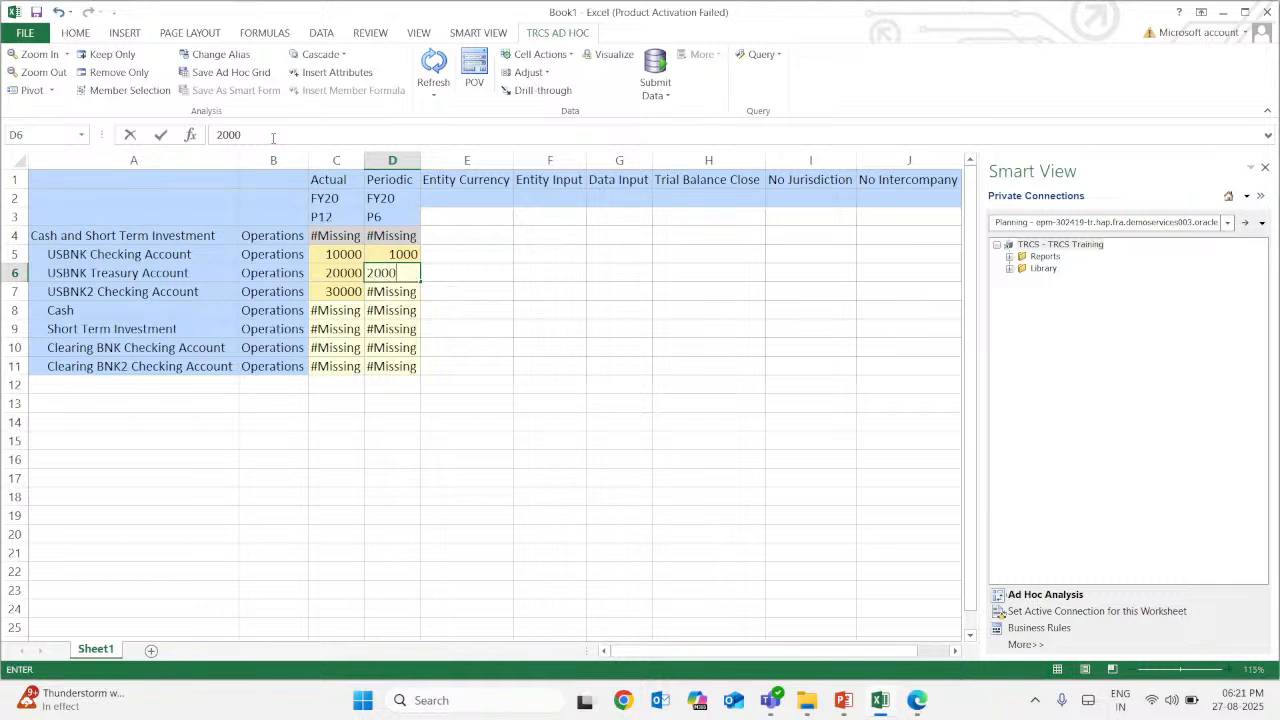
key("Return")
type("3000")
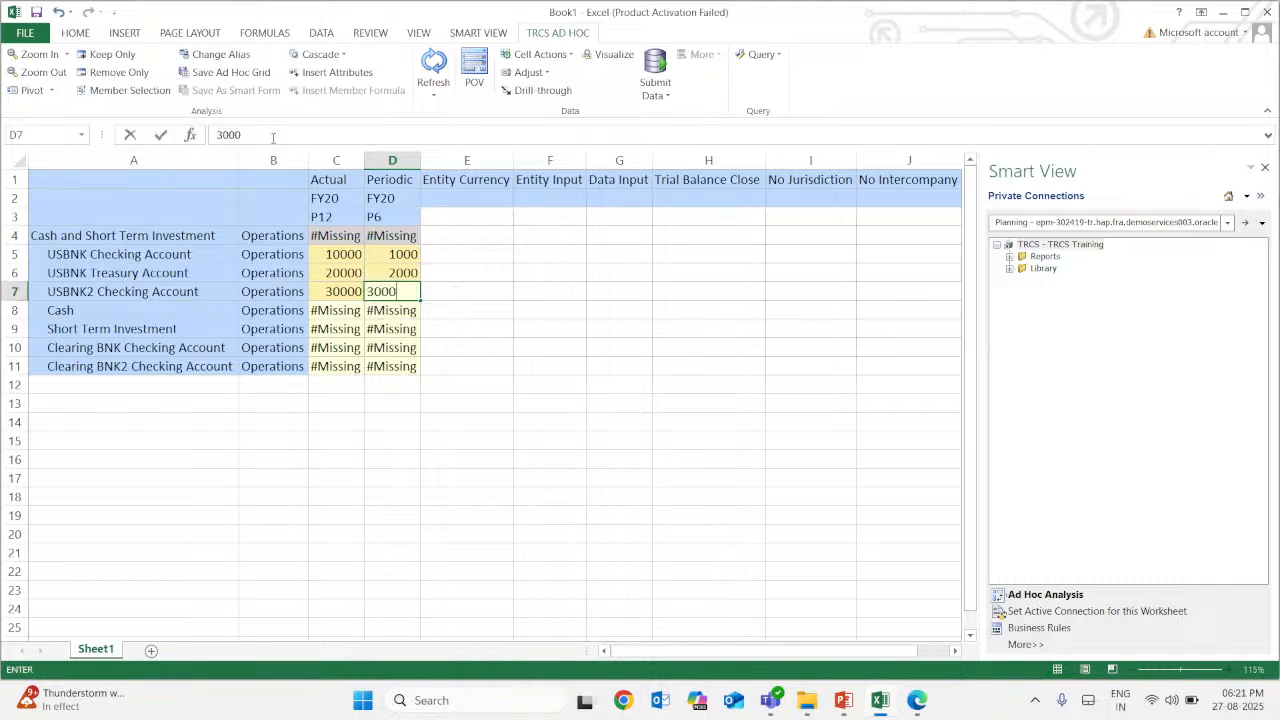
left_click(428, 384)
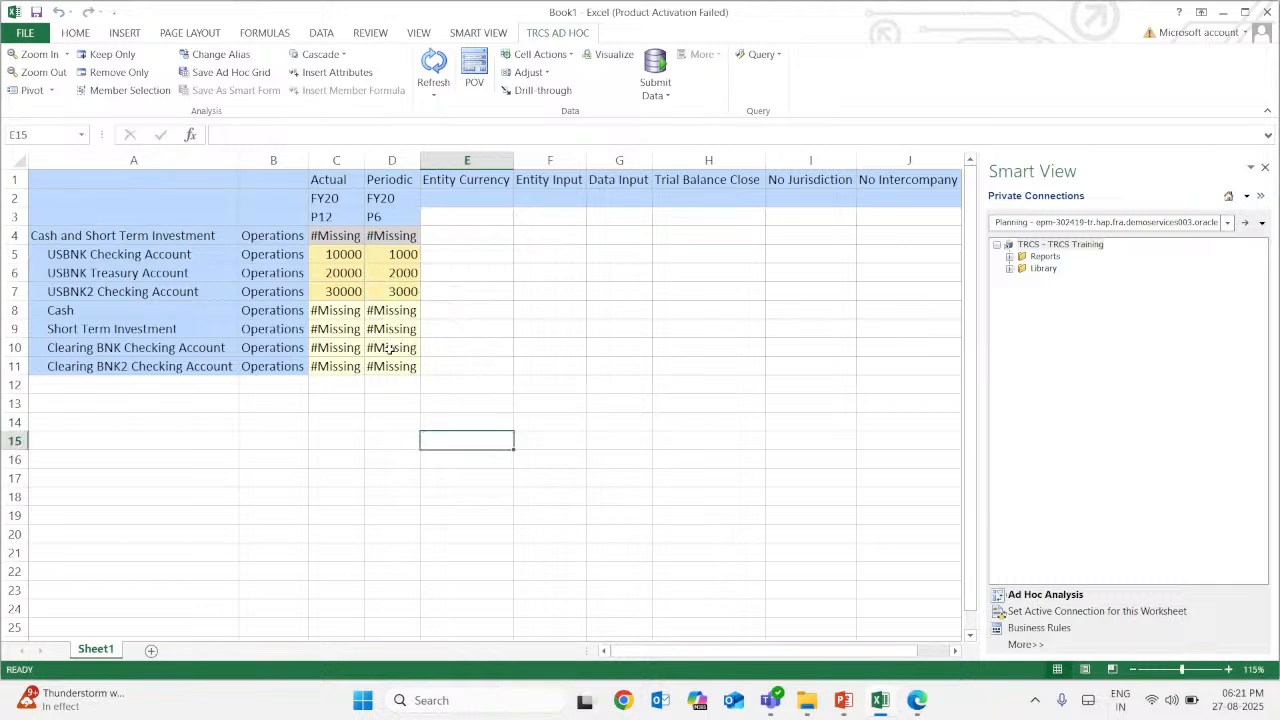
Enter 40000 and 4000 for Cash and 50000 and 5000 for Short Term Investment under P12 and P6 (C8 to D9)
left_click(338, 311)
type("40000")
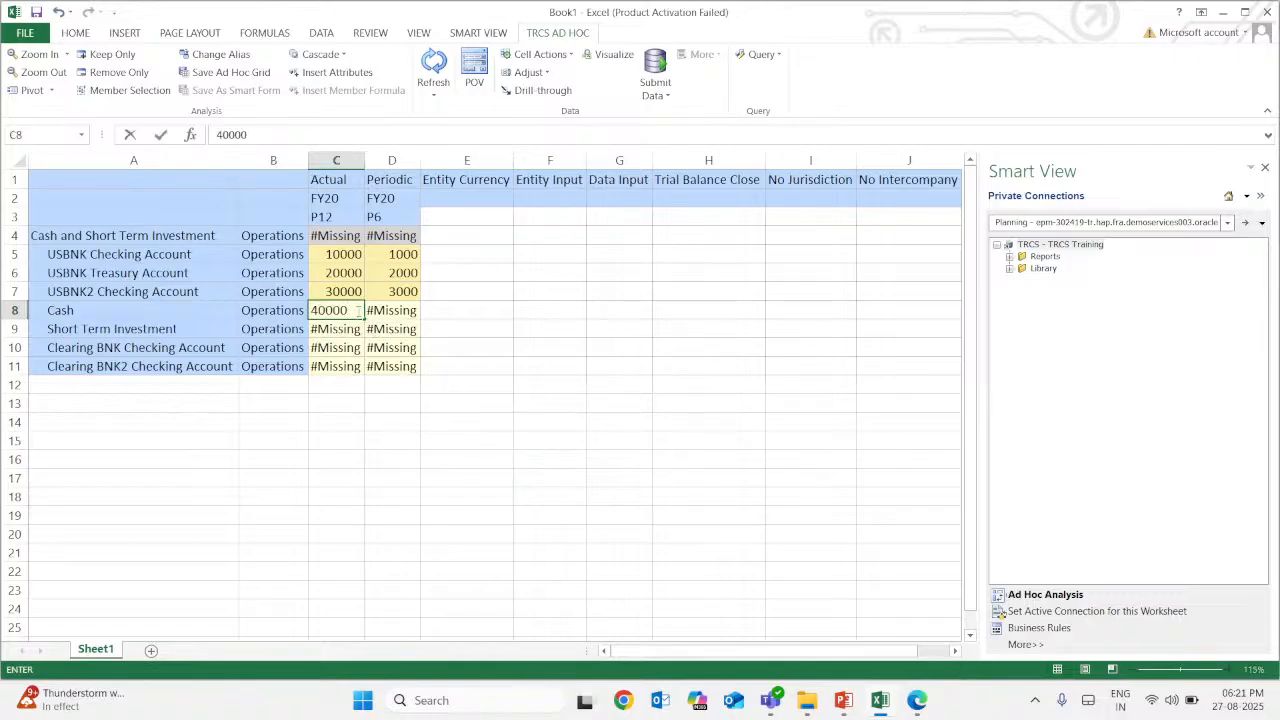
key("Return")
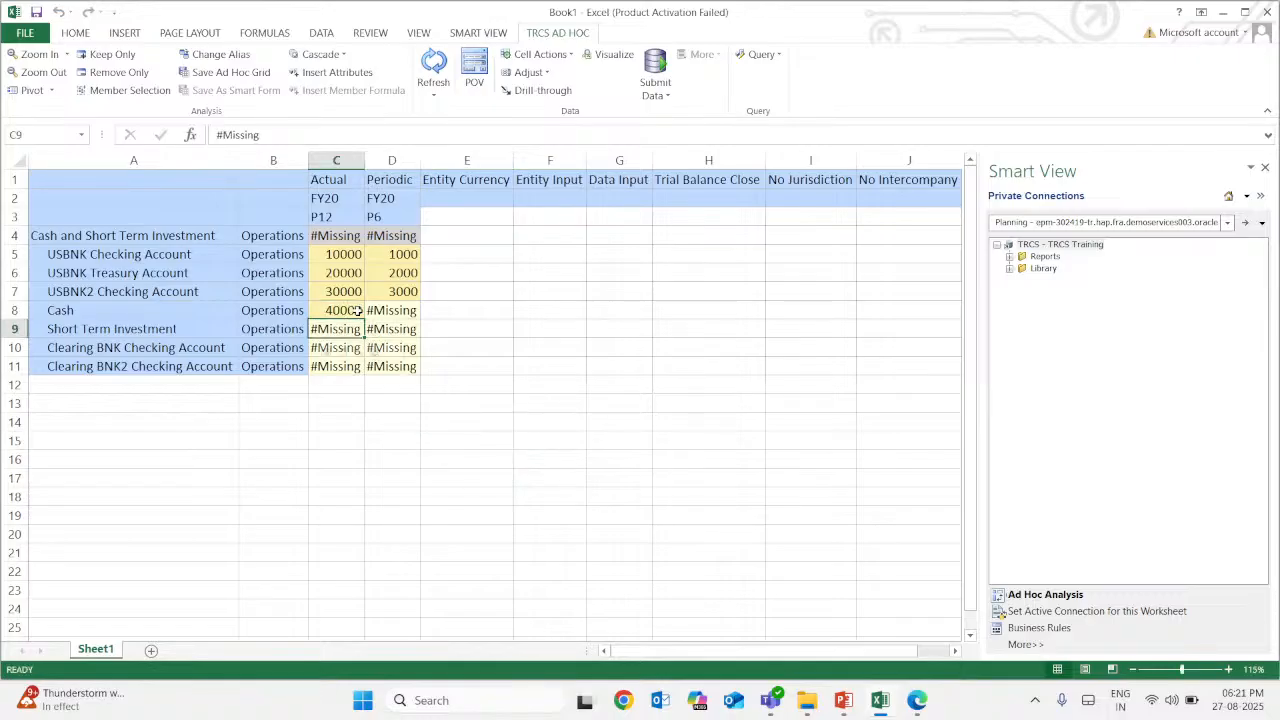
type("50000")
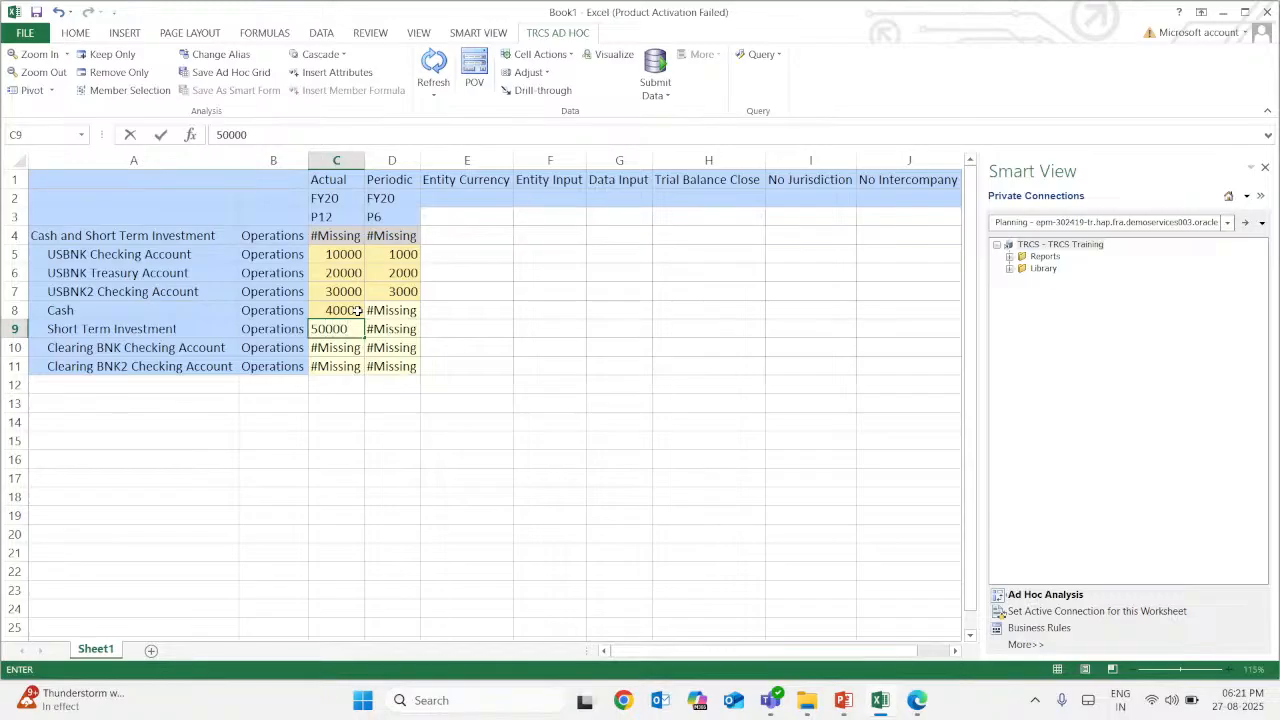
key("Tab")
type("5000")
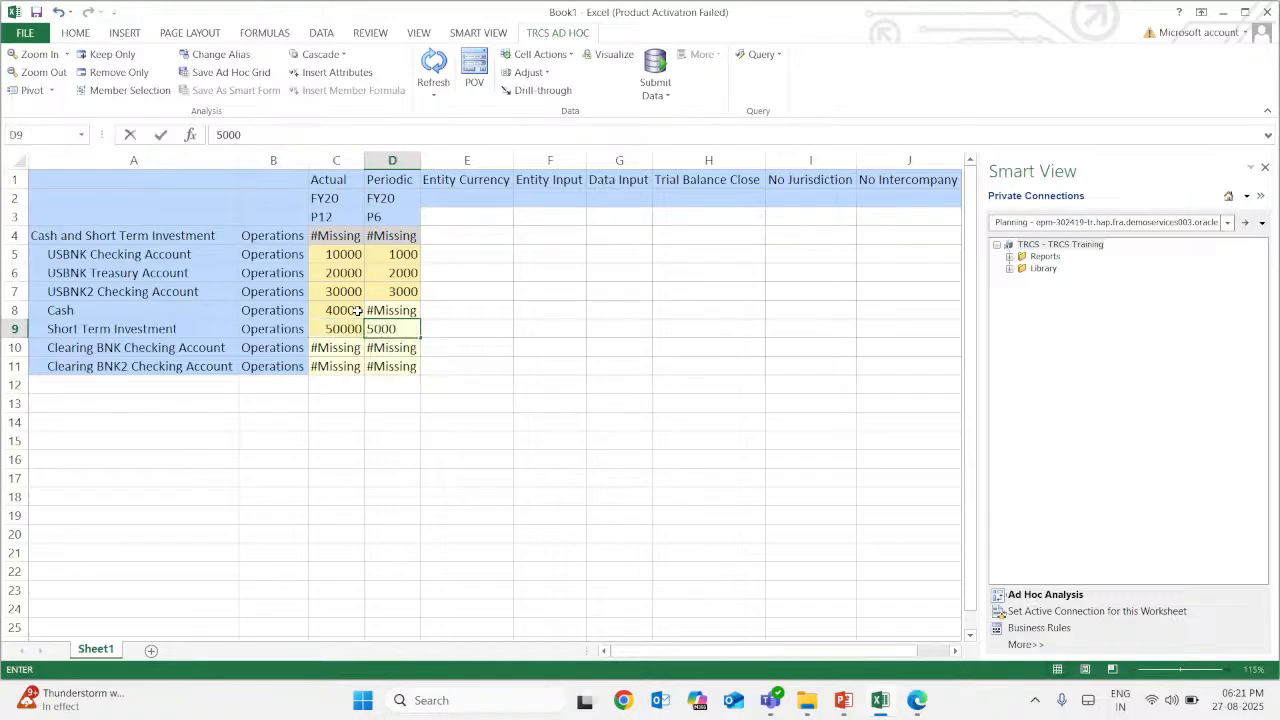
key("Up")
type("4000")
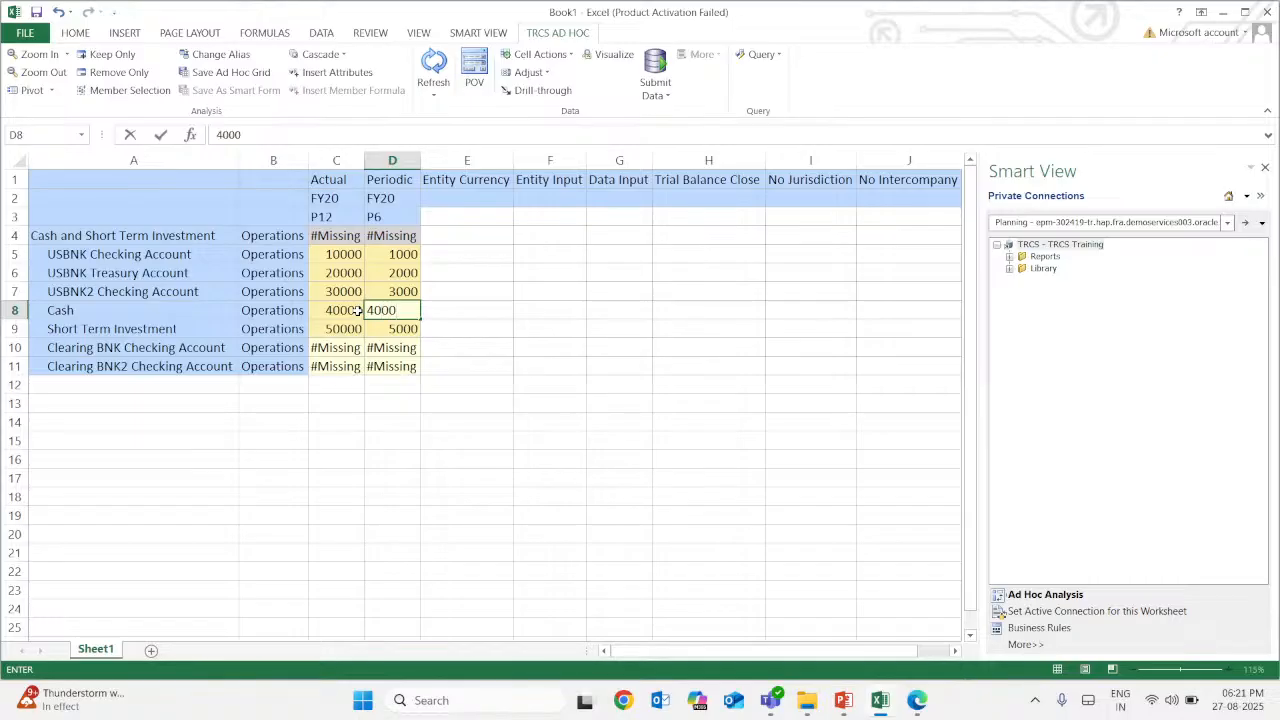
left_click(486, 463)
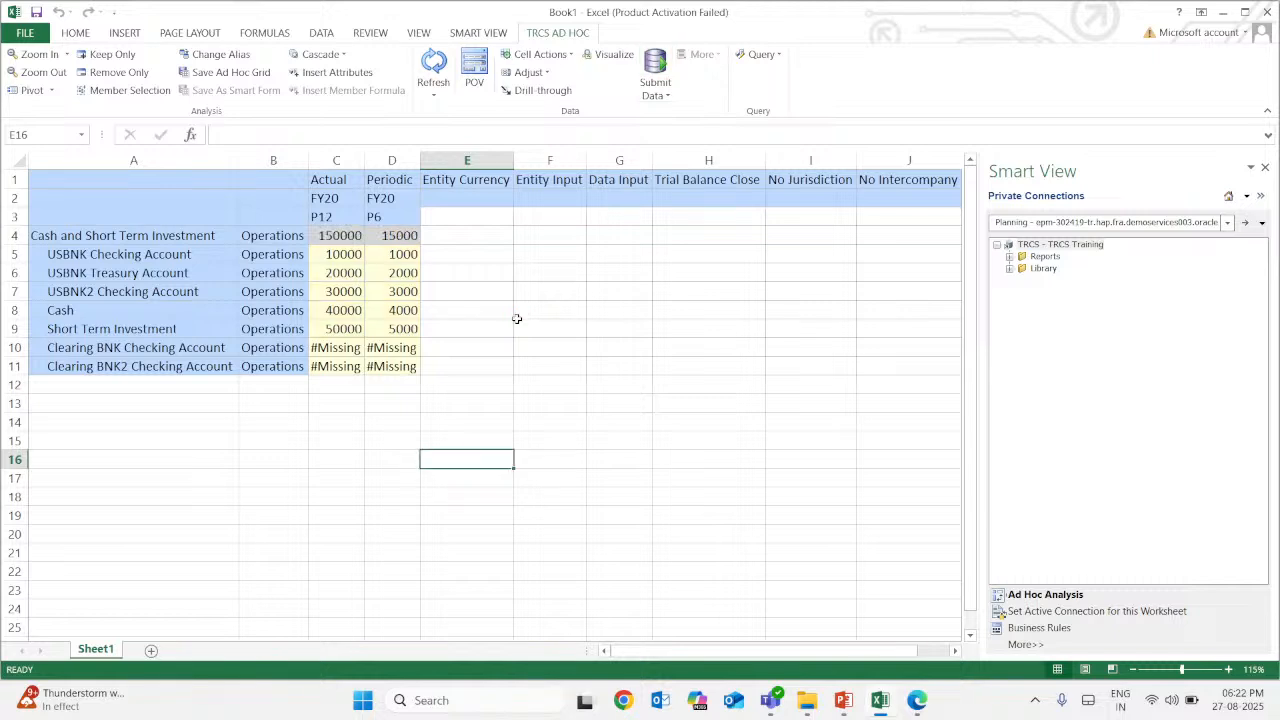
left_click(625, 481)
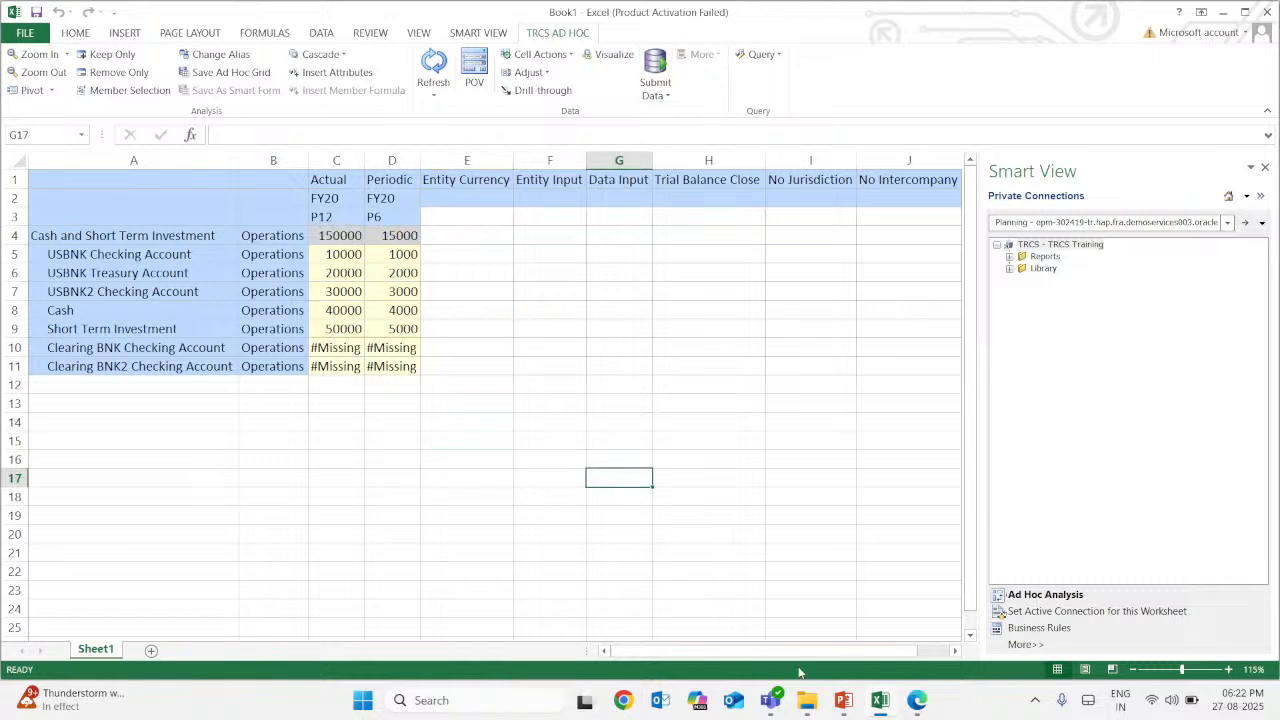
Switch to the TRCS application in the browser and open the Balance Sheet by Source form from the Library's Book Data folder
left_click(915, 705)
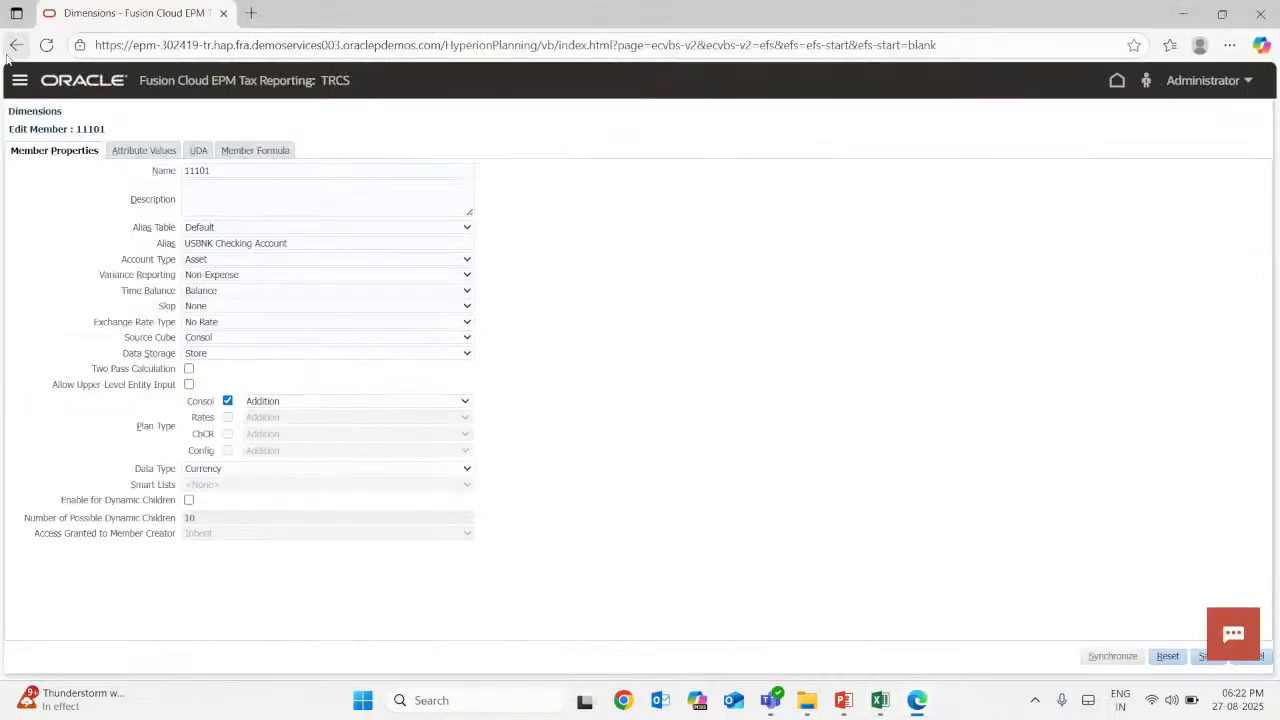
left_click(1118, 84)
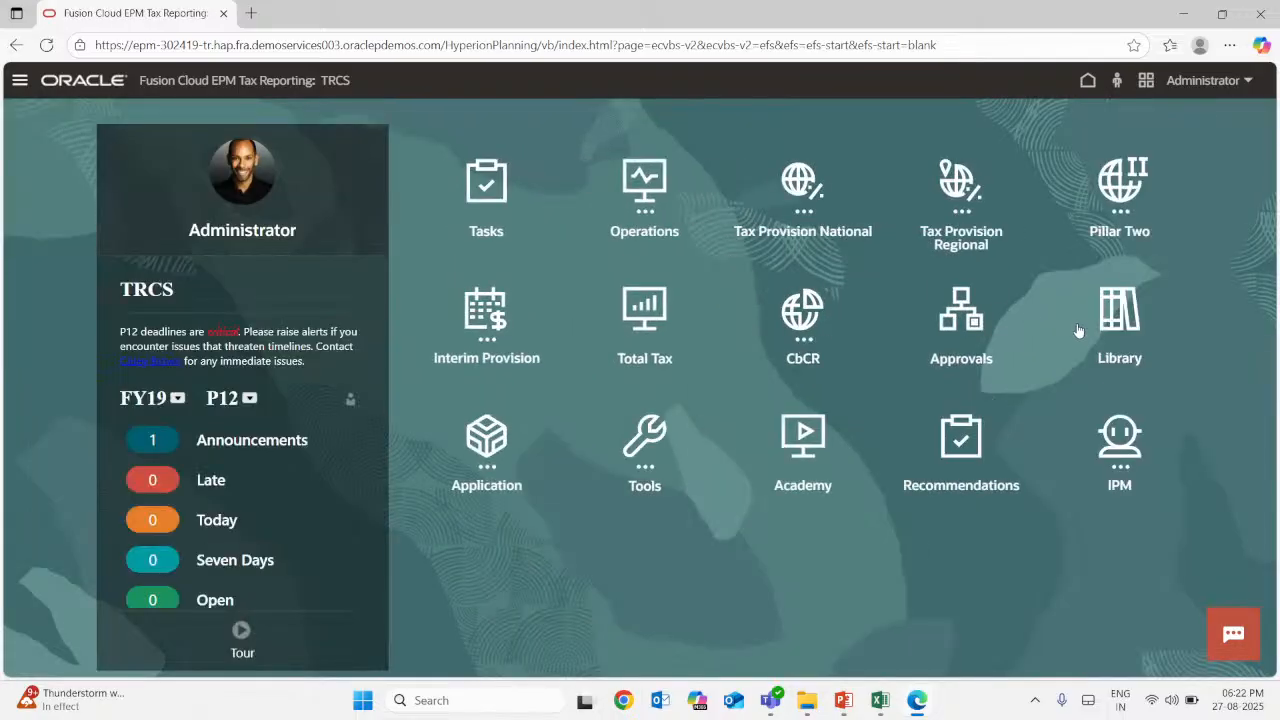
left_click(1112, 310)
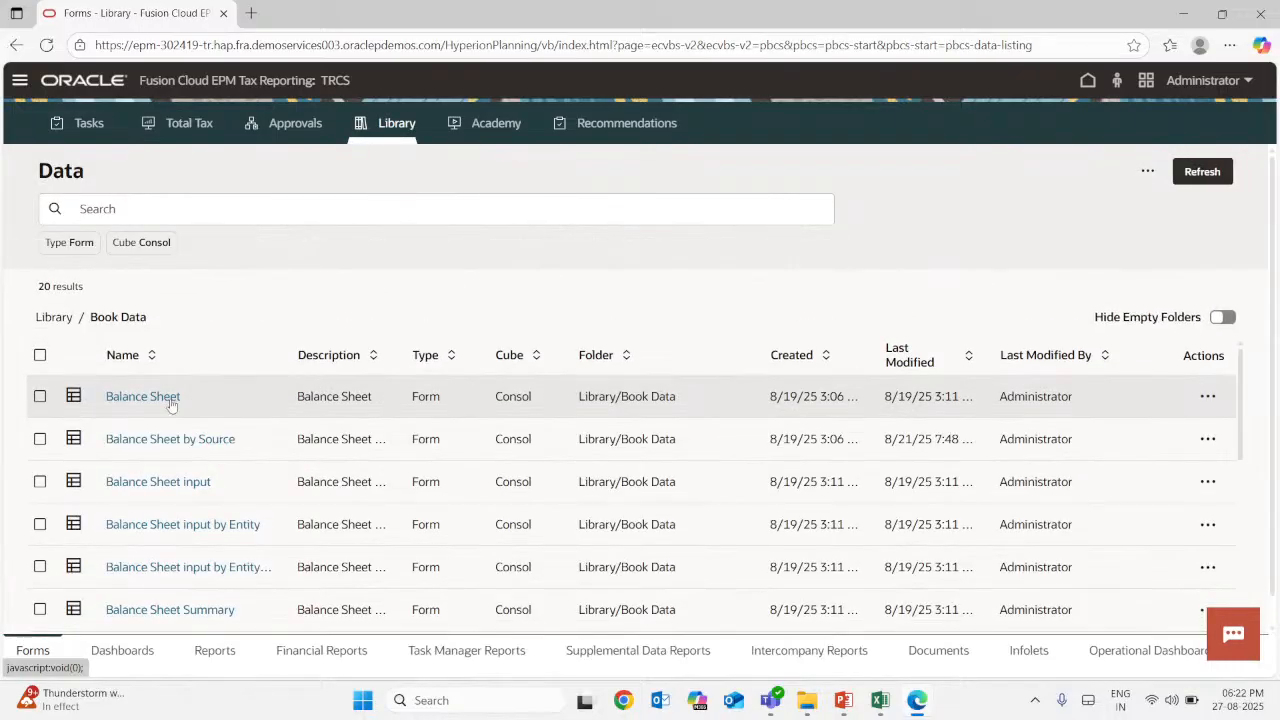
left_click(143, 440)
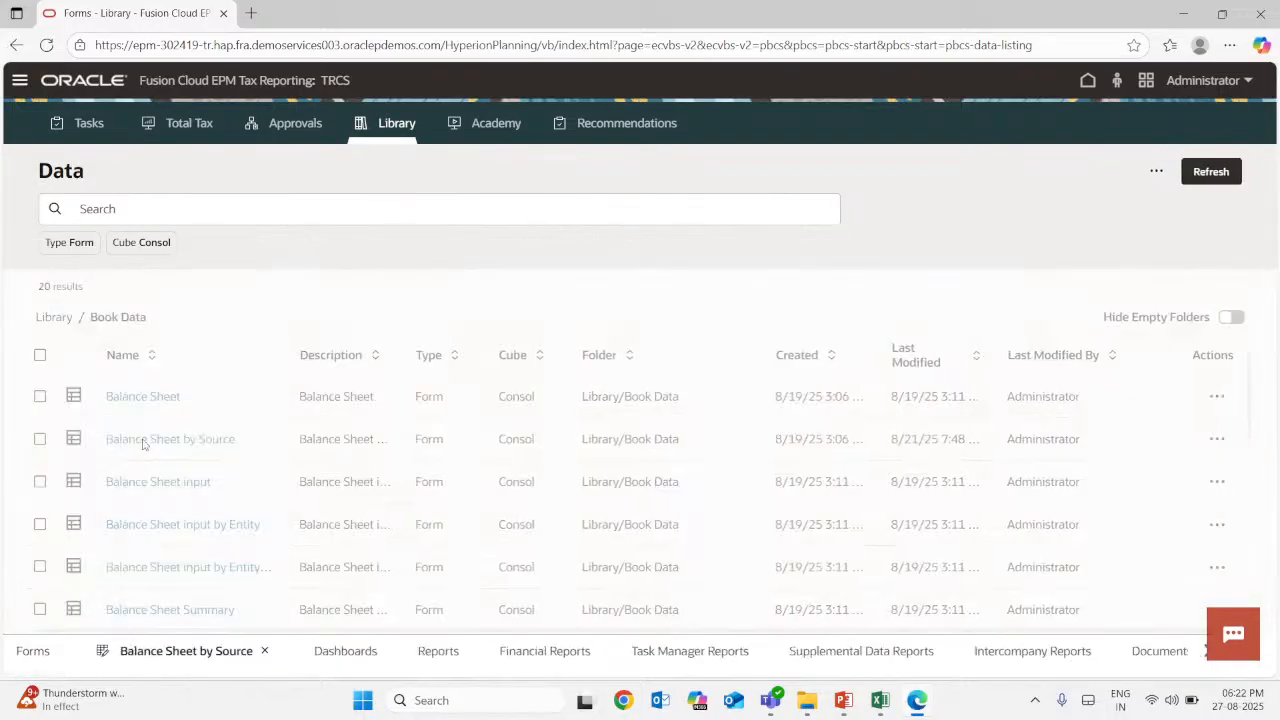
left_click(898, 710)
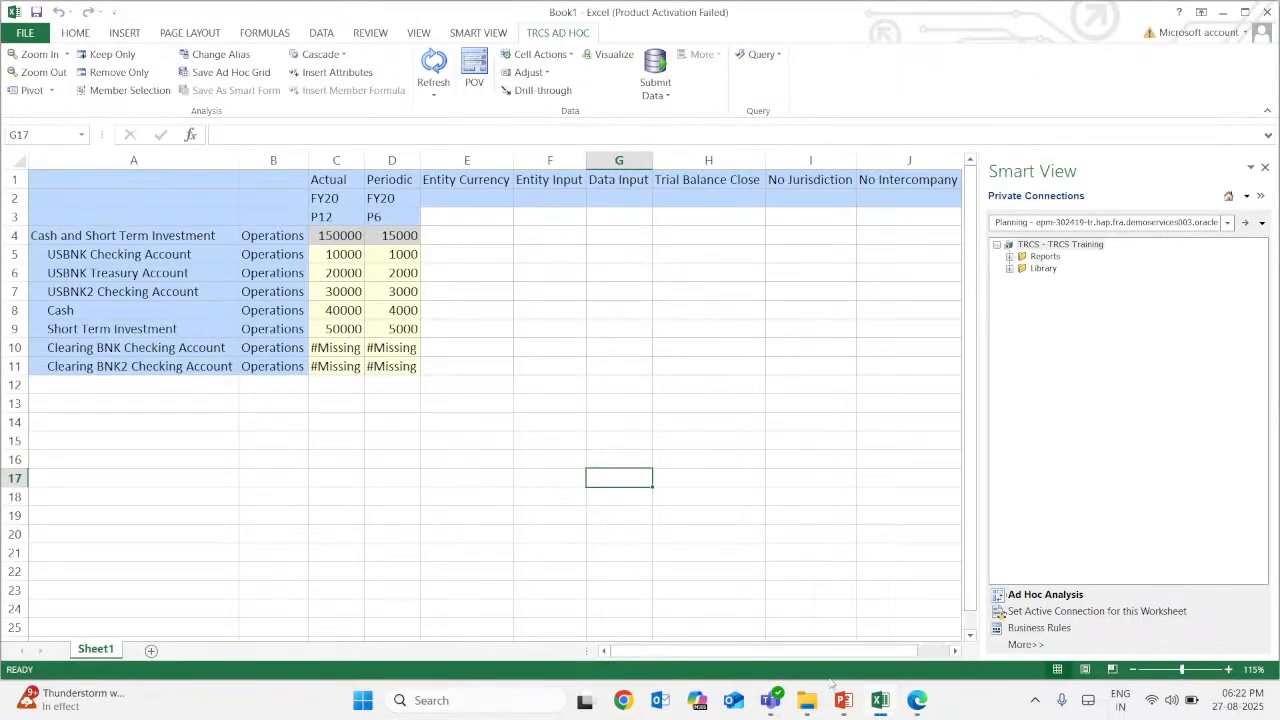
left_click(928, 712)
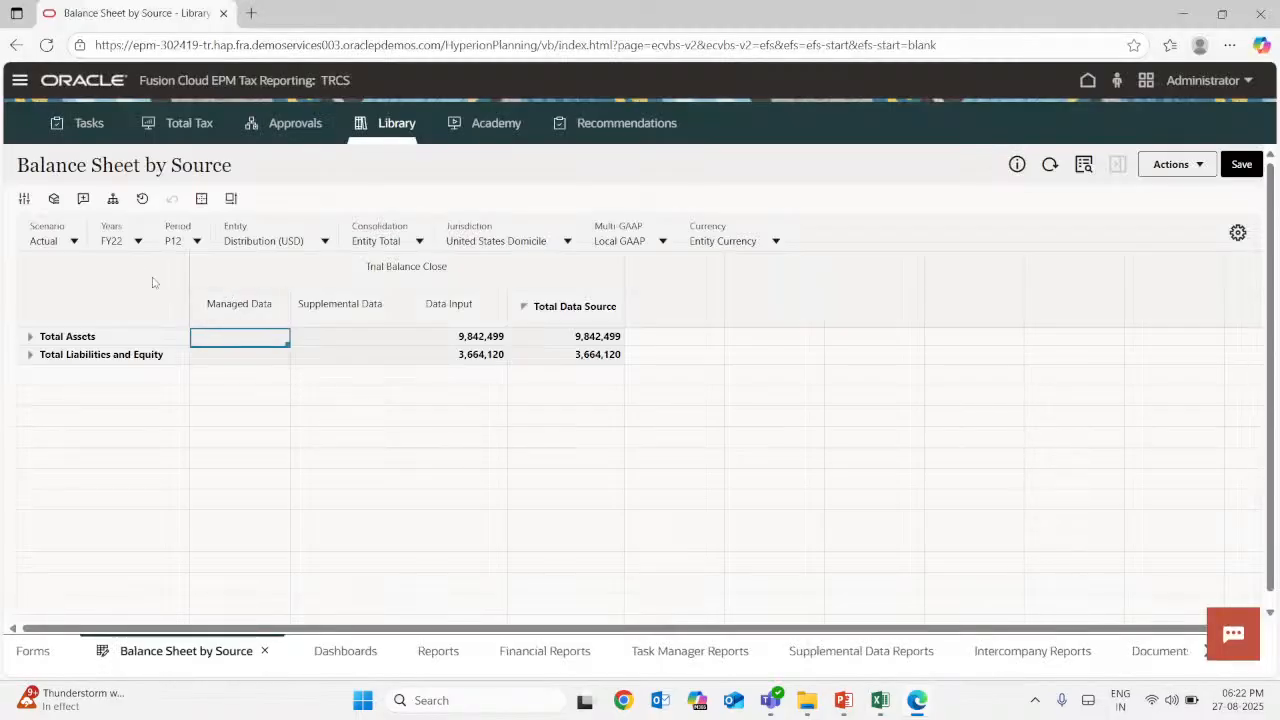
Set the form's point of view to year FY20, entity Operations (USD), consolidation Entity Input and jurisdiction No Jurisdiction
left_click(138, 246)
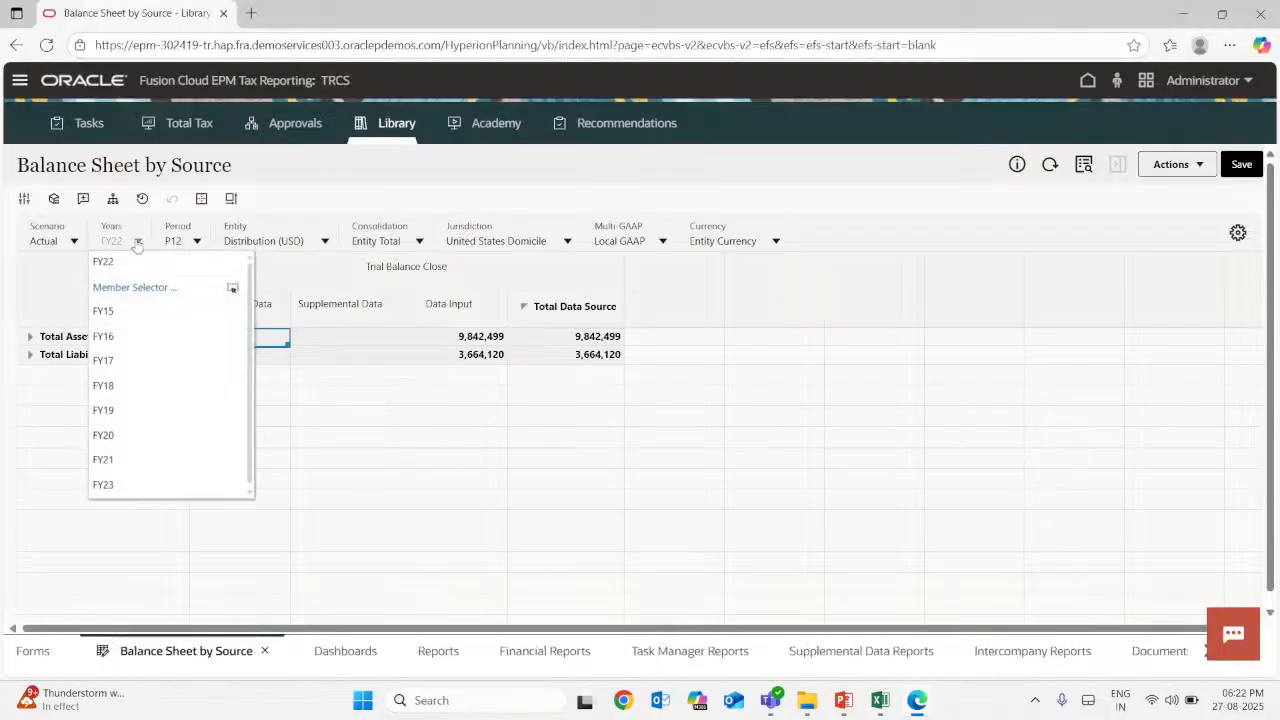
left_click(132, 434)
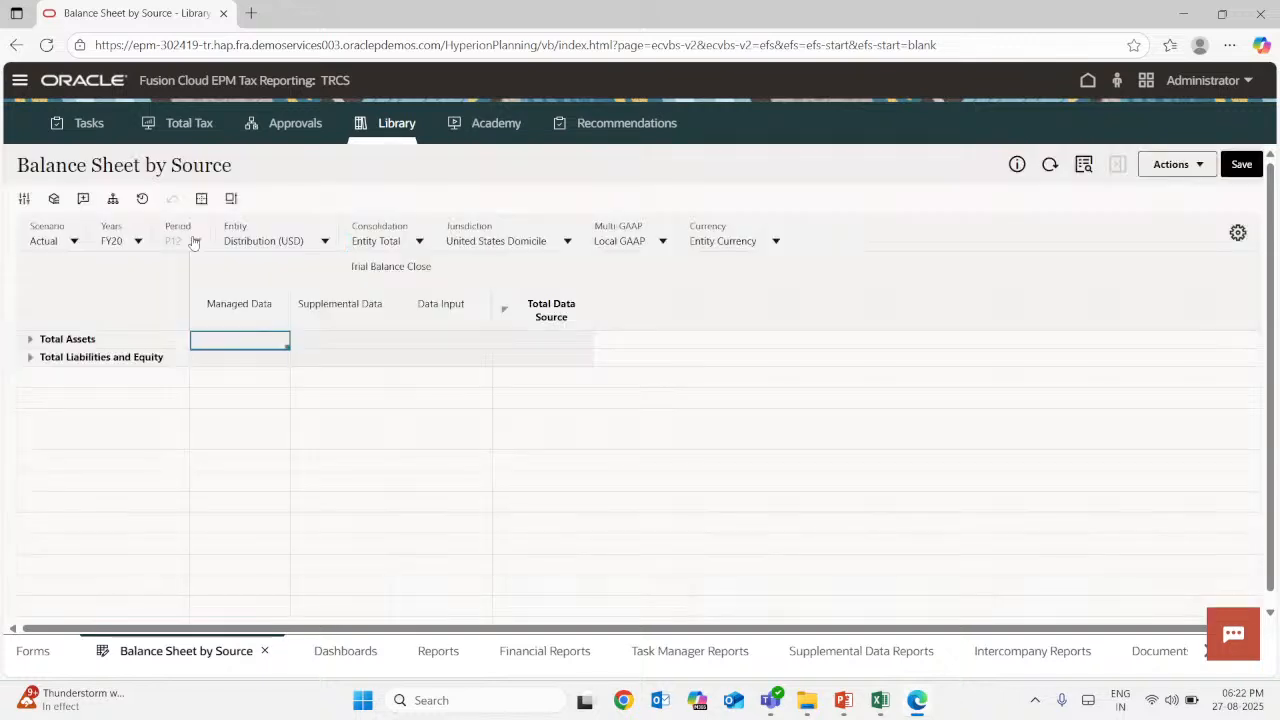
left_click(324, 242)
left_click(280, 311)
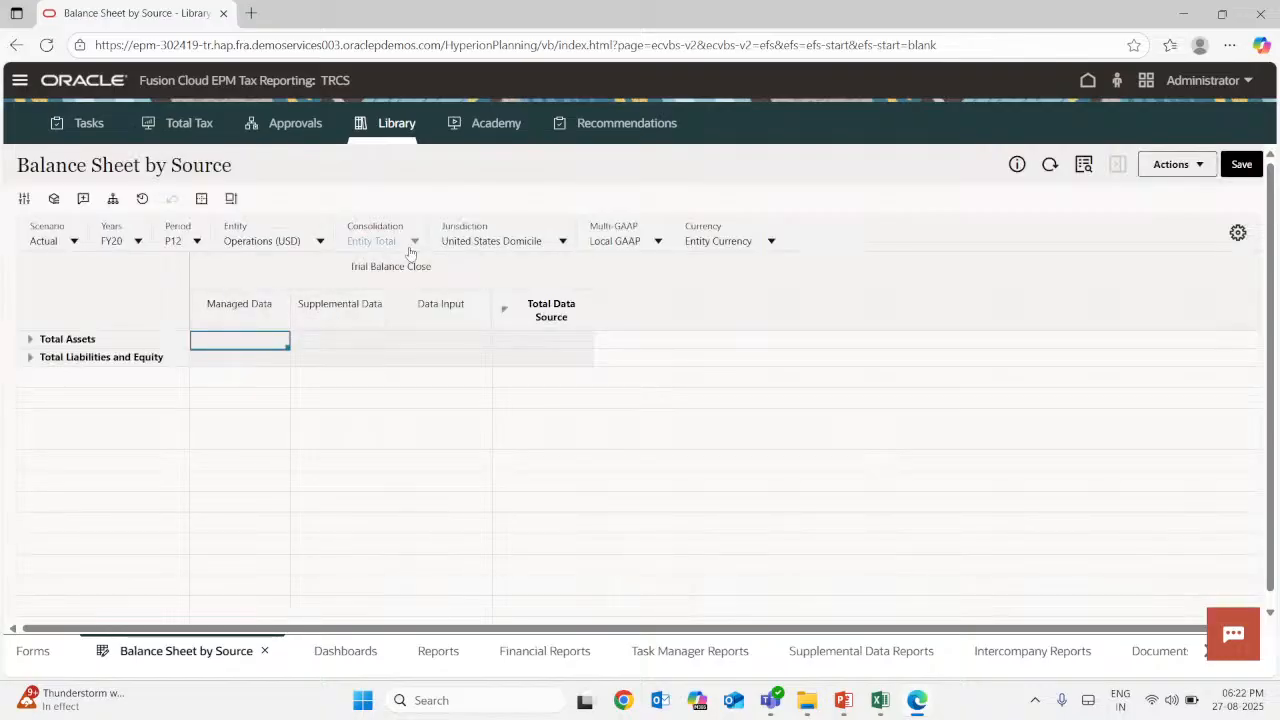
left_click(415, 249)
left_click(393, 310)
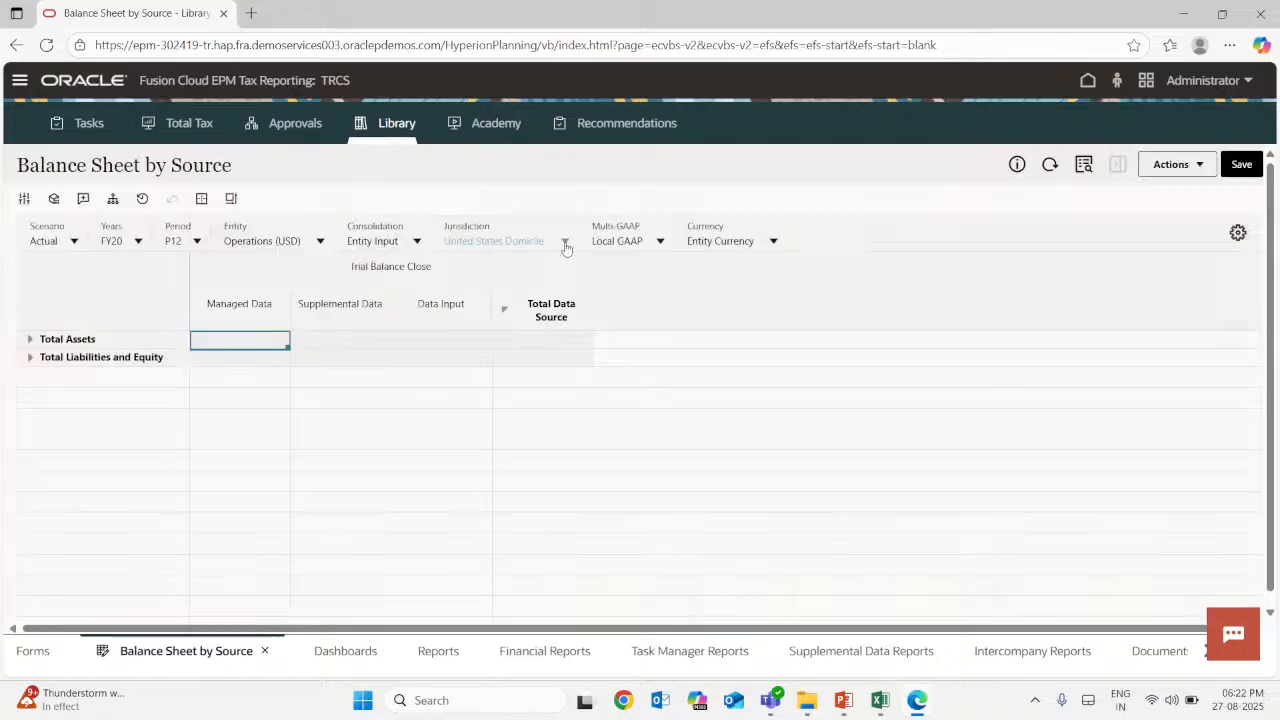
left_click(564, 242)
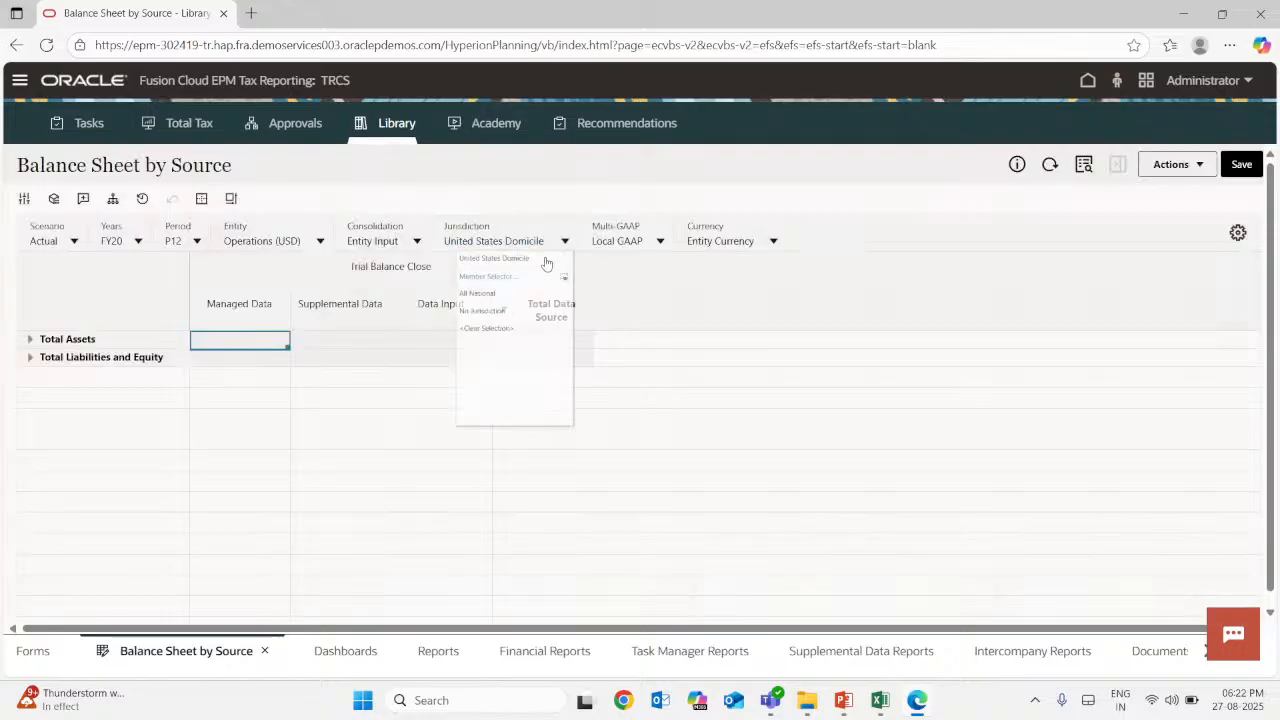
left_click(503, 337)
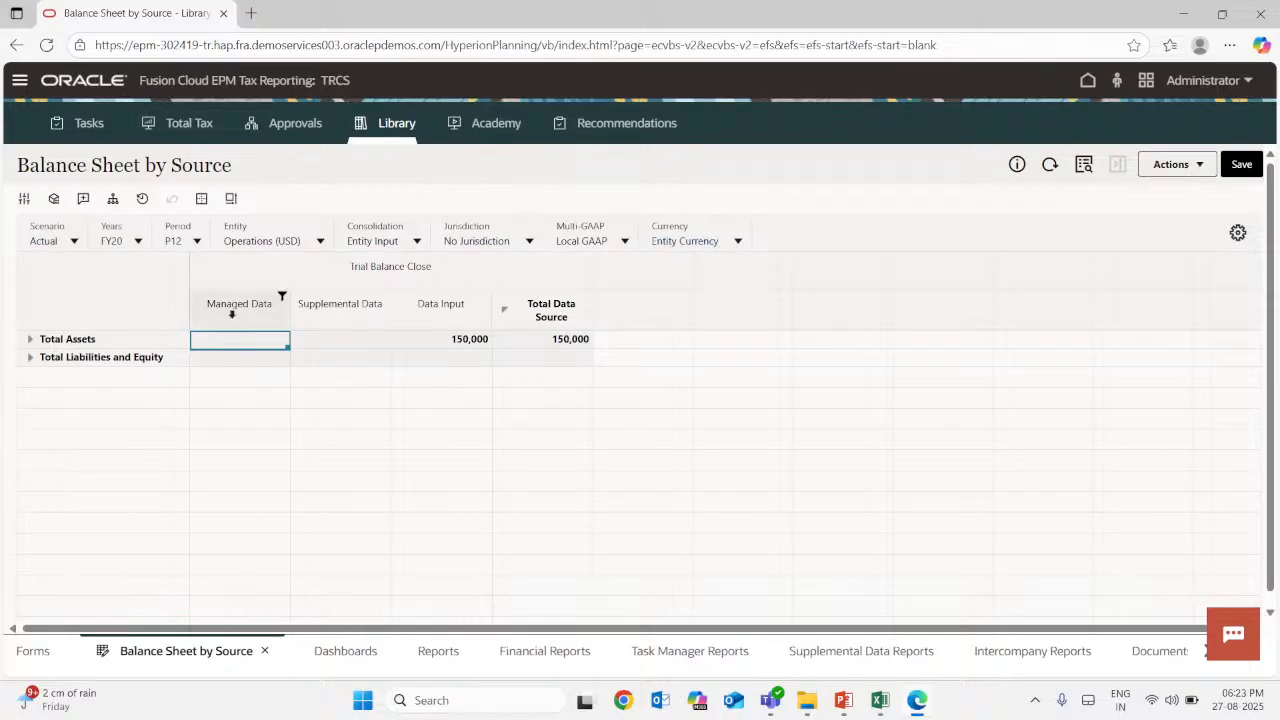
Expand Total Assets and Current Assets in the form and compare them with the P12 cash account amounts in the Excel grid
left_click(31, 342)
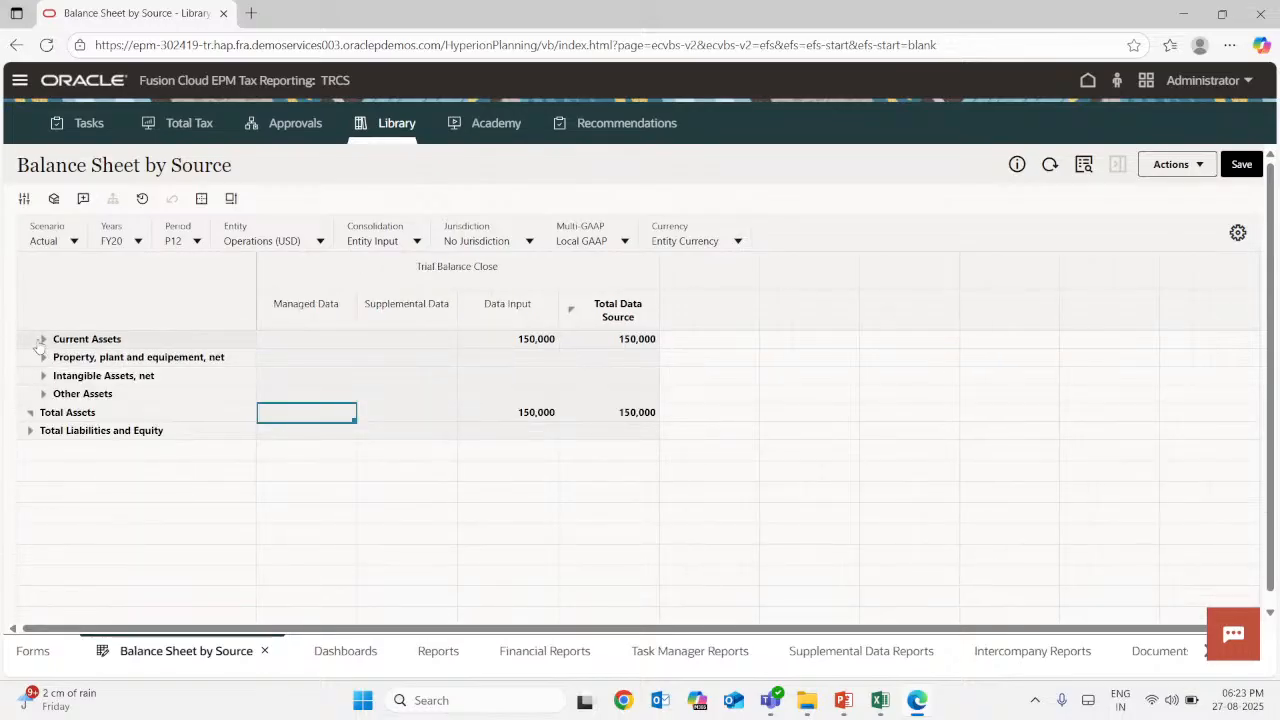
left_click(43, 340)
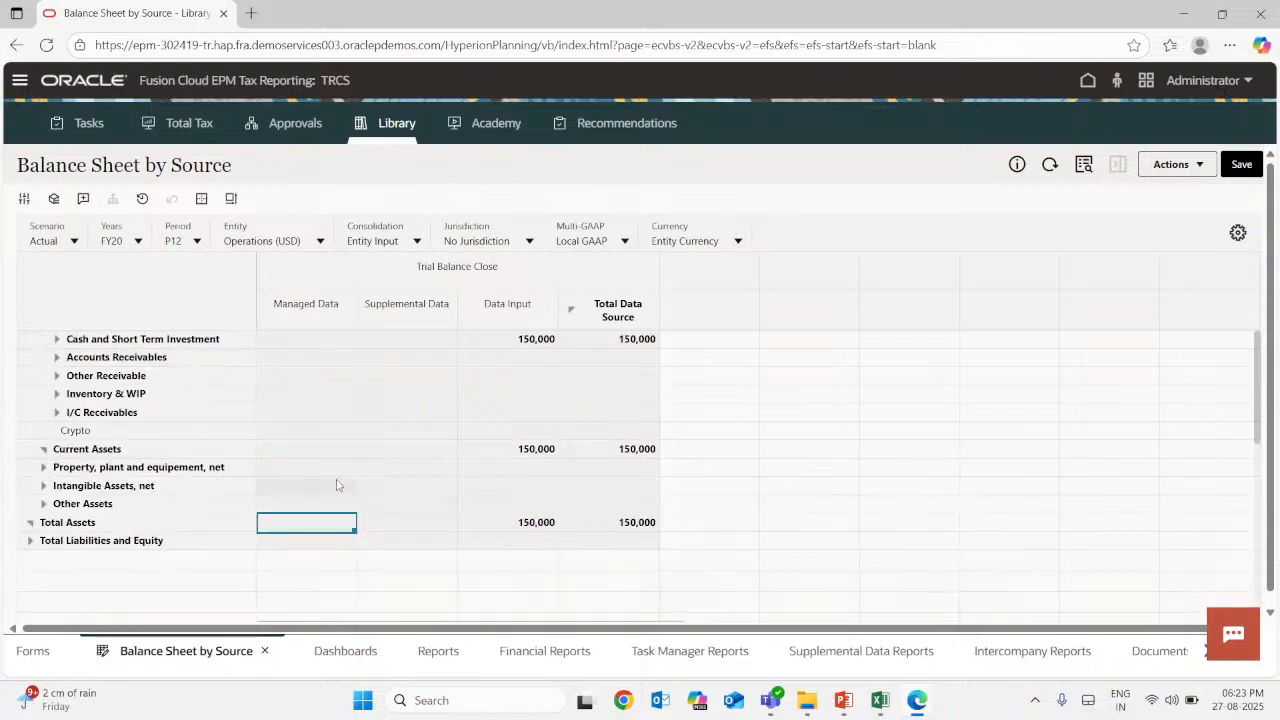
left_click(880, 702)
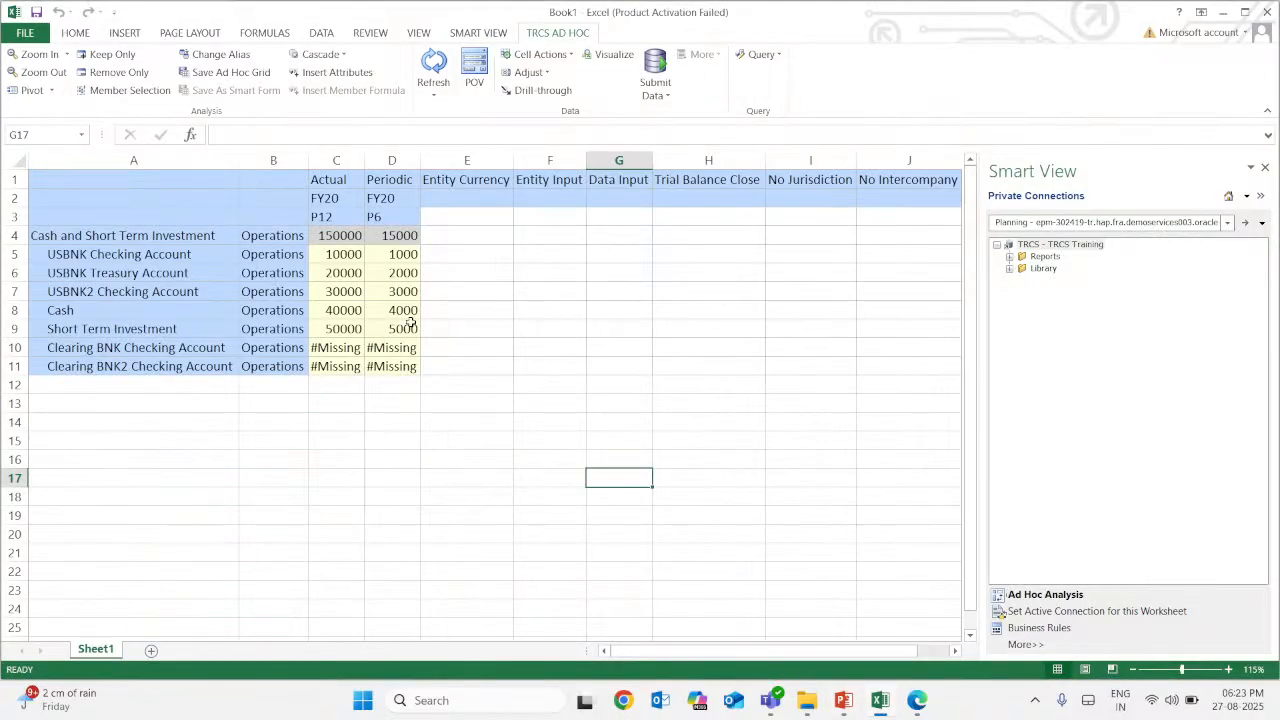
left_click(385, 442)
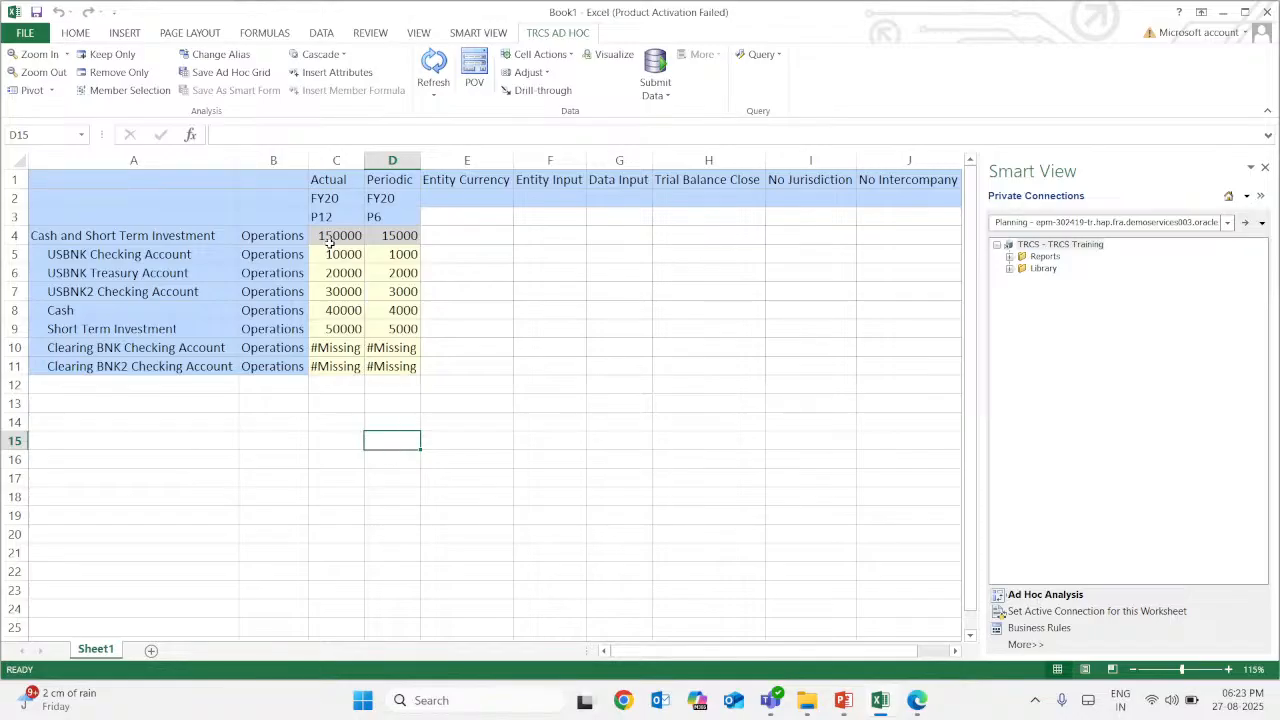
left_click_drag(326, 256, 340, 331)
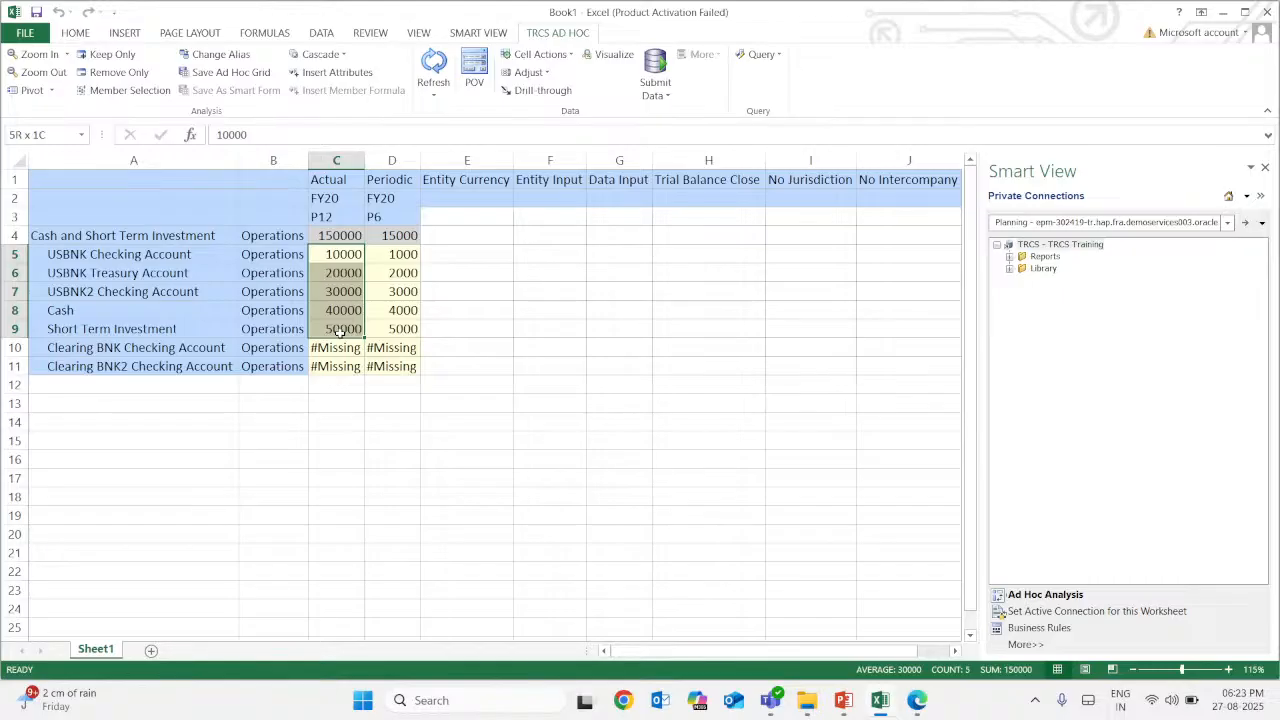
left_click(142, 236)
left_click(143, 266)
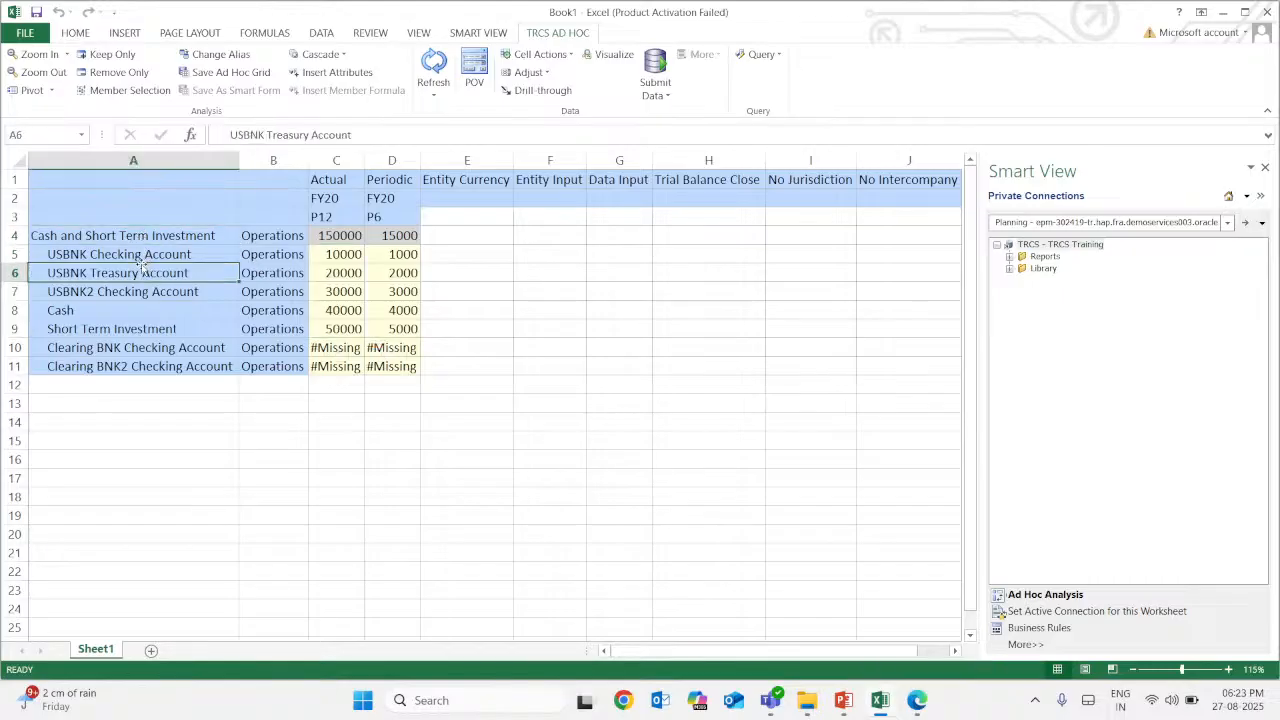
left_click(88, 252)
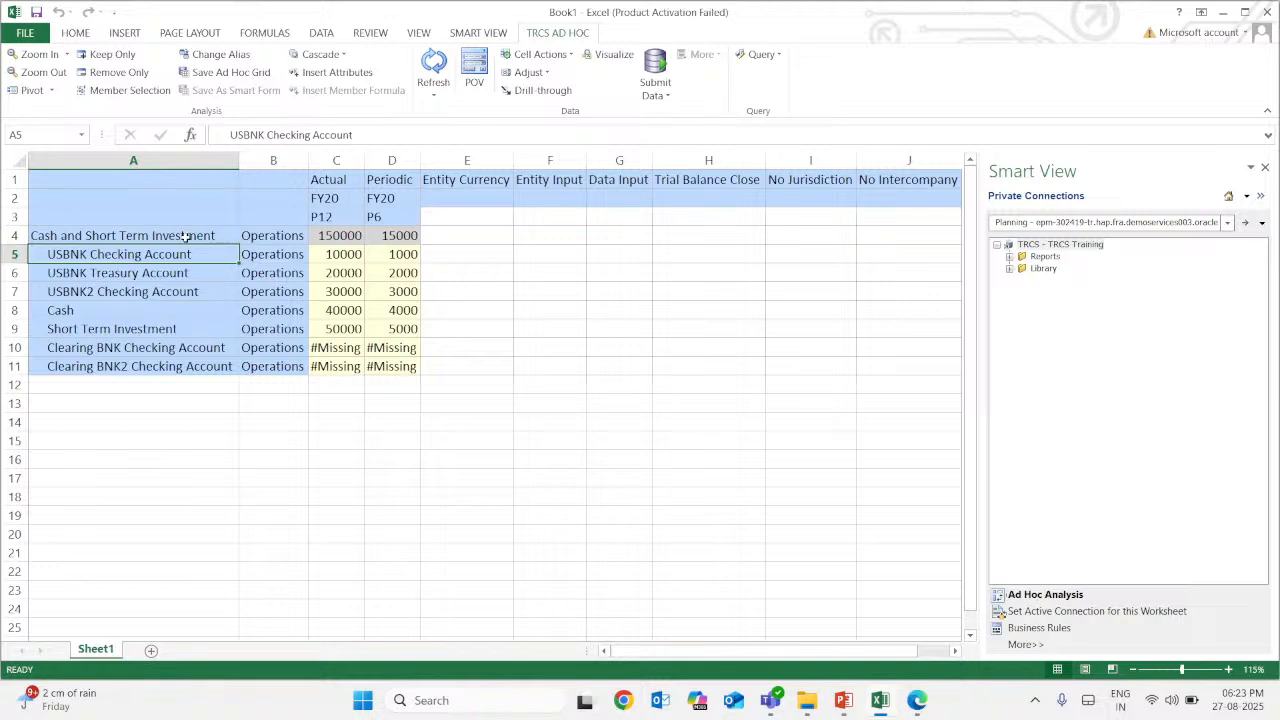
left_click_drag(338, 257, 347, 329)
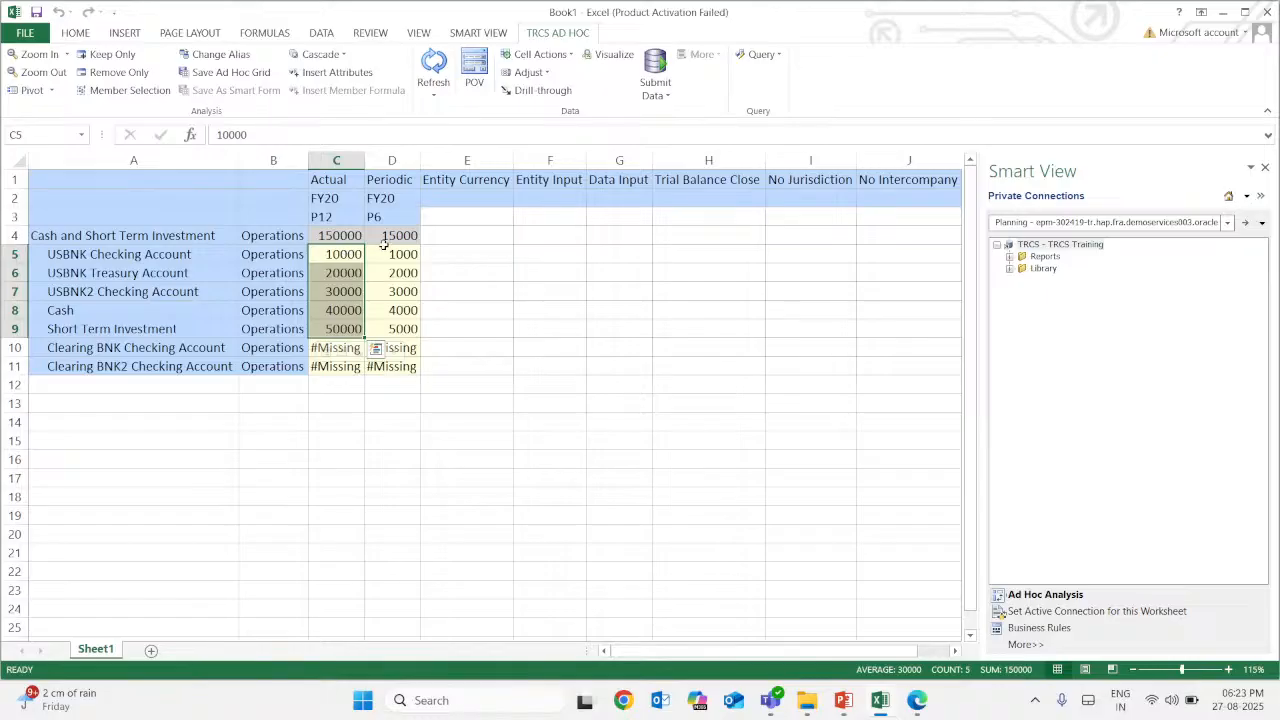
left_click(417, 407)
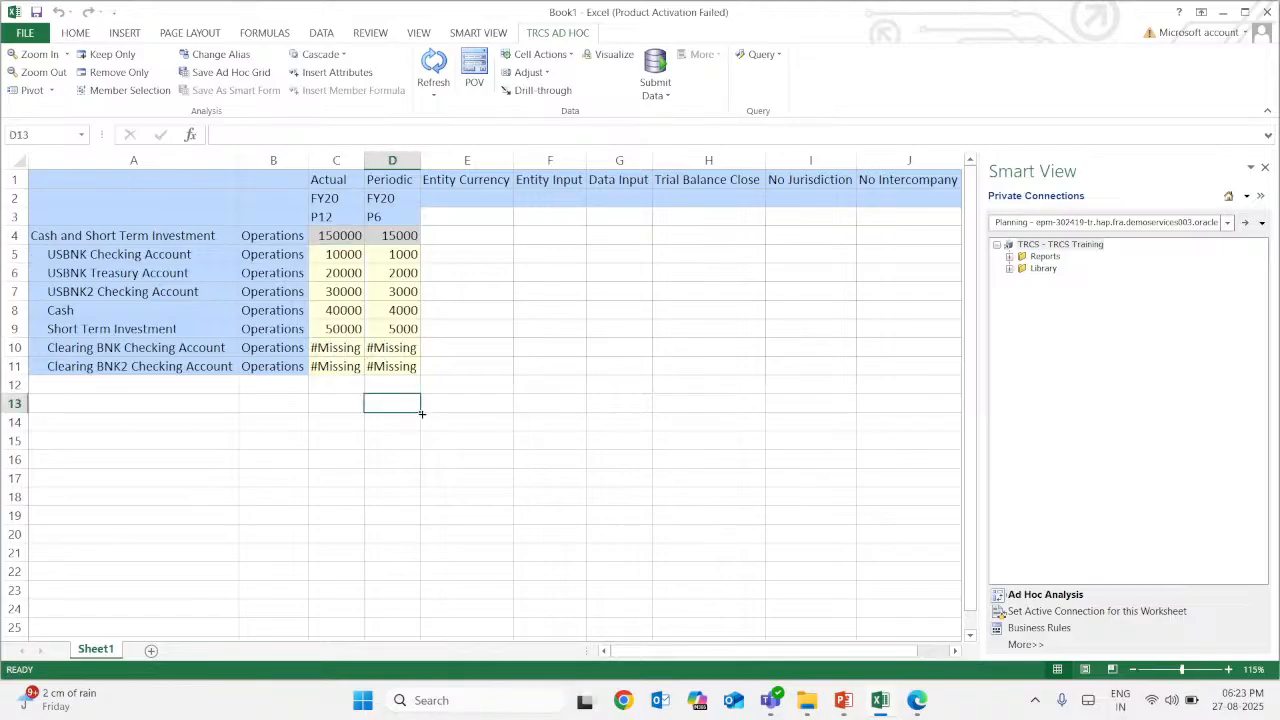
Return to the Balance Sheet by Source form in the browser and expand Cash and Short Term Investment to its child accounts
left_click(917, 700)
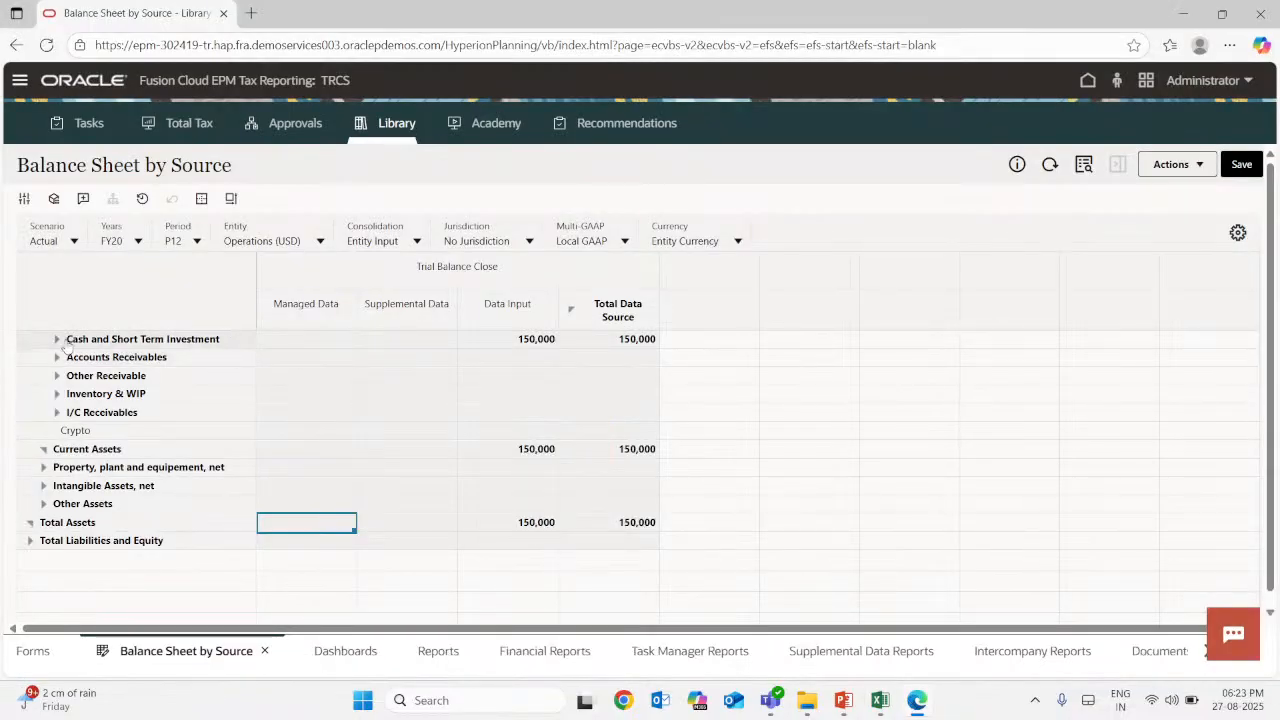
left_click(57, 339)
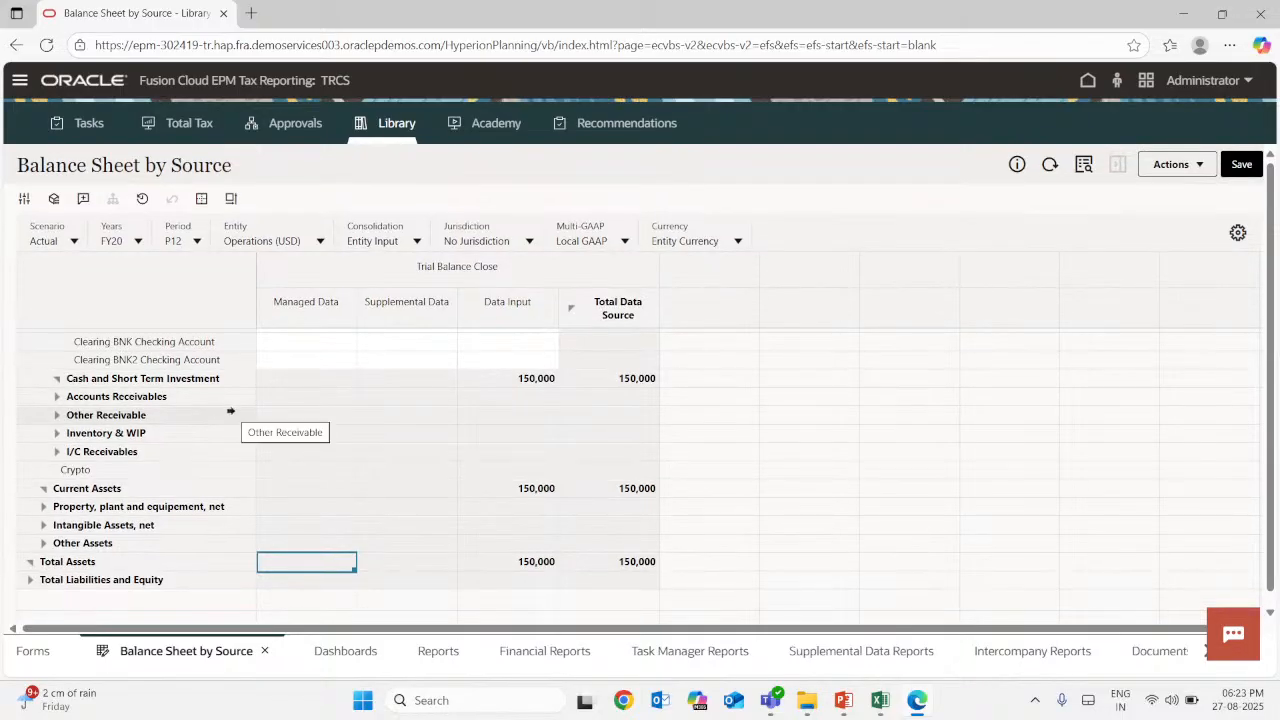
Review the P12 Data Input and Total Data Source amounts of the accounts under Cash and Short Term Investment
left_click(57, 379)
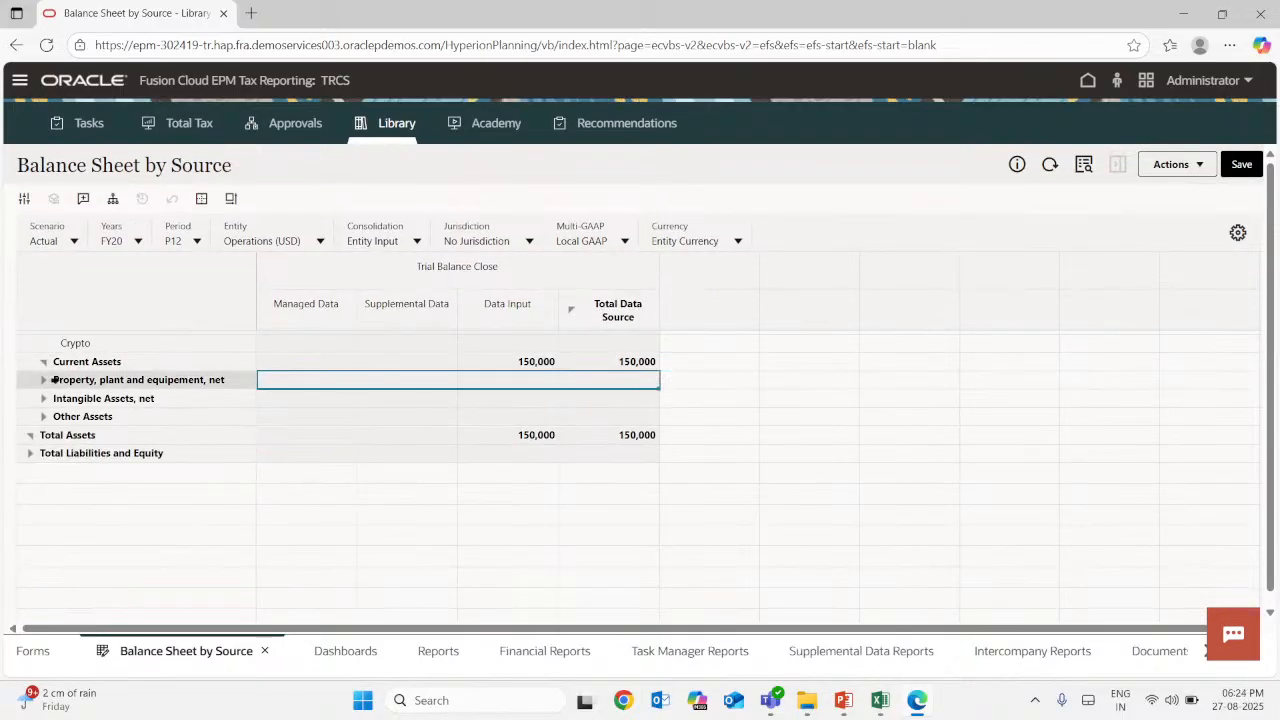
scroll(44, 367, "down", 1)
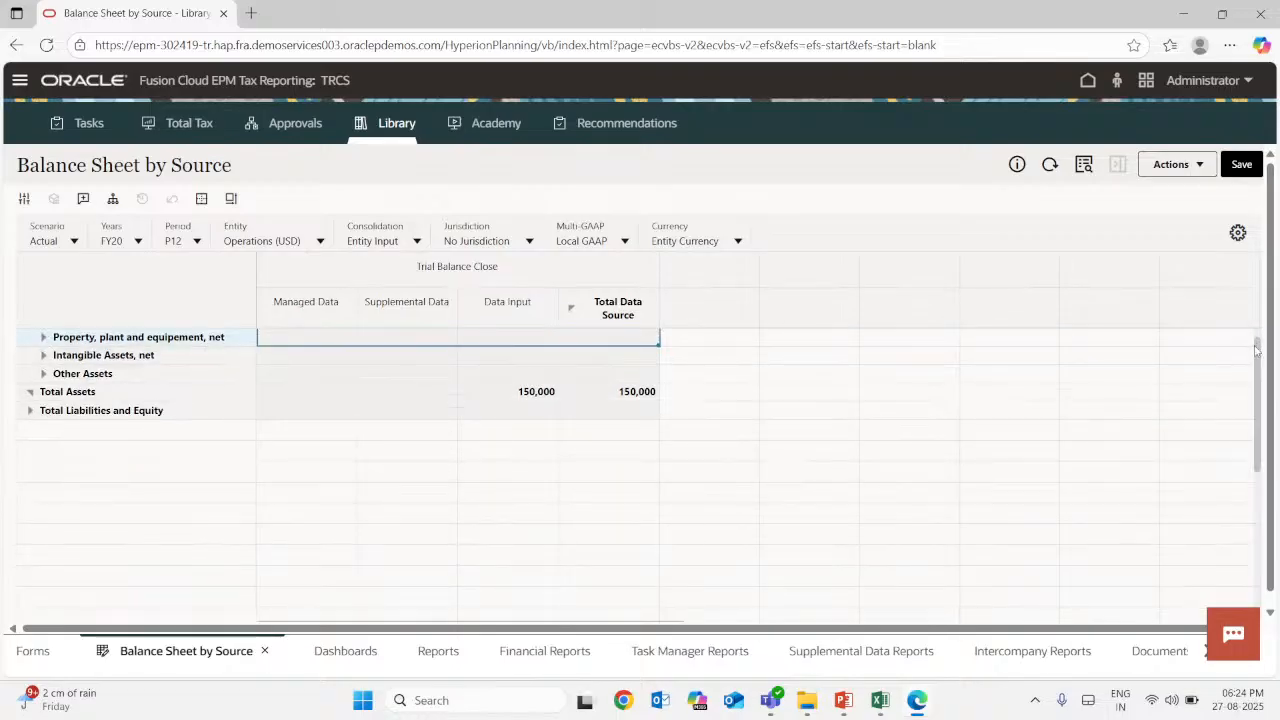
scroll(1257, 333, "up", 1)
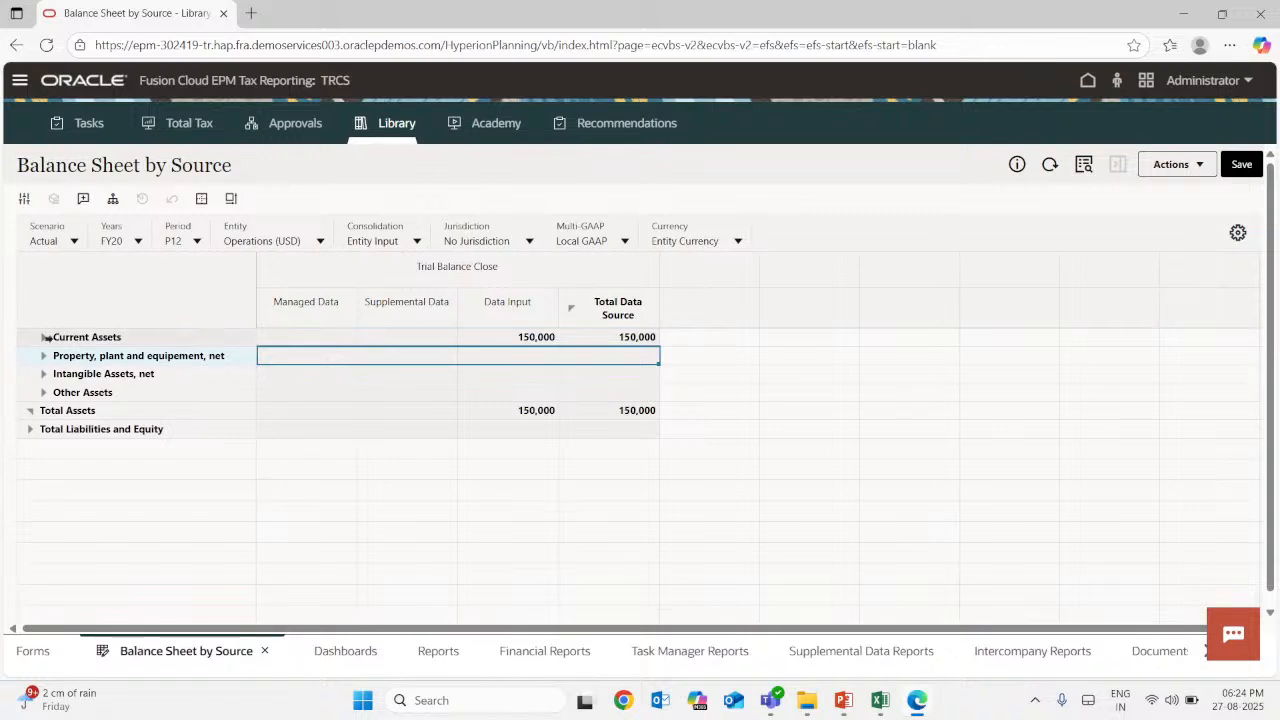
left_click(43, 337)
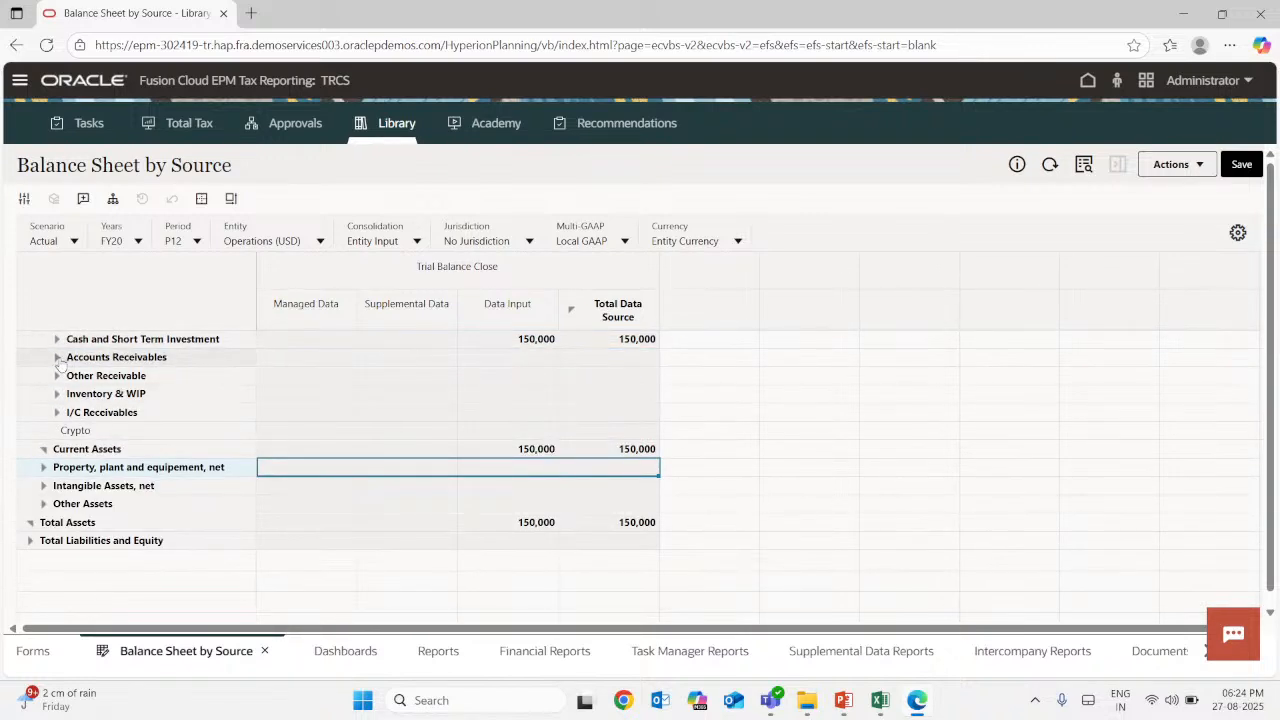
left_click(57, 339)
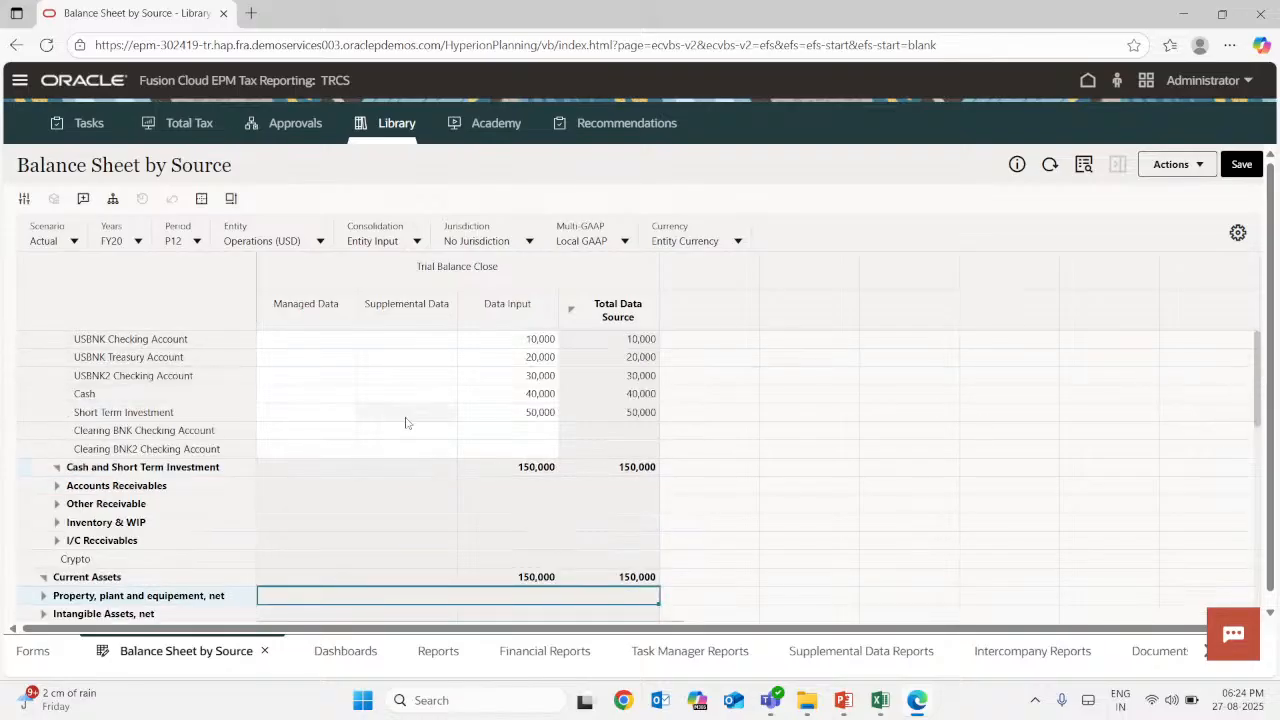
scroll(399, 427, "down", 1)
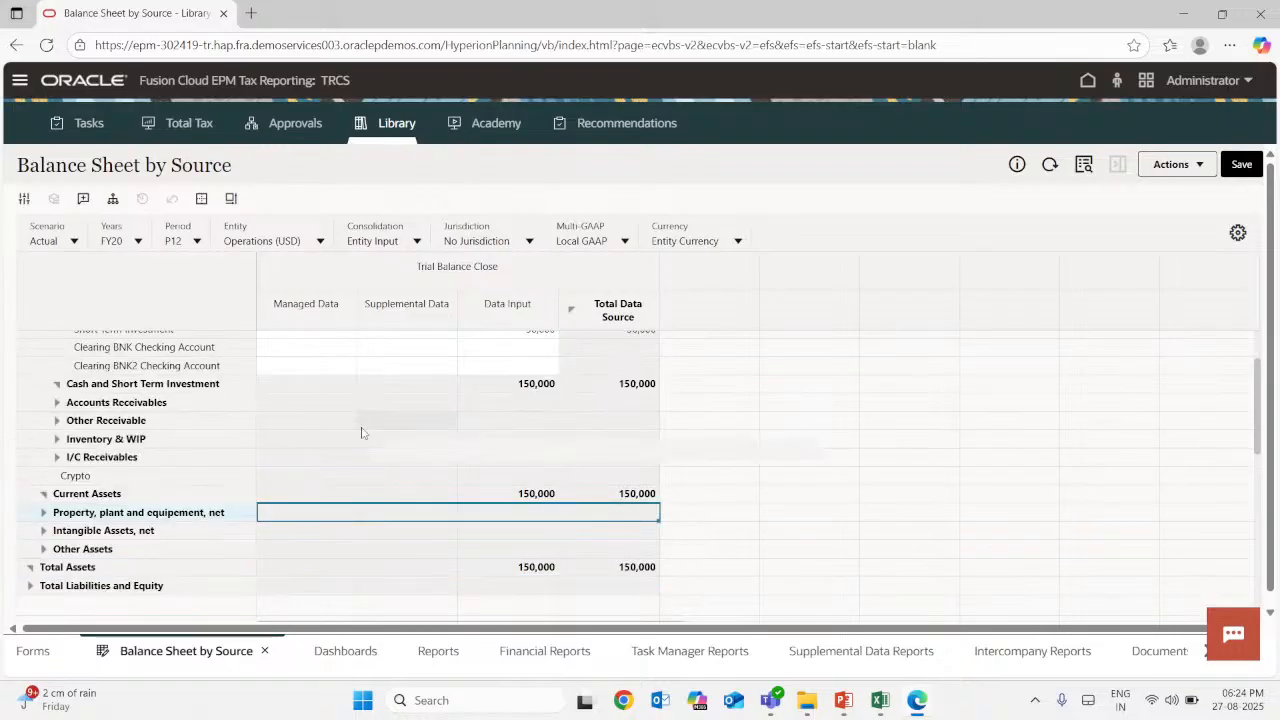
scroll(362, 432, "up", 1)
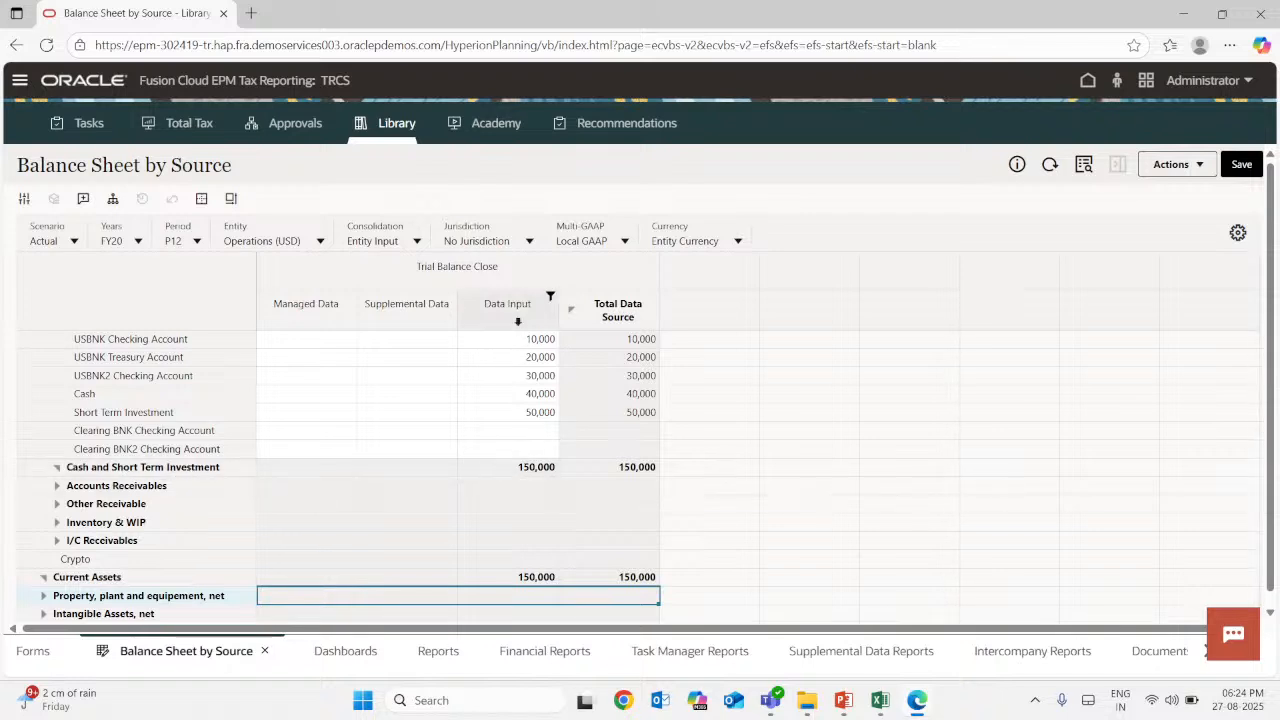
left_click(519, 349, "shift")
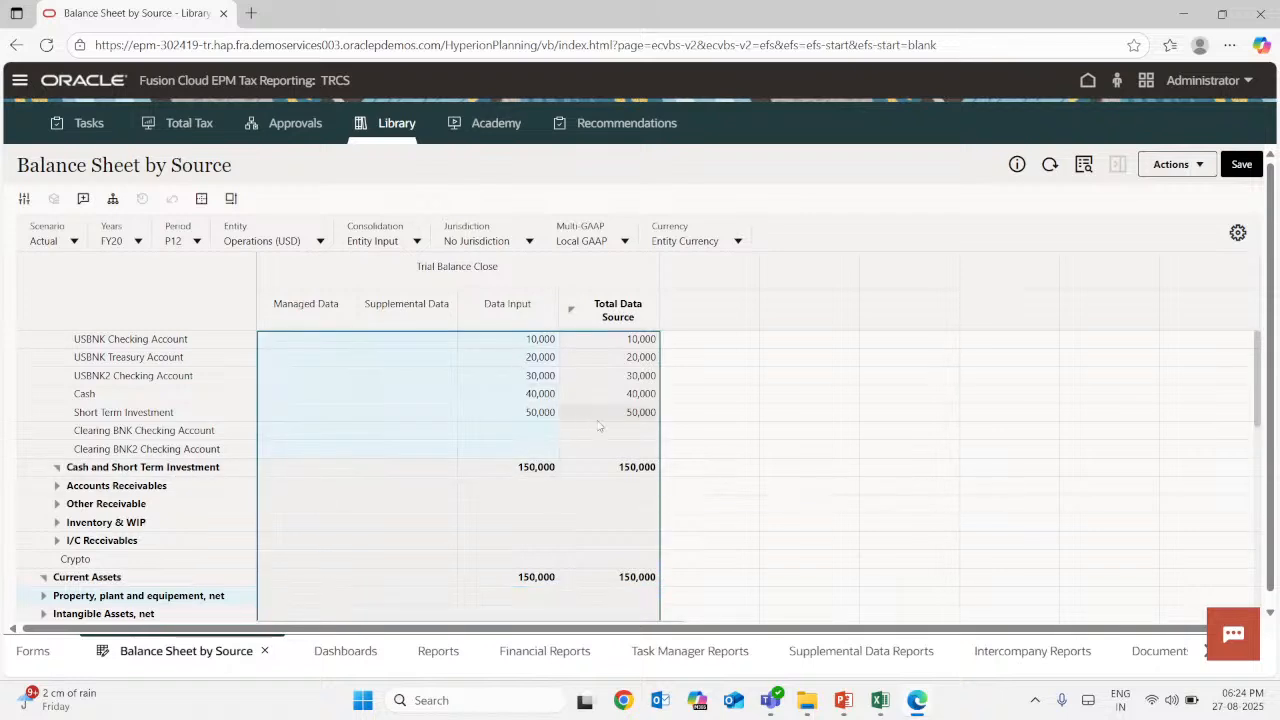
left_click(905, 431)
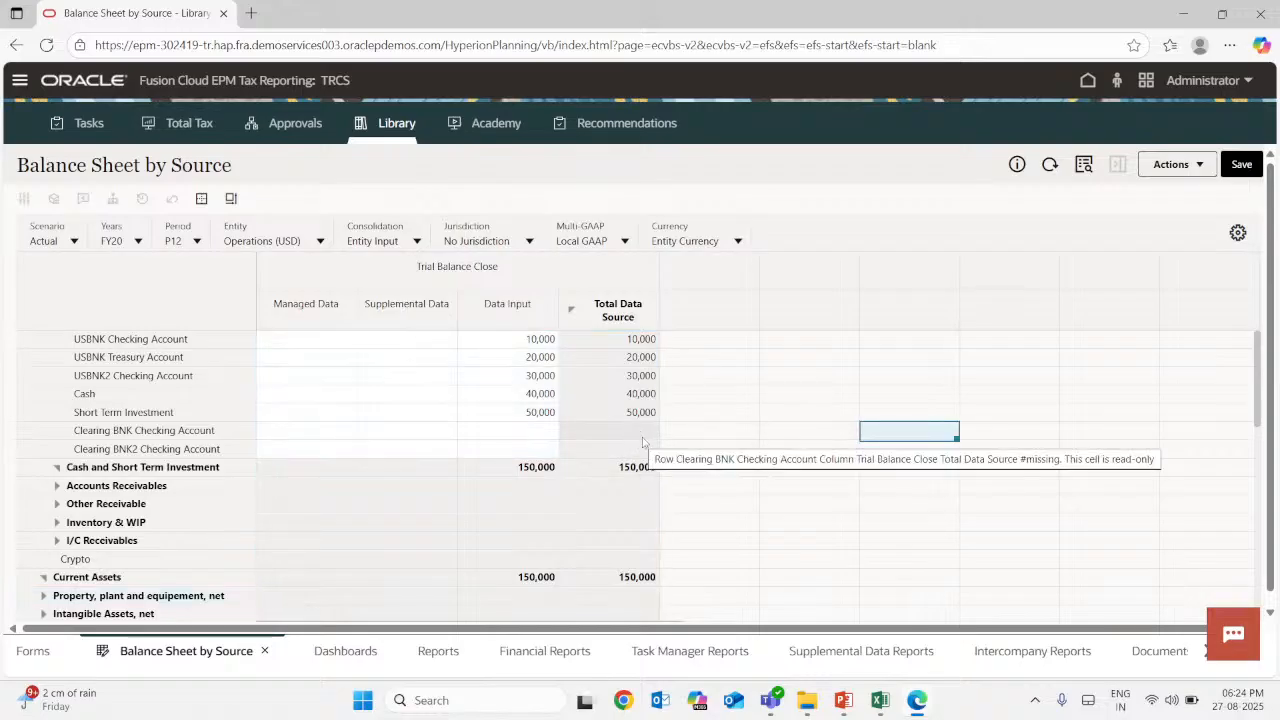
Change the form's period to P6 and expand Total Assets down to the accounts under Cash and Short Term Investment
left_click(196, 243)
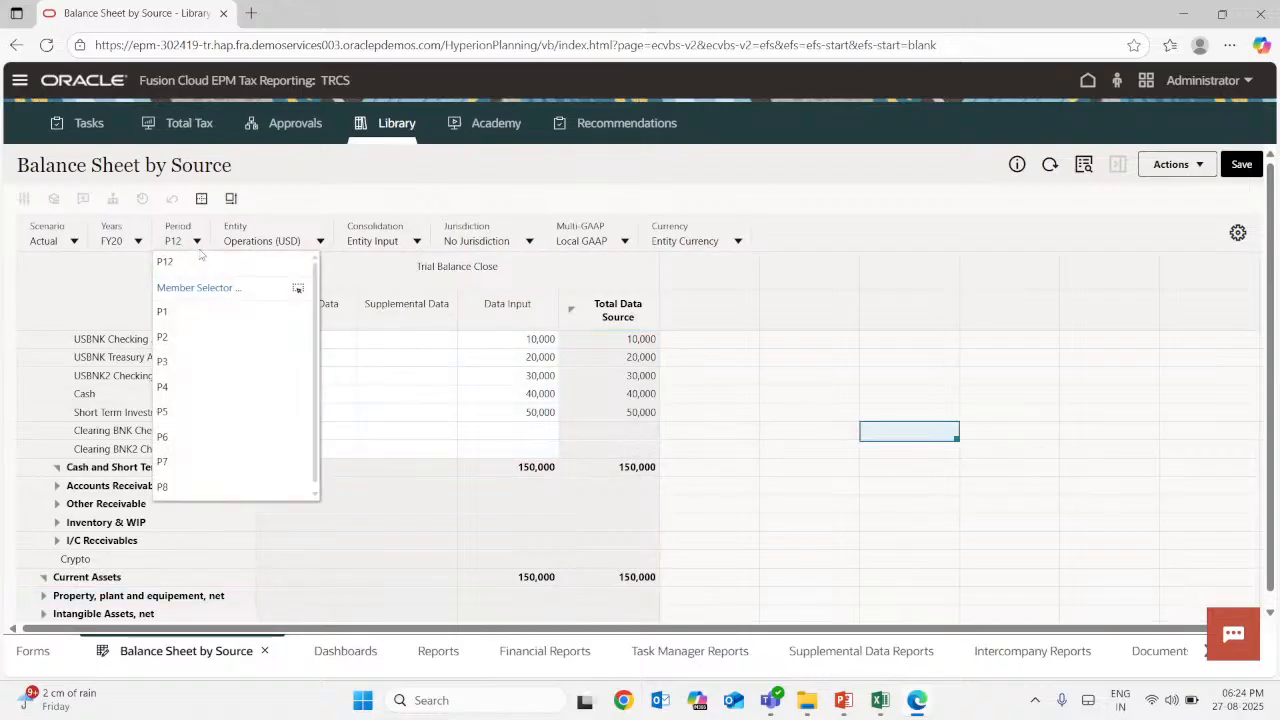
left_click(203, 440)
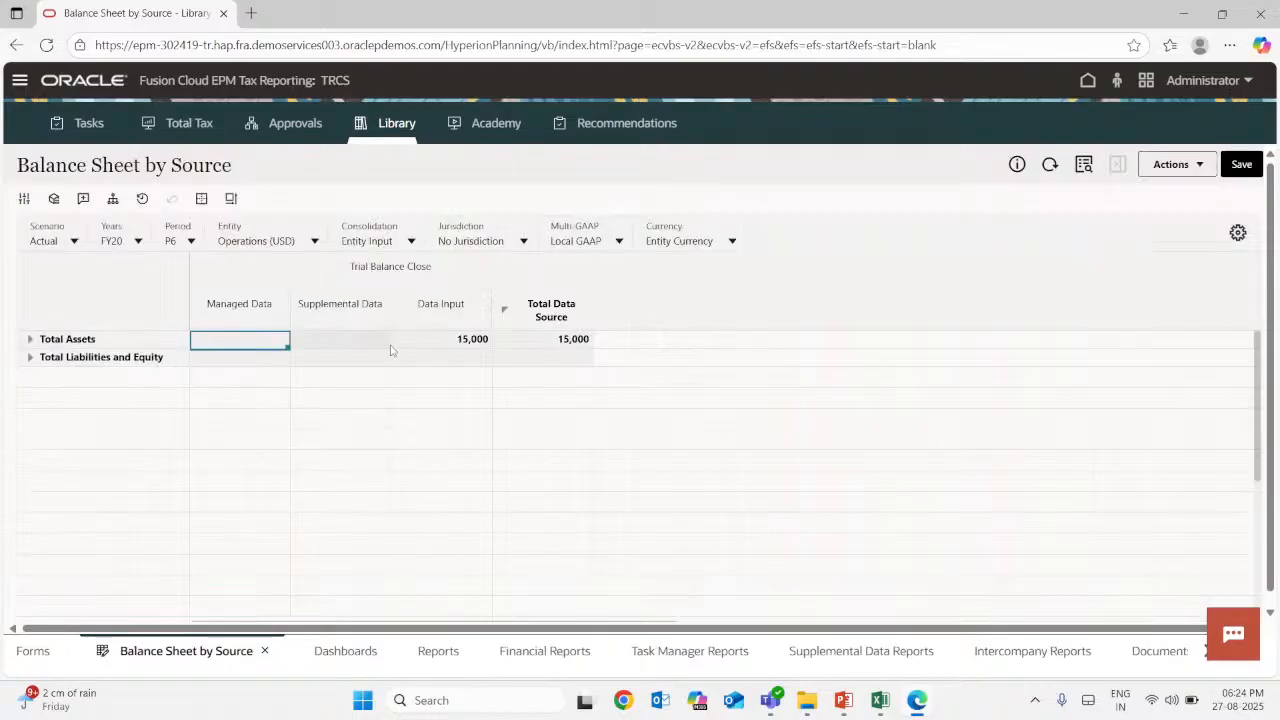
left_click(31, 340)
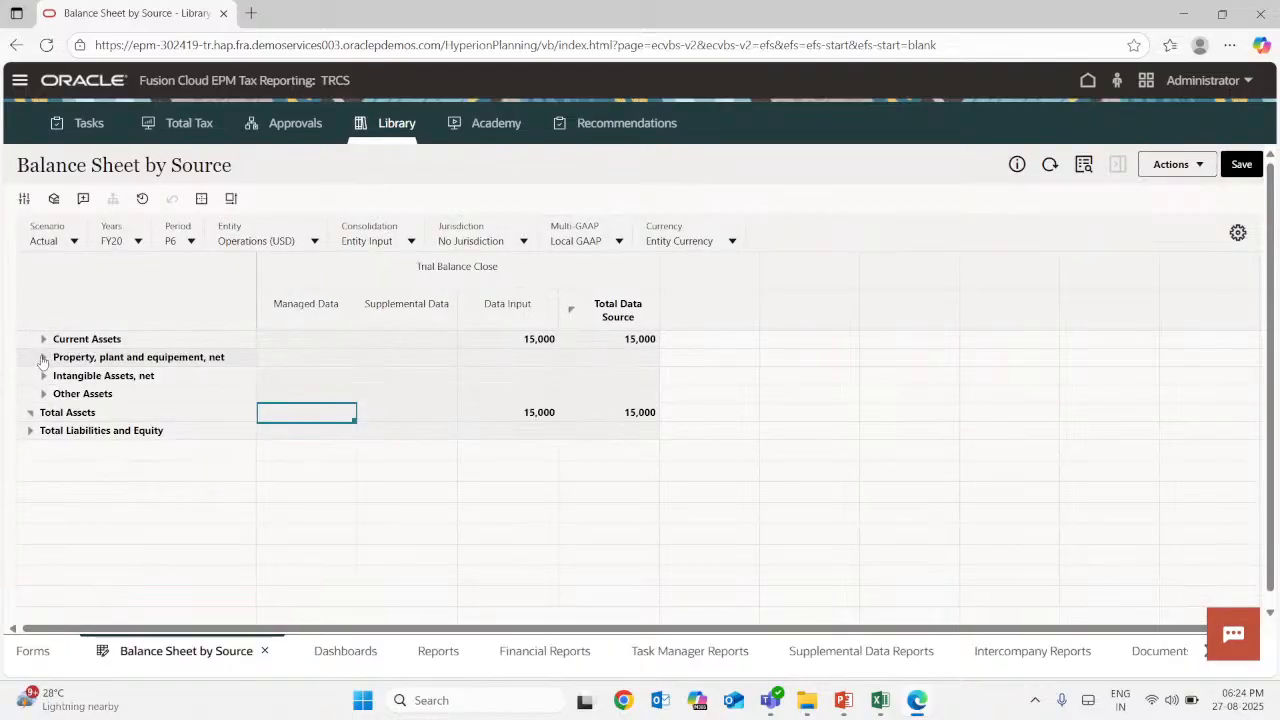
left_click(44, 340)
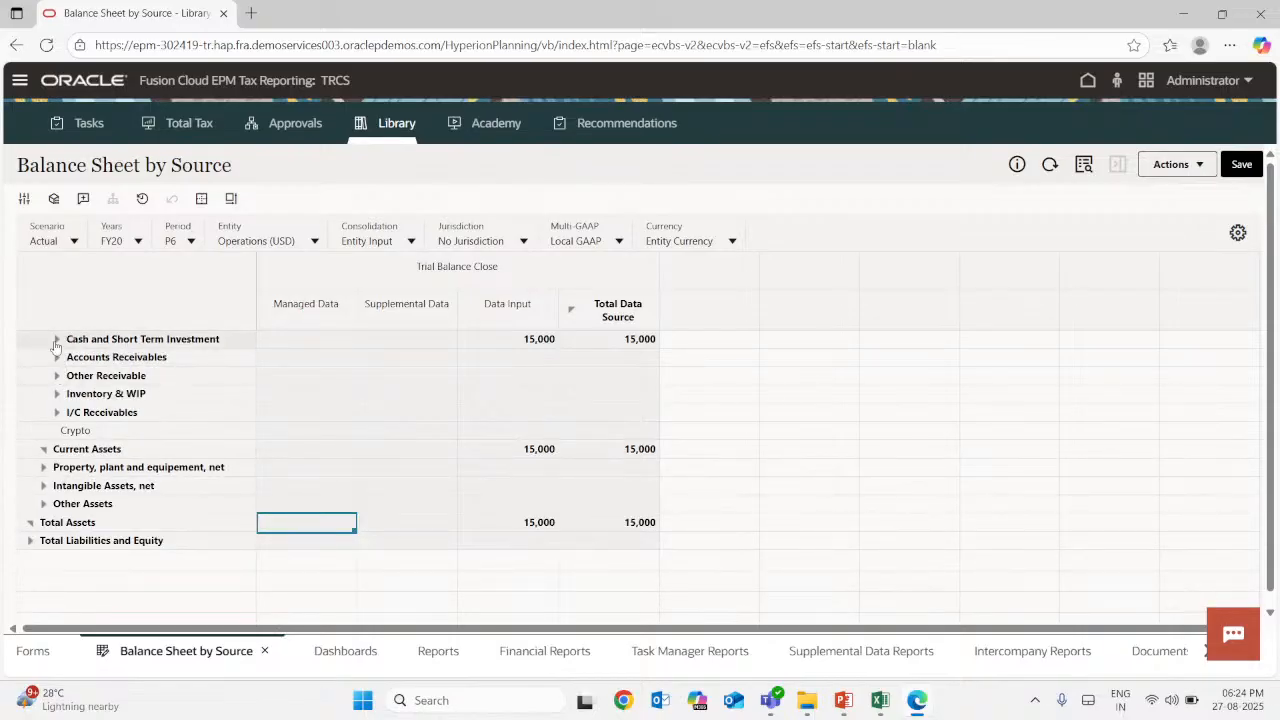
left_click(56, 341)
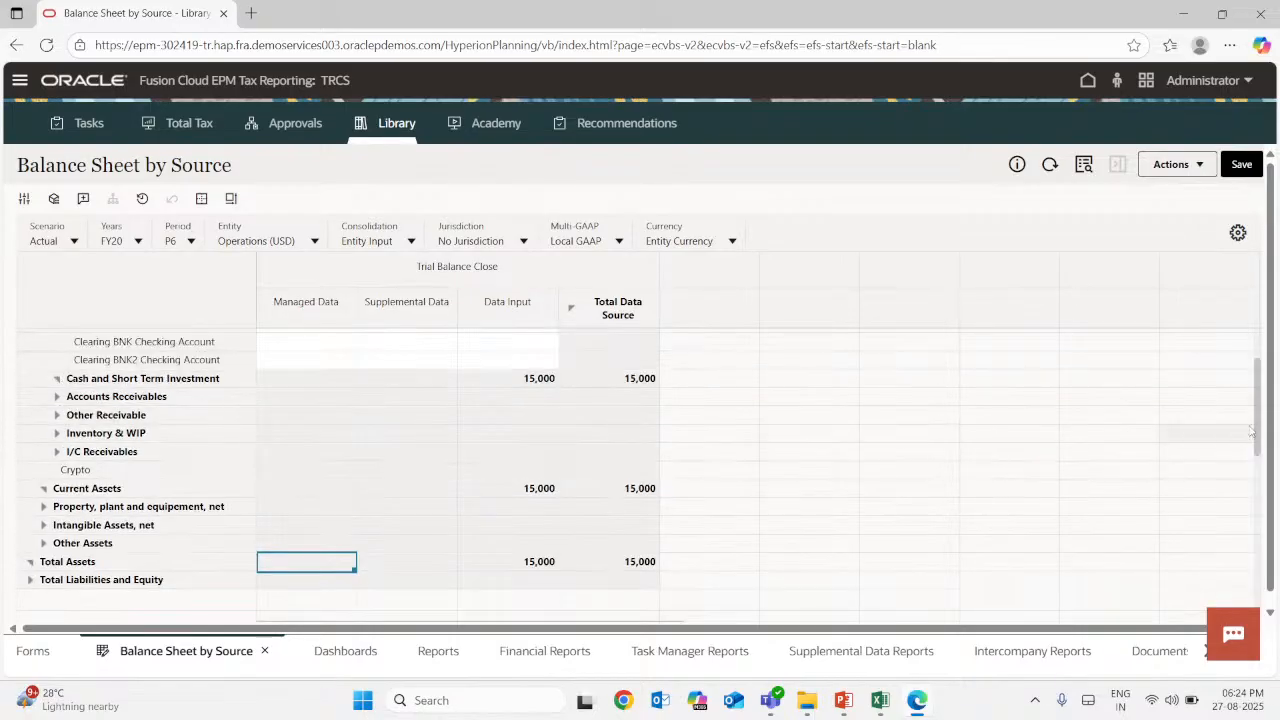
left_click_drag(1260, 391, 1258, 355)
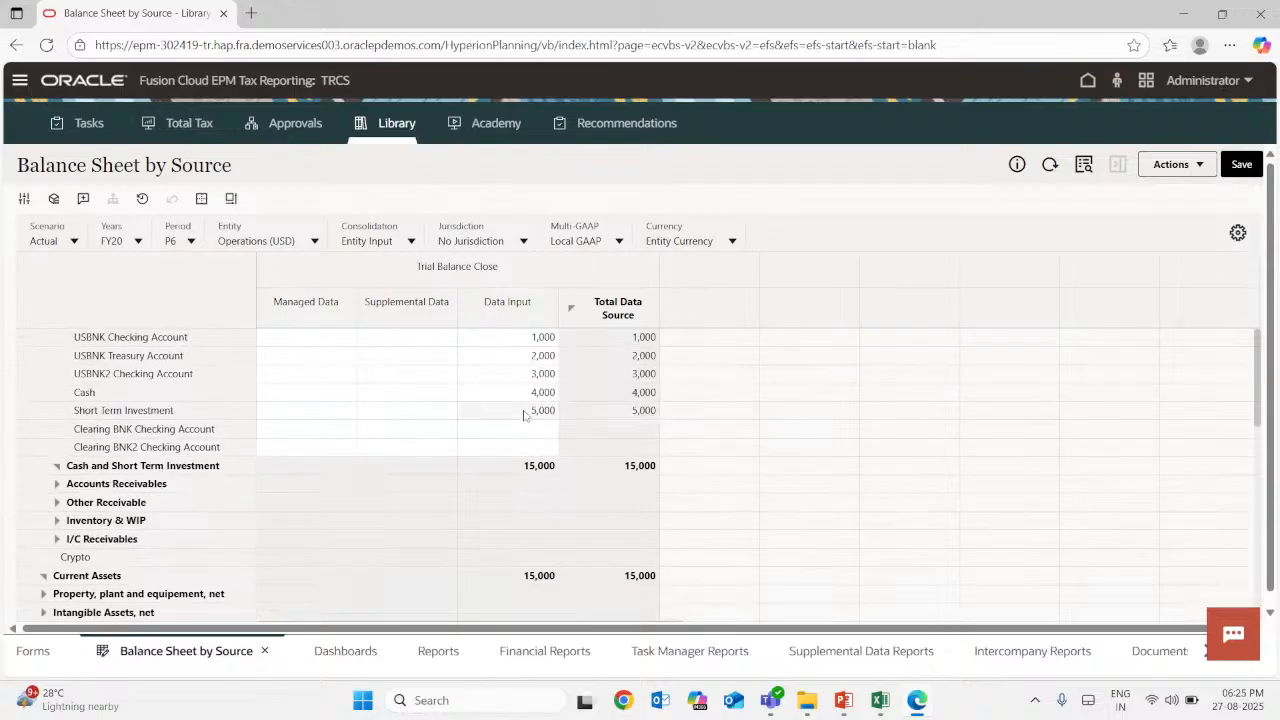
left_click(585, 700)
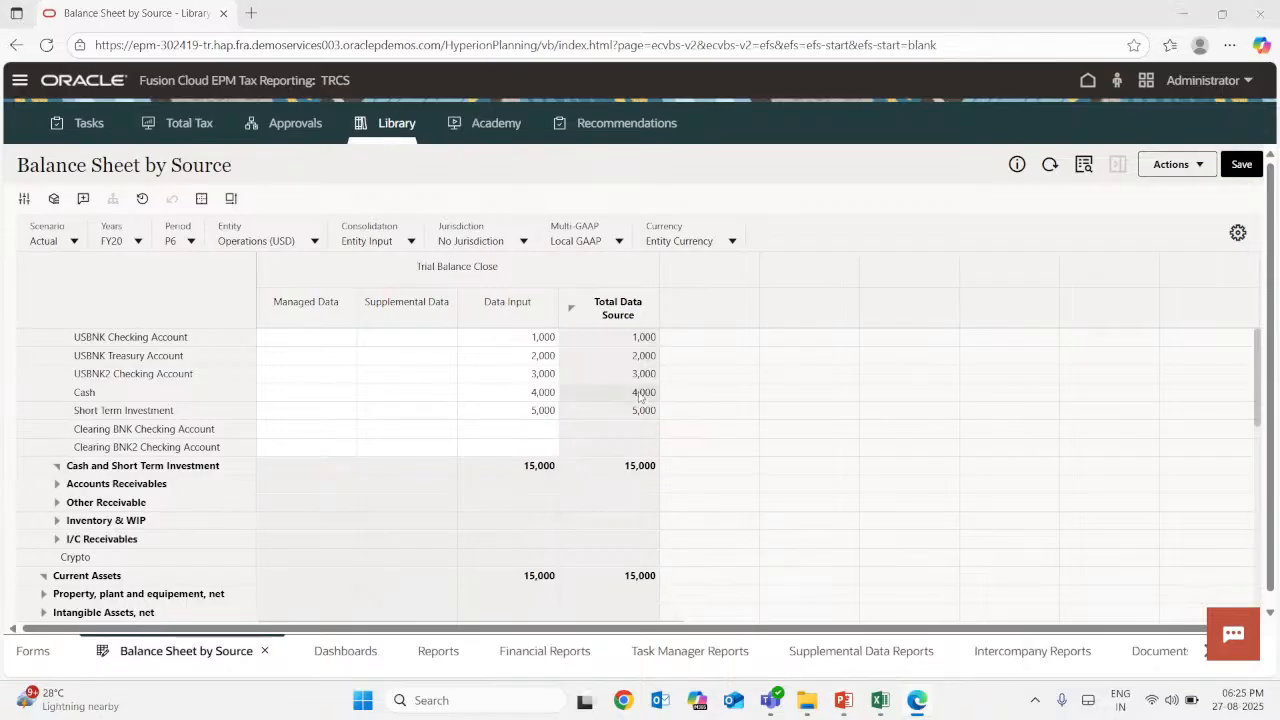
left_click(646, 400)
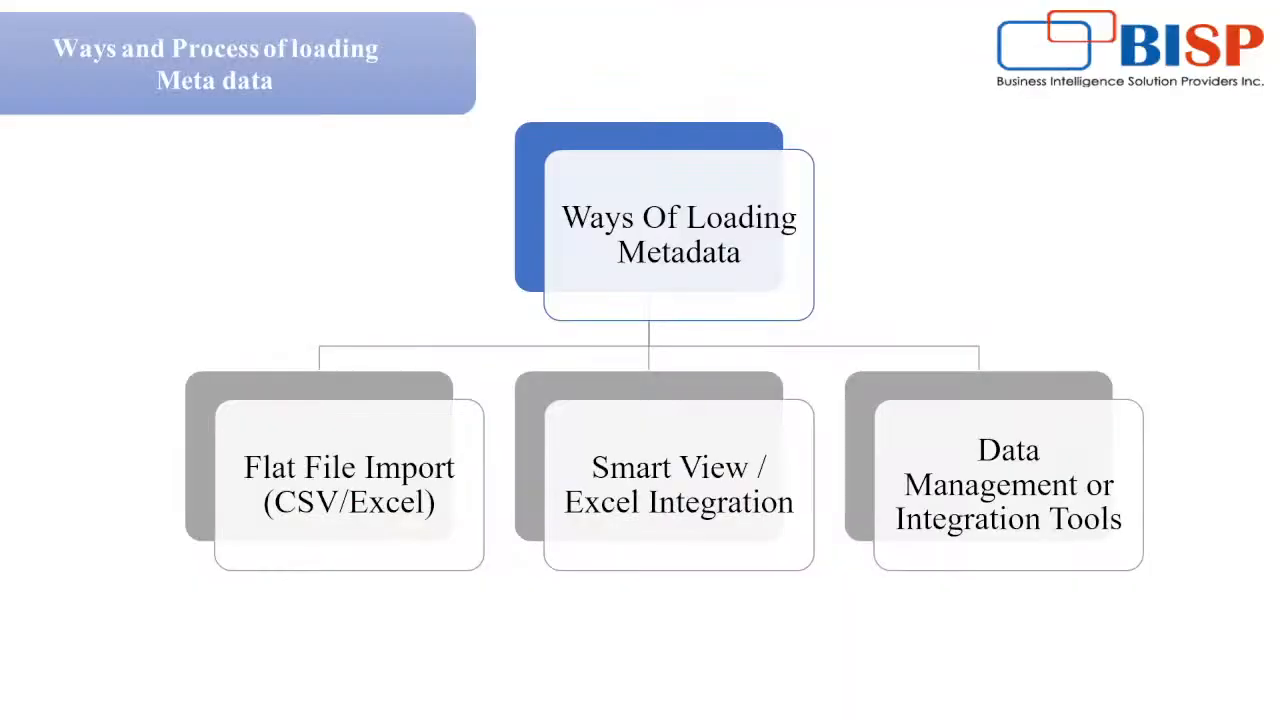
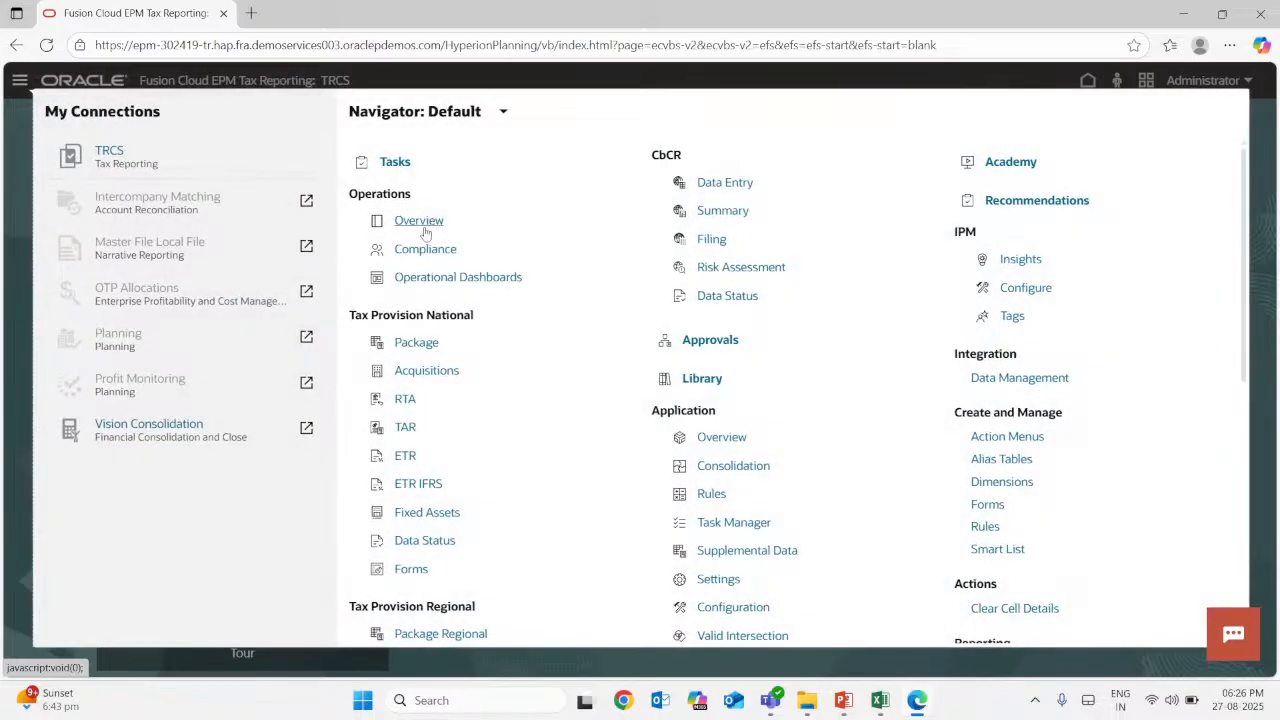
Open Data Management in a maximized window and examine the ETR to Plan import format's details and mappings
left_click(1005, 380)
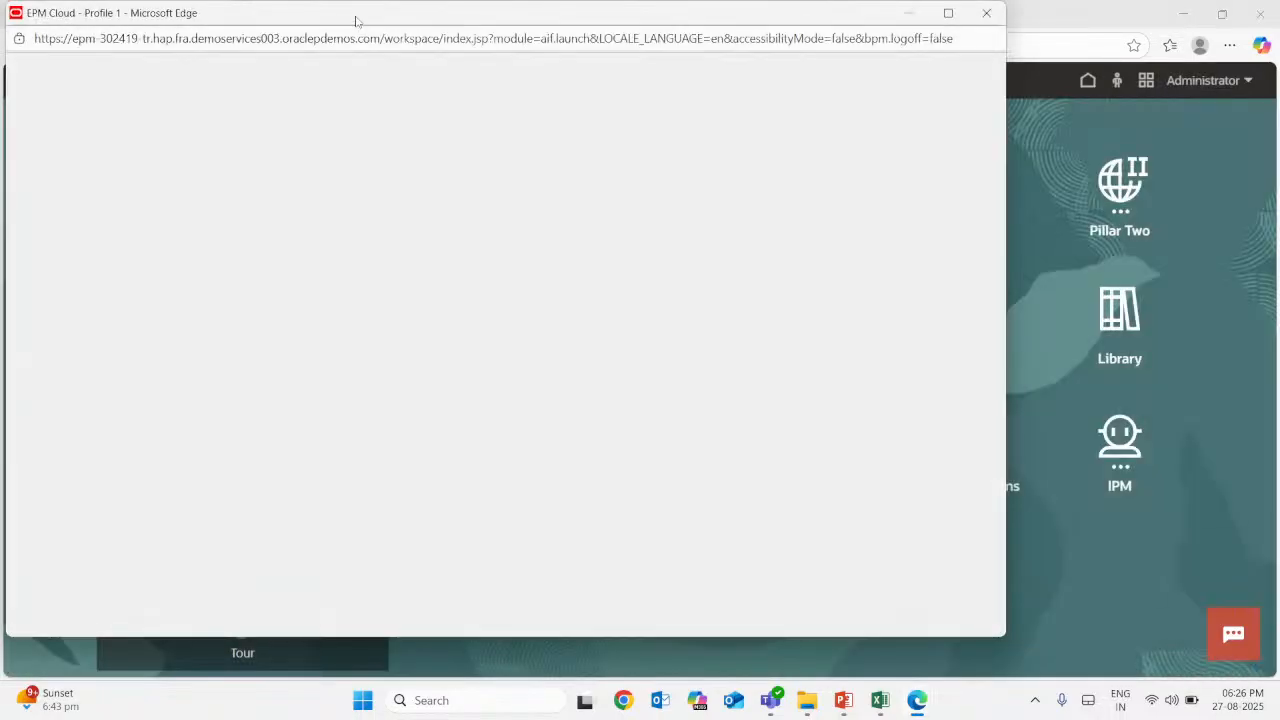
double_click(357, 17)
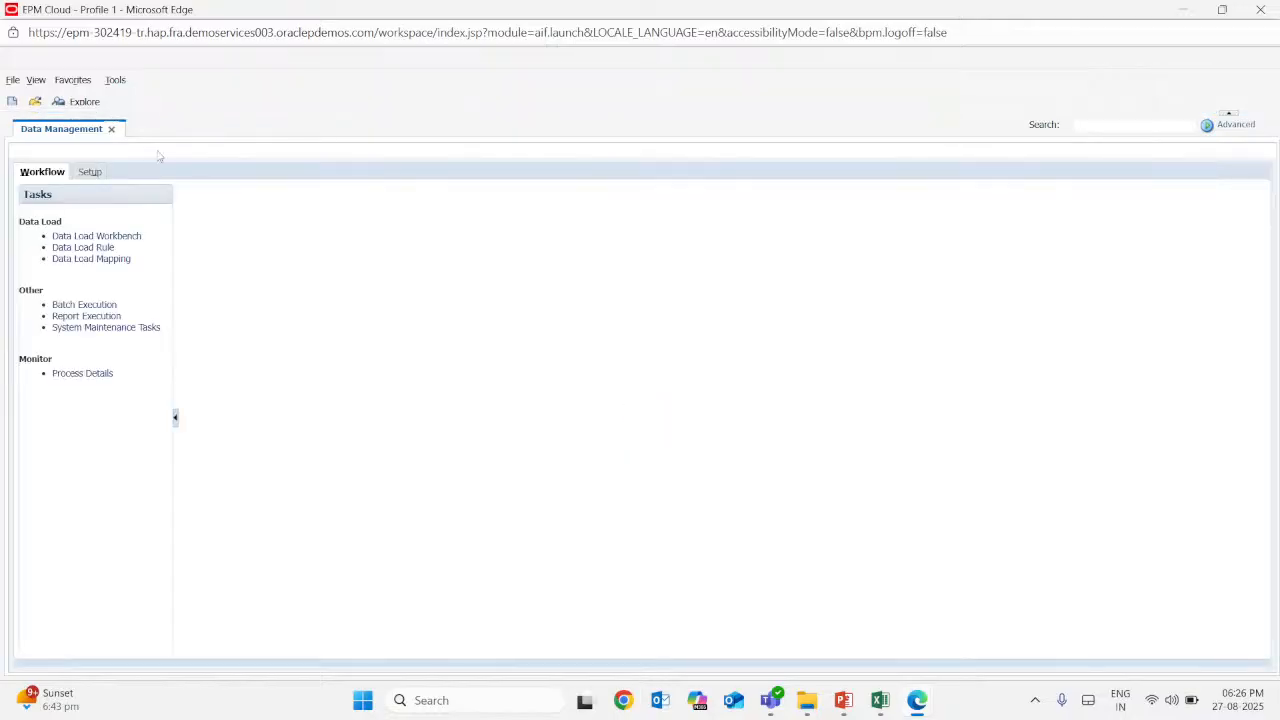
left_click(94, 172)
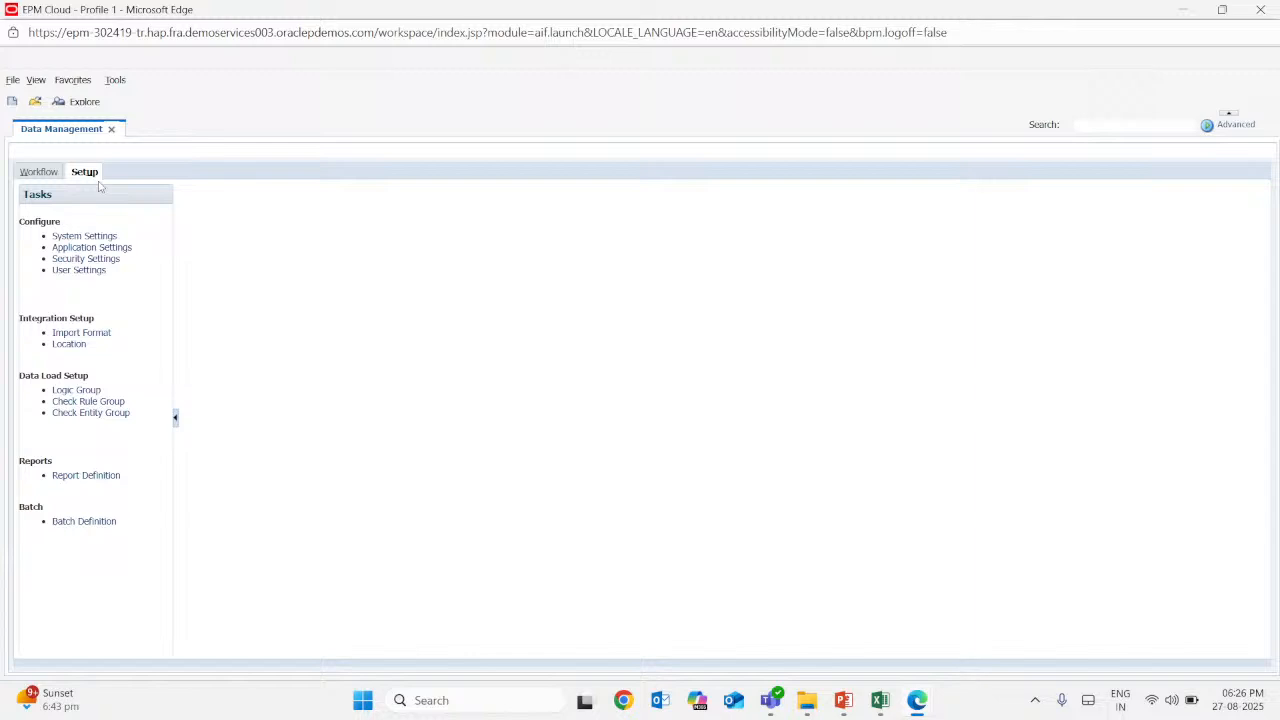
left_click(83, 332)
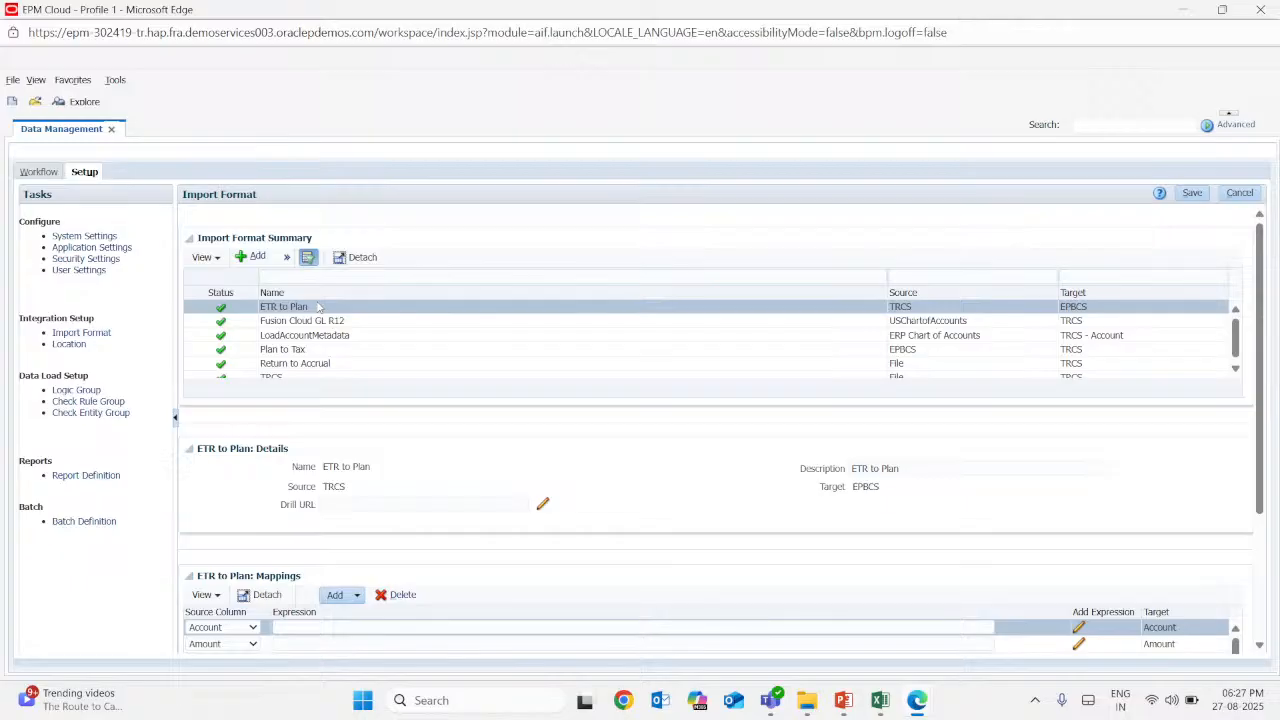
scroll(440, 370, "down", 2)
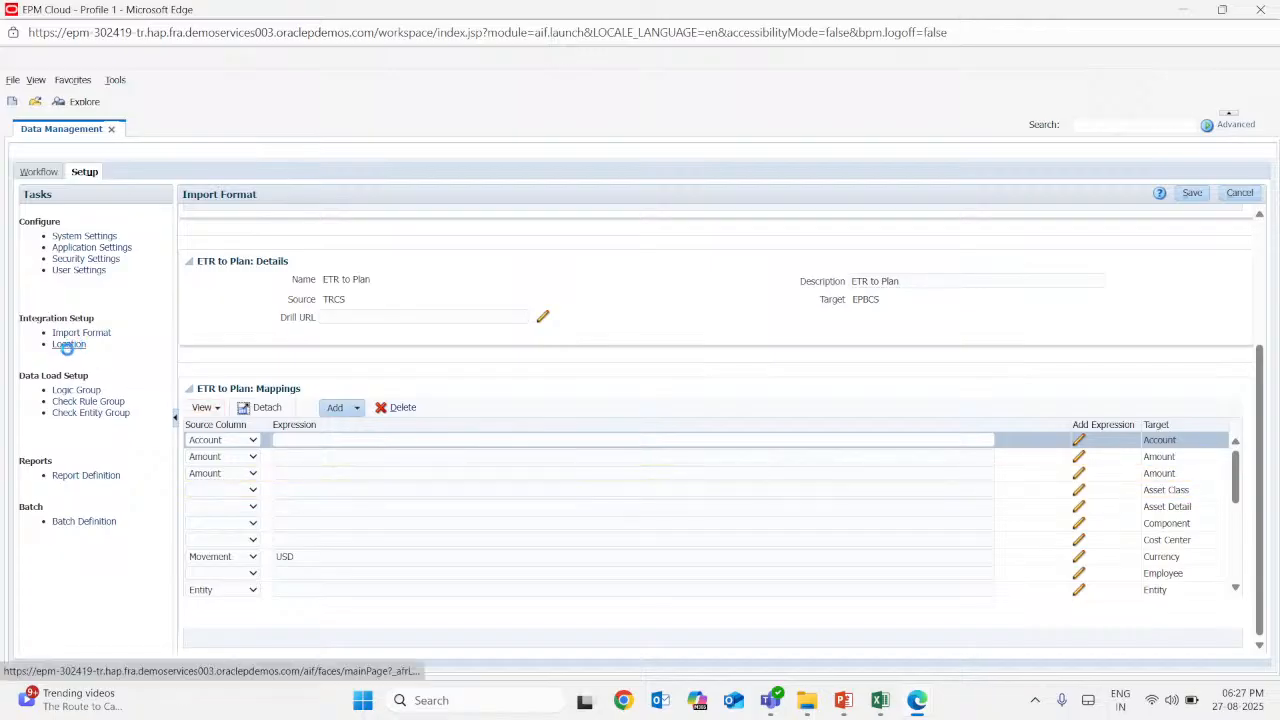
Open the Location setup and examine the location list and the details of the Cloud ERP location
left_click(68, 344)
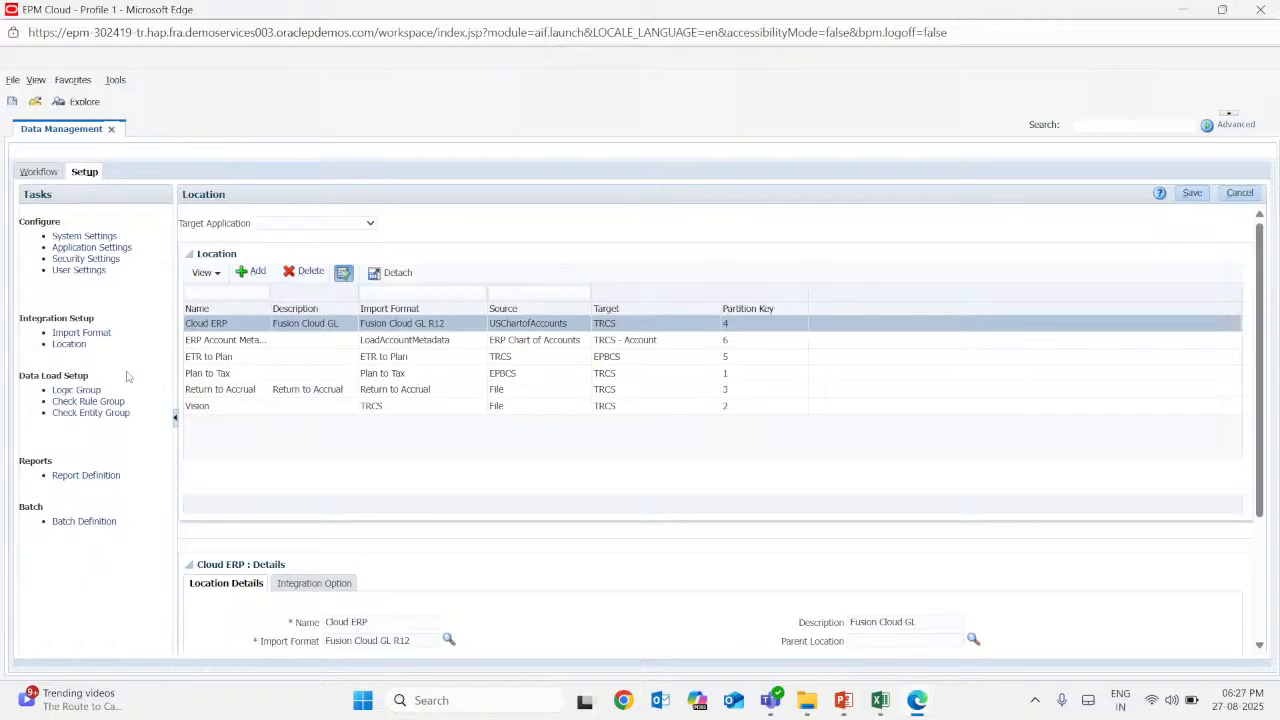
scroll(336, 550, "down", 3)
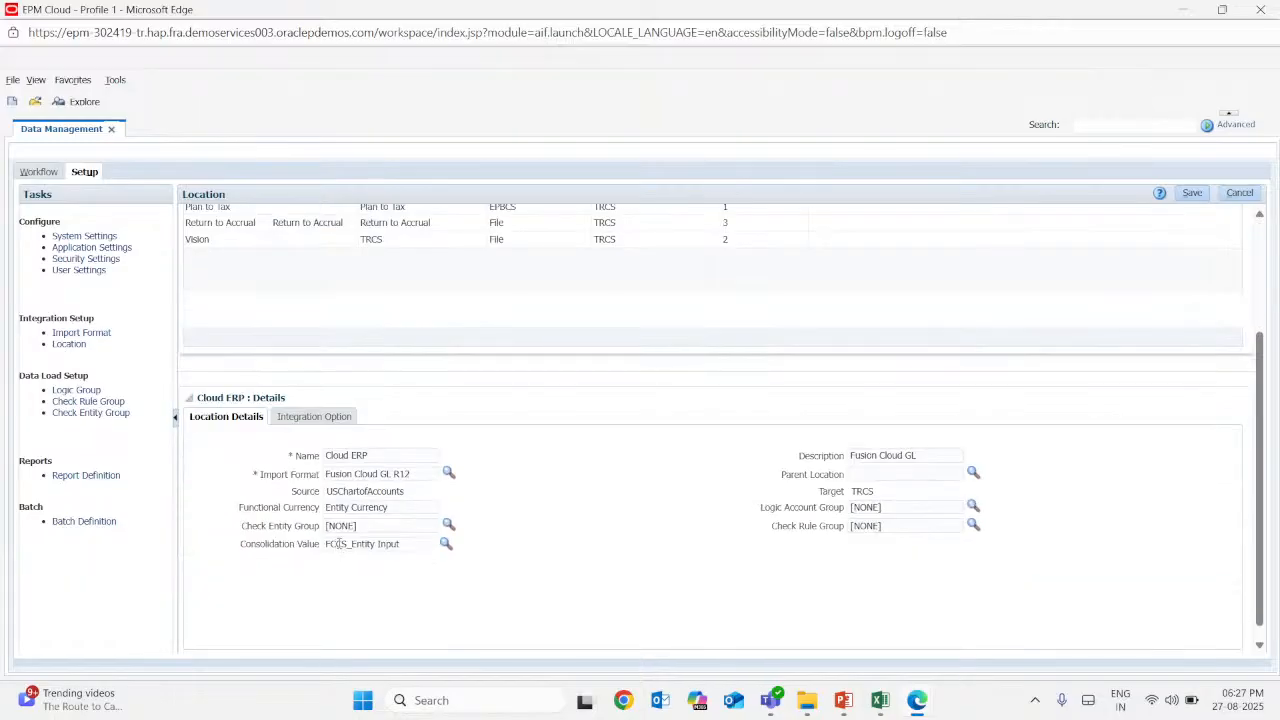
scroll(340, 542, "up", 3)
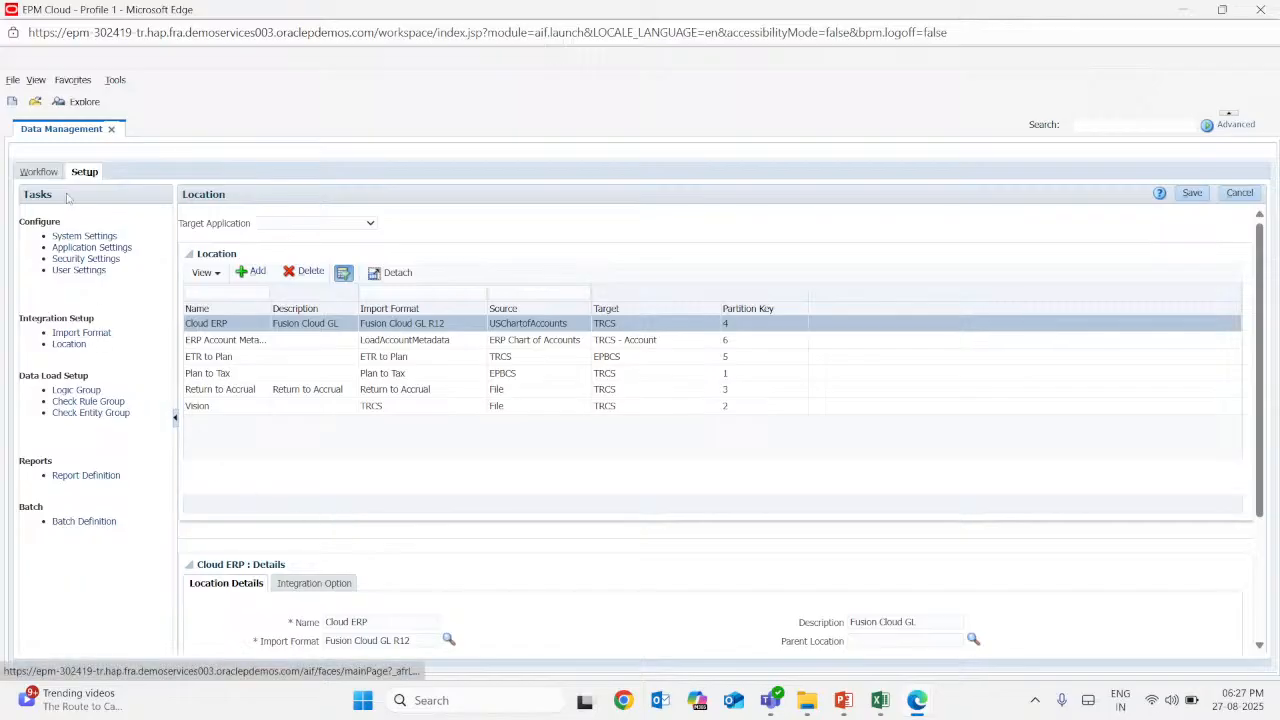
View the workflow's Data Load Mapping, Data Load Rule and Data Load Workbench pages for the Cloud ERP location
left_click(45, 172)
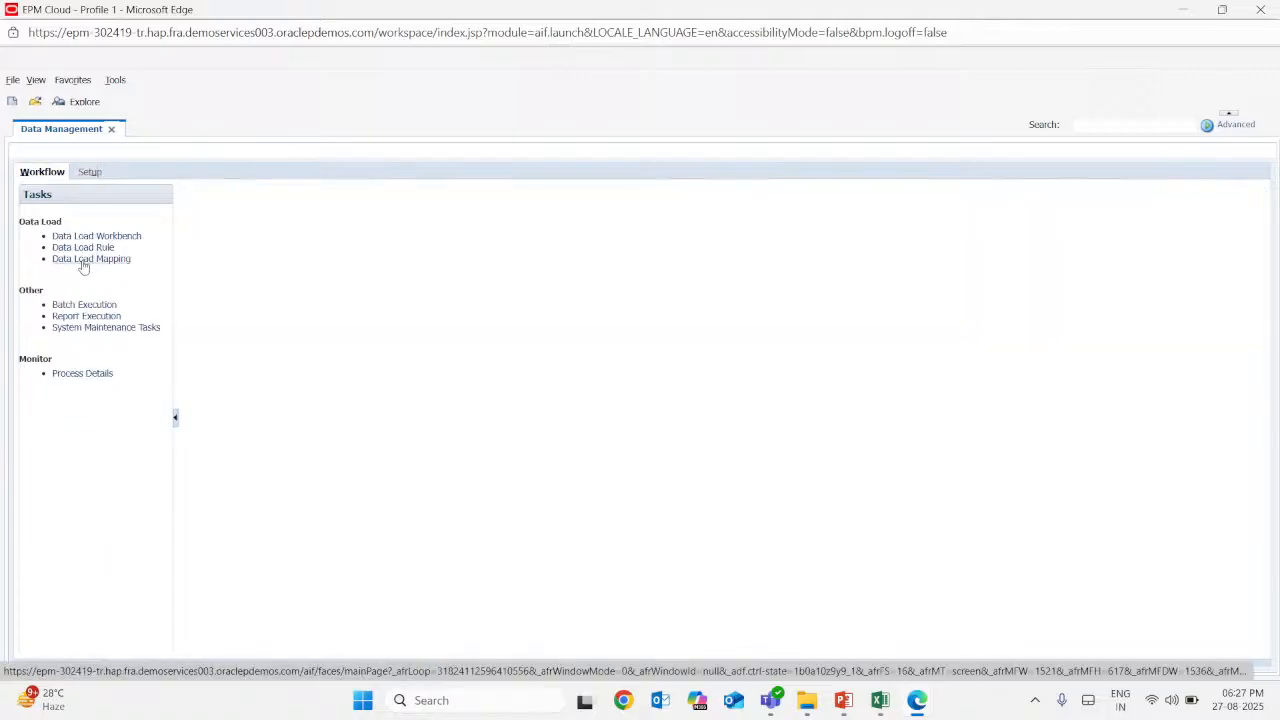
left_click(80, 260)
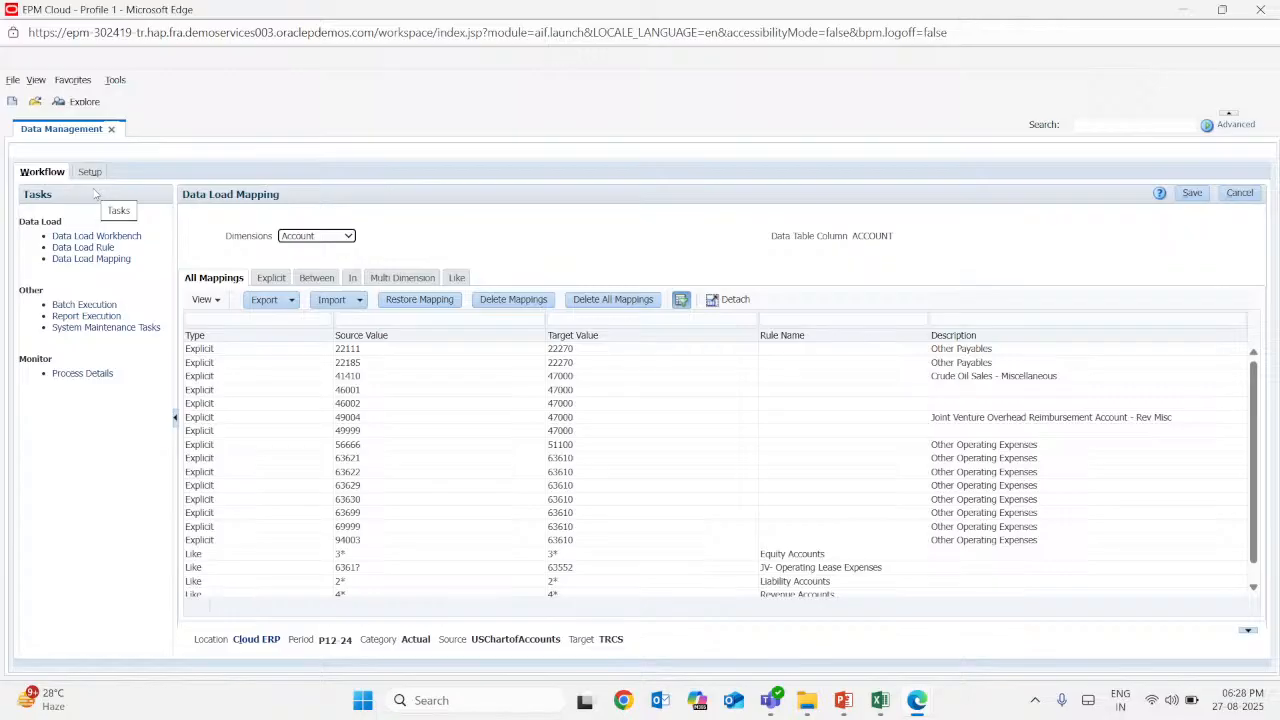
left_click(100, 248)
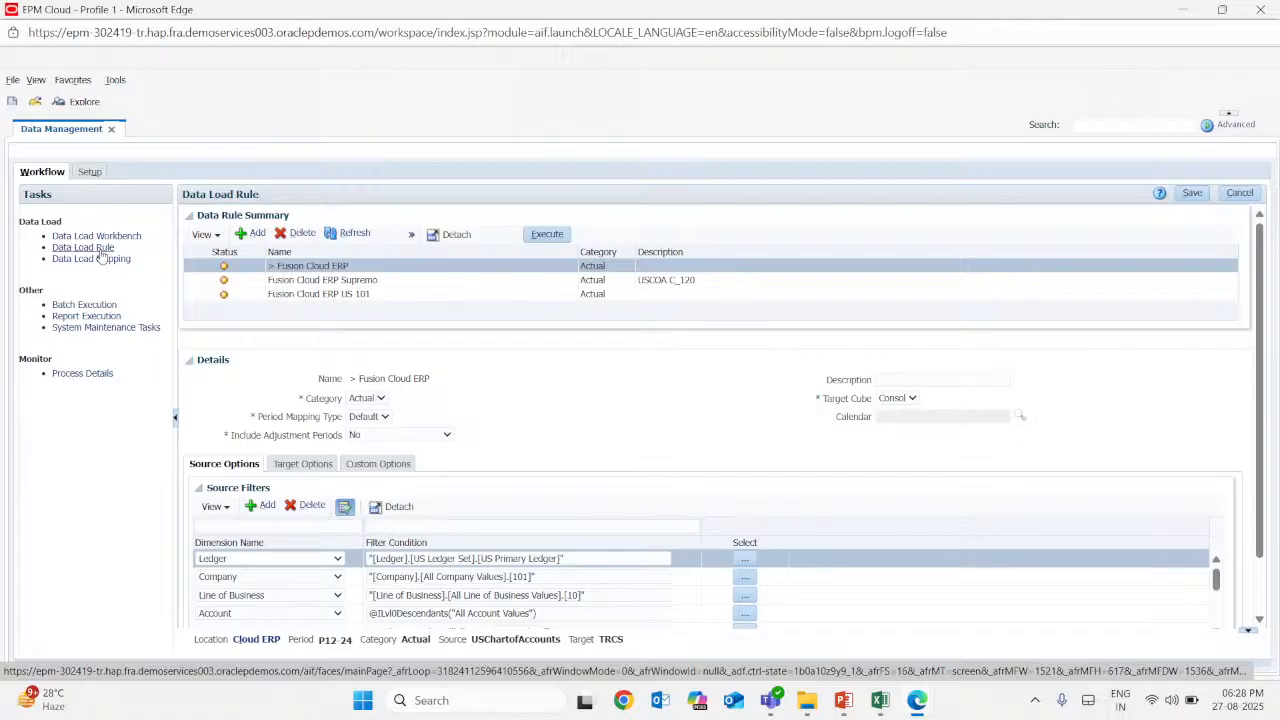
left_click(106, 236)
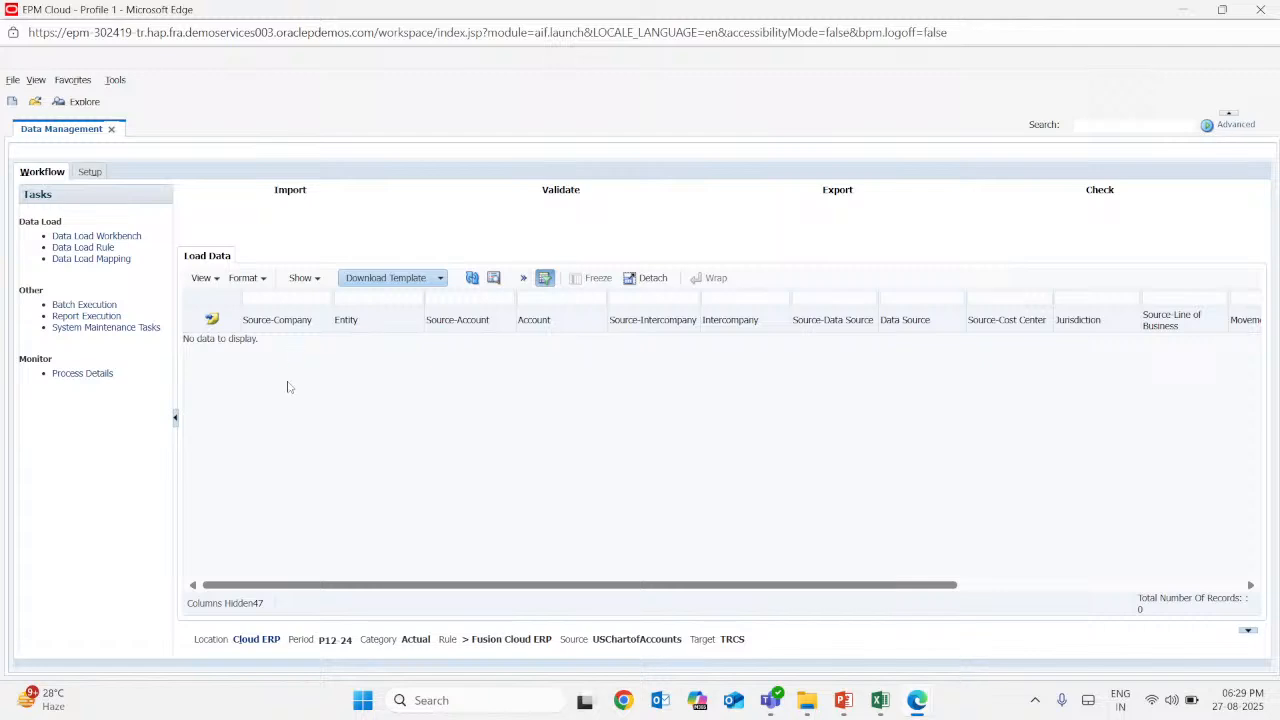
Switch to the desktop and open the Account_Metadata file in Excel from the project folder there
mouse_move(918, 706)
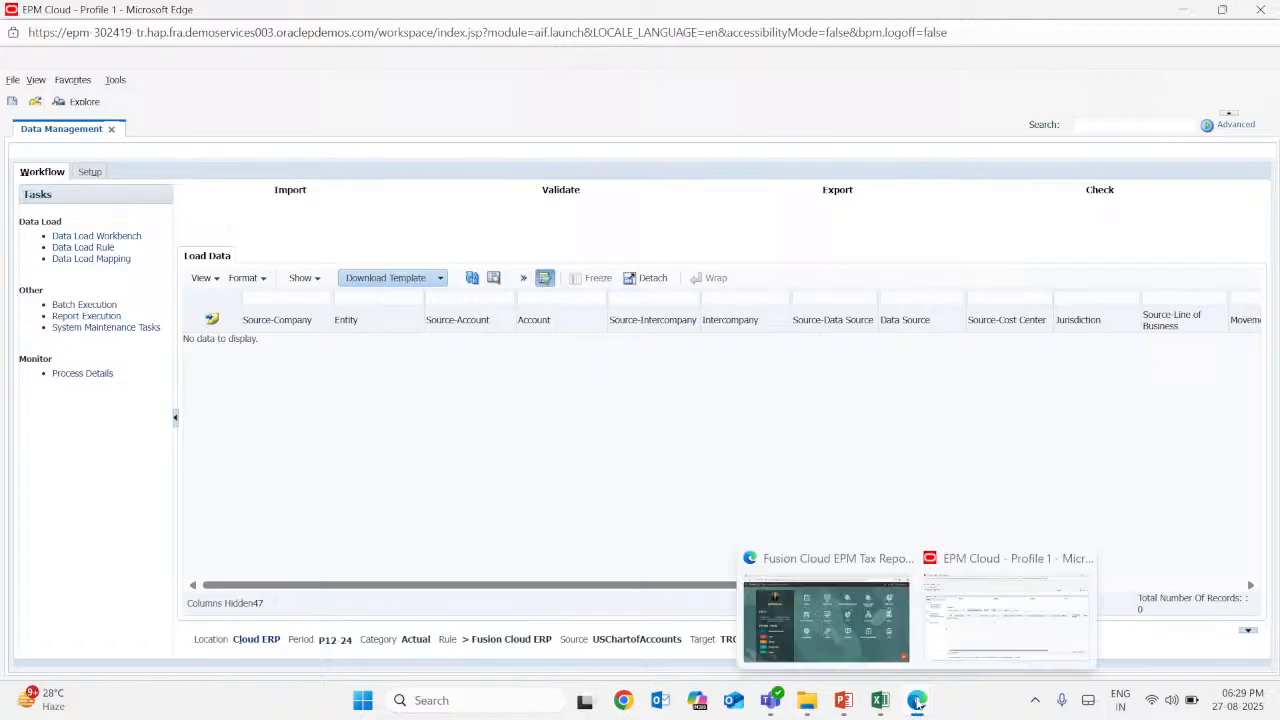
key("alt+Tab")
key("super+d")
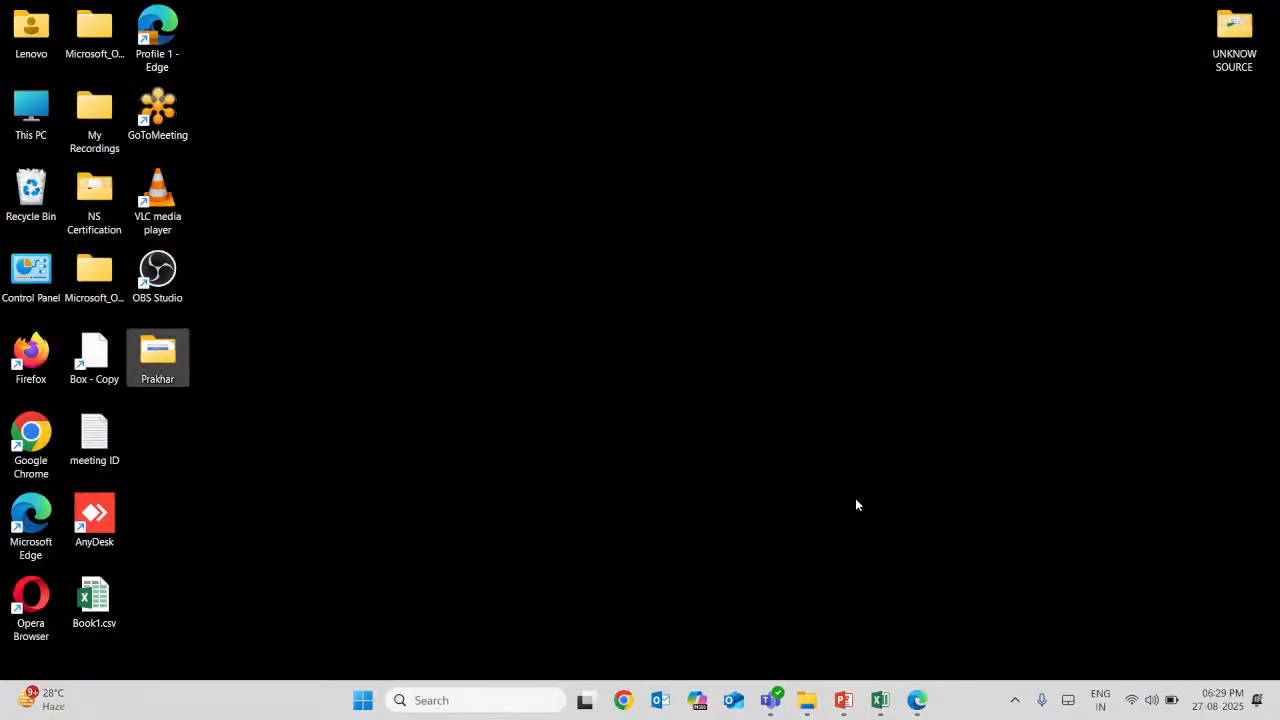
double_click(150, 360)
left_click_drag(419, 43, 357, 4)
double_click(251, 146)
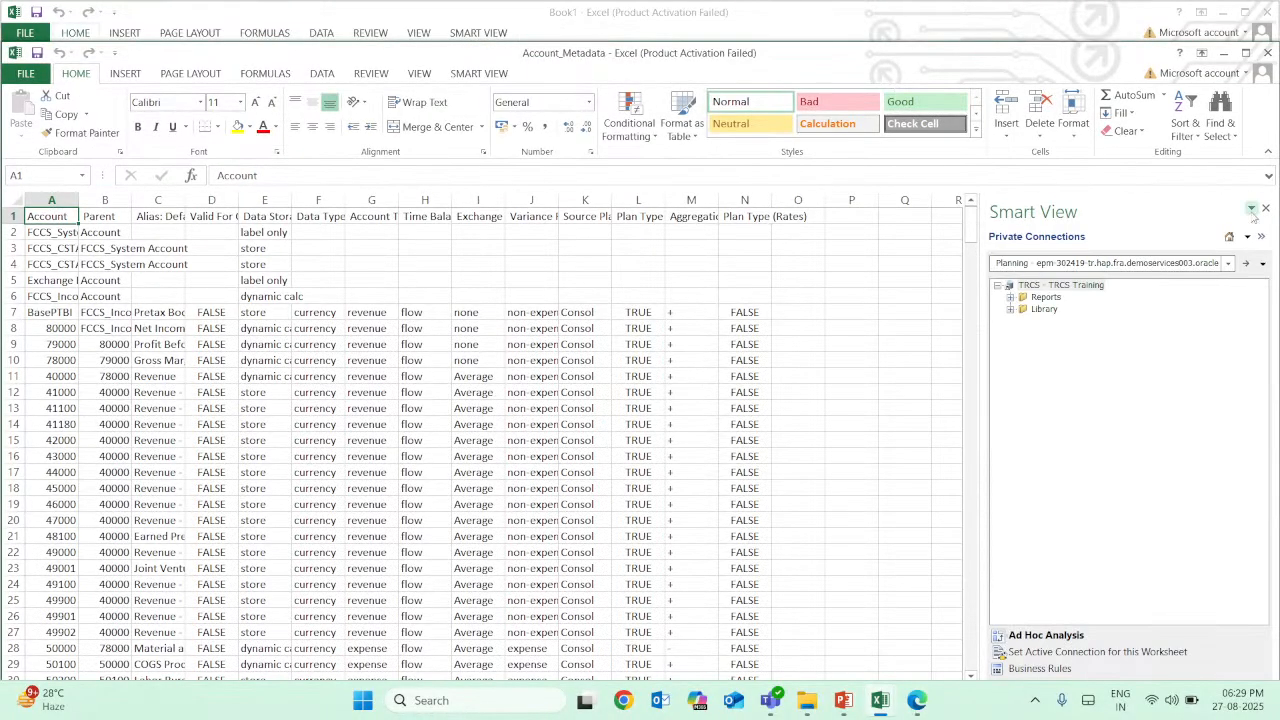
Collapse the Smart View pane and fit the Alias: Default column's width to its contents
left_click(1264, 237)
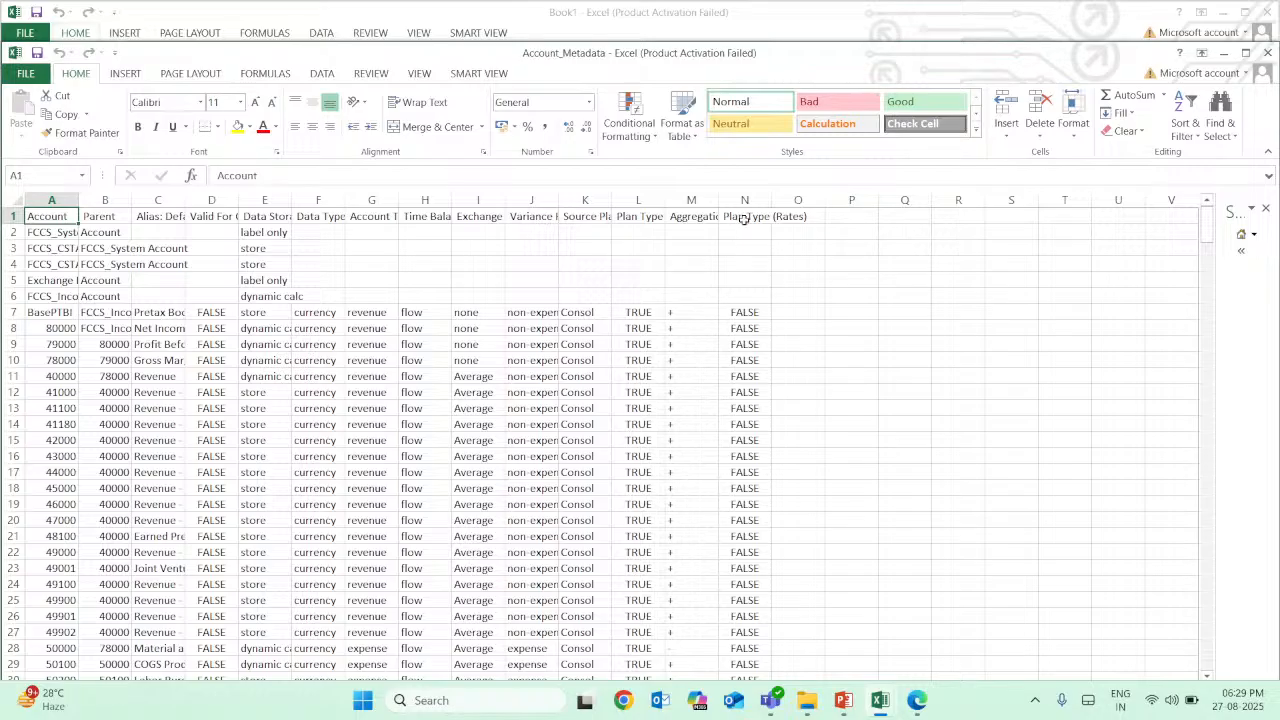
double_click(185, 201)
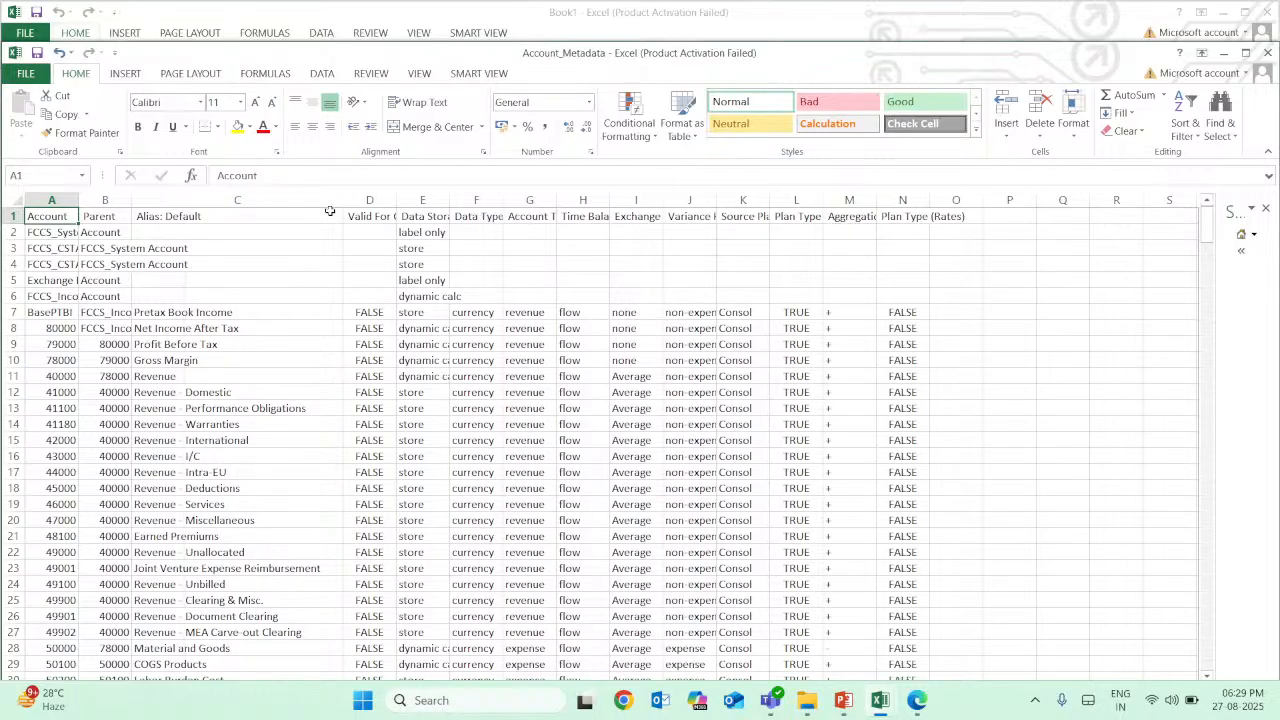
Widen the Parent, Account, Valid For Consolidations, Data Storage and Data Type columns so their headers and entries fit
double_click(132, 199)
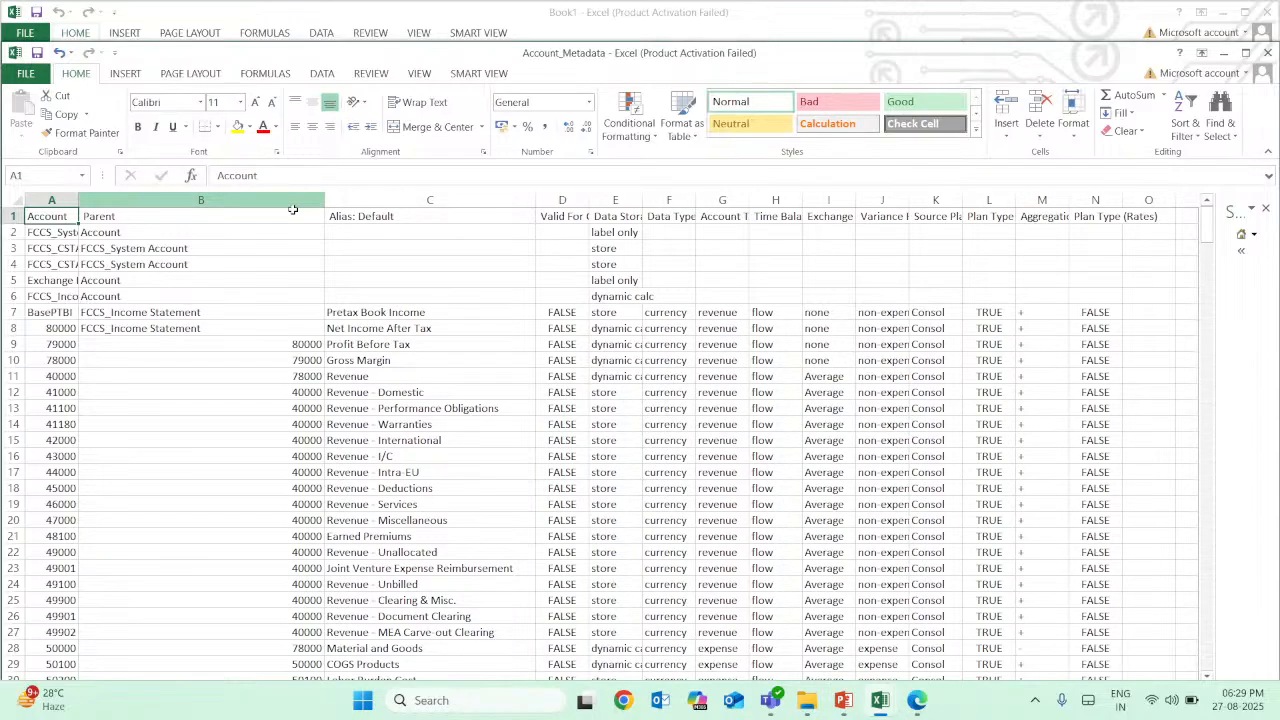
double_click(79, 202)
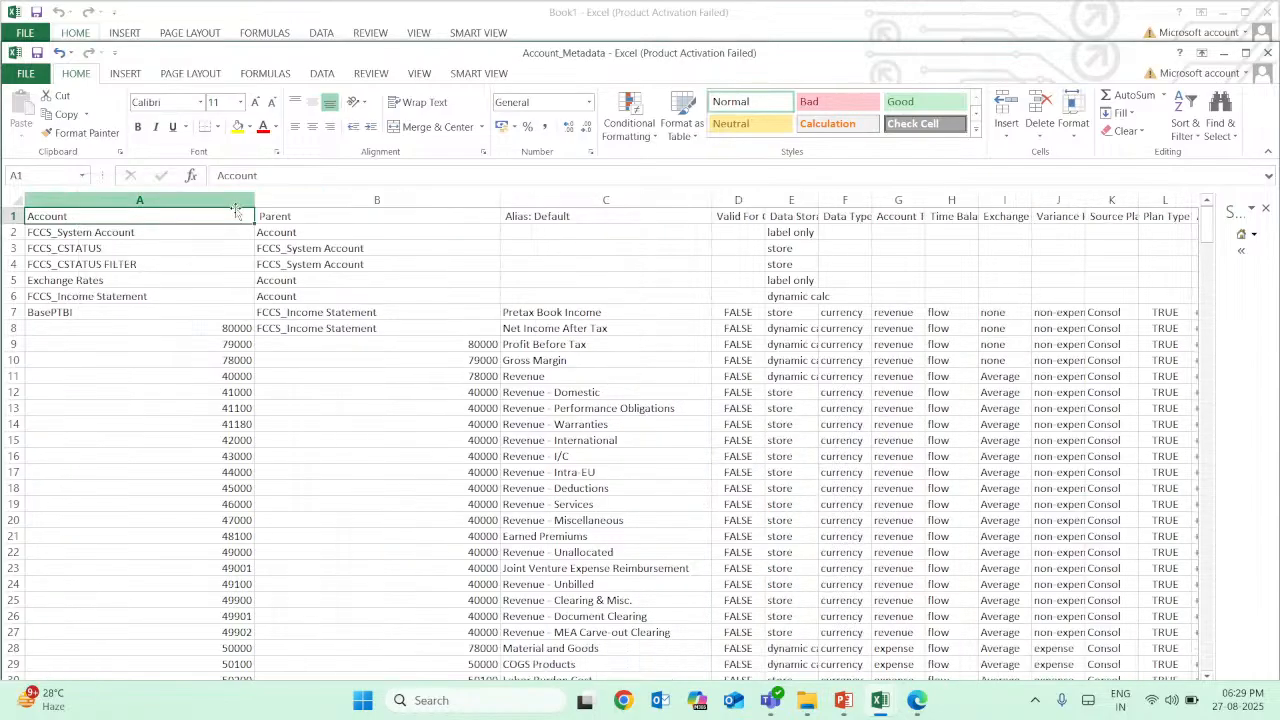
double_click(819, 200)
left_click_drag(766, 200, 875, 200)
left_click_drag(1108, 200, 1198, 198)
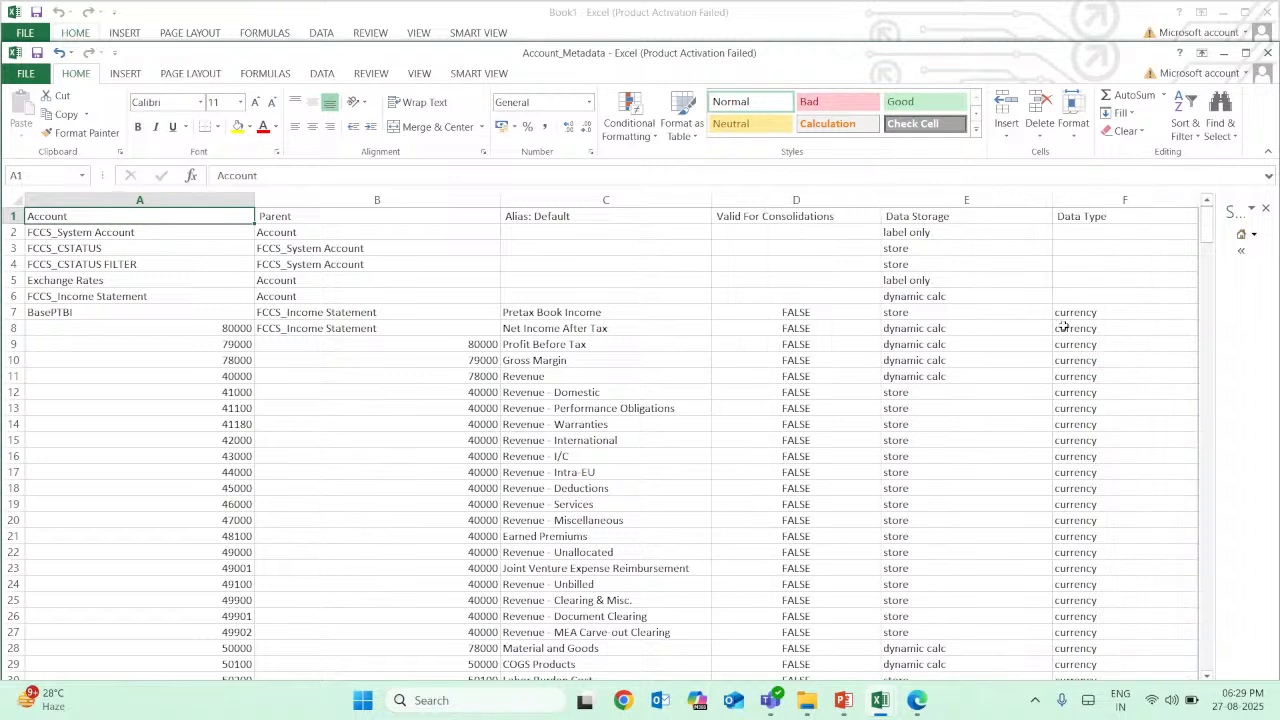
Look over the first account rows and close the Smart View pane
scroll(830, 605, "down", 9)
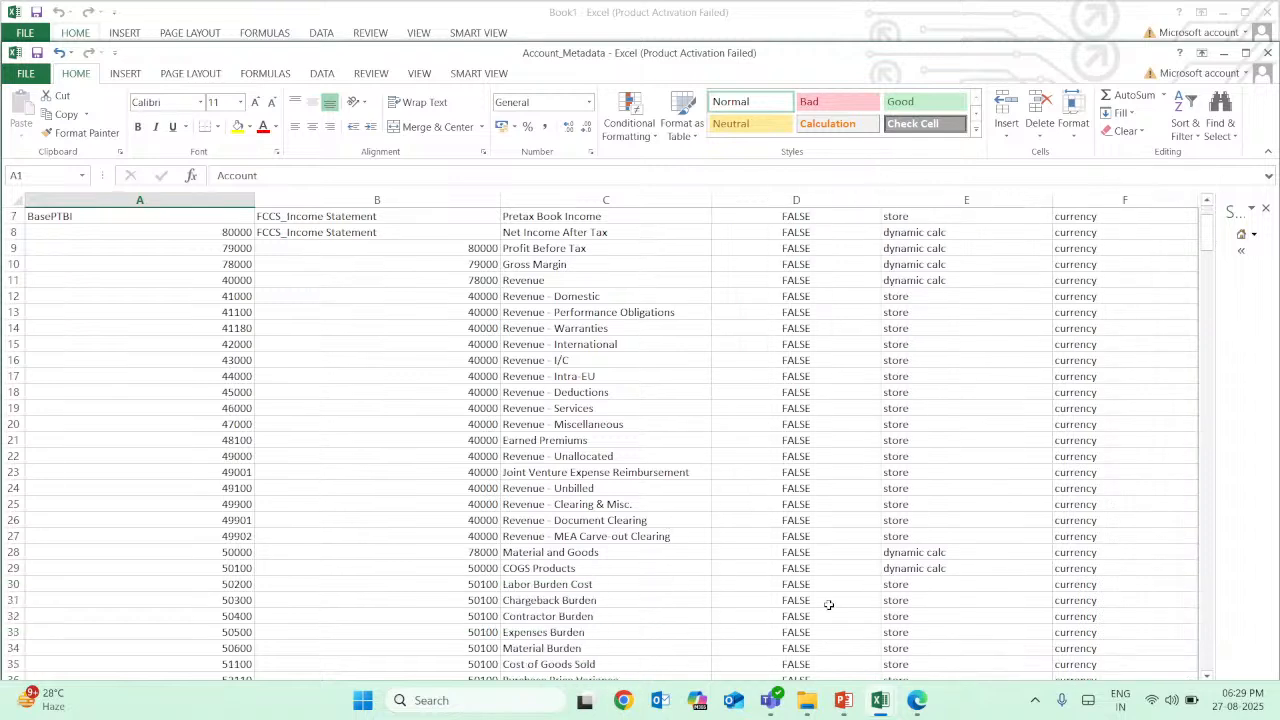
scroll(830, 605, "up", 4)
scroll(830, 605, "up", 4)
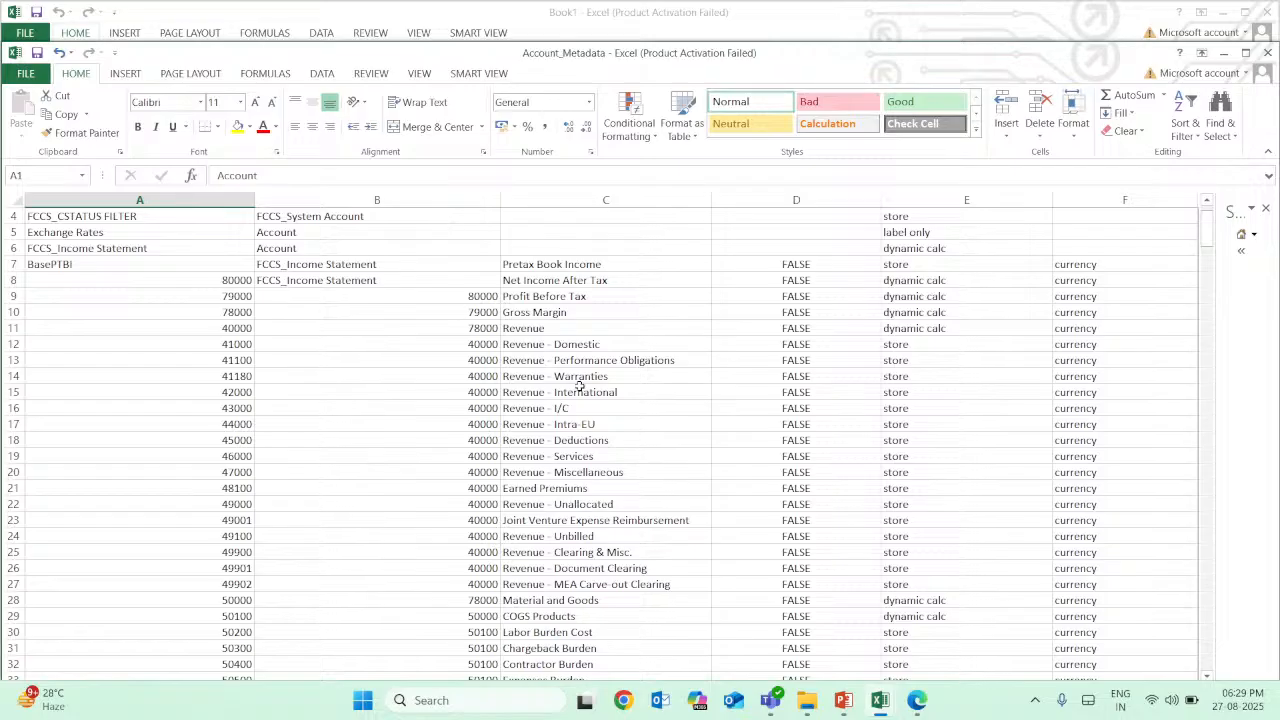
left_click(1265, 209)
Examine the metadata's column headers, its first member rows and the revenue account aliases
scroll(871, 589, "down", 7)
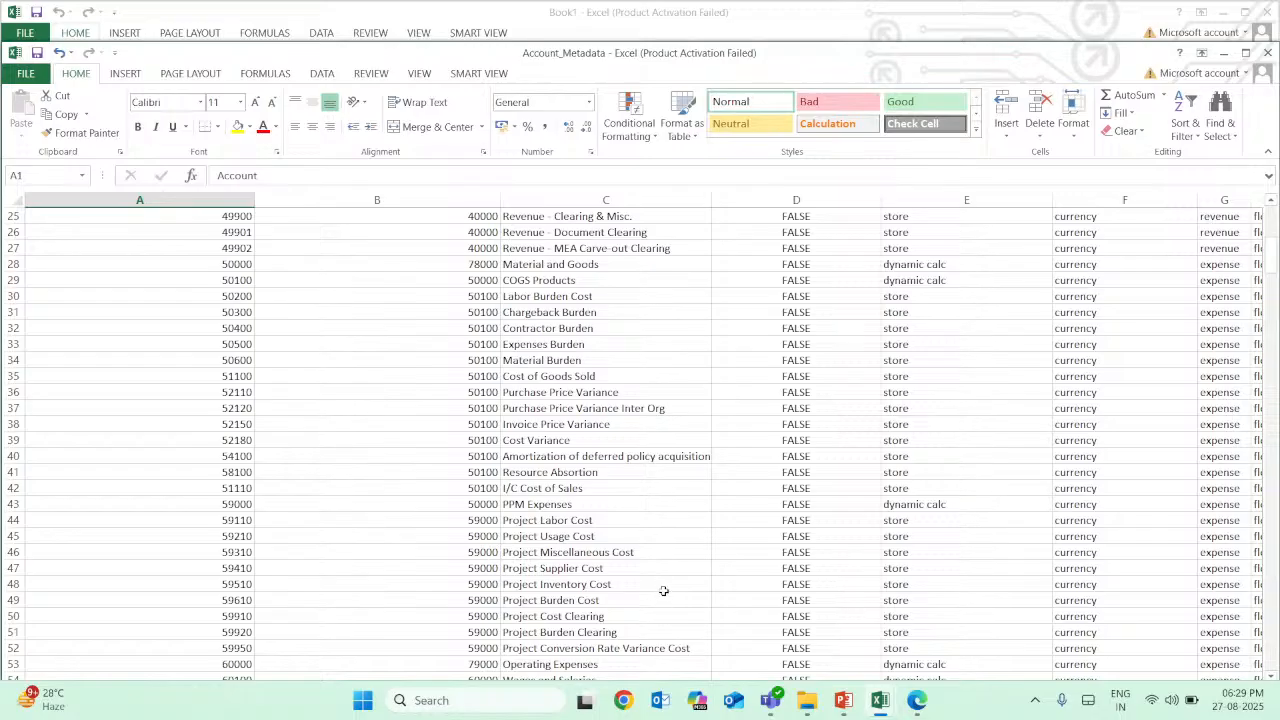
scroll(662, 578, "down", 2)
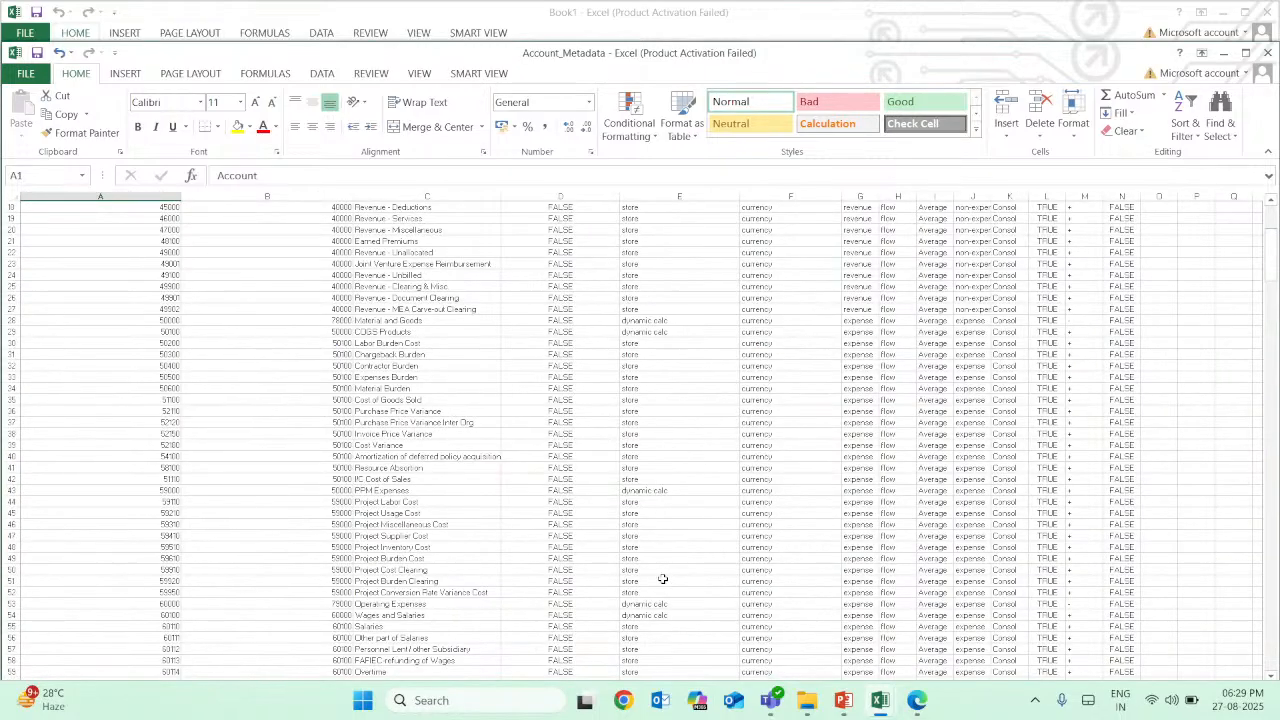
scroll(512, 538, "up", 6)
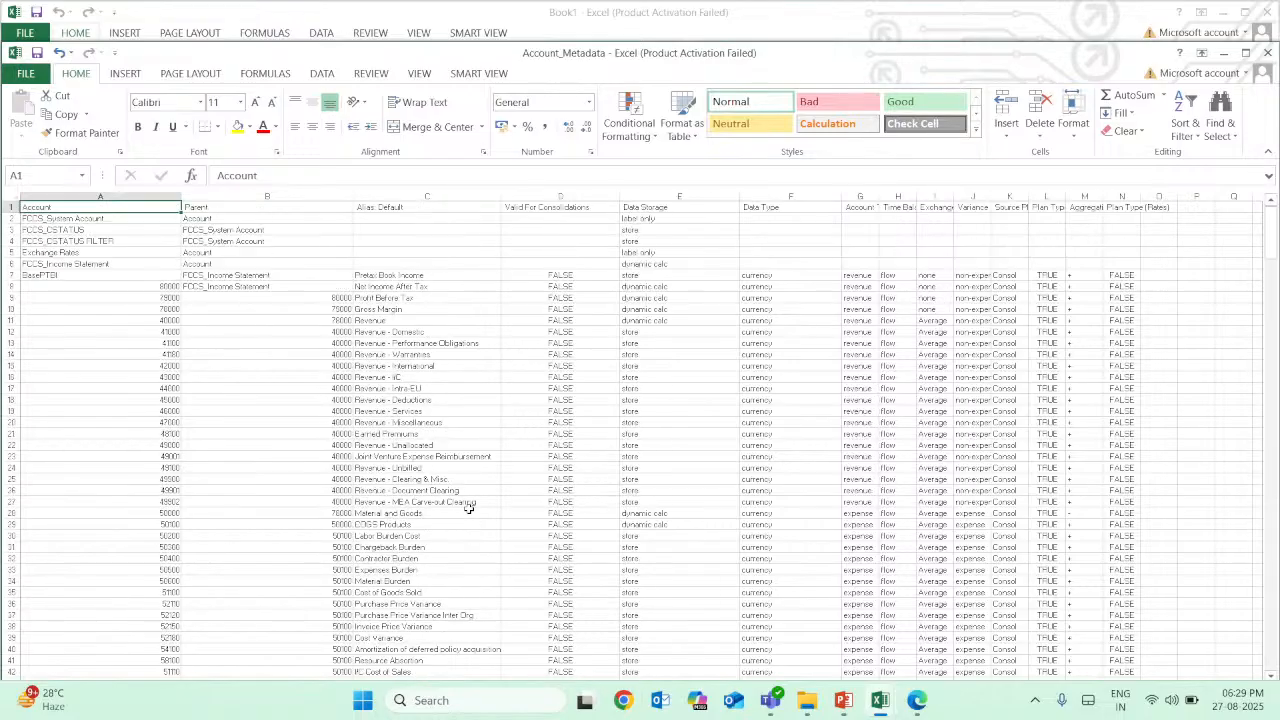
scroll(468, 508, "down", 5)
scroll(445, 487, "up", 5)
left_click_drag(47, 207, 1153, 296)
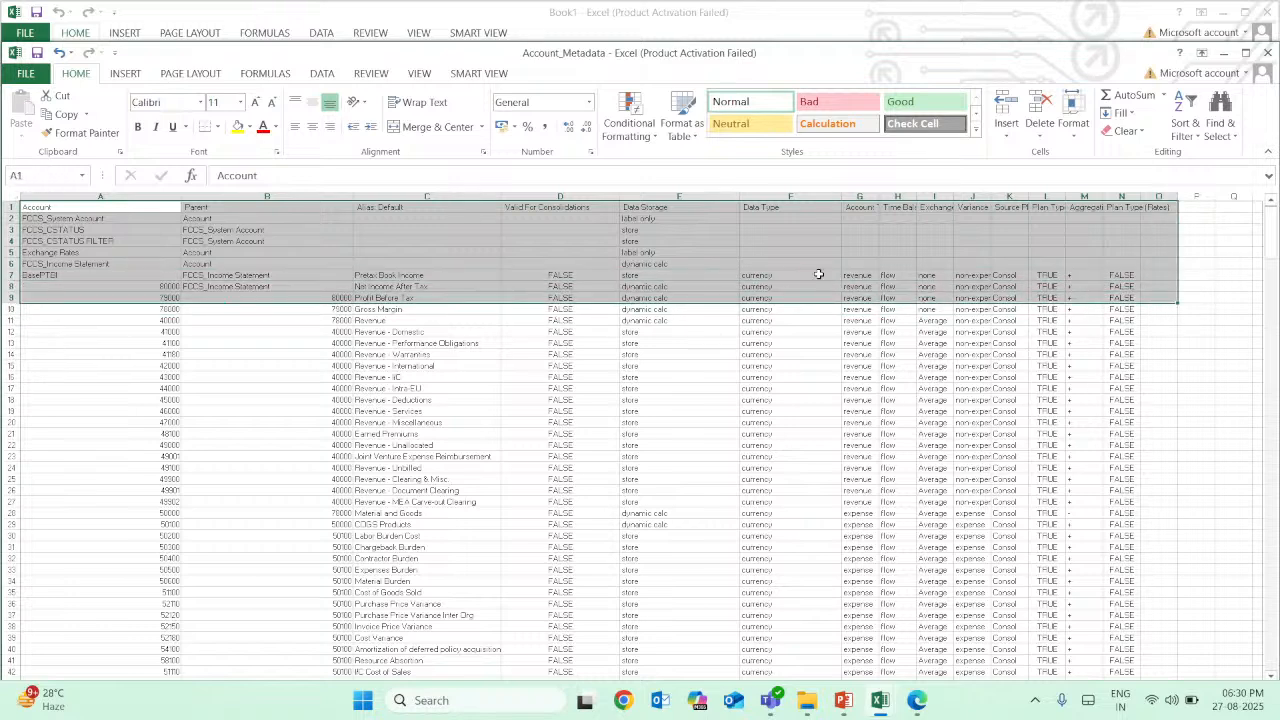
left_click(1160, 376)
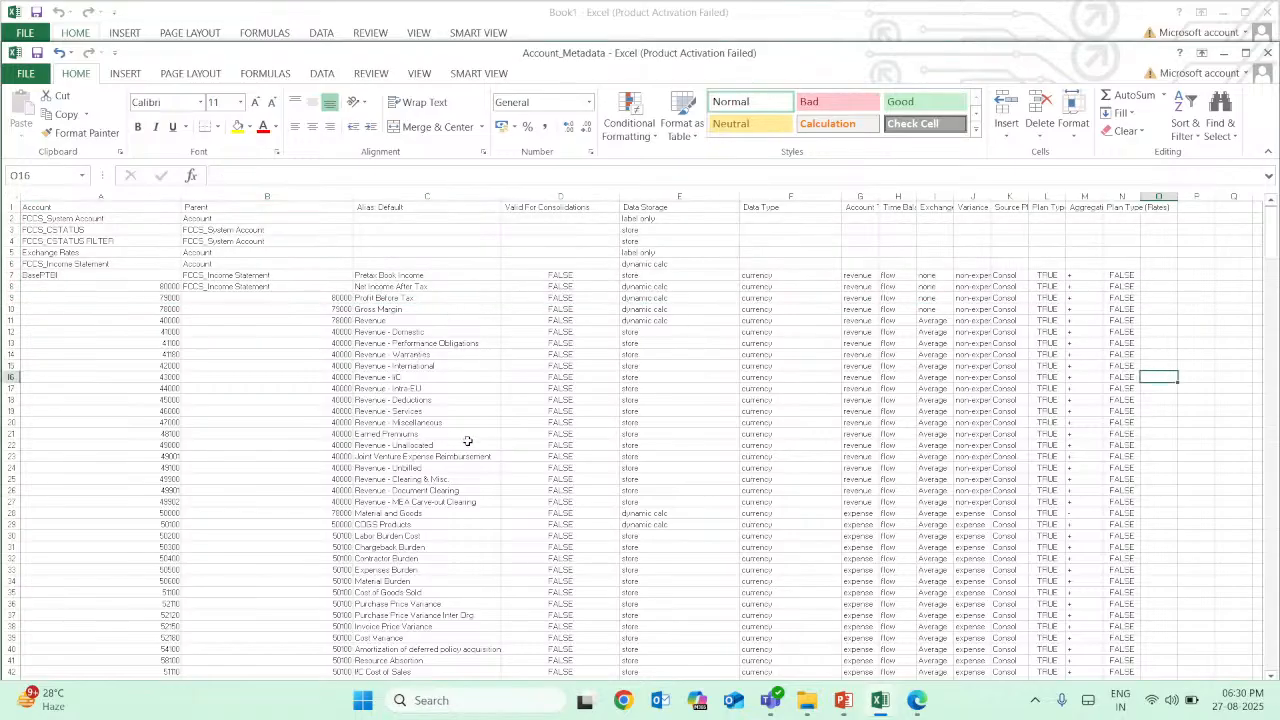
left_click(425, 343)
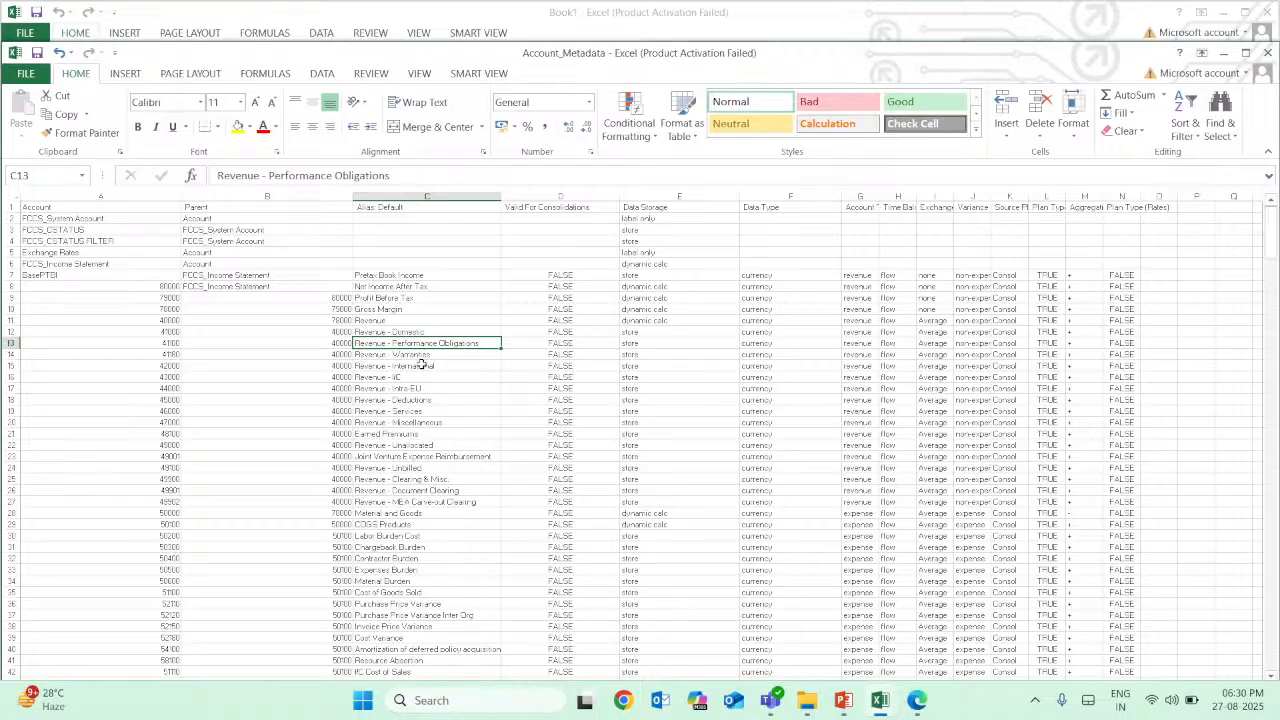
left_click(425, 366)
left_click(425, 388)
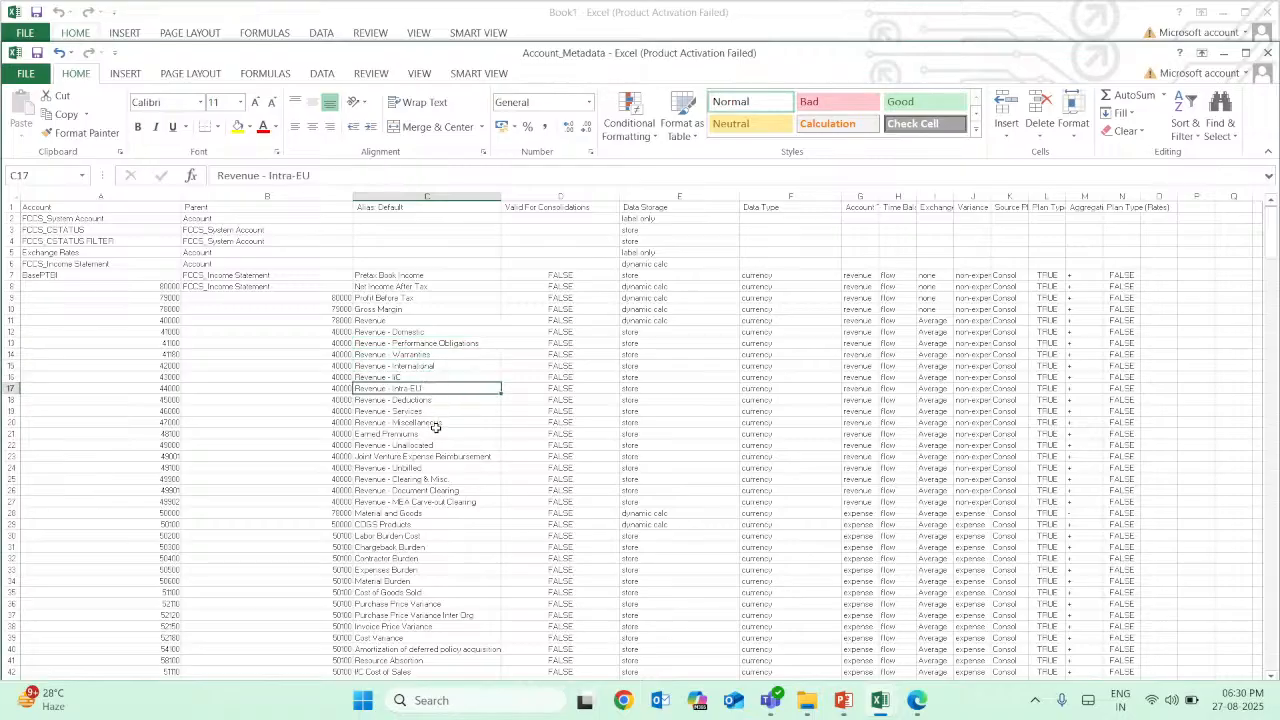
Look through the account rows from the income statement into the balance sheet assets, and return to the header row
scroll(424, 463, "down", 8)
scroll(424, 463, "down", 18)
scroll(416, 460, "down", 20)
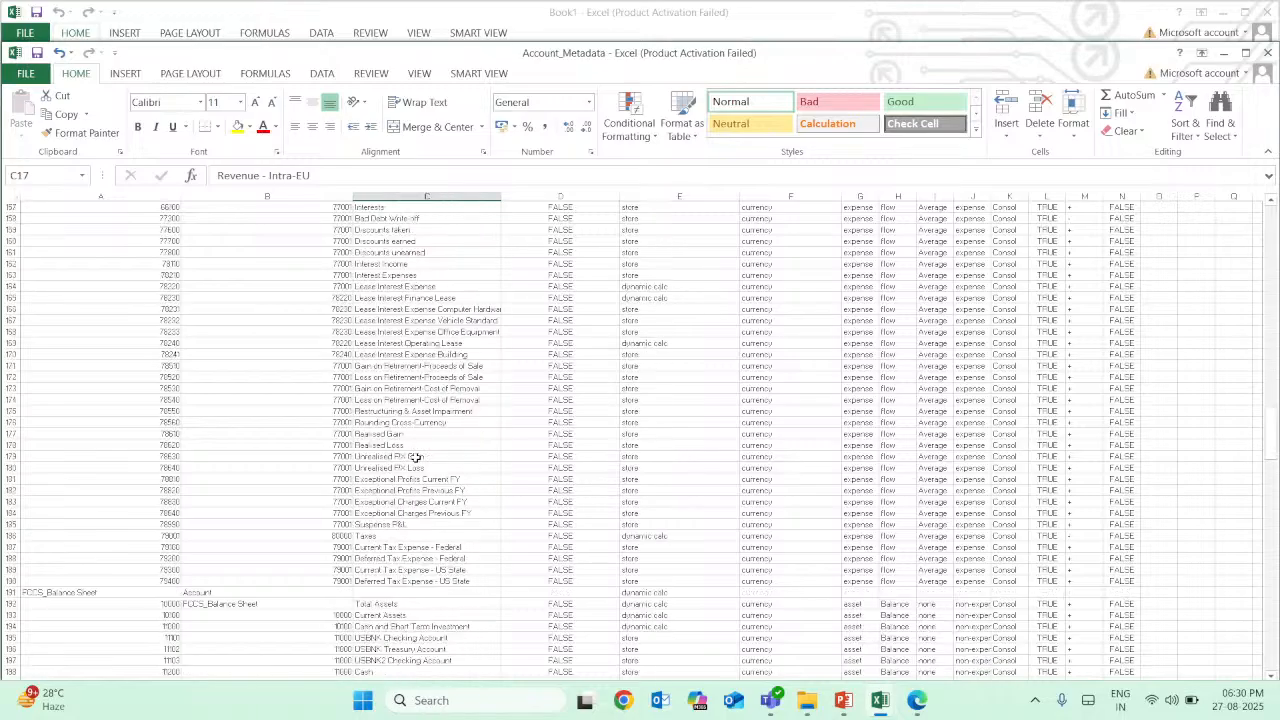
scroll(416, 458, "down", 7)
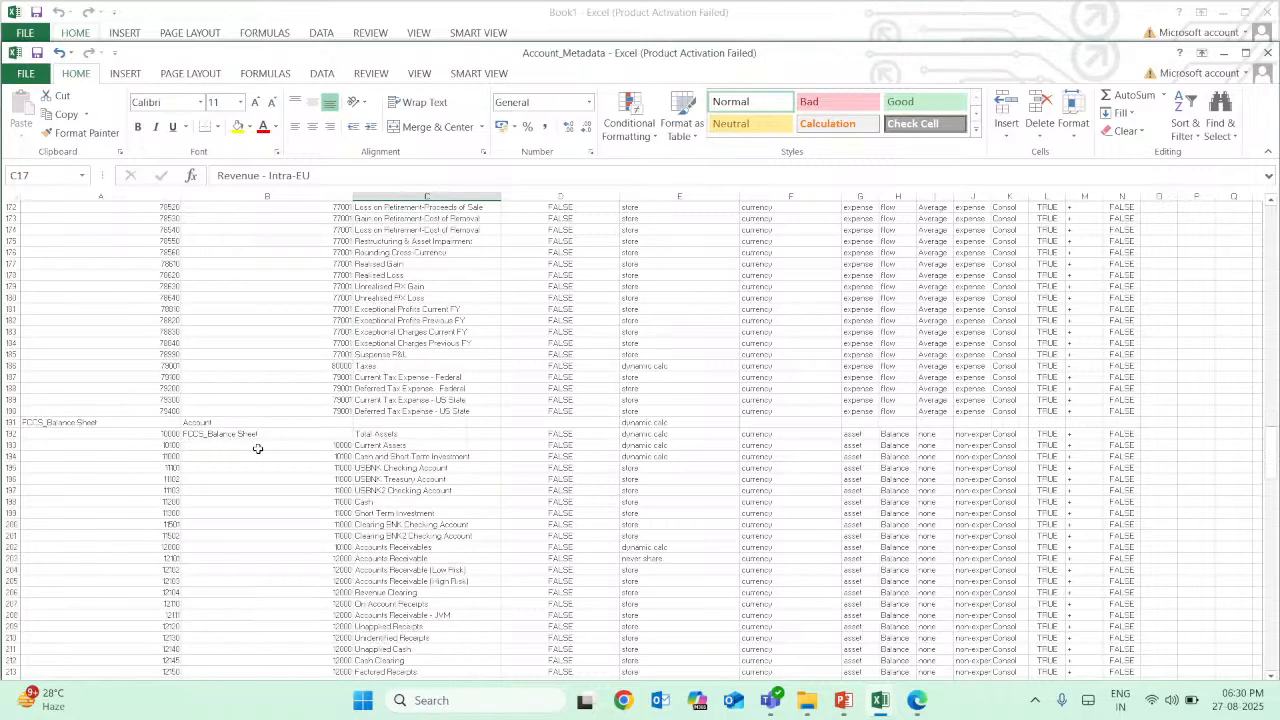
scroll(257, 449, "down", 1)
scroll(257, 449, "down", 20)
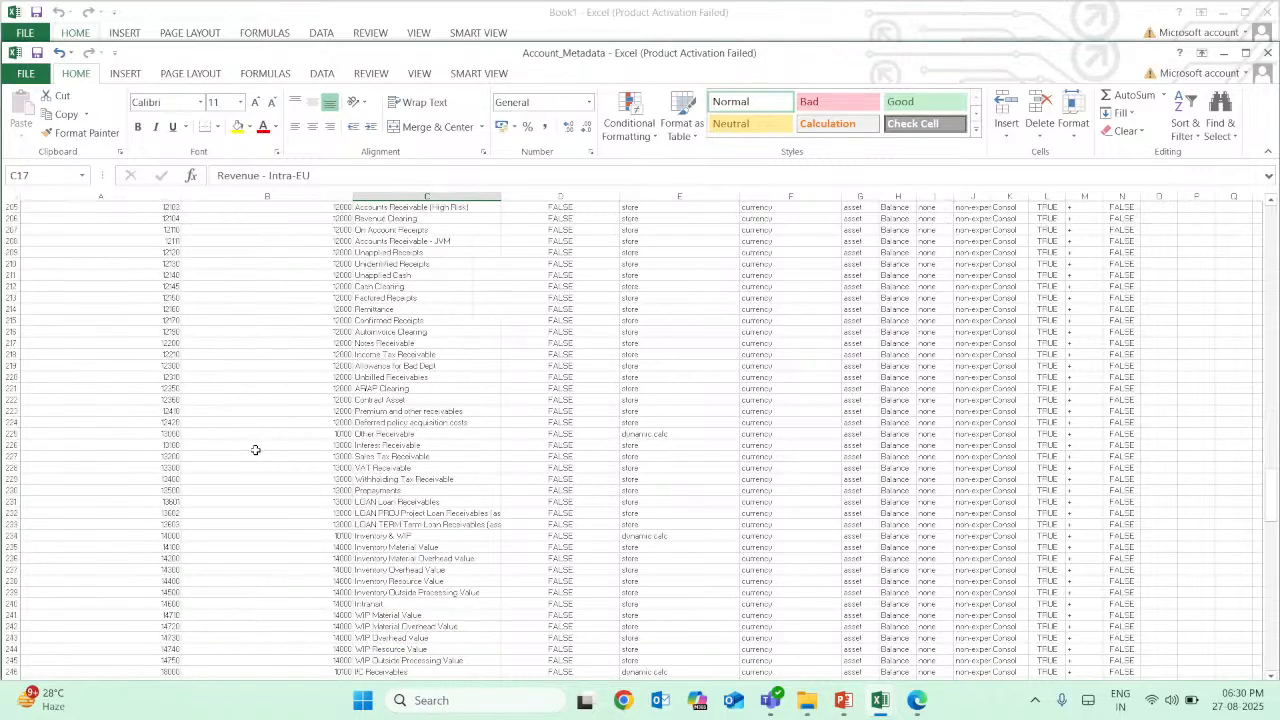
scroll(308, 445, "down", 1)
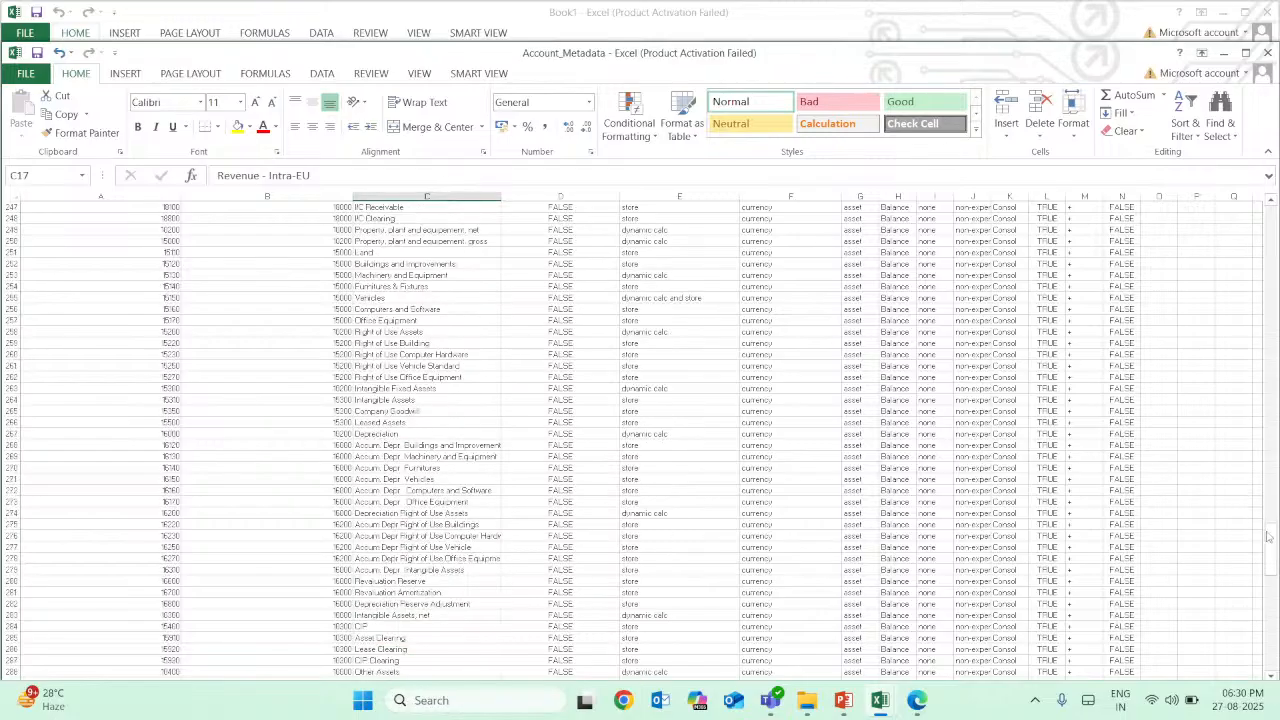
left_click_drag(1267, 459, 1265, 225)
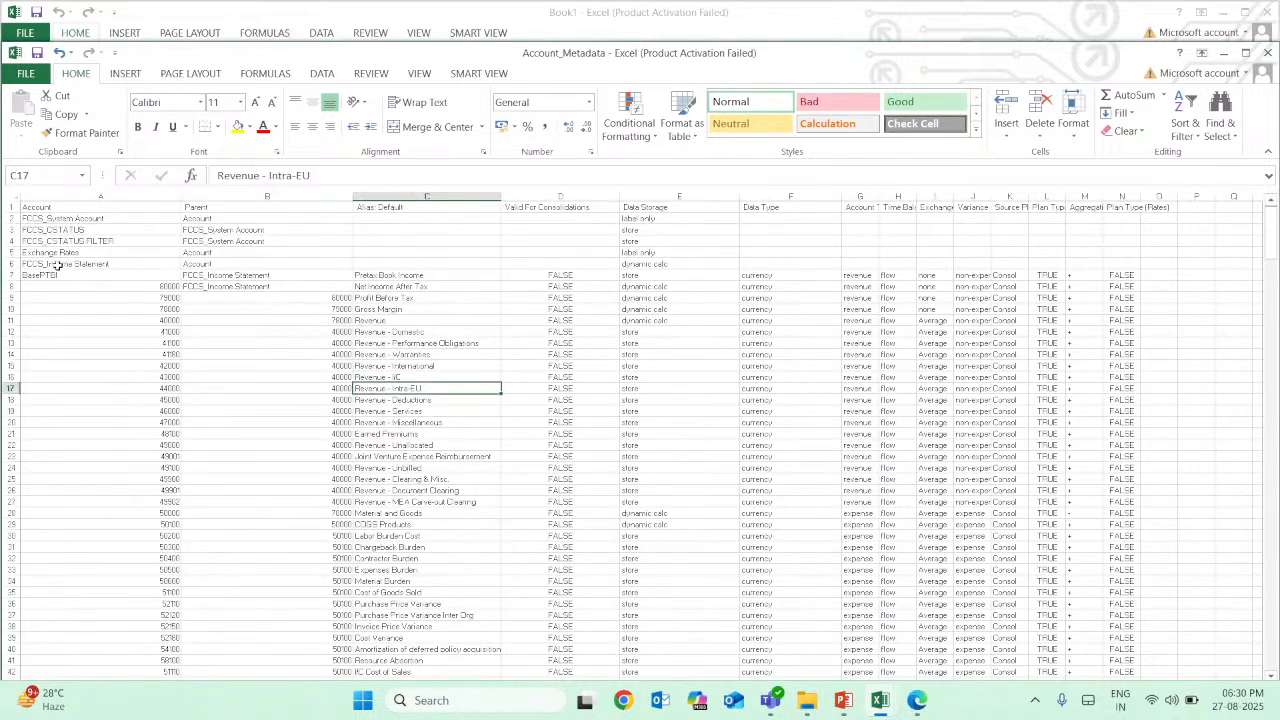
Review the FCCS member names and the numeric account codes in the Account column
left_click_drag(35, 212, 77, 273)
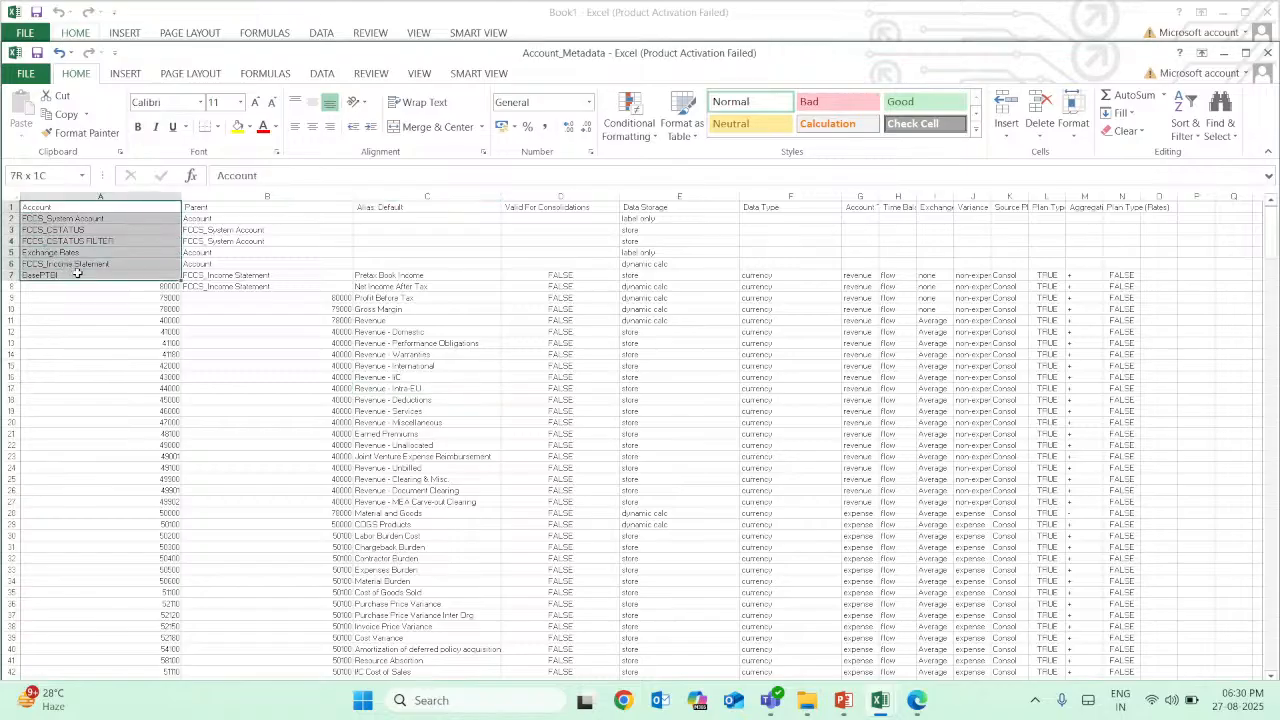
left_click(89, 332)
left_click(101, 400)
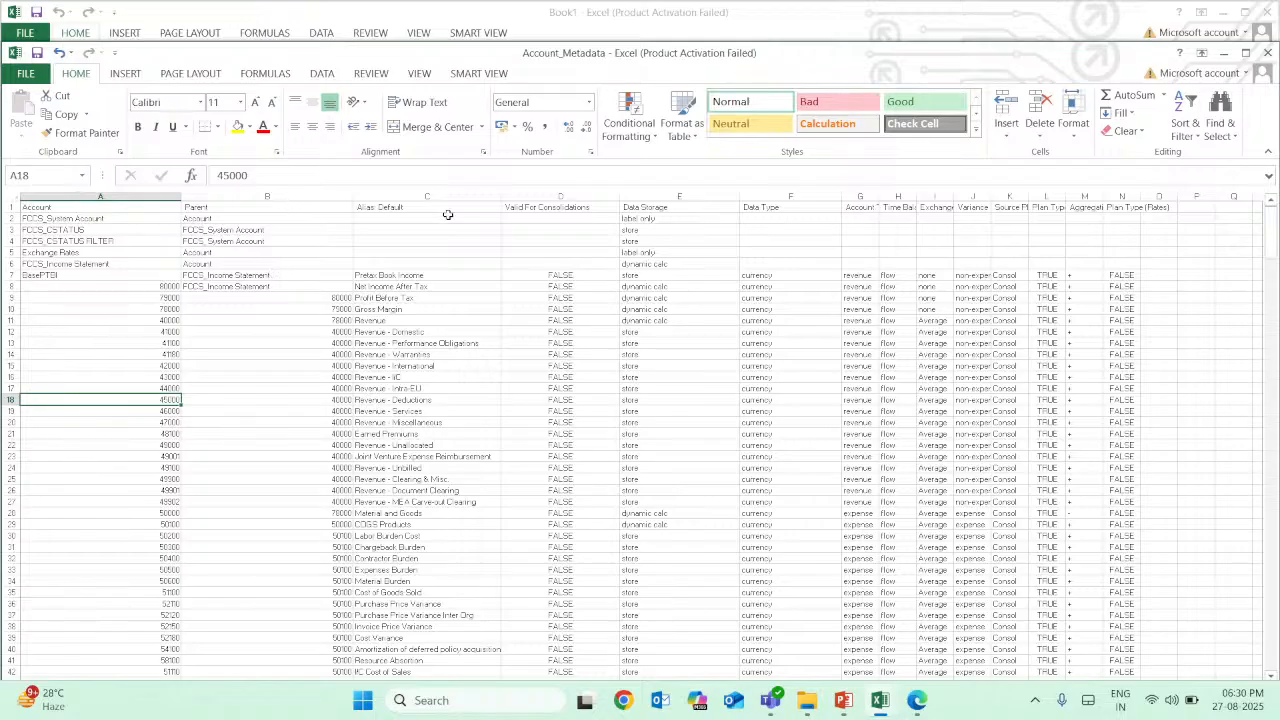
Insert an empty column between Alias: Default and Valid For Consolidations
right_click(524, 210)
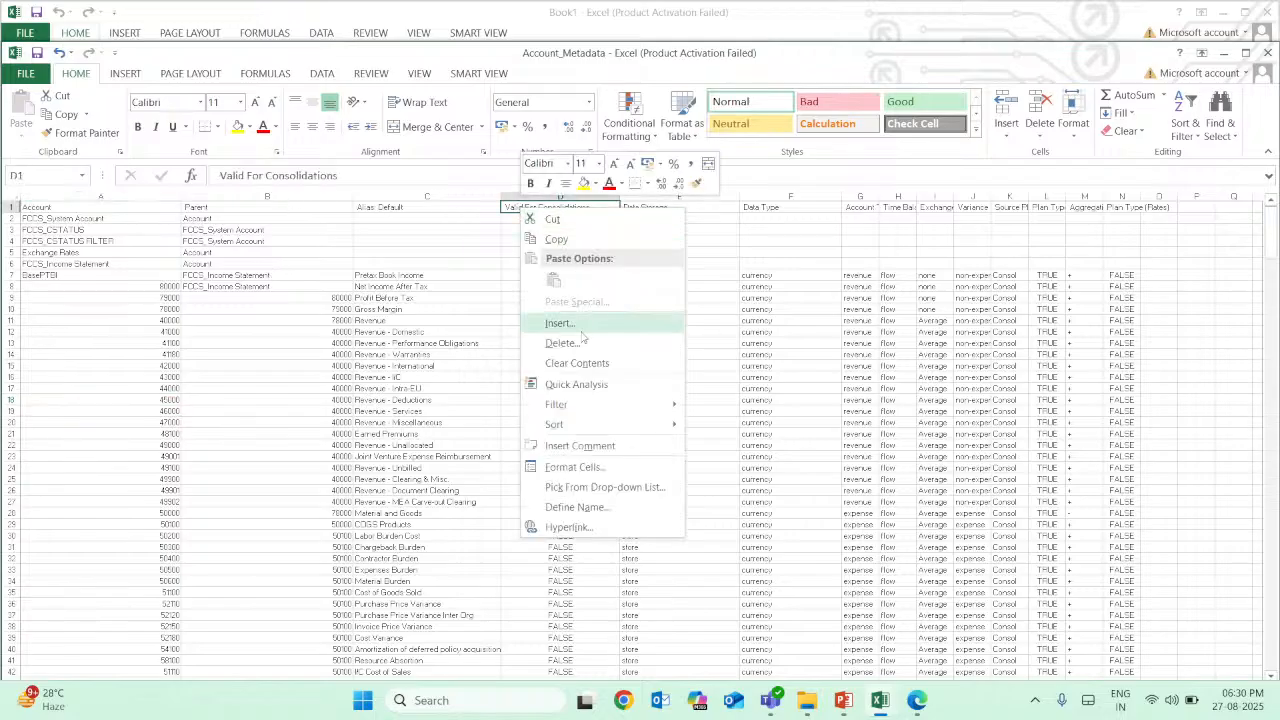
left_click(537, 192)
right_click(537, 192)
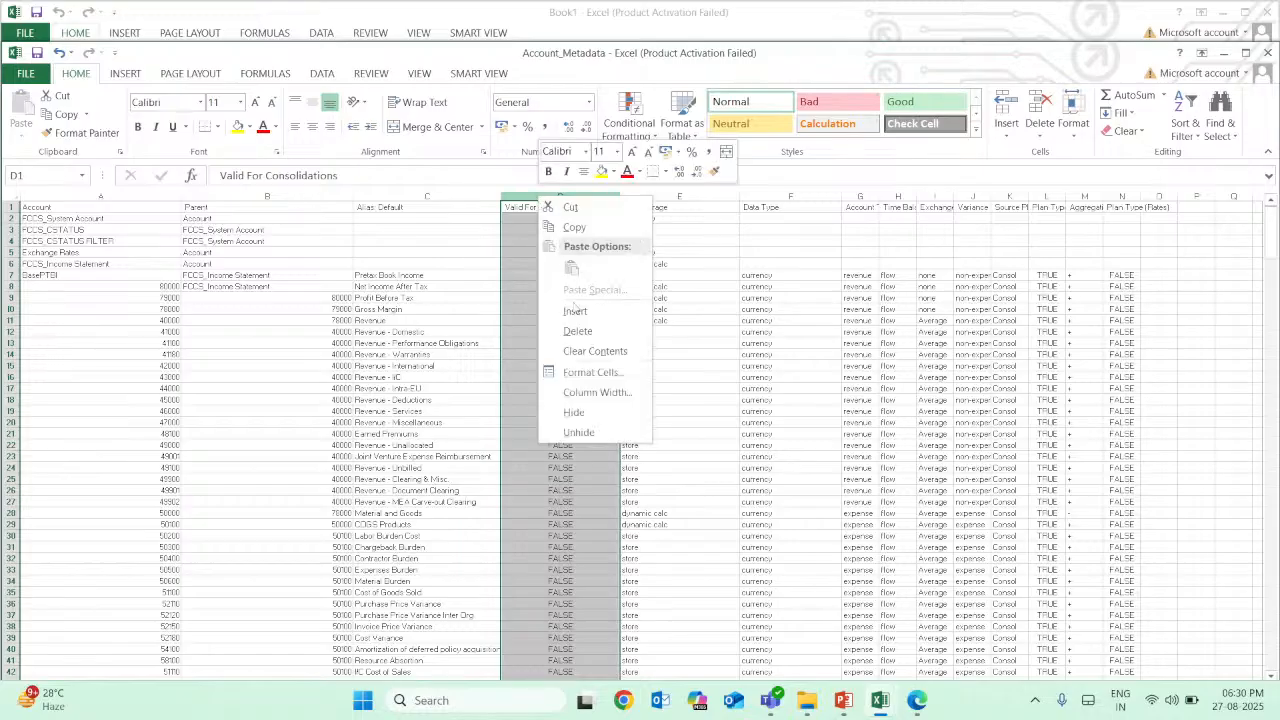
left_click(575, 310)
left_click(577, 218)
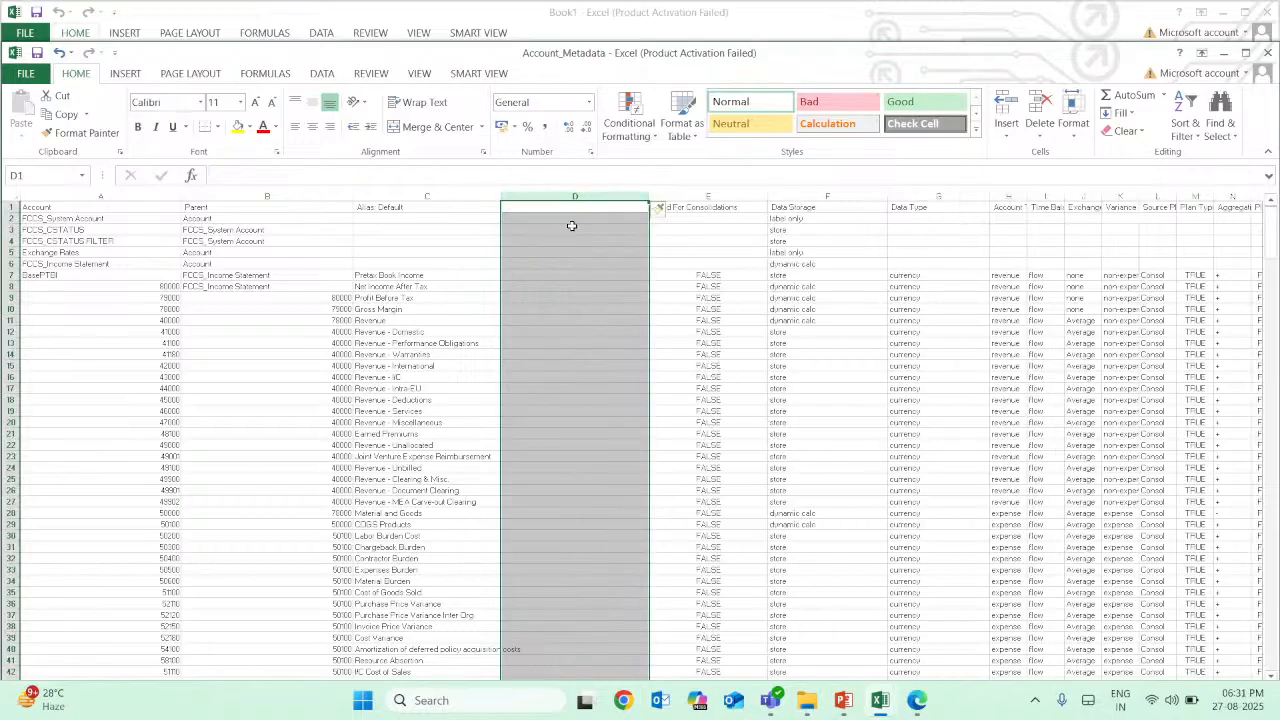
Delete the empty column D between the Alias: Default and Valid For Consolidations columns
left_click(575, 194)
right_click(575, 194)
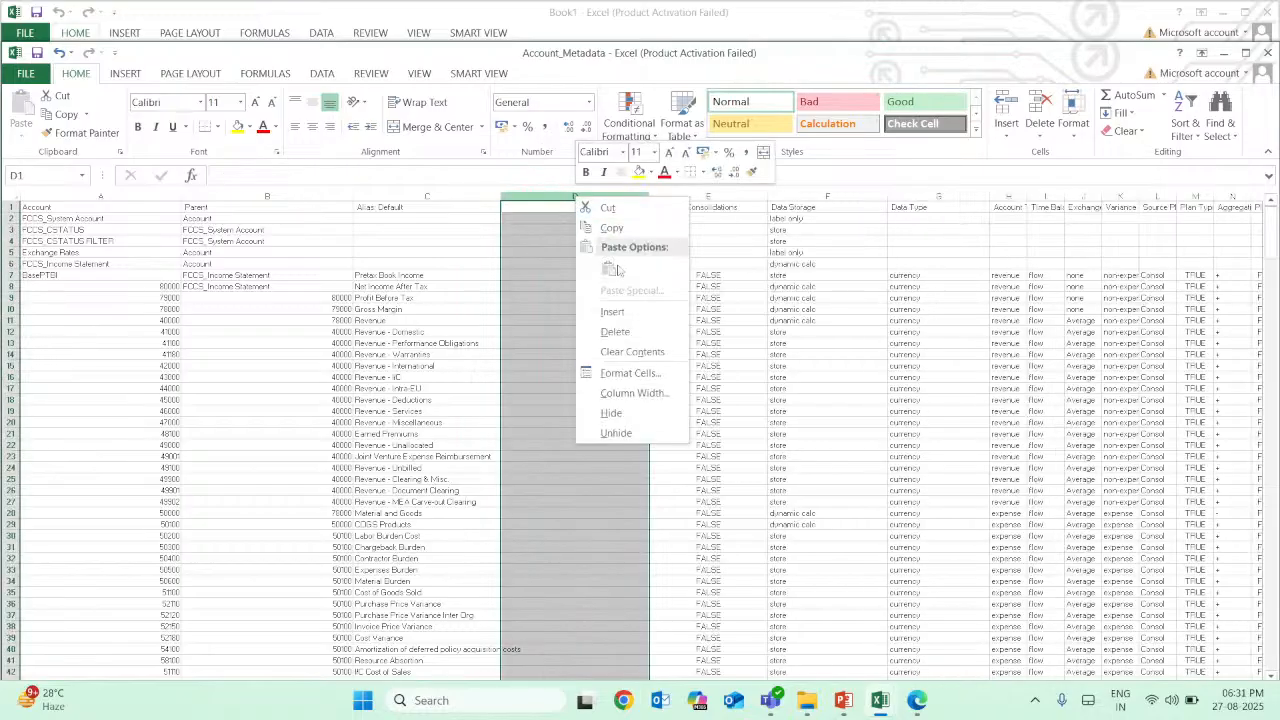
left_click(620, 331)
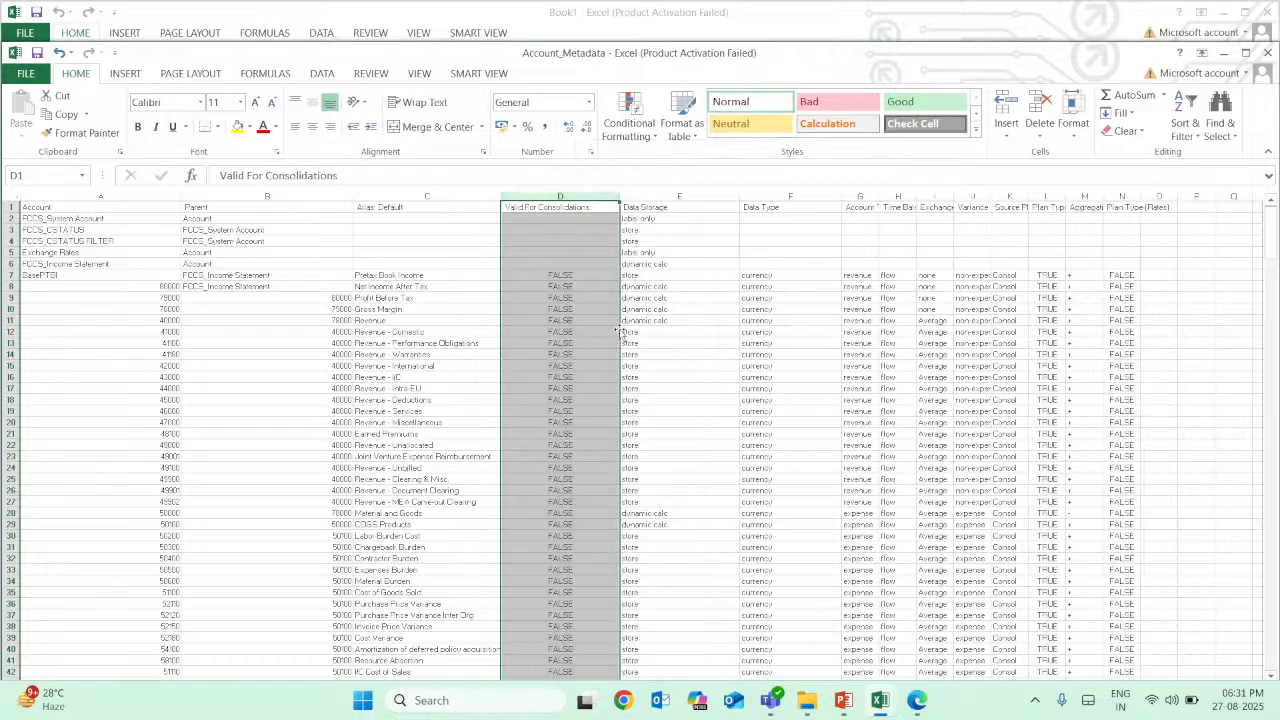
Delete the Valid For Consolidations column
right_click(581, 198)
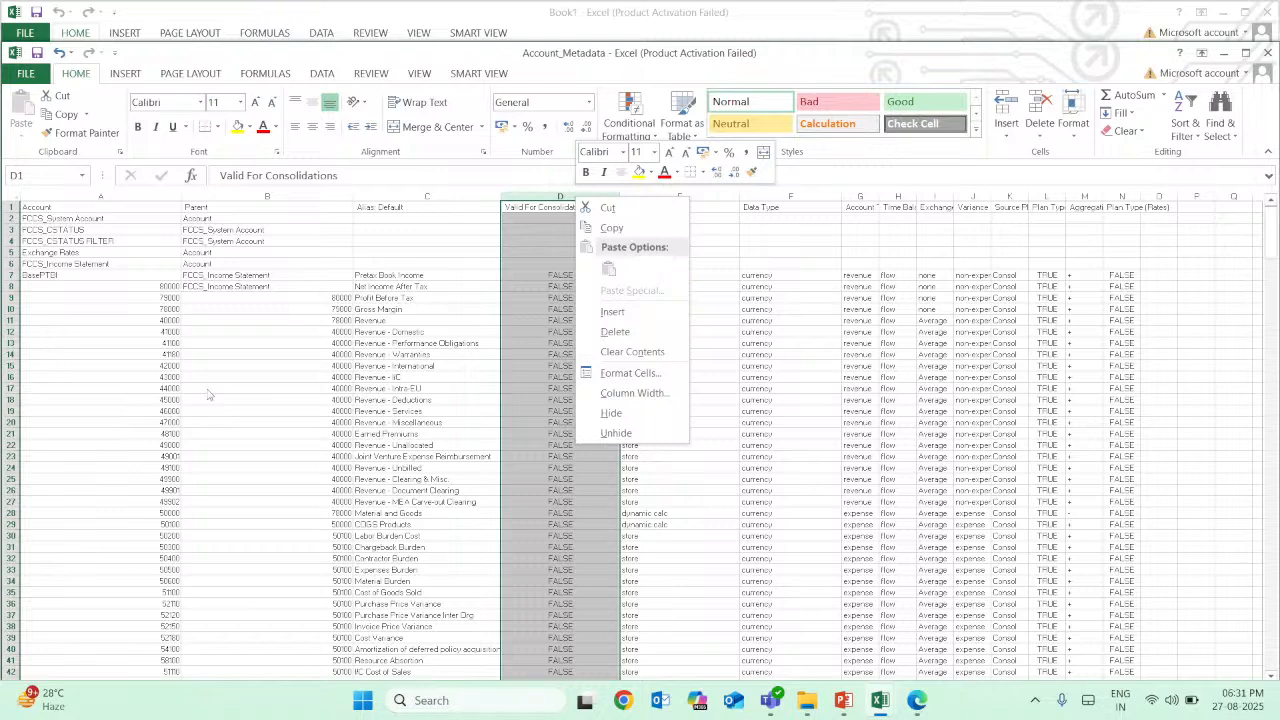
key("Escape")
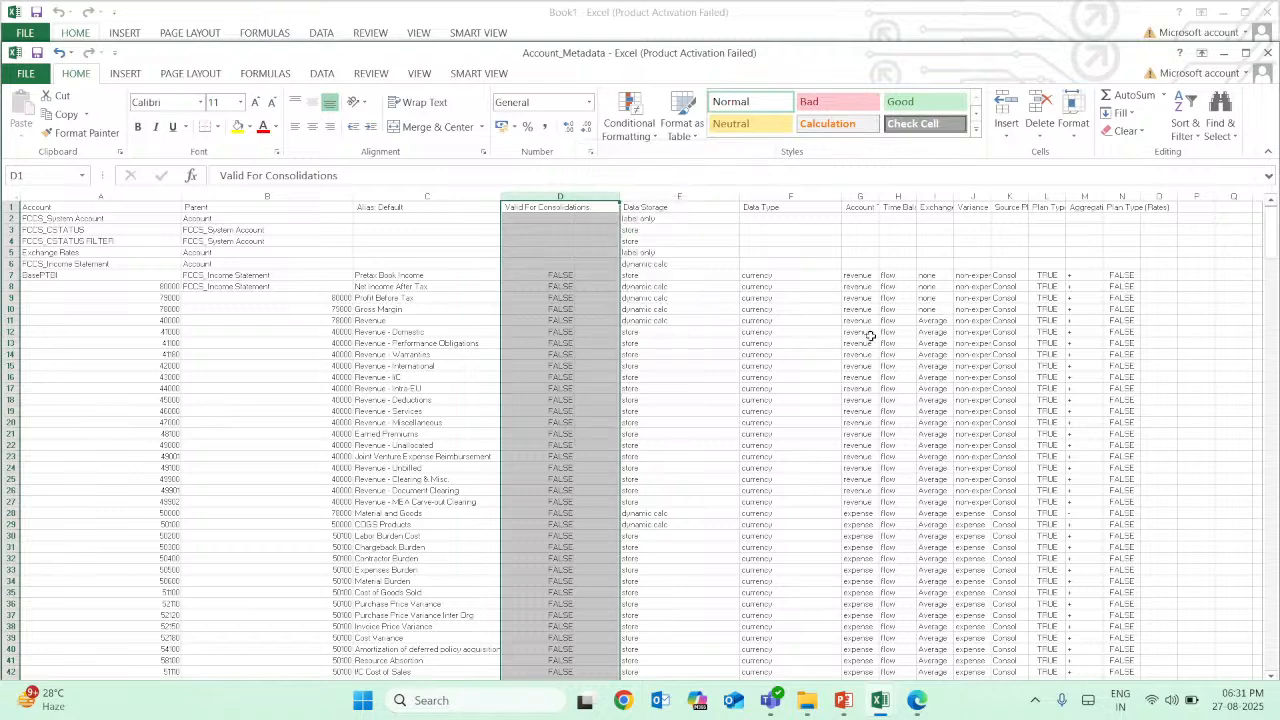
left_click(803, 363)
left_click(676, 339)
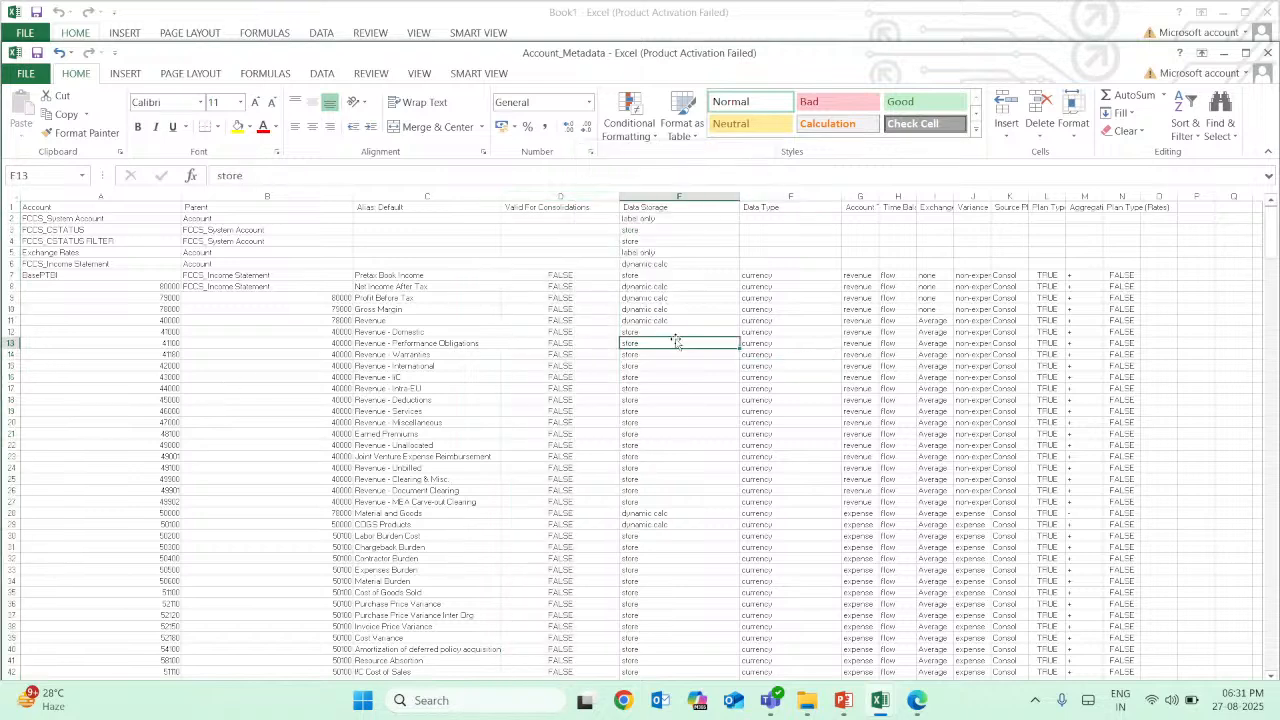
right_click(561, 199)
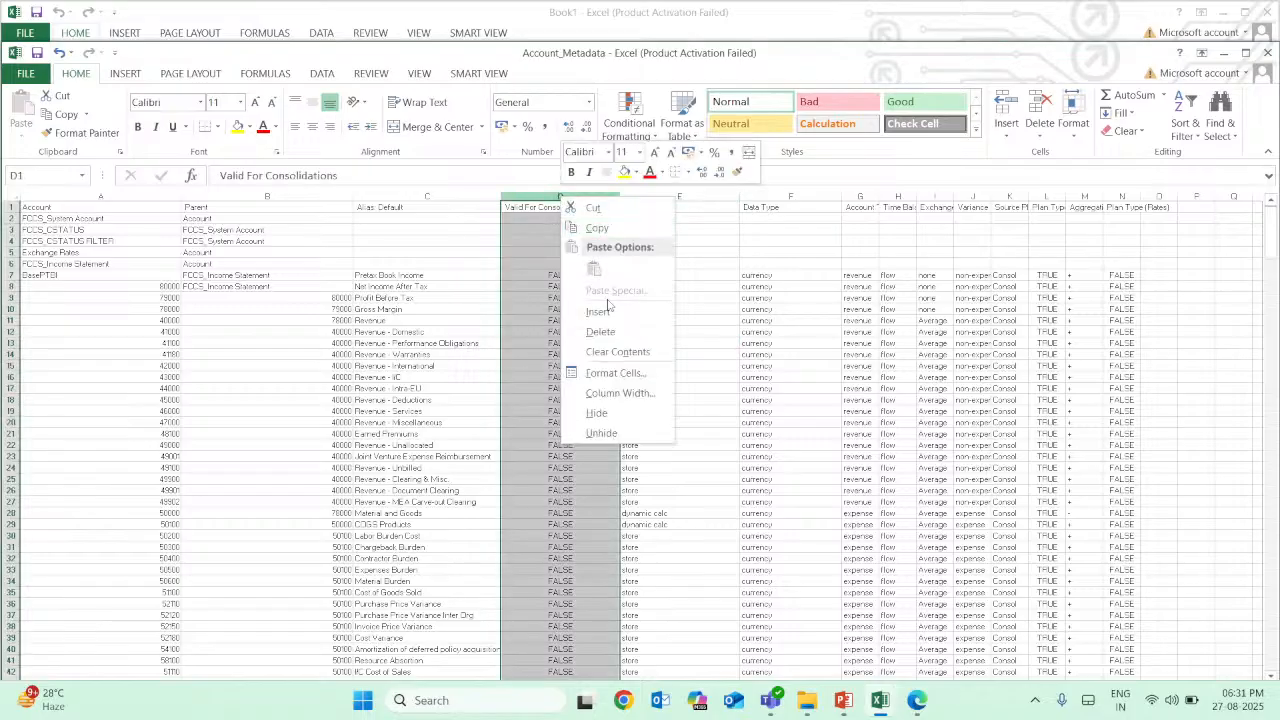
left_click(616, 334)
Delete columns E to N, from Data Type through Plan Type (Rates) and the column after it
left_click_drag(678, 198, 1037, 202)
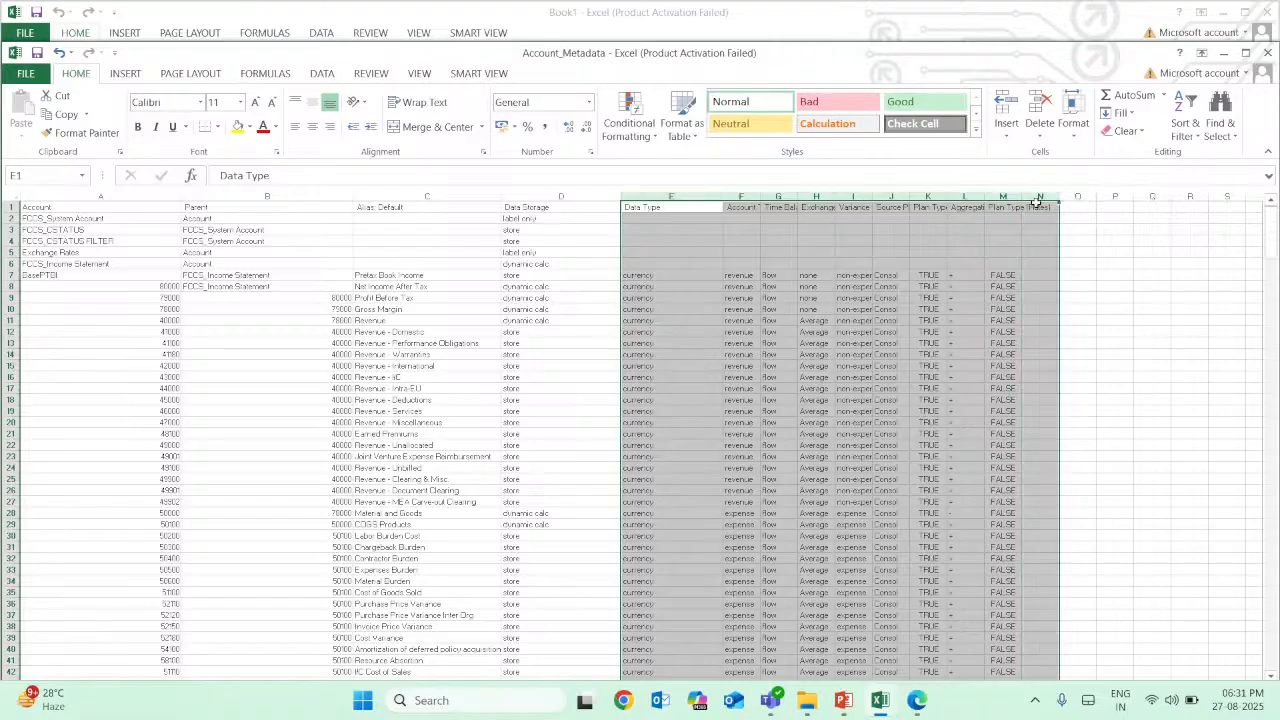
right_click(1037, 202)
left_click(1088, 338)
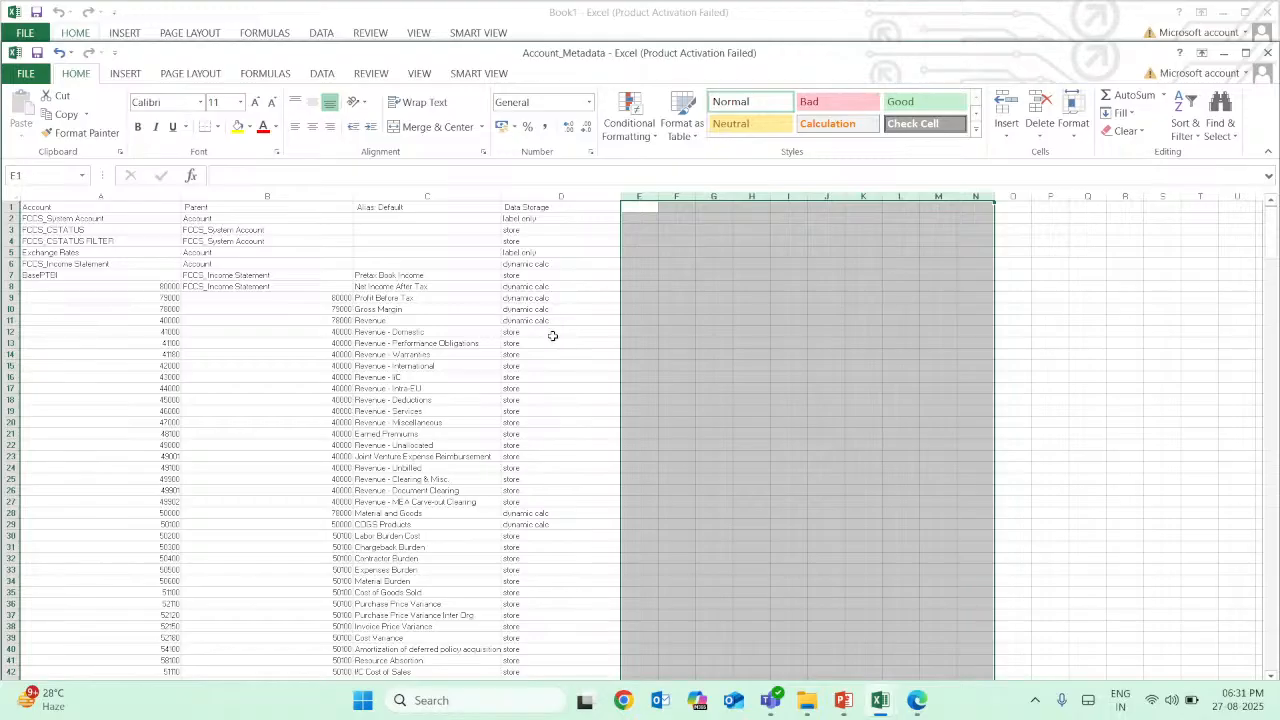
left_click(663, 331)
Clear the contents of cells A1:D11, covering the headers and the entries down to the Revenue parent account
left_click_drag(605, 320, 78, 209)
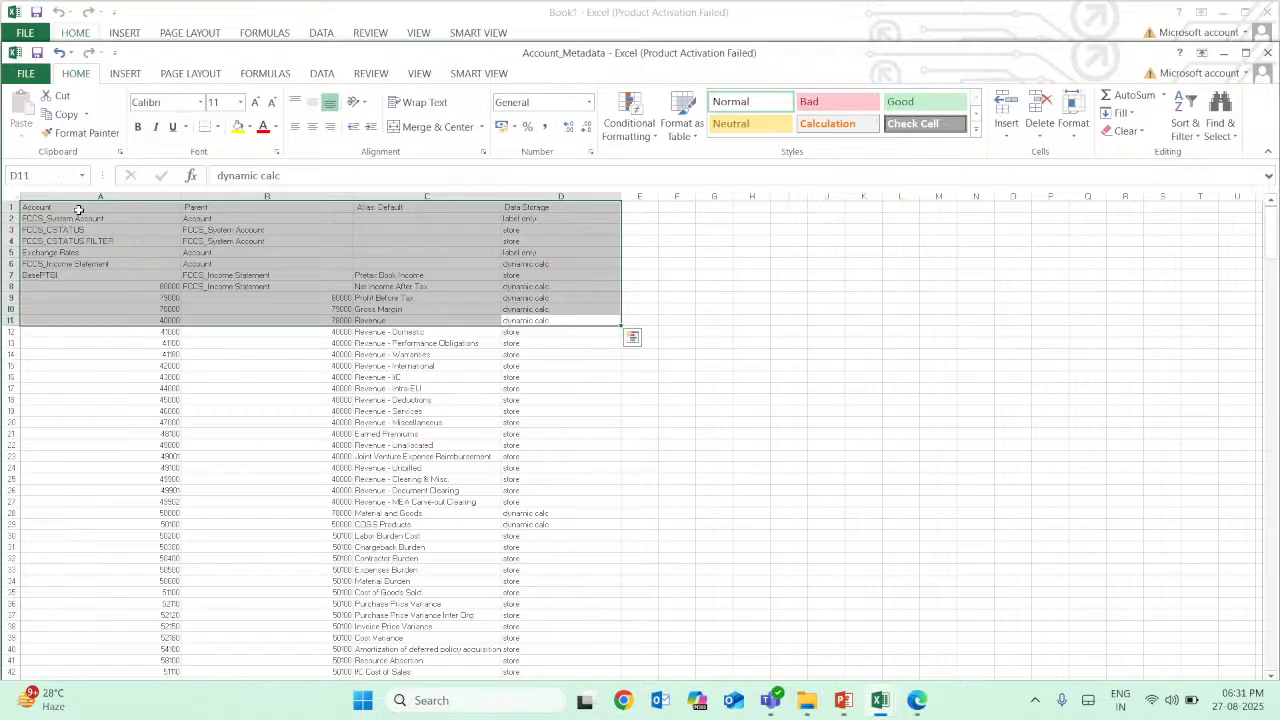
key("Delete")
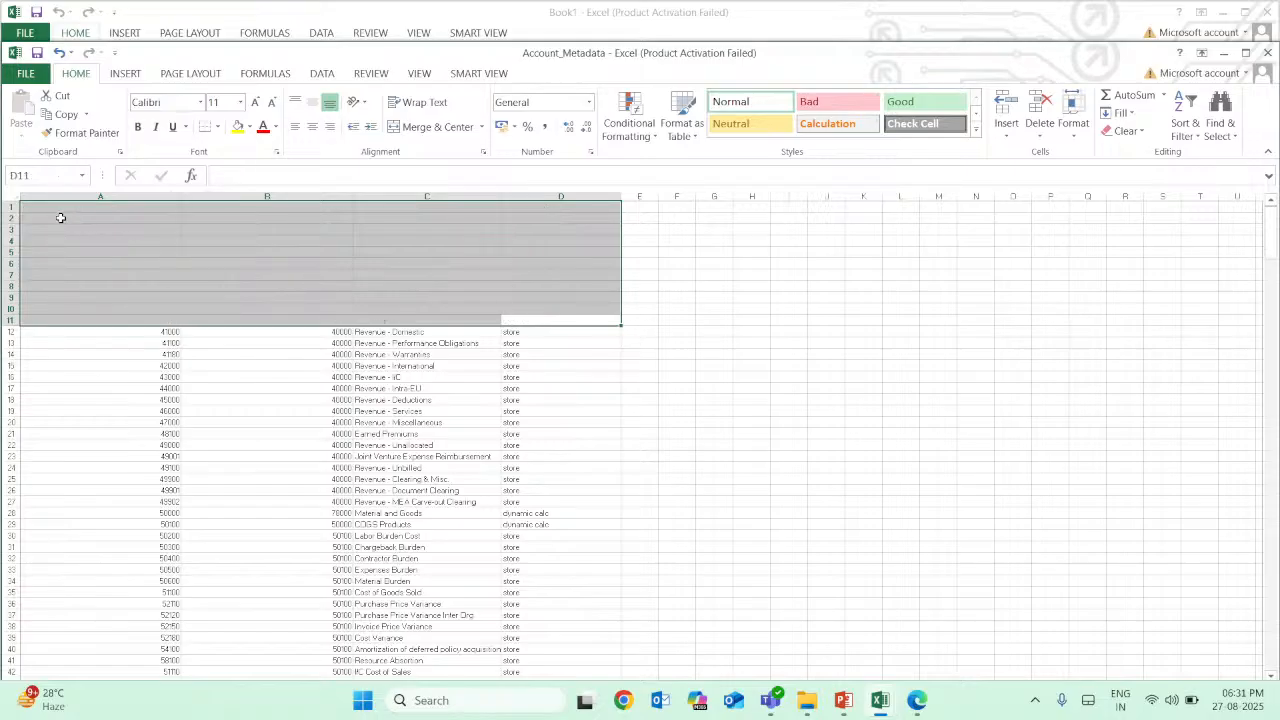
right_click(9, 207)
left_click(31, 205)
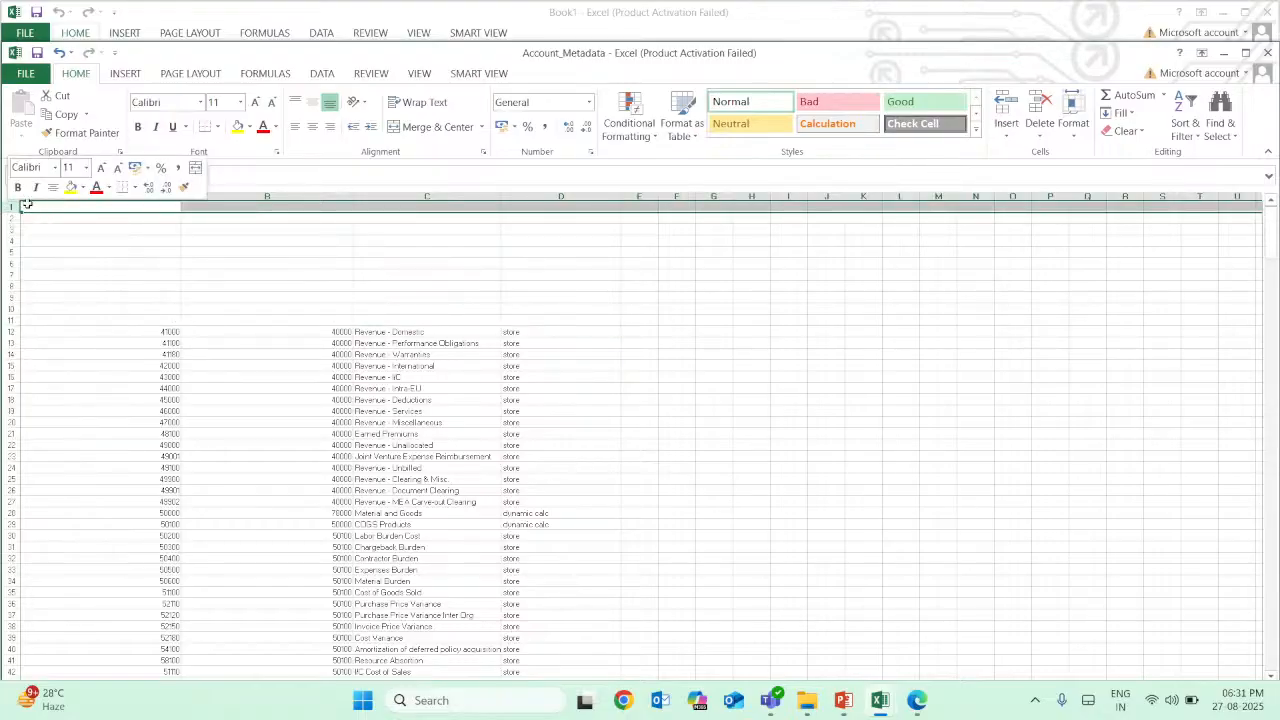
Delete the emptied range A1:D11 so the account data starts in row 1 with Revenue - Domestic
left_click(29, 204)
left_click_drag(29, 204, 517, 321)
right_click(517, 321)
left_click(583, 463)
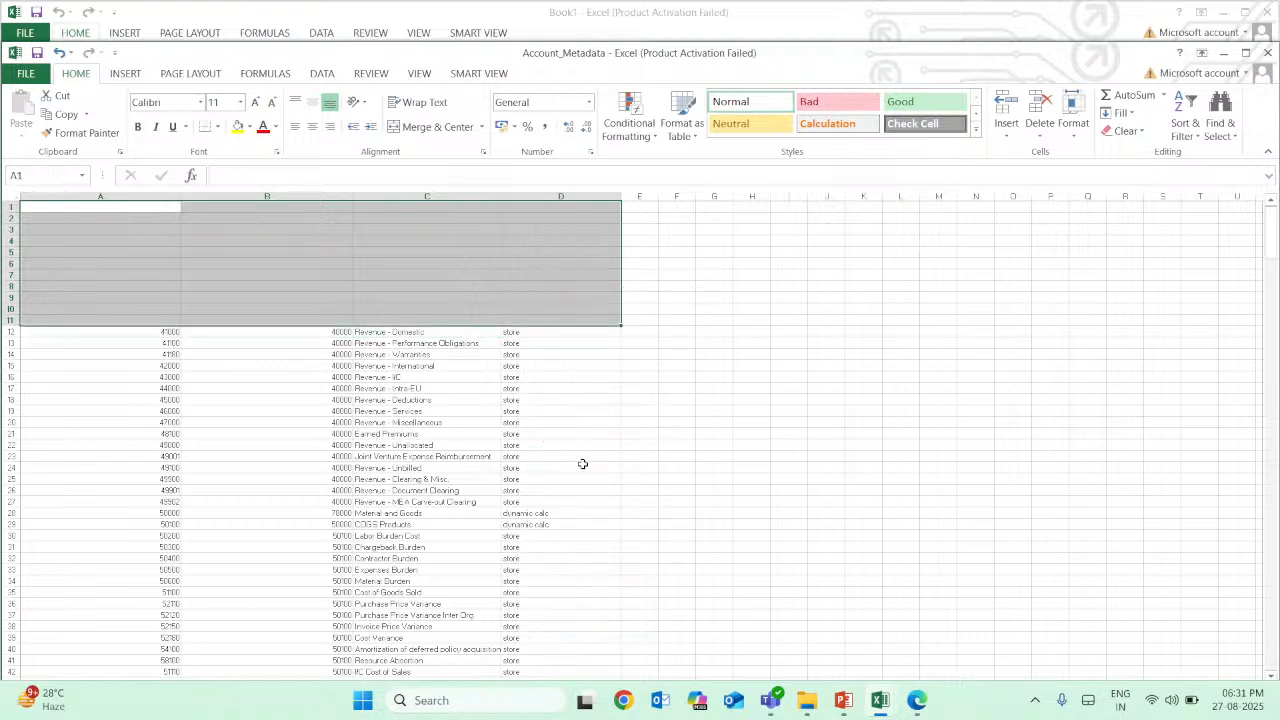
left_click(548, 465)
left_click(540, 512)
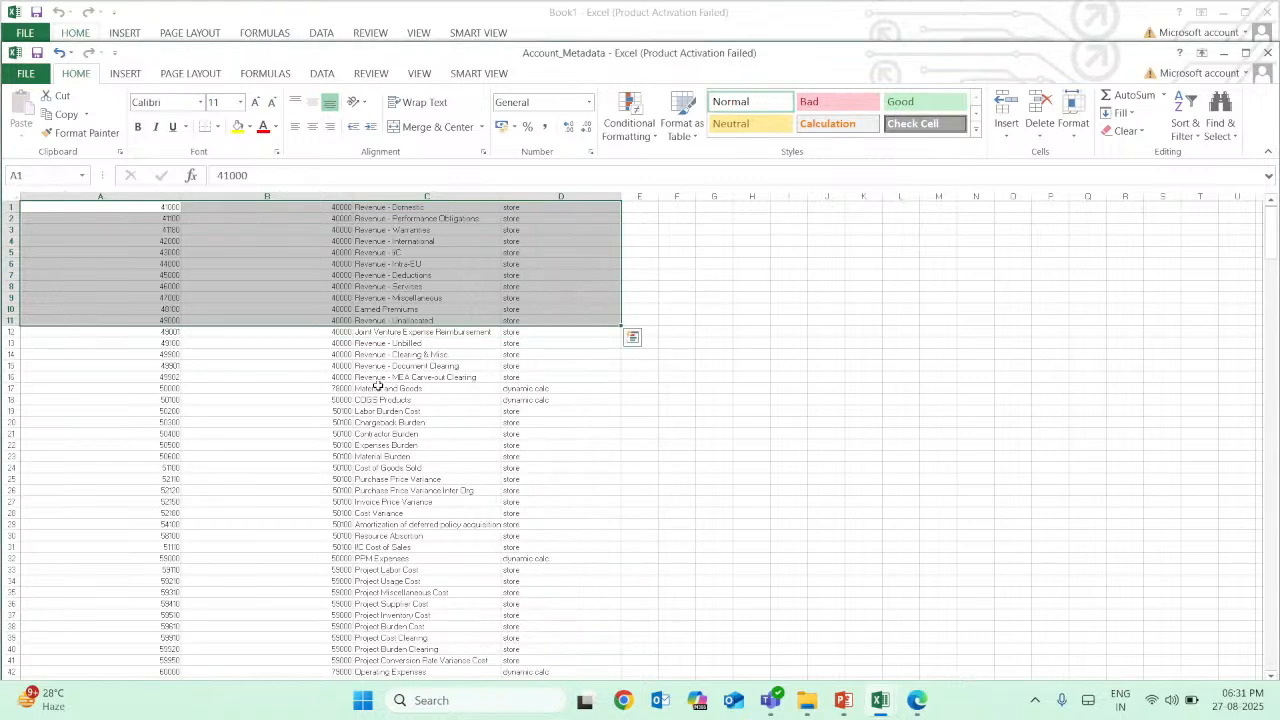
left_click(566, 377)
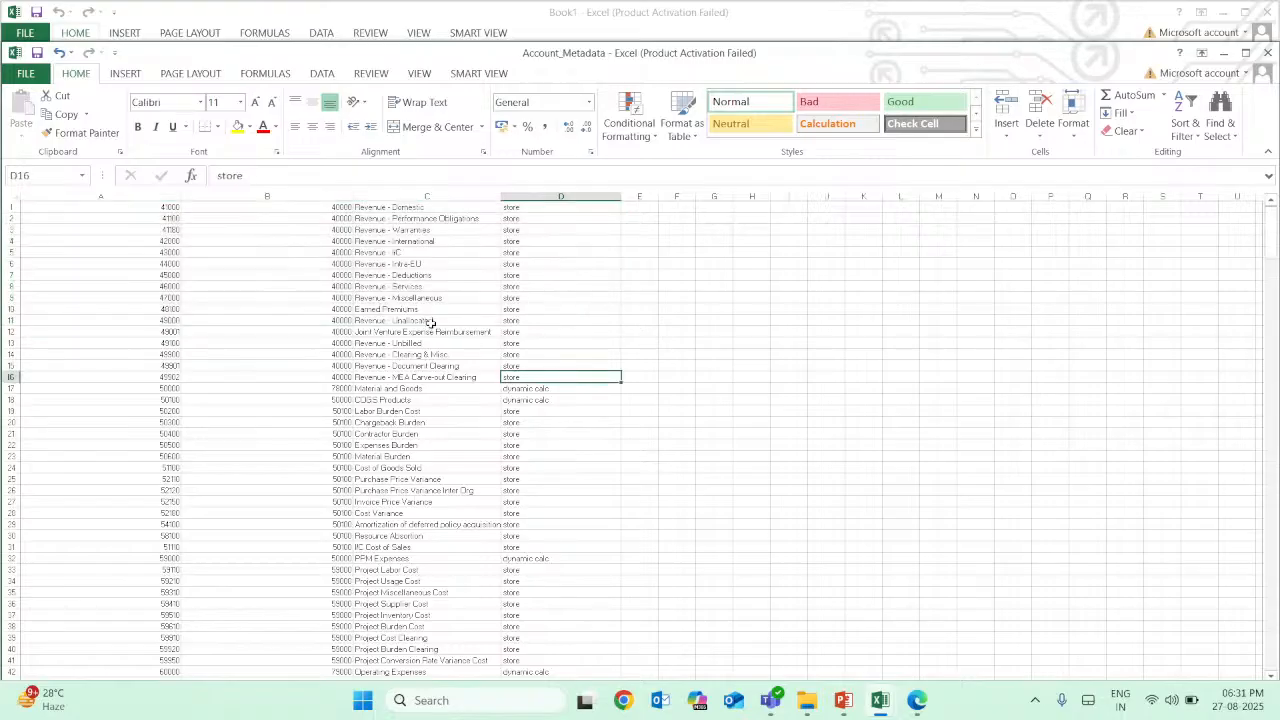
Delete the entire rows 10 to 350, from Earned Premiums to the end of the account list
left_click_drag(174, 306, 550, 555)
right_click(561, 470)
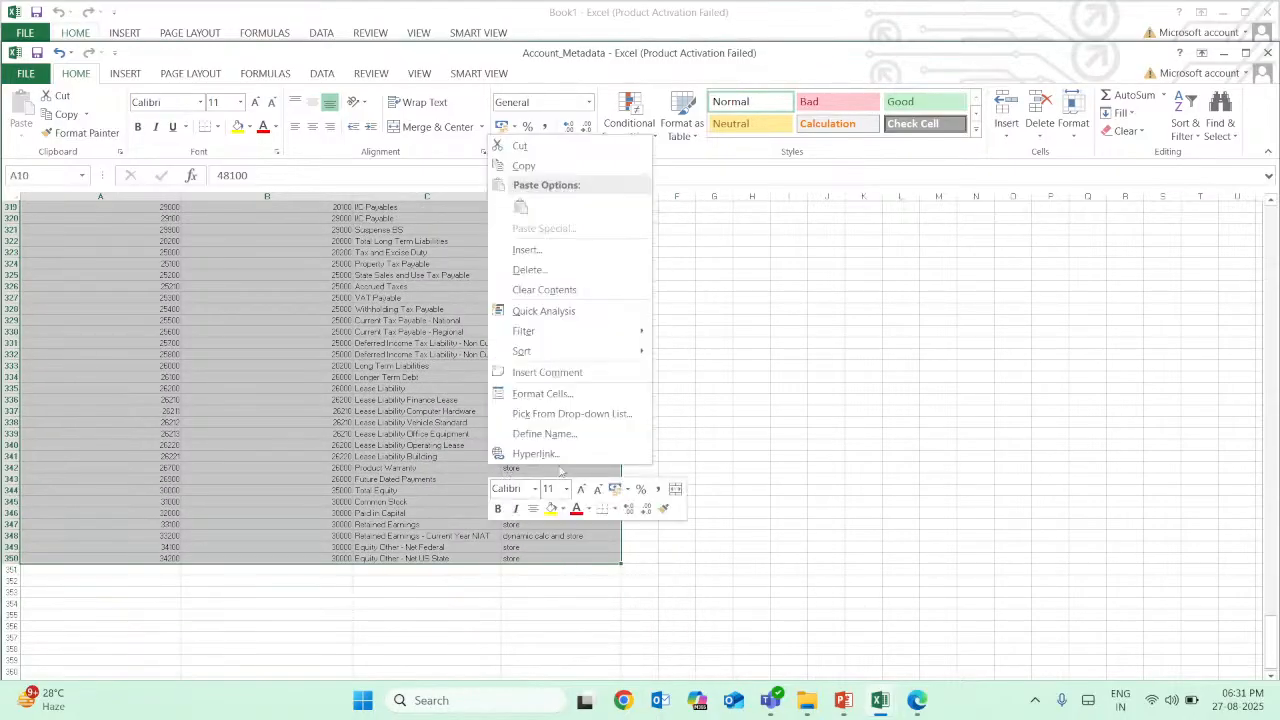
left_click(562, 269)
left_click(527, 273)
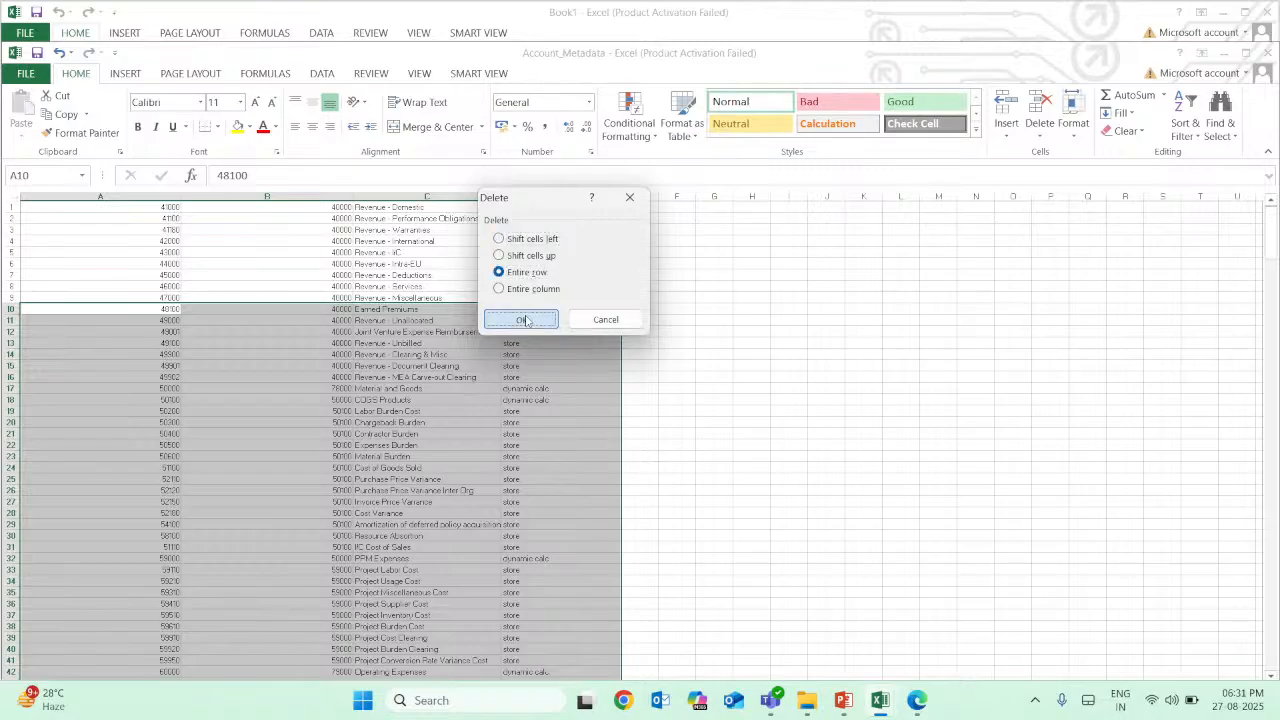
left_click(521, 319)
left_click(717, 439)
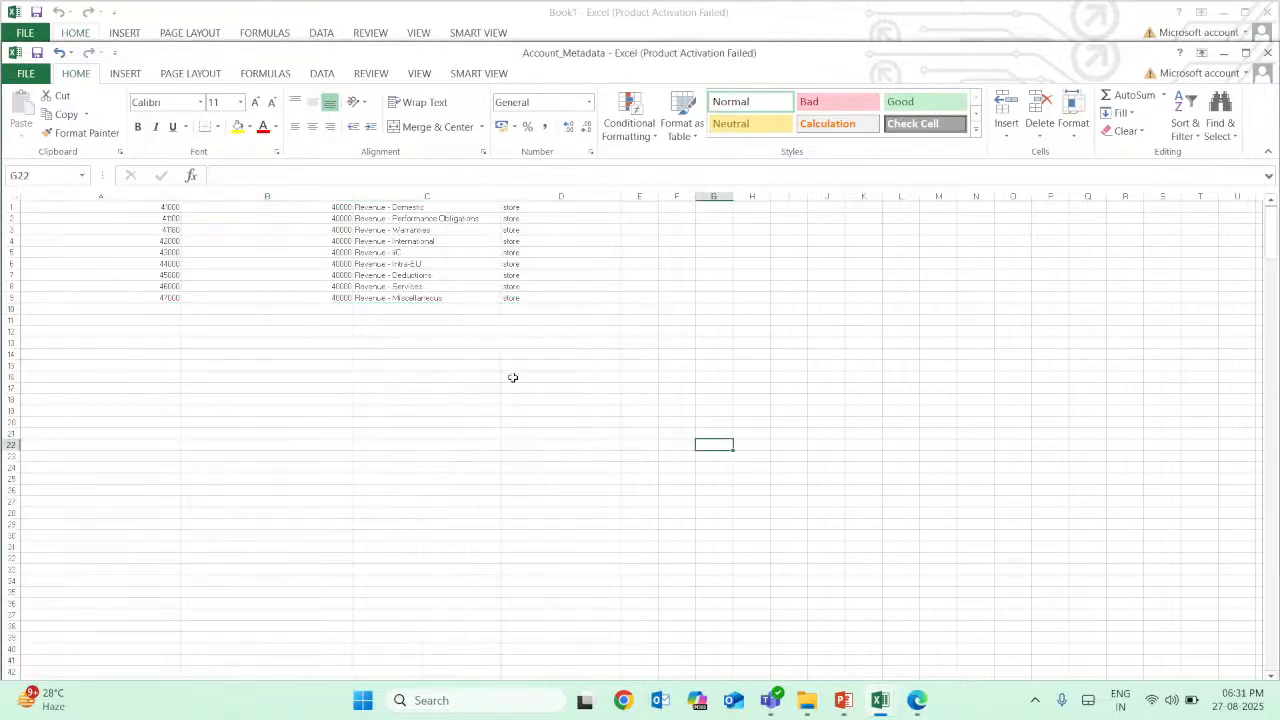
scroll(437, 340, "up", 2, "ctrl")
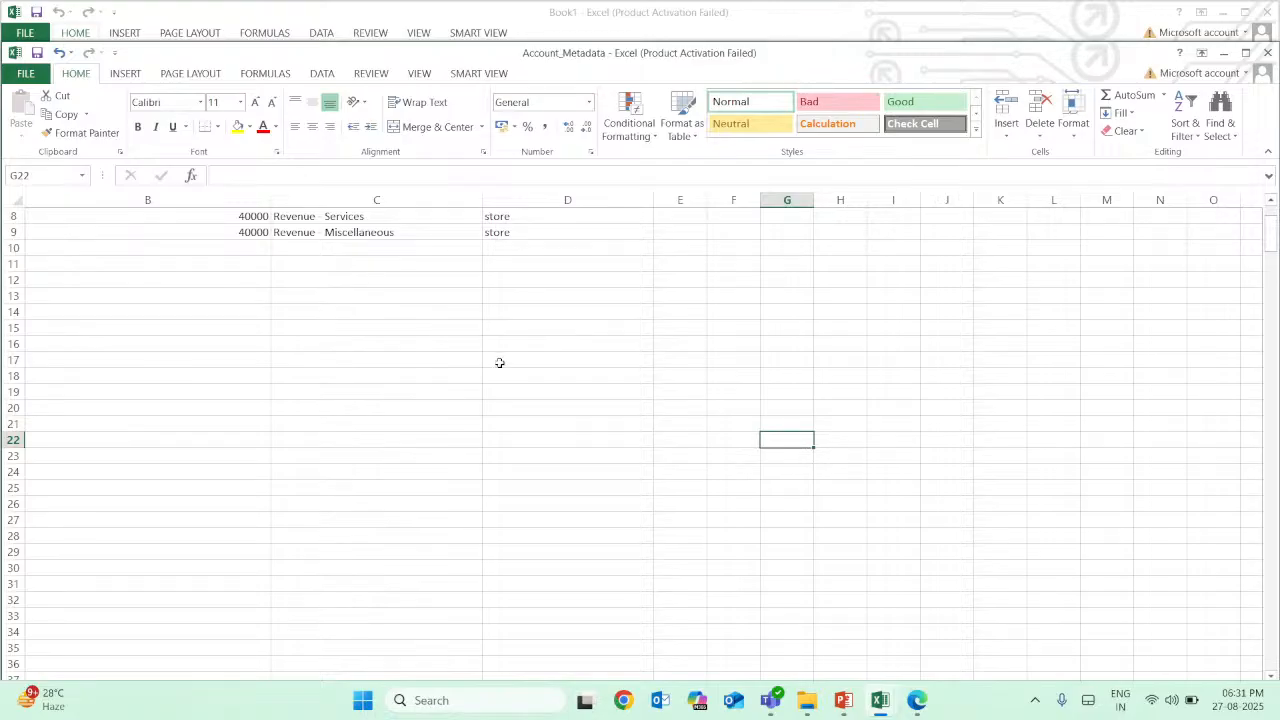
scroll(570, 388, "up", 3)
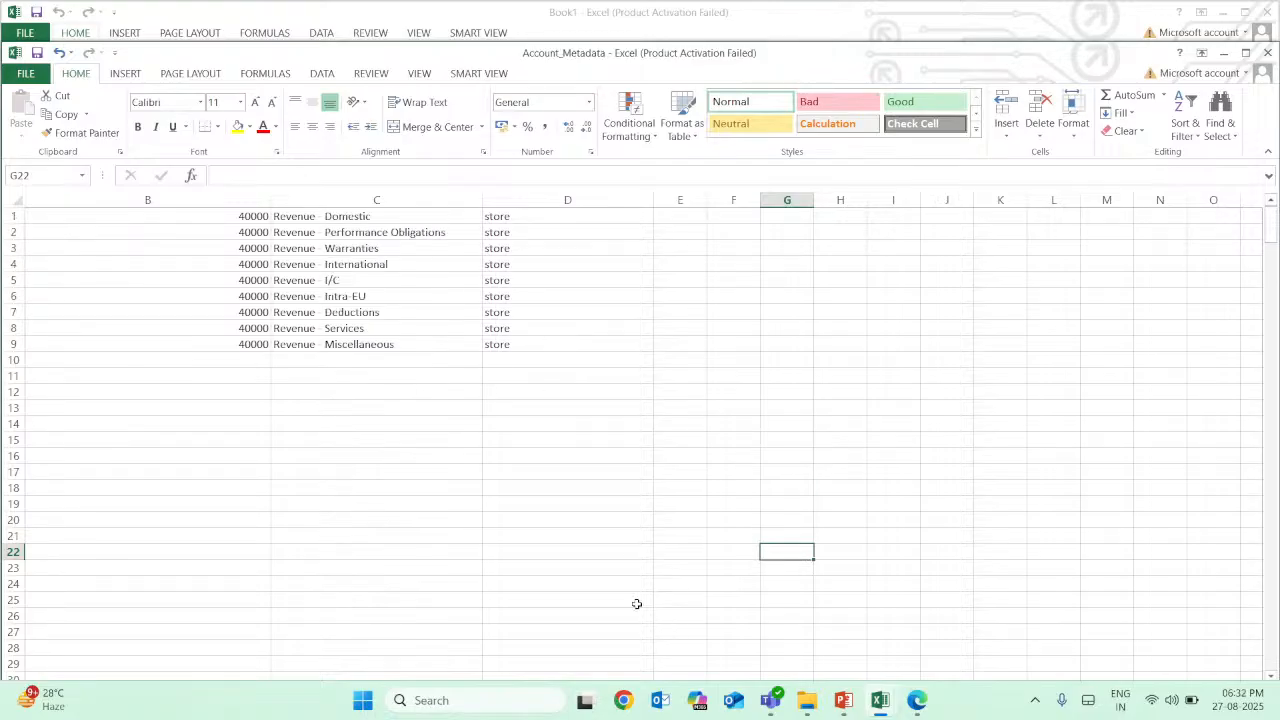
scroll(492, 580, "down", 1)
scroll(486, 565, "up", 1)
scroll(251, 490, "down", 2)
scroll(250, 487, "up", 2)
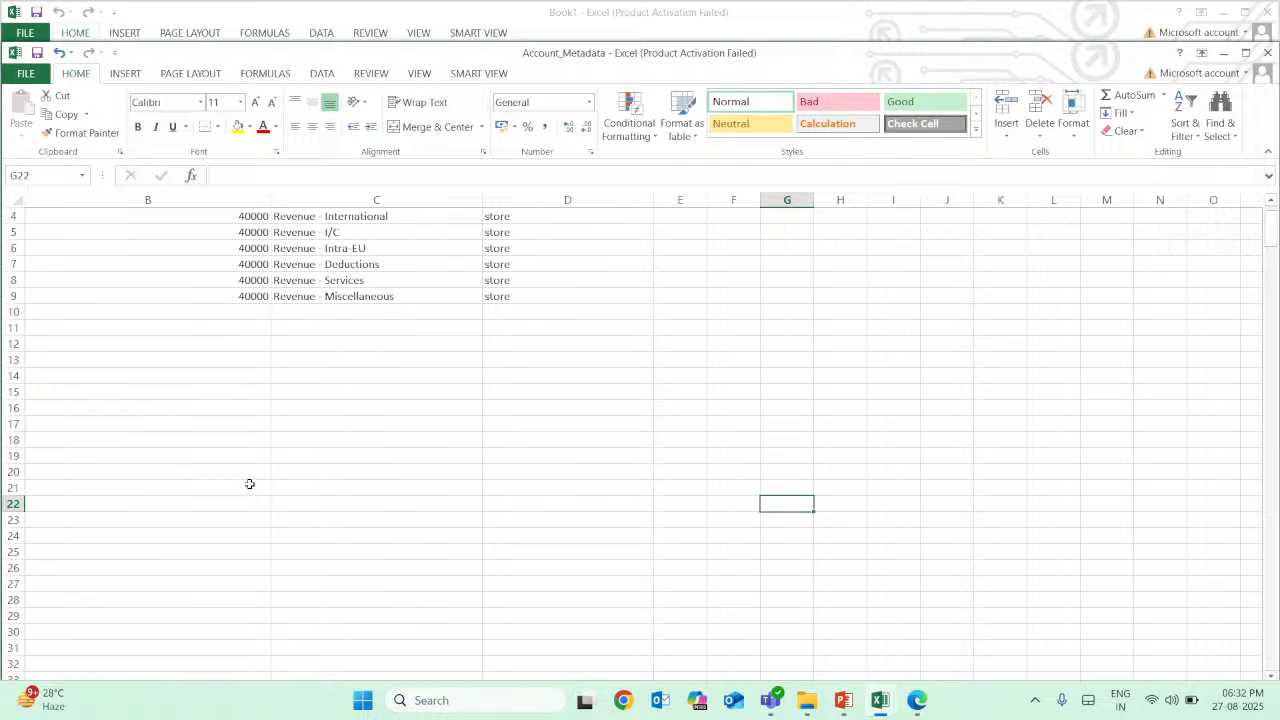
scroll(249, 485, "down", 3, "ctrl")
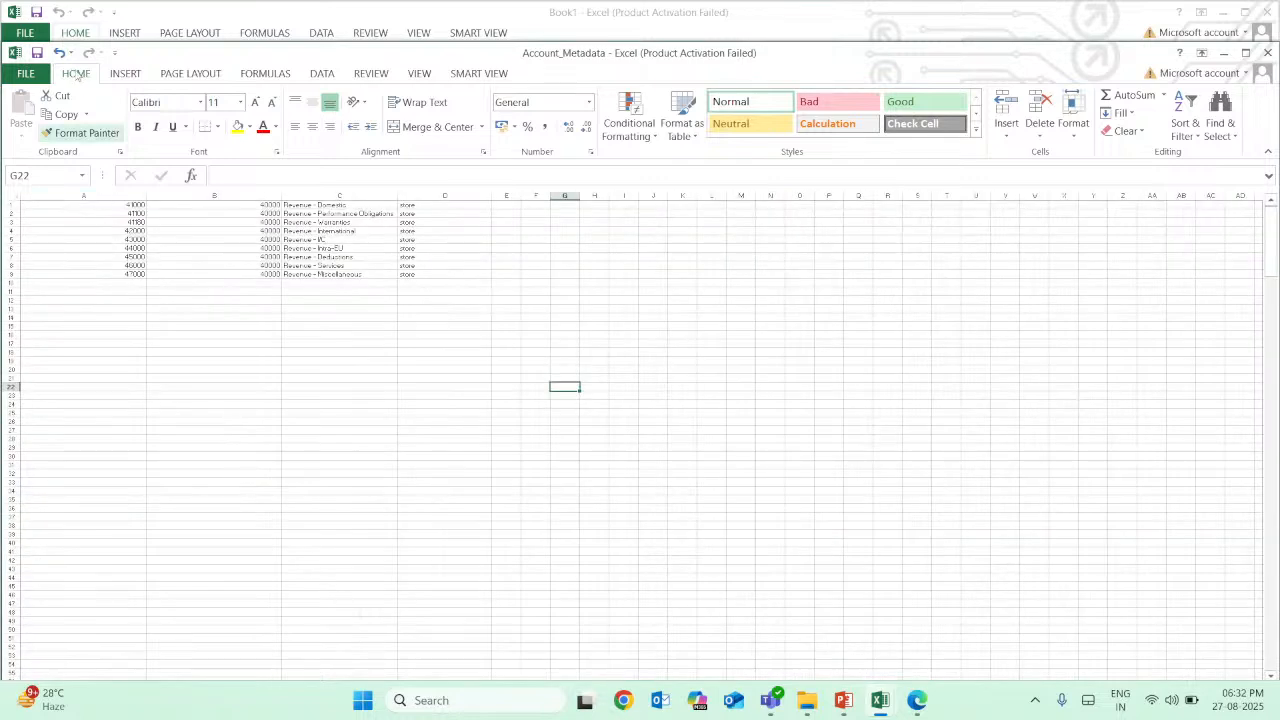
Switch to the Book1 workbook and start saving it under a new name in the Desktop folder
left_click(4, 37)
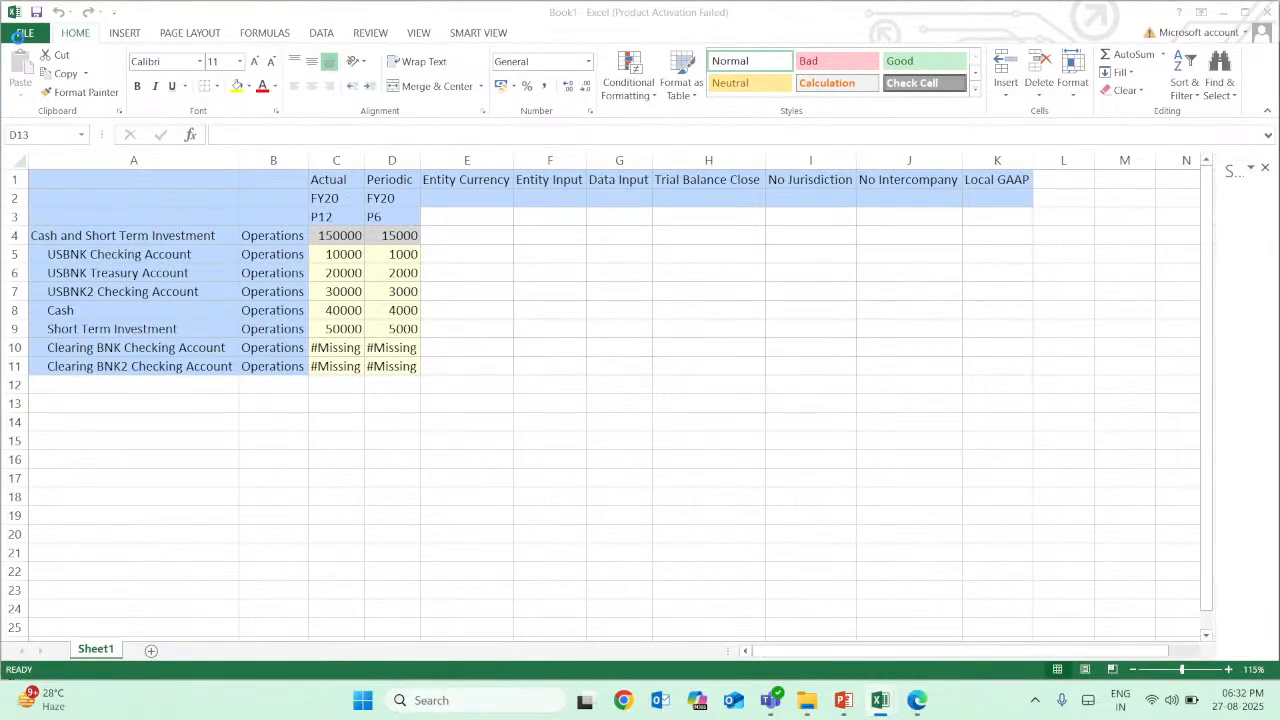
left_click(24, 36)
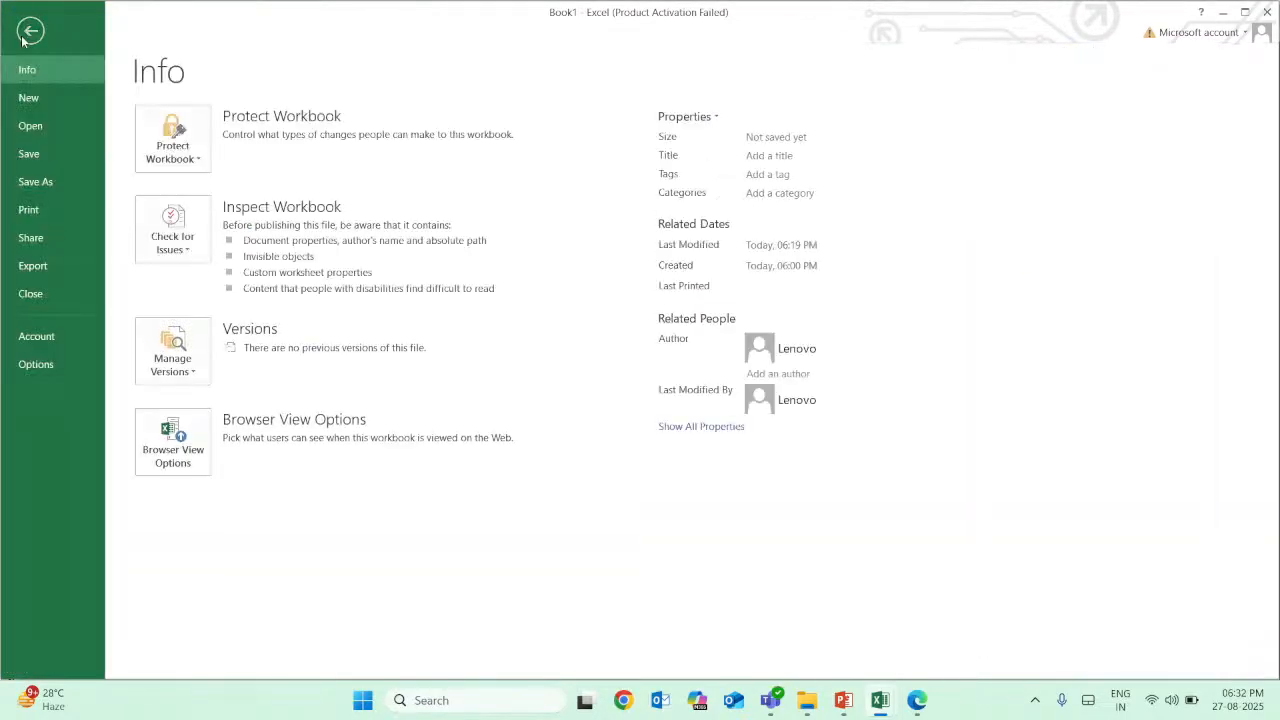
left_click(40, 183)
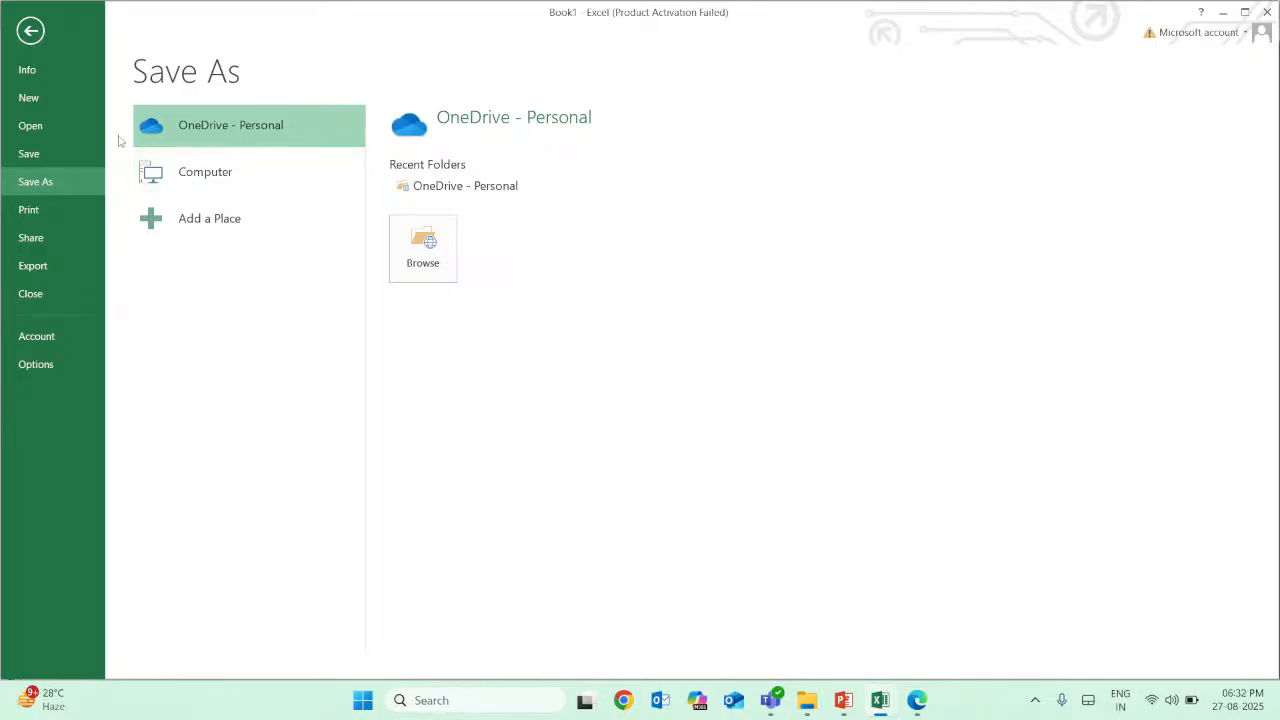
left_click(188, 190)
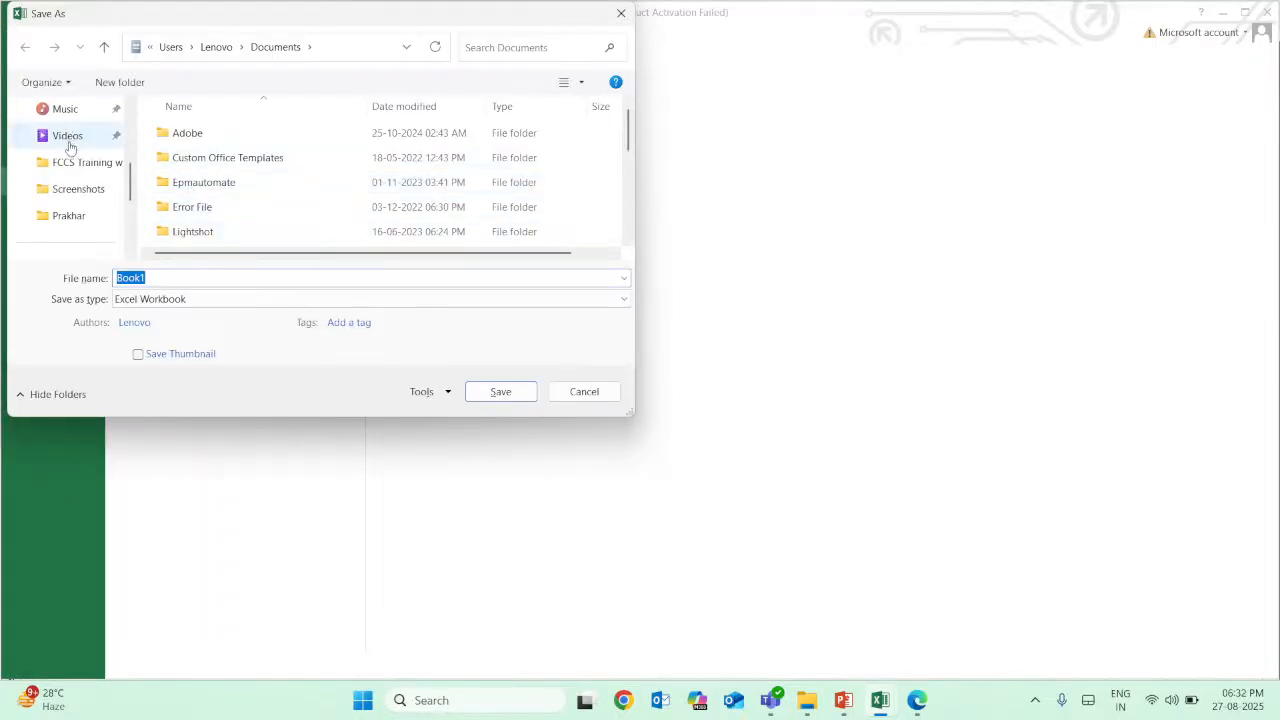
scroll(70, 148, "up", 3)
left_click(70, 193)
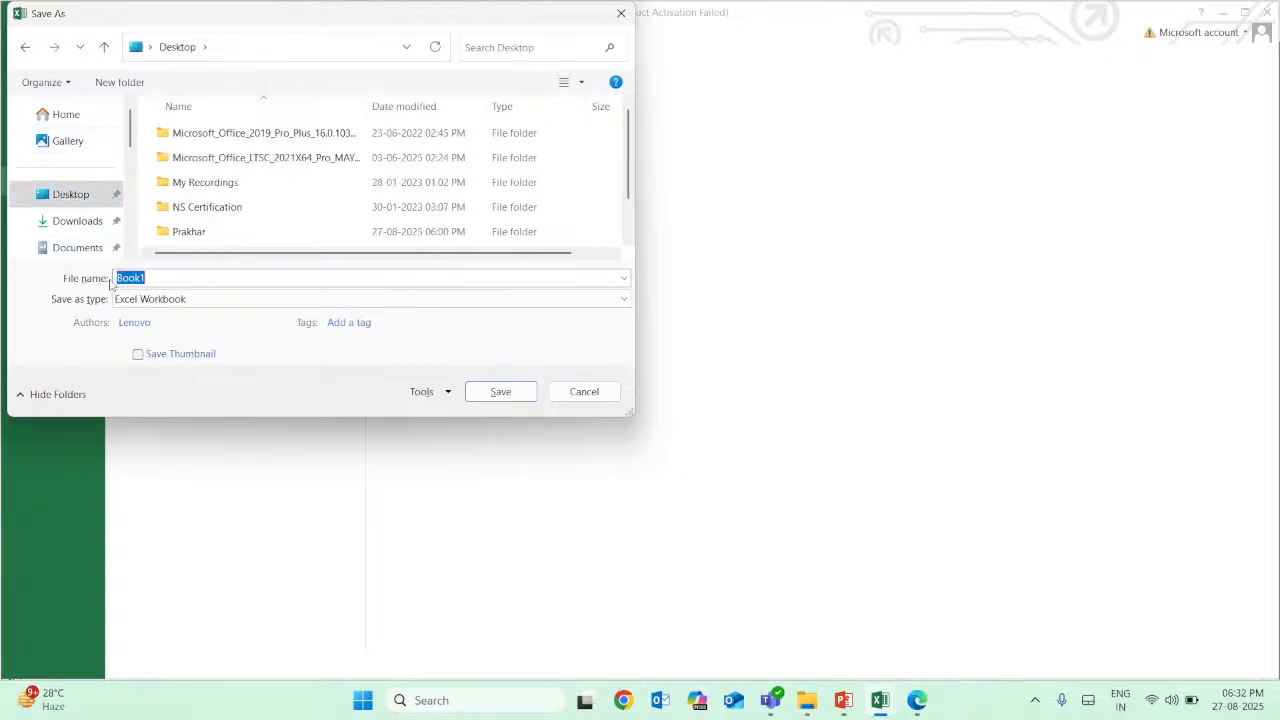
Save the workbook as MD_TRCS in CSV (Comma delimited) format and keep using that format
type("MD_TRCS")
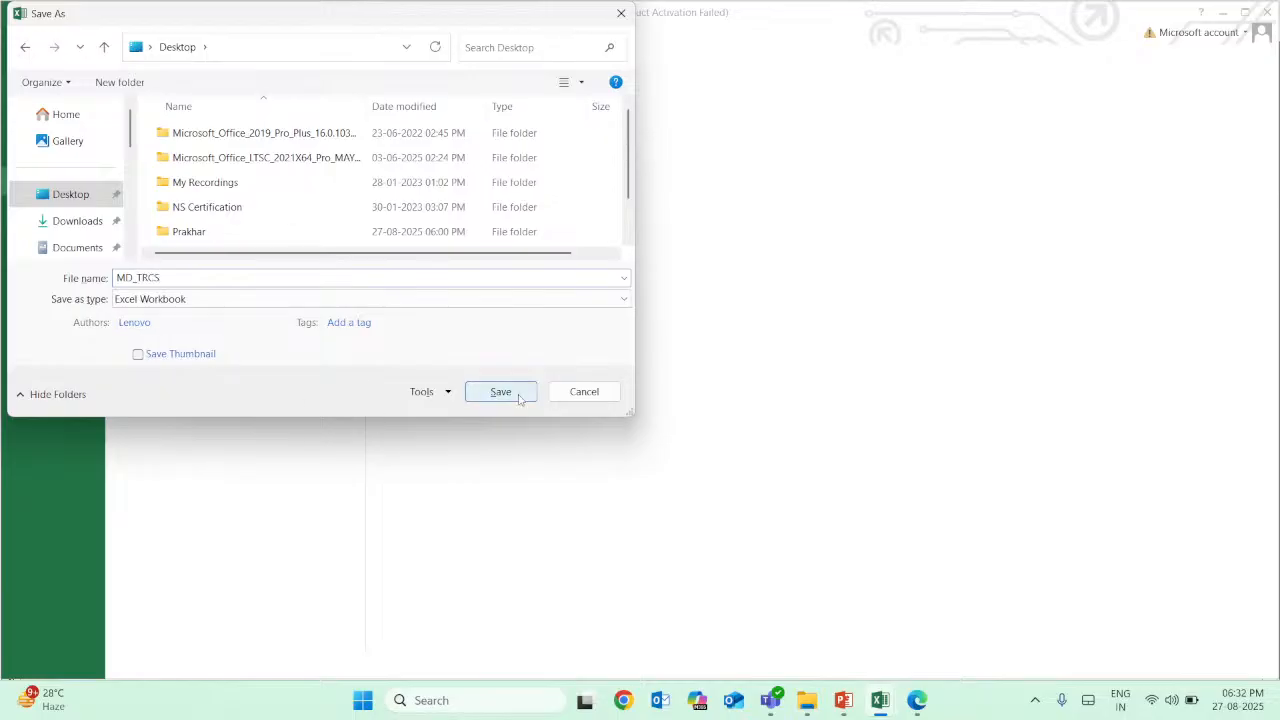
left_click(305, 300)
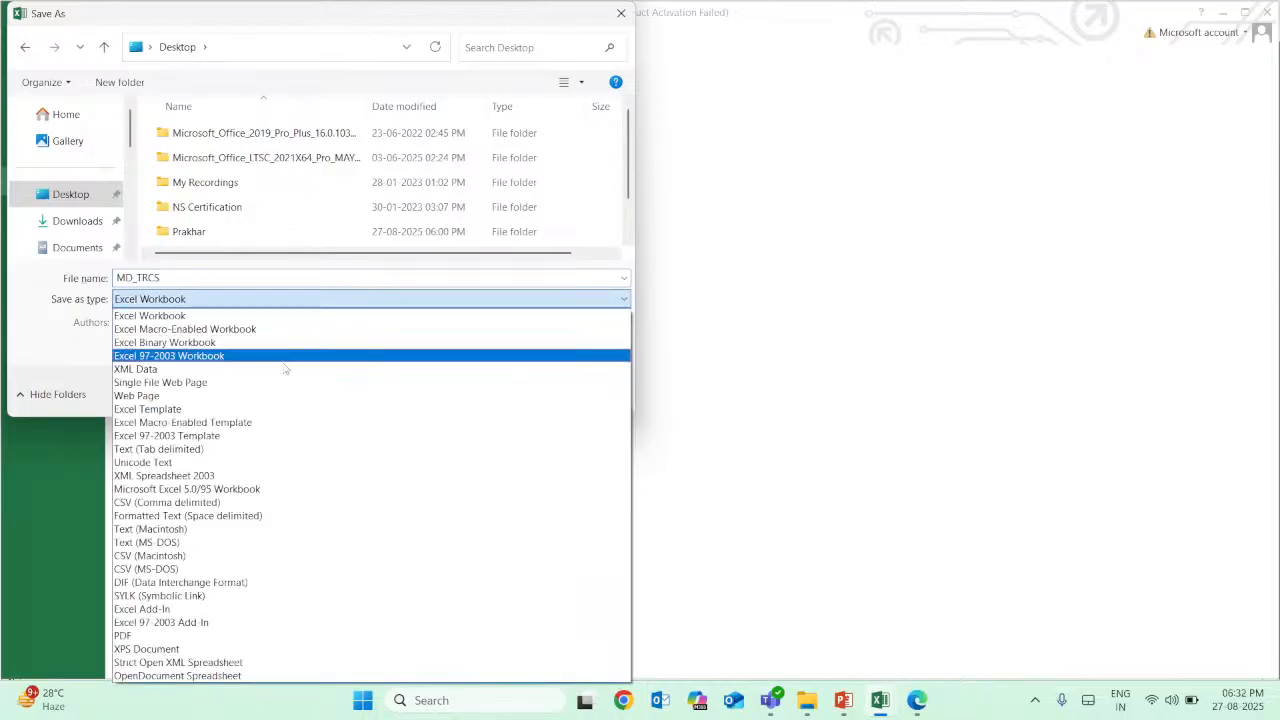
left_click(200, 503)
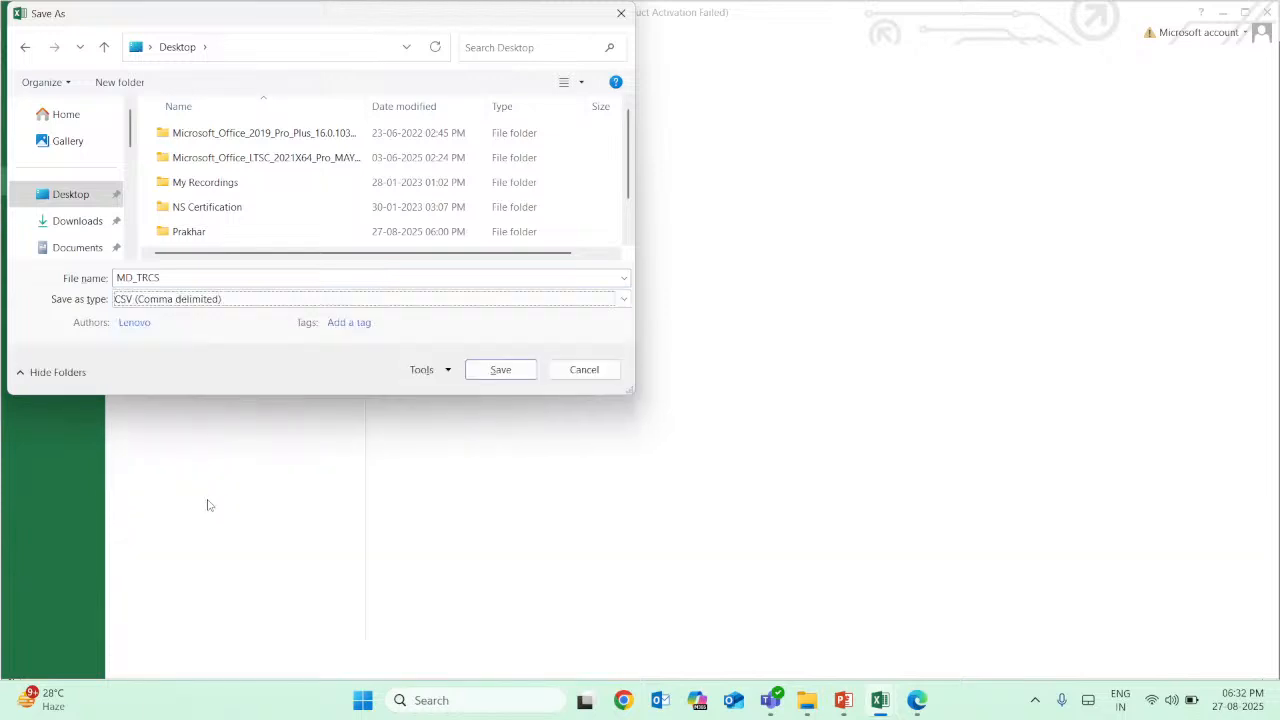
left_click(502, 370)
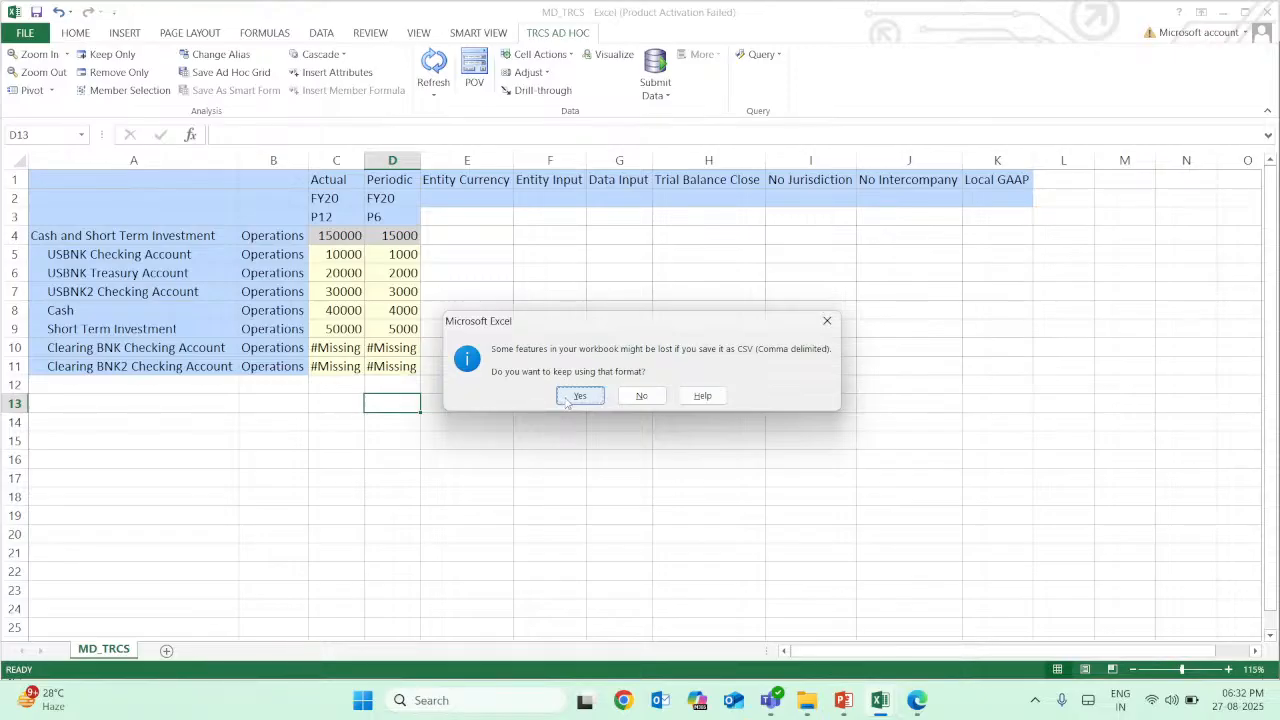
left_click(567, 398)
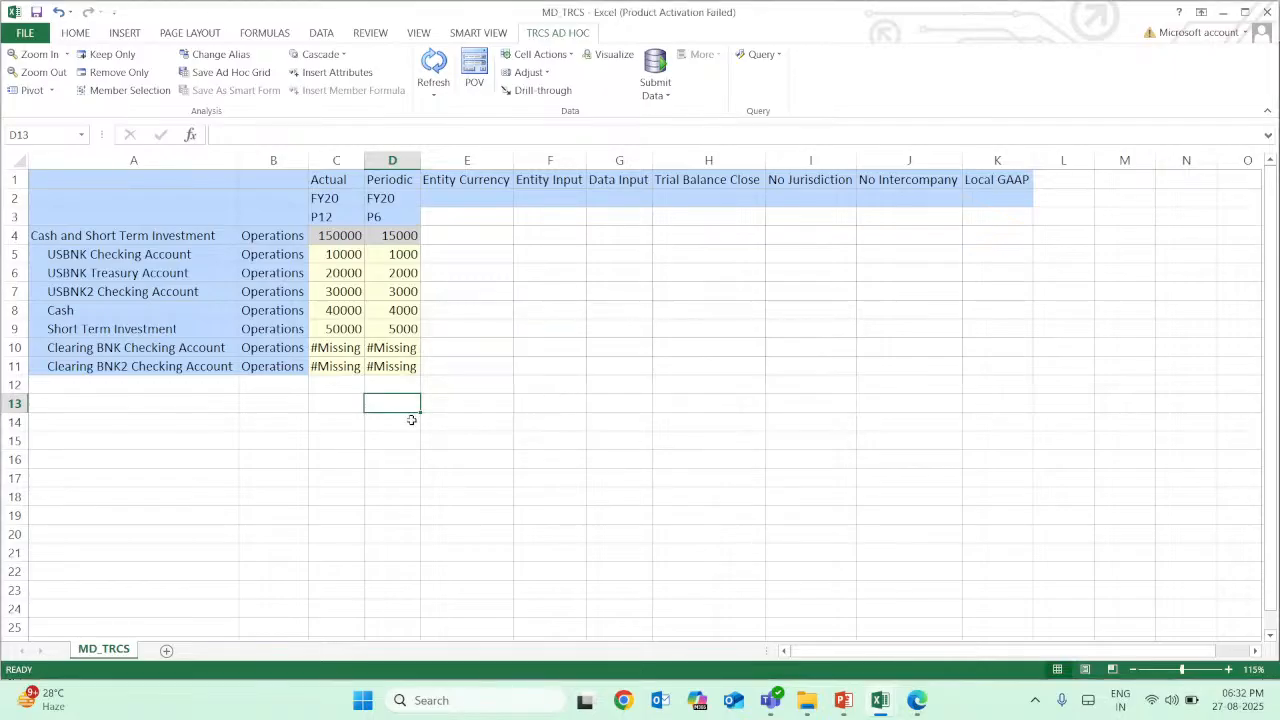
Close the MD_TRCS workbook without saving further changes and return to the Account_Metadata workbook
left_click(500, 447)
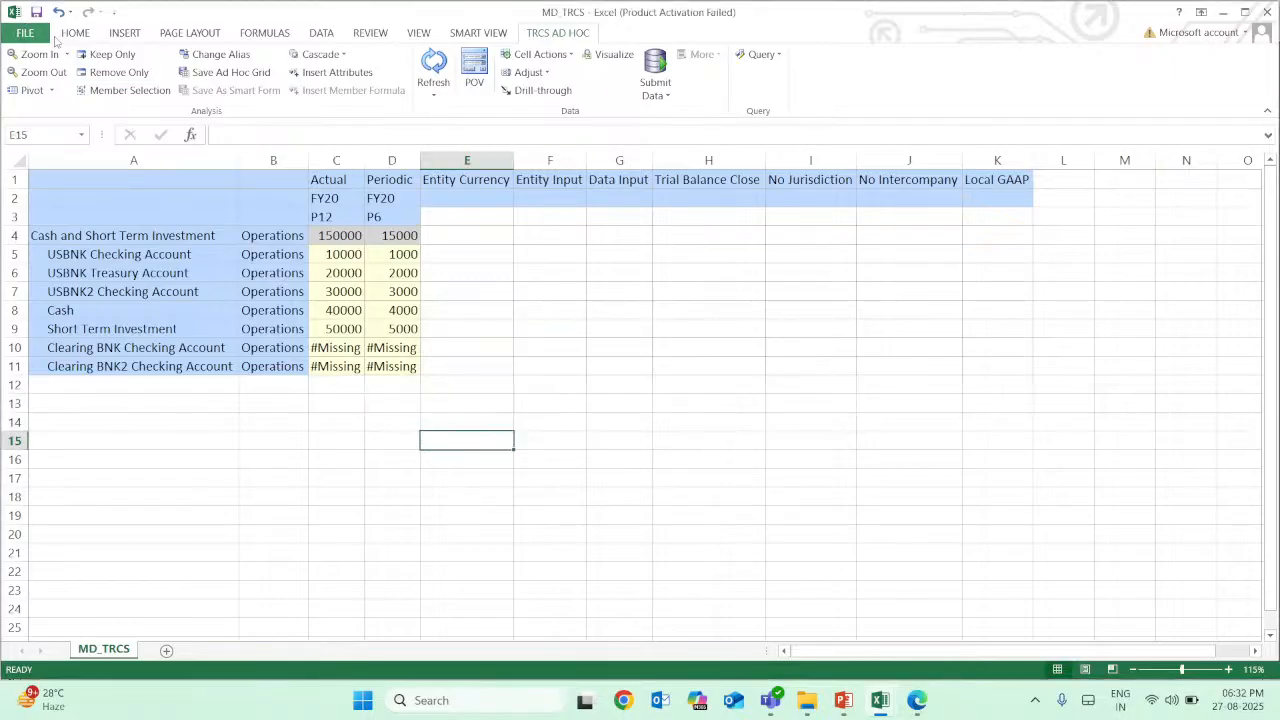
left_click(1267, 12)
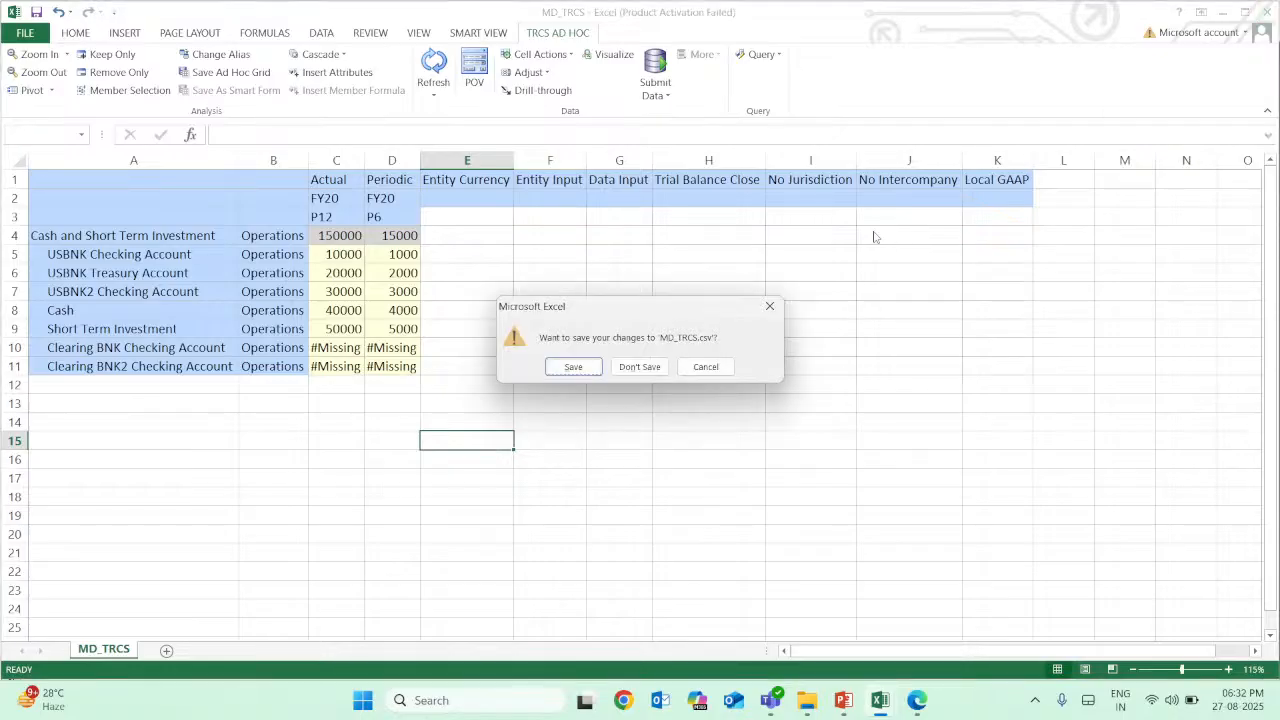
left_click(640, 367)
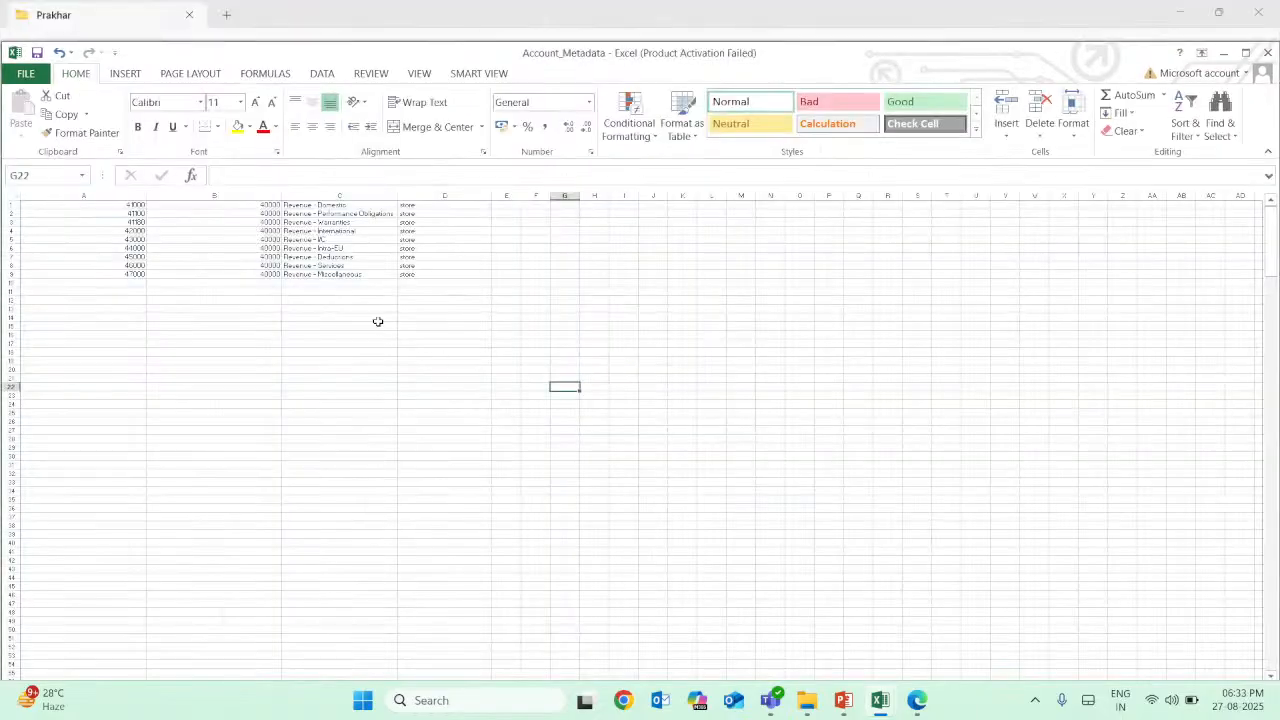
left_click(240, 344)
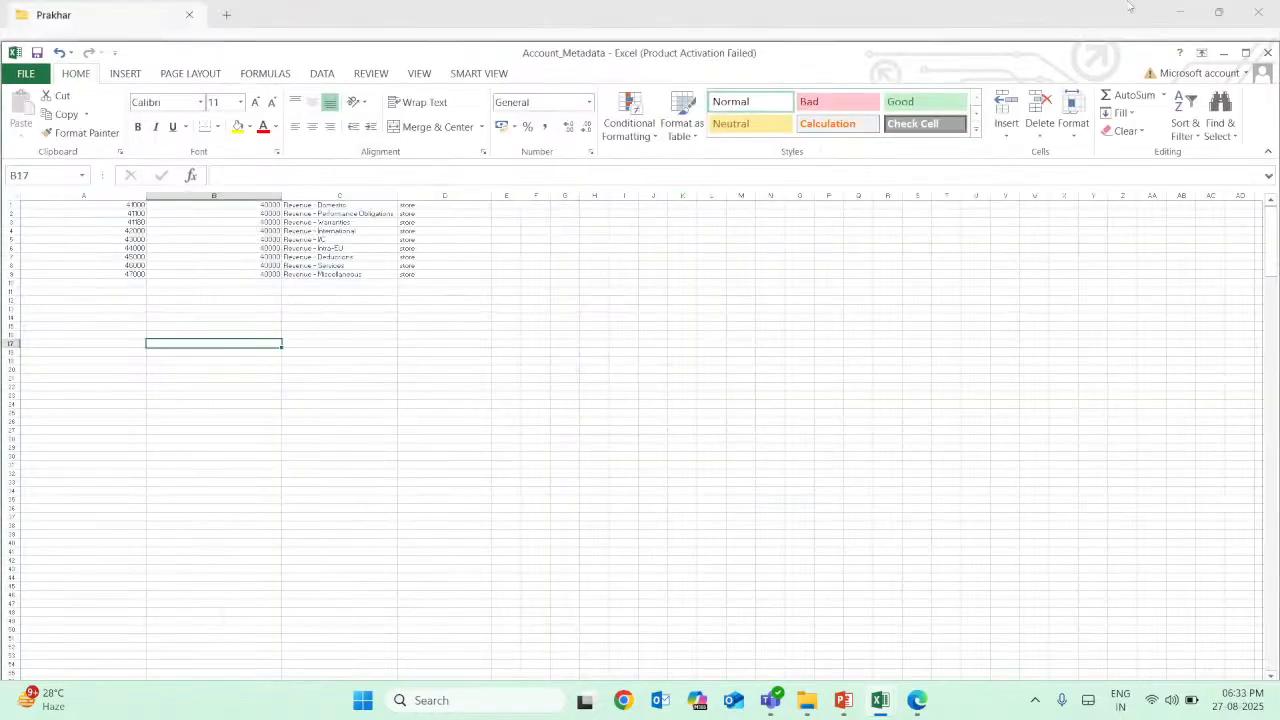
Close the file folder window, then close the Account_Metadata workbook without saving its changes
left_click(1258, 12)
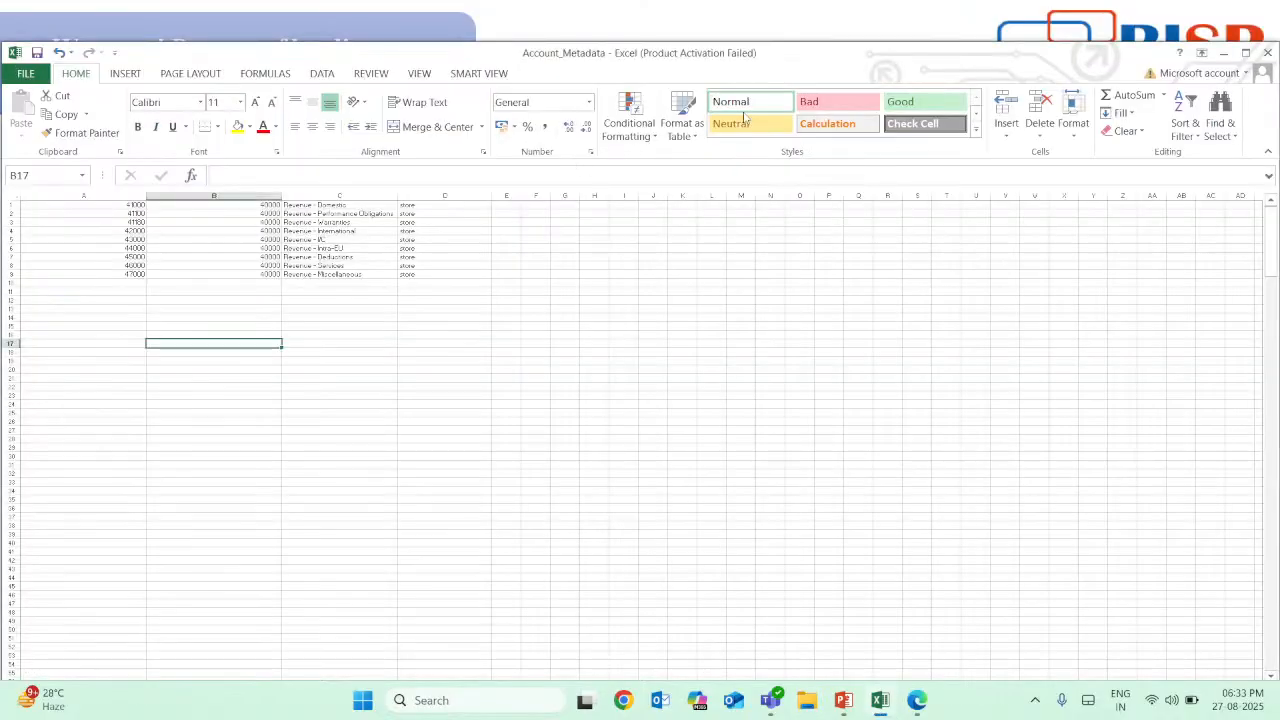
left_click_drag(904, 64, 900, 2)
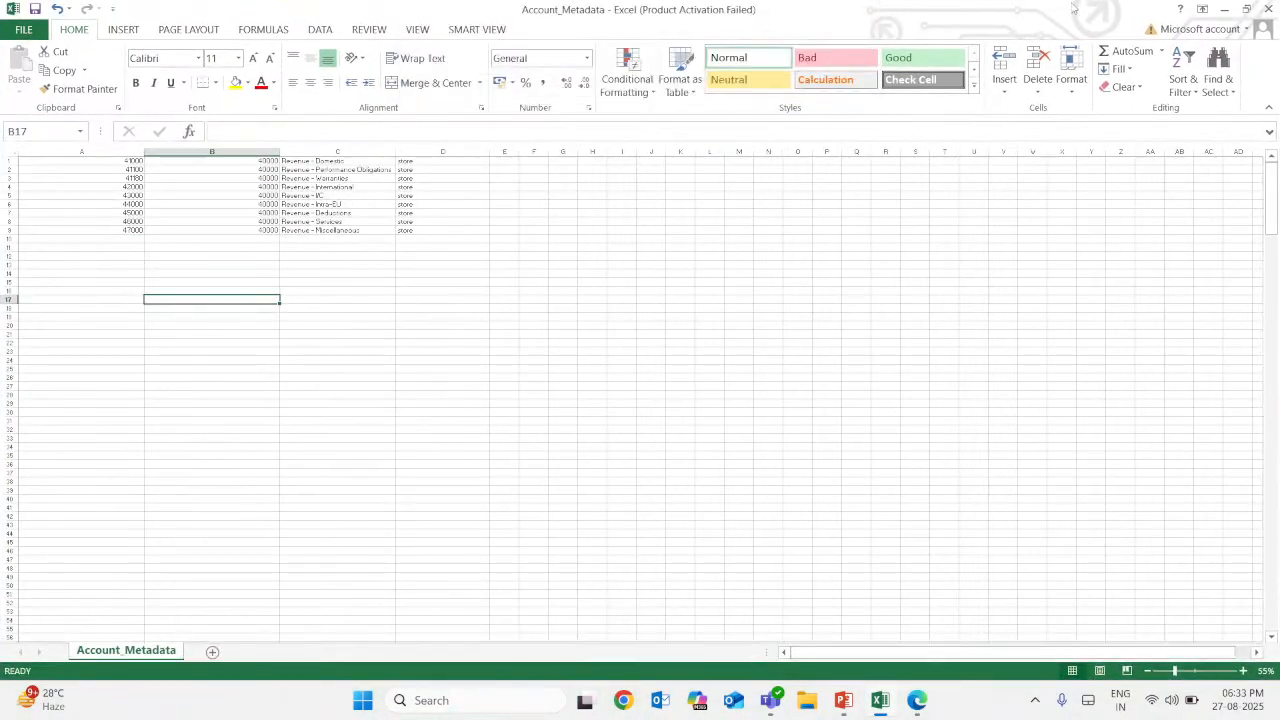
left_click(1266, 9)
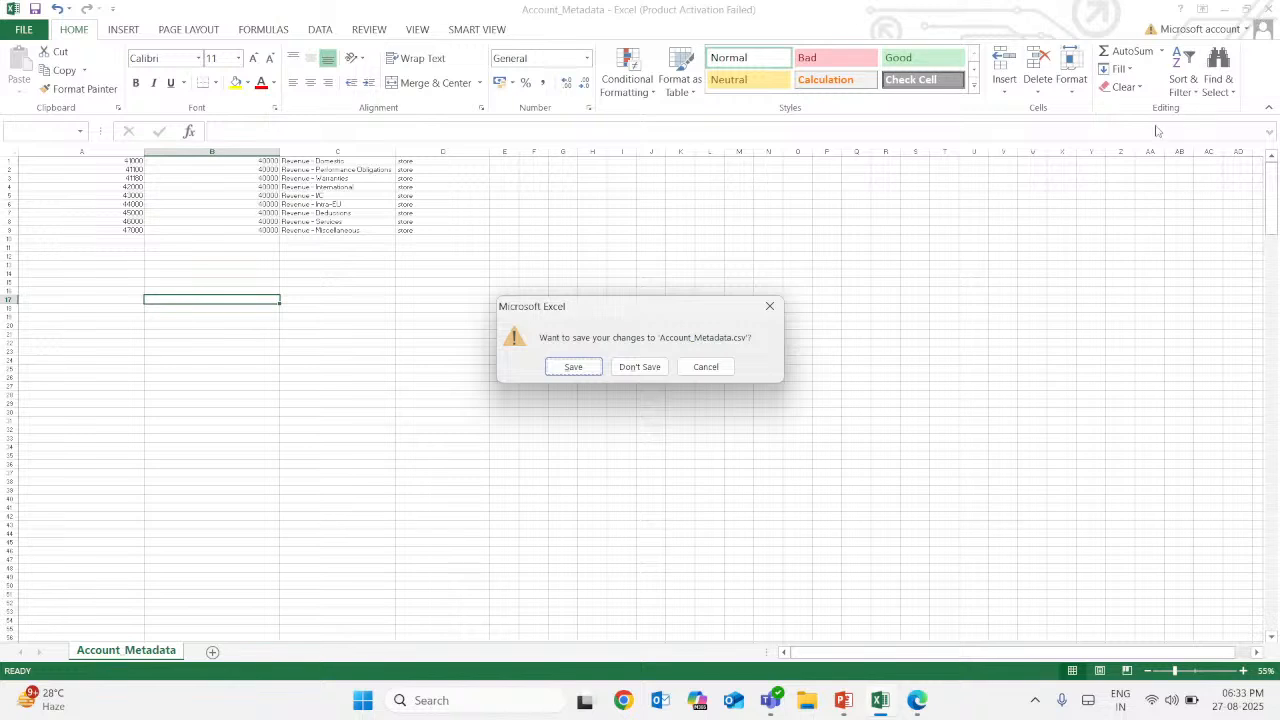
left_click(705, 367)
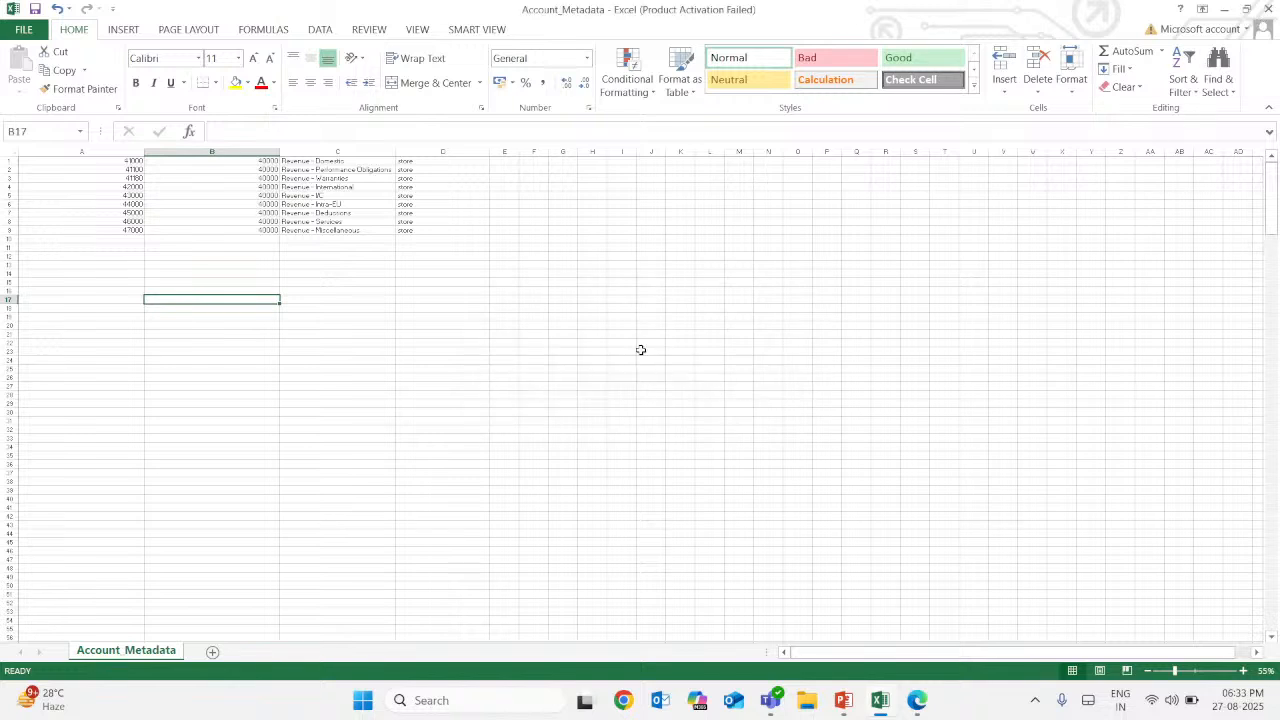
left_click(1267, 9)
left_click(645, 366)
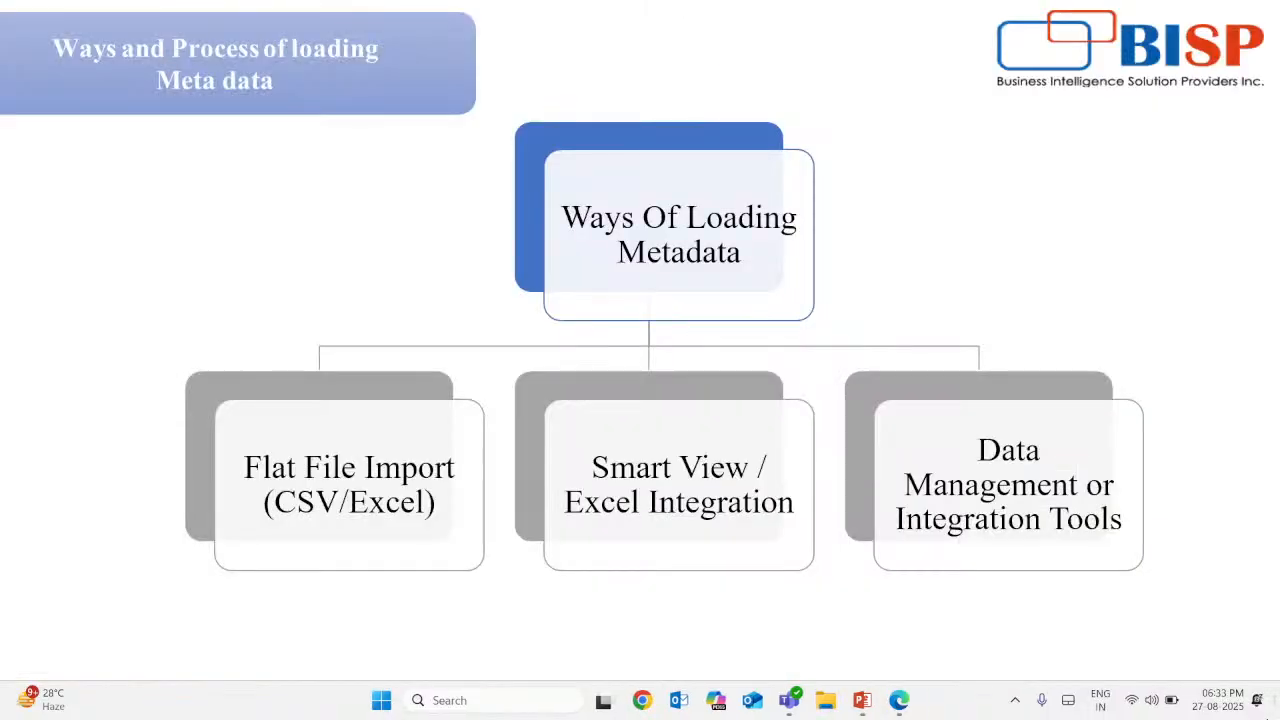
Go to the desktop and open the MD_TRCS CSV file from its folder
key("super+d")
left_click_drag(143, 450, 158, 356)
double_click(158, 356)
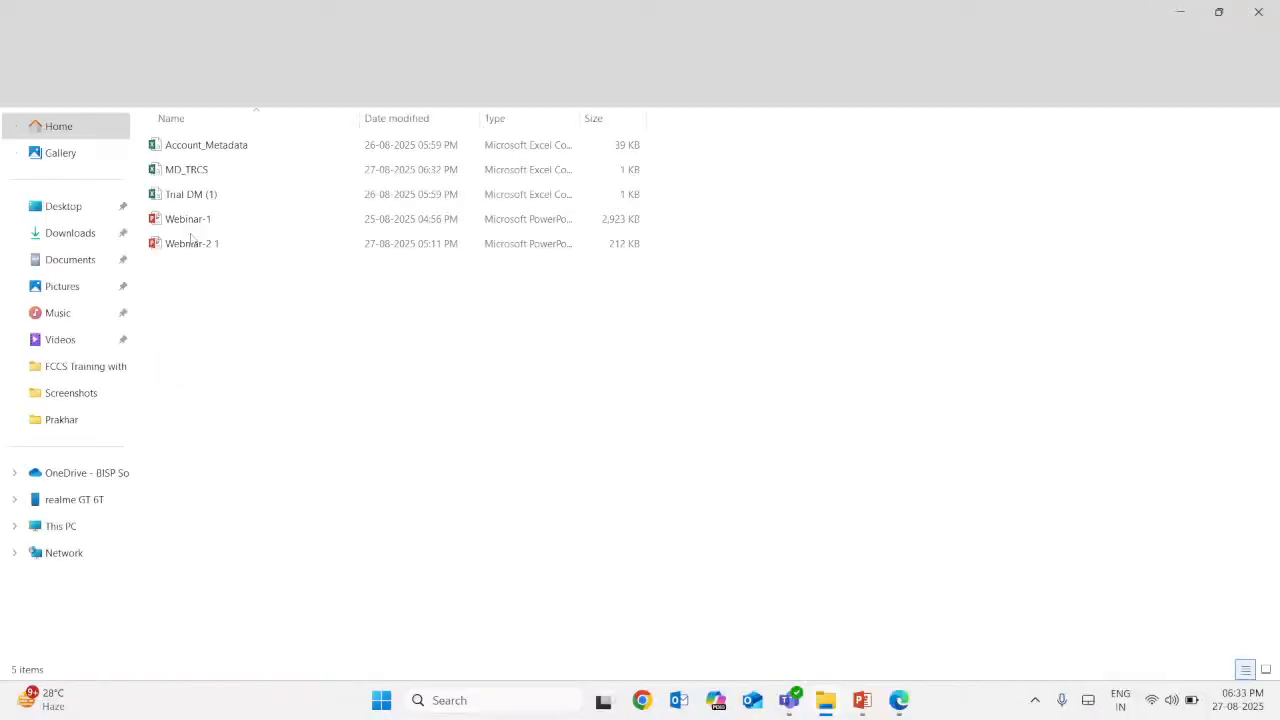
double_click(193, 170)
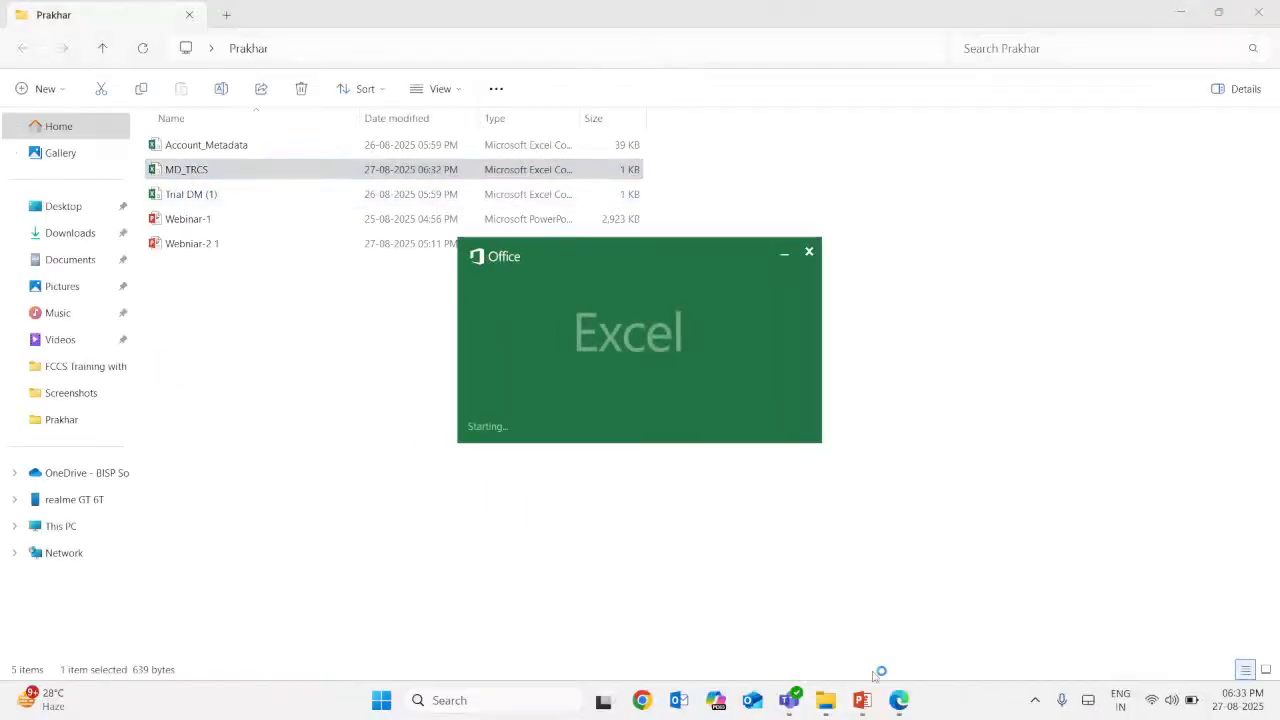
mouse_move(830, 708)
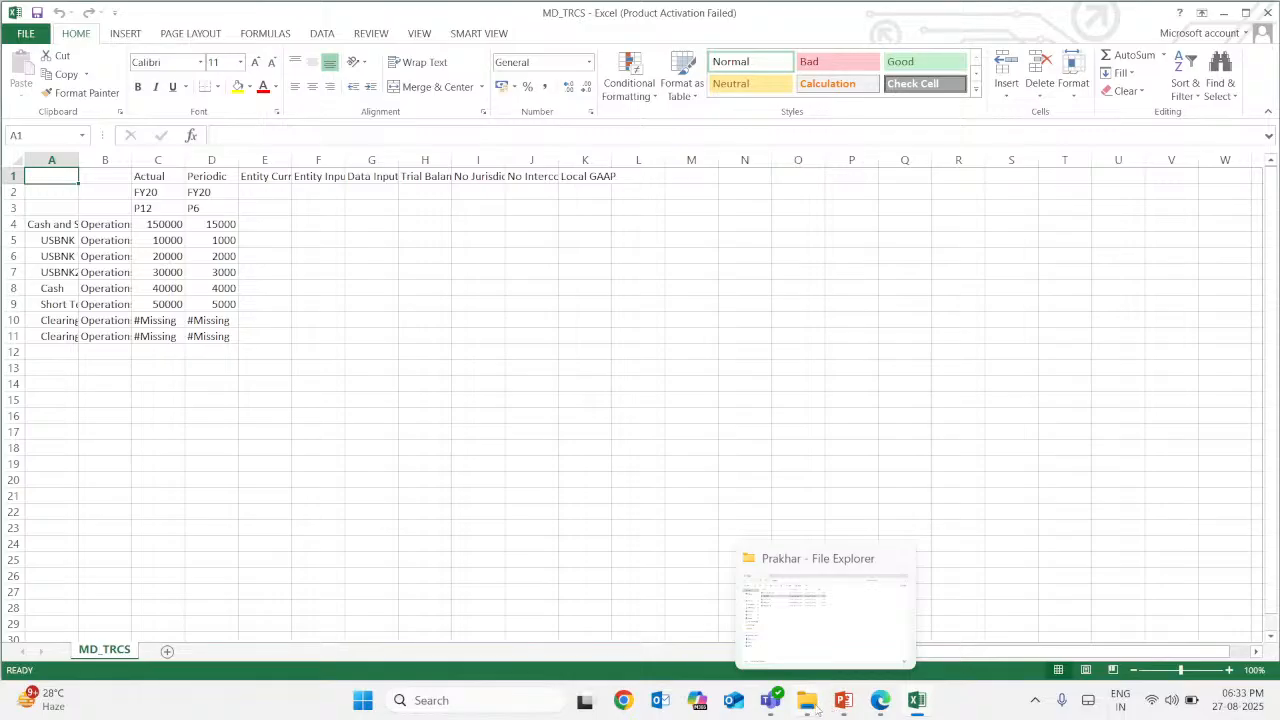
left_click(812, 704)
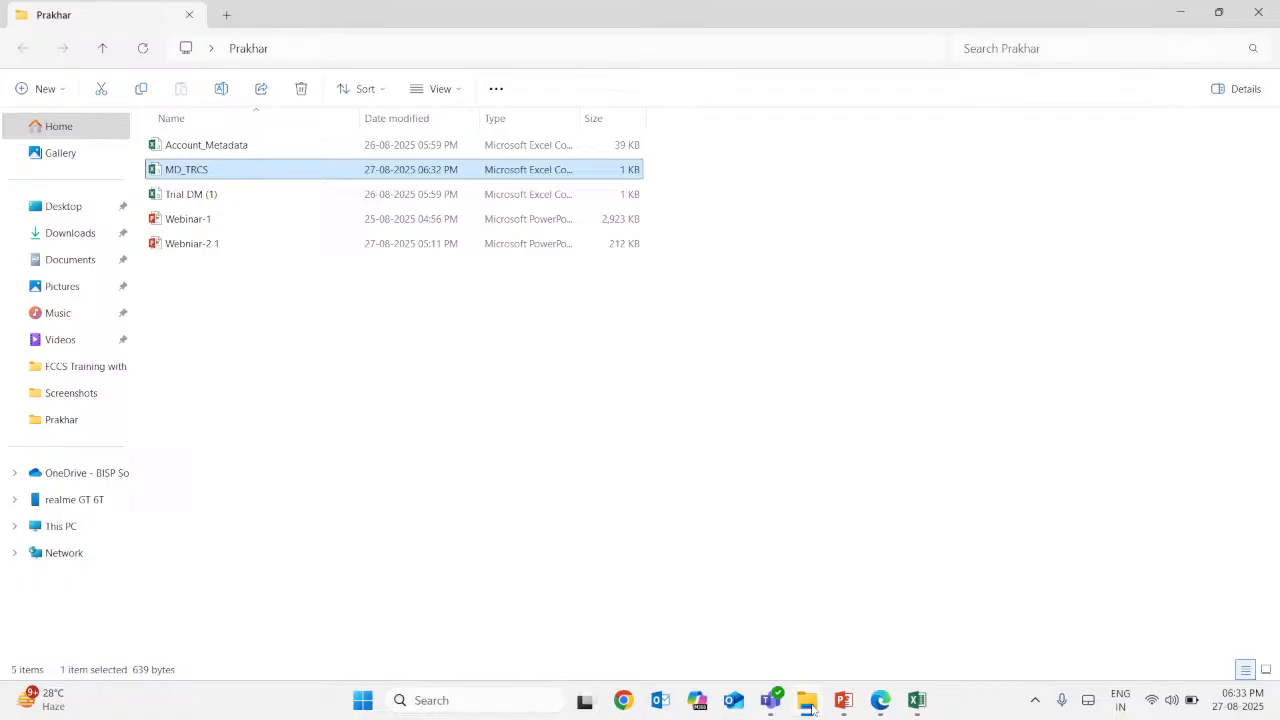
left_click(812, 704)
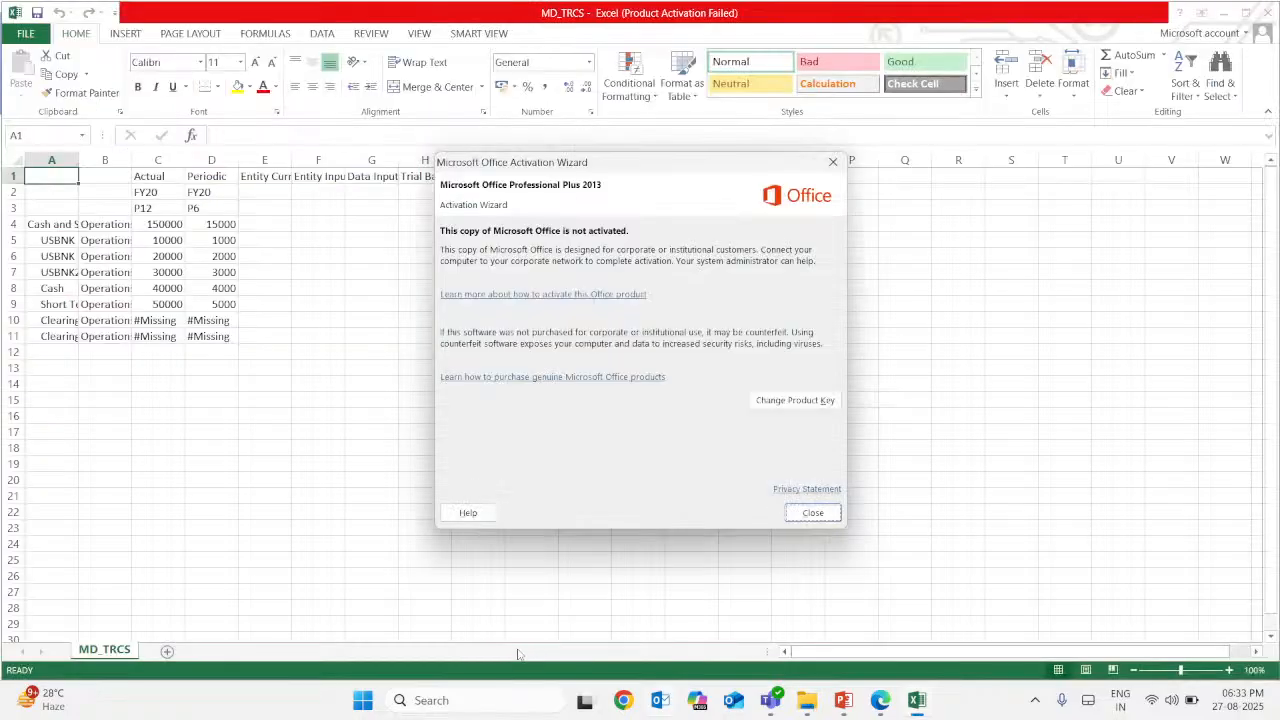
Dismiss the Office activation wizard, look over the MD_TRCS data and close the workbook
left_click(813, 512)
scroll(285, 501, "down", 2)
scroll(285, 501, "up", 2)
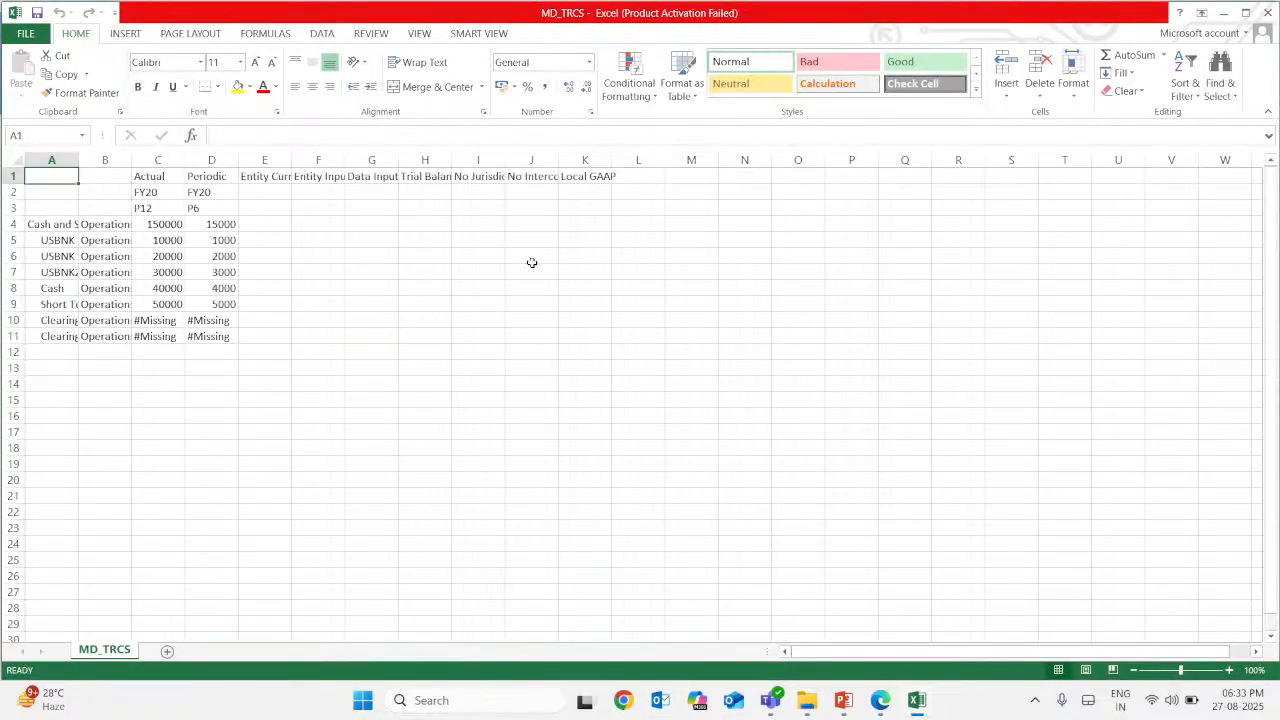
left_click(1265, 12)
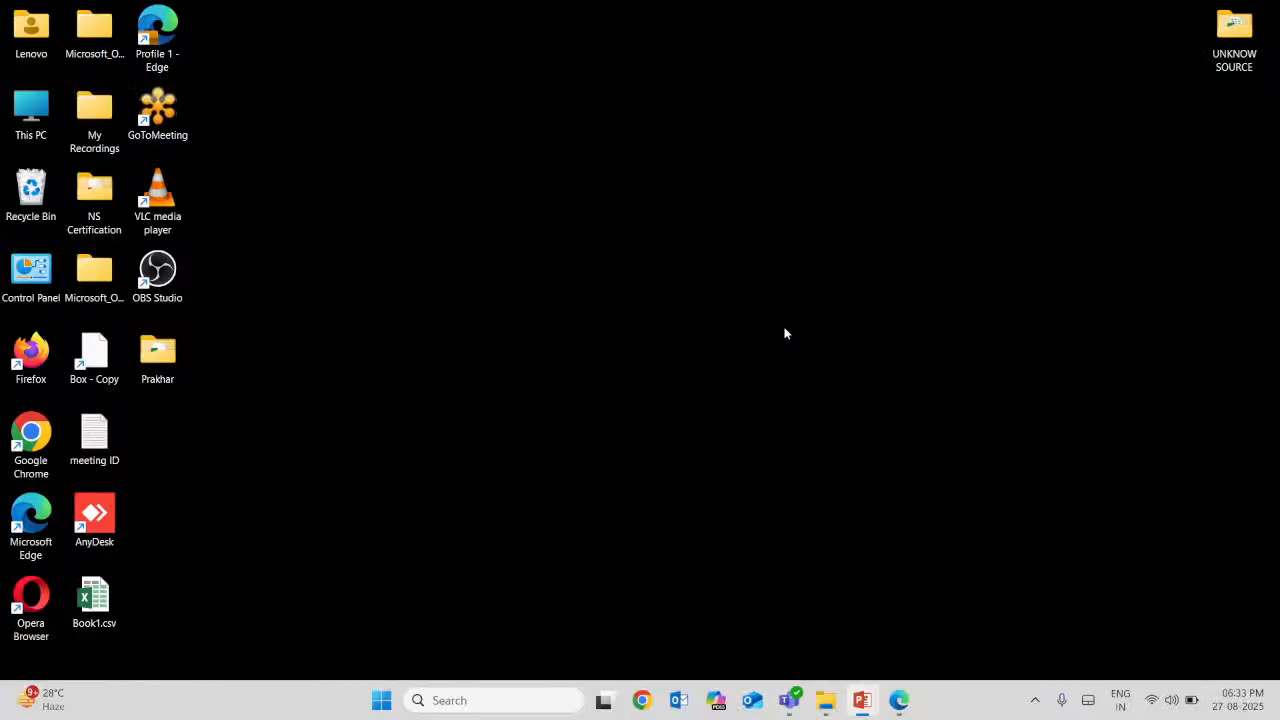
Reopen the desktop folder, open the Account_Metadata CSV file and dismiss the activation wizard
double_click(180, 360)
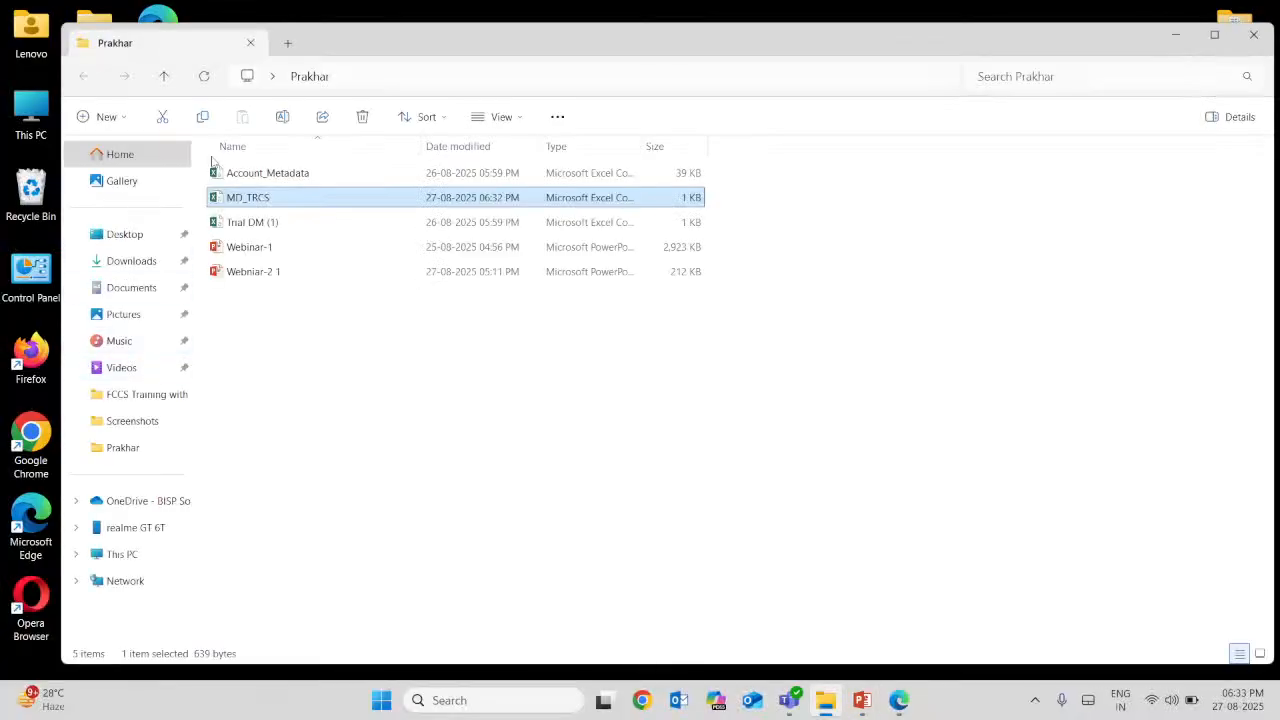
right_click(418, 192)
left_click(502, 212)
double_click(272, 174)
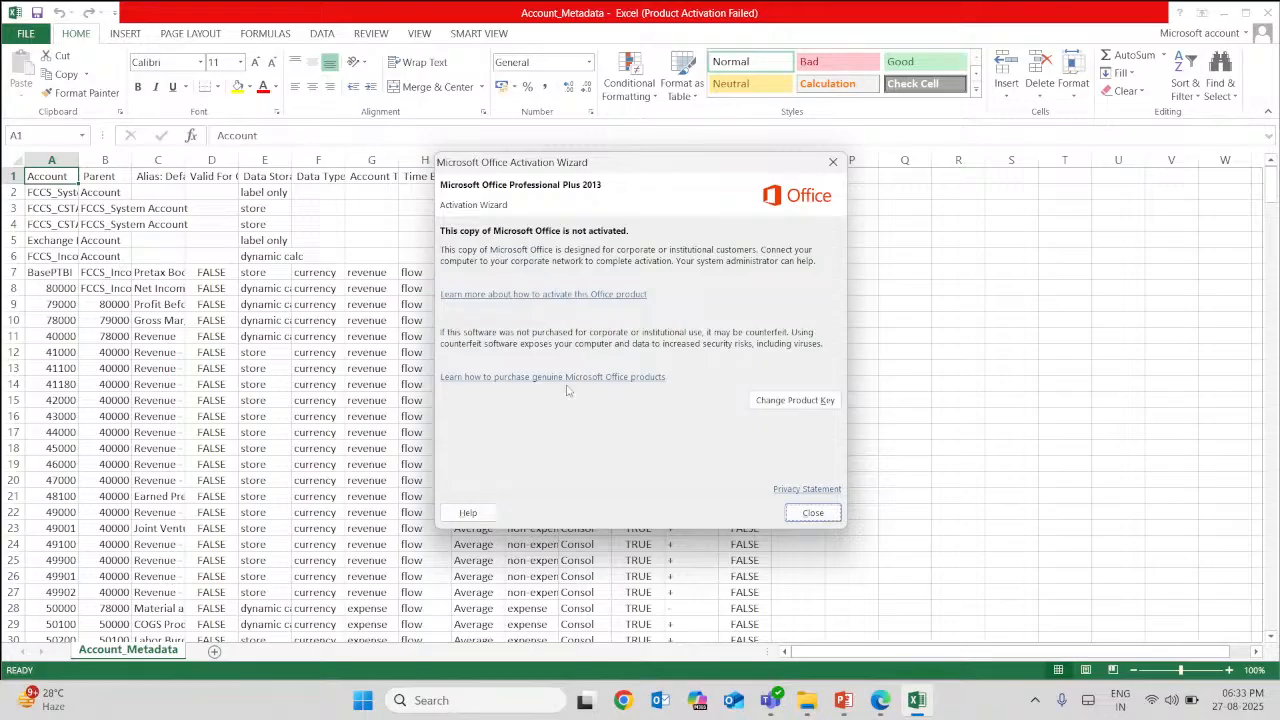
left_click(813, 512)
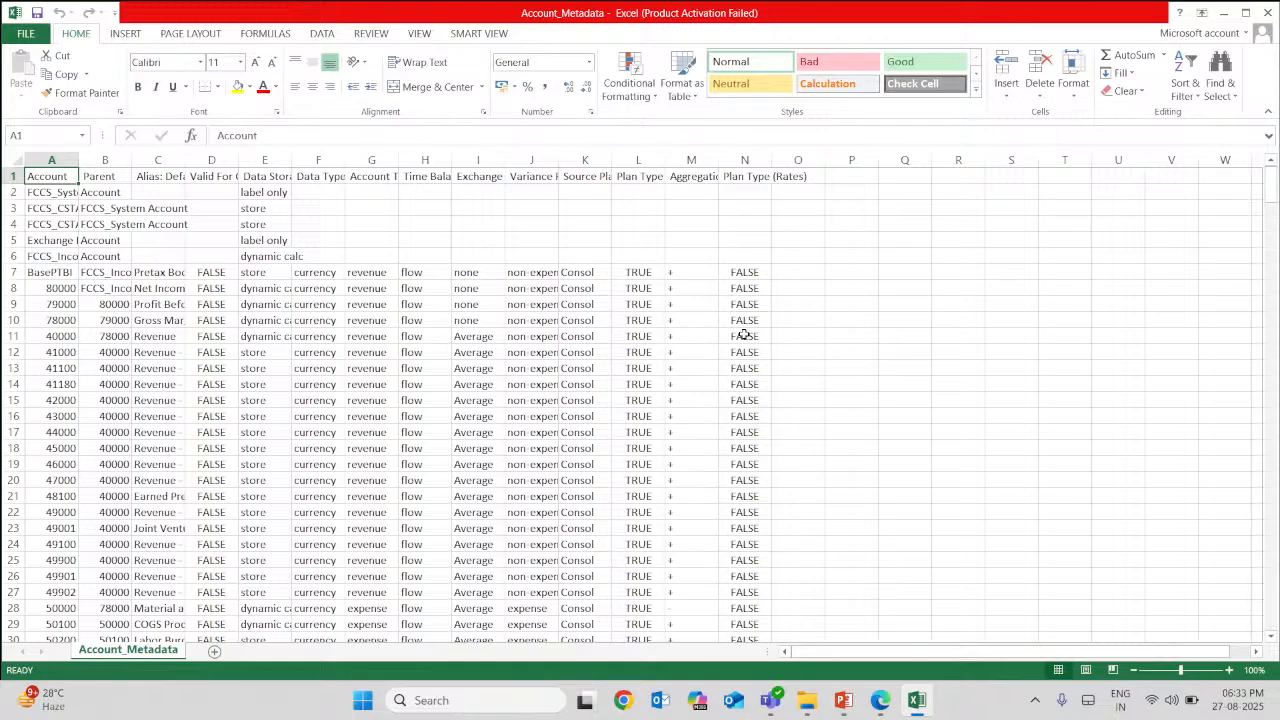
Delete the entire rows 1 to 11, from the header row through account 40000
left_click_drag(786, 336, 17, 161)
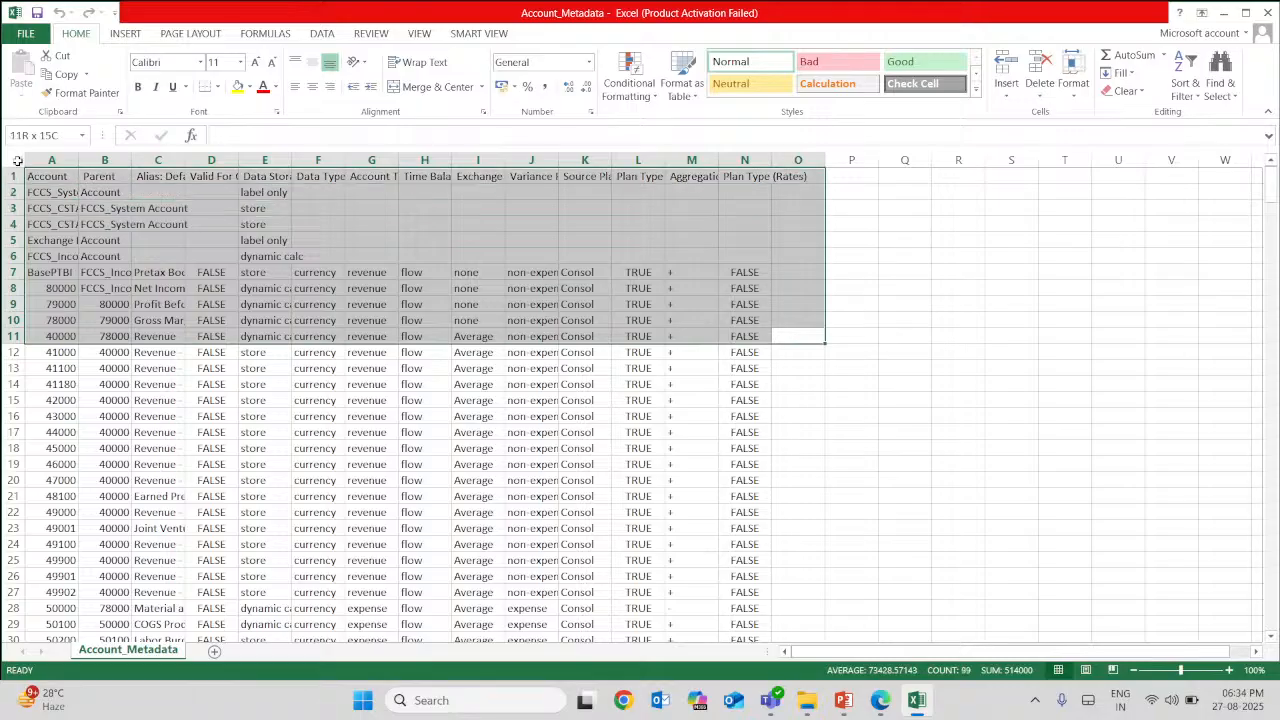
left_click(13, 176)
right_click(13, 178)
left_click(13, 177)
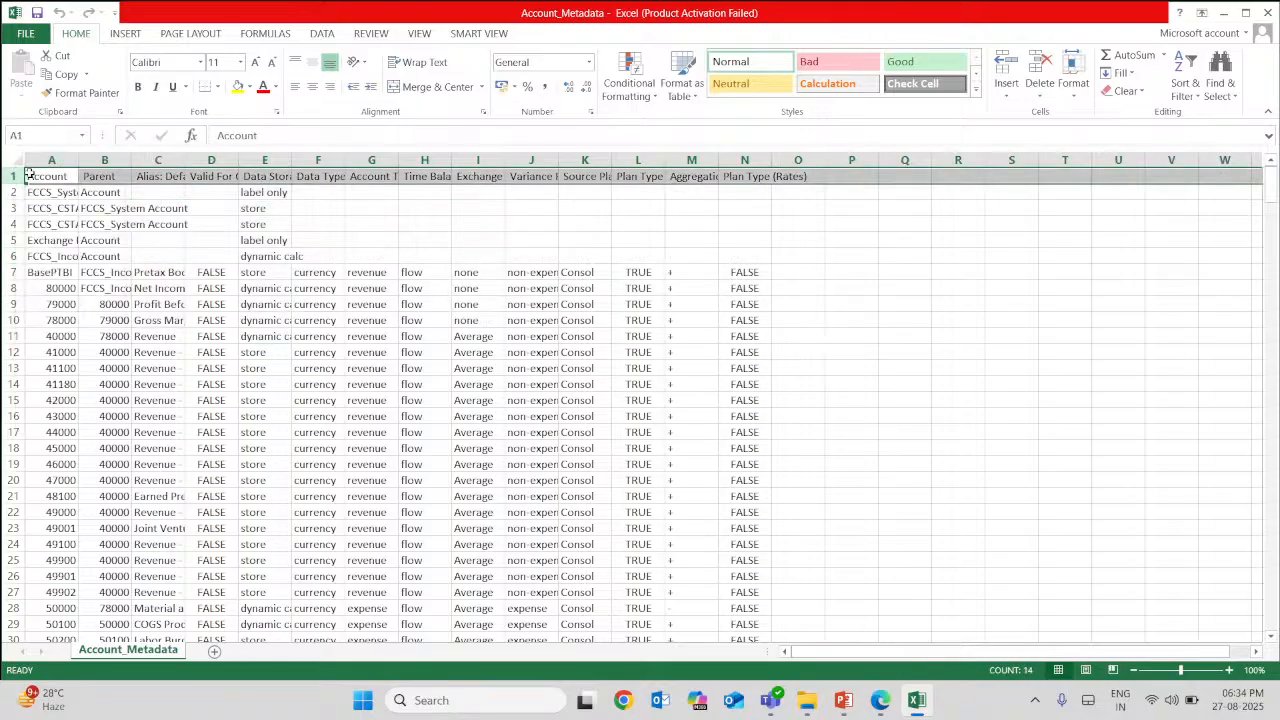
left_click(46, 176)
left_click_drag(48, 176, 782, 333)
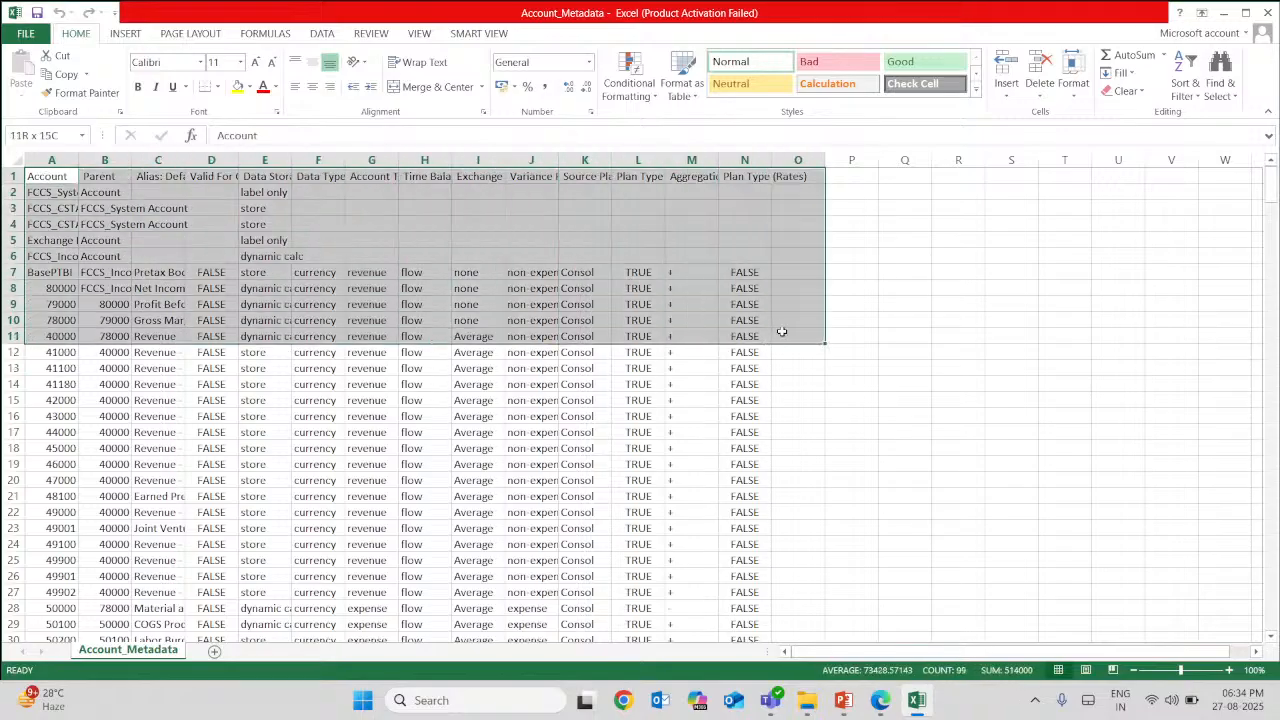
right_click(782, 331)
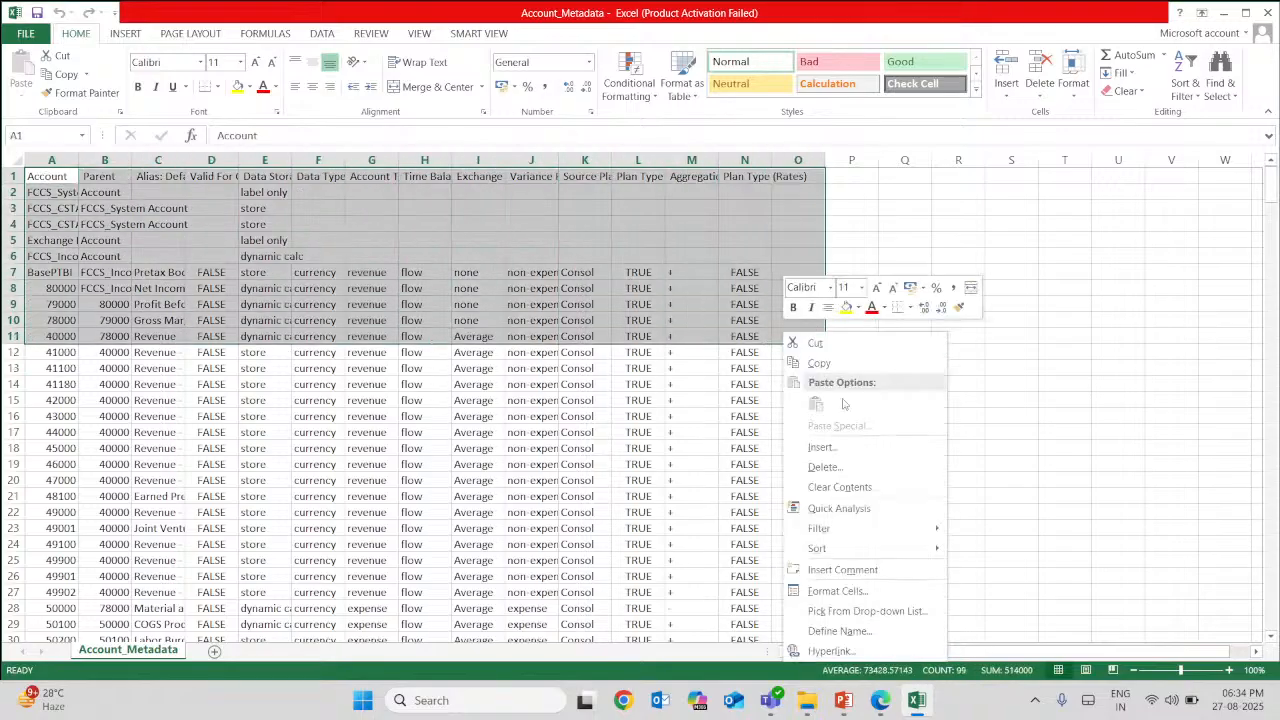
left_click(850, 467)
left_click(815, 463)
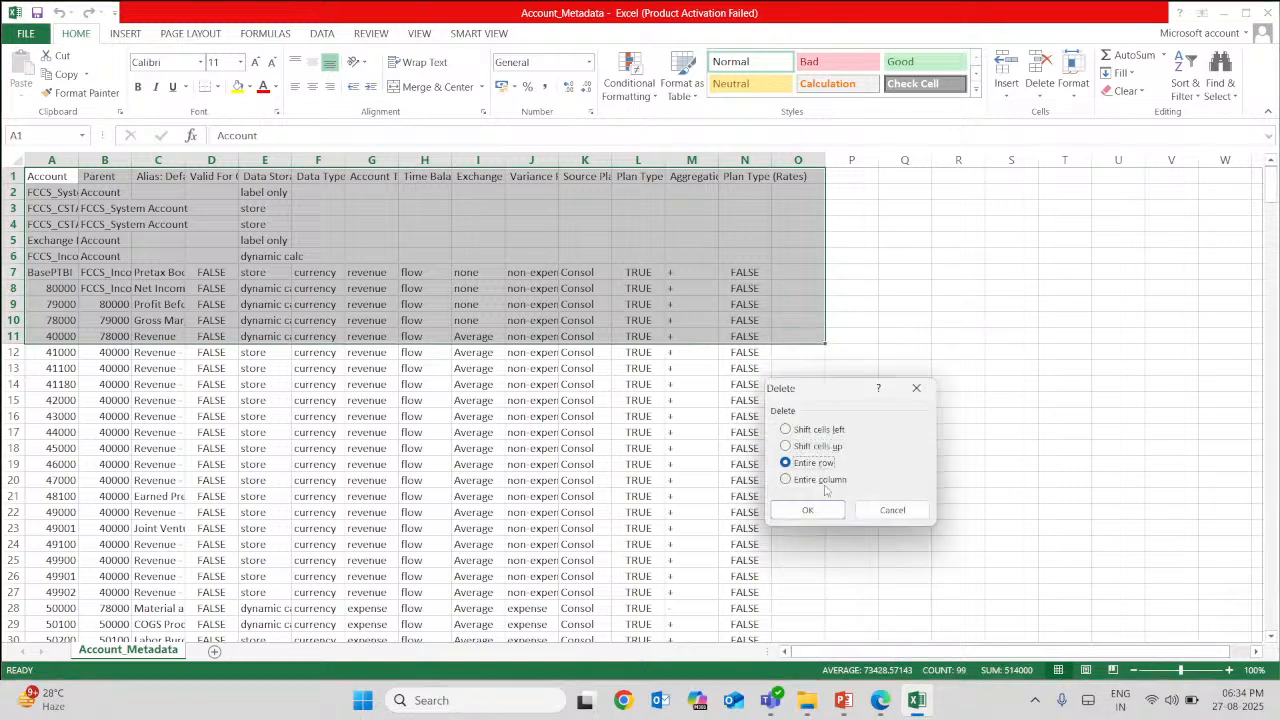
left_click(808, 510)
scroll(597, 449, "down", 3)
scroll(500, 430, "up", 3)
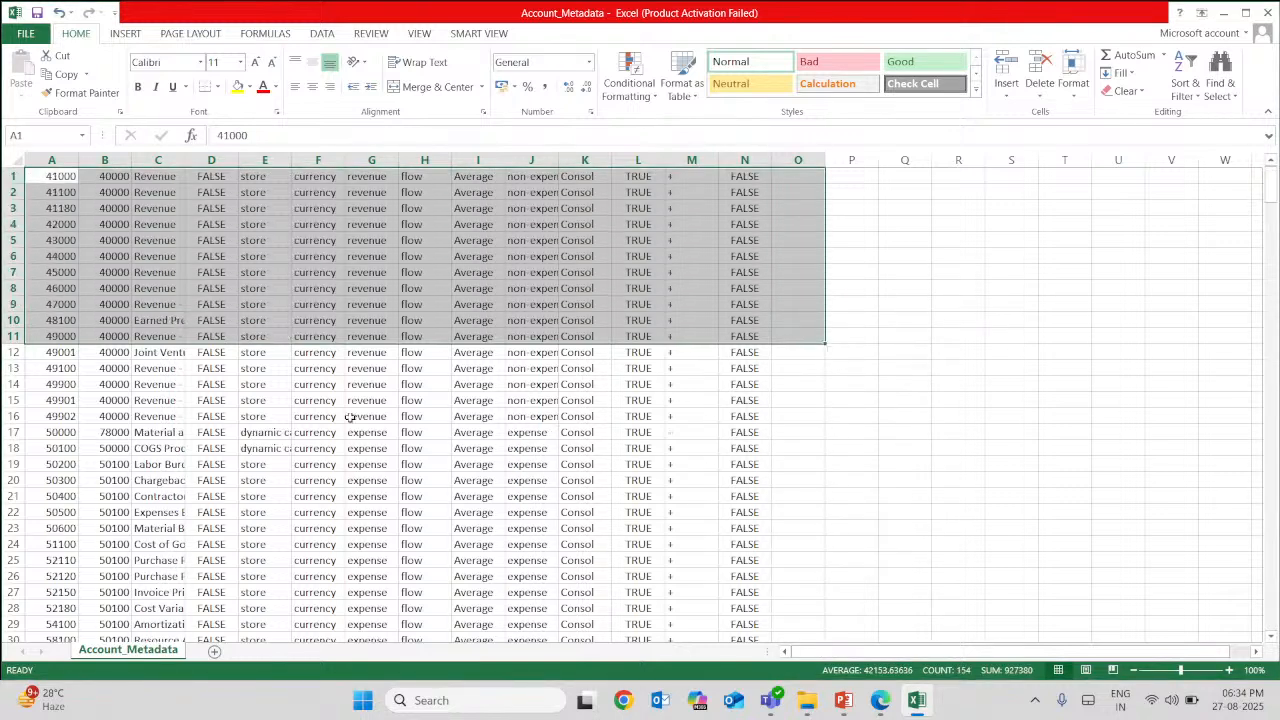
Delete the entire rows 10 to 353, from account 48100 past the end of the account list
left_click(157, 320)
left_click_drag(57, 323, 770, 693)
left_click_drag(770, 612, 760, 534)
right_click(486, 377)
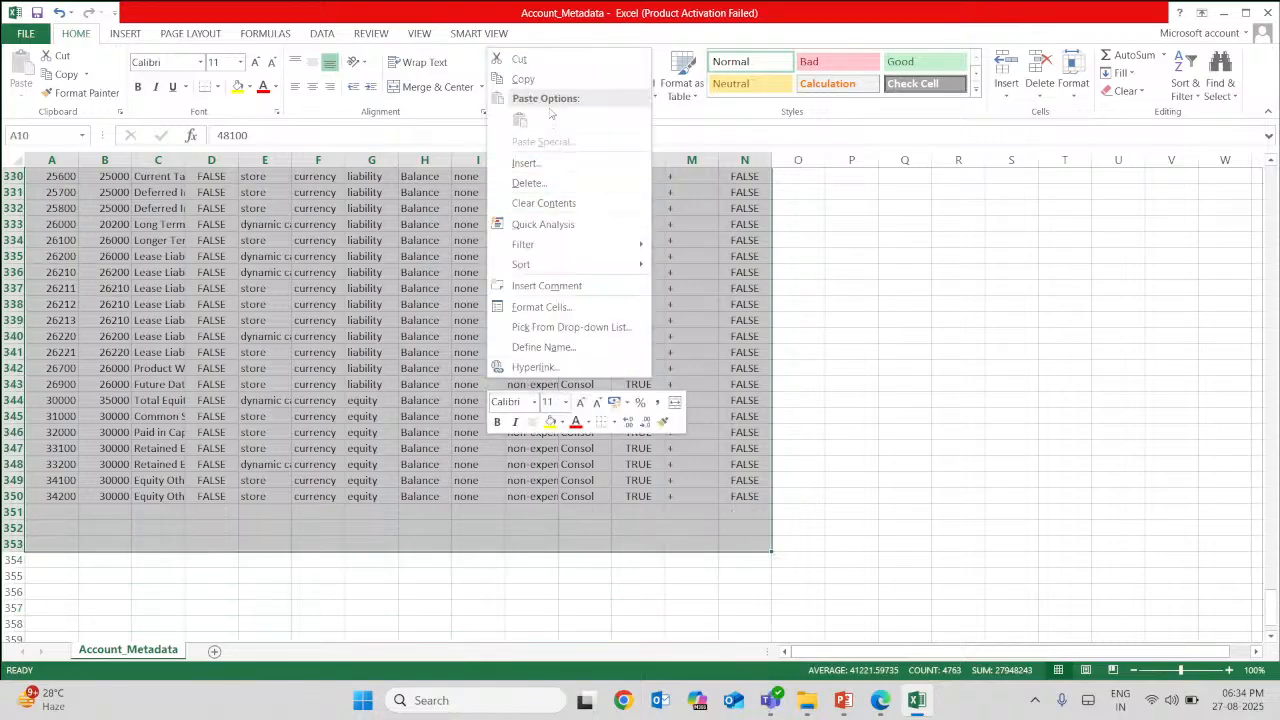
left_click(538, 184)
left_click(508, 182)
left_click(505, 229)
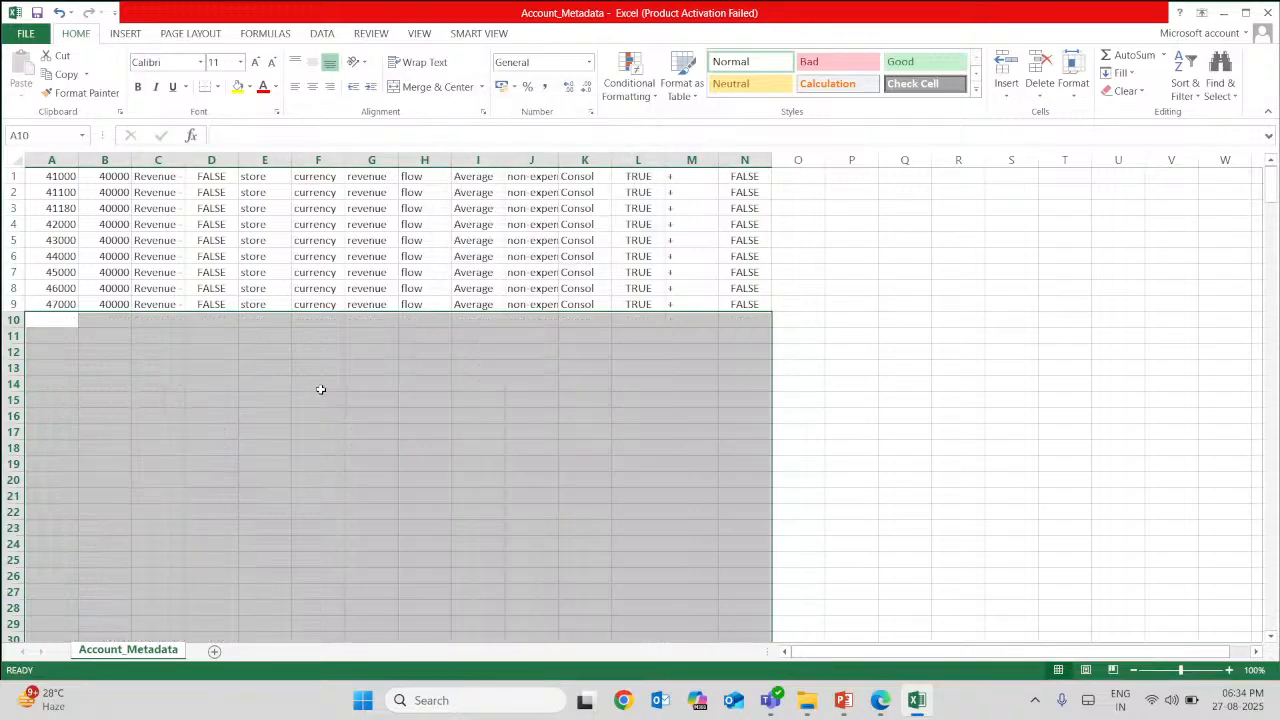
left_click(784, 340)
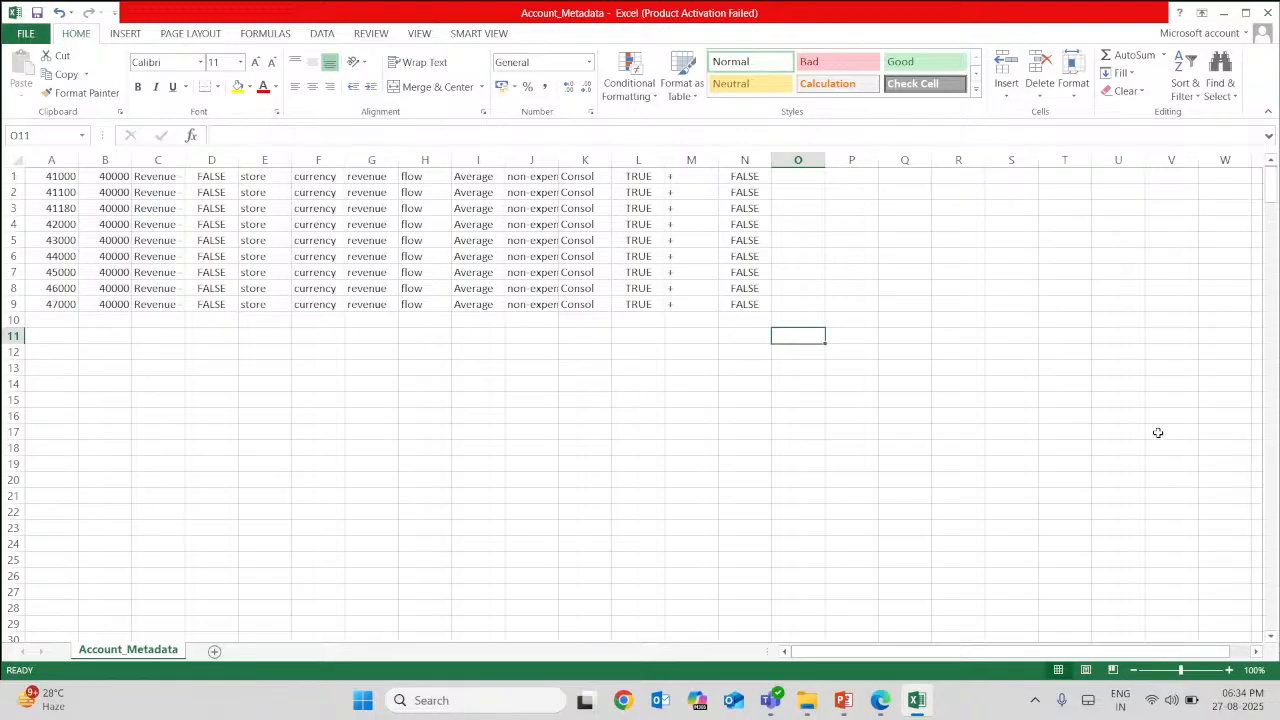
left_click(541, 358)
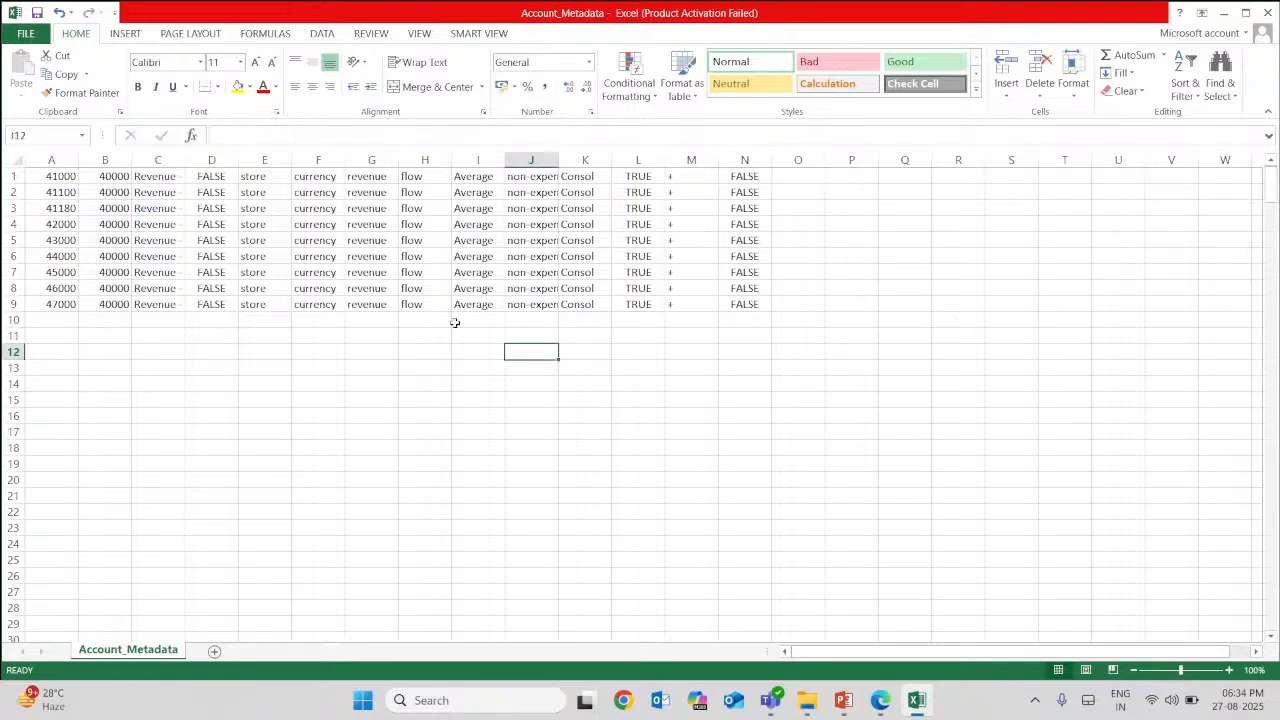
Delete column D and columns F to N, keeping only account, parent, alias and data storage
left_click(209, 160)
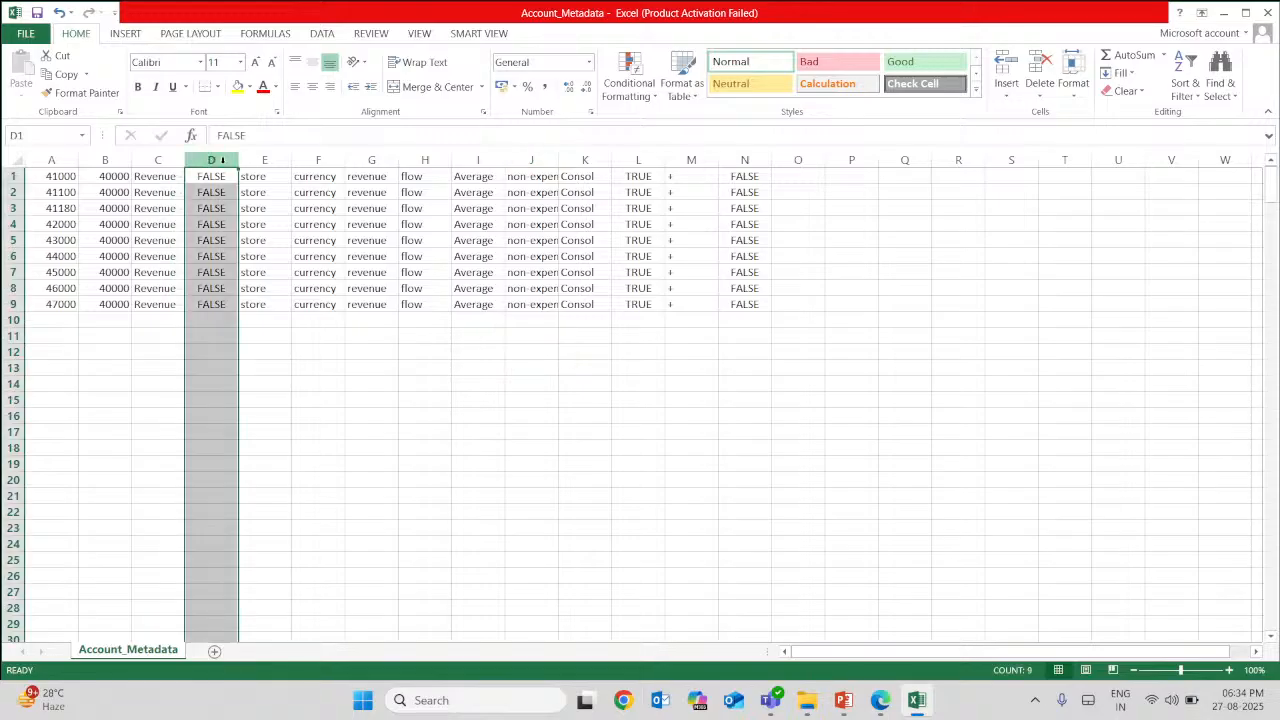
left_click(313, 160, "ctrl")
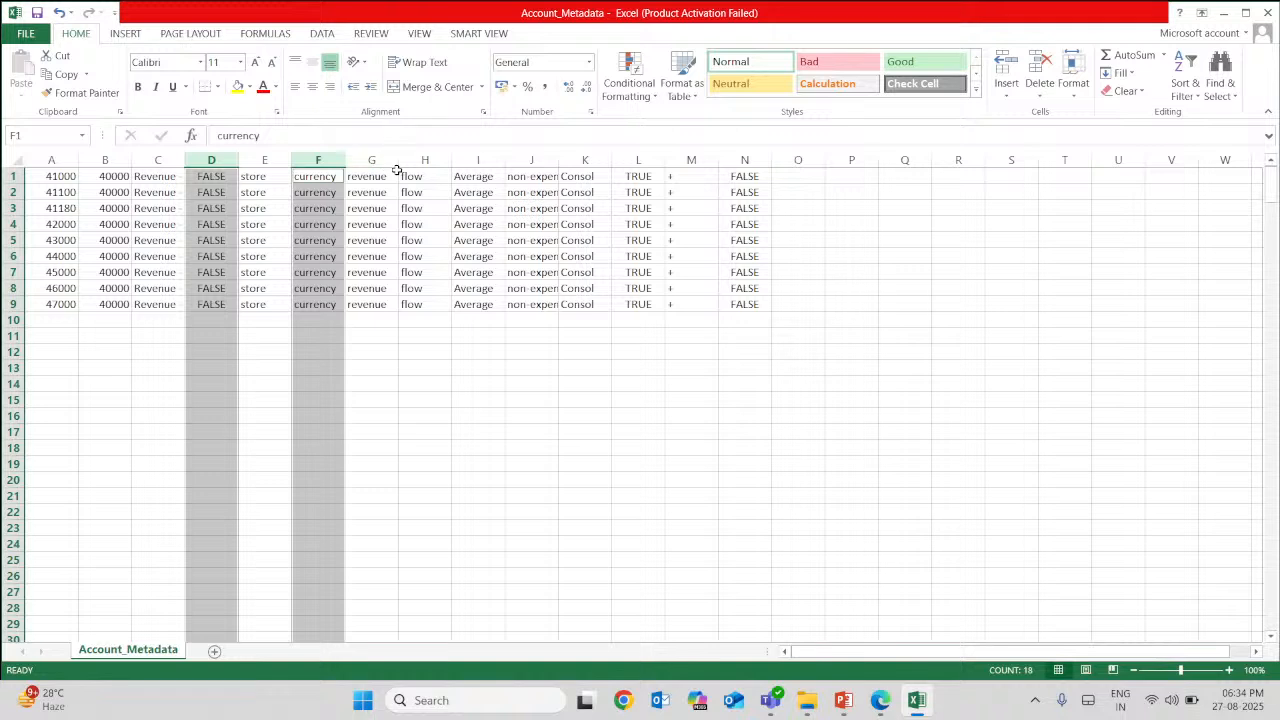
left_click(380, 160, "ctrl")
left_click(414, 160, "ctrl")
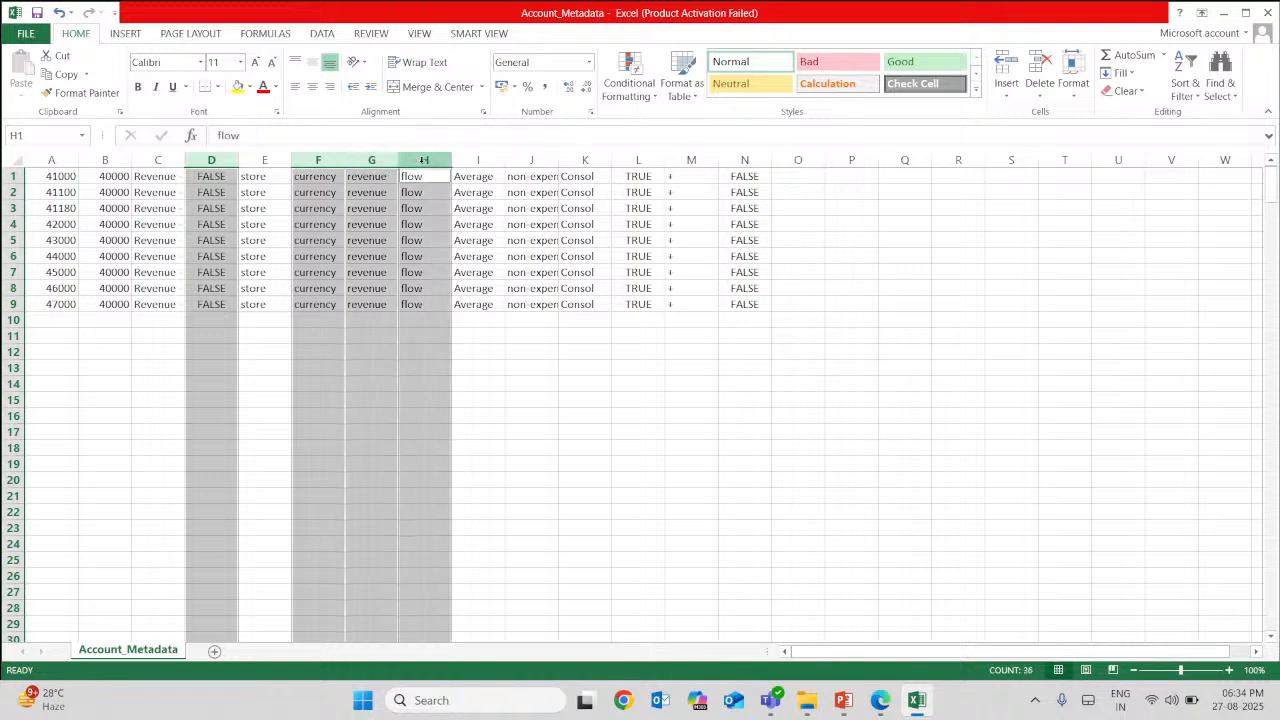
left_click(478, 160, "ctrl")
left_click(531, 160, "ctrl")
left_click(585, 160, "ctrl")
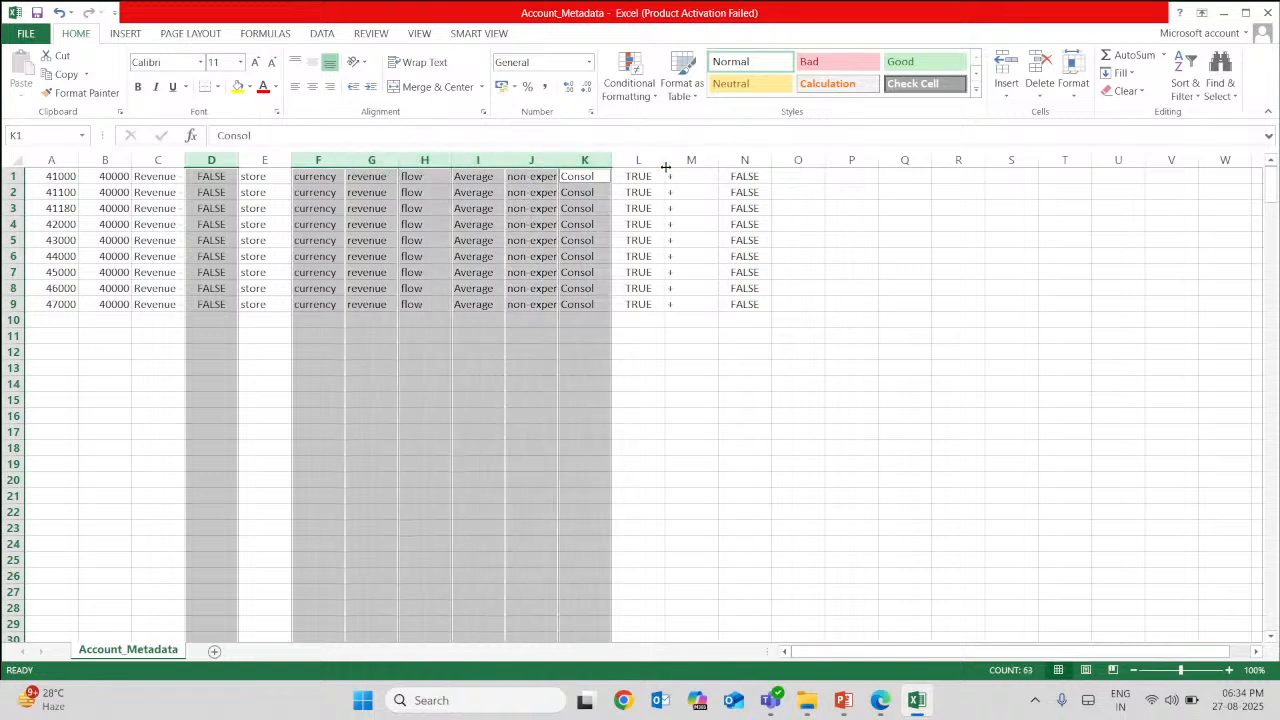
left_click(638, 160, "ctrl")
left_click(744, 160, "ctrl")
left_click(691, 160, "ctrl")
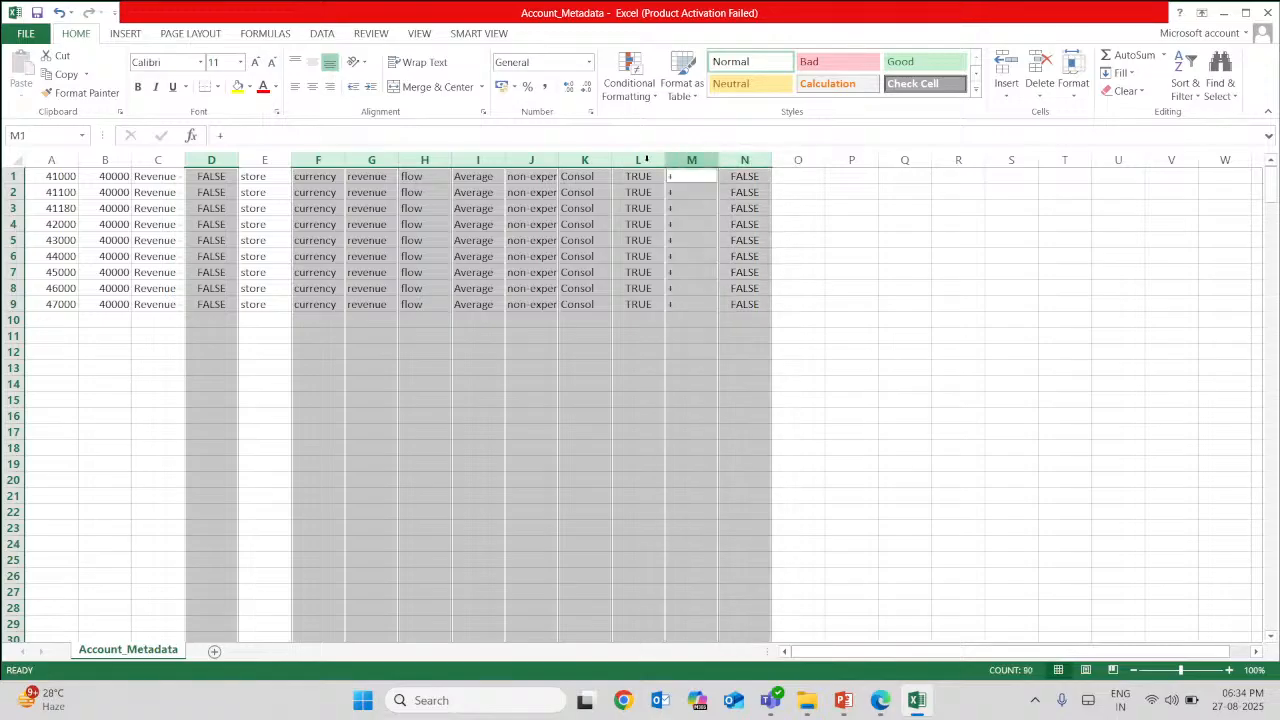
right_click(462, 174)
left_click(540, 305)
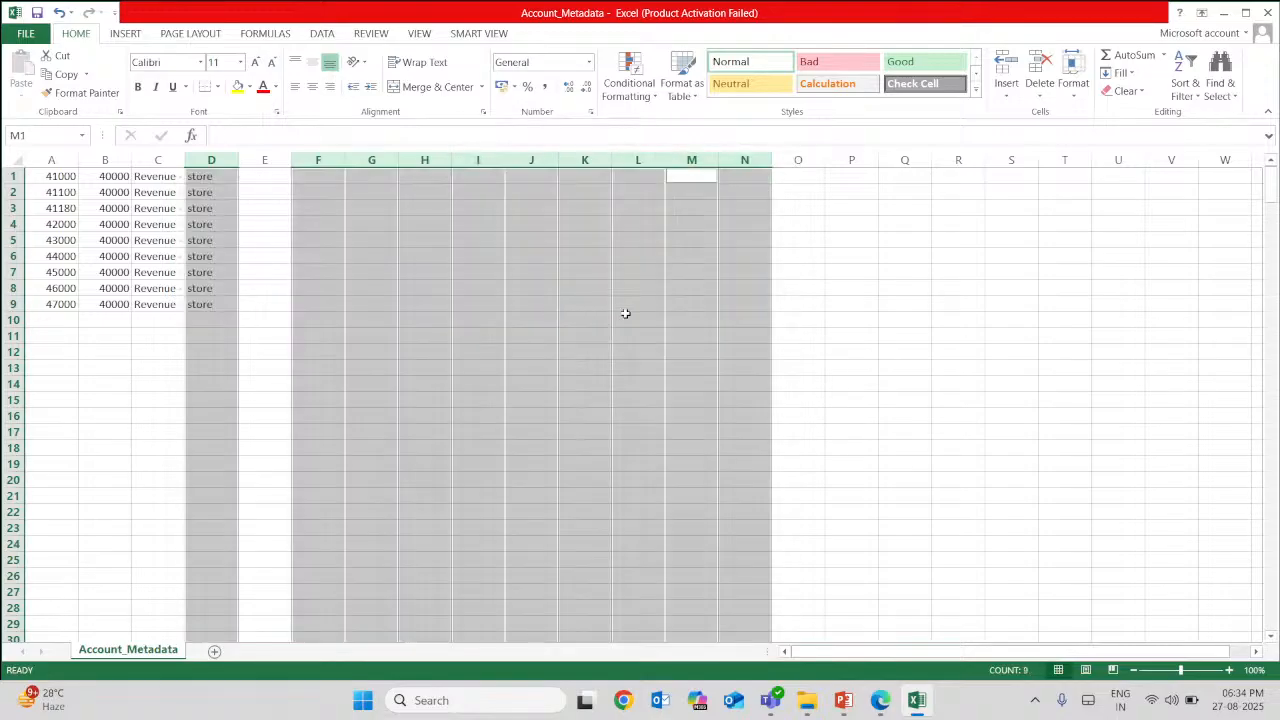
left_click(367, 292)
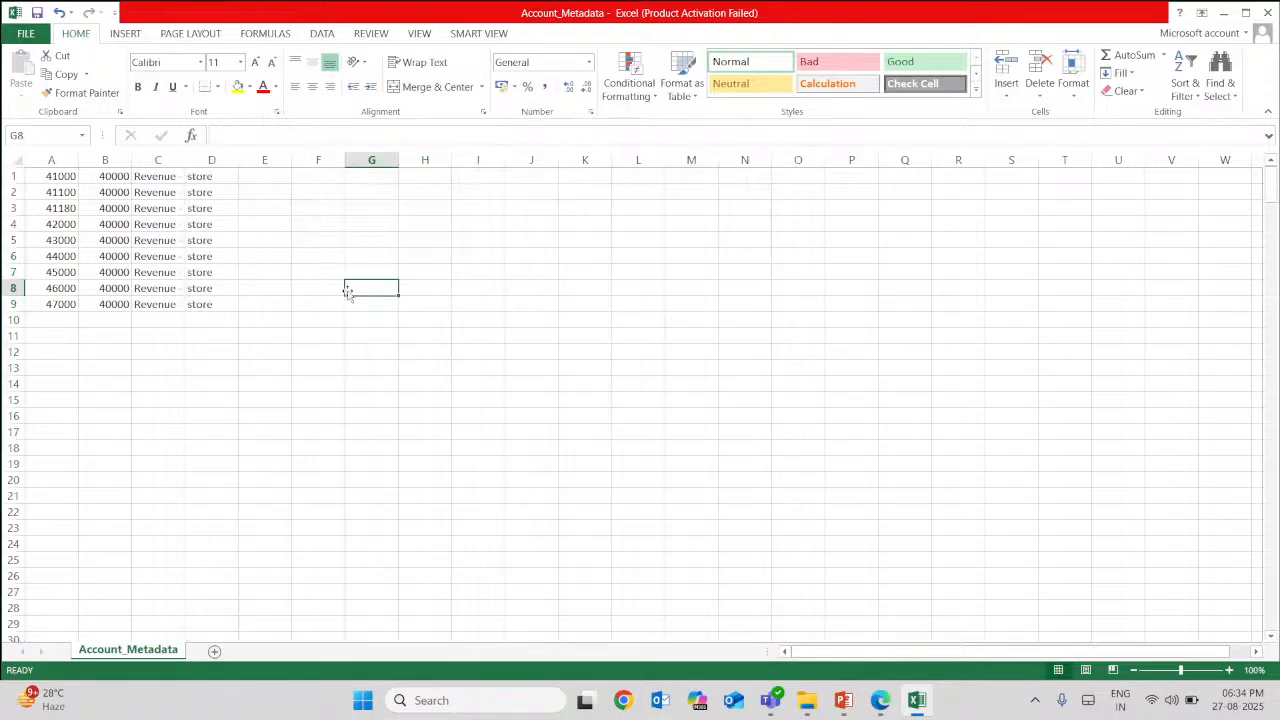
Widen alias column C and review the alias, account, parent and data storage cells in row 1
left_click(261, 329)
left_click_drag(184, 160, 258, 168)
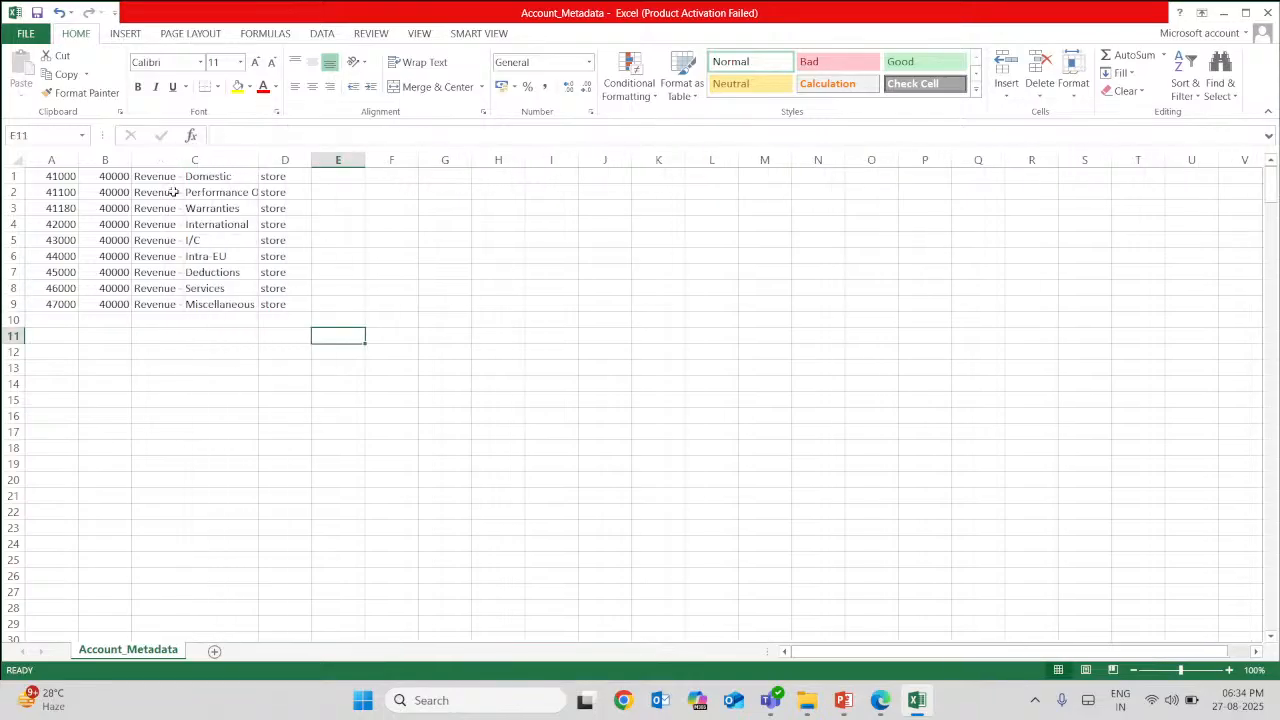
left_click(185, 177)
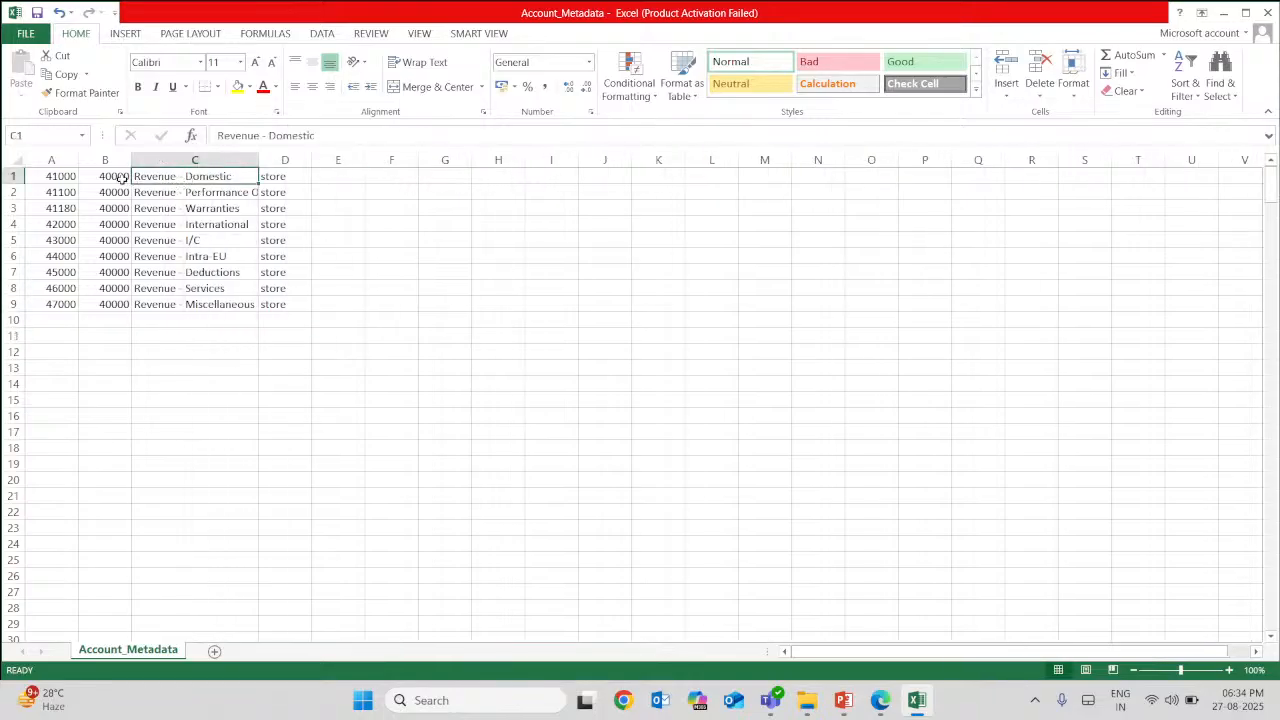
left_click(68, 182)
left_click(102, 180)
left_click(289, 181)
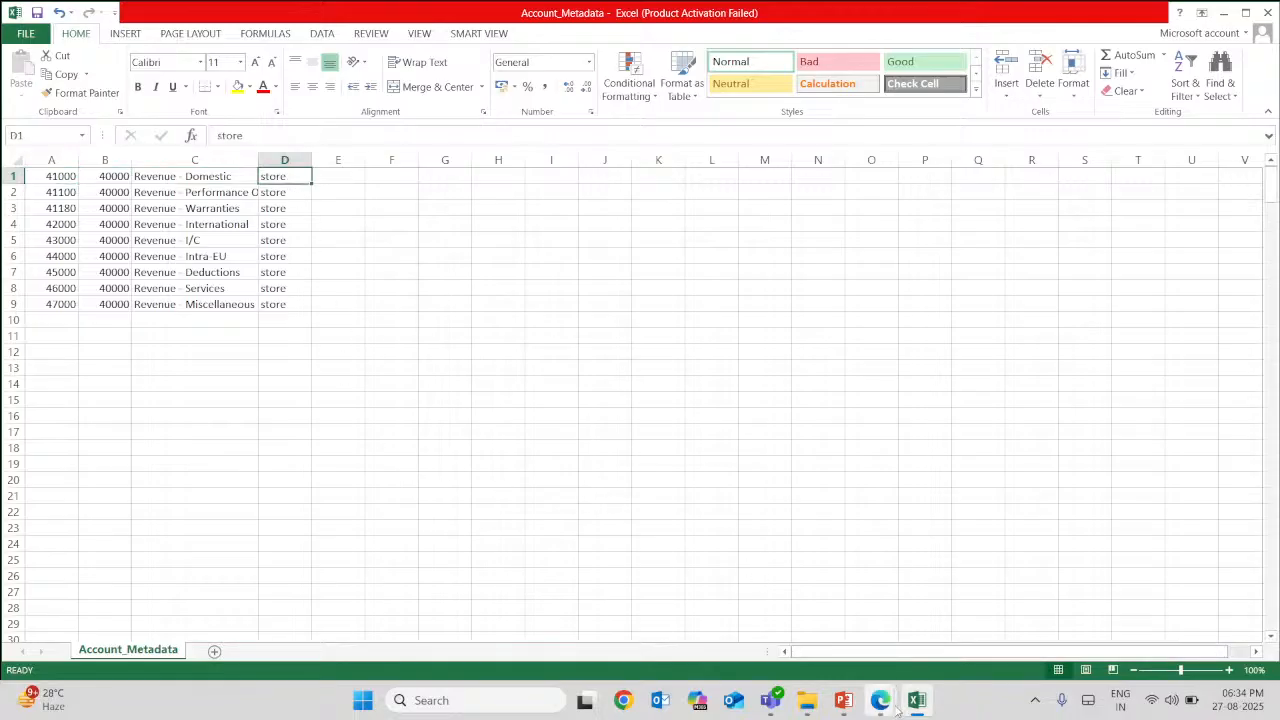
Select account cell A1 and close the trimmed Account_Metadata workbook, discarding any unsaved changes
left_click(9, 35)
left_click(60, 158)
left_click(57, 178)
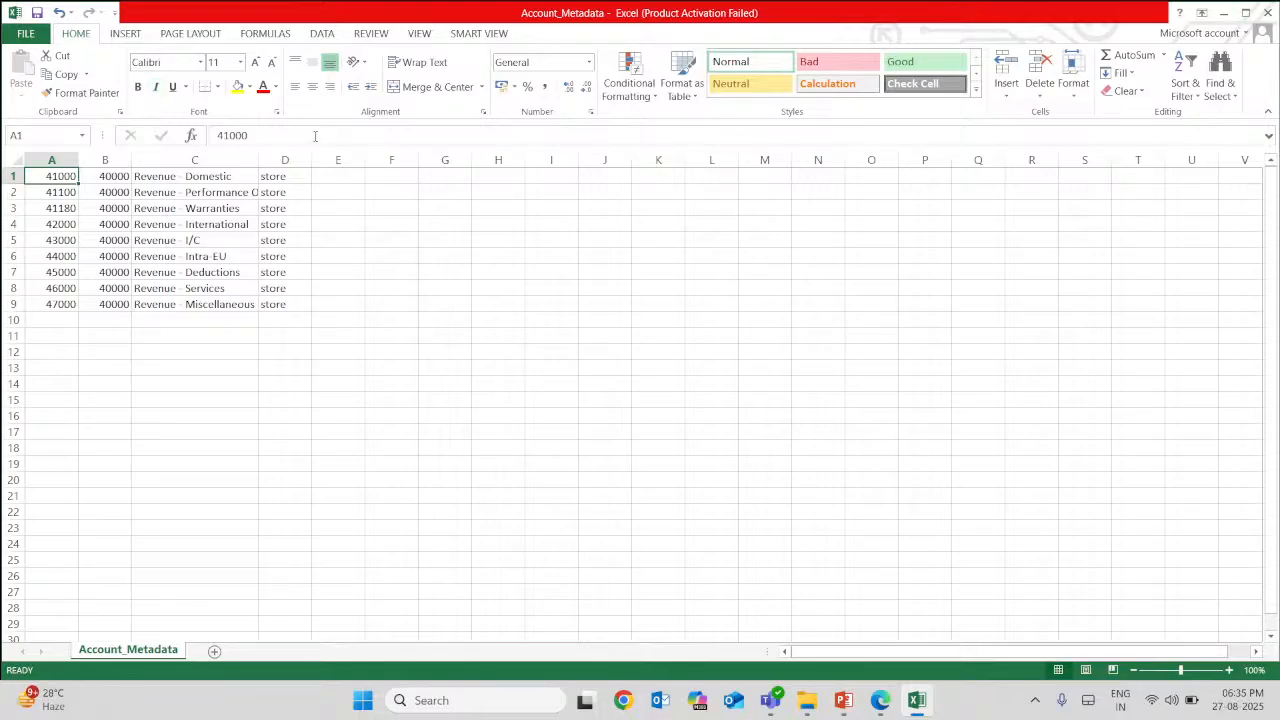
left_click(1266, 12)
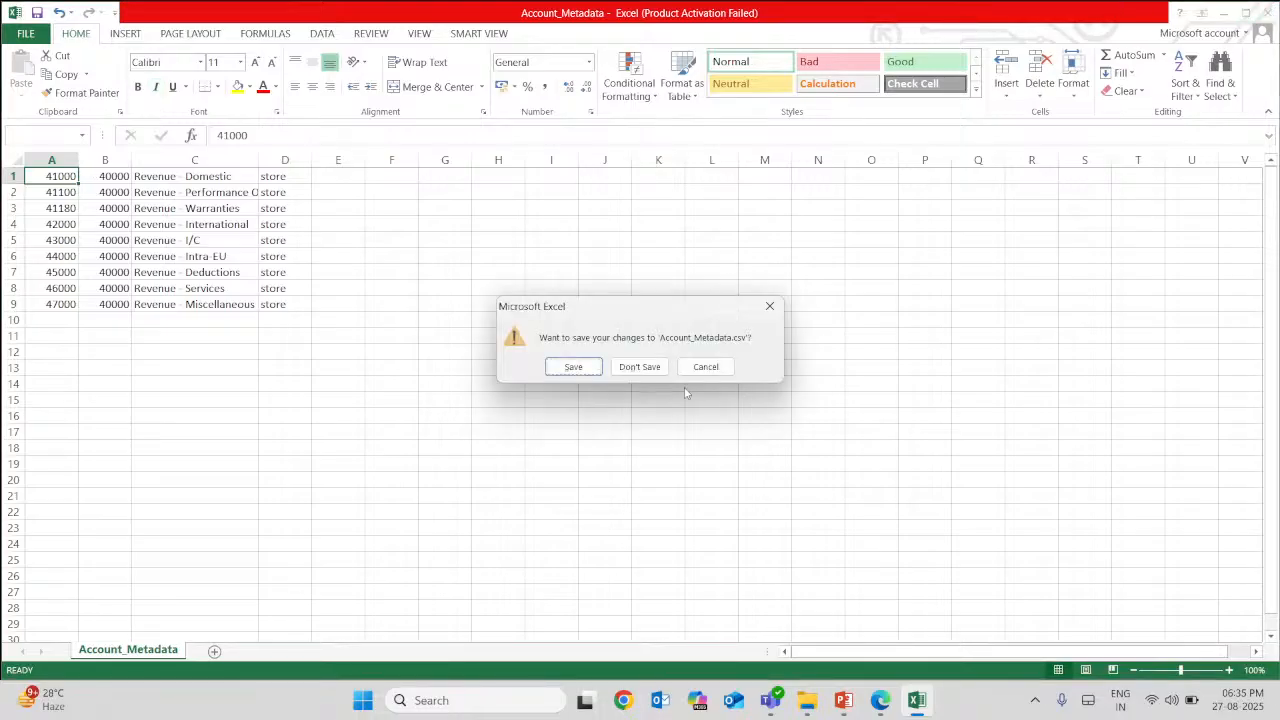
left_click(641, 366)
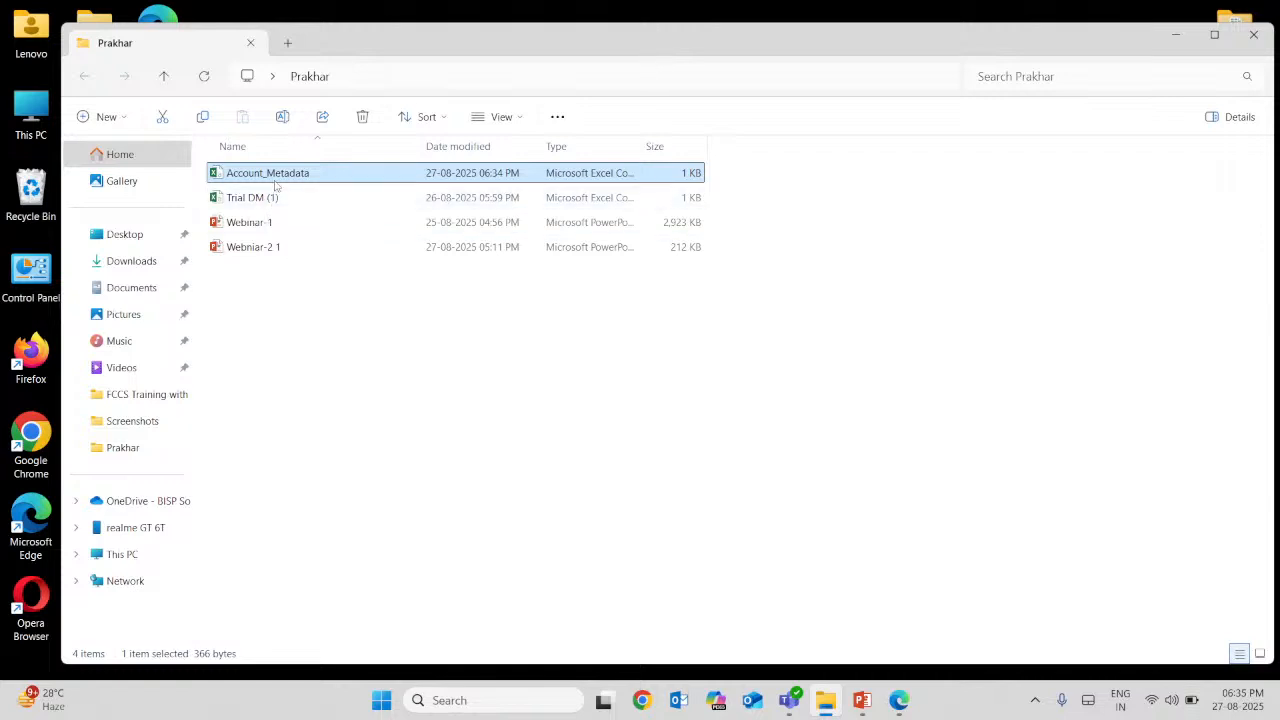
Reopen Account_Metadata, save it as comma-delimited CSV over the existing file in the same folder, and close it without saving again
double_click(277, 180)
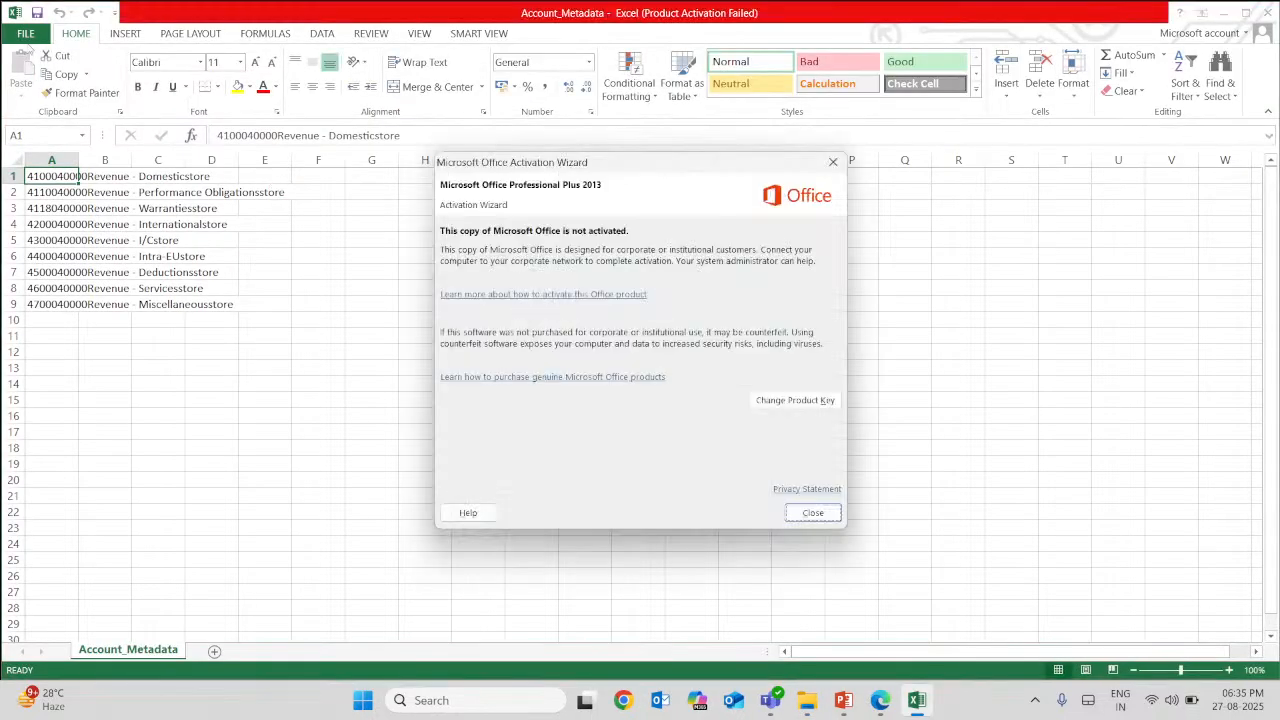
left_click(813, 513)
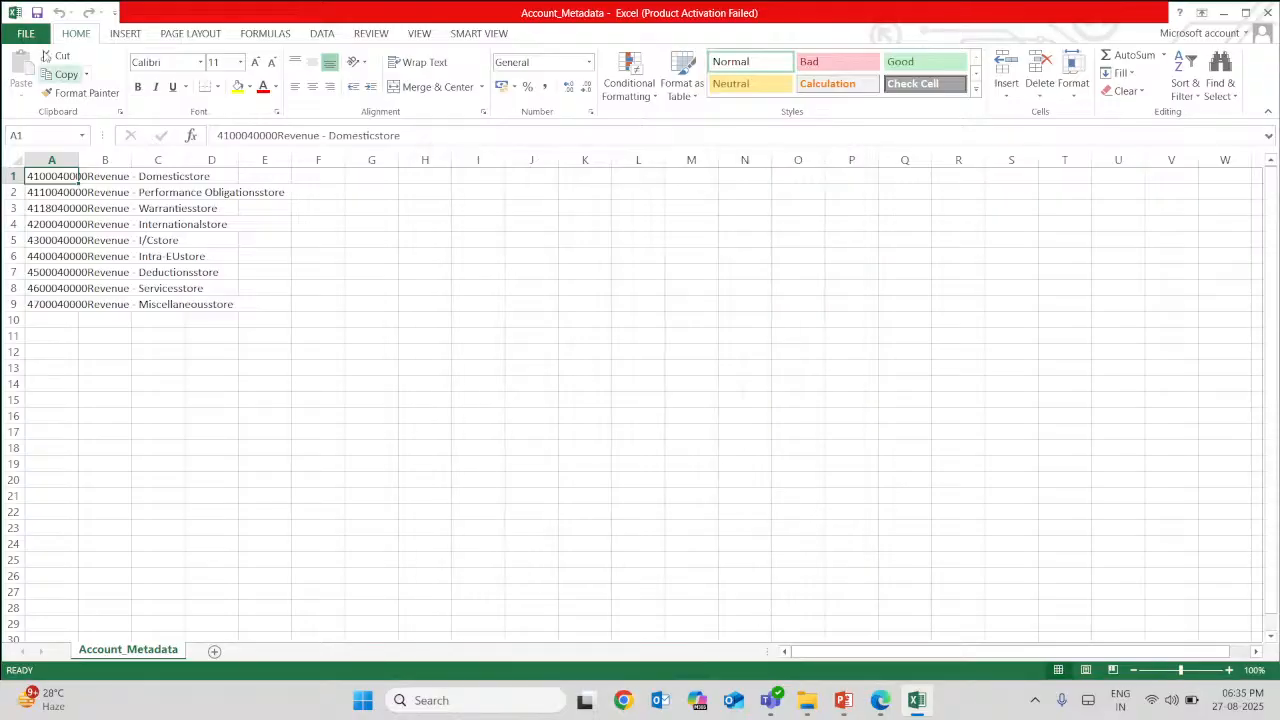
left_click(28, 34)
left_click(42, 188)
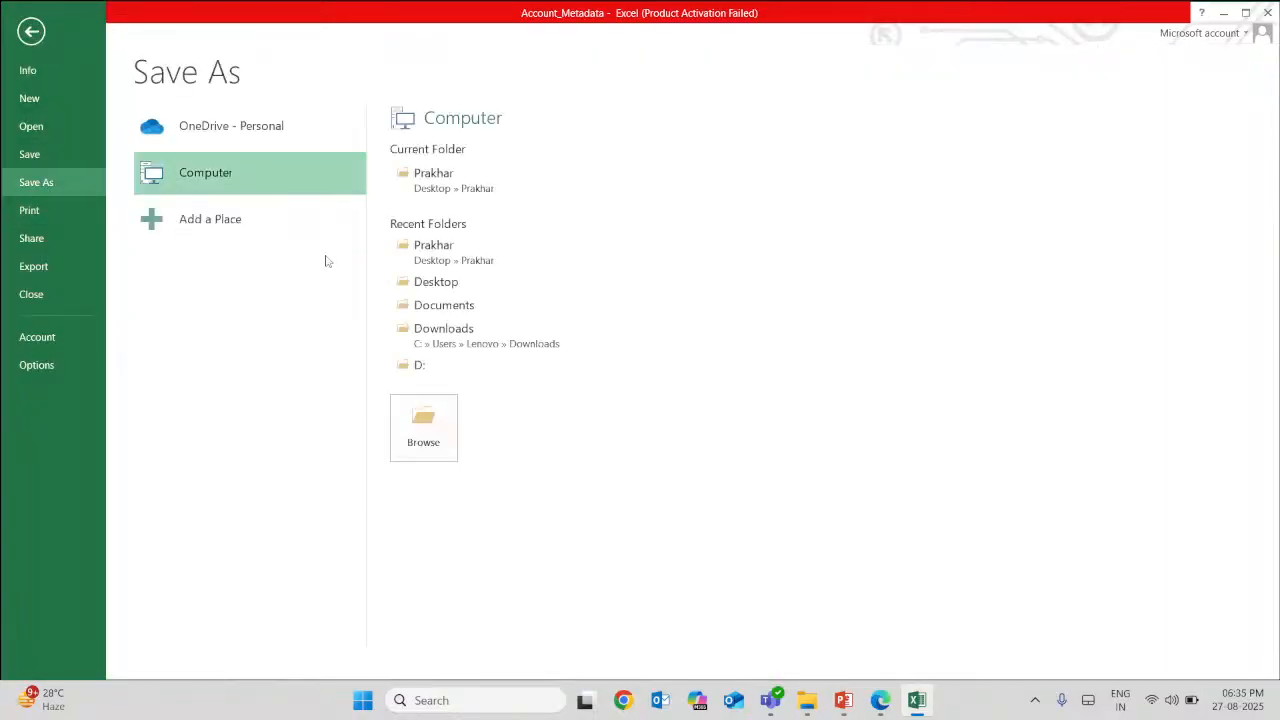
double_click(305, 189)
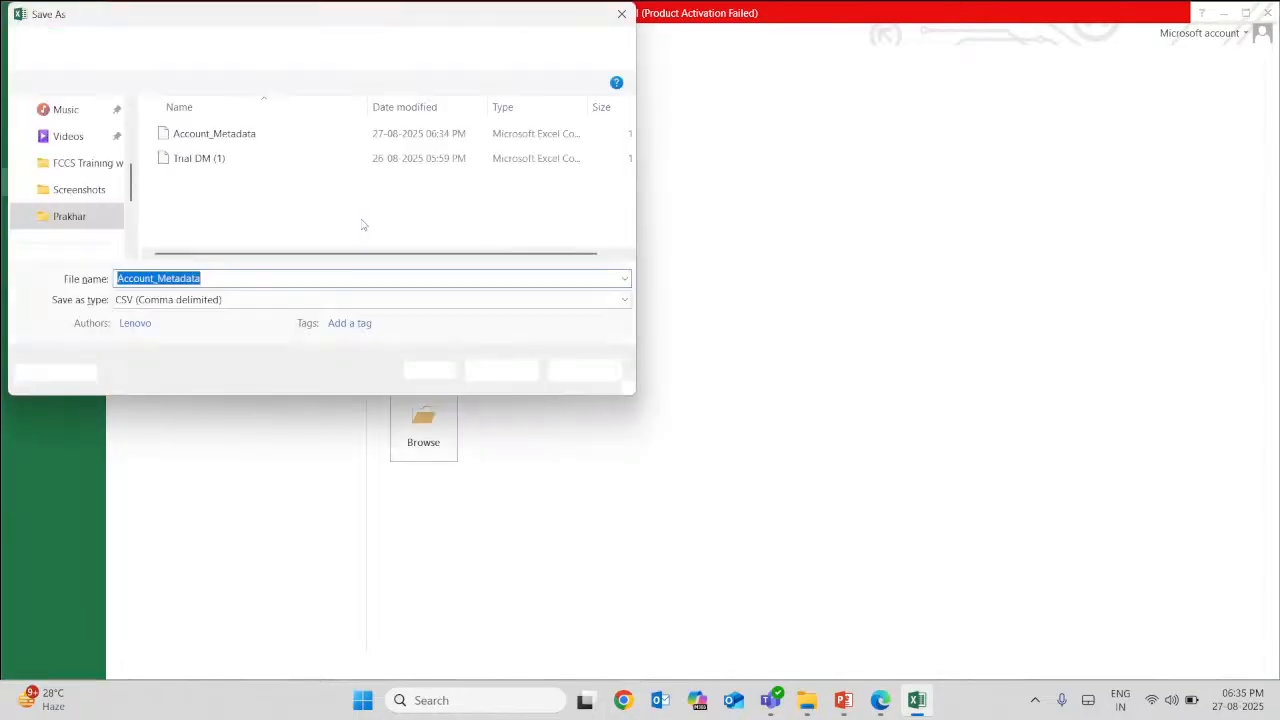
left_click(80, 217)
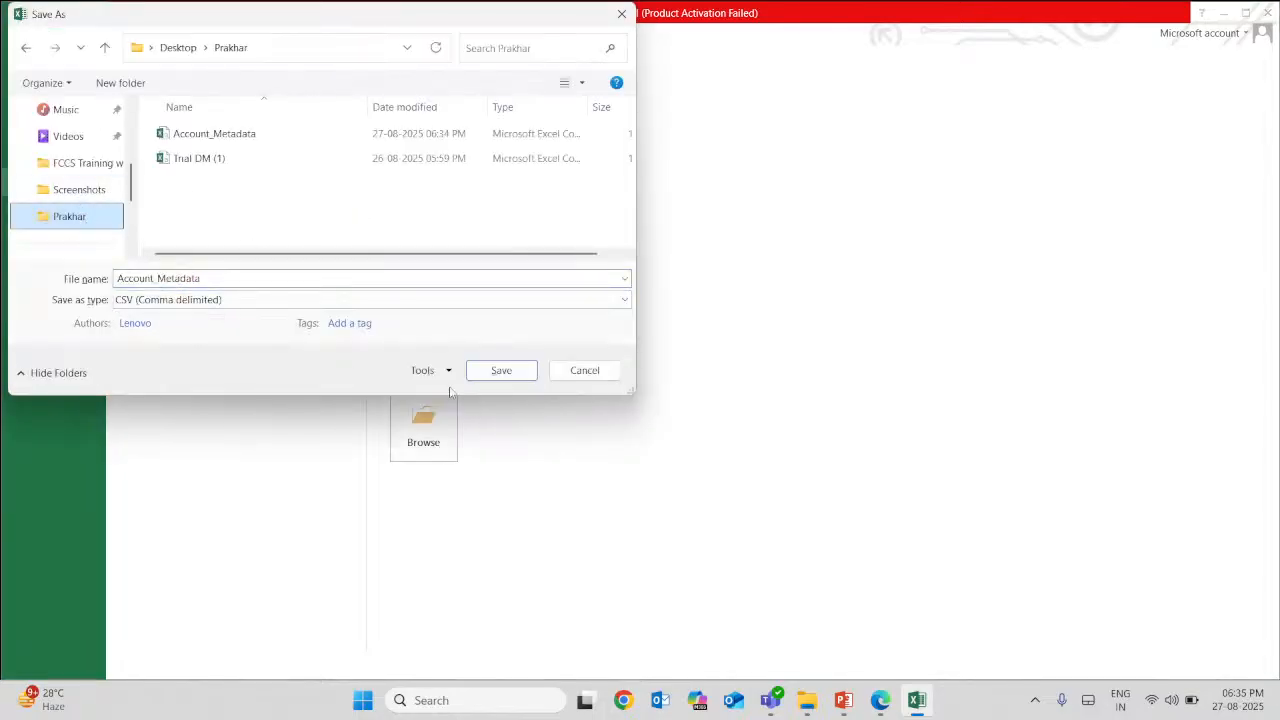
left_click(506, 370)
left_click(688, 355)
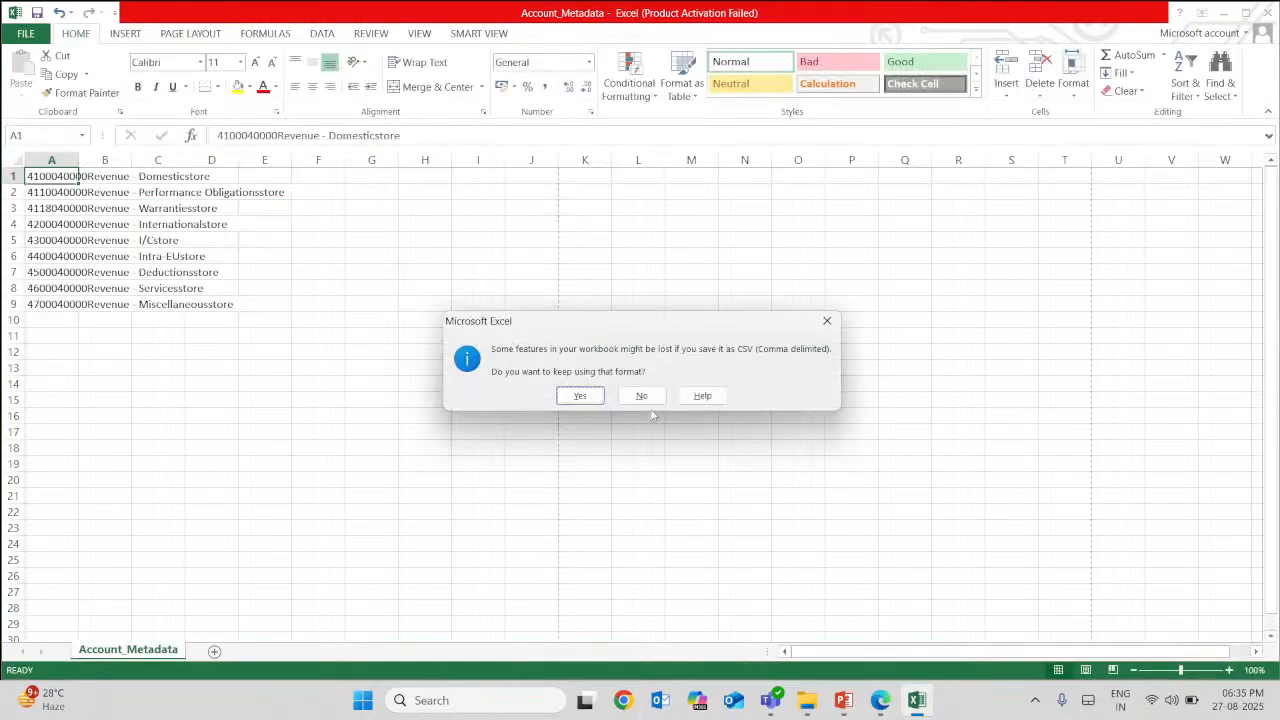
left_click(583, 397)
left_click(1267, 12)
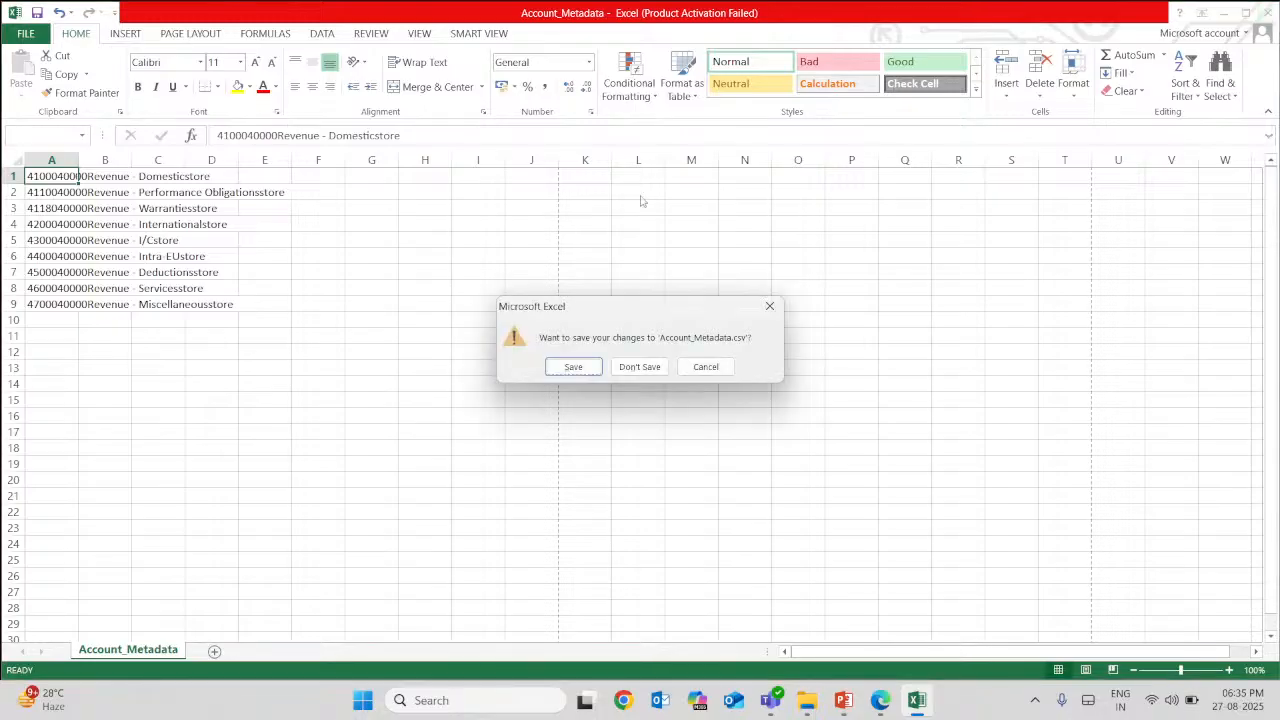
left_click(640, 369)
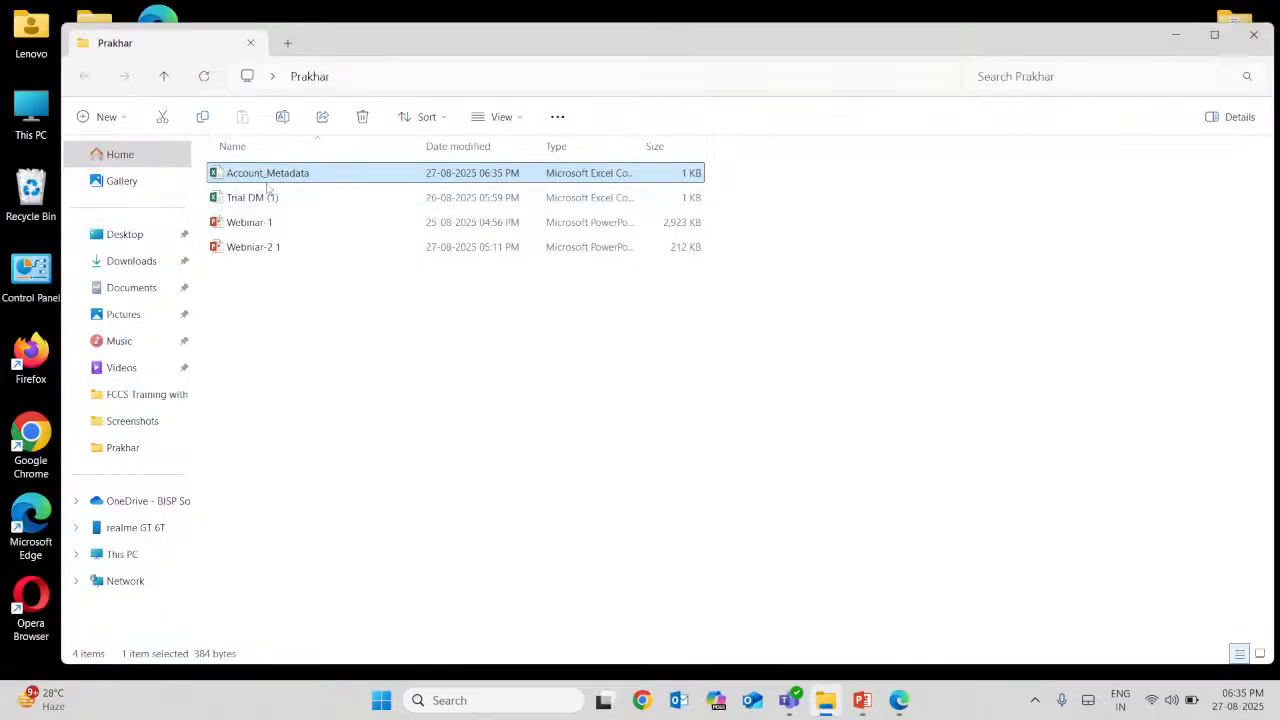
Reopen the saved Account_Metadata file to check how its account rows are stored, and close it
double_click(360, 176)
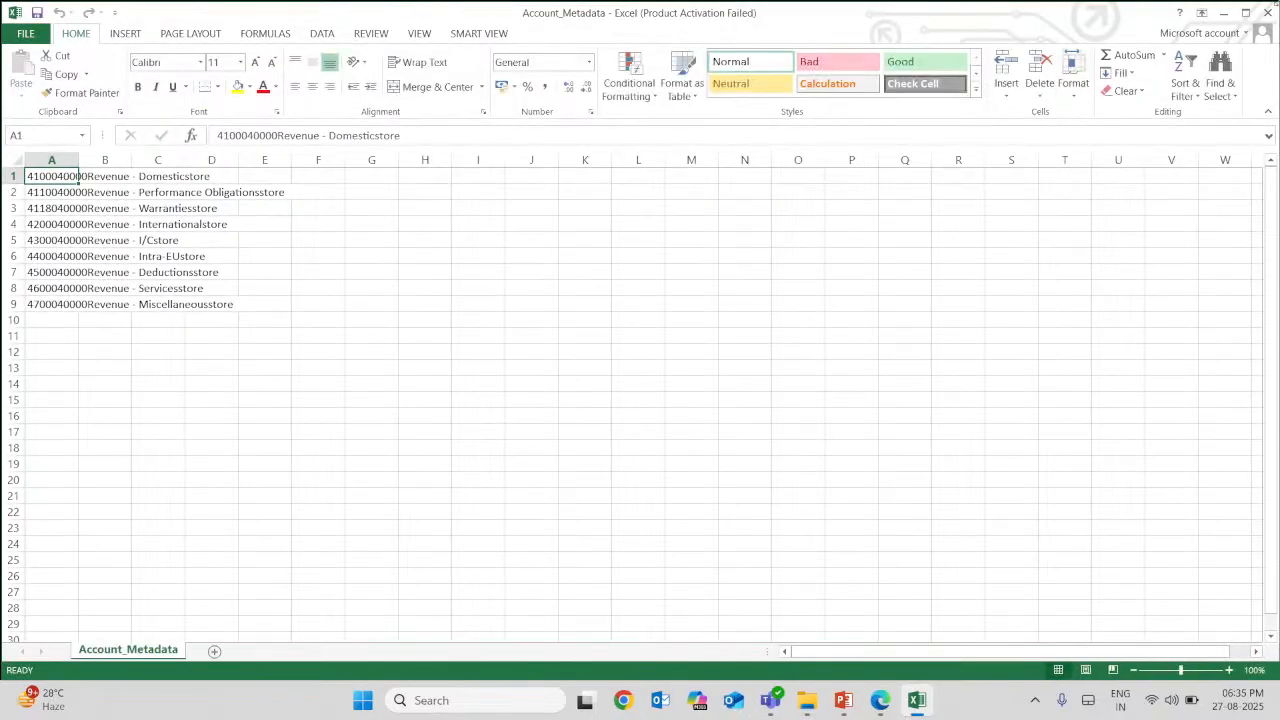
left_click(824, 513)
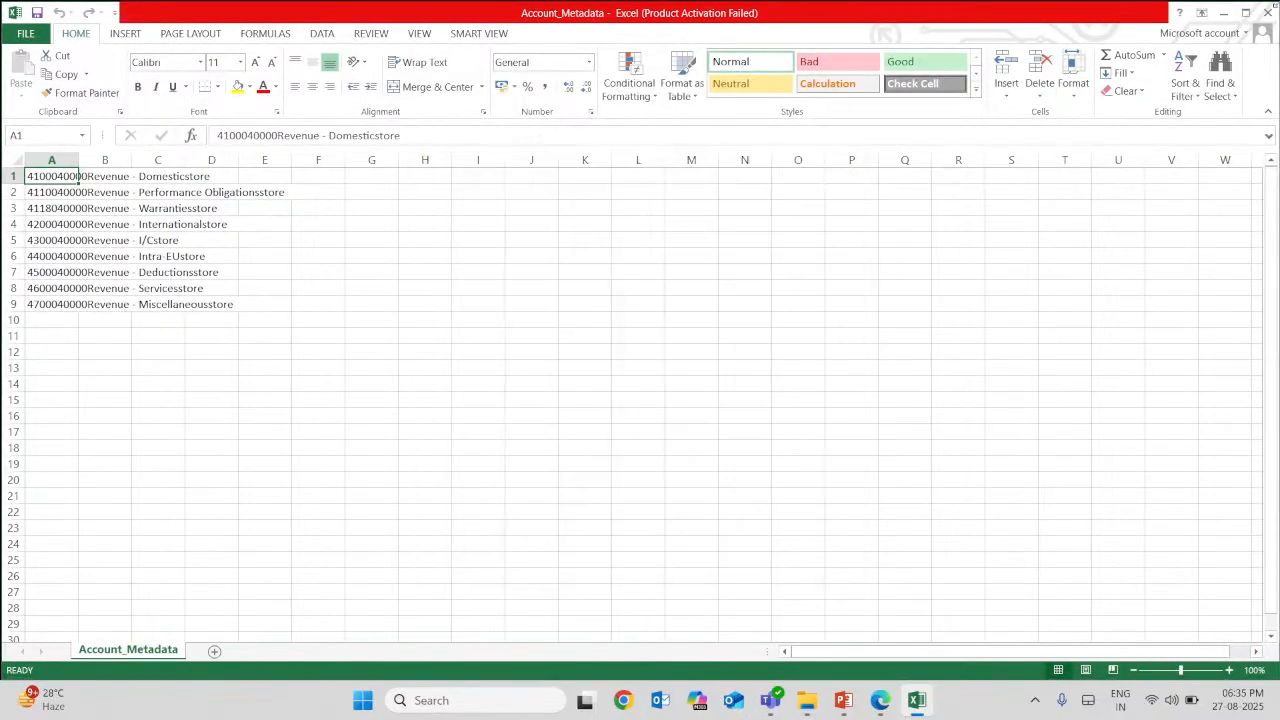
left_click(1268, 12)
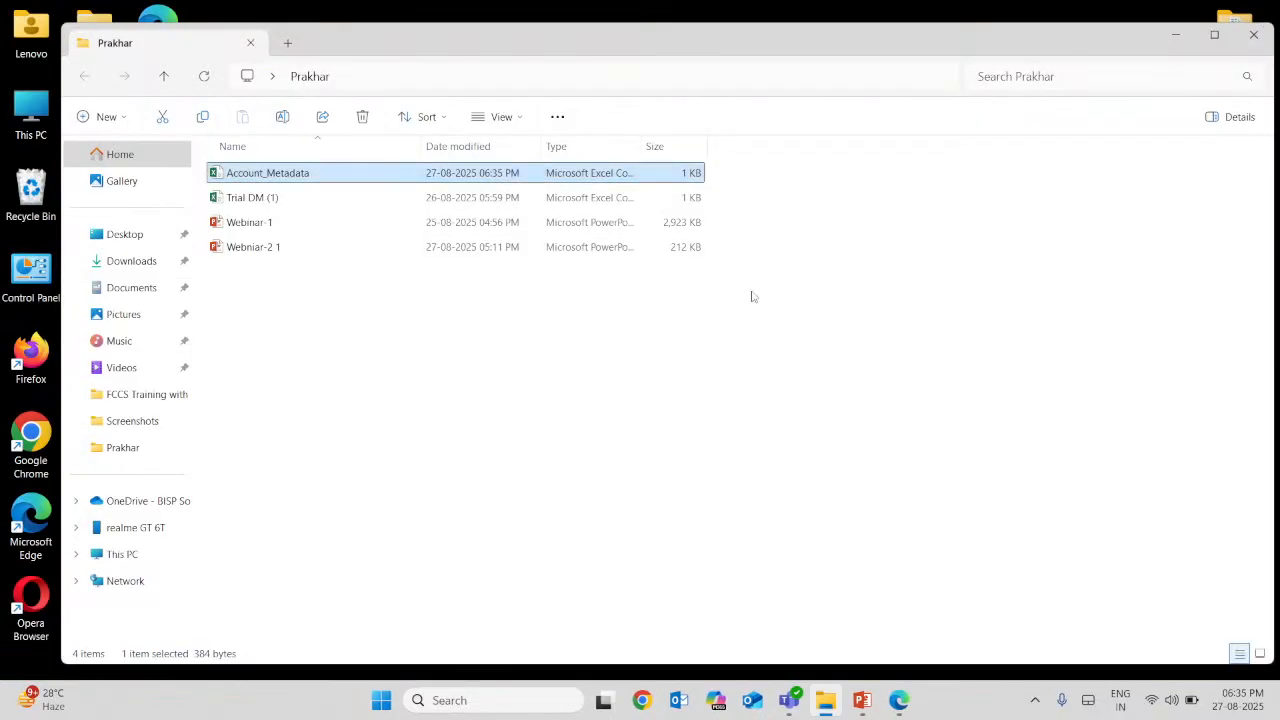
Switch to Fusion Cloud EPM Tax Reporting in the browser and open the Applications list of Data Integration
left_click(899, 700)
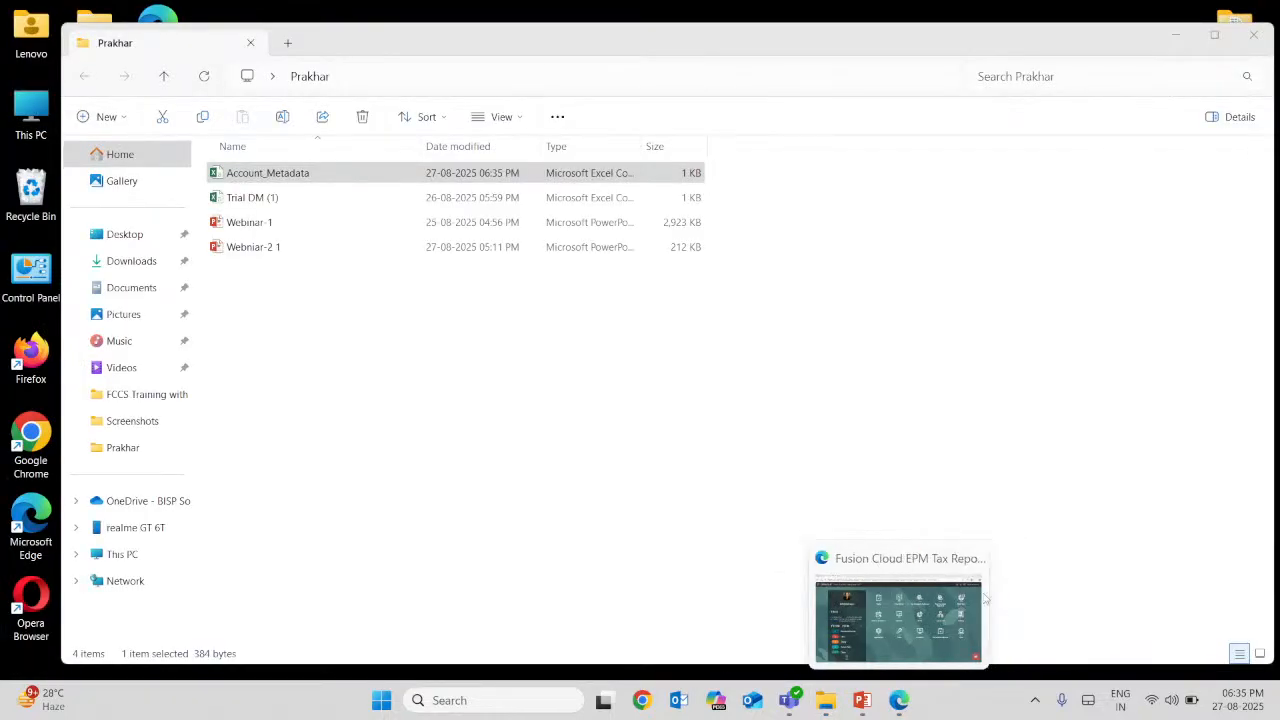
left_click(818, 590)
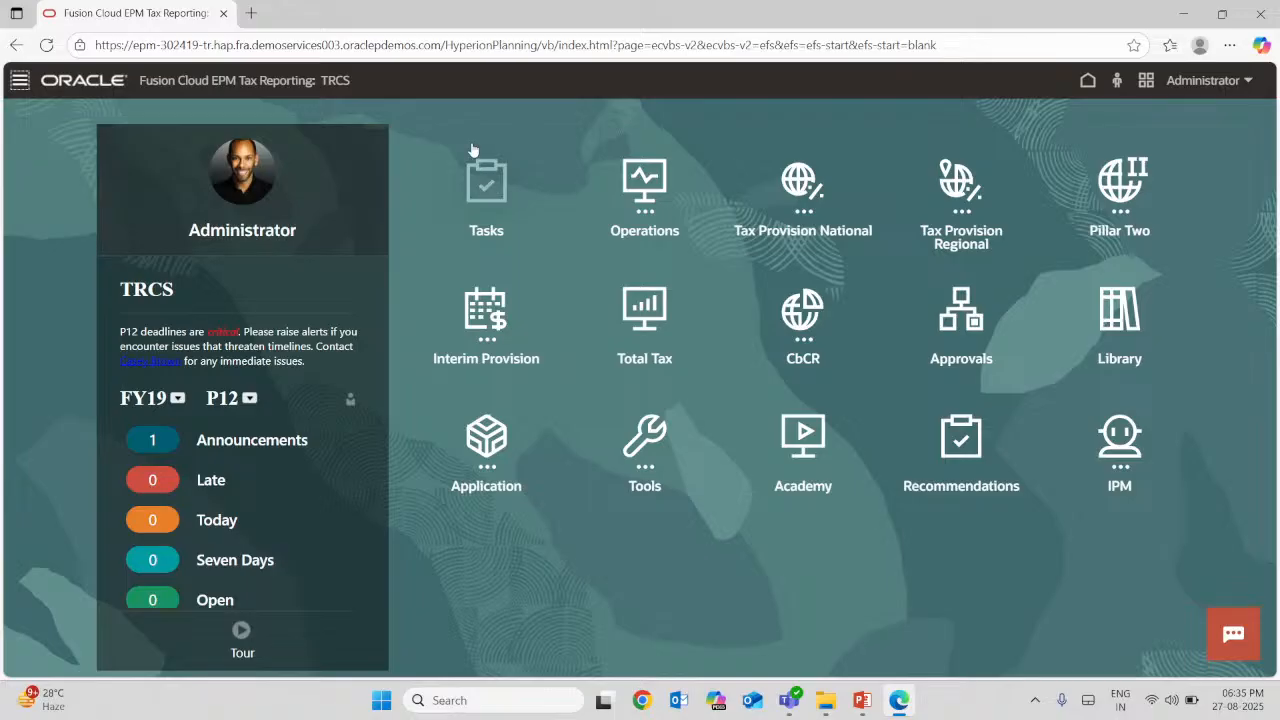
left_click(488, 440)
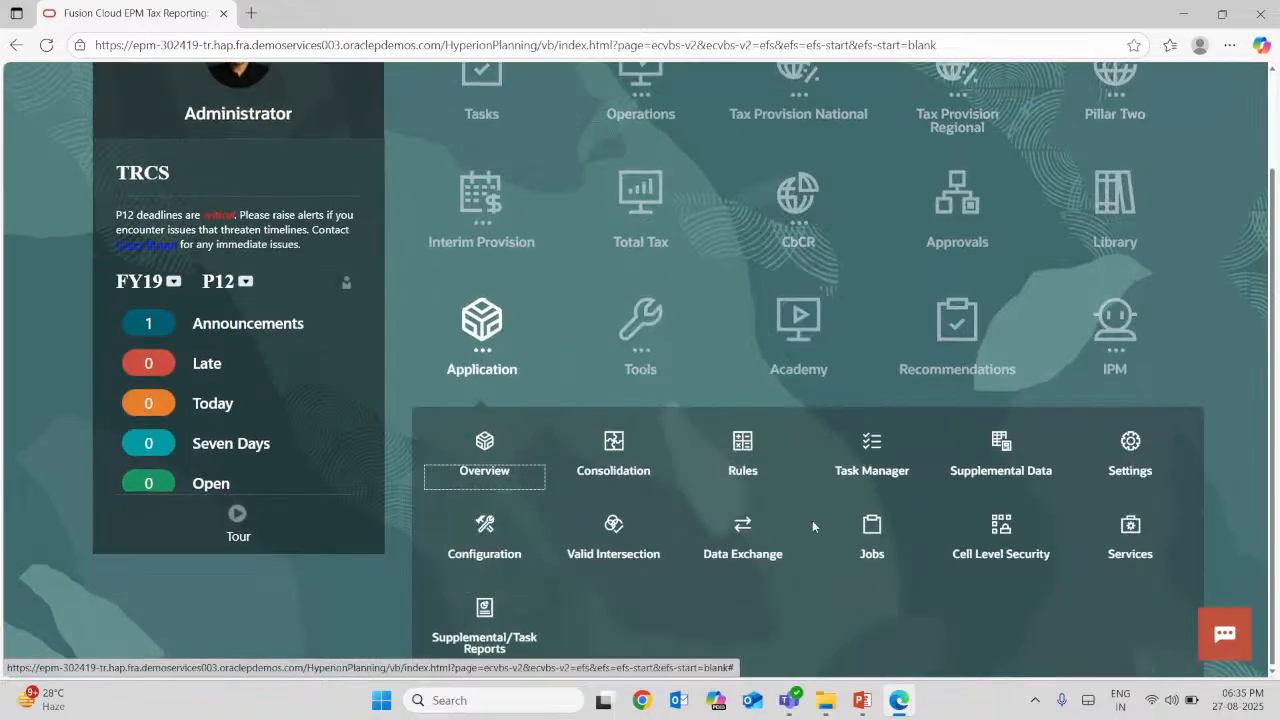
left_click(742, 530)
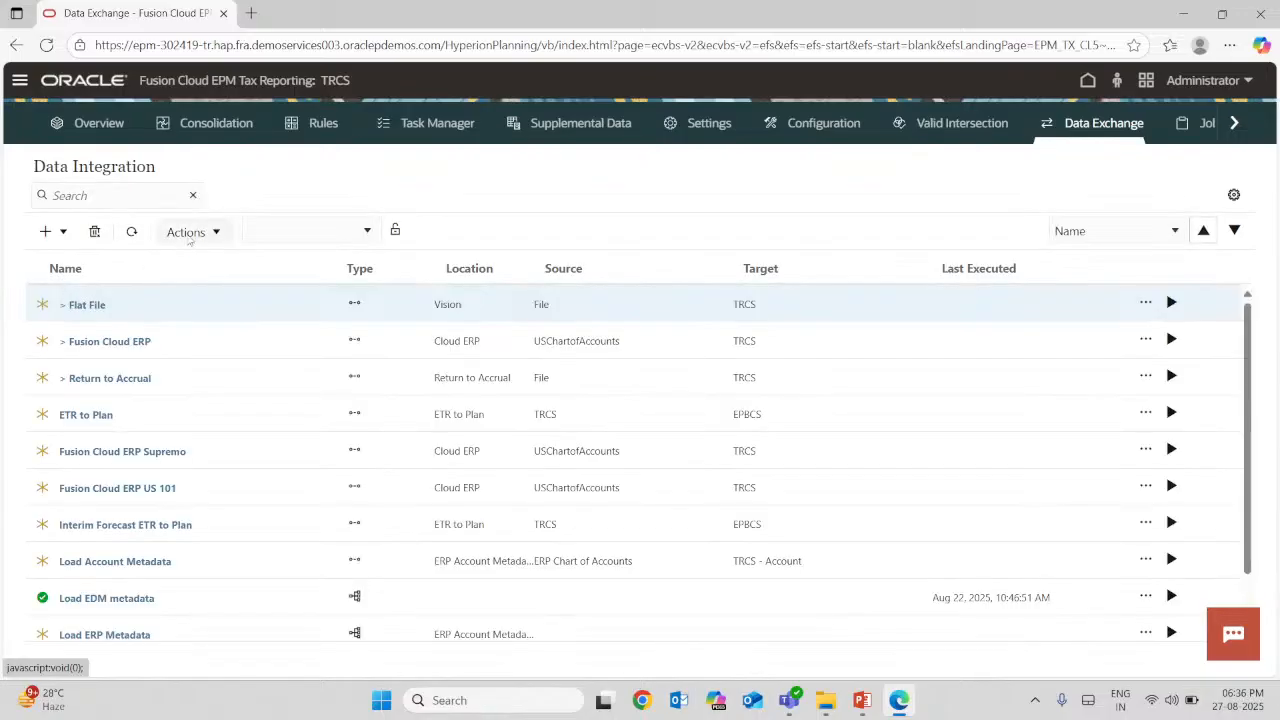
left_click(188, 236)
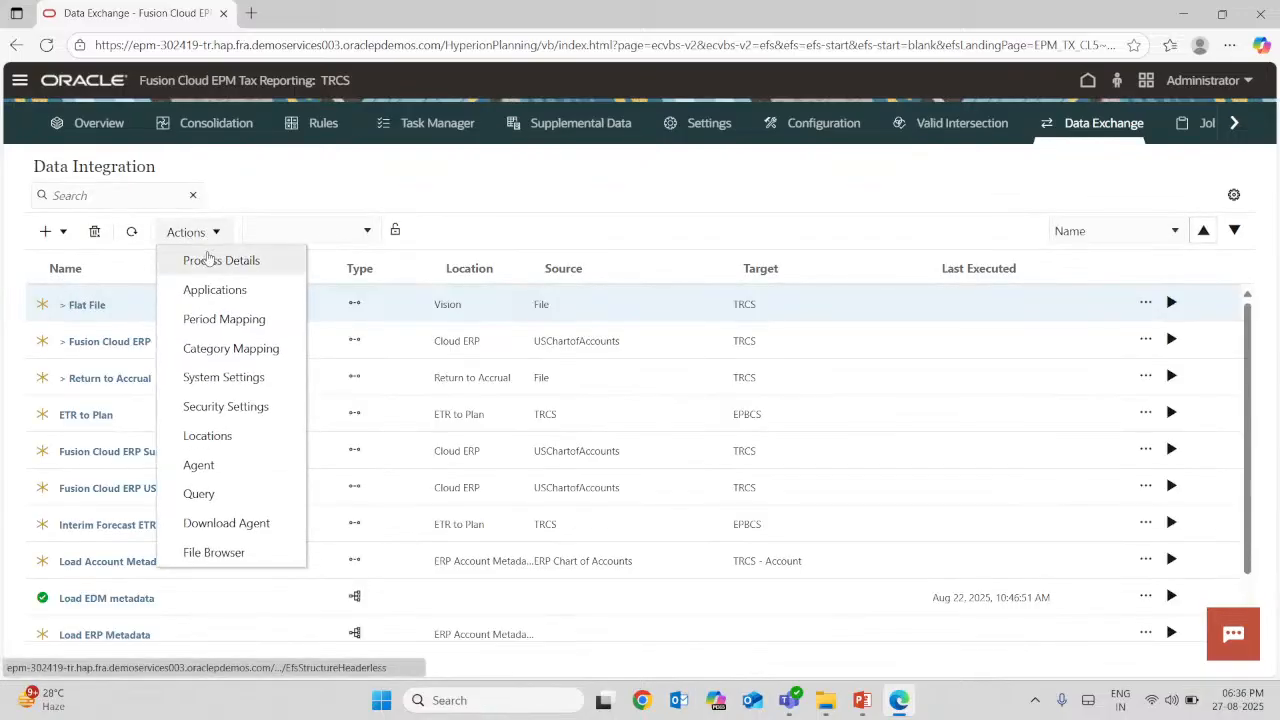
left_click(220, 289)
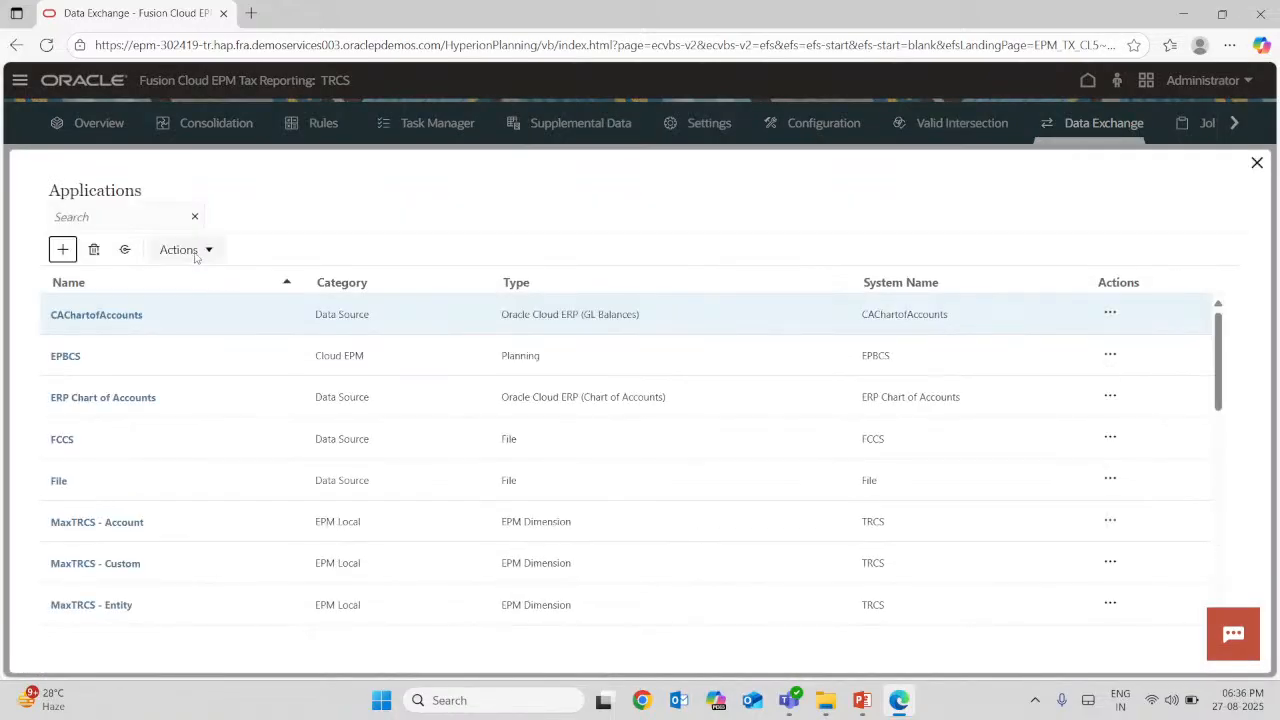
Register a new application with category Data Source, type File and name MAxTRCS
scroll(70, 315, "down", 3)
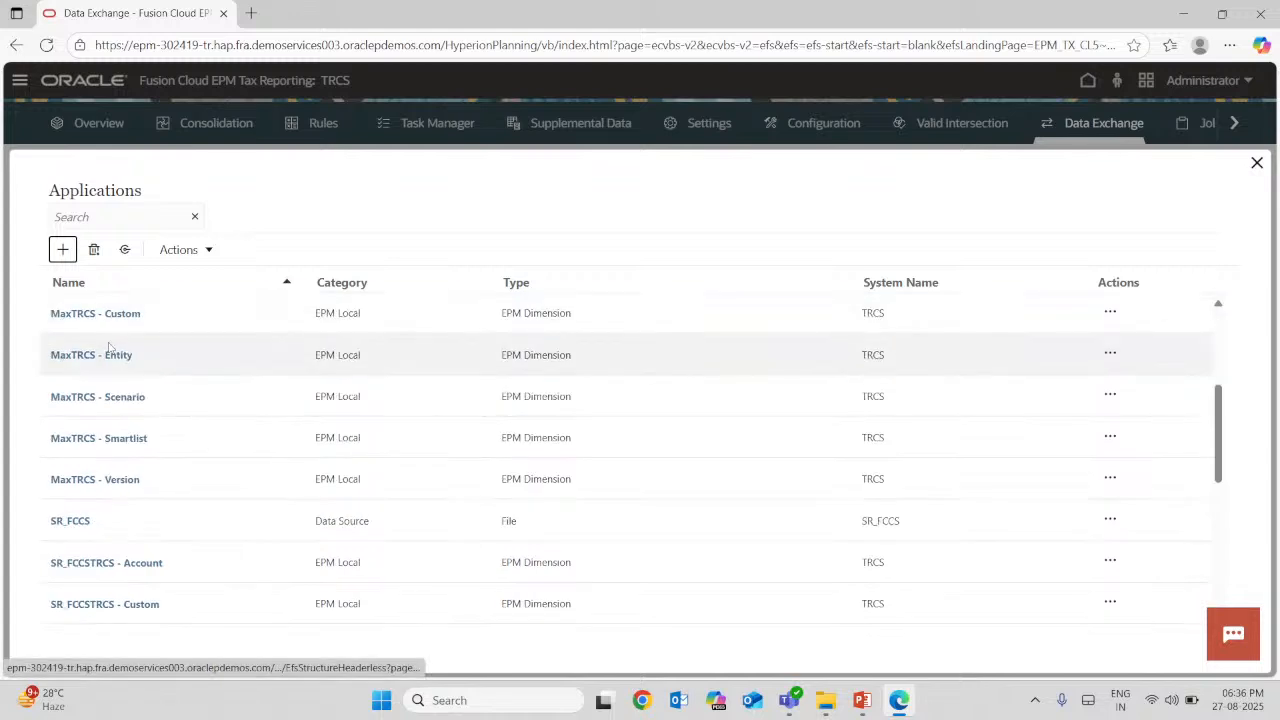
scroll(78, 300, "down", 3)
scroll(94, 346, "up", 5)
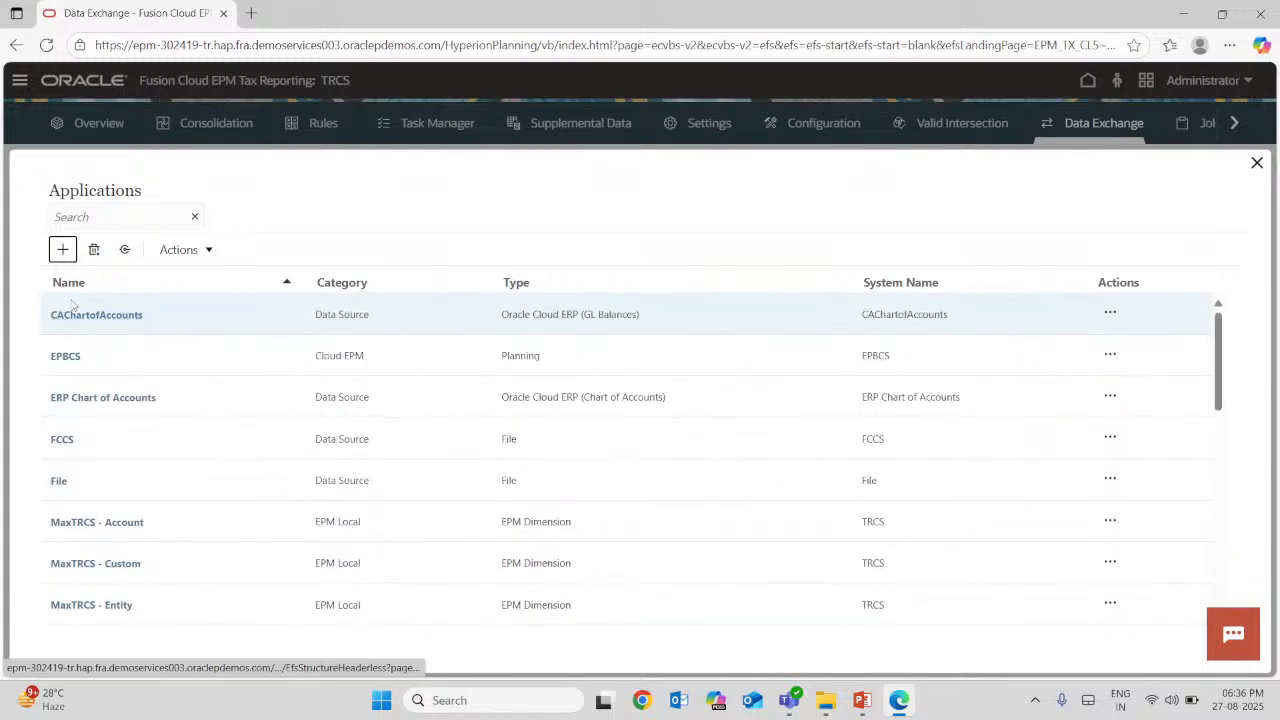
left_click(62, 249)
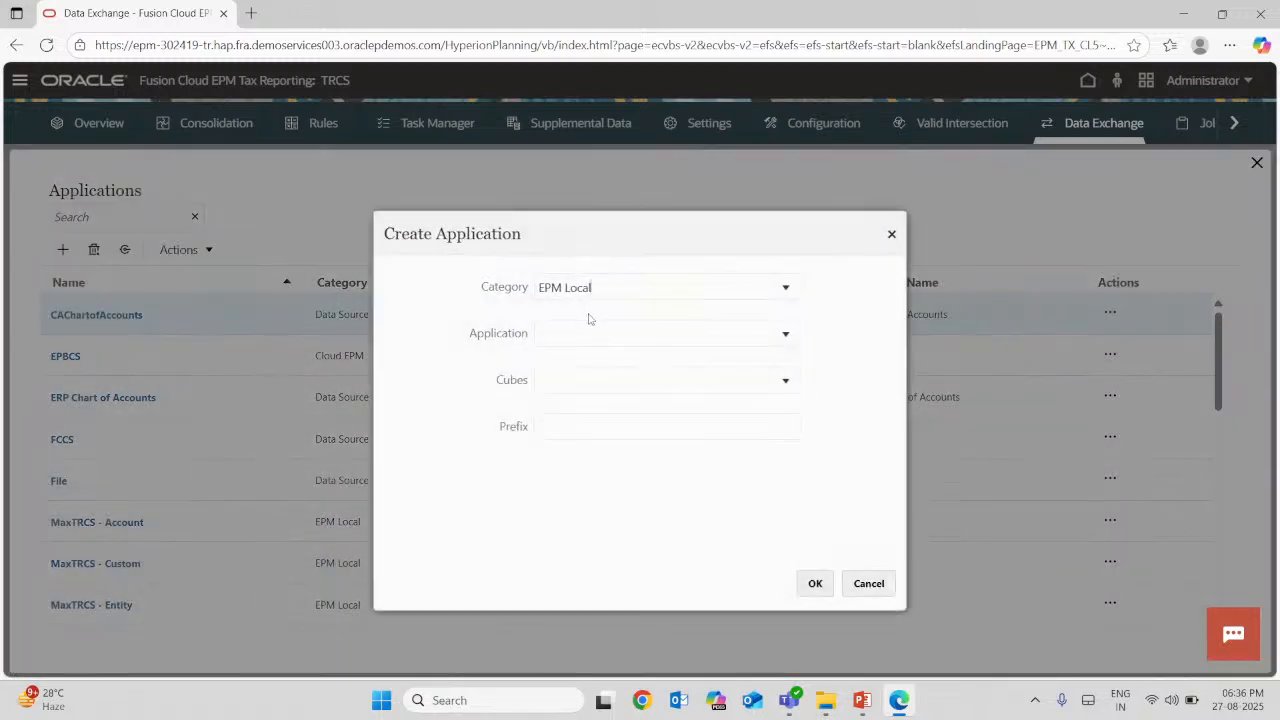
left_click(591, 289)
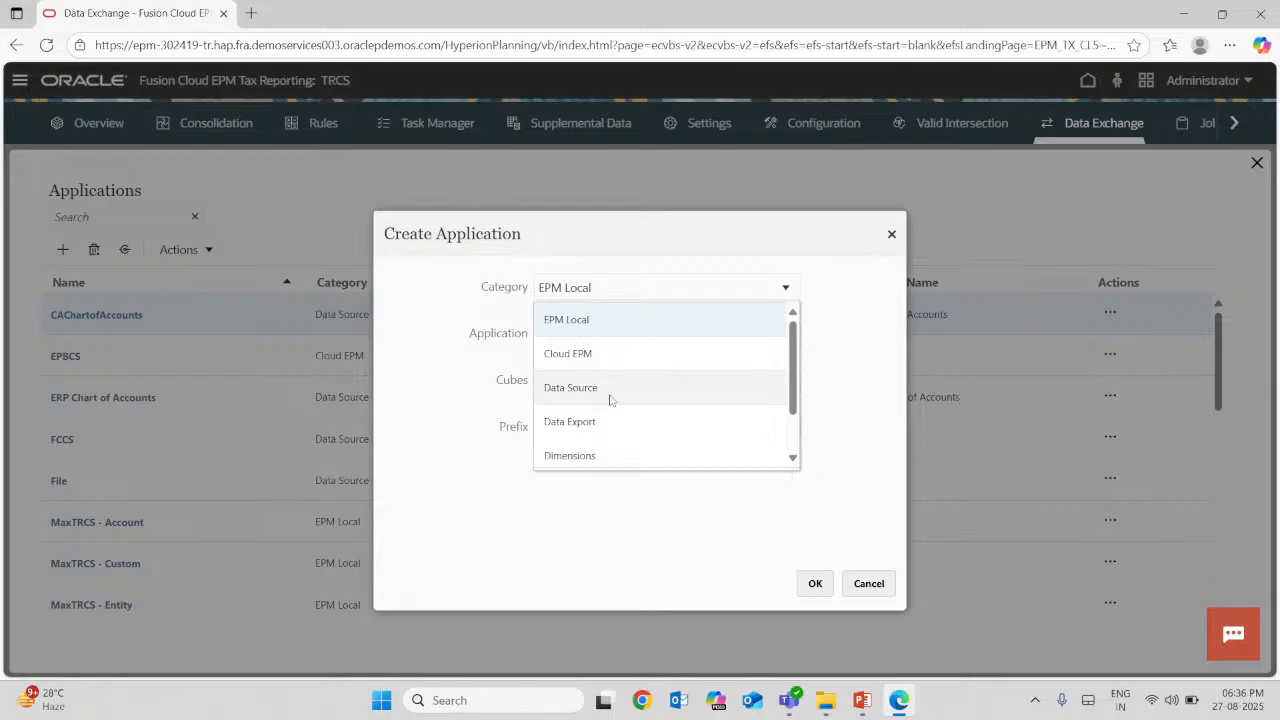
left_click(610, 395)
left_click(592, 335)
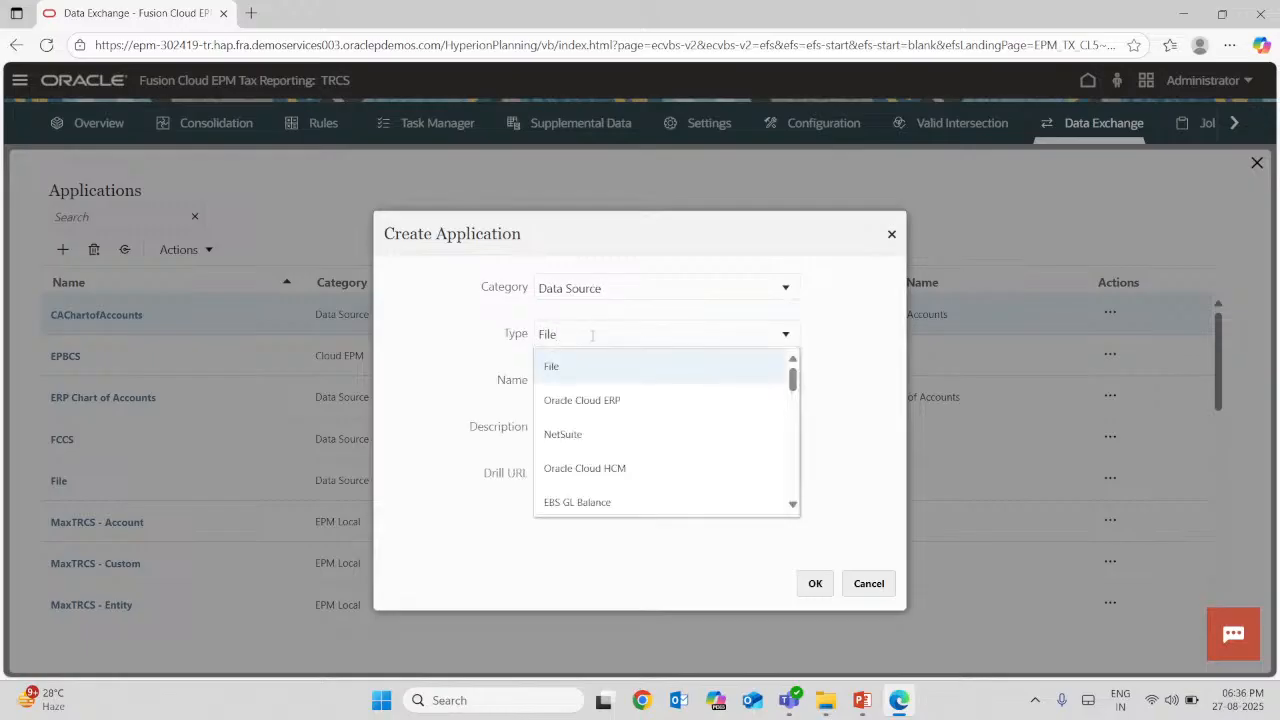
left_click(879, 352)
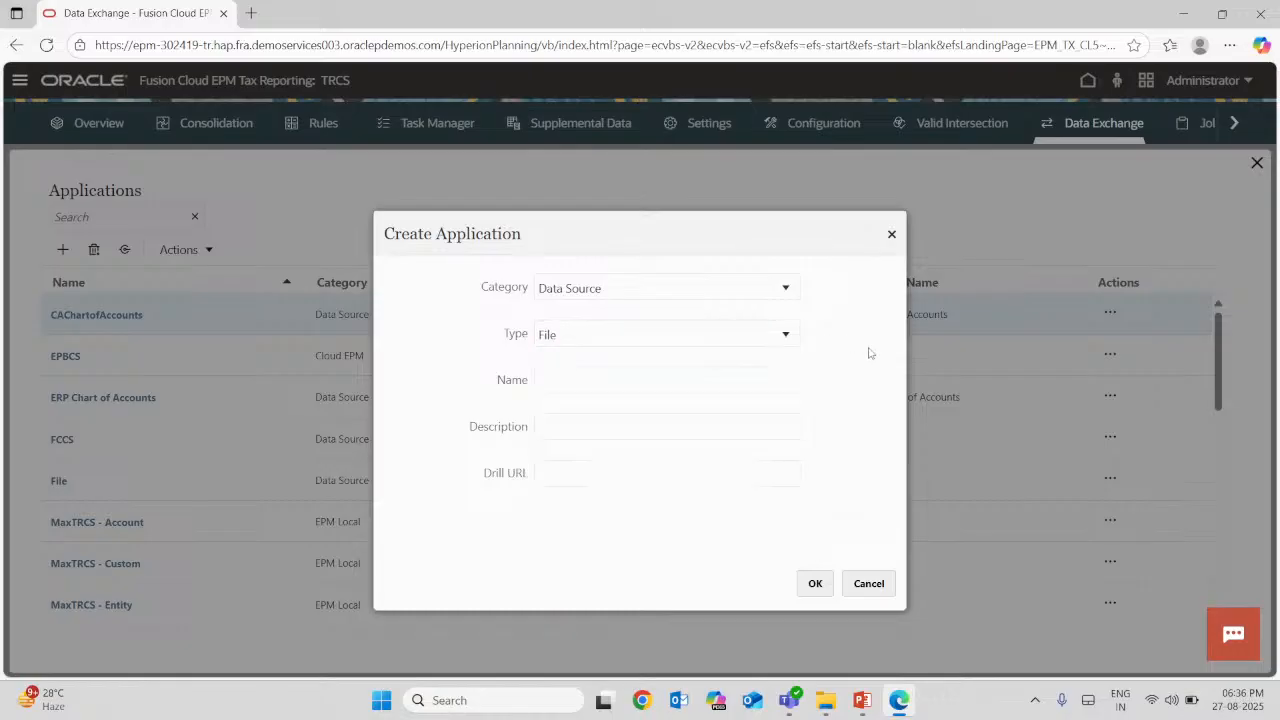
left_click(624, 375)
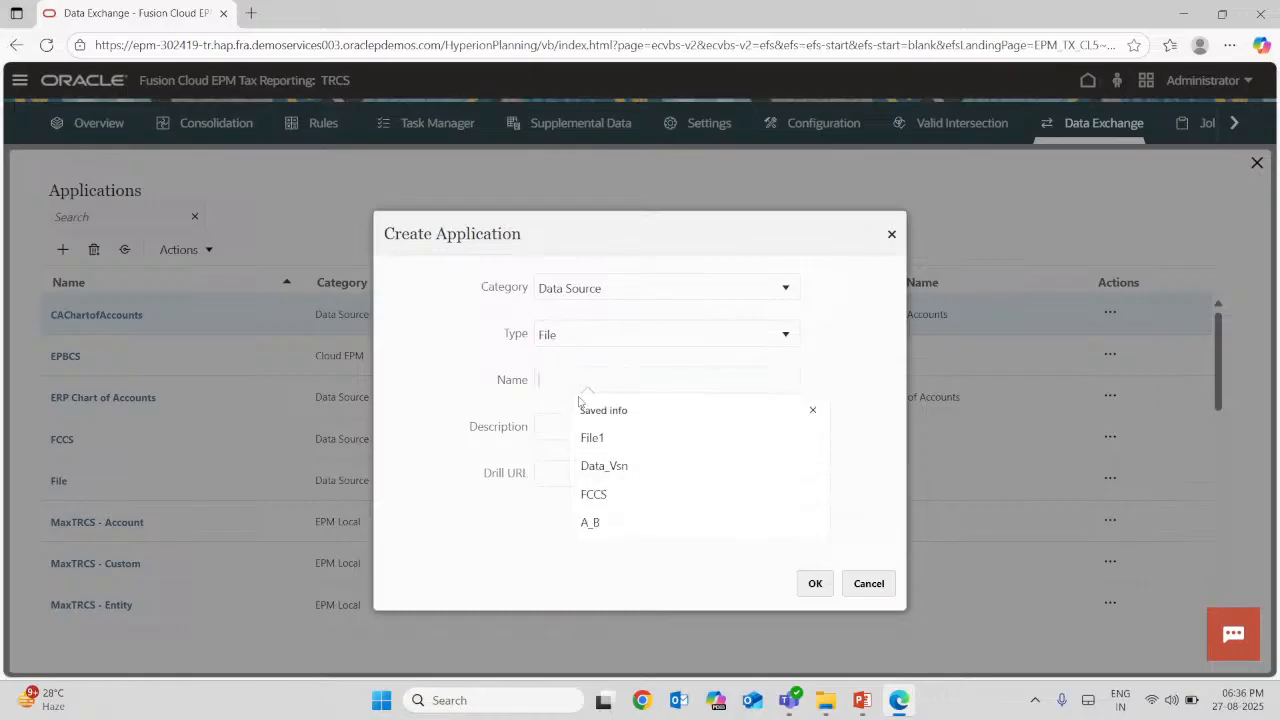
type("MAxTRCS")
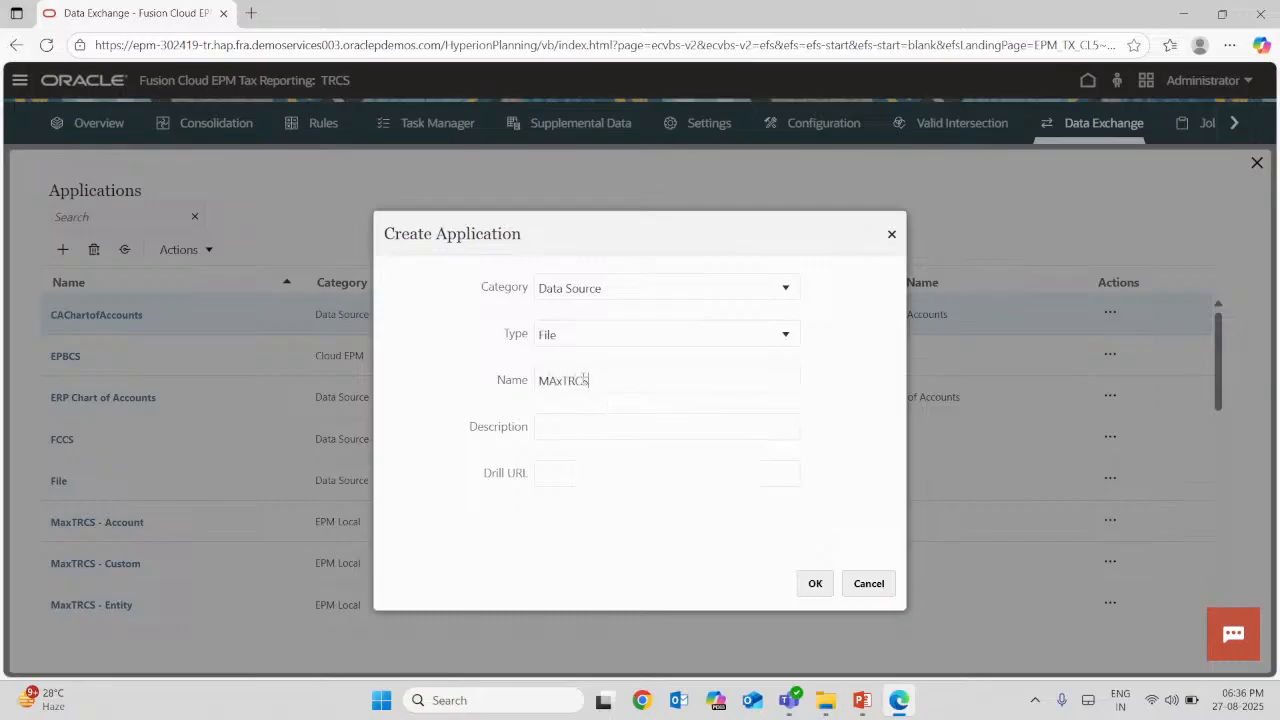
left_click(816, 585)
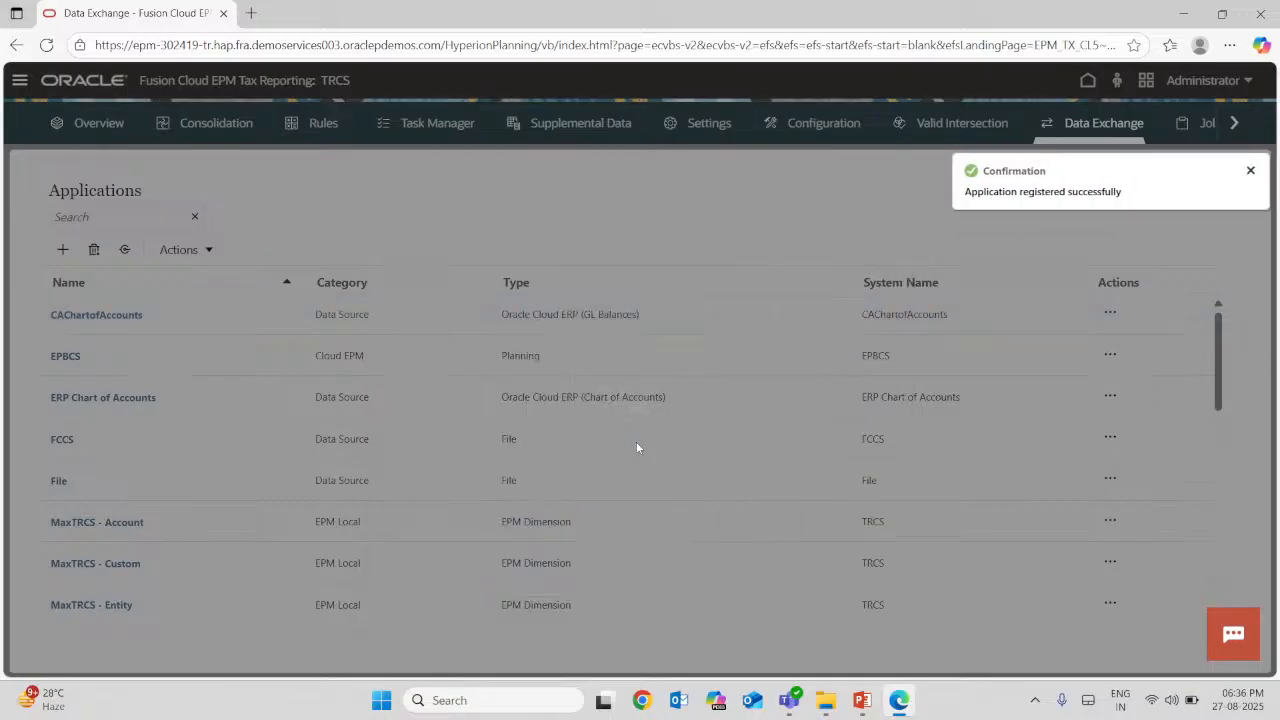
Register a new application with category Dimensions for the TRCS application, using the prefix MaxTRCS
scroll(242, 463, "down", 10)
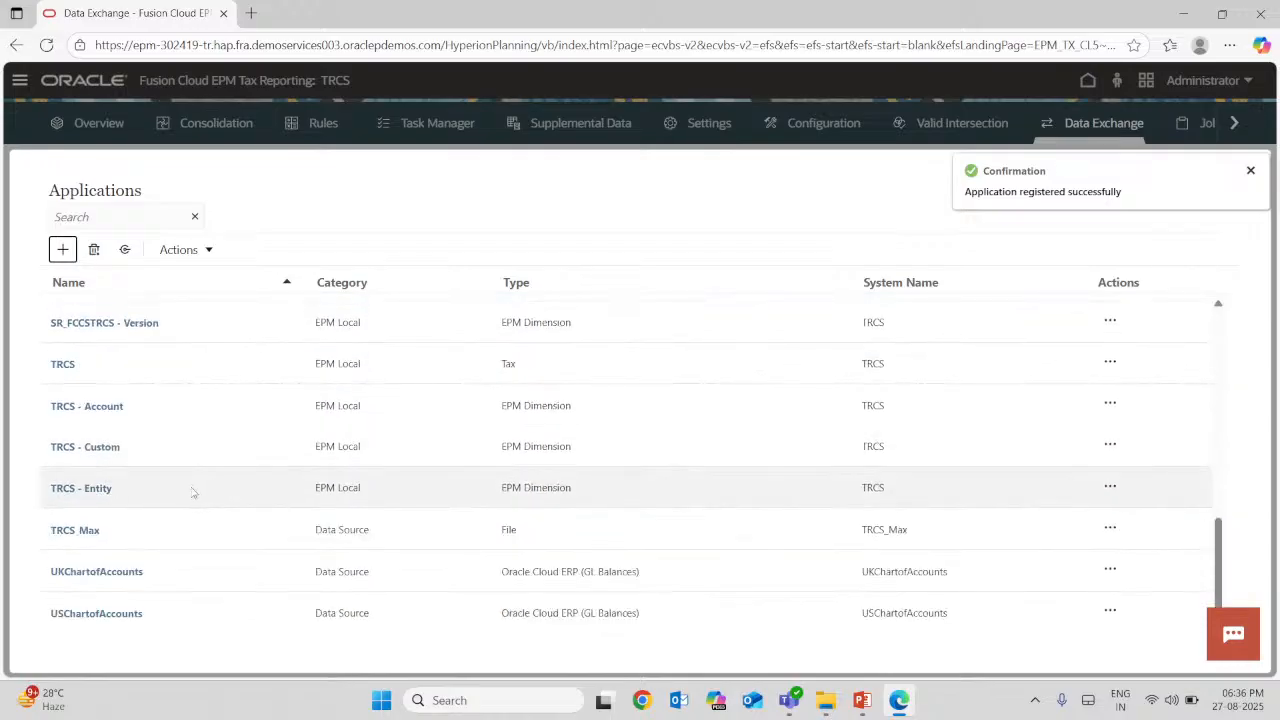
scroll(192, 490, "up", 10)
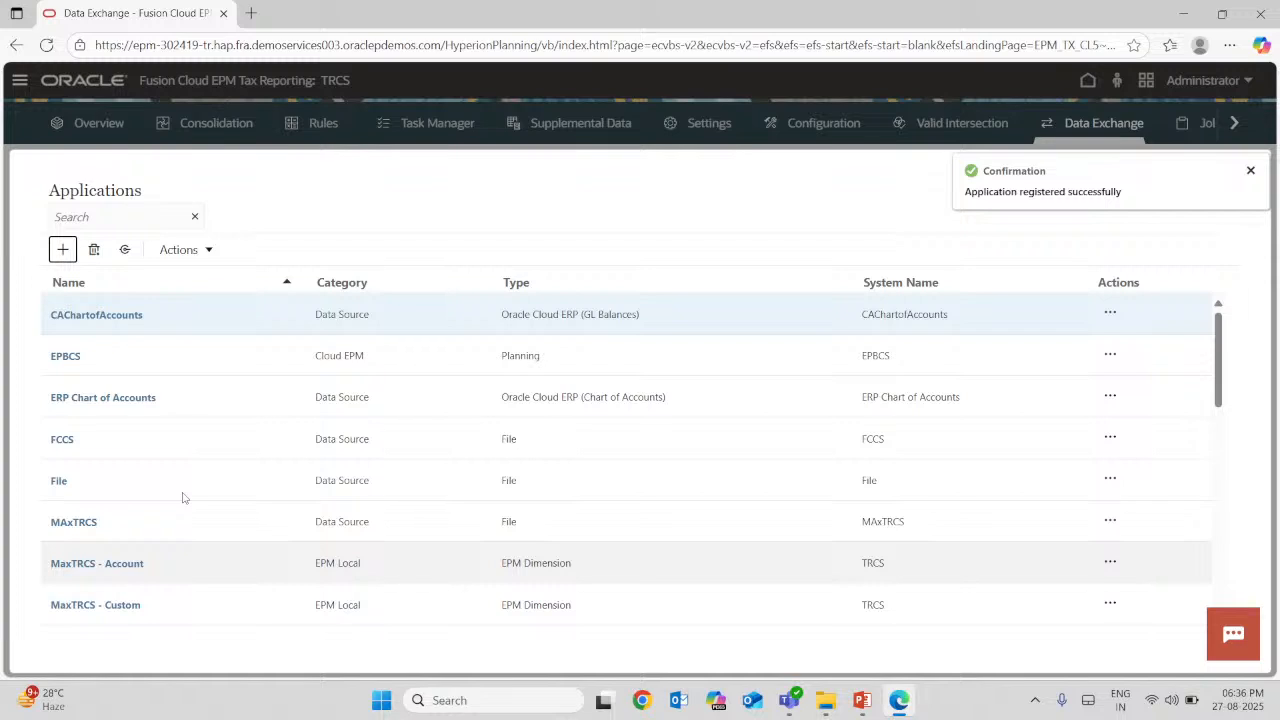
scroll(185, 497, "down", 1)
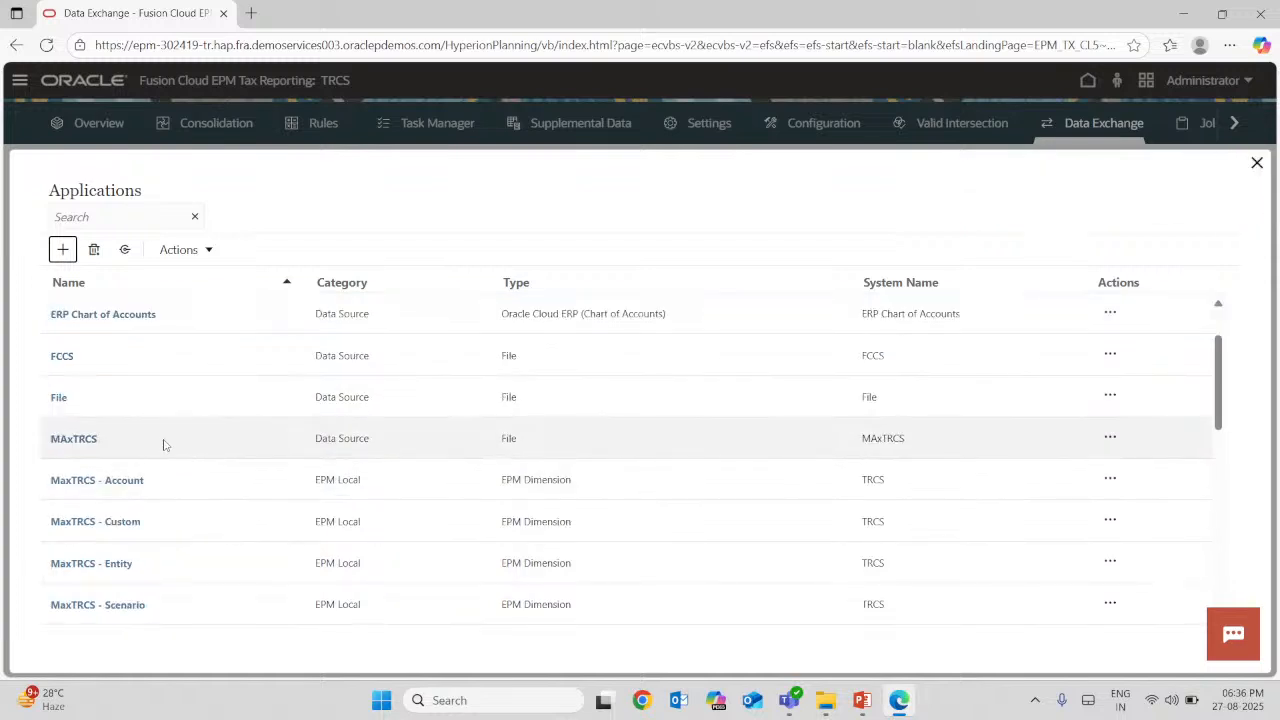
scroll(165, 445, "down", 4)
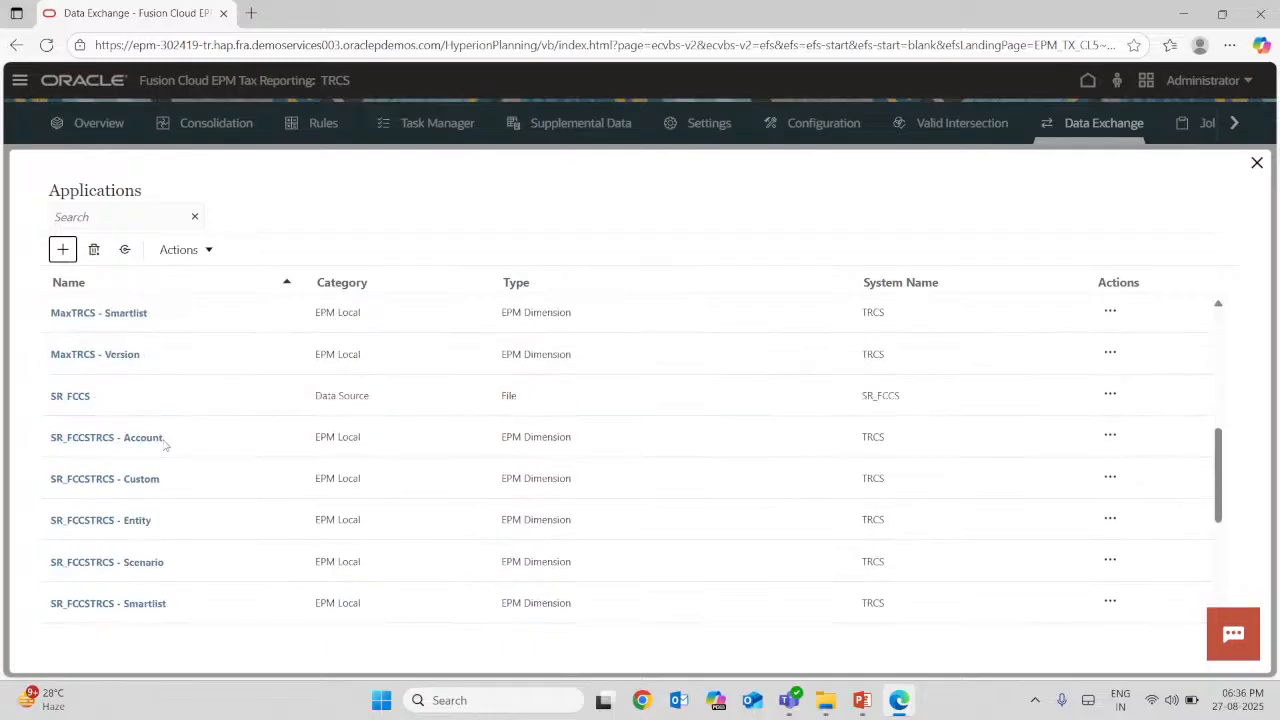
scroll(165, 445, "up", 5)
scroll(163, 446, "down", 1)
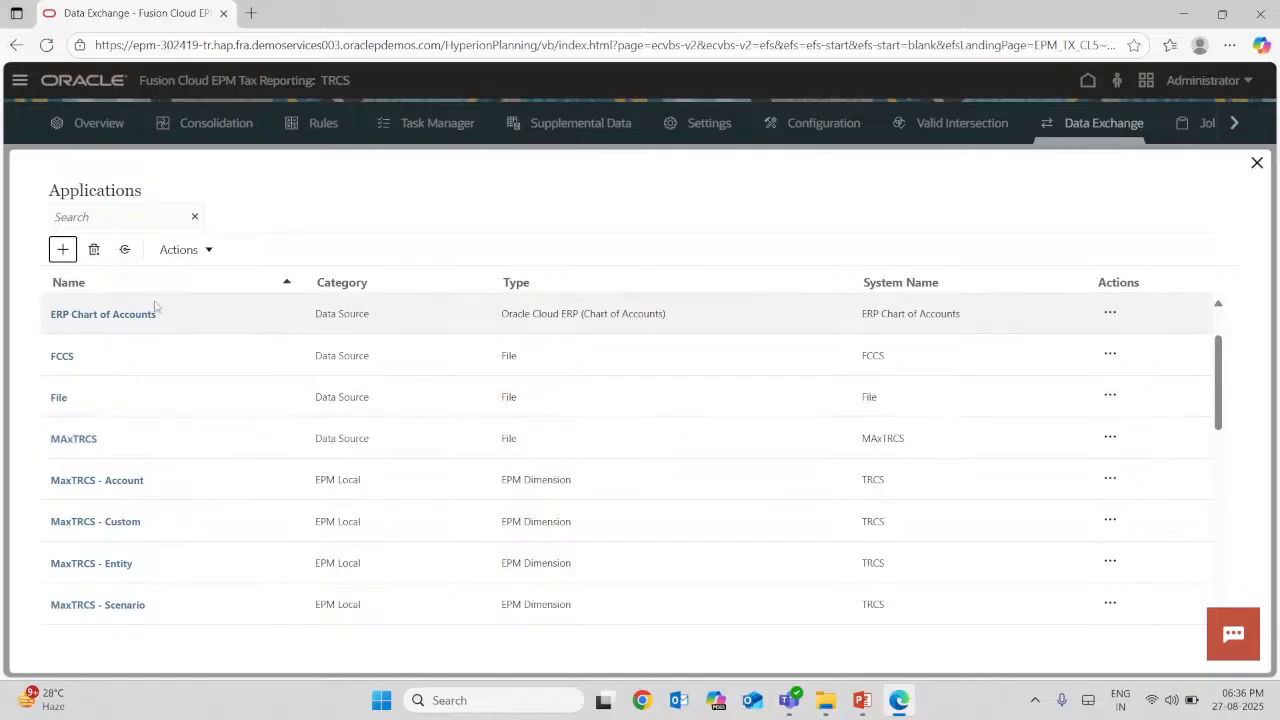
left_click(62, 249)
left_click(595, 287)
left_click(606, 460)
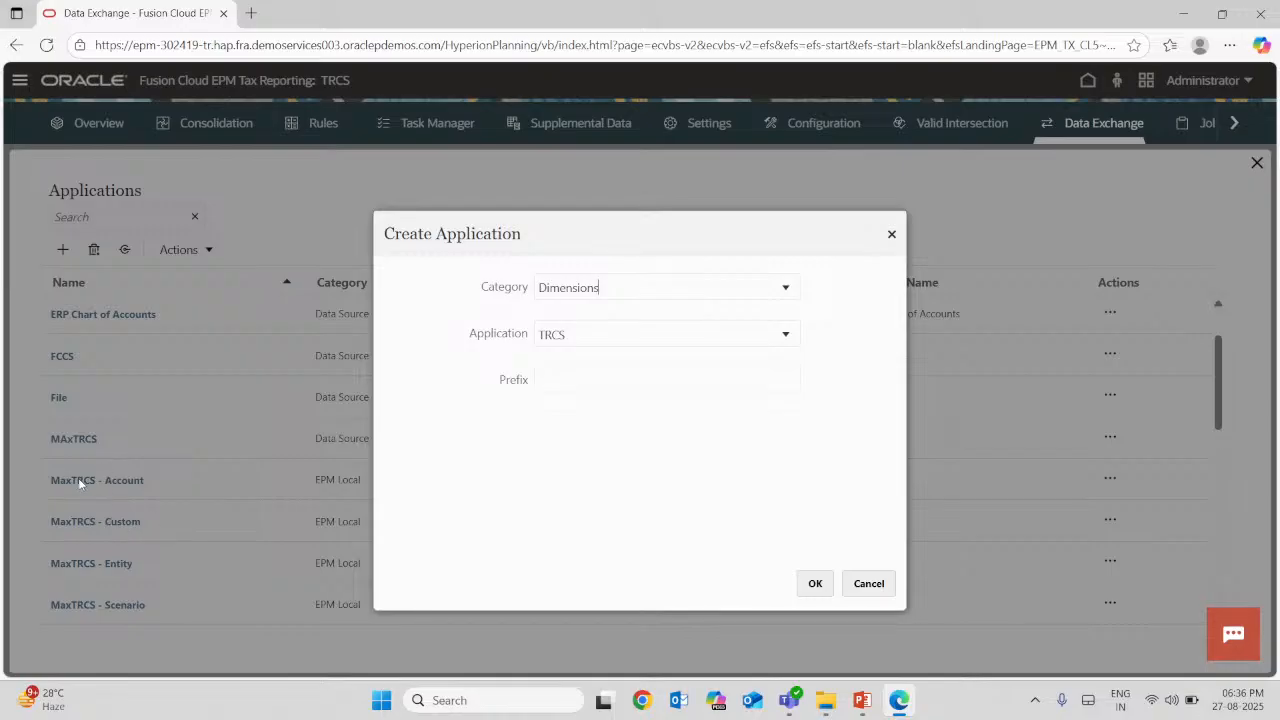
left_click(569, 336)
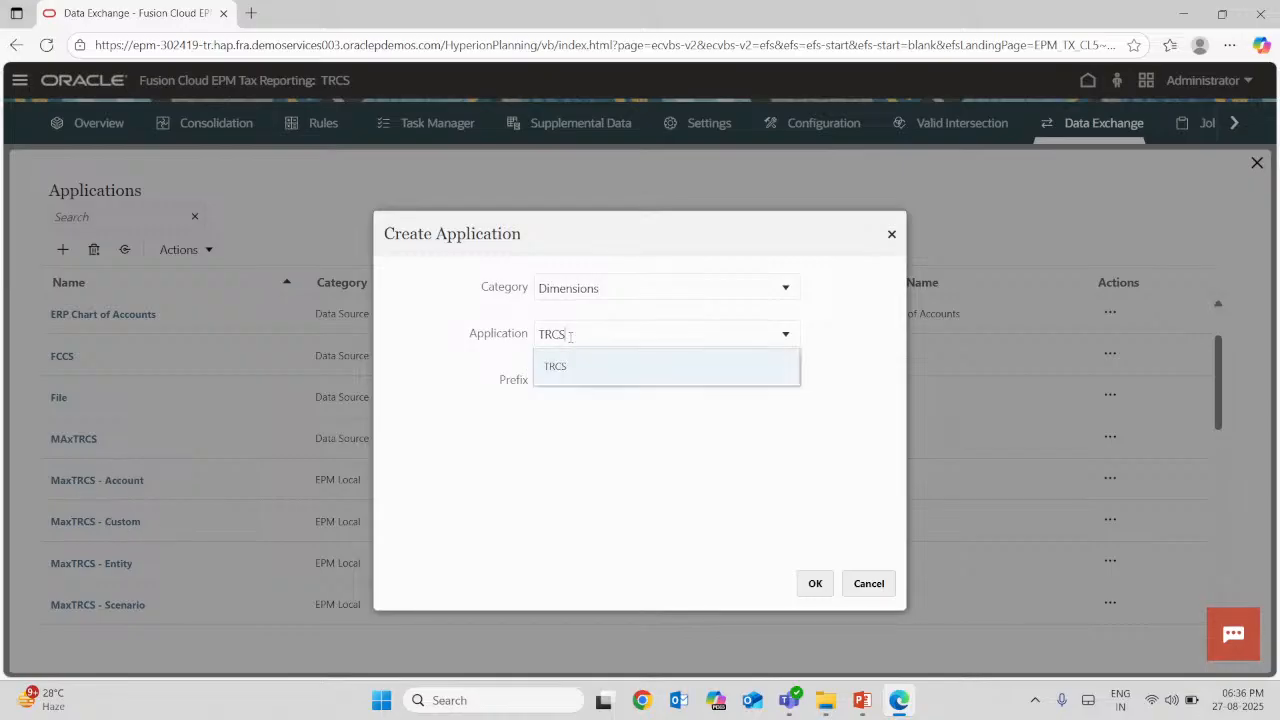
left_click(600, 366)
left_click(584, 376)
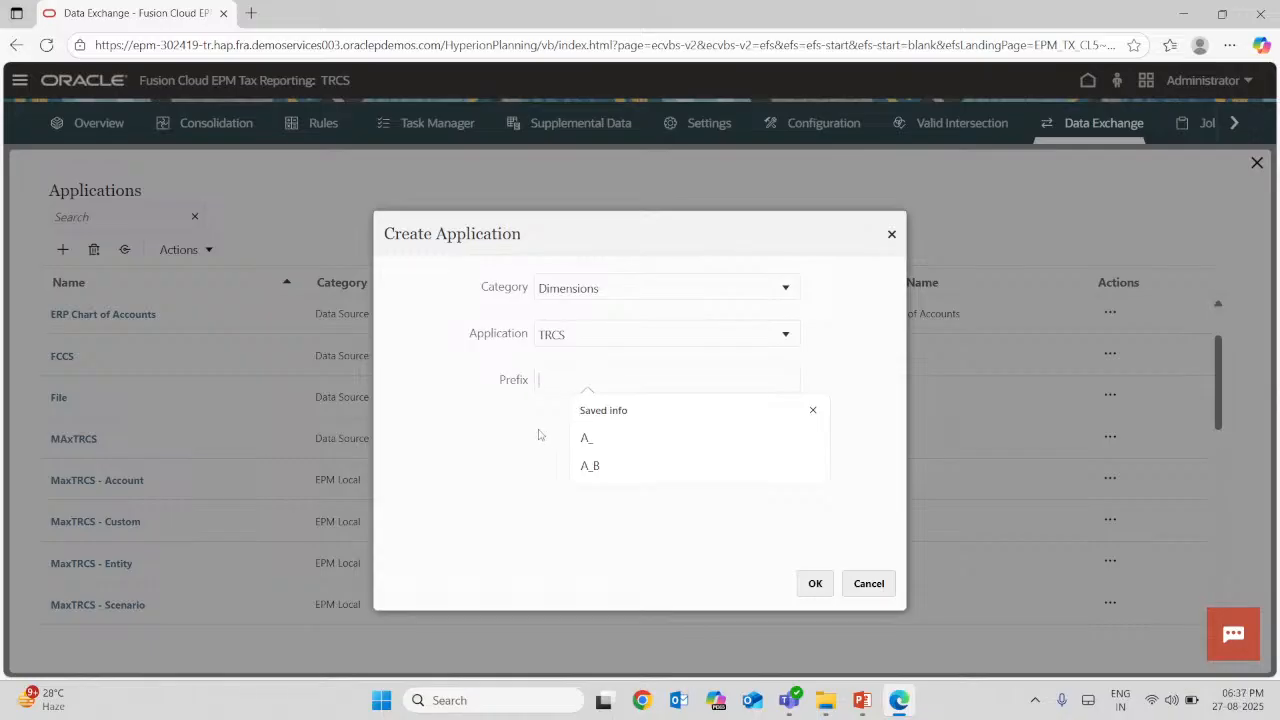
type("MA")
left_click(815, 583)
Delete the duplicate dimension application MaxTRCSTRCS - Account from the Applications list
scroll(383, 478, "down", 5)
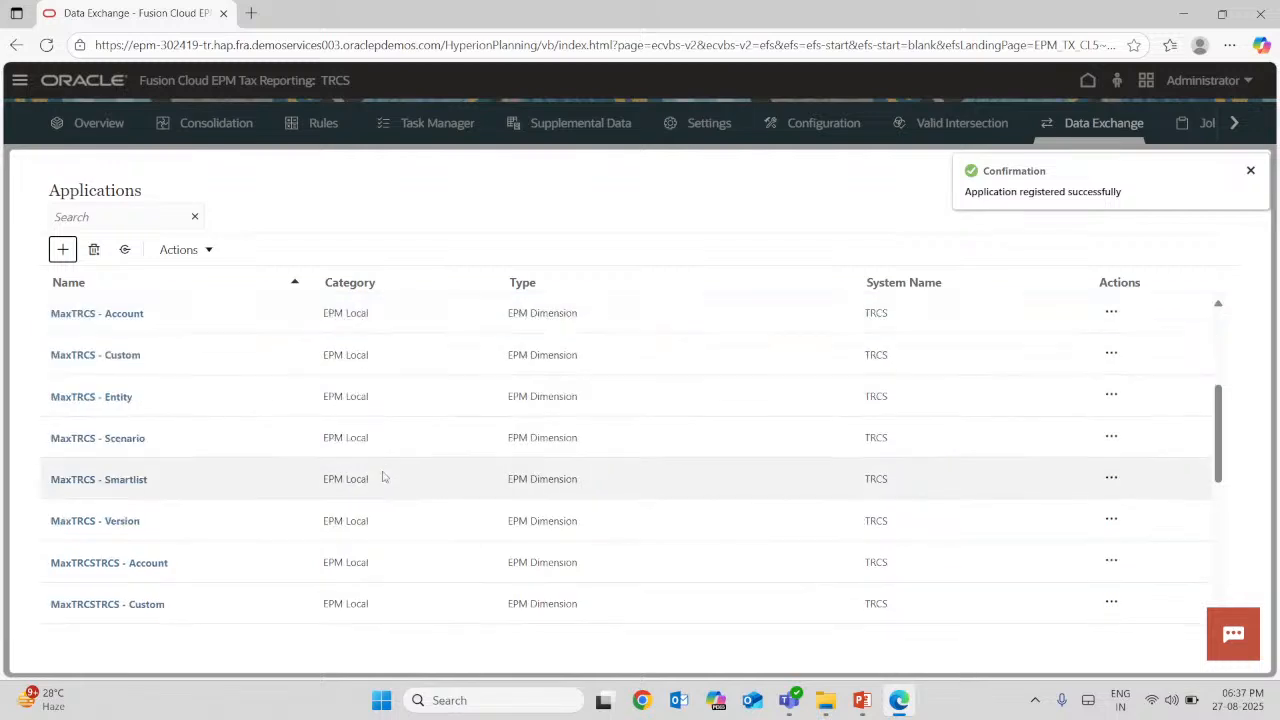
scroll(380, 474, "up", 1)
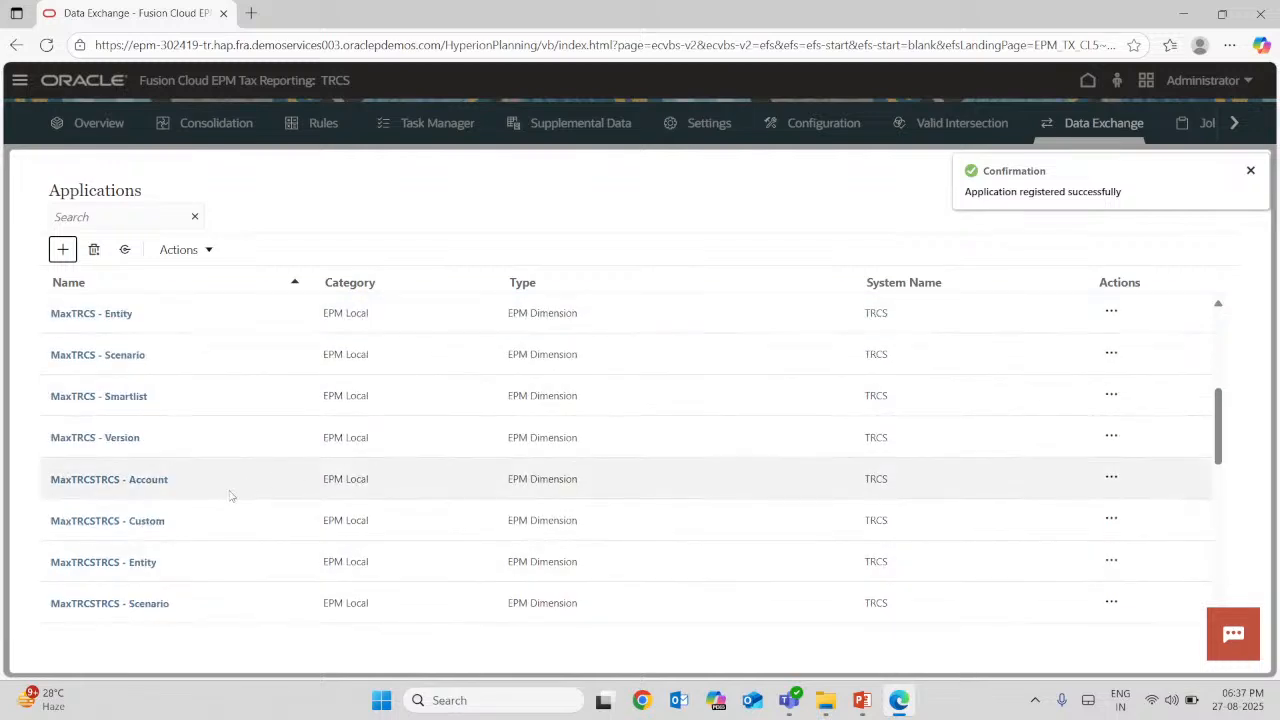
scroll(230, 496, "up", 2)
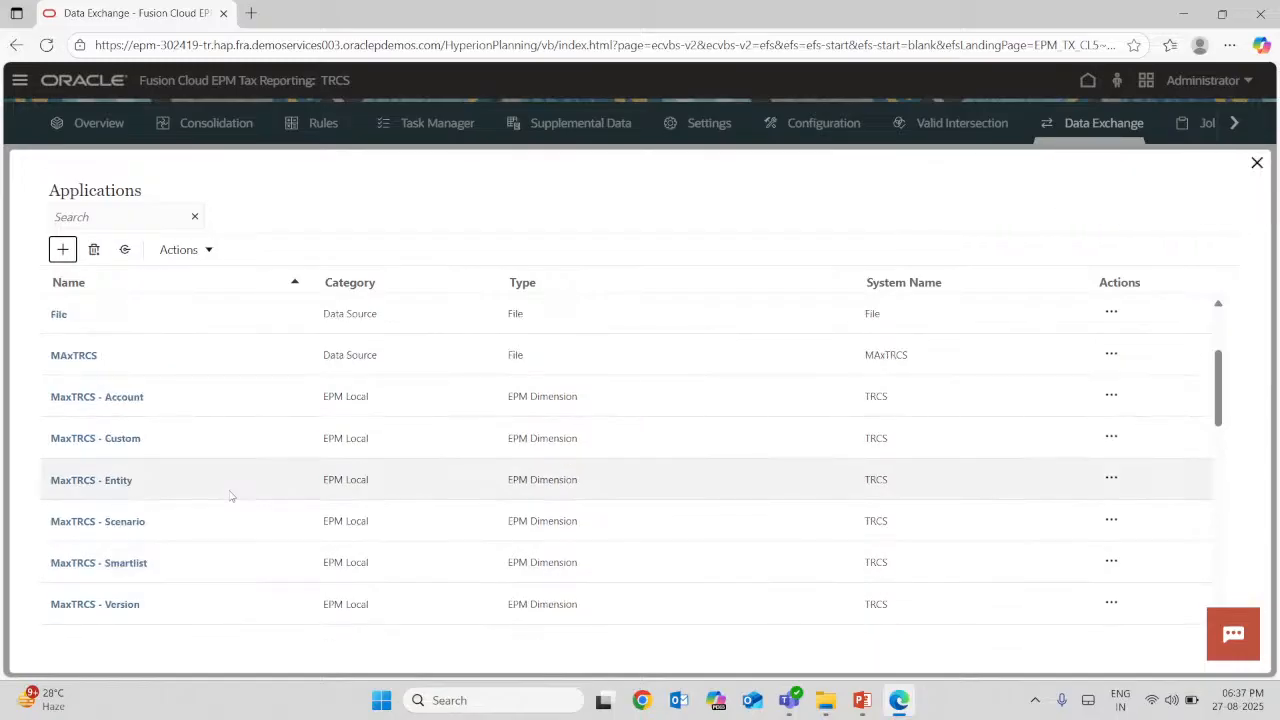
scroll(233, 496, "down", 2)
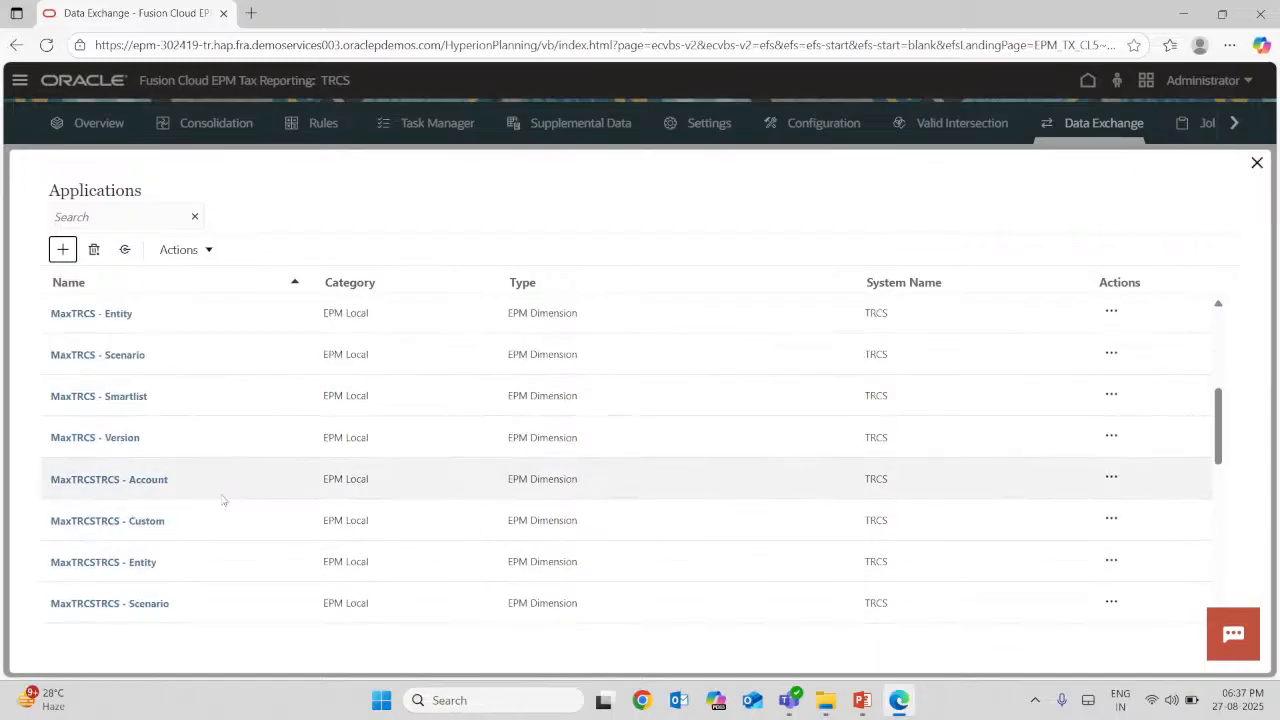
scroll(214, 495, "up", 3)
scroll(212, 495, "down", 3)
left_click(209, 479)
left_click(94, 249)
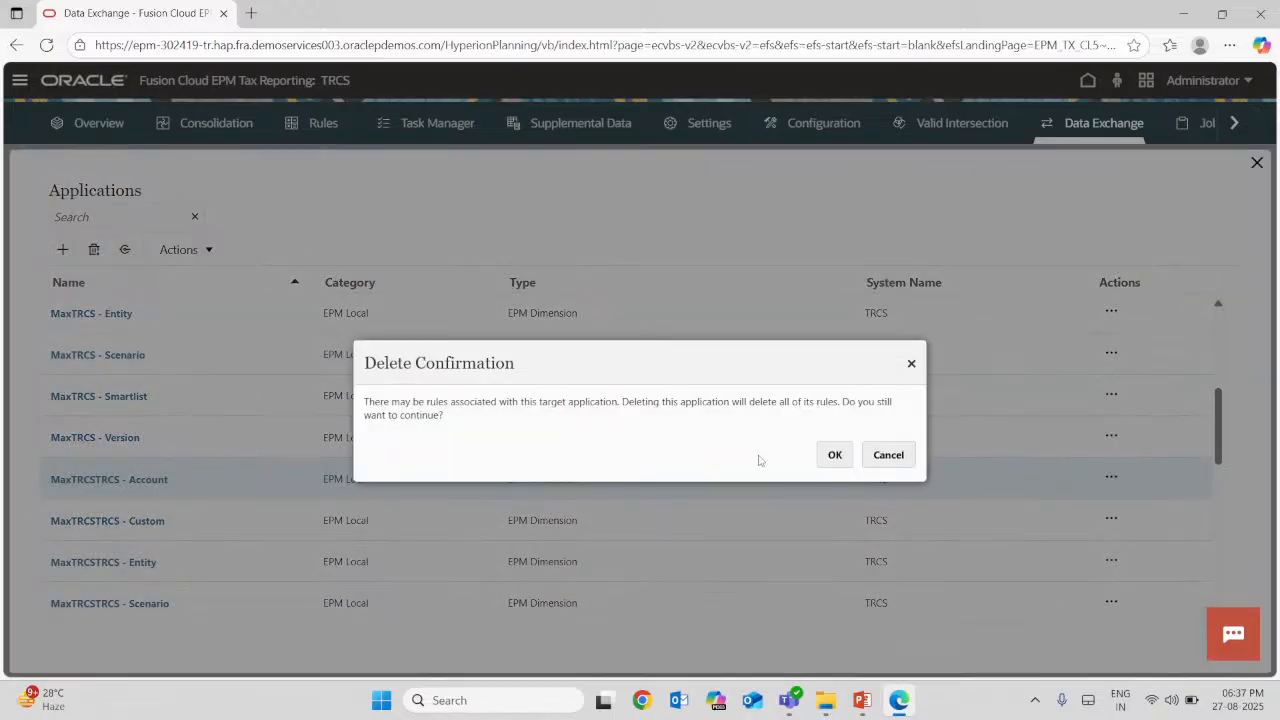
left_click(811, 449)
left_click(749, 448)
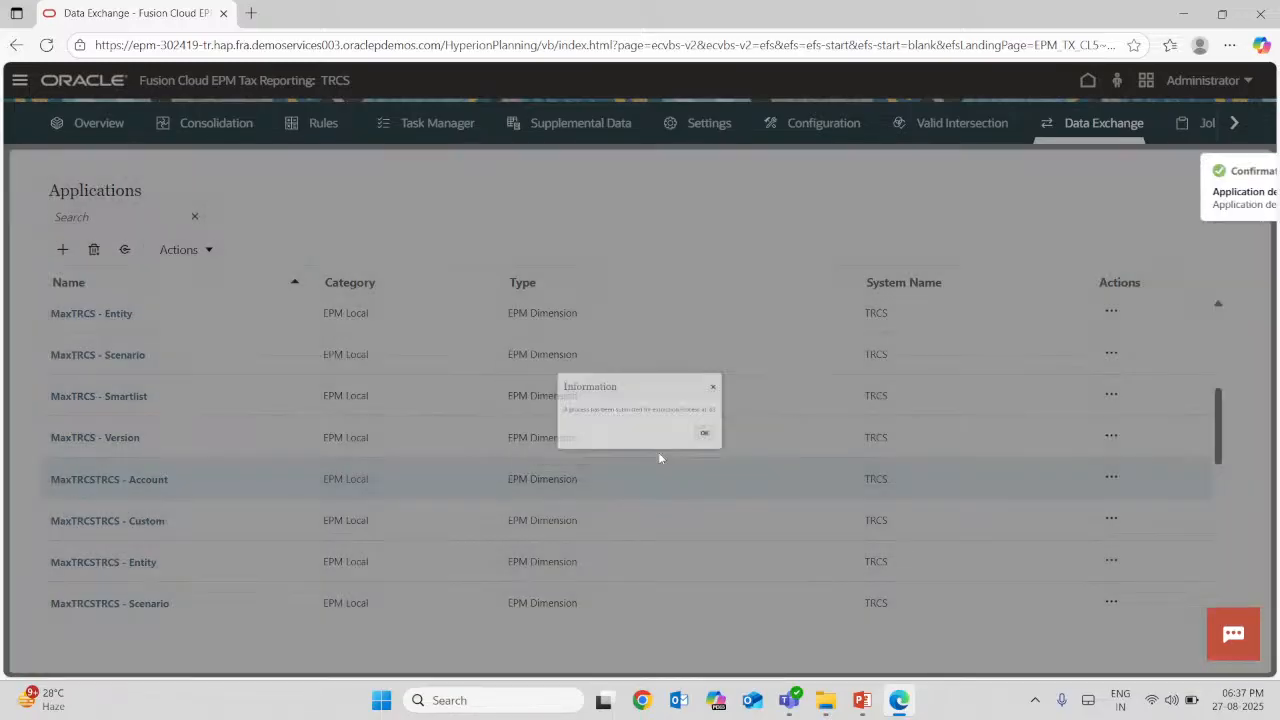
Delete the duplicate dimension applications MaxTRCSTRCS - Version and MaxTRCSTRCS - Custom
scroll(154, 495, "down", 2)
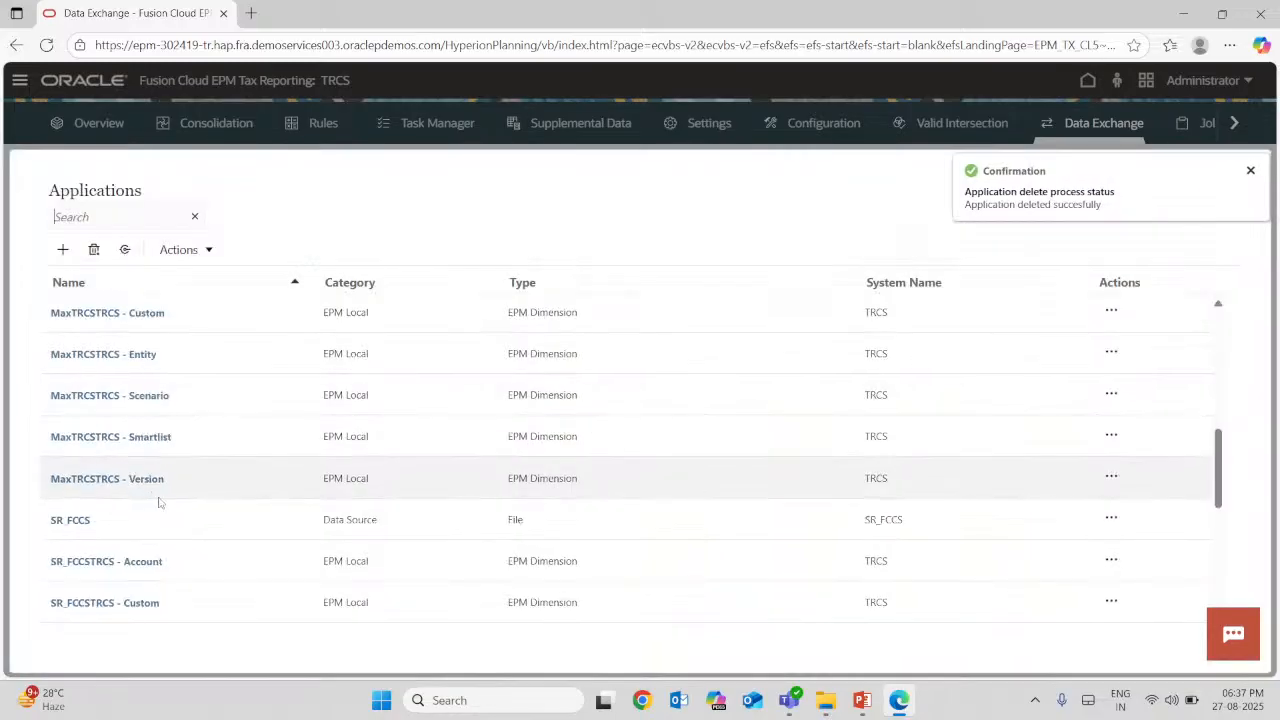
left_click(93, 249)
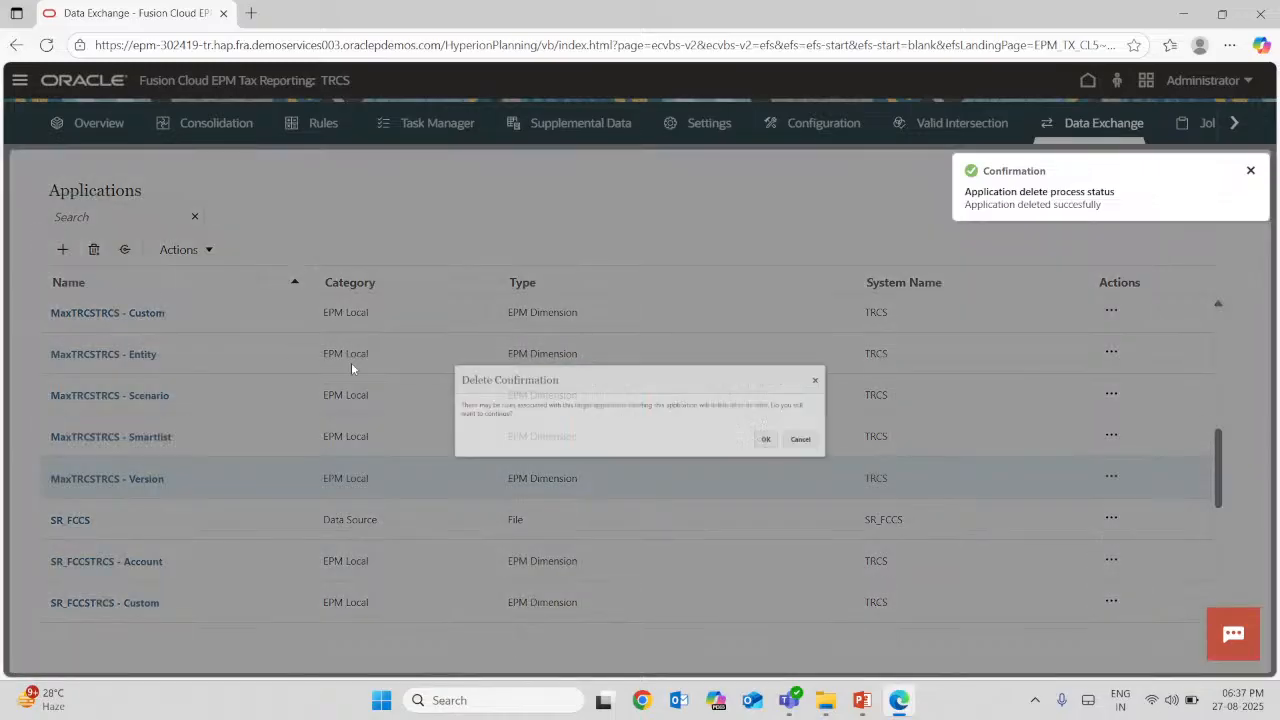
left_click(834, 454)
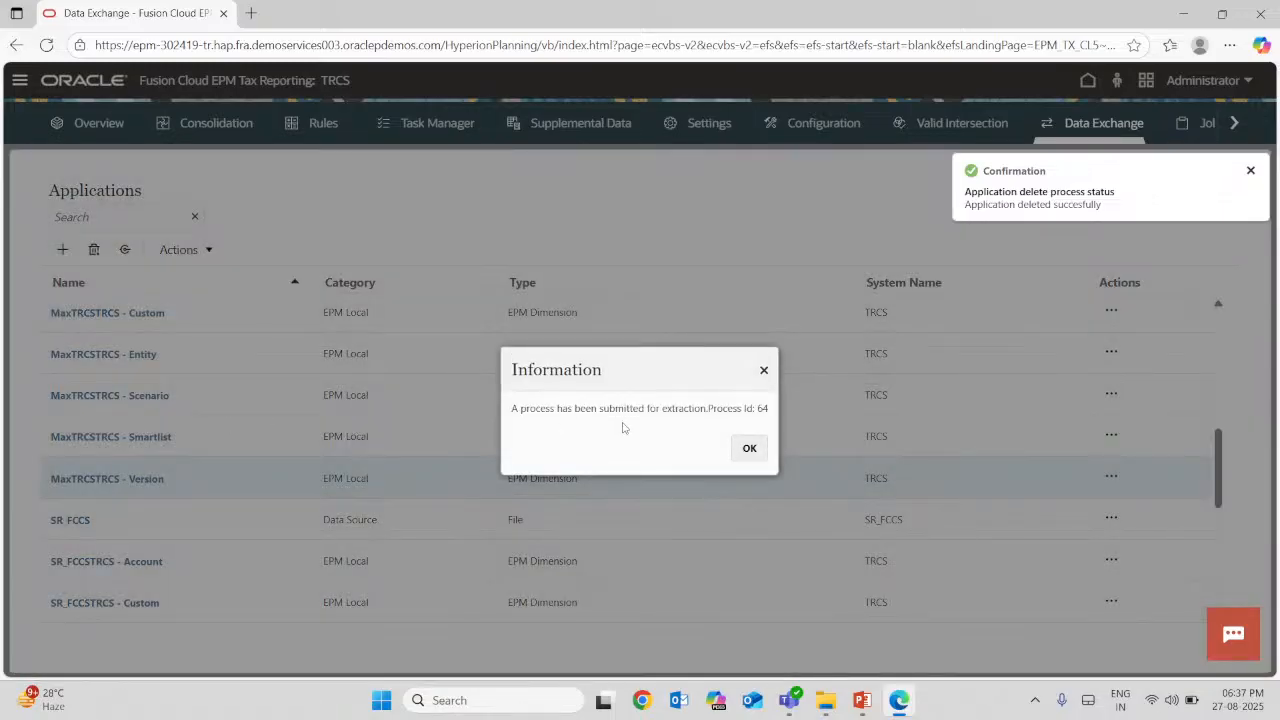
left_click(749, 448)
scroll(215, 402, "up", 1)
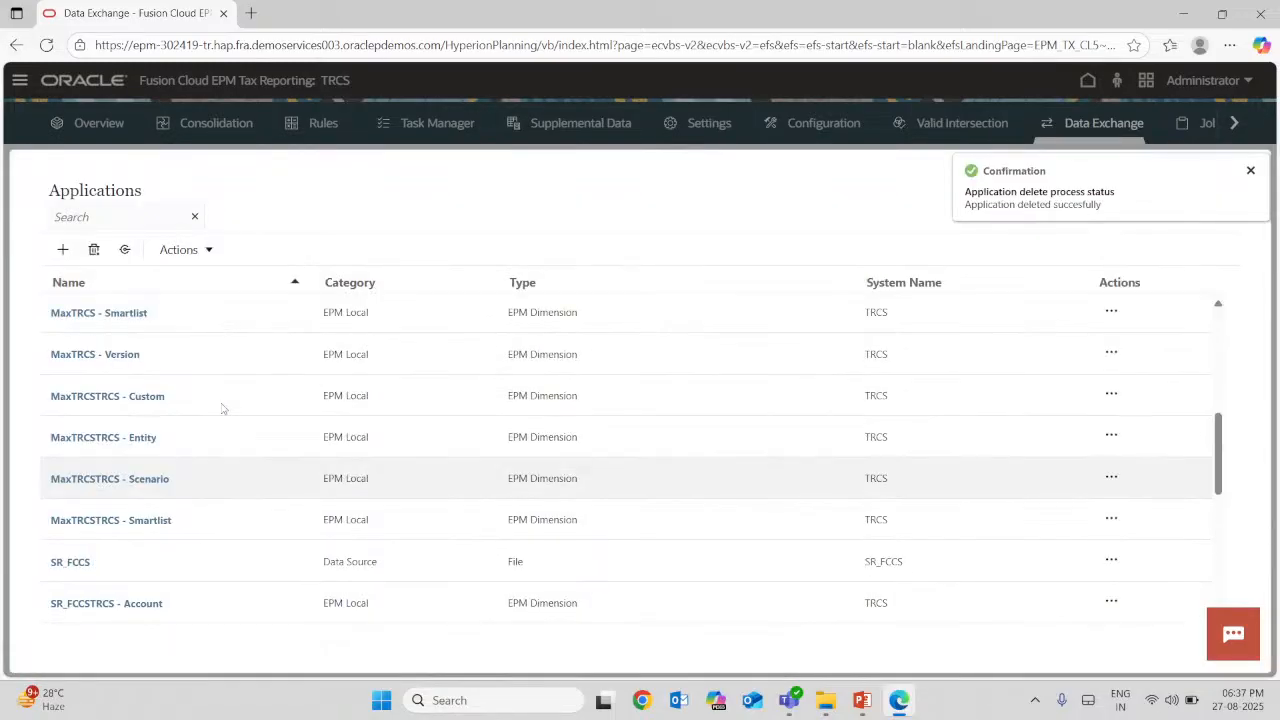
left_click(207, 395)
left_click(93, 249)
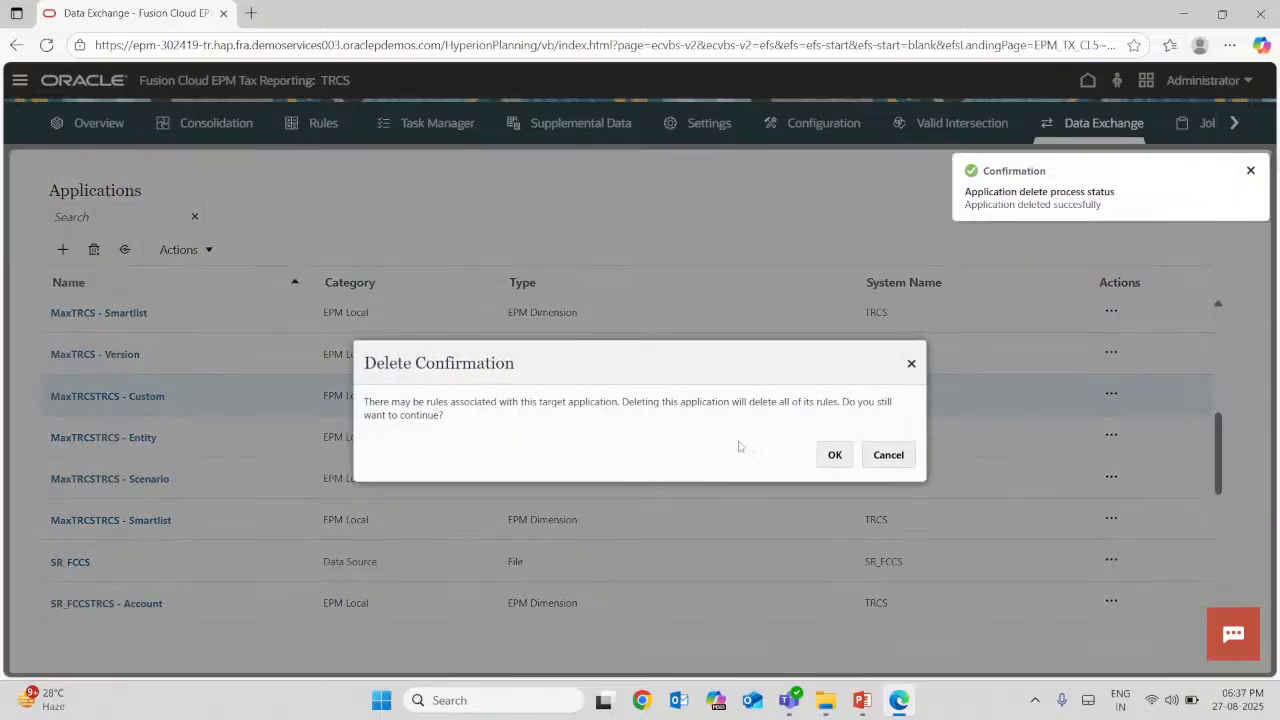
left_click(834, 455)
left_click(749, 448)
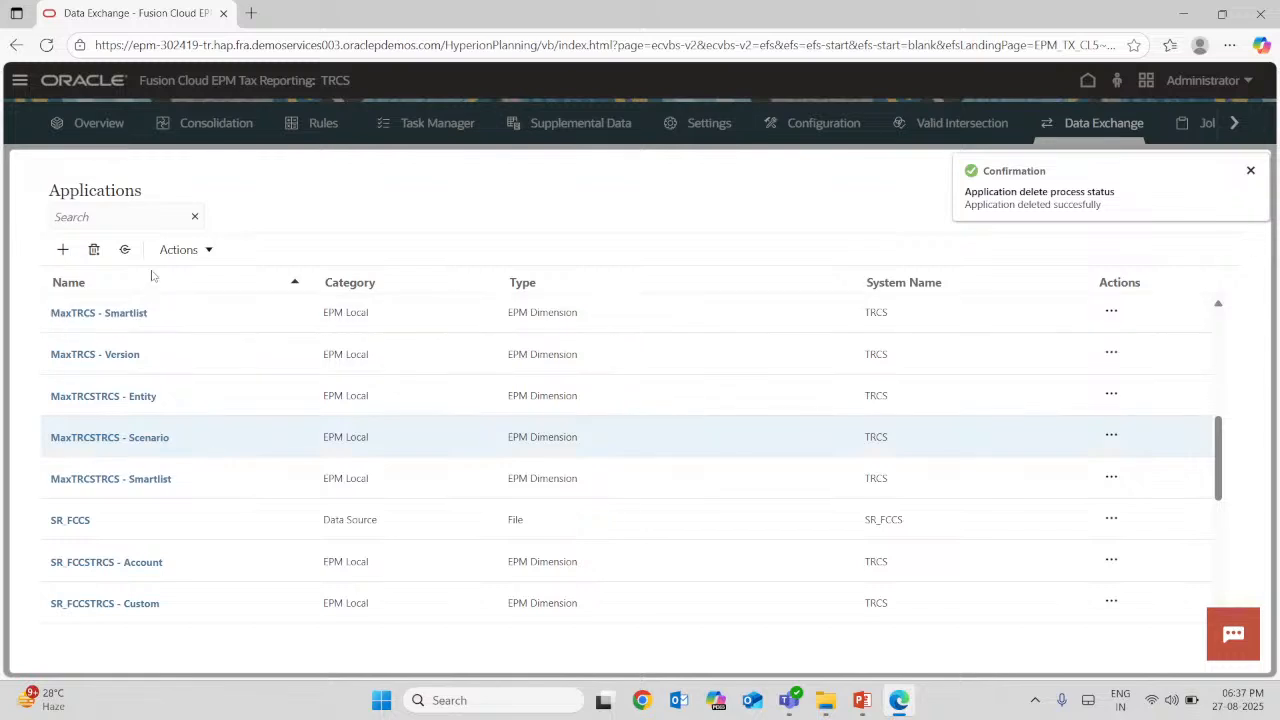
Delete the duplicate dimension applications MaxTRCSTRCS - Scenario and MaxTRCSTRCS - Entity
left_click(93, 249)
left_click(834, 456)
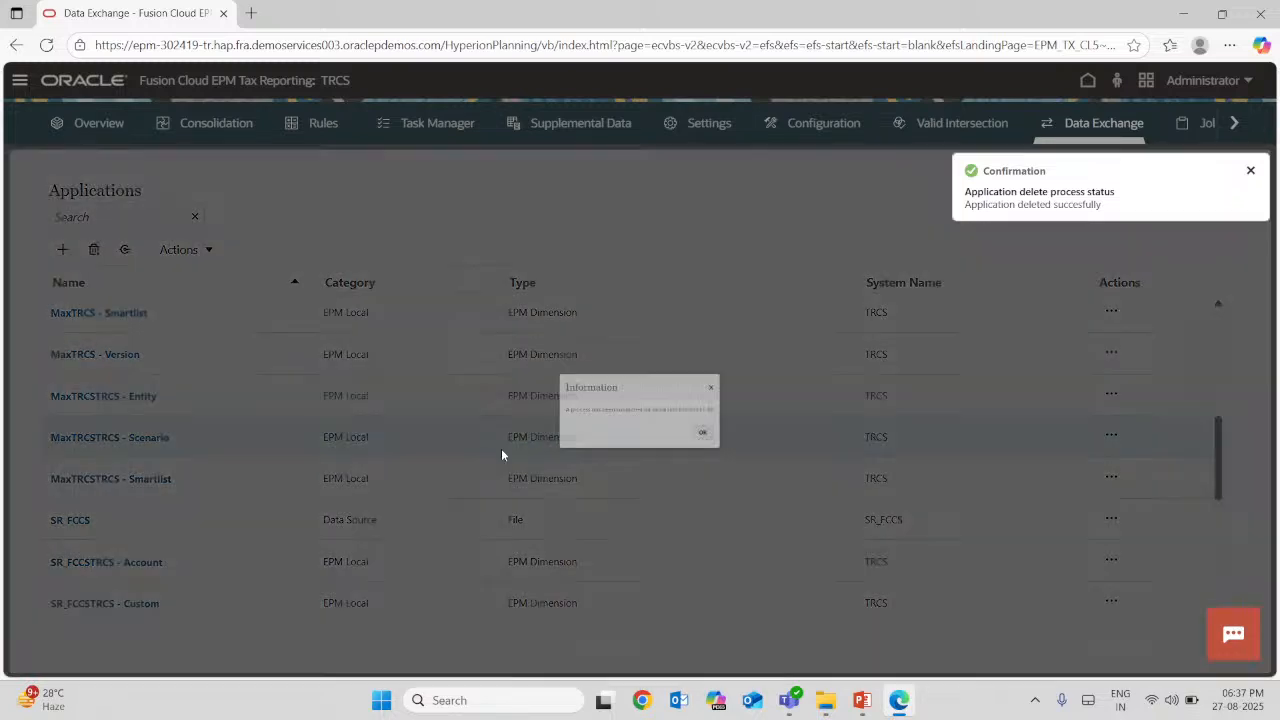
left_click(746, 452)
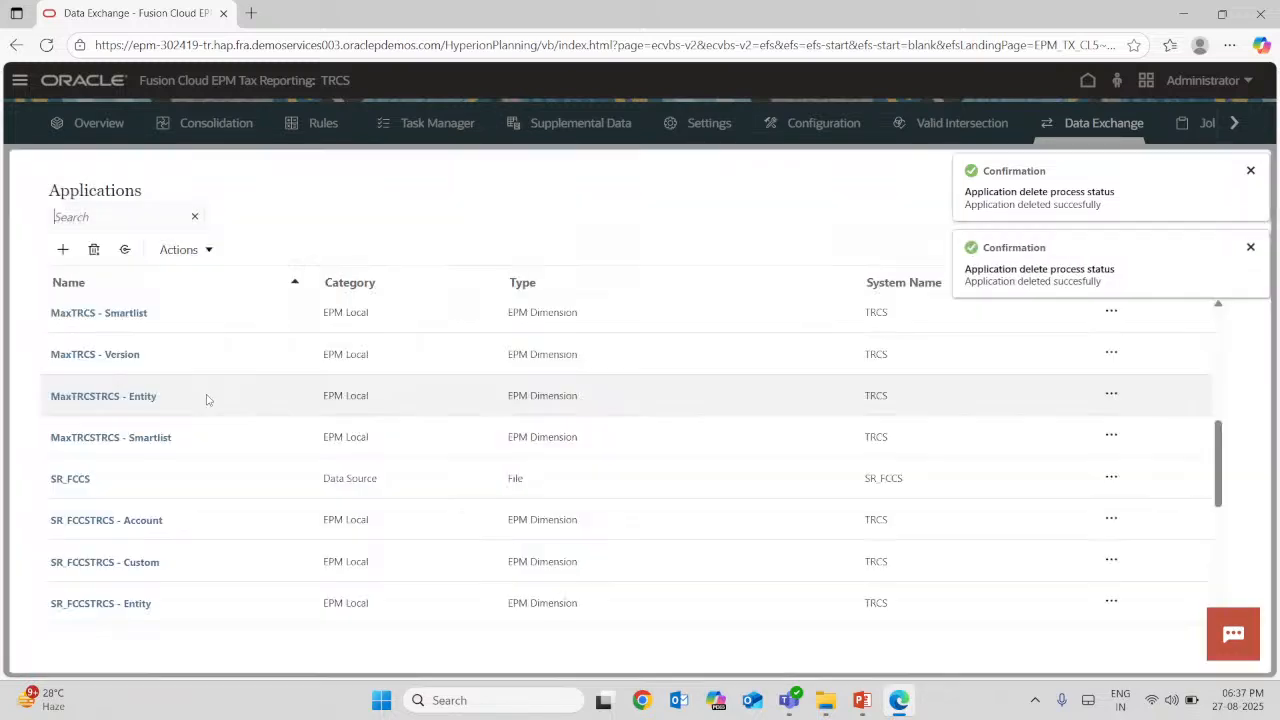
left_click(93, 249)
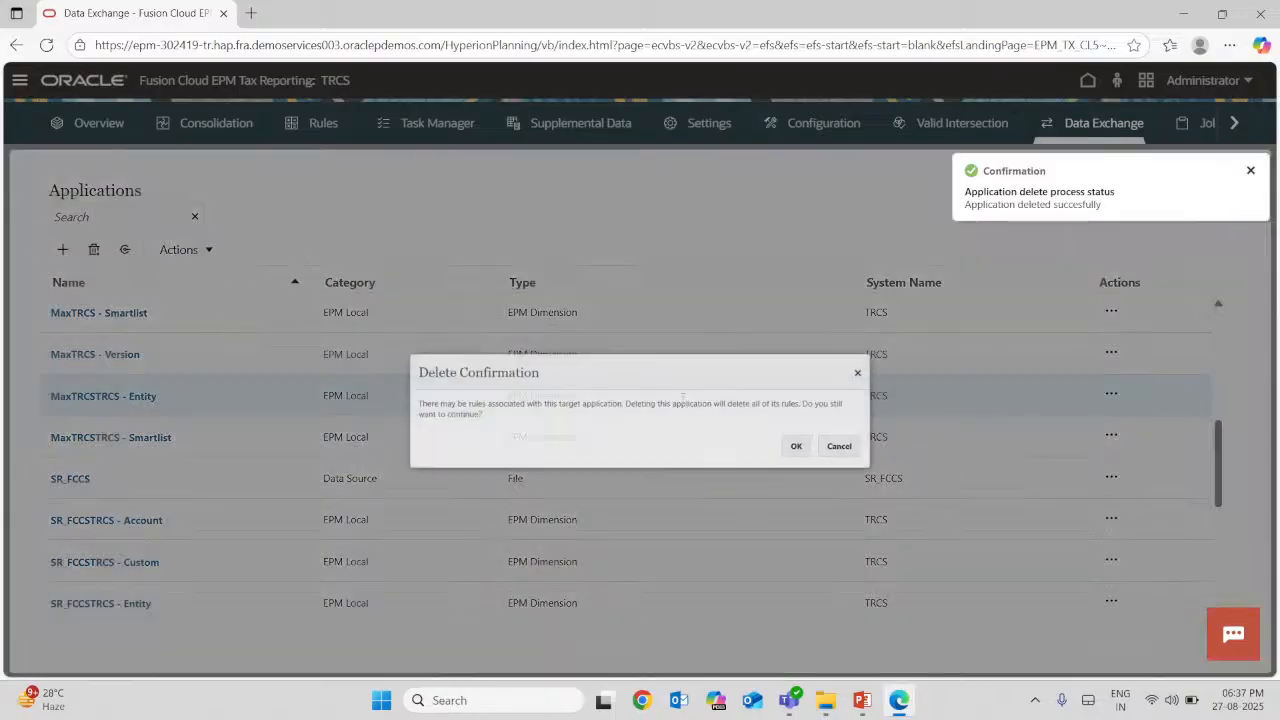
left_click(835, 456)
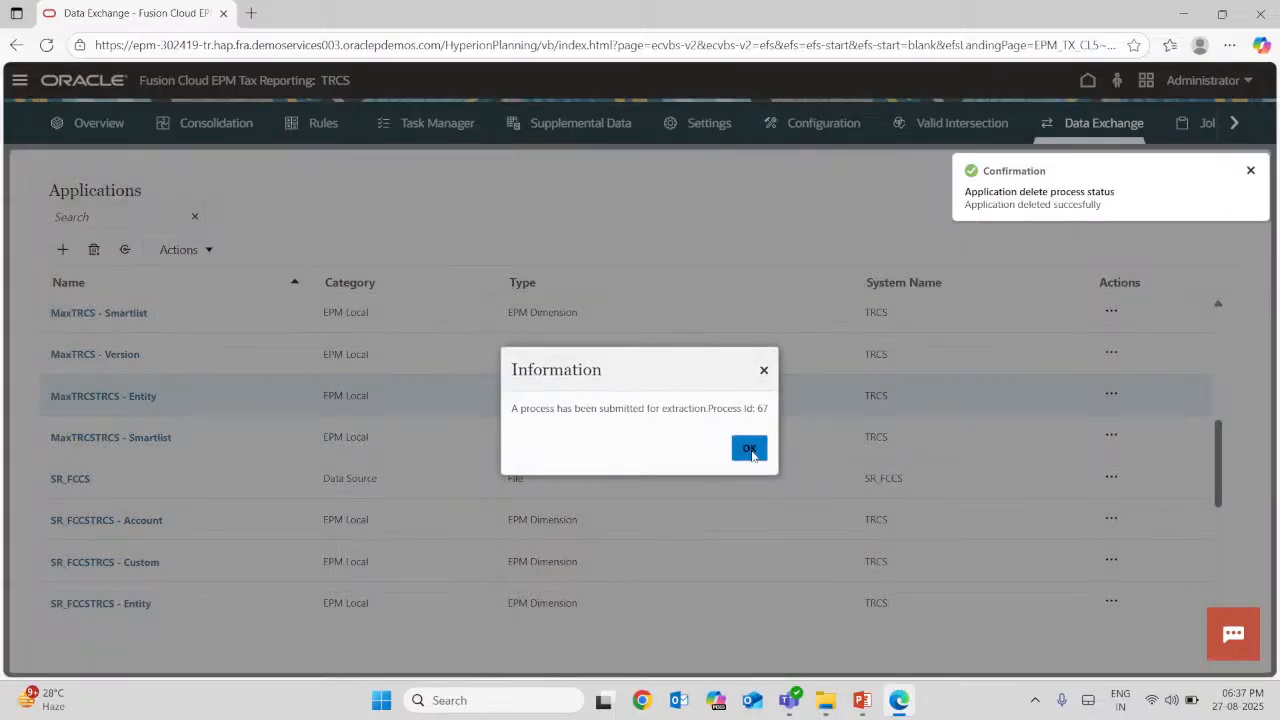
left_click(749, 451)
Delete the duplicate dimension application MaxTRCSTRCS - Smartlist and dismiss the deletion notice
left_click(190, 400)
left_click(93, 249)
left_click(835, 455)
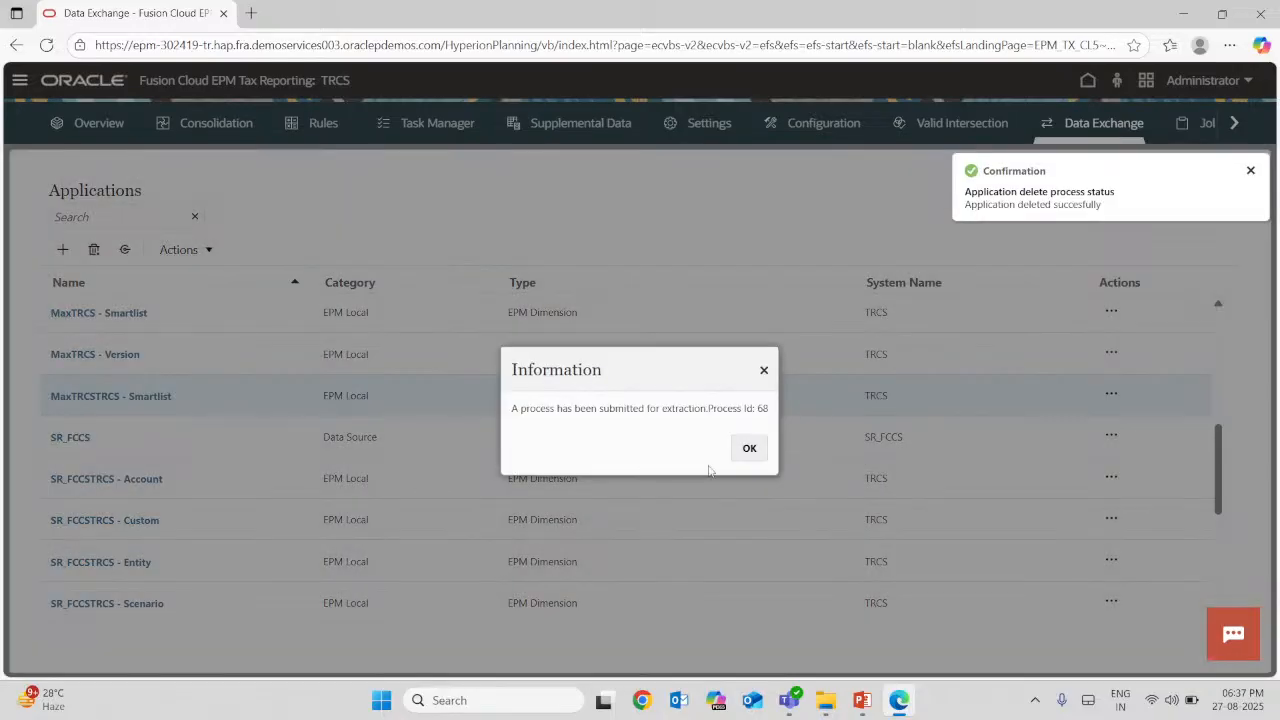
left_click(762, 456)
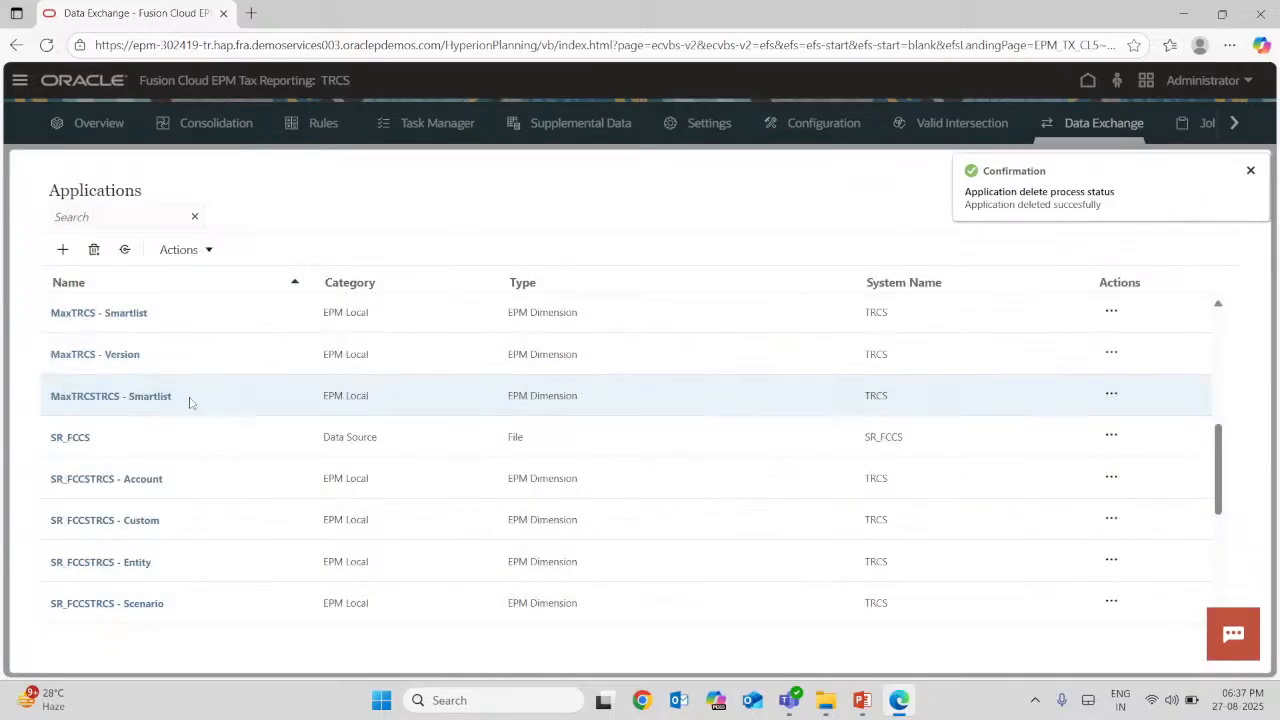
scroll(192, 403, "up", 1)
scroll(221, 446, "up", 3)
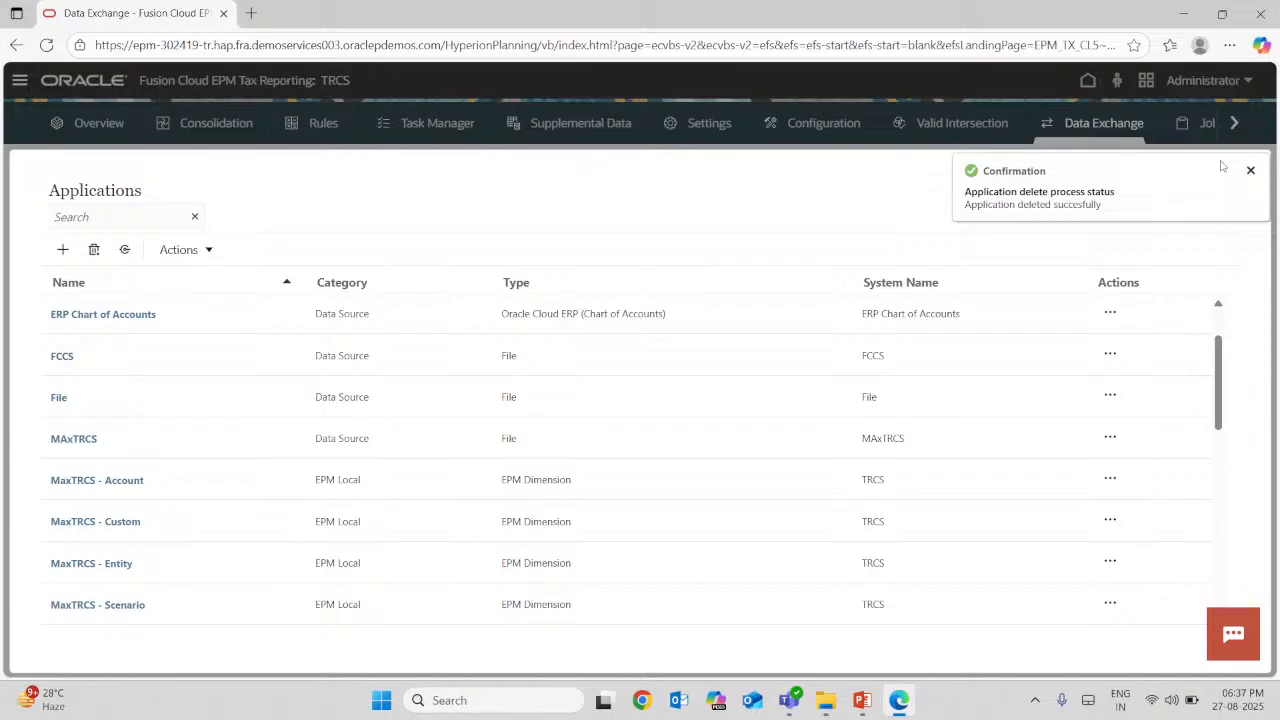
left_click(1250, 170)
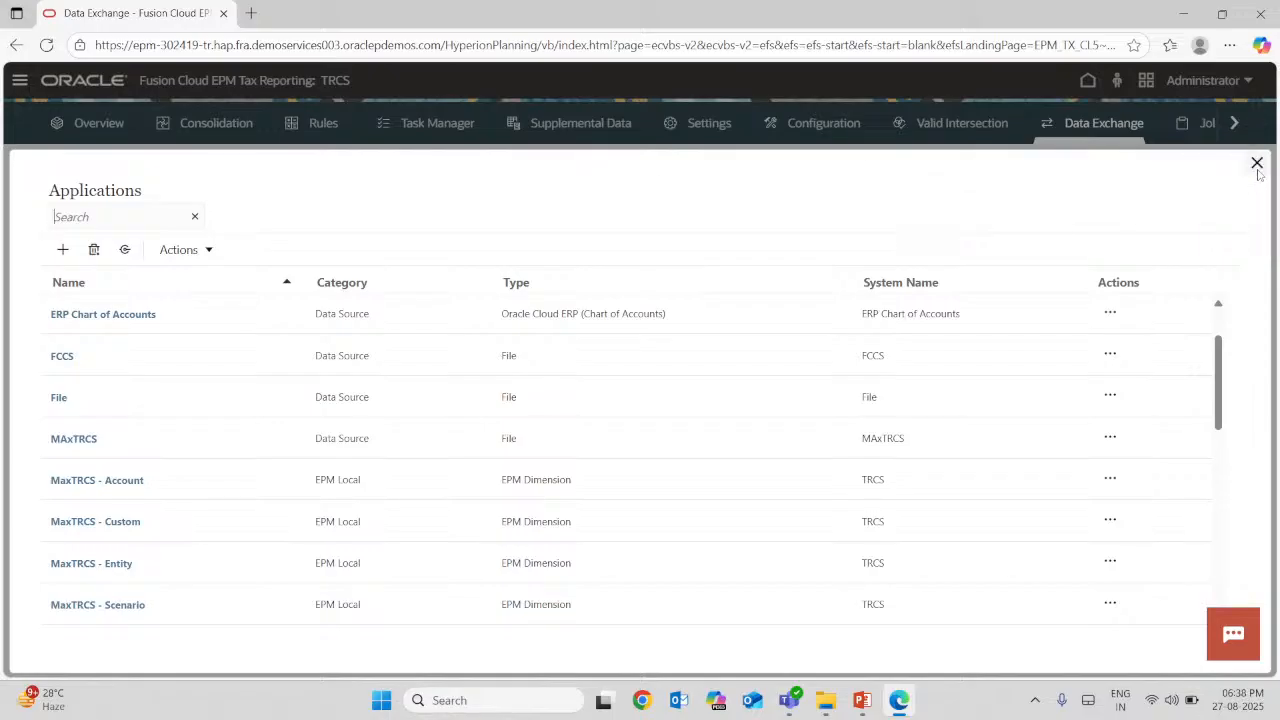
Close the Applications list and open the Import Format setup in a maximized Data Management window
left_click(1257, 164)
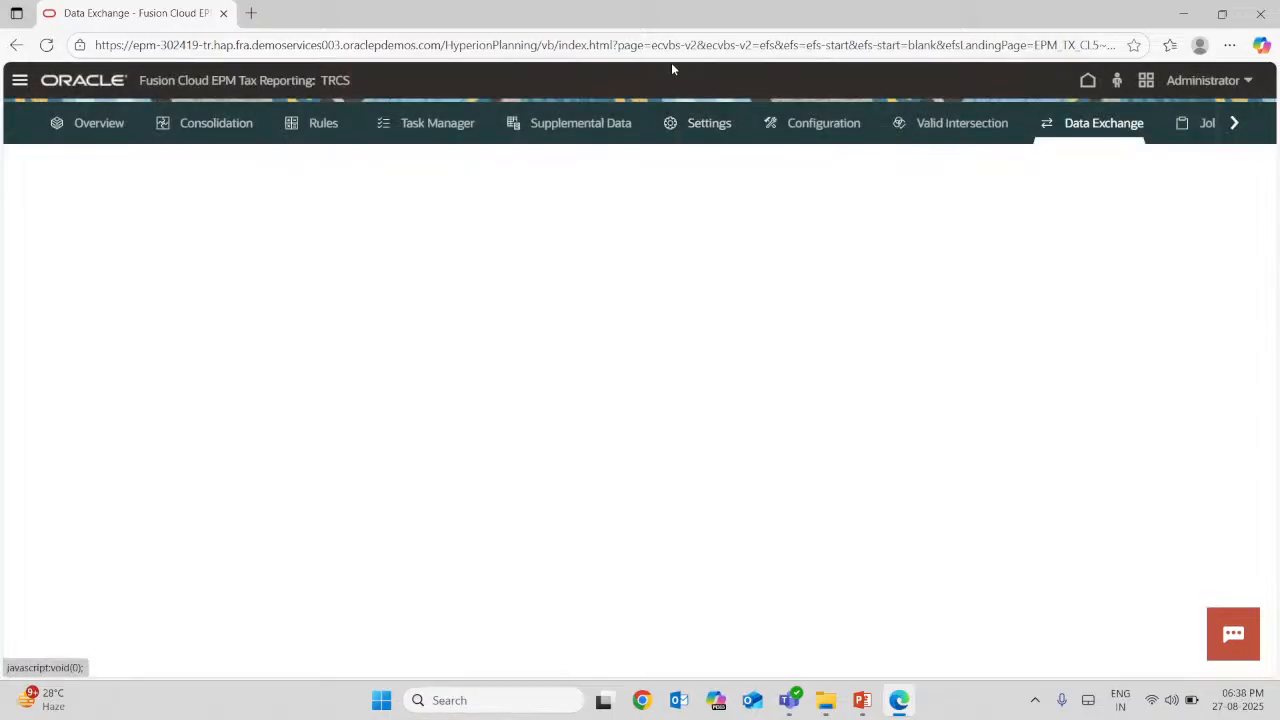
left_click(19, 80)
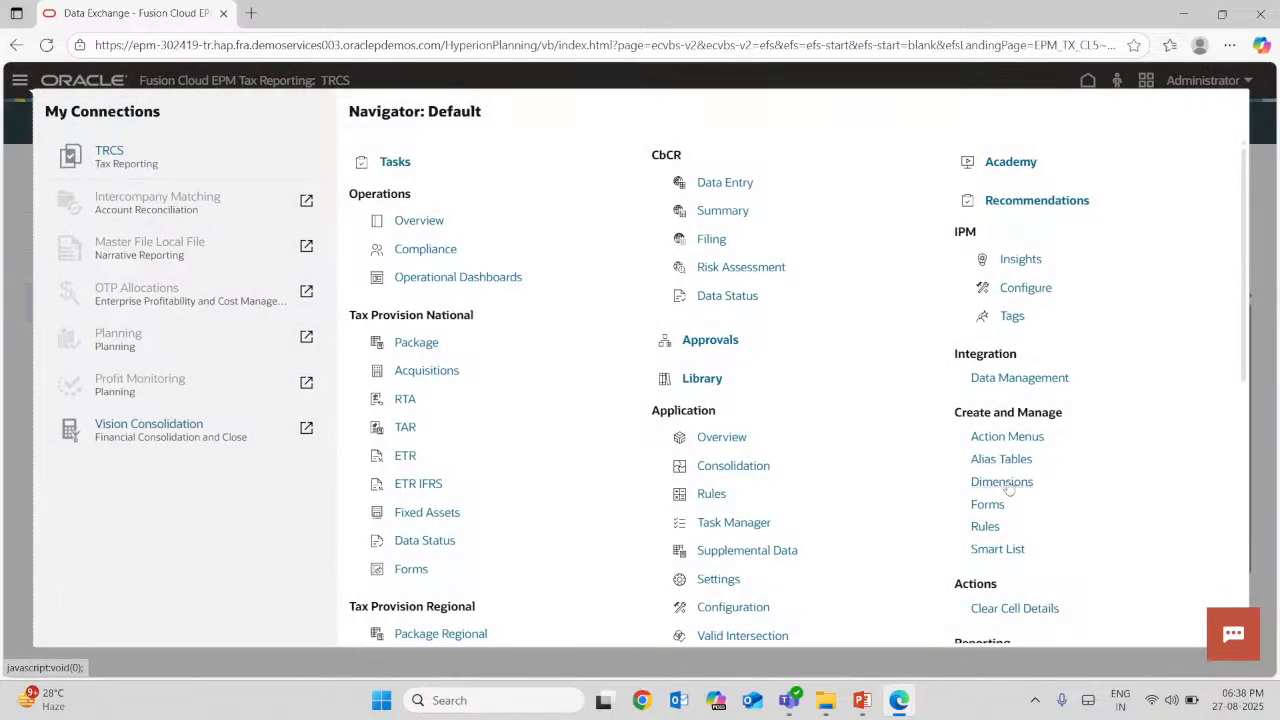
left_click(984, 378)
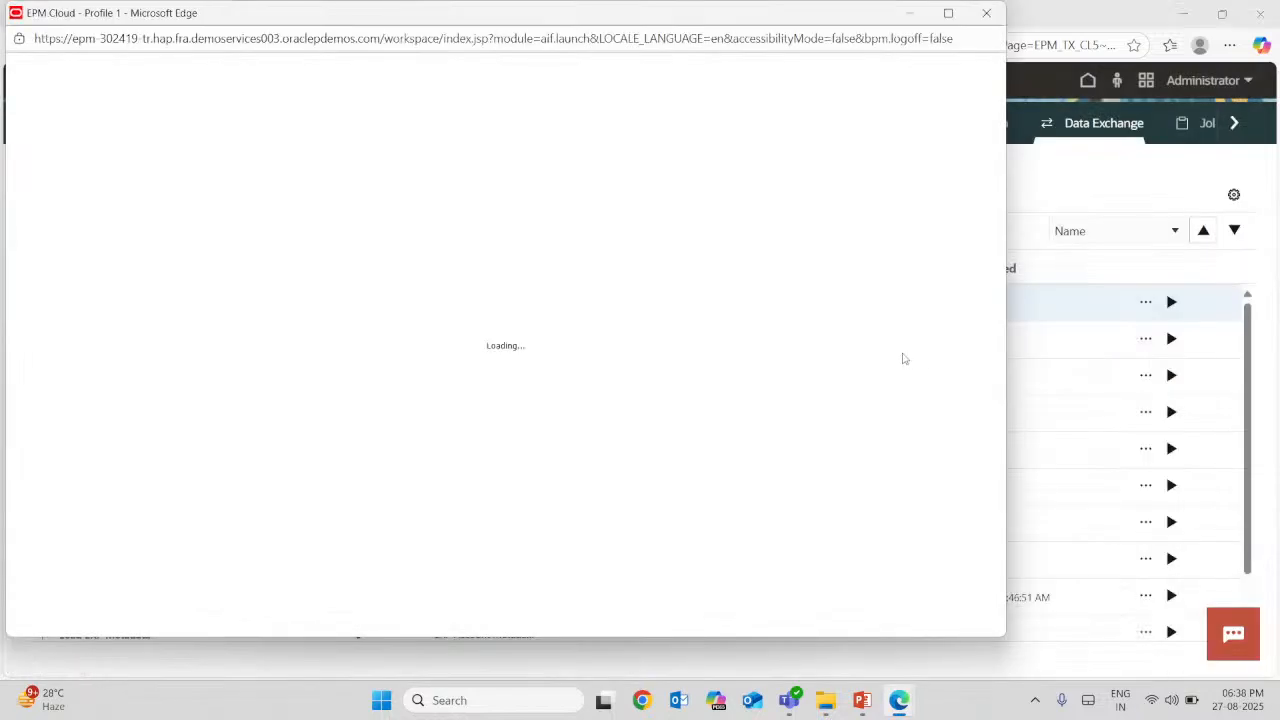
left_click(948, 13)
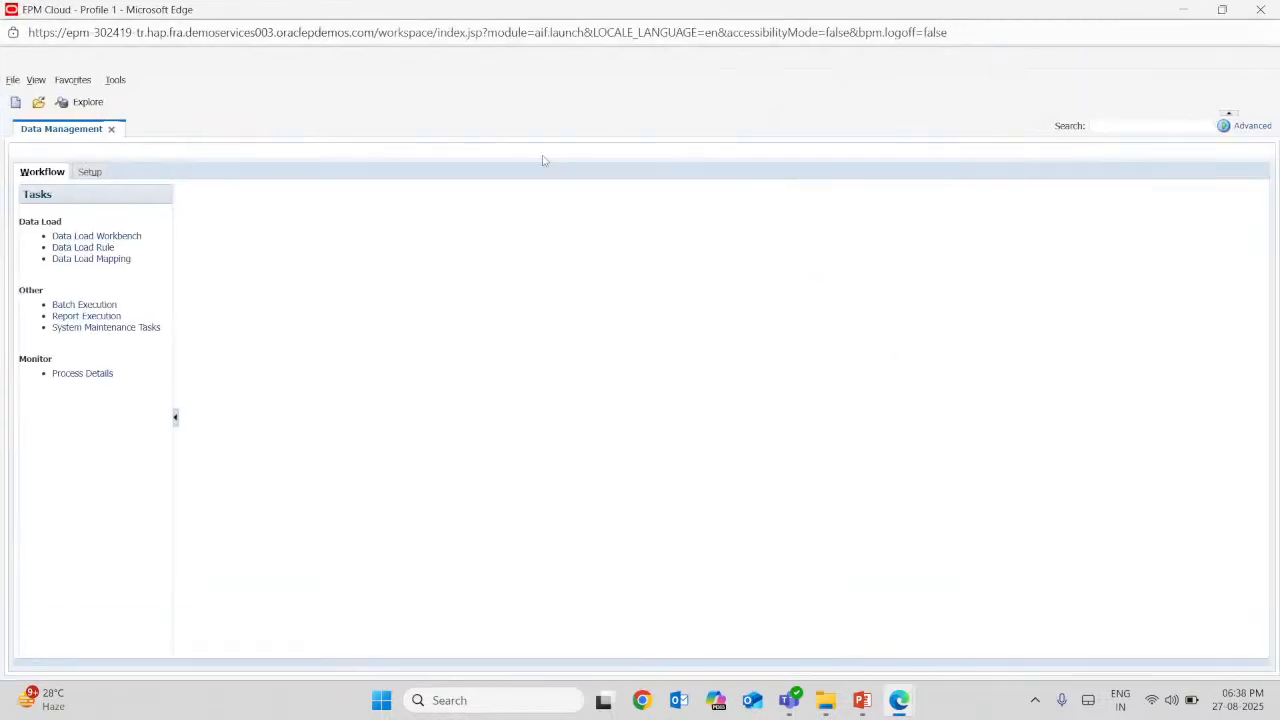
left_click(89, 172)
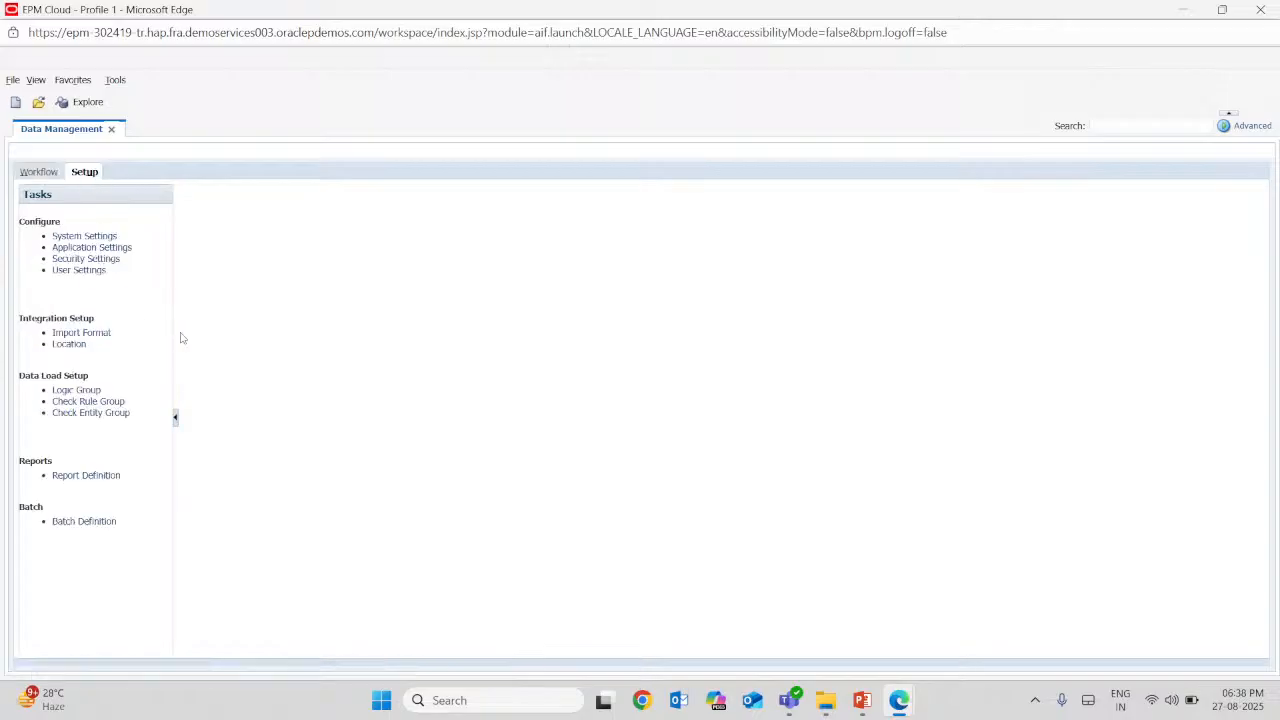
left_click(84, 343)
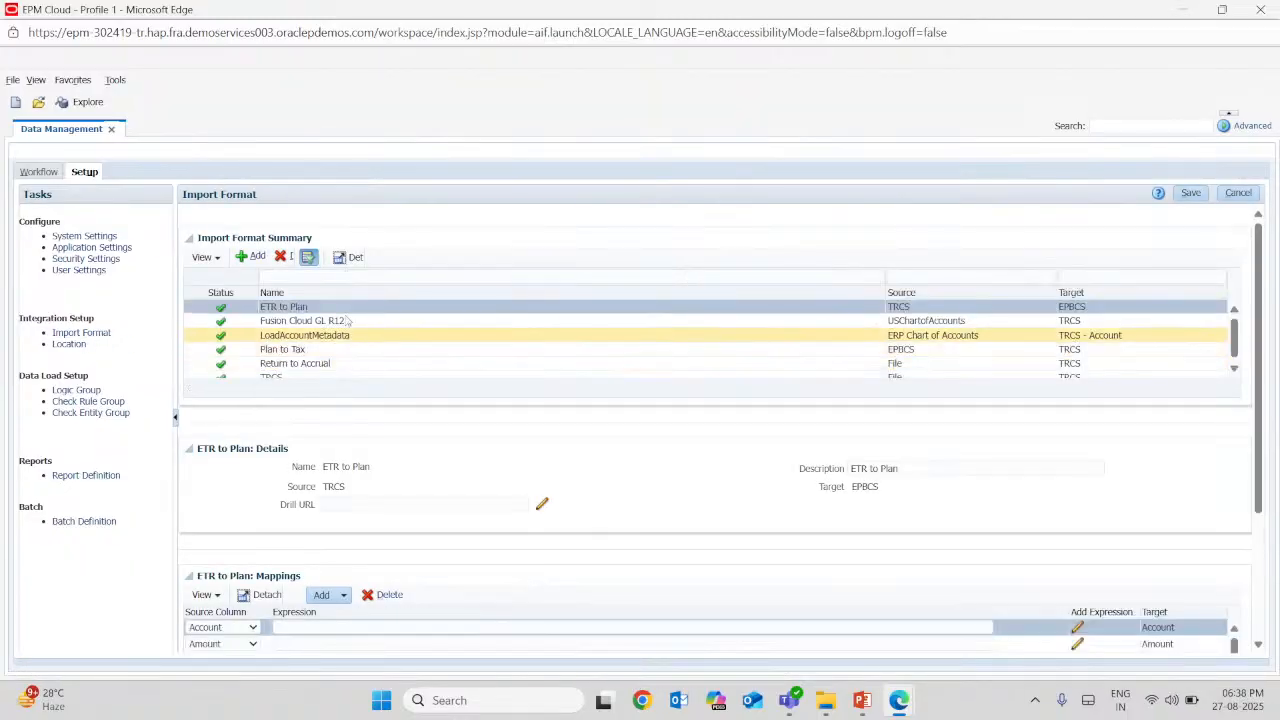
Add an import format named TRCS_Training and set its source to TRCS_Max
left_click(250, 257)
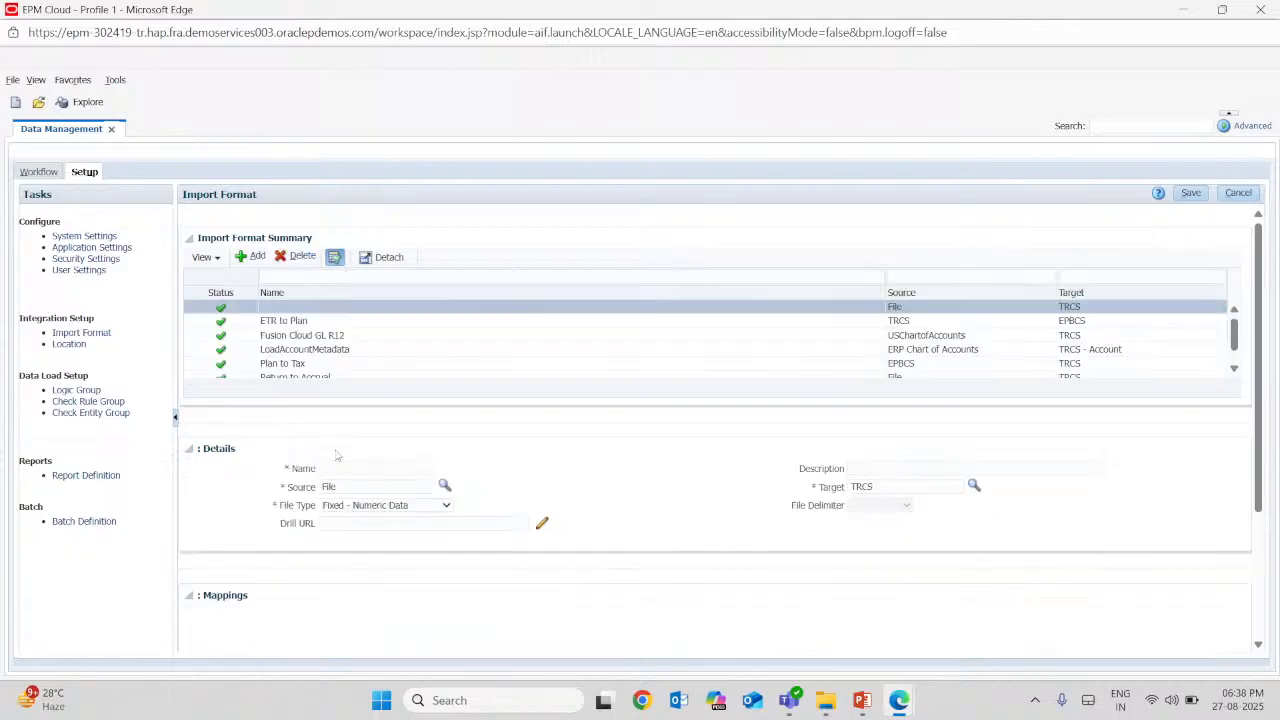
left_click(342, 467)
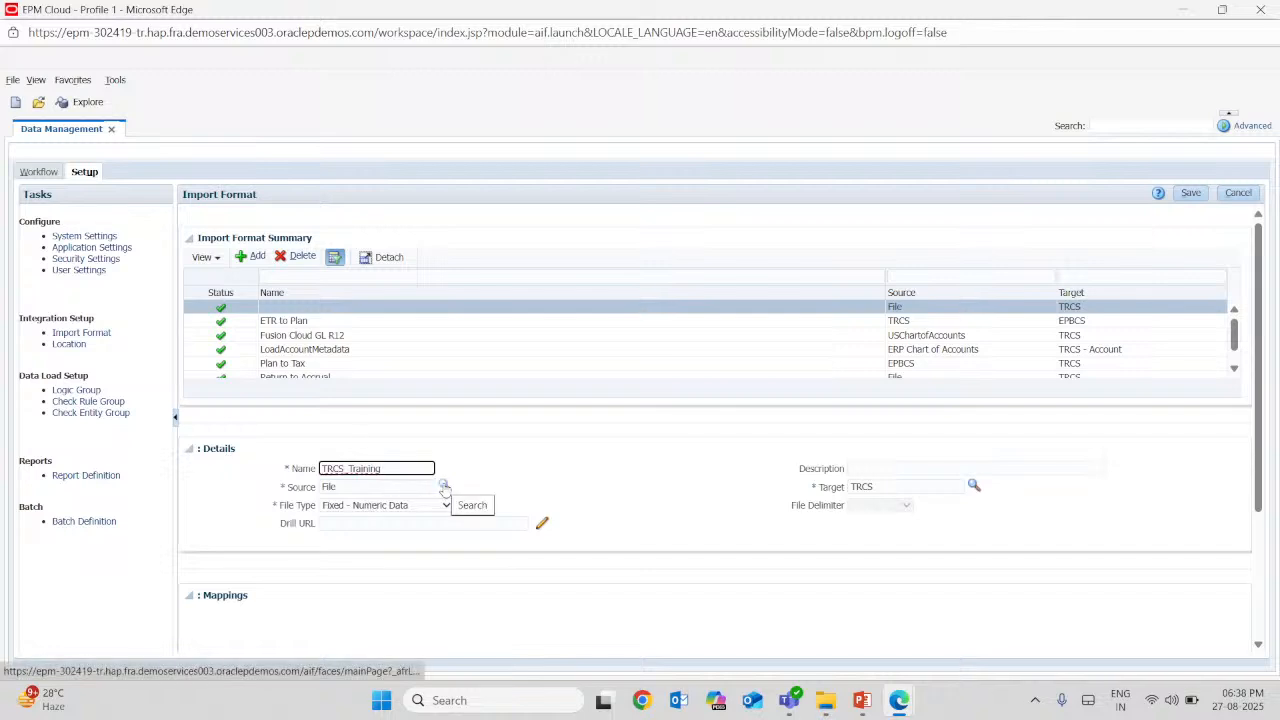
left_click(444, 485)
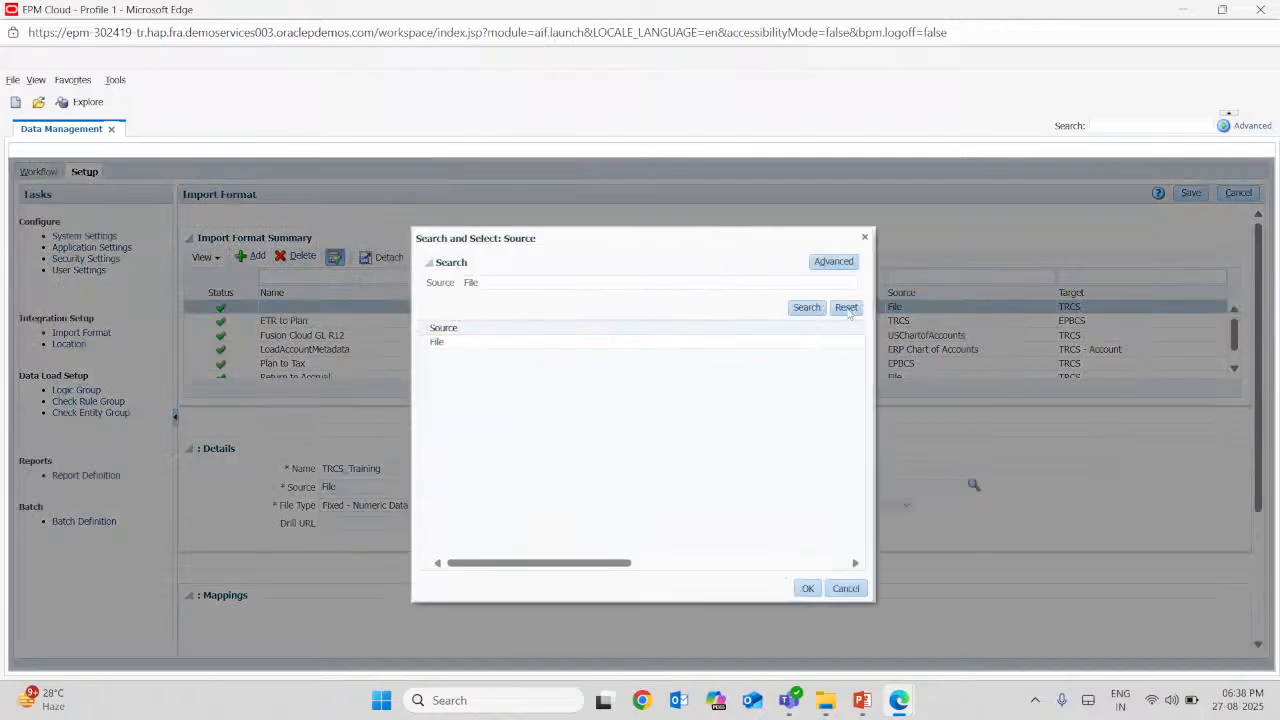
left_click(846, 308)
left_click(810, 308)
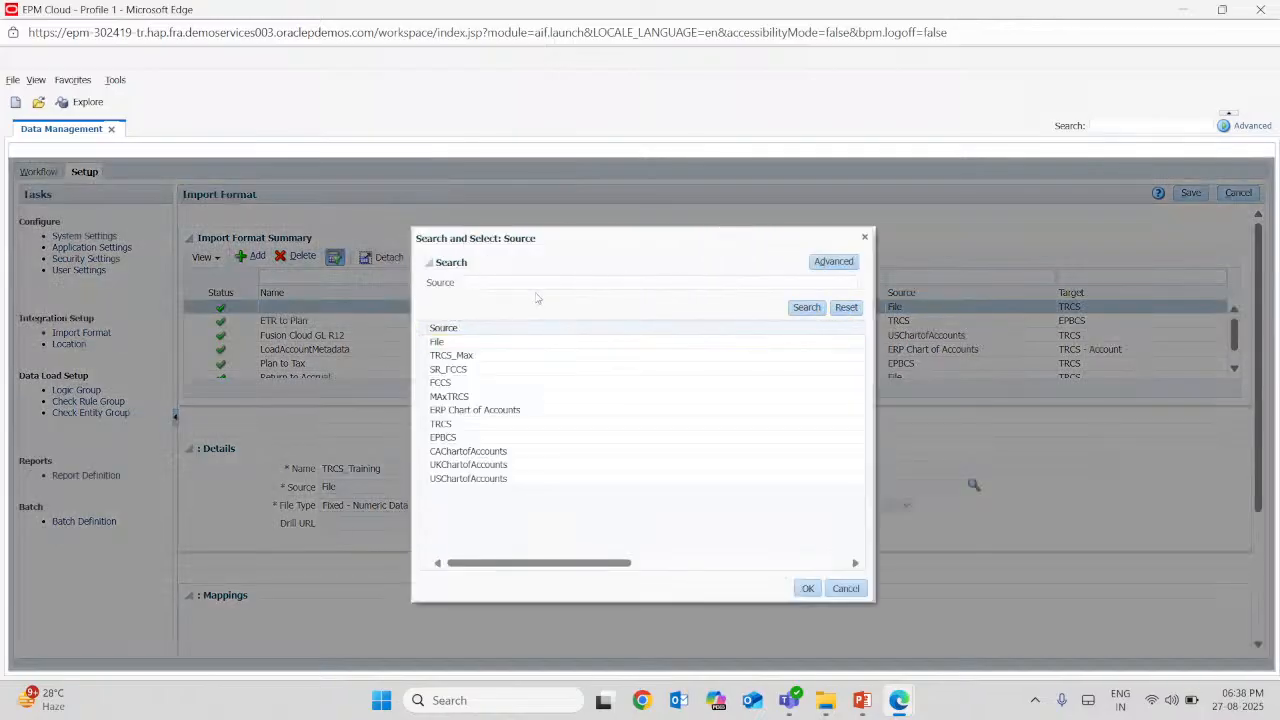
left_click(480, 356)
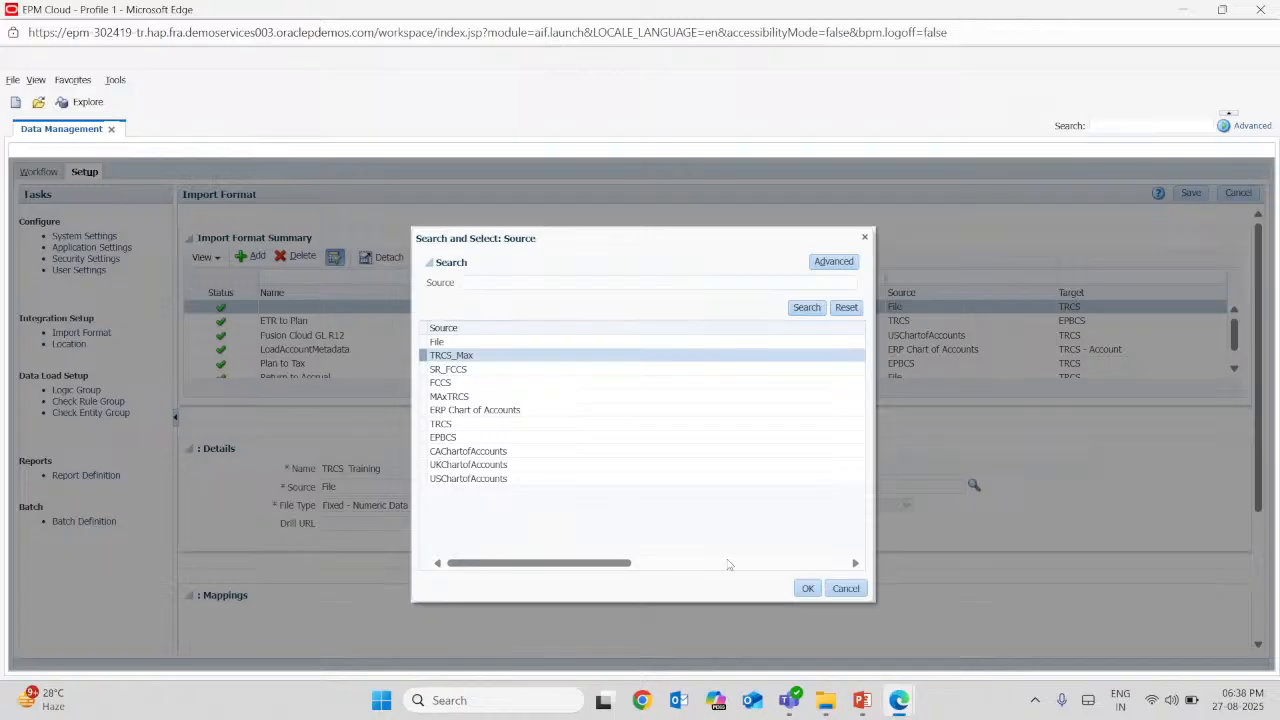
left_click(807, 588)
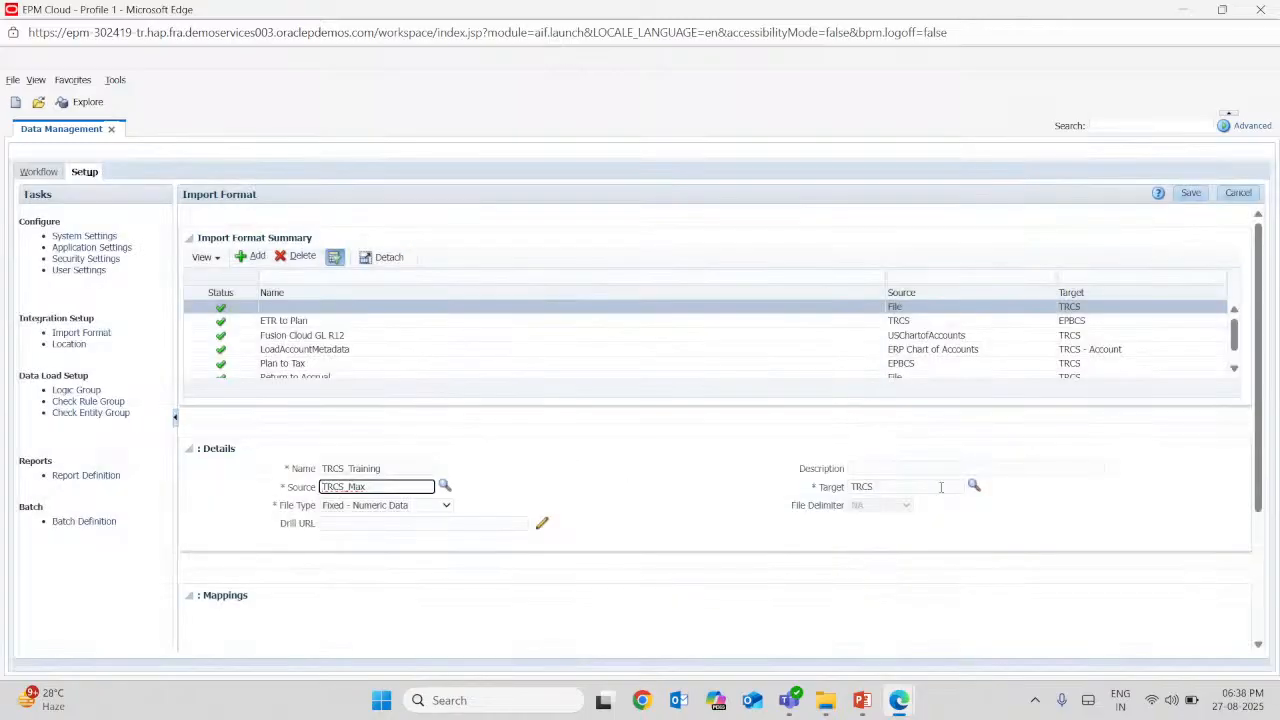
Set the TRCS_Training import format's target to MaxTRCS - Account
left_click(974, 486)
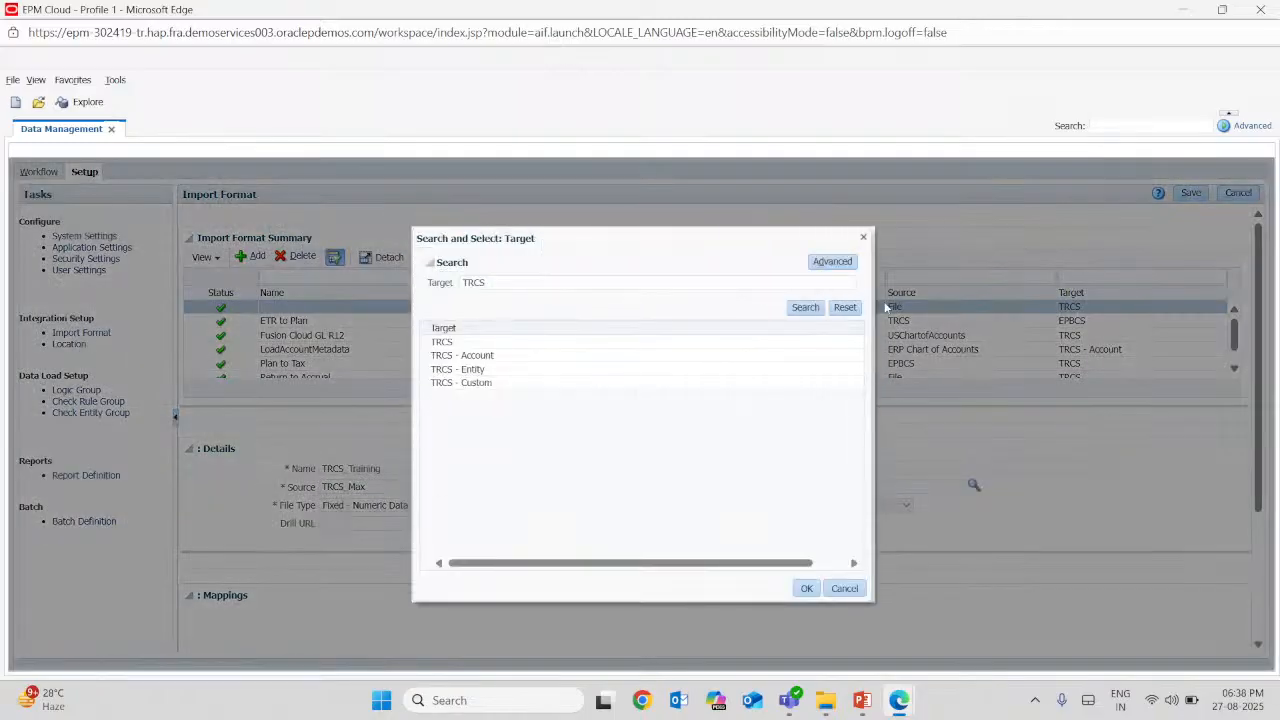
left_click(846, 308)
left_click(695, 384)
left_click(497, 452)
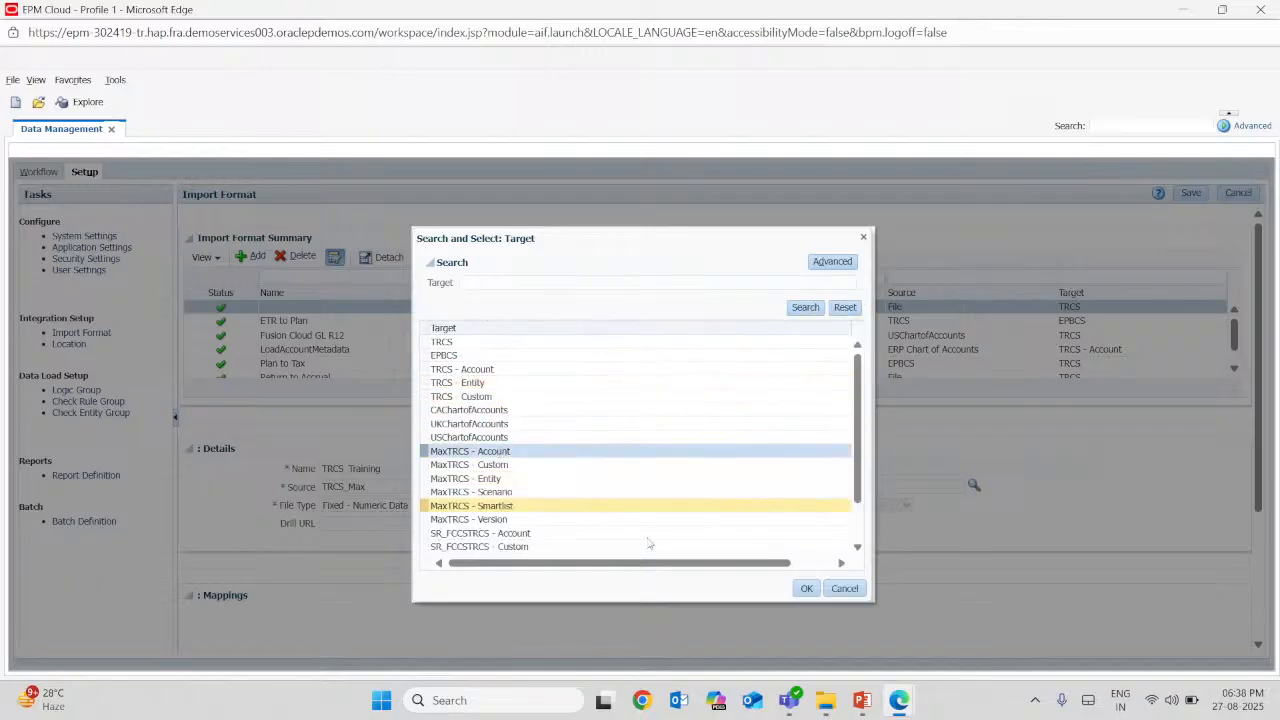
left_click(807, 589)
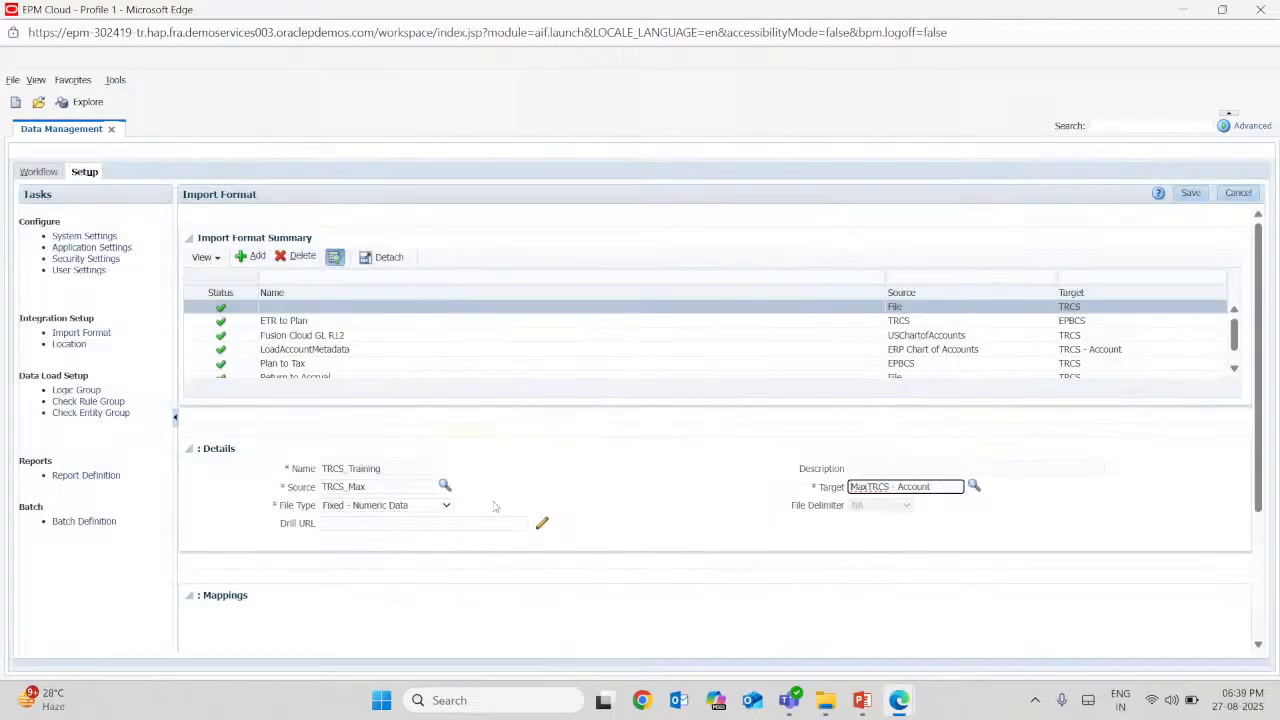
Set the import format's file type to Delimited - All Data Type and save it
left_click(383, 507)
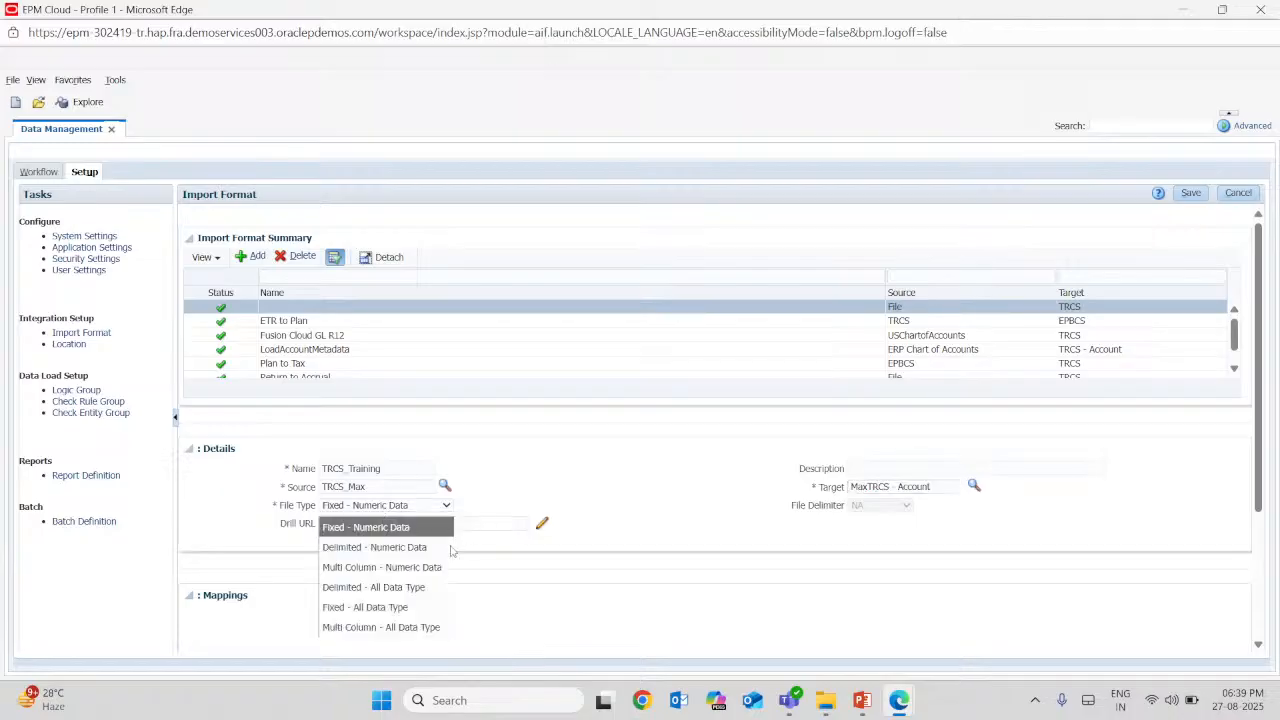
left_click(402, 589)
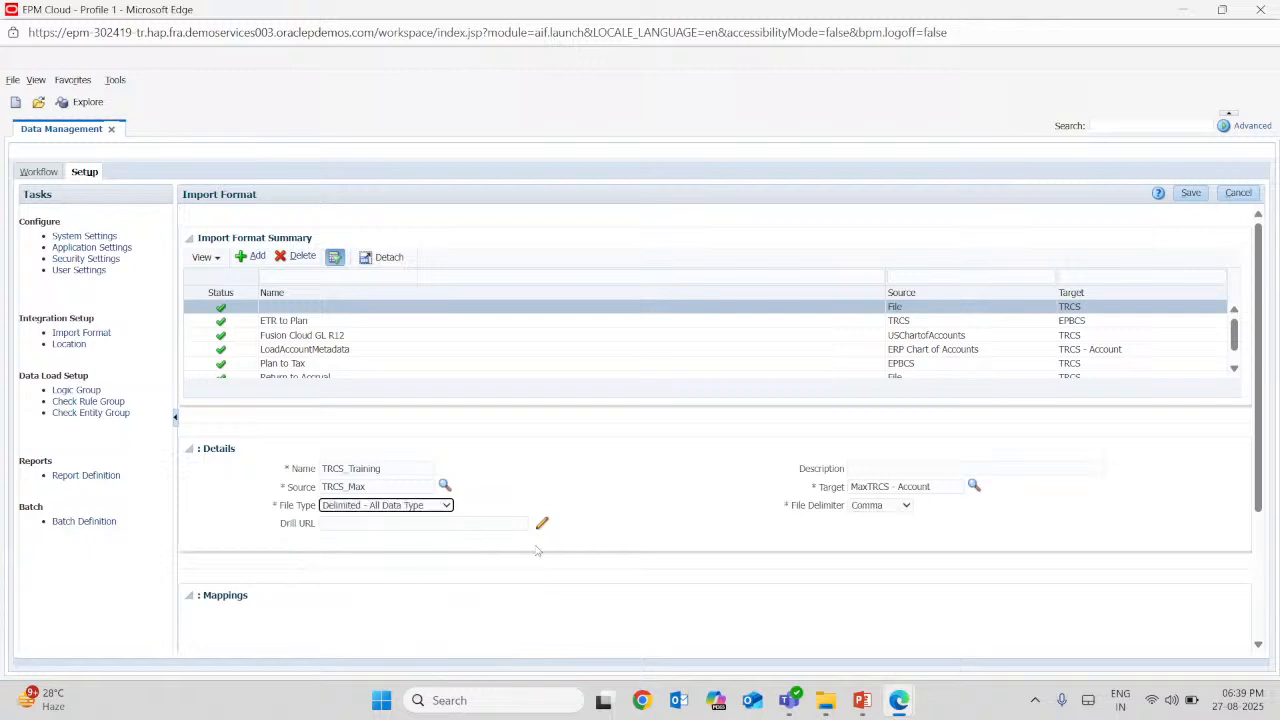
left_click(1190, 193)
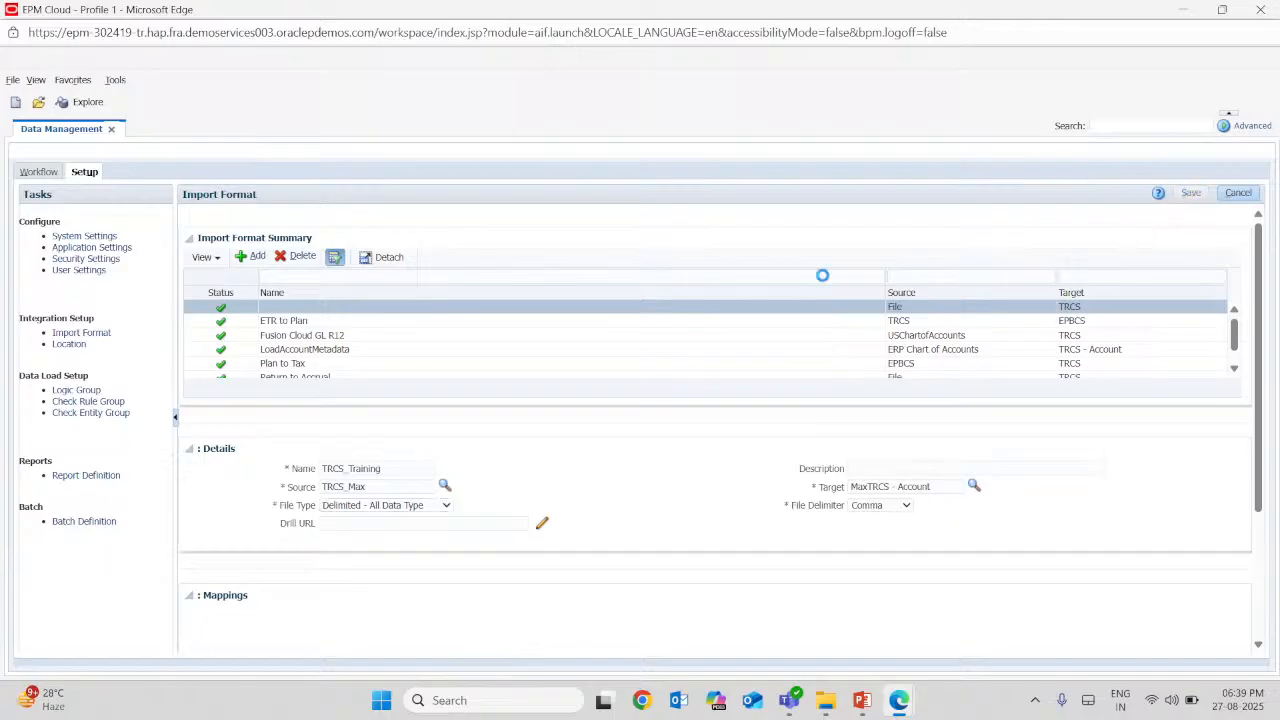
Check the source column fields for each target in the TRCS_Training mappings
scroll(338, 442, "down", 3)
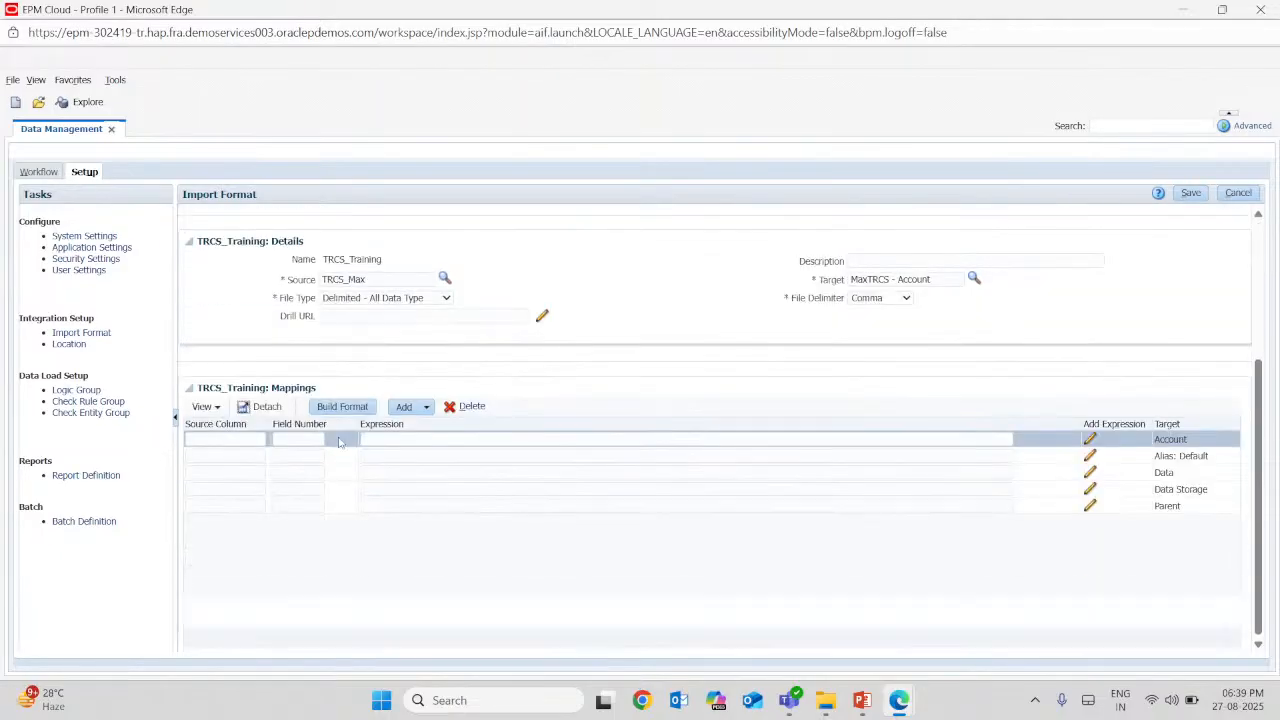
left_click(226, 456)
left_click(226, 473)
left_click(229, 489)
left_click(229, 506)
left_click(235, 456)
left_click(237, 440)
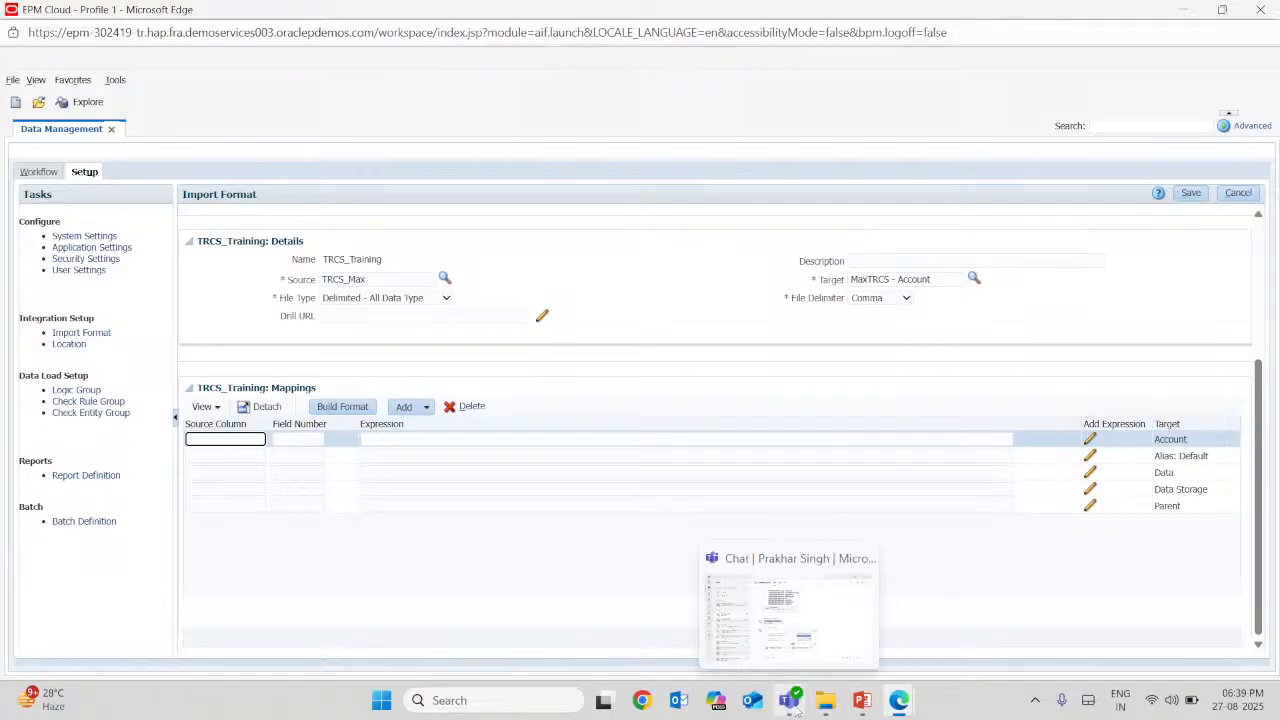
Switch to the Data Exchange window and open the MaxTRCS - Account application details from the Applications list
left_click(817, 618)
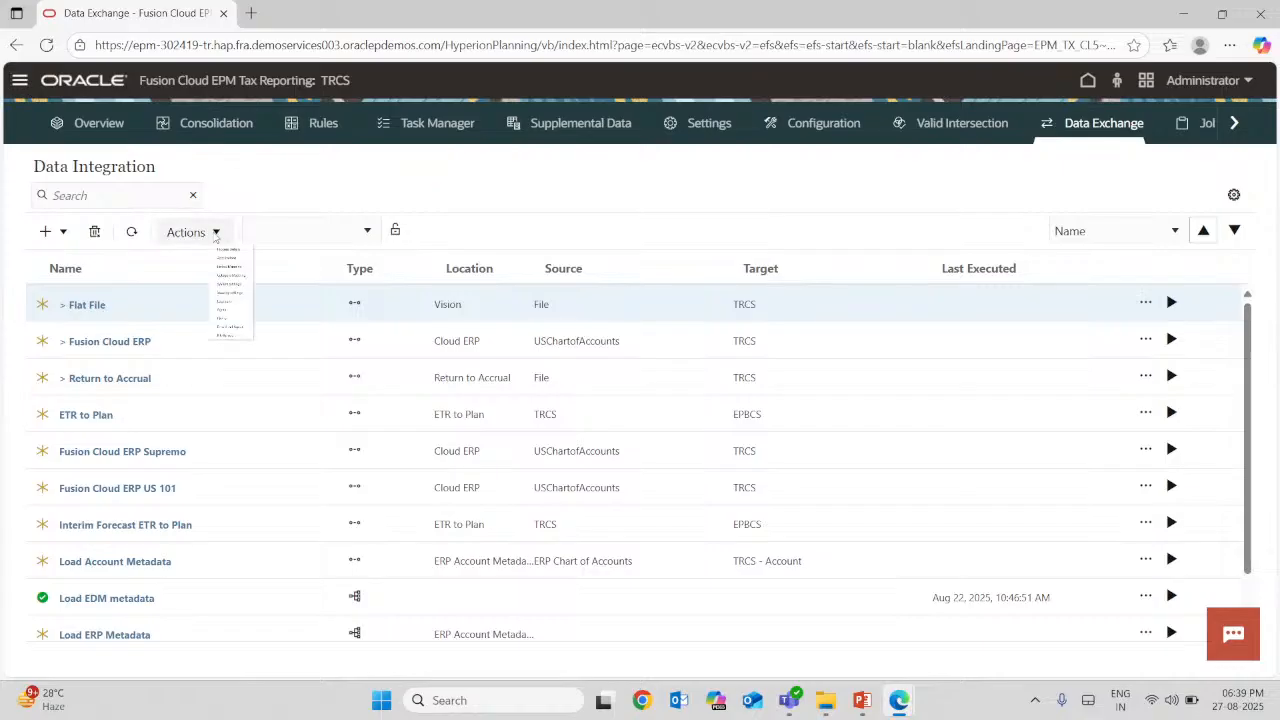
left_click(215, 237)
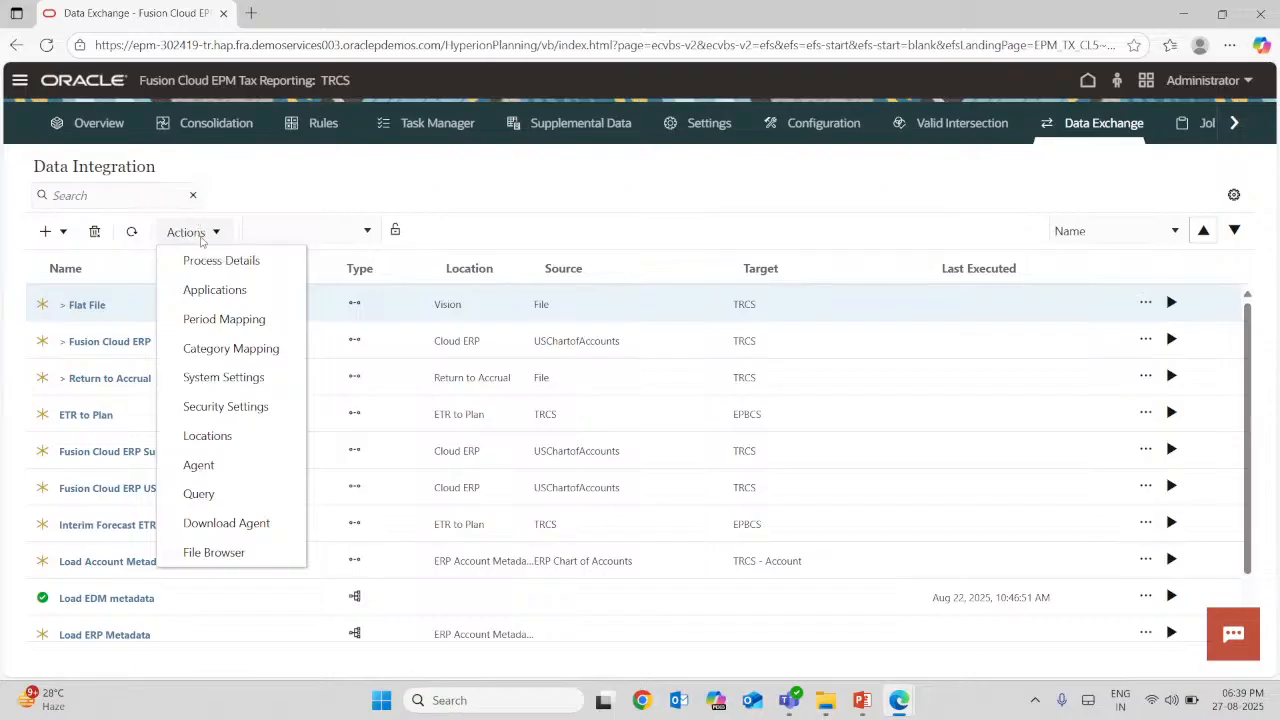
left_click(216, 294)
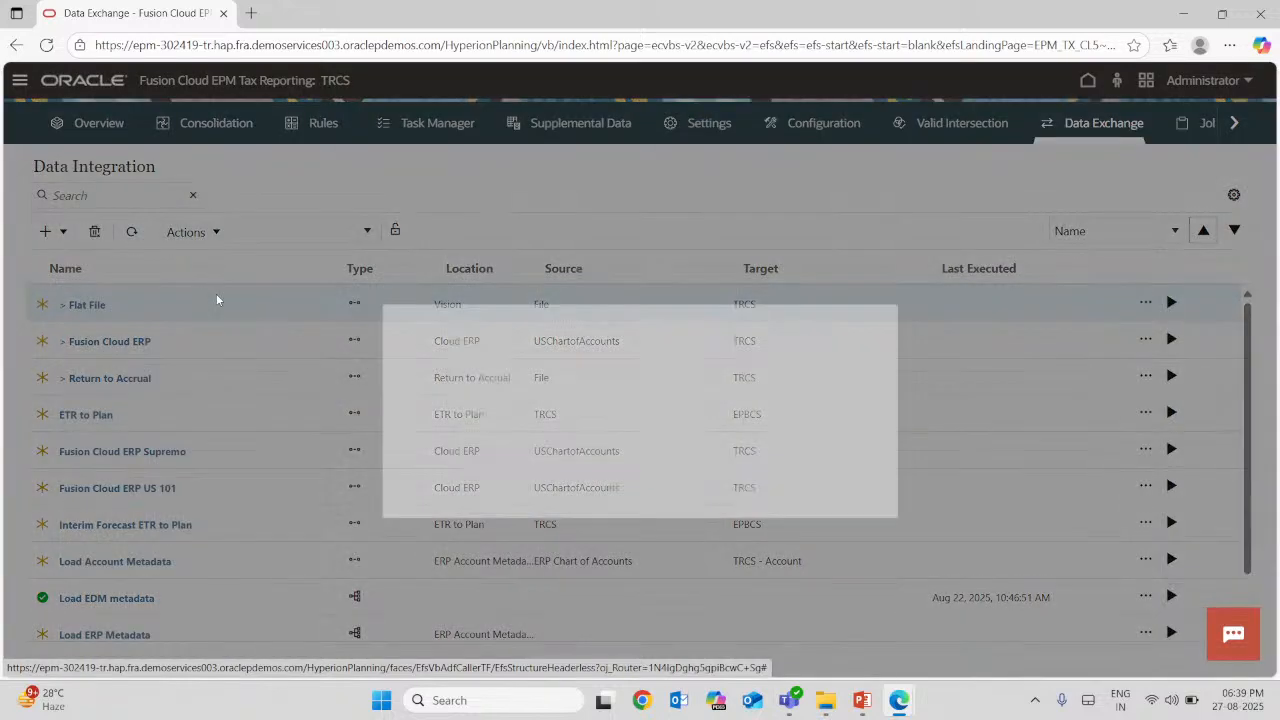
scroll(136, 484, "down", 1)
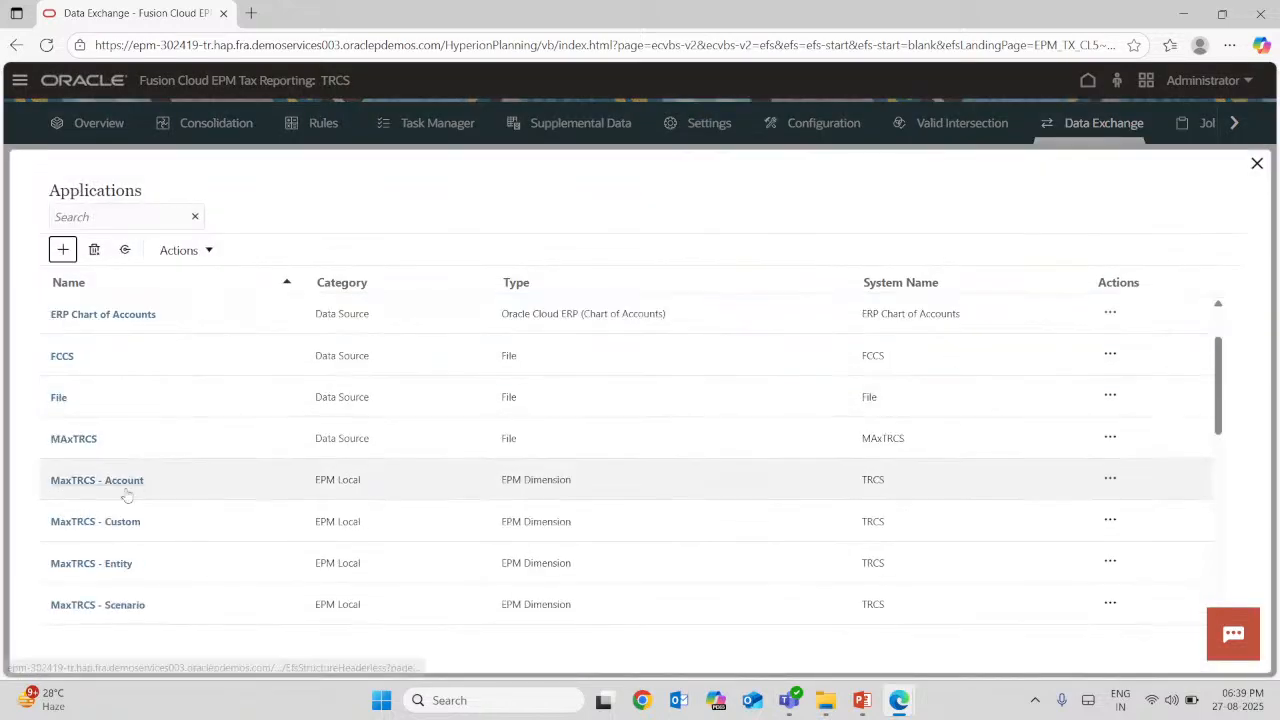
left_click(95, 482)
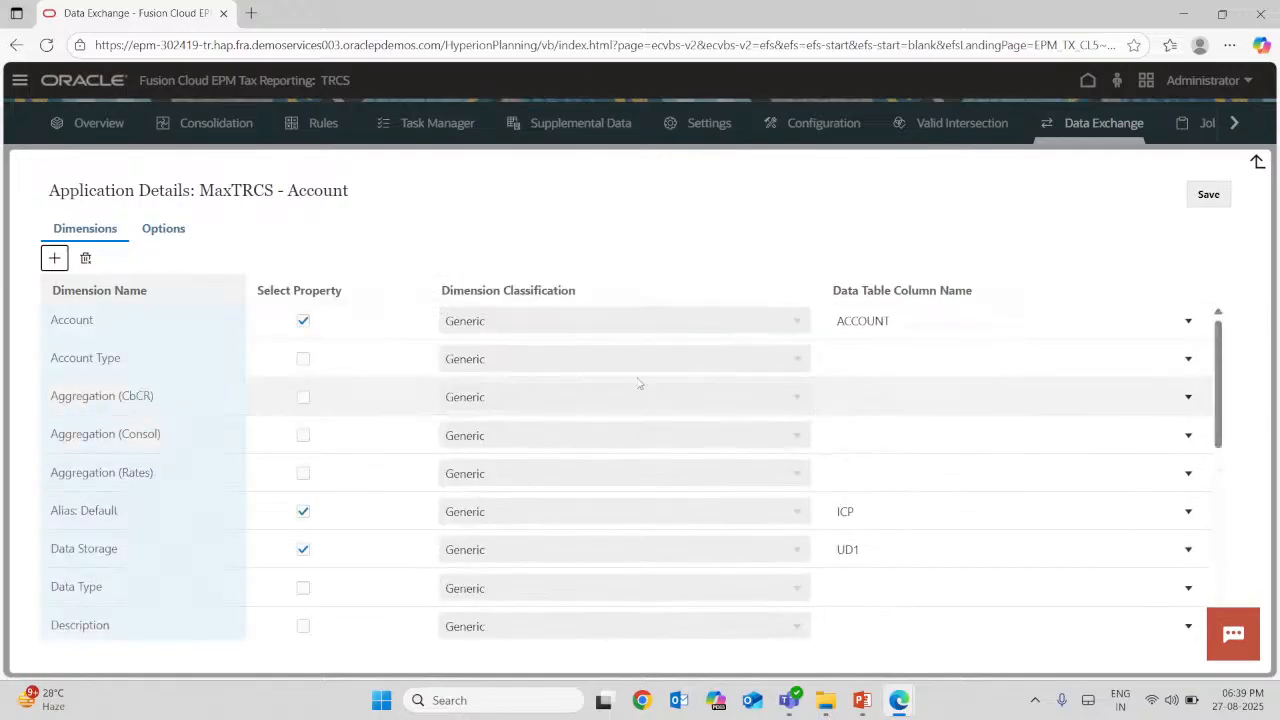
Review which MaxTRCS - Account properties are selected, their data table columns, and the column choices for Data Storage
scroll(351, 411, "down", 4)
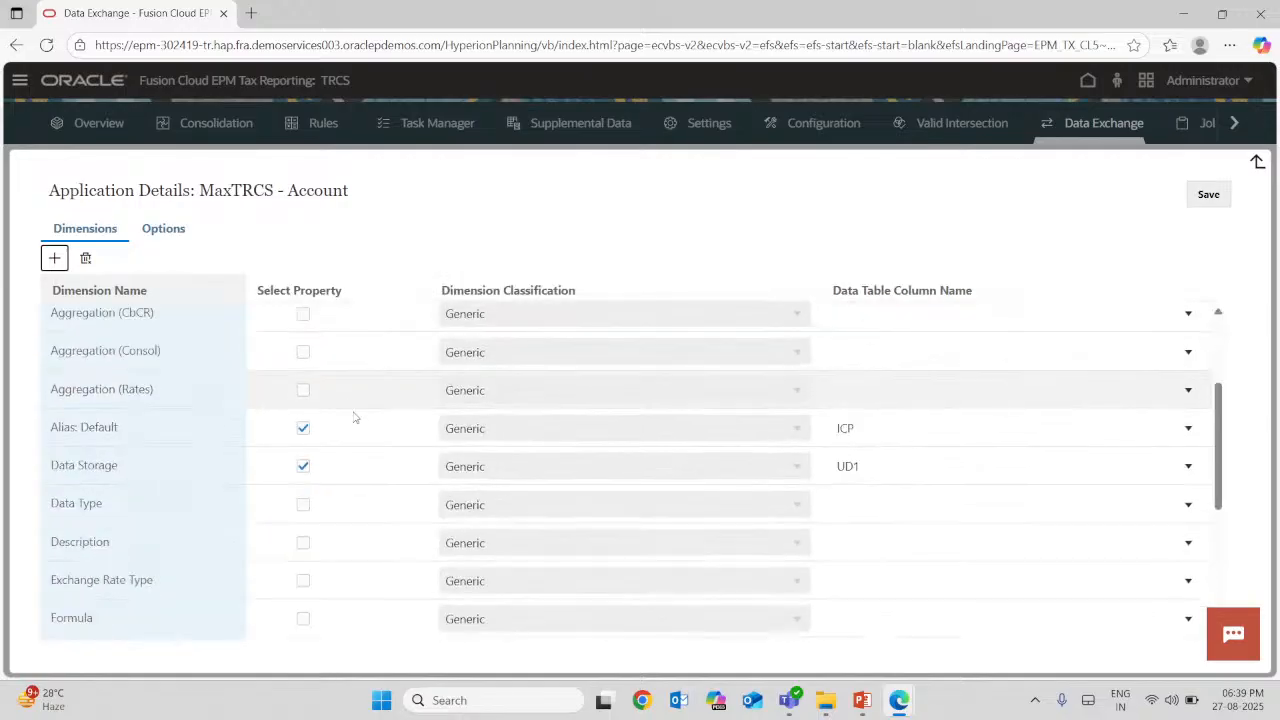
scroll(364, 421, "down", 2)
scroll(367, 420, "up", 1)
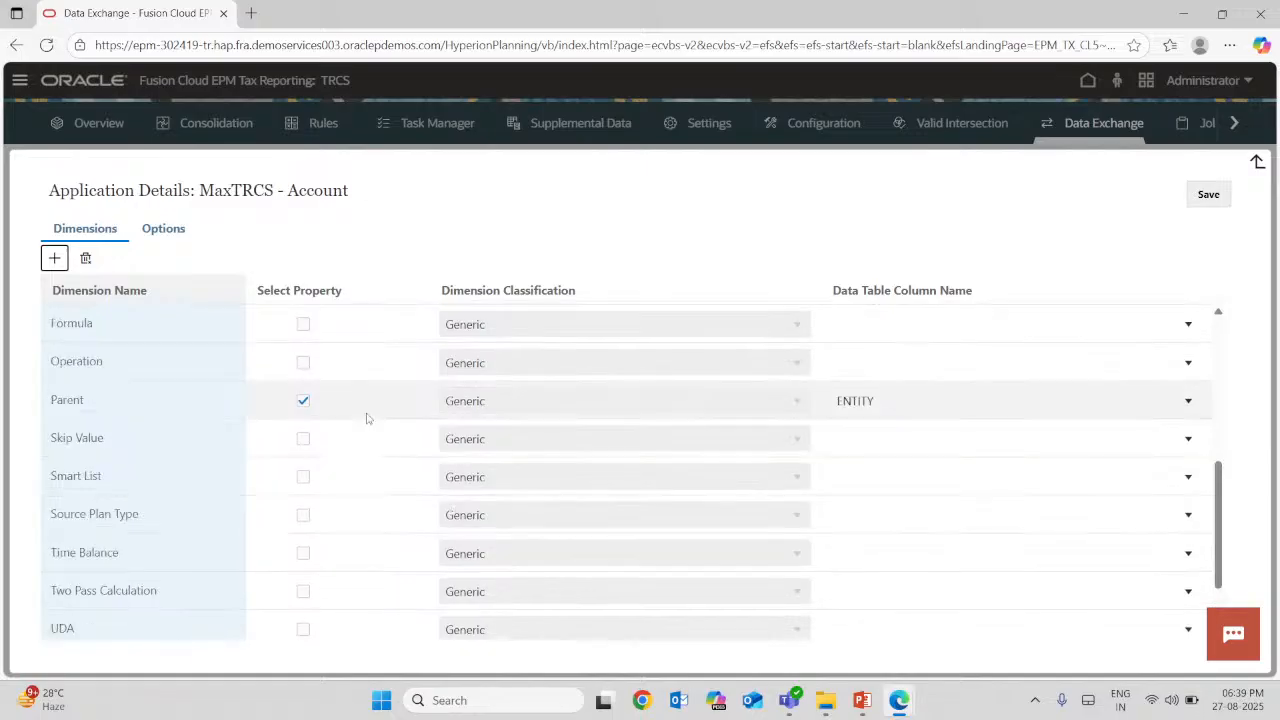
scroll(320, 402, "up", 5)
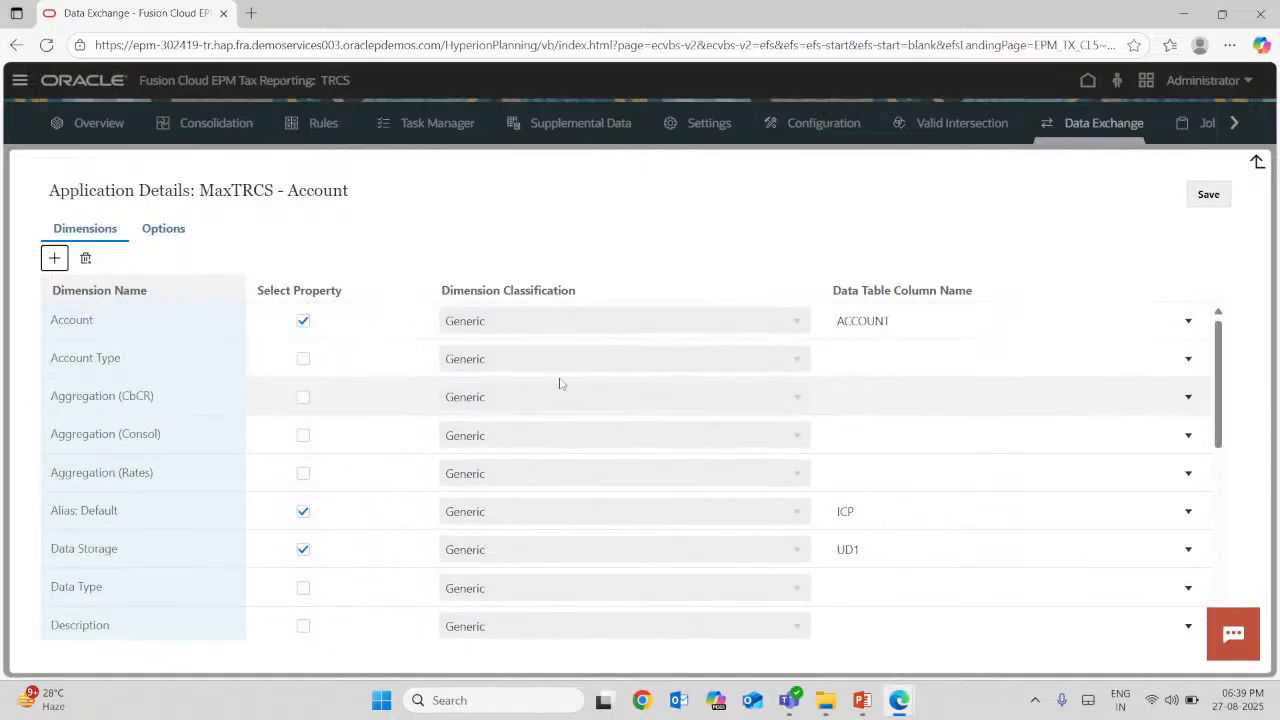
scroll(862, 414, "down", 5)
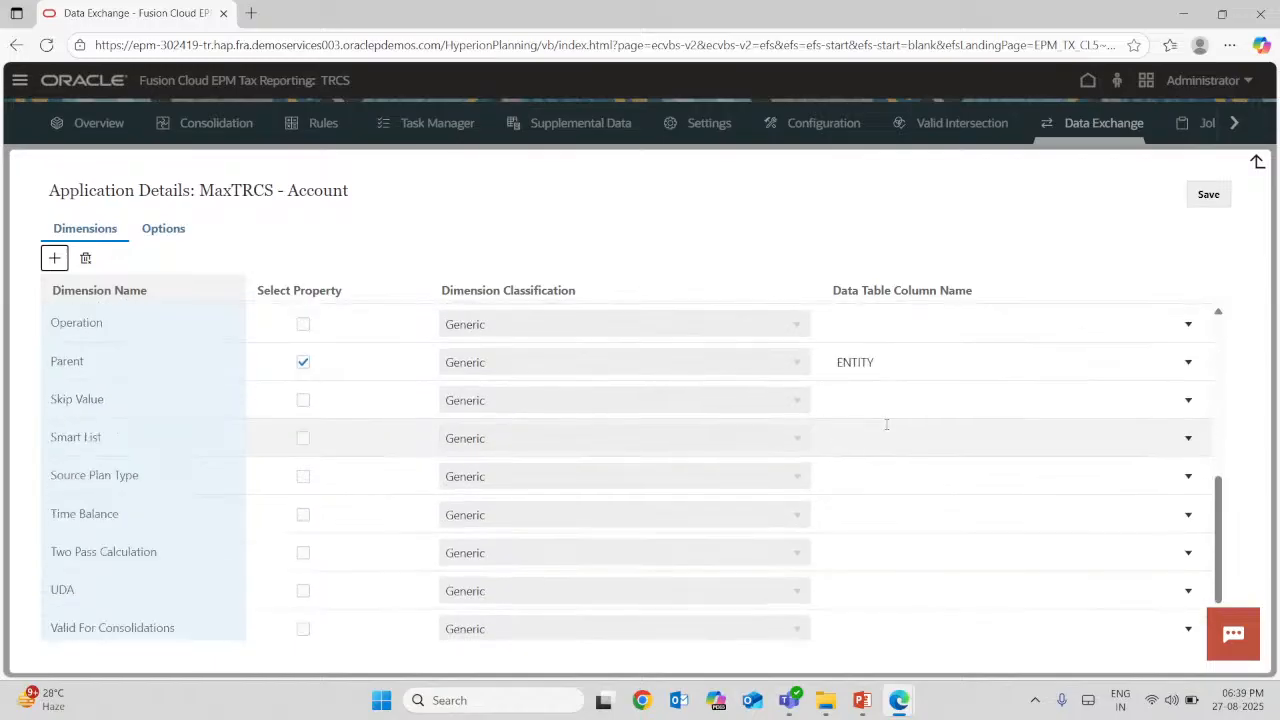
scroll(880, 400, "up", 1)
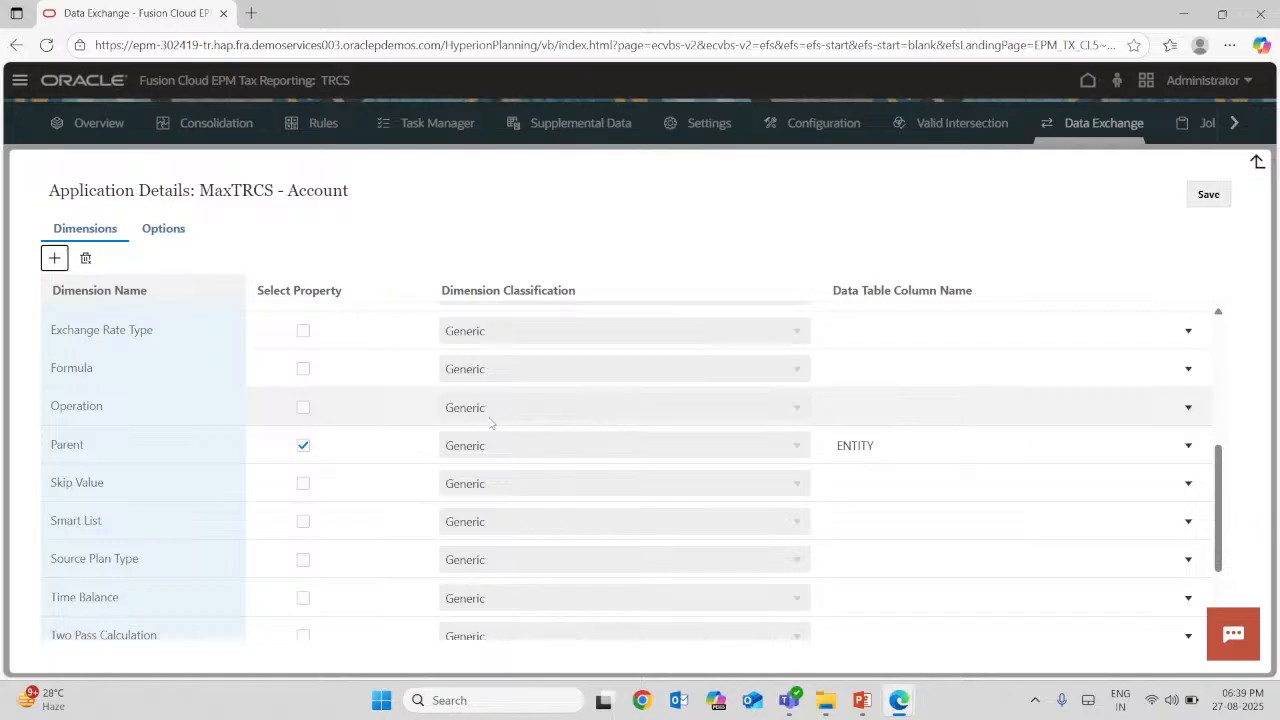
scroll(899, 456, "up", 1)
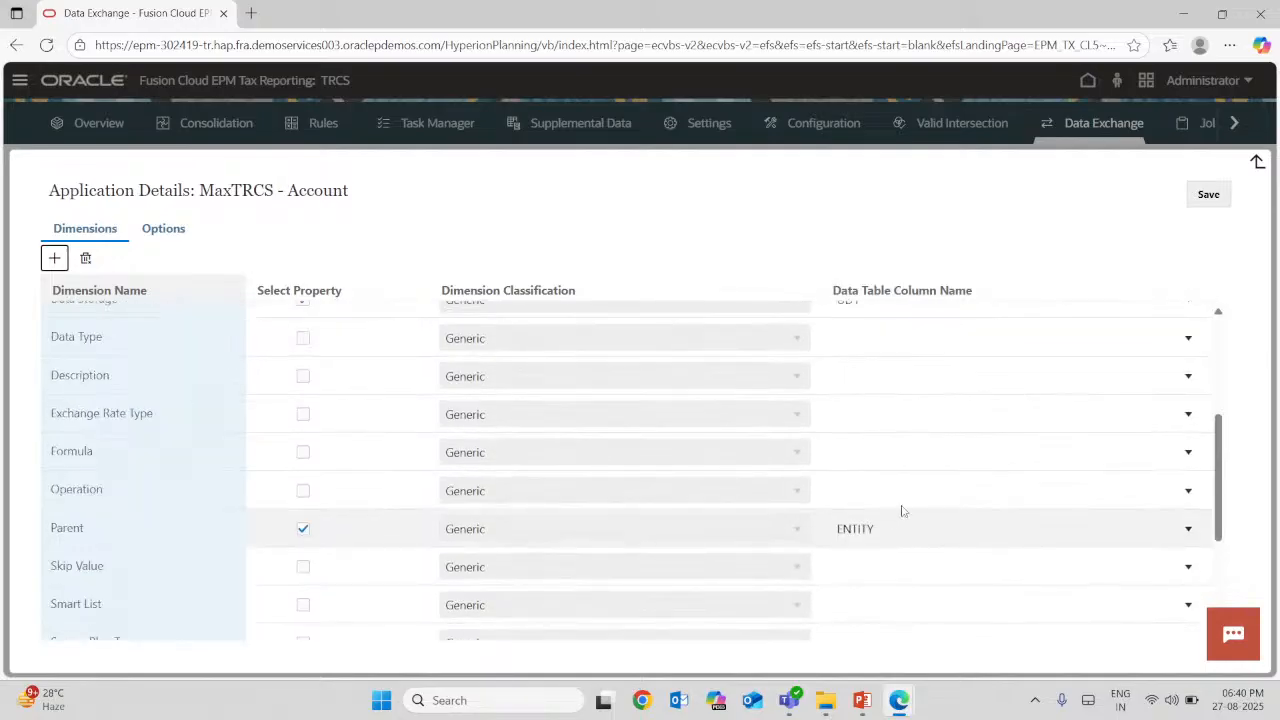
scroll(900, 516, "up", 5)
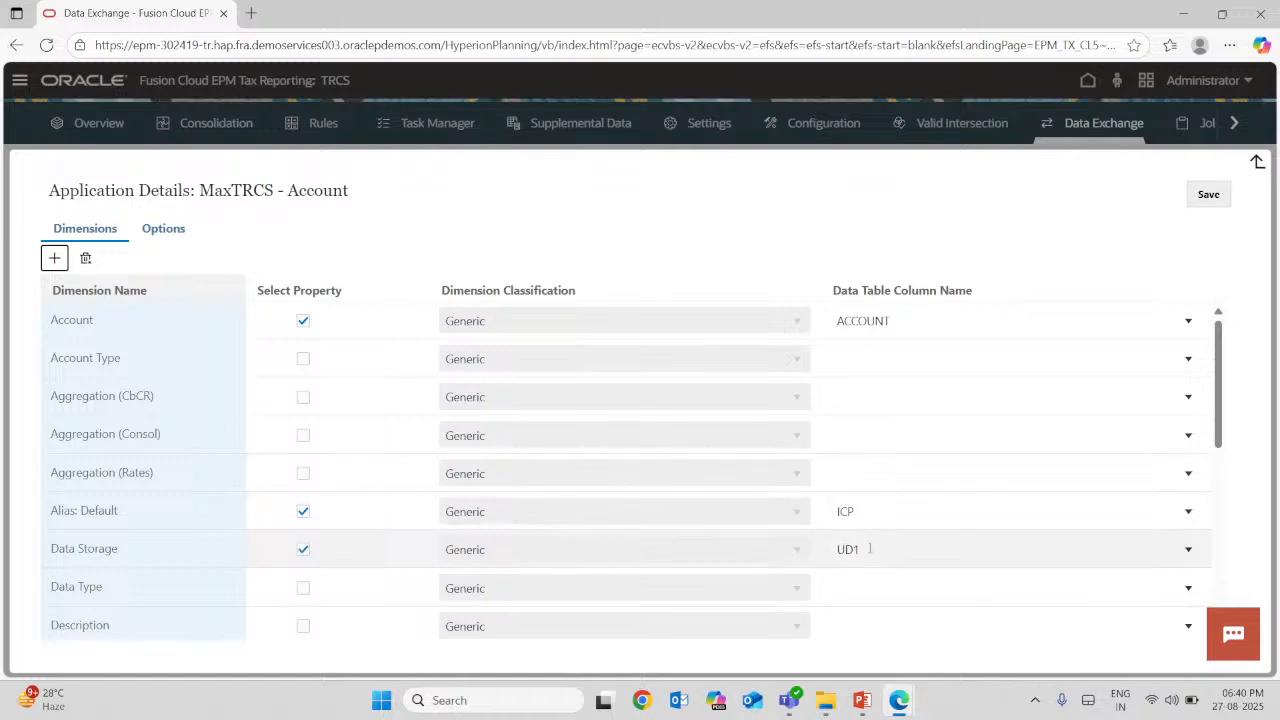
left_click(913, 548)
scroll(911, 500, "down", 1)
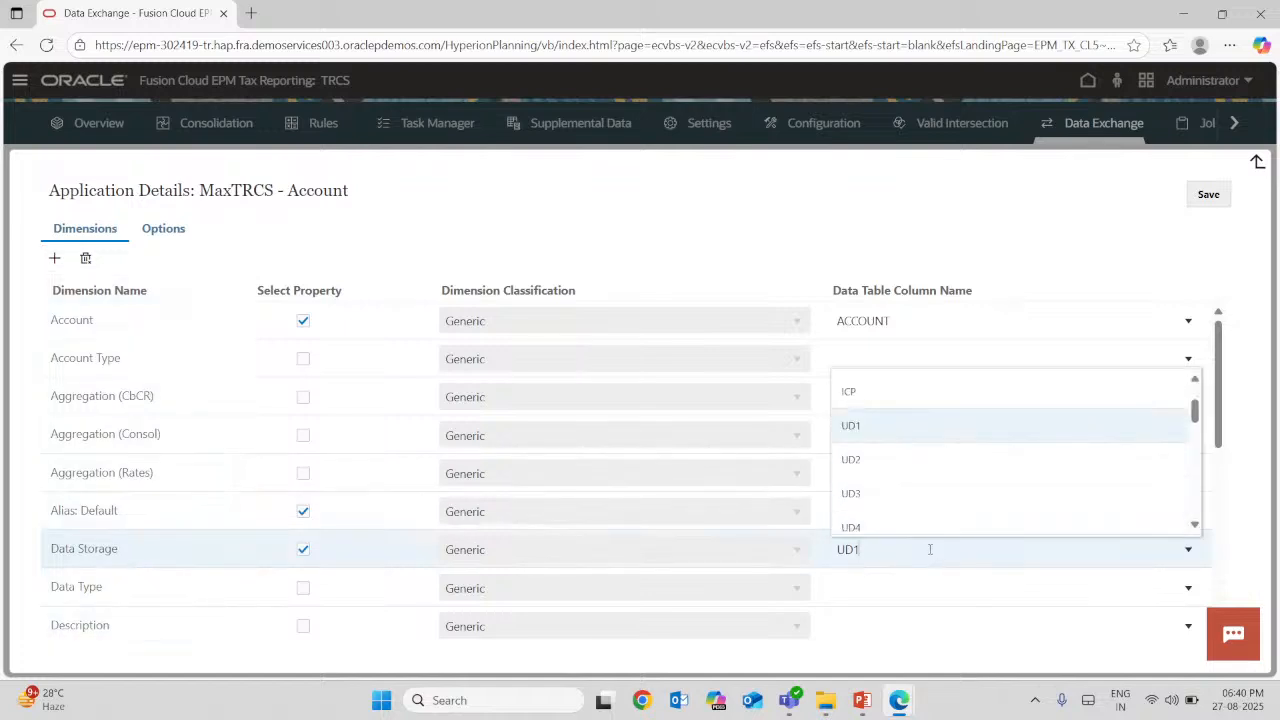
left_click(1004, 226)
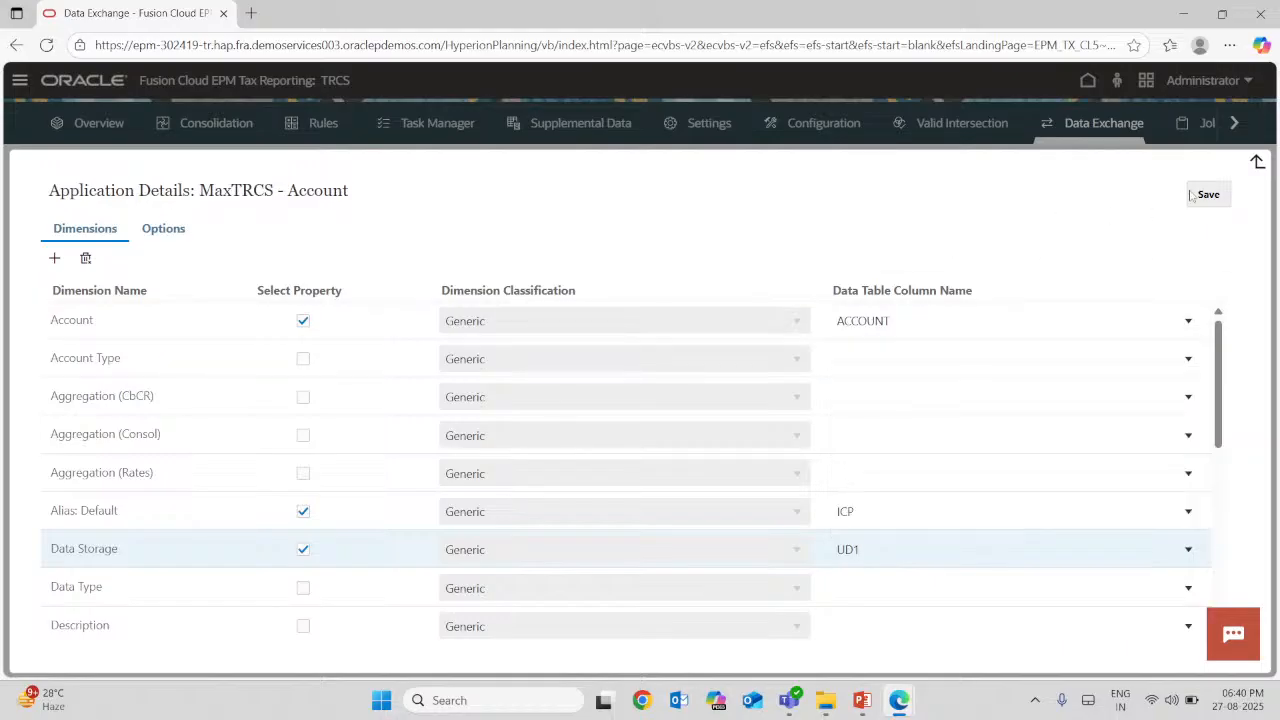
View the actions available in the Applications list and reopen the MaxTRCS - Account details
left_click(1257, 163)
mouse_move(897, 703)
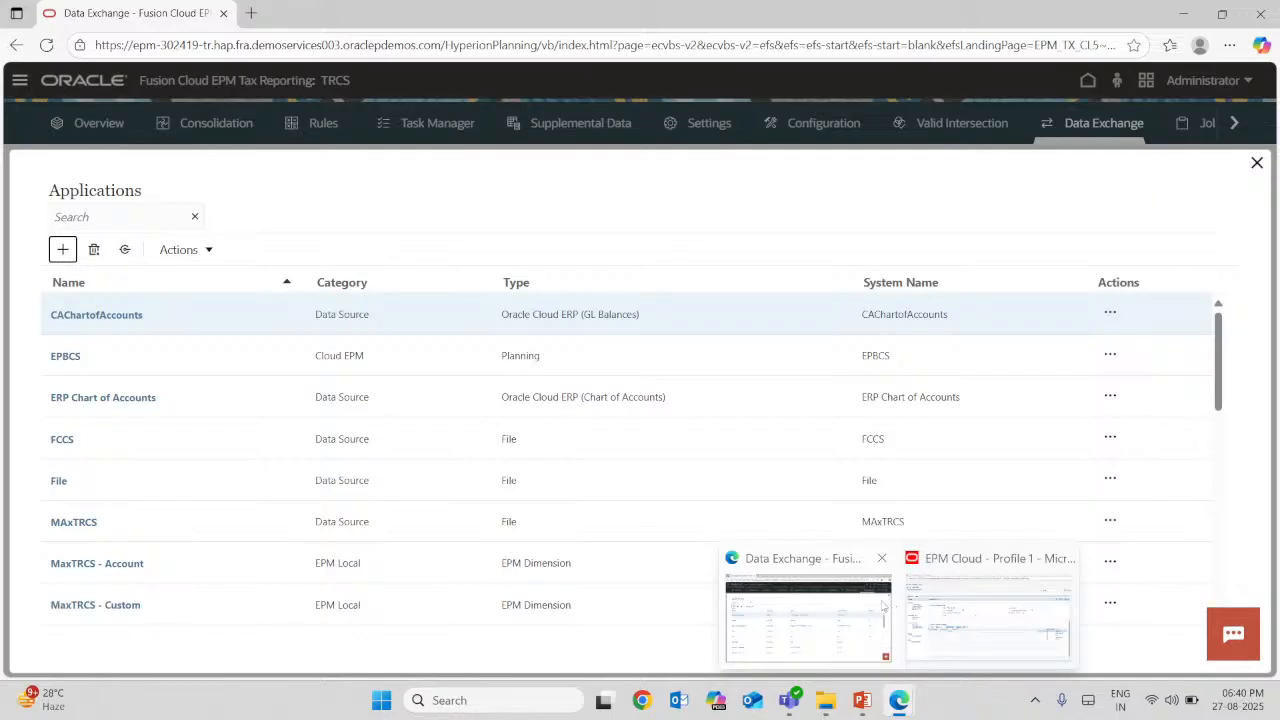
left_click(188, 250)
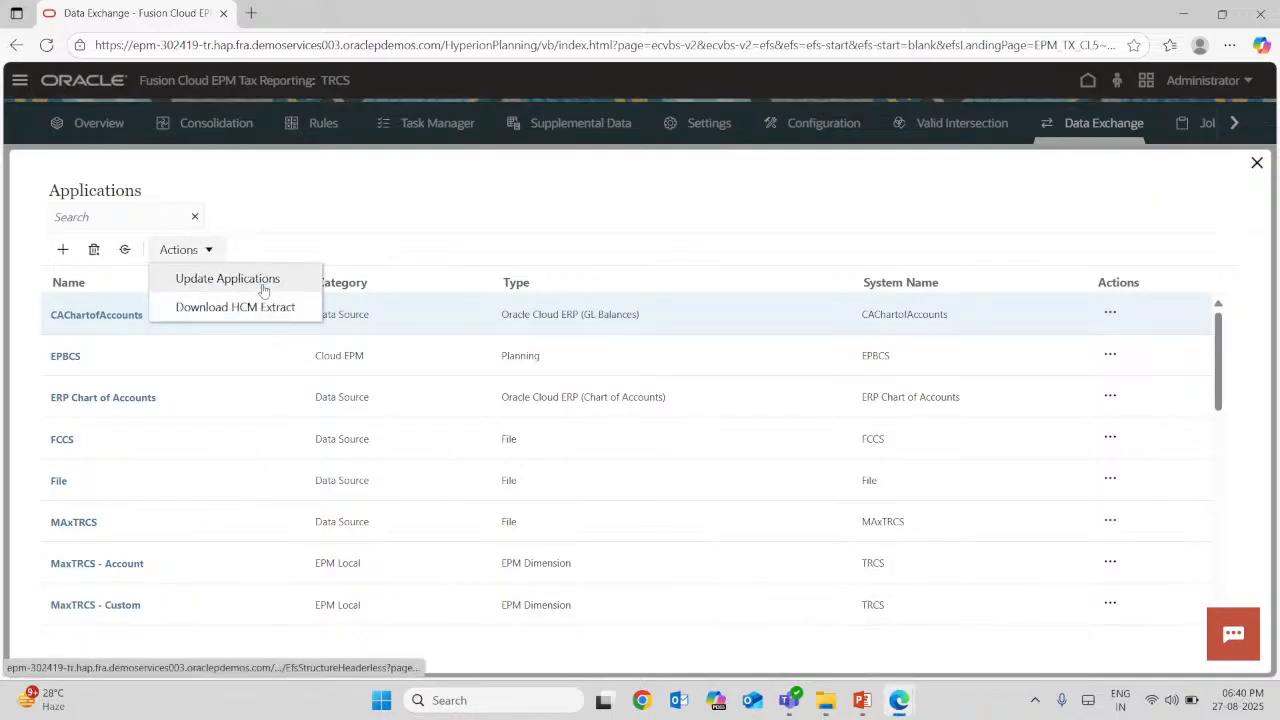
mouse_move(199, 250)
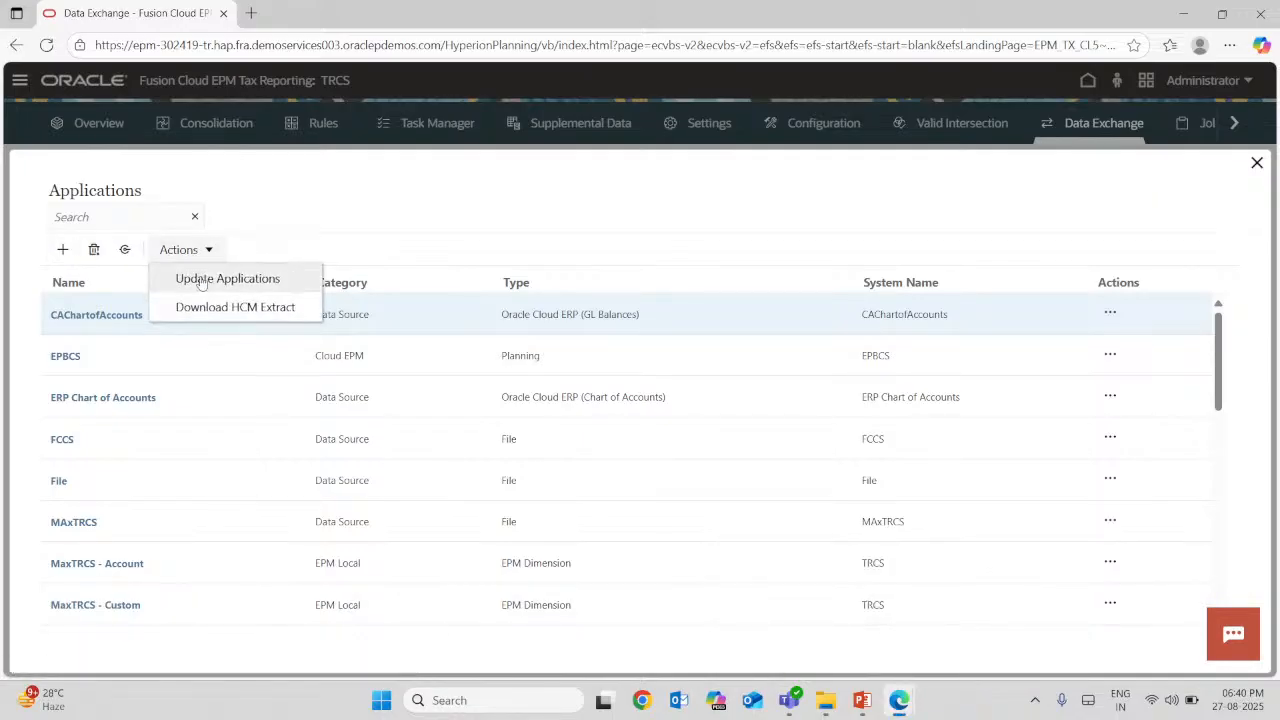
scroll(110, 490, "down", 1)
left_click(125, 482)
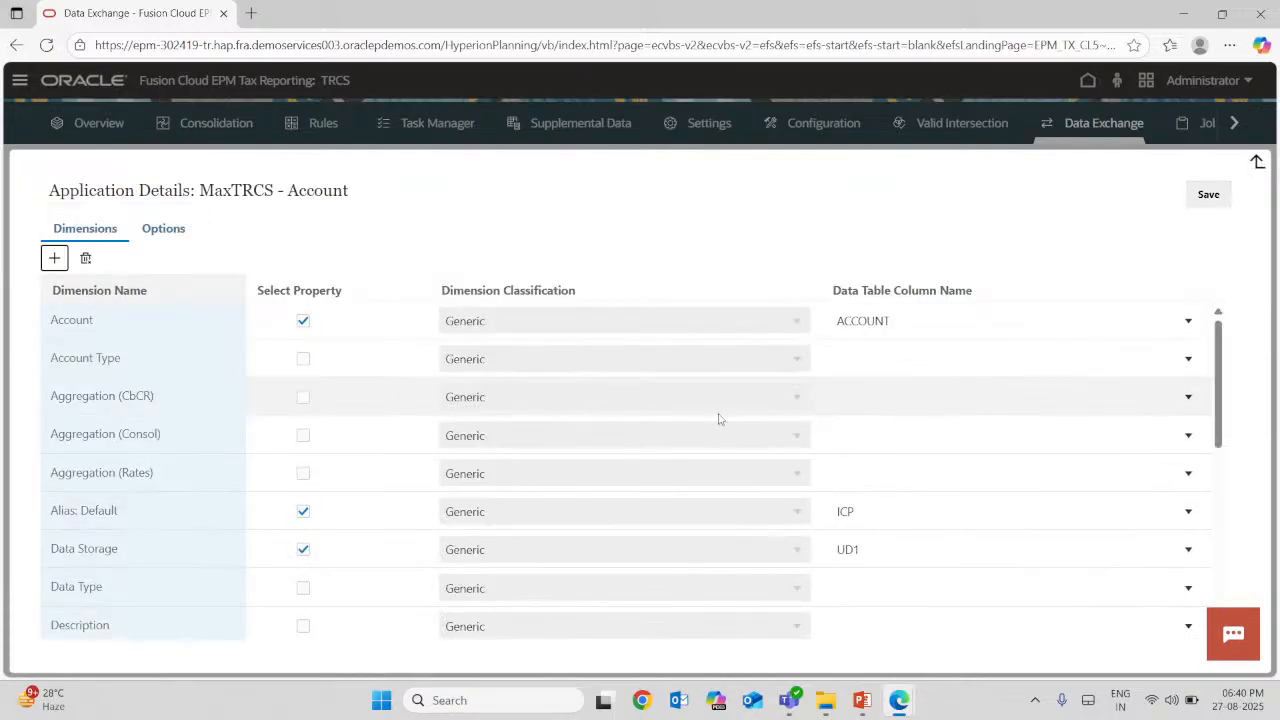
Select the Account Type property for MaxTRCS - Account and assign it to data table column UD11
left_click(304, 360)
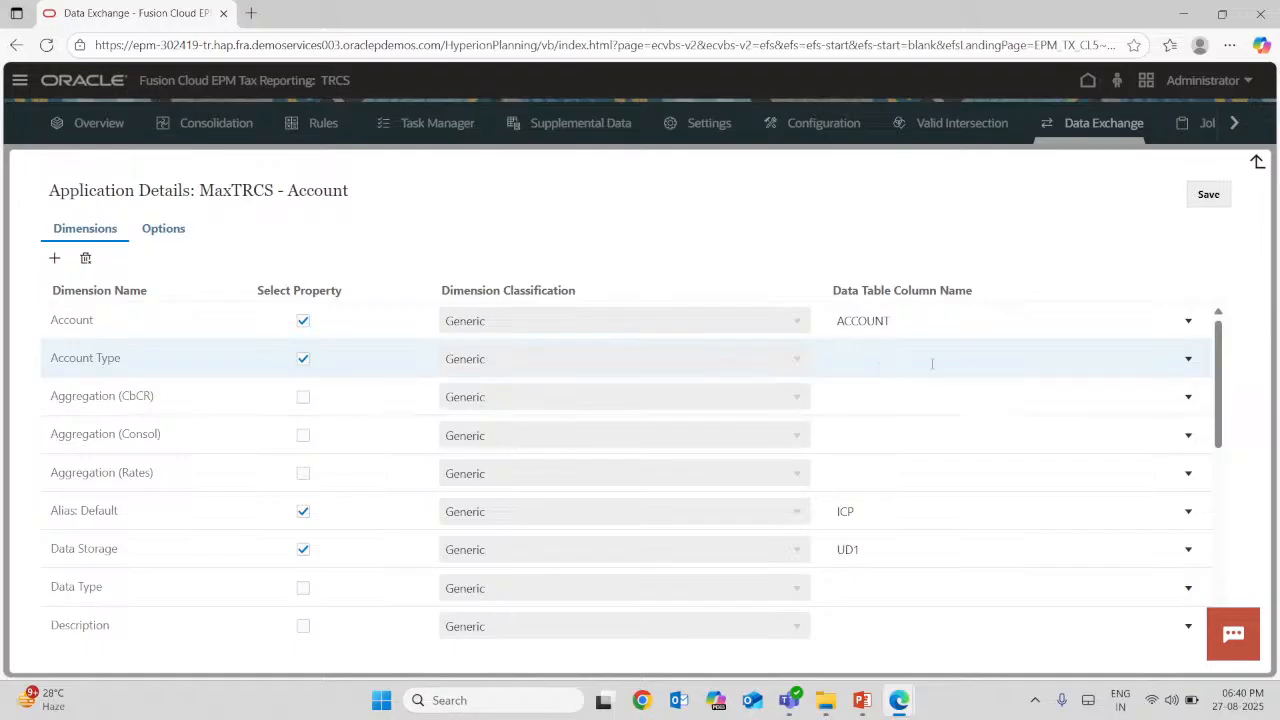
left_click(989, 359)
scroll(912, 466, "down", 2)
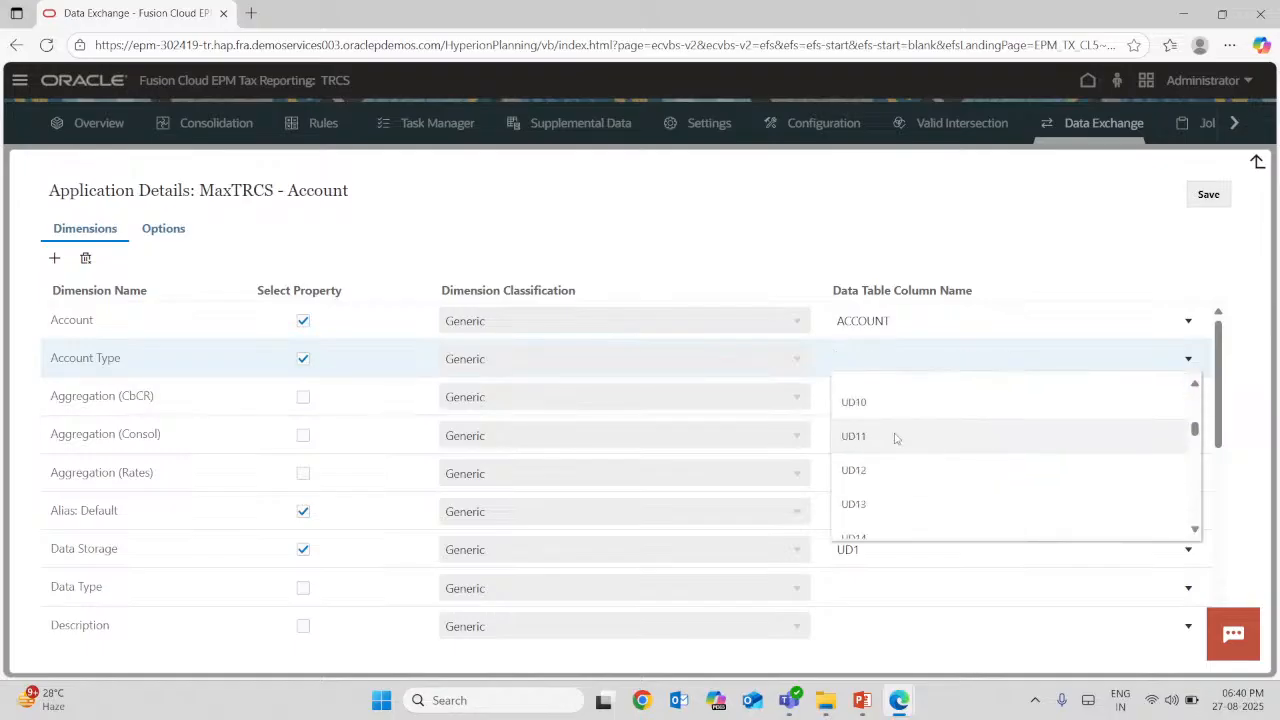
left_click(895, 437)
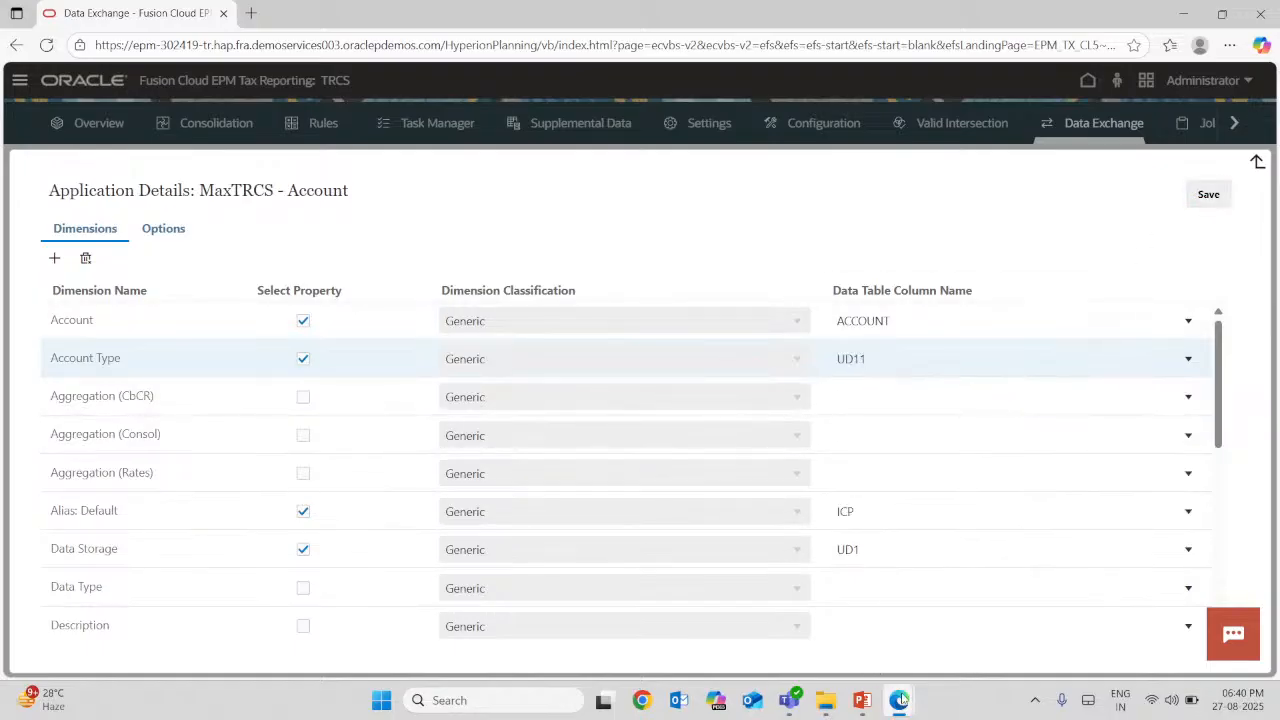
Switch to the Data Management window and reload the import formats to check the TRCS_Training mappings for Account Type
mouse_move(900, 700)
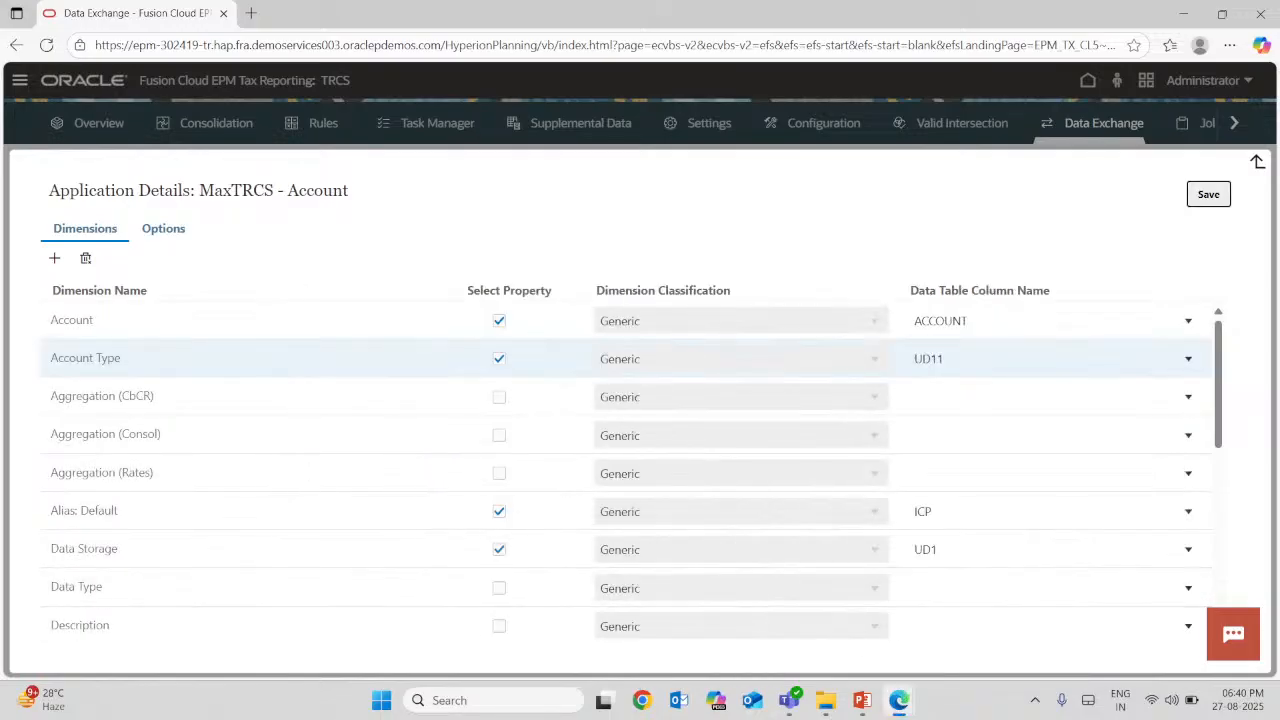
left_click(1043, 614)
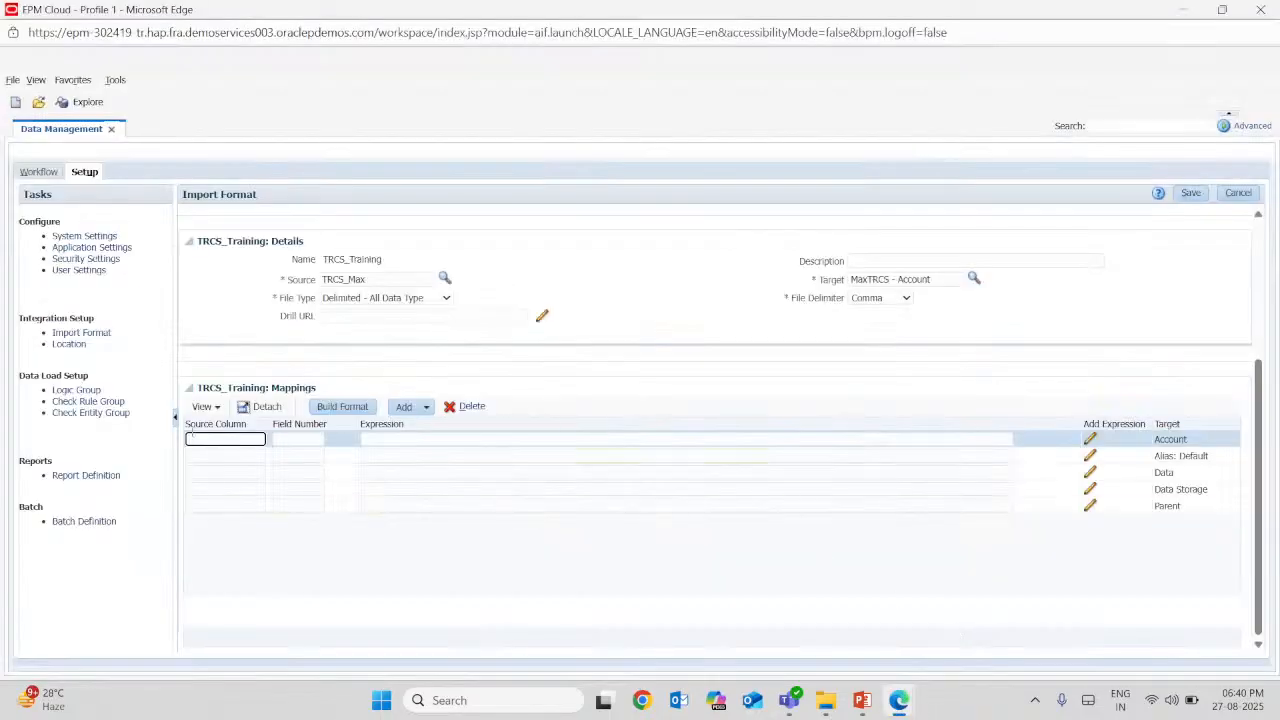
left_click(105, 402)
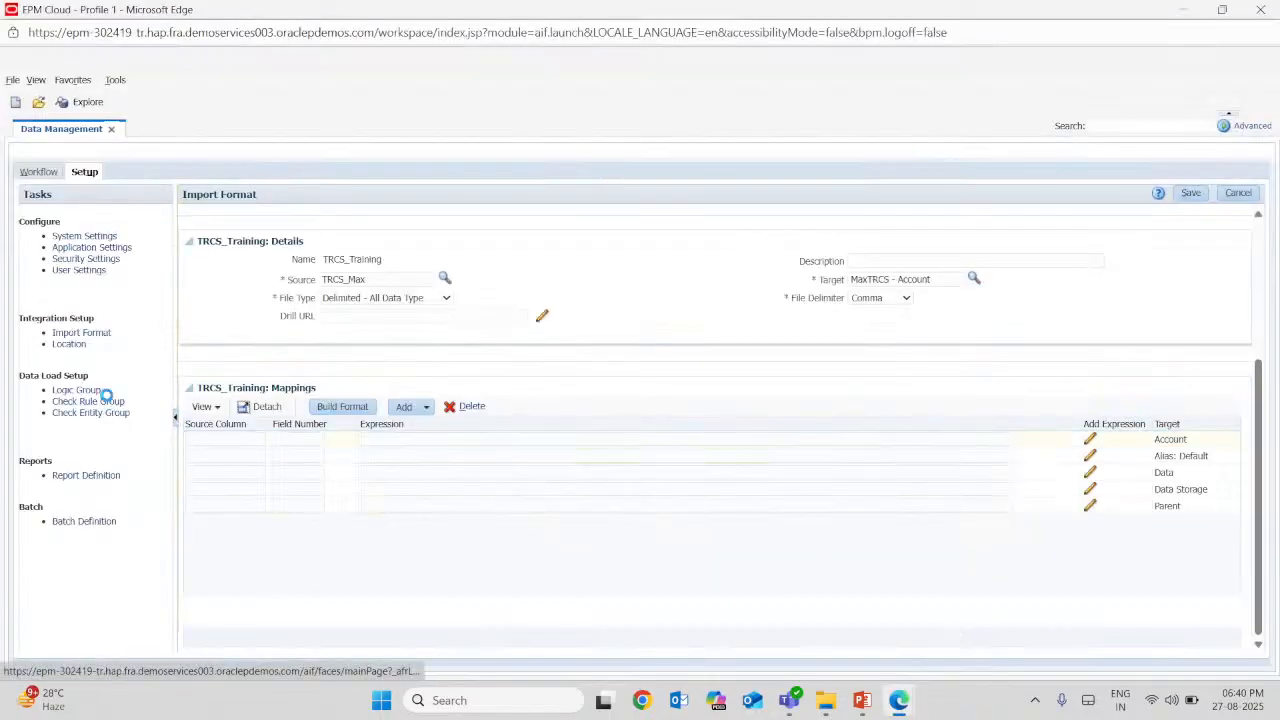
left_click(104, 336)
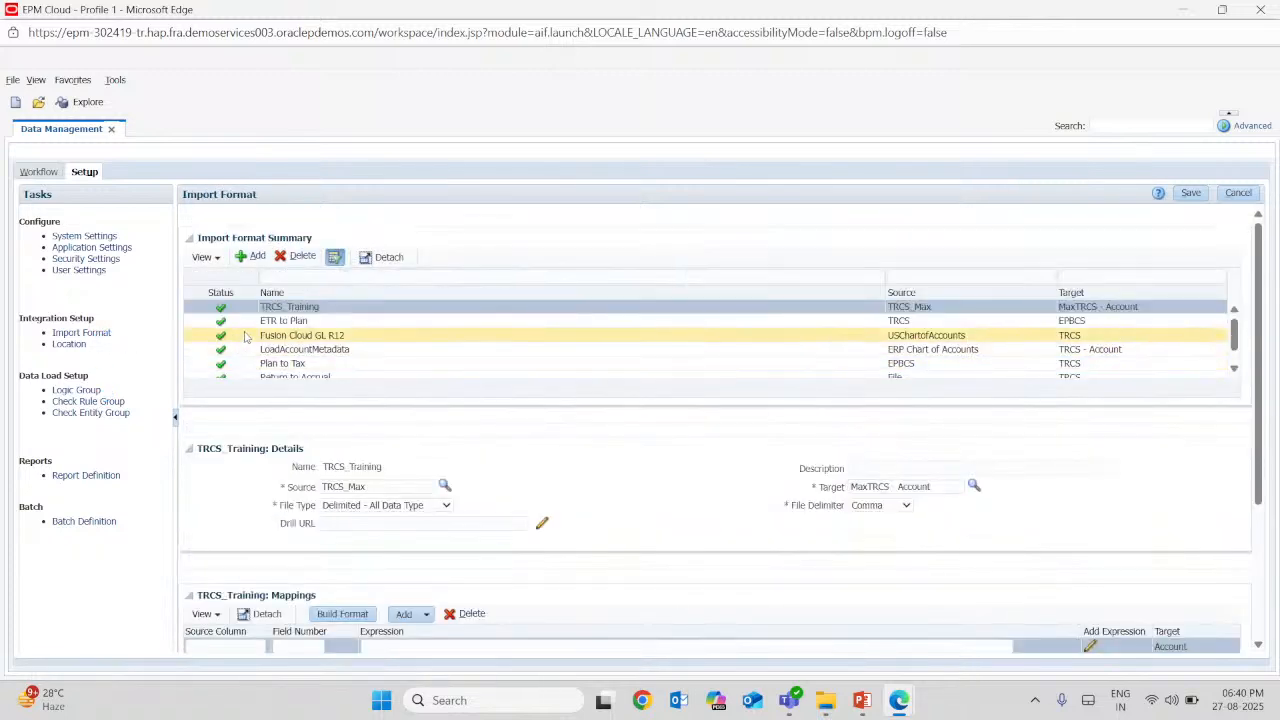
scroll(953, 490, "down", 2)
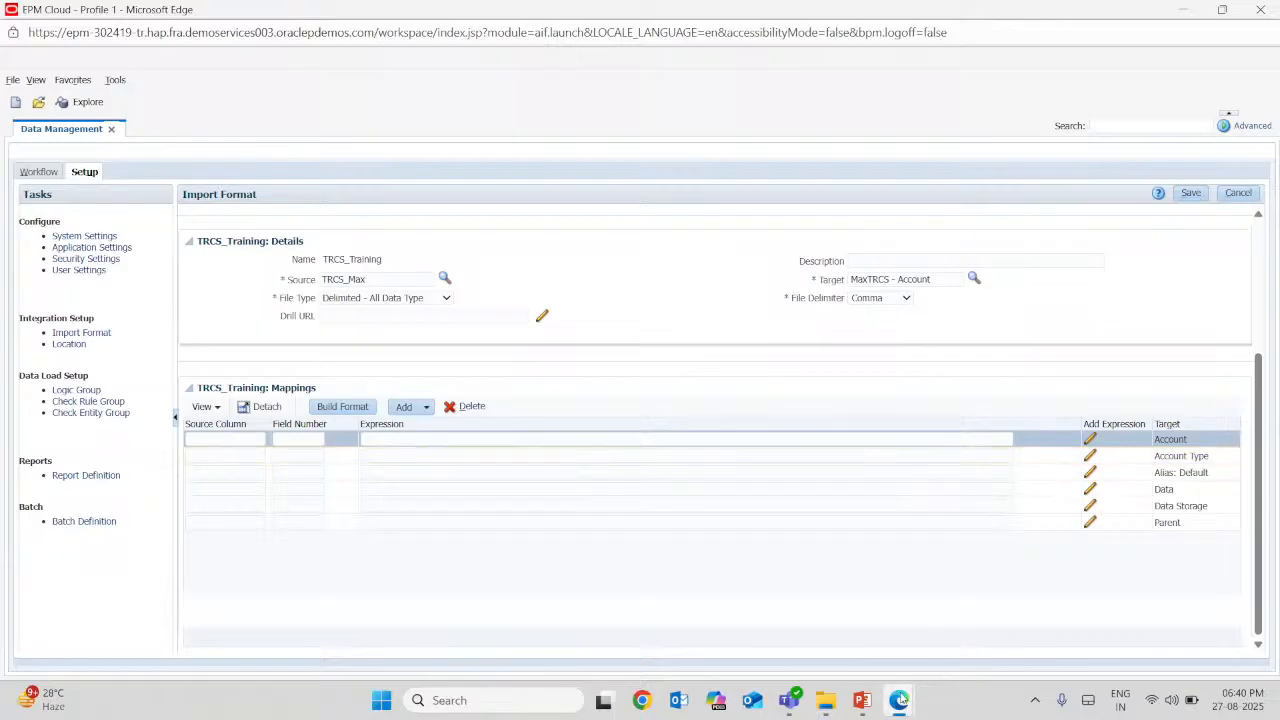
Switch to the Data Exchange window showing the application details for MaxTRCS - Account
mouse_move(893, 704)
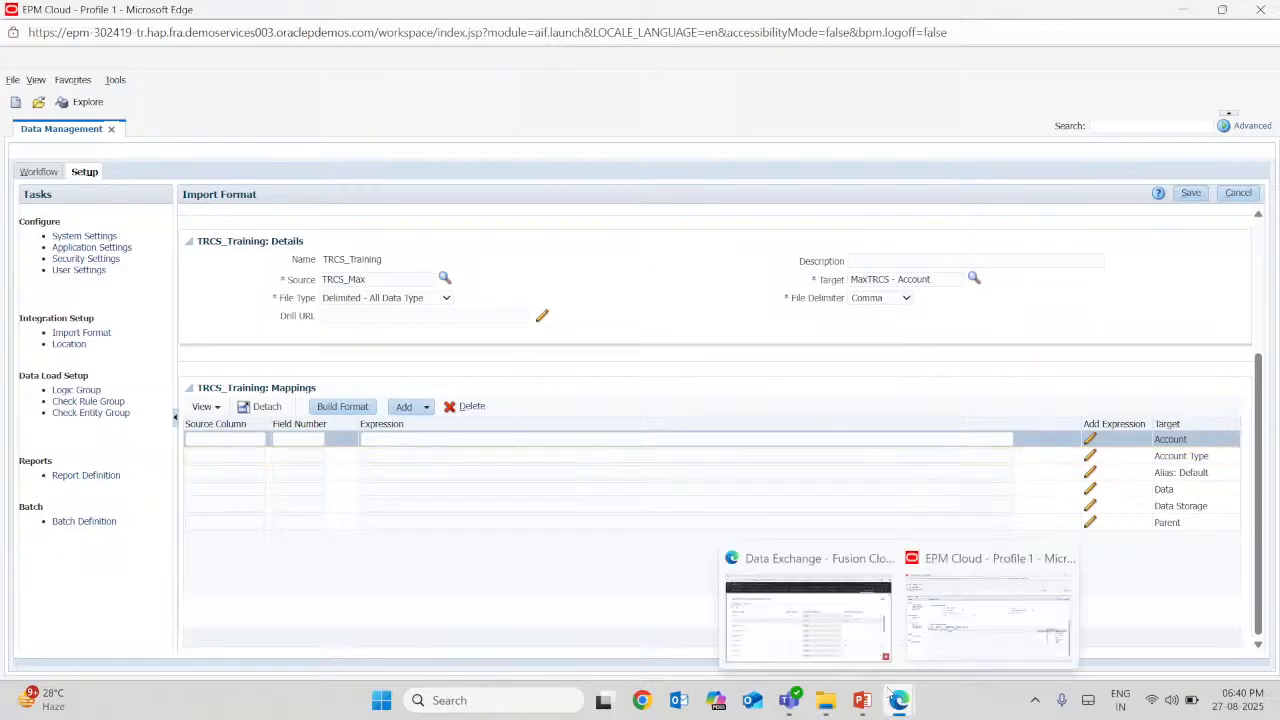
left_click(846, 621)
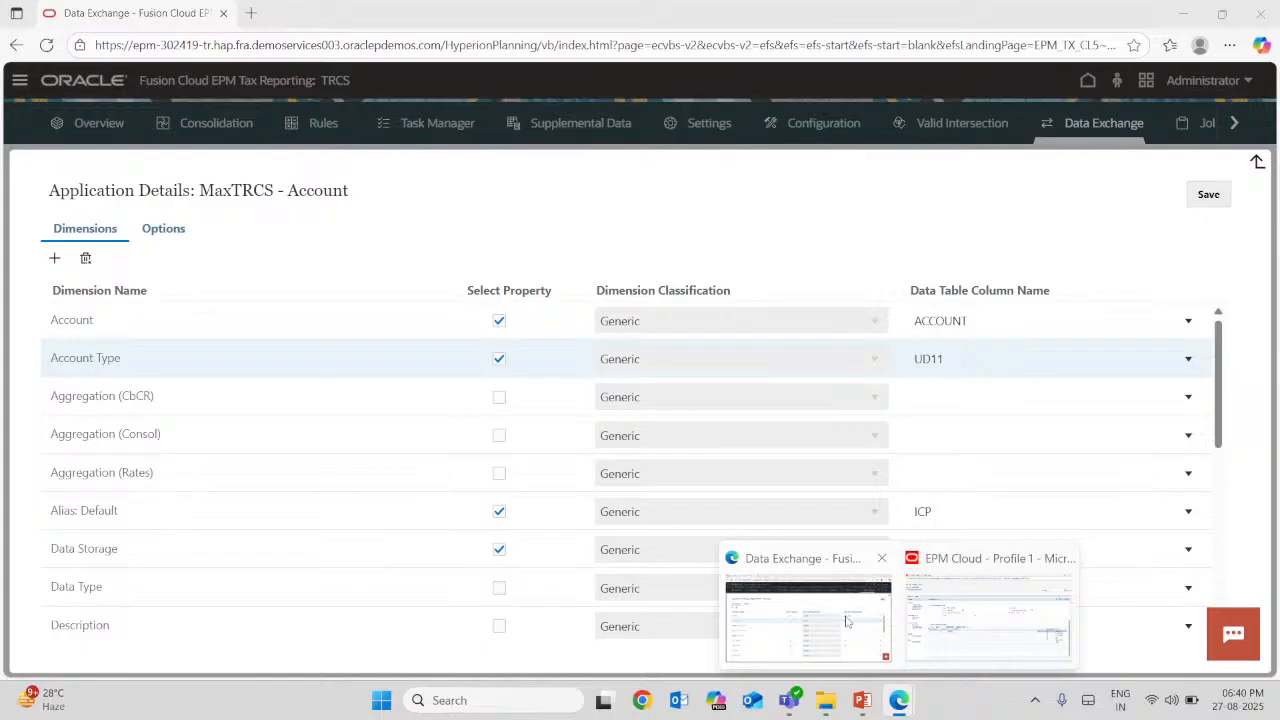
left_click(501, 360)
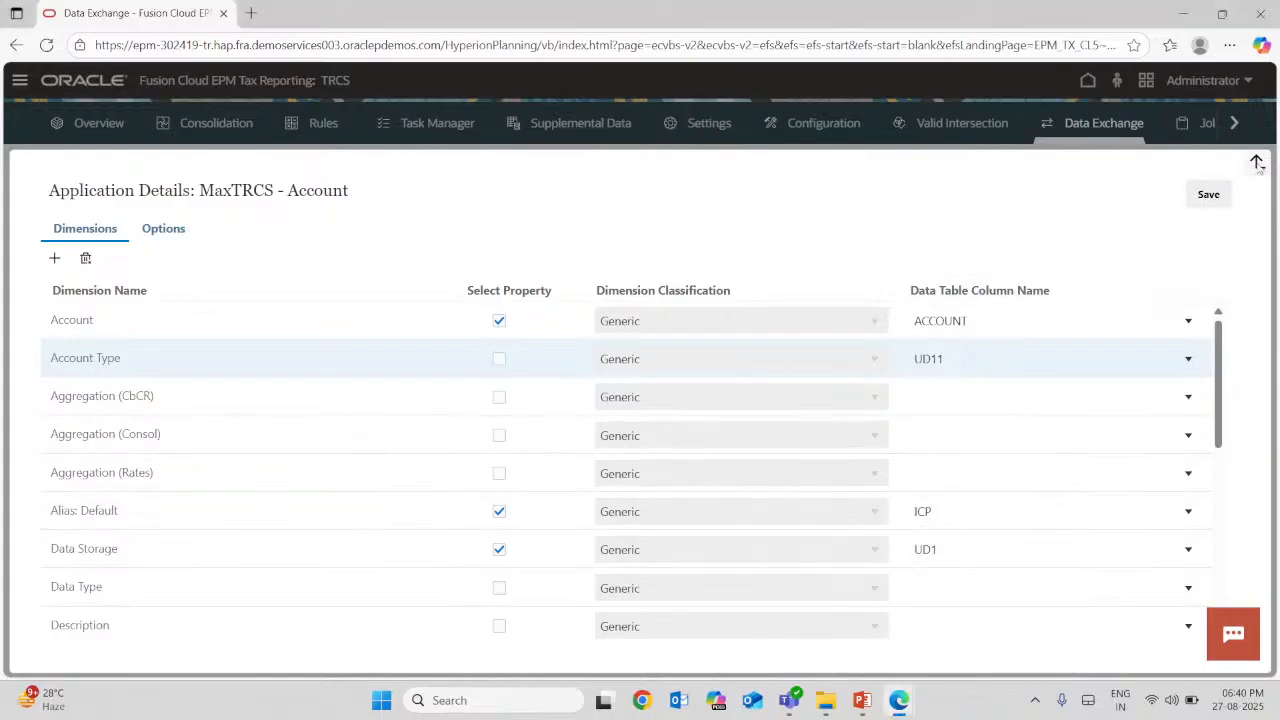
left_click(1257, 163)
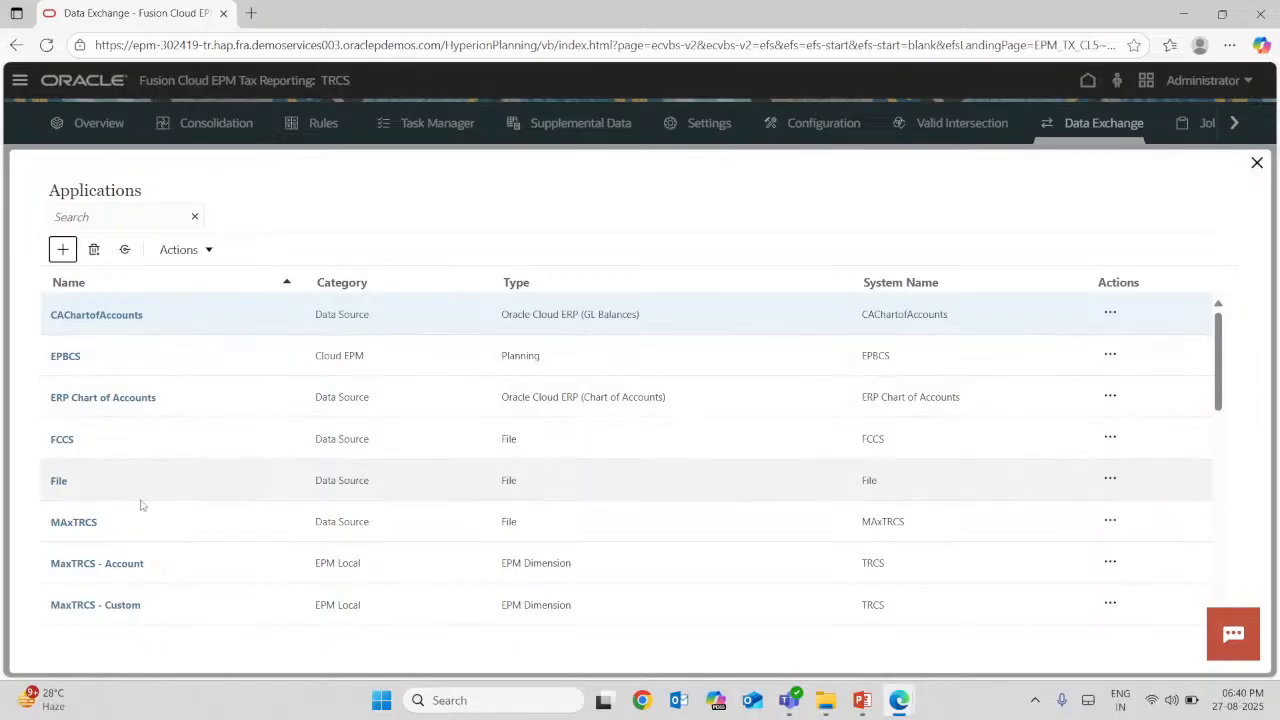
left_click(112, 564)
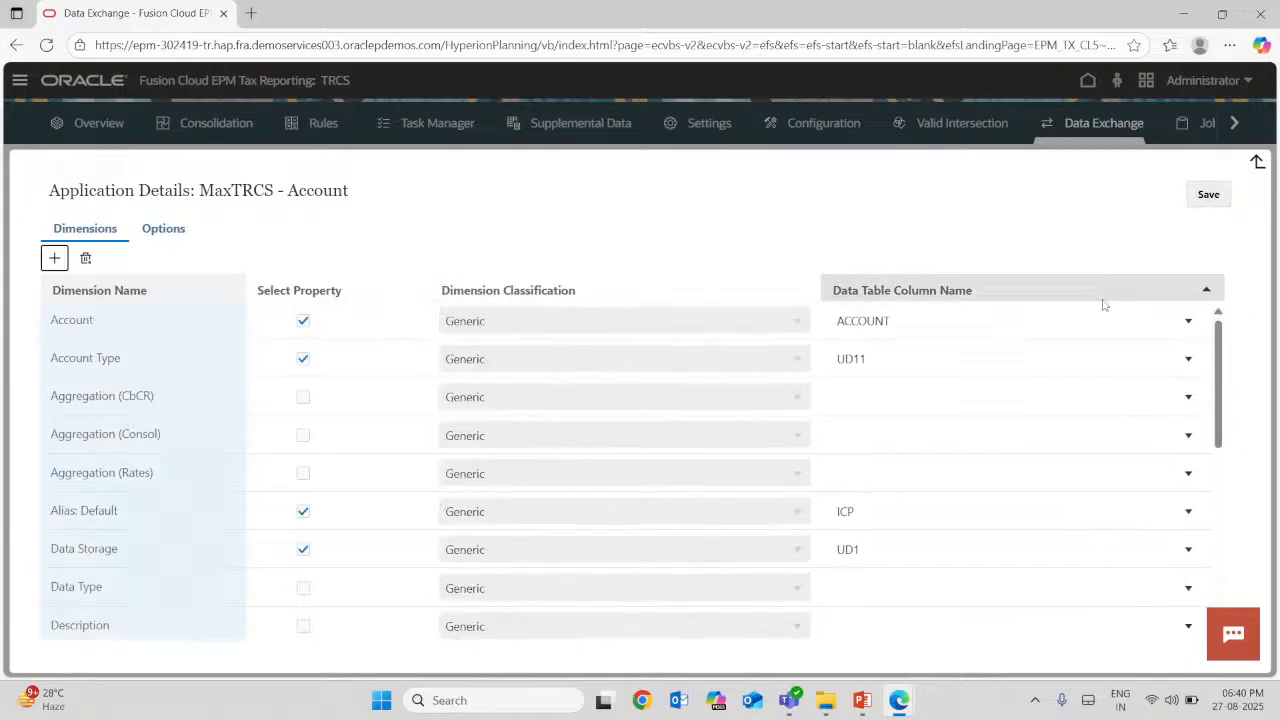
Deselect the Account Type property, clear its data table column, save the MaxTRCS - Account details, and return to the Applications list
left_click(303, 359)
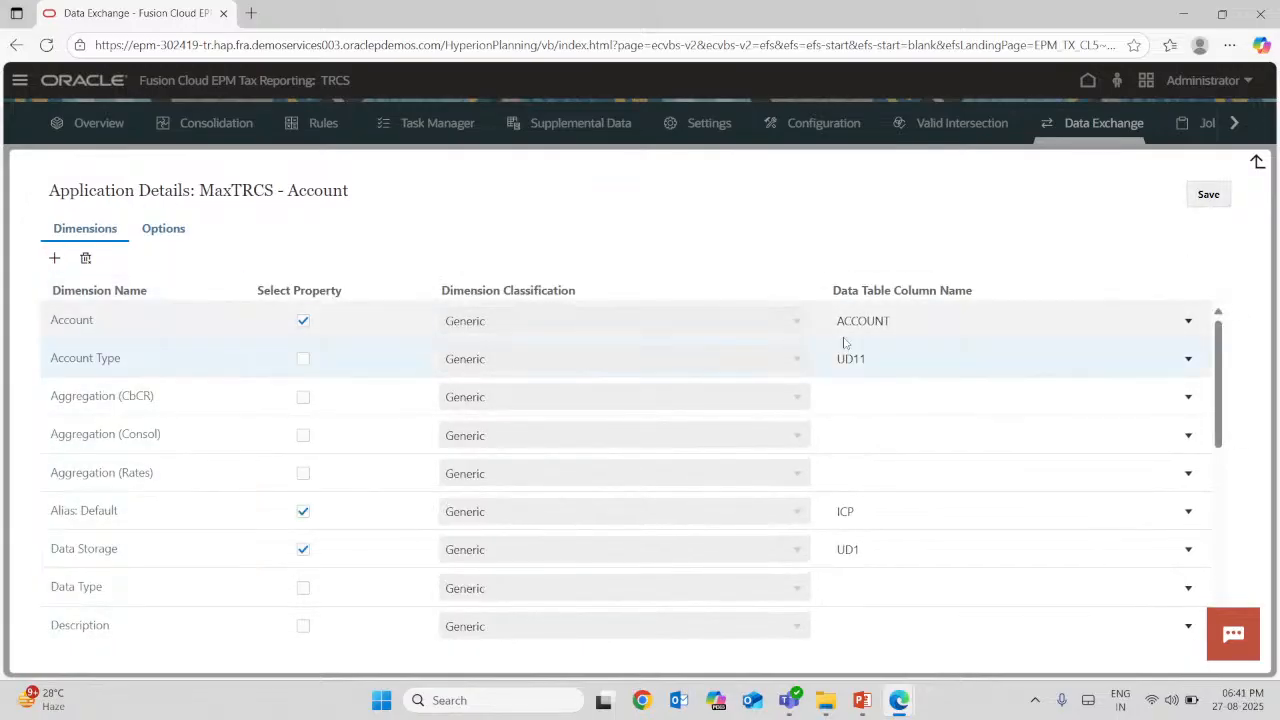
left_click(910, 360)
left_click(904, 384)
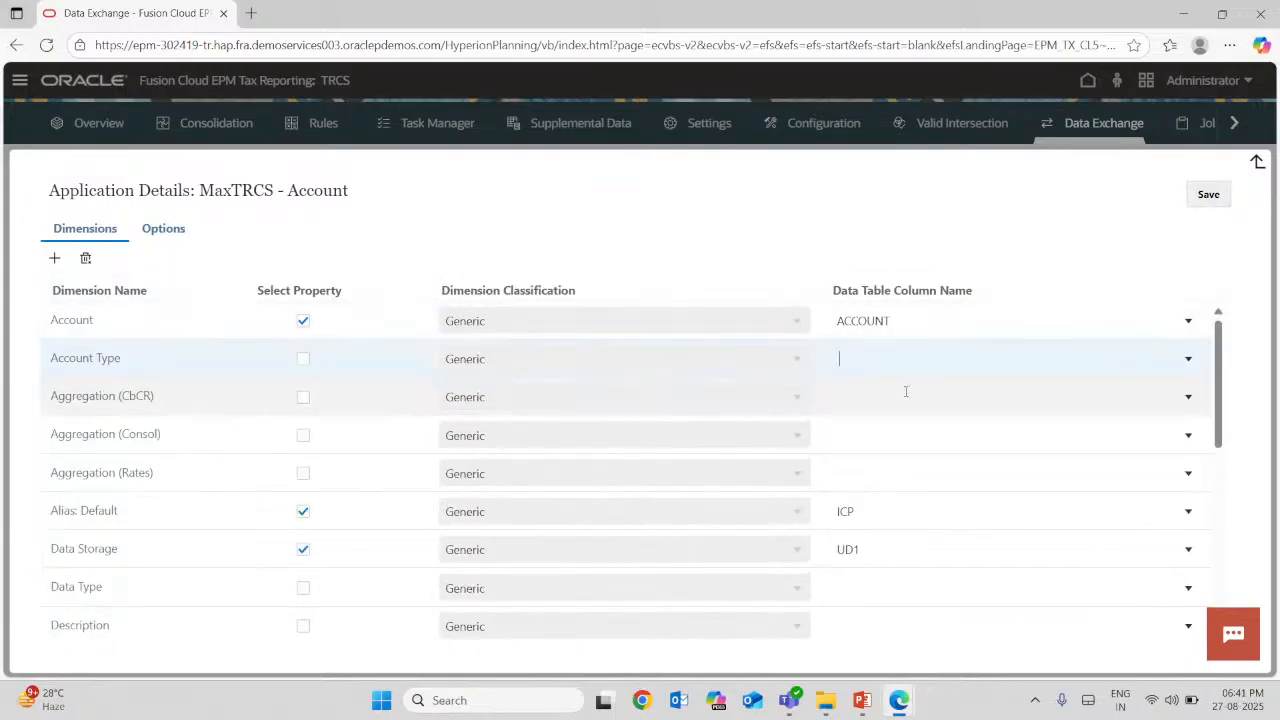
left_click(1230, 196)
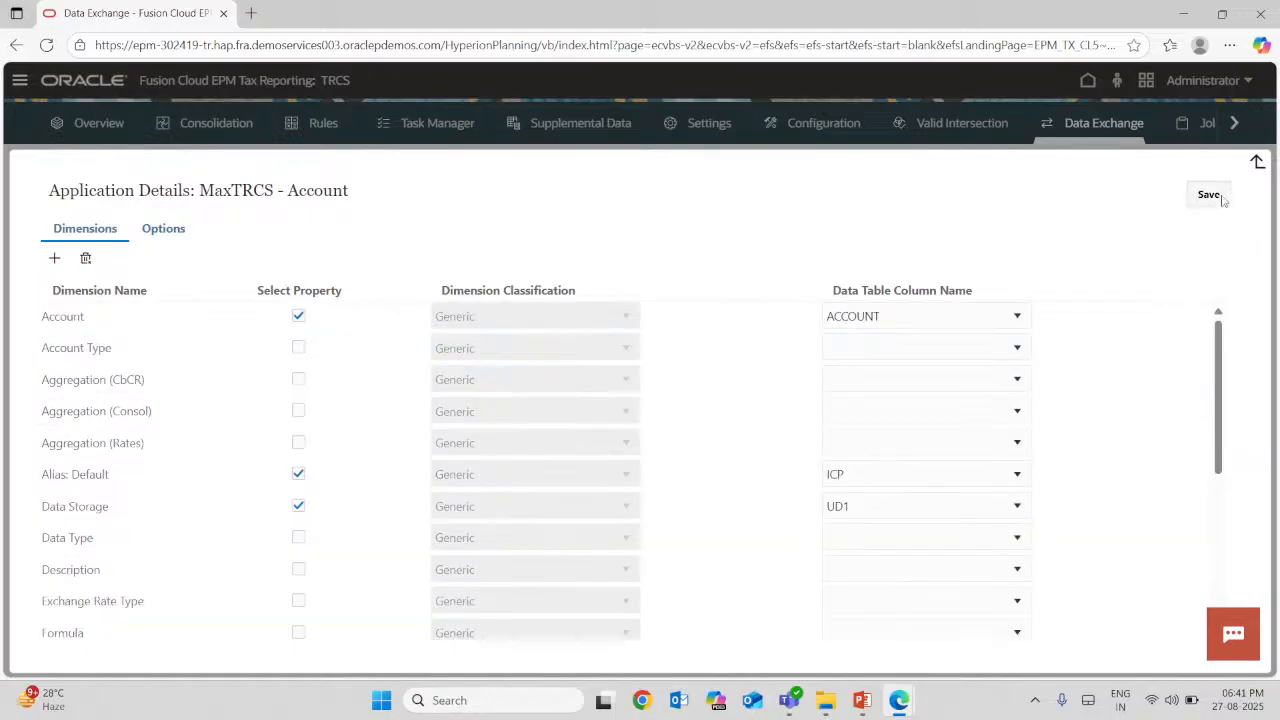
left_click(1257, 163)
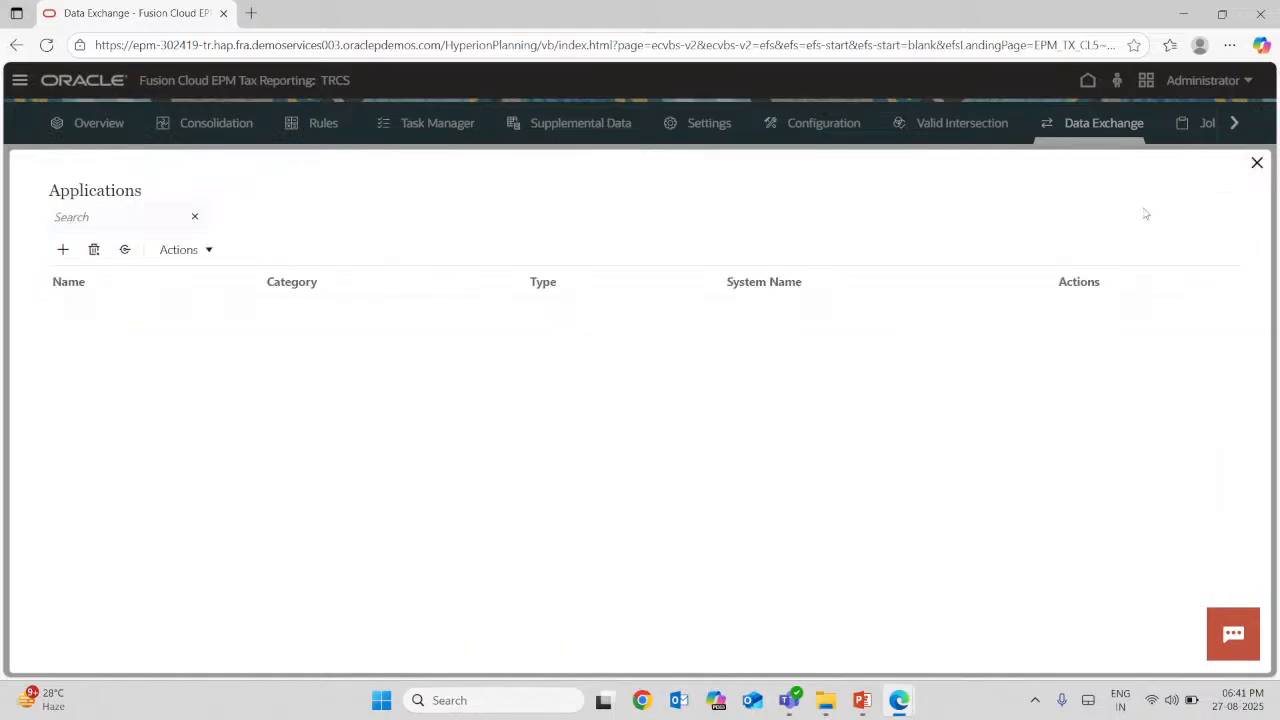
Return to Data Management and reload the Import Format page to recheck the target rows in the TRCS_Training mappings
mouse_move(899, 700)
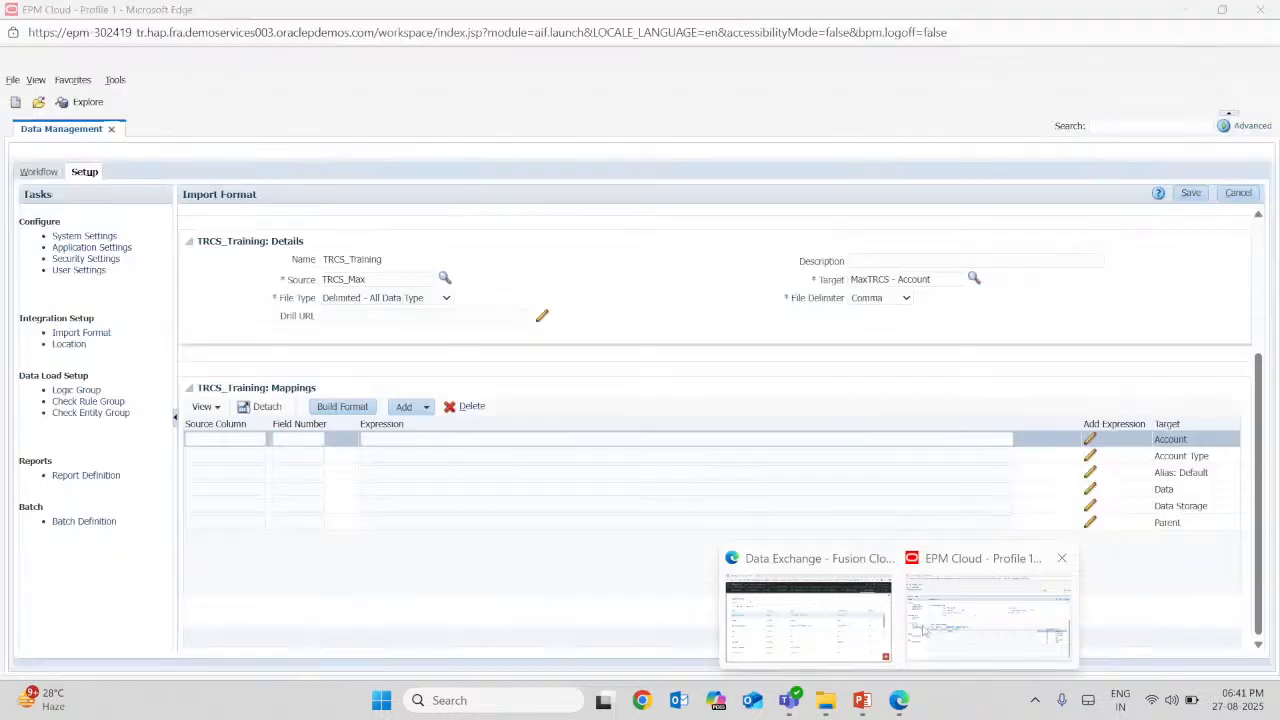
left_click(926, 628)
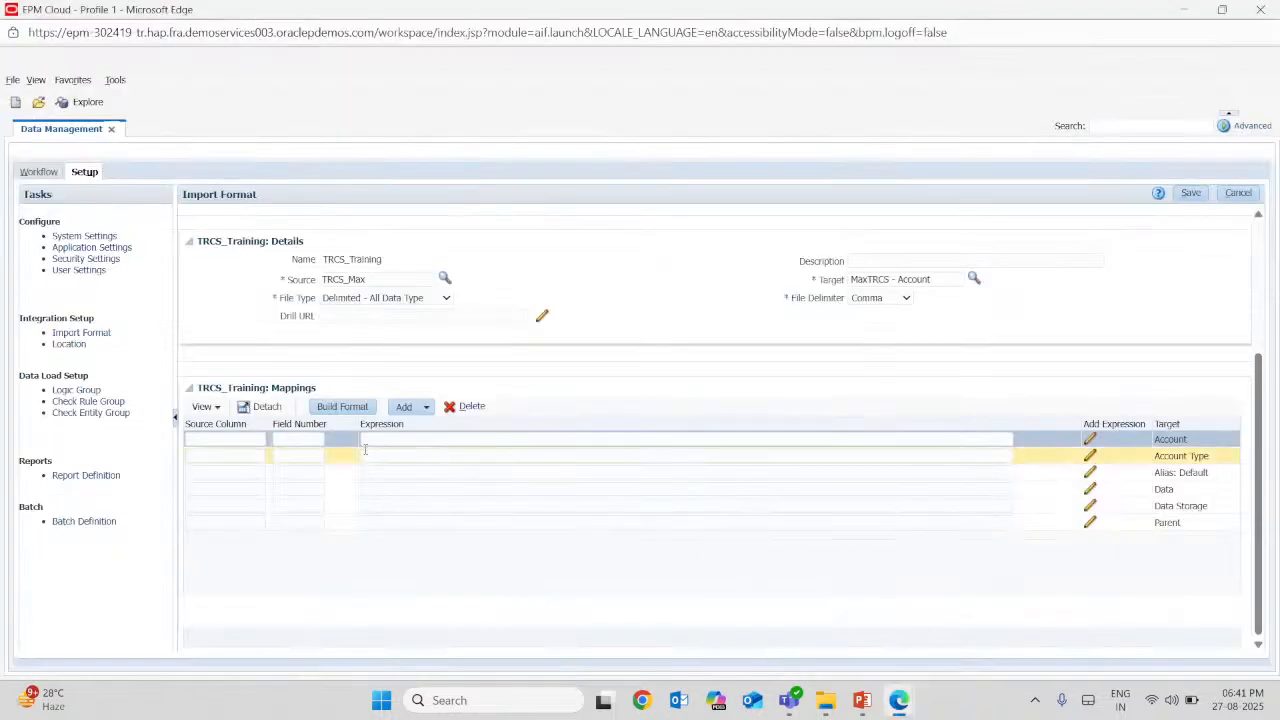
left_click(92, 403)
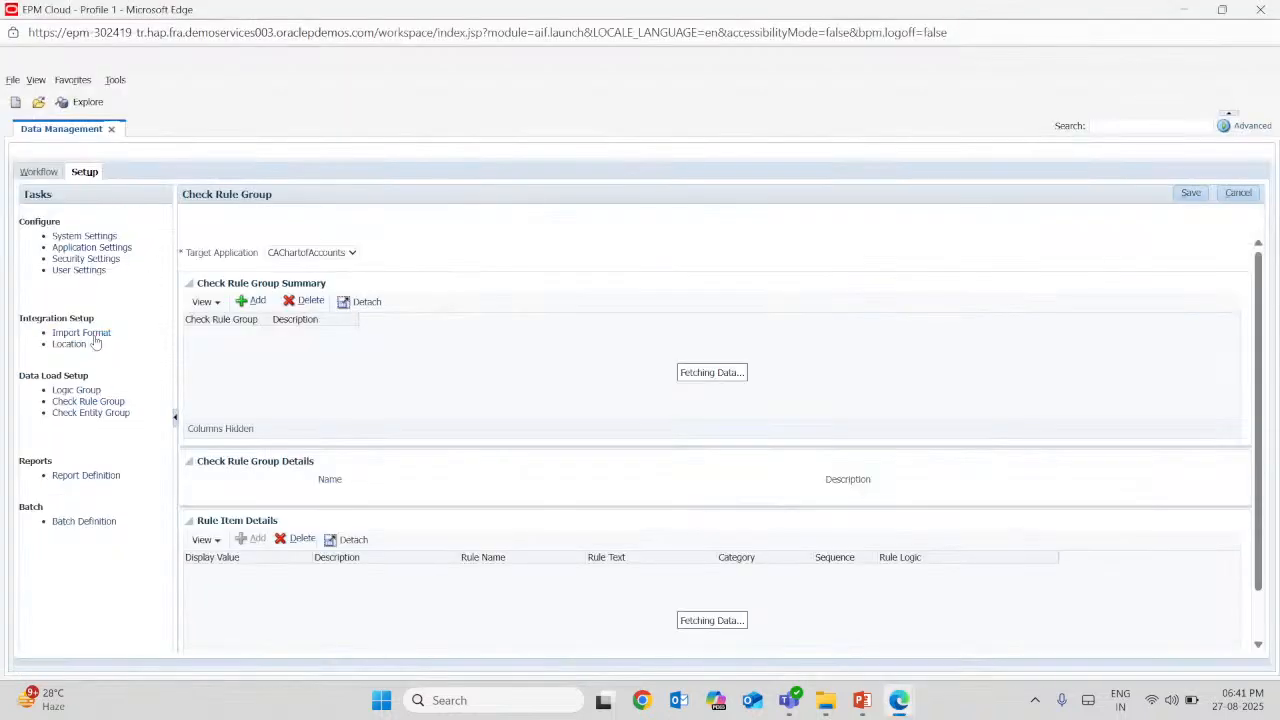
left_click(88, 333)
scroll(499, 491, "down", 3)
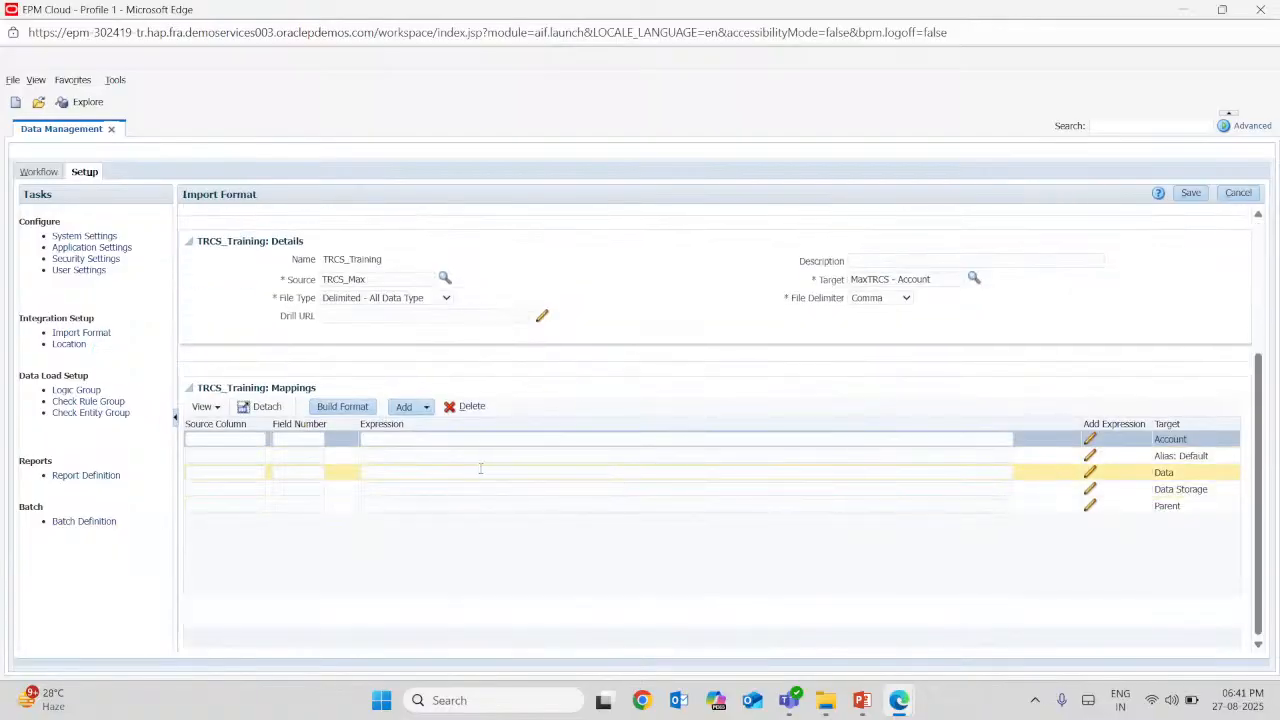
Switch to File Explorer, open the Account_Metadata file in Excel, and dismiss the Office activation wizard
left_click(860, 703)
left_click(859, 702)
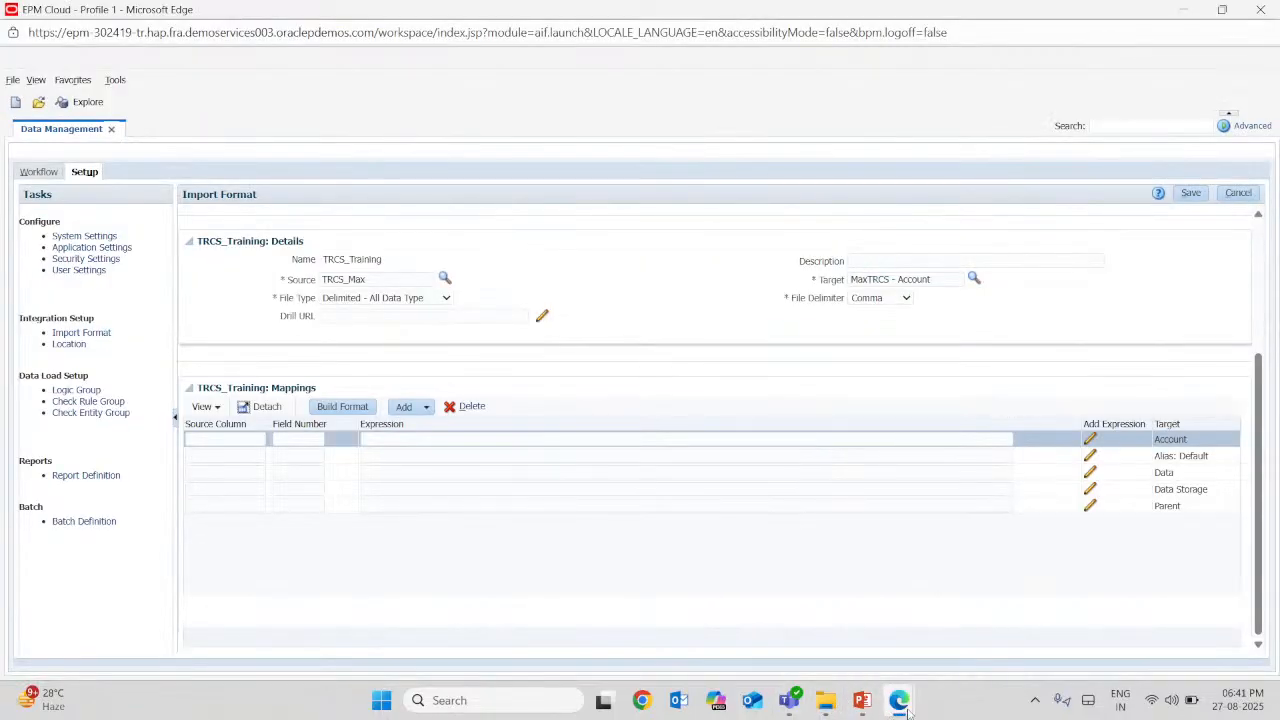
left_click(825, 700)
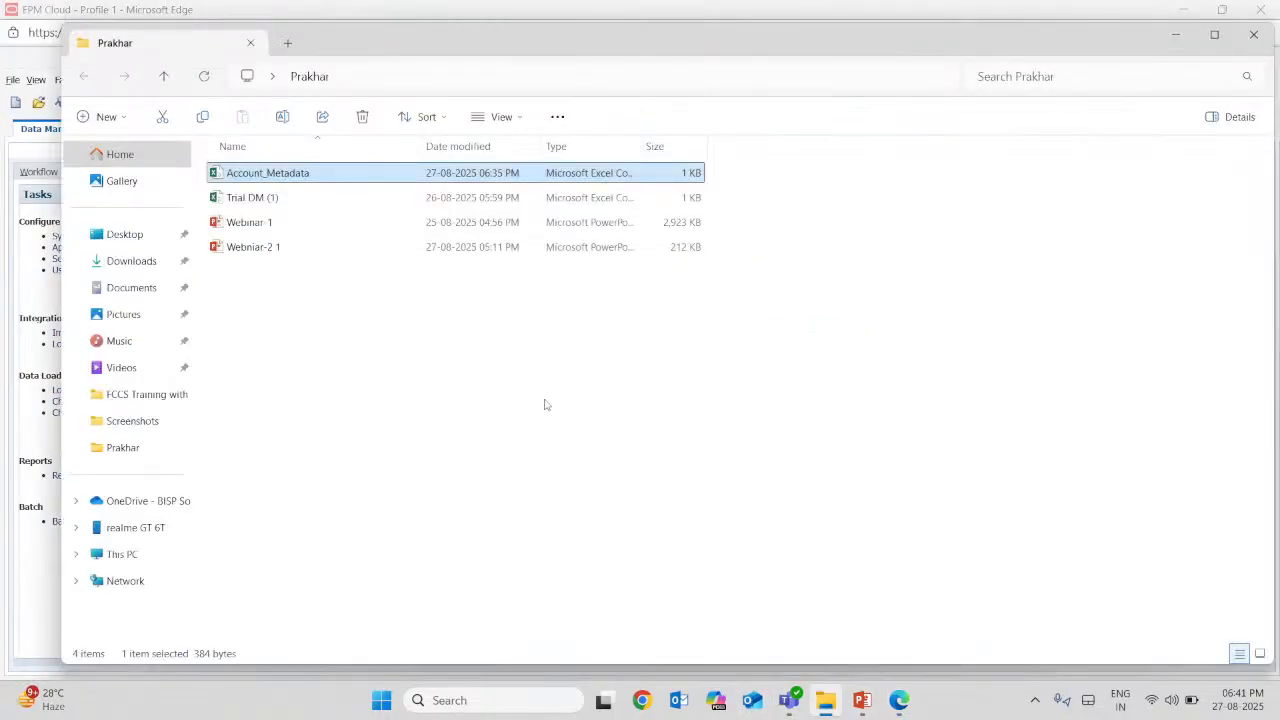
double_click(360, 174)
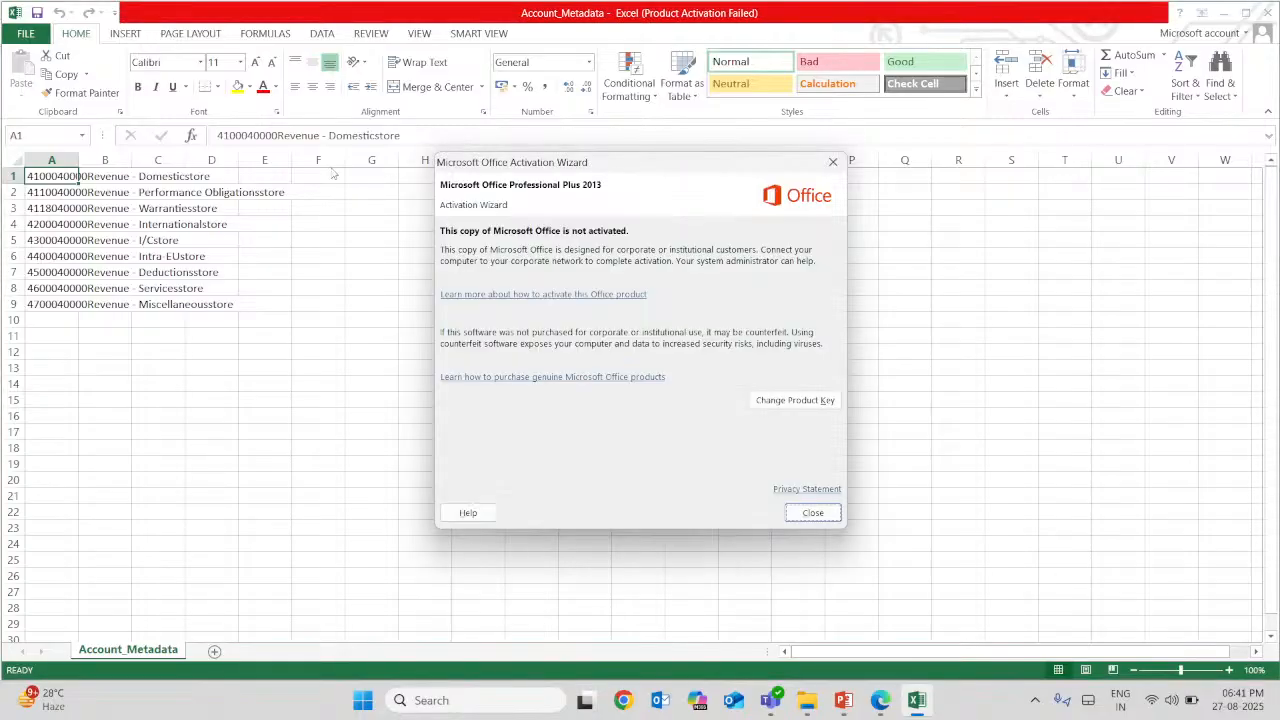
left_click(813, 512)
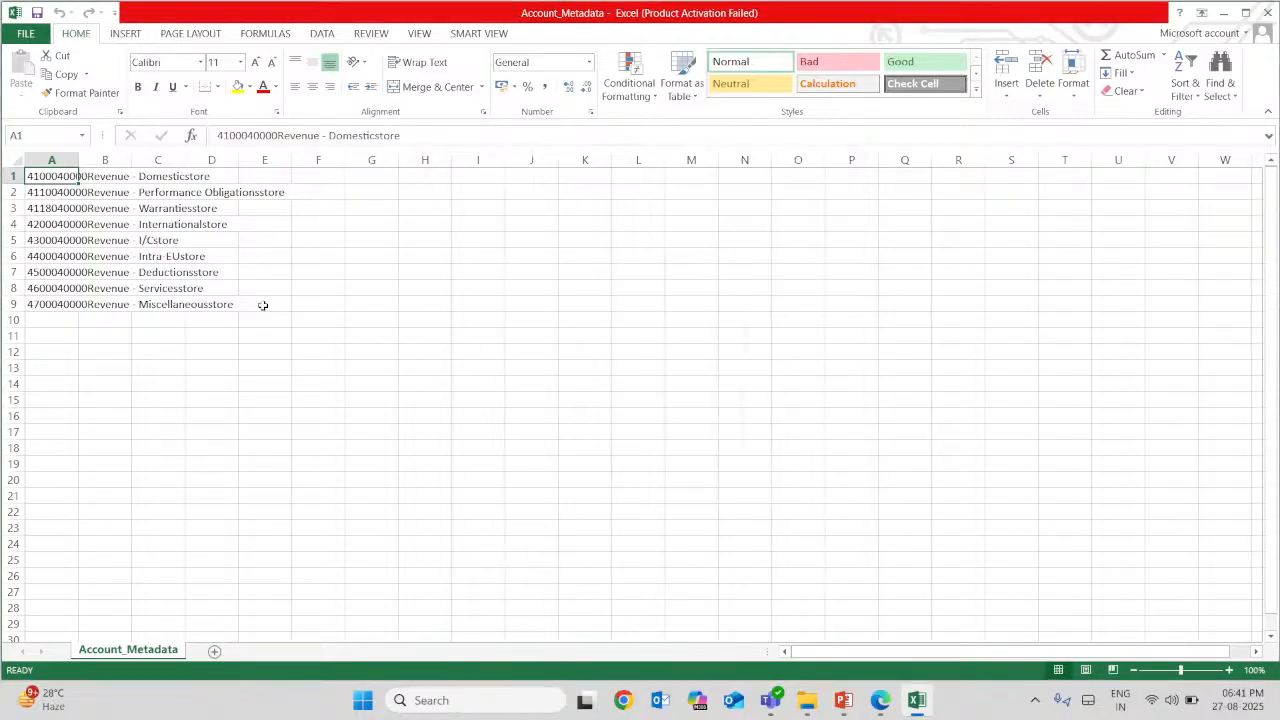
Widen column A of Account_Metadata to examine how its account rows are structured, and close the file without saving
left_click(76, 213)
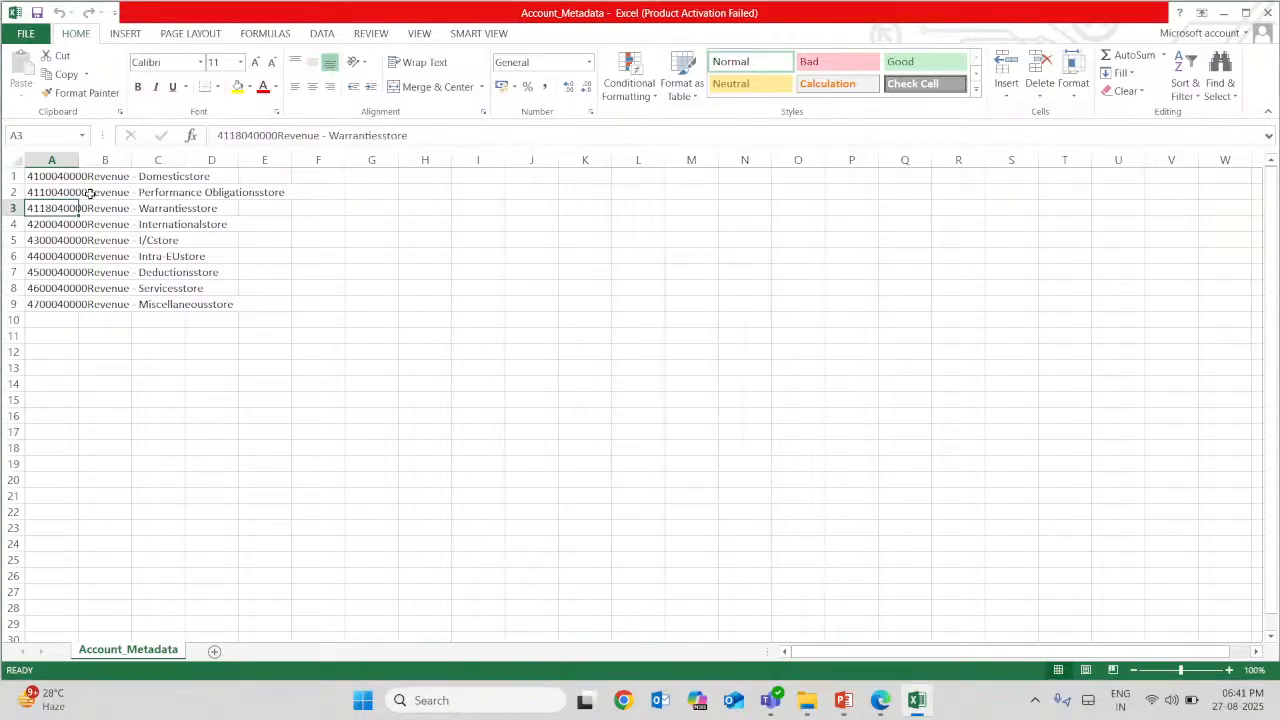
left_click(81, 191)
left_click_drag(77, 160, 350, 165)
left_click(249, 330)
left_click(173, 305)
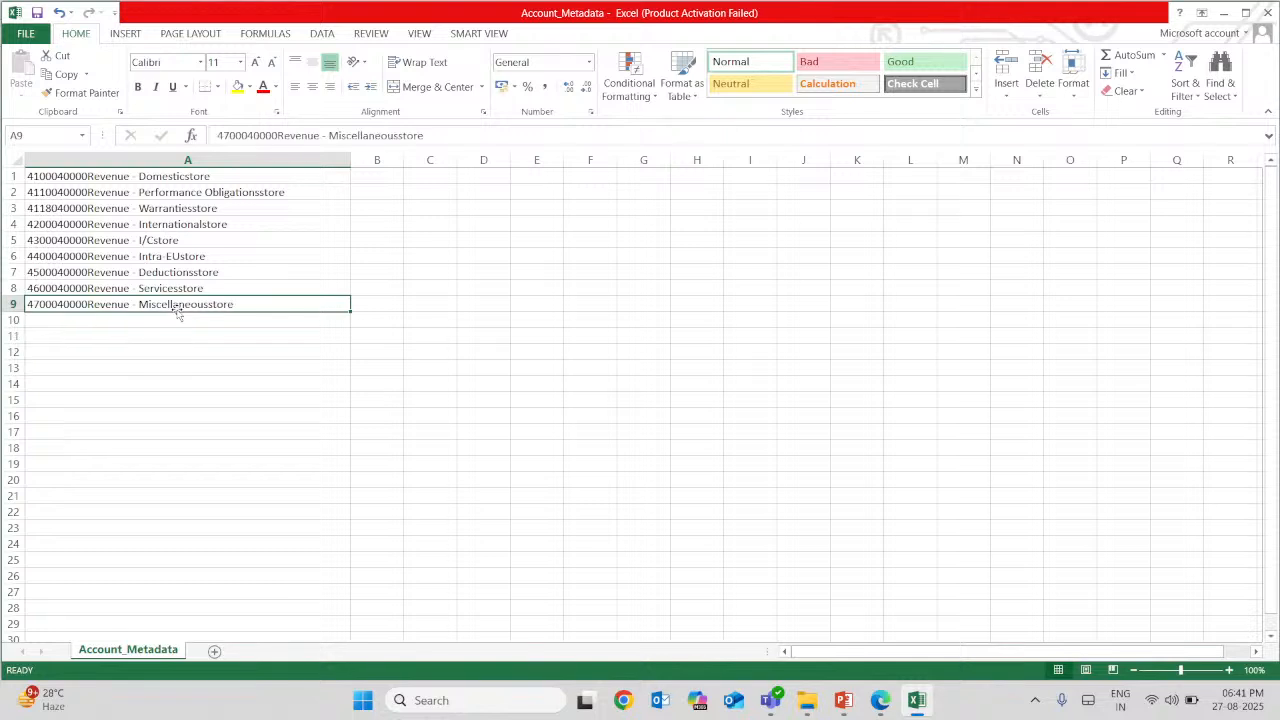
left_click(1267, 12)
left_click(639, 366)
Open the Trial DM (1) file in Excel and examine the entries in its first three columns
left_click(260, 199)
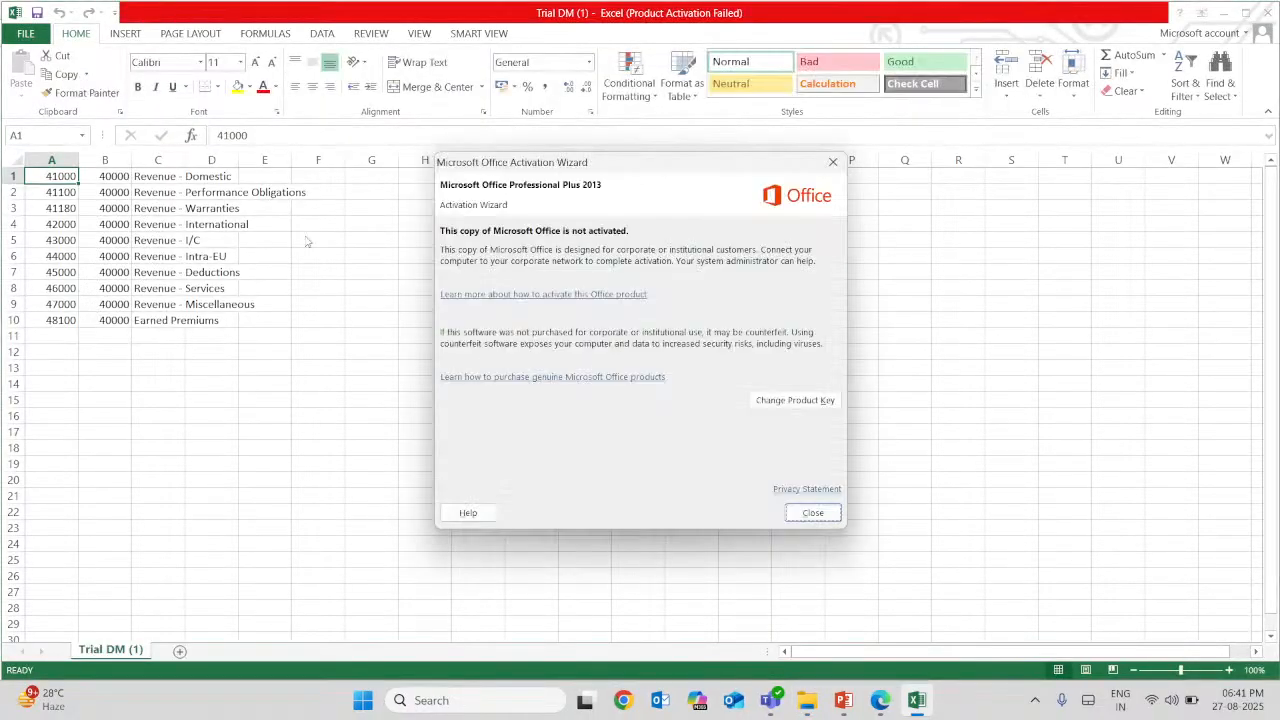
left_click(812, 512)
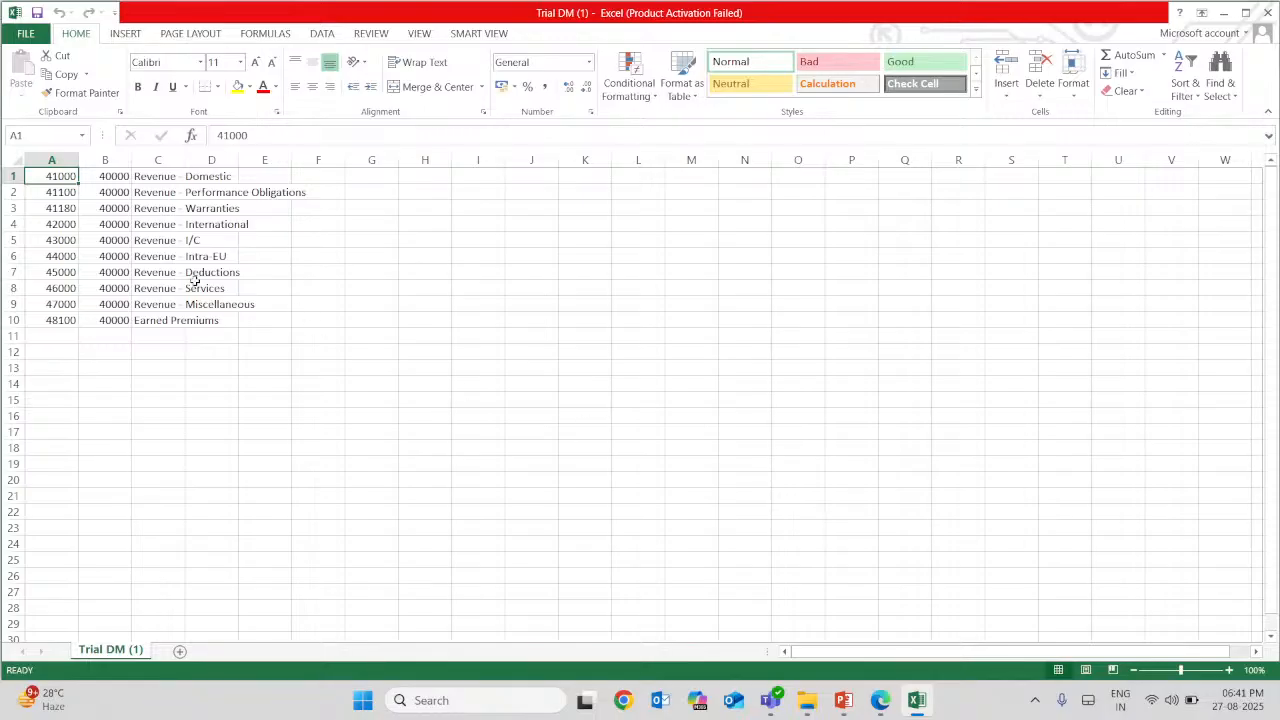
left_click(55, 190)
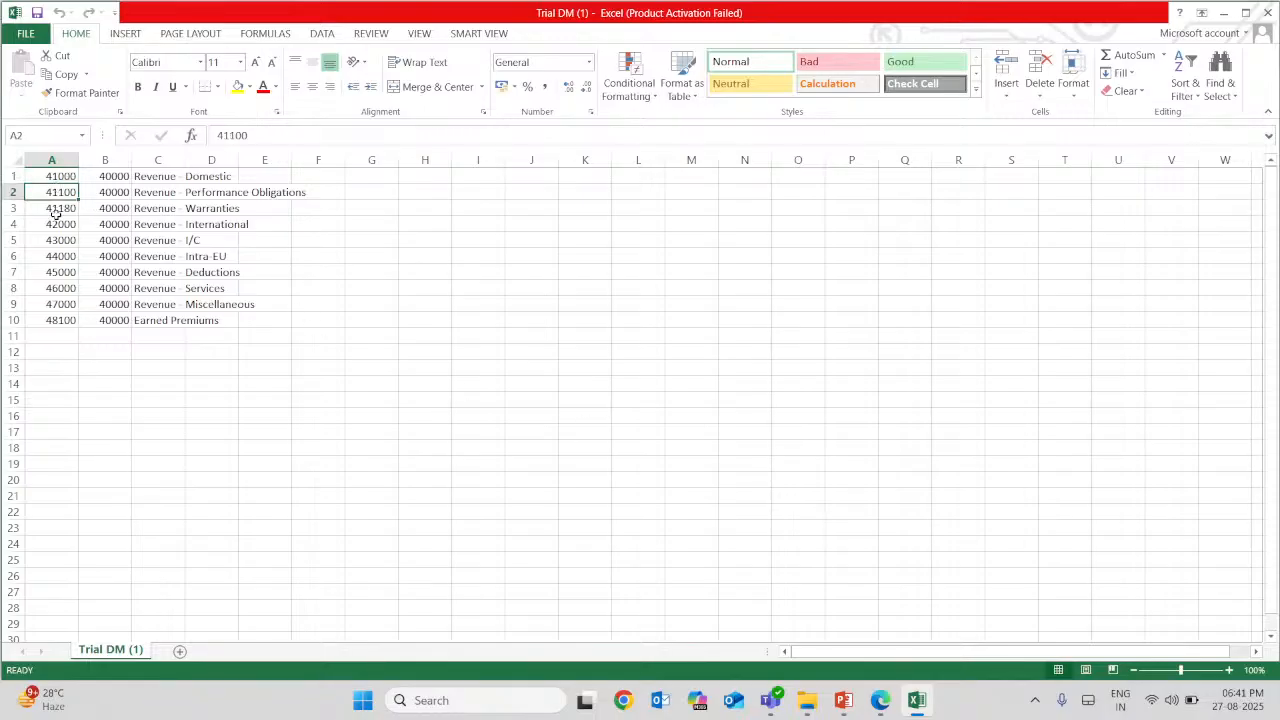
left_click(56, 210)
left_click(113, 208)
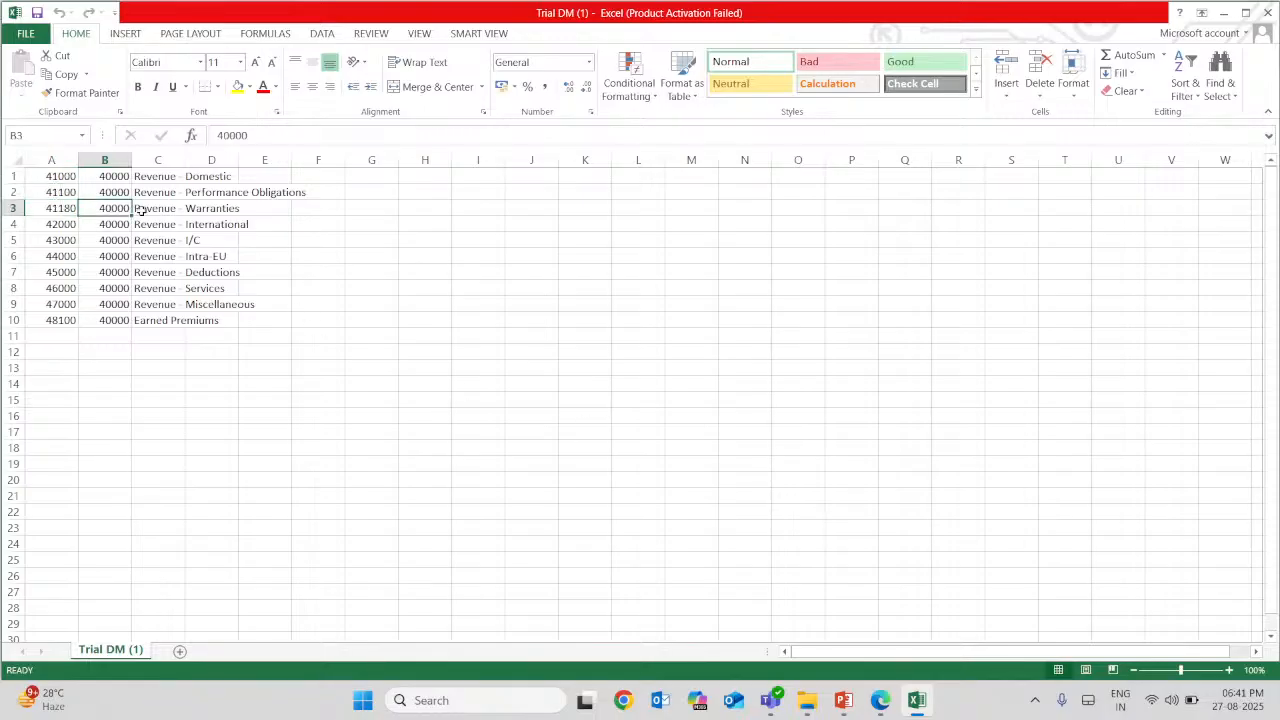
left_click(182, 210)
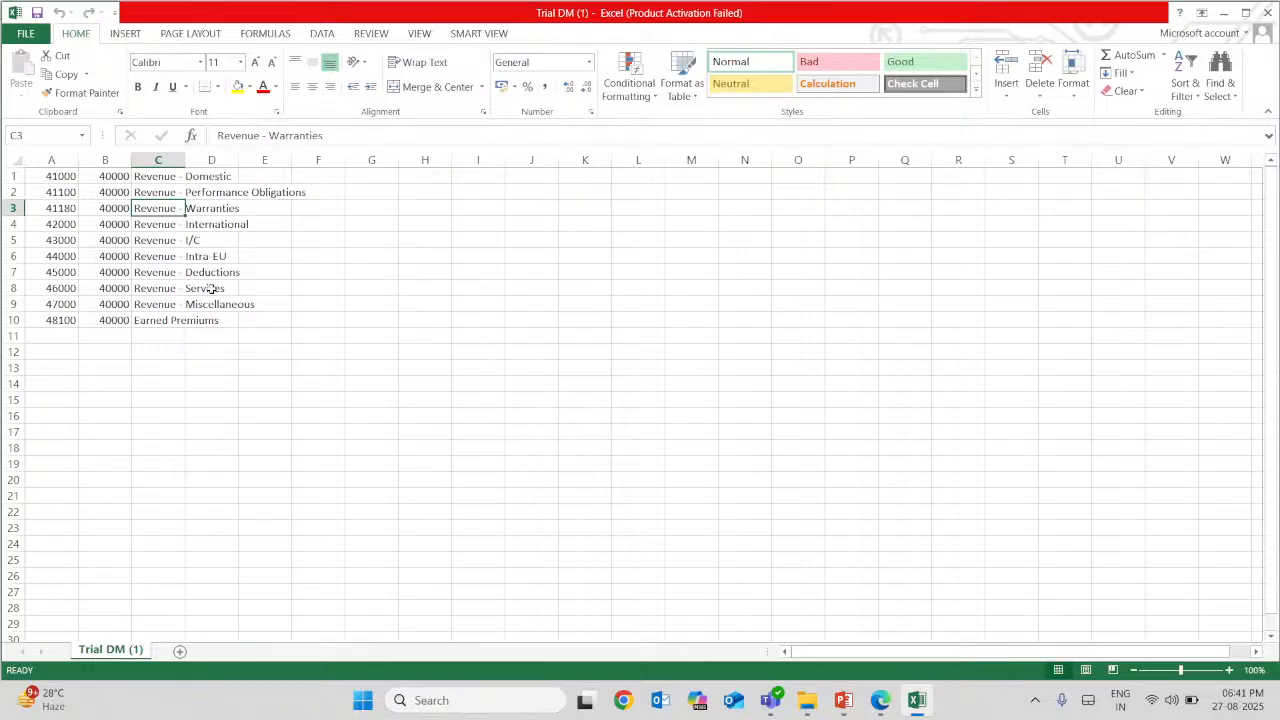
Widen columns B through D of Trial DM (1) to read the account descriptions, and close the file without saving
left_click_drag(240, 160, 358, 162)
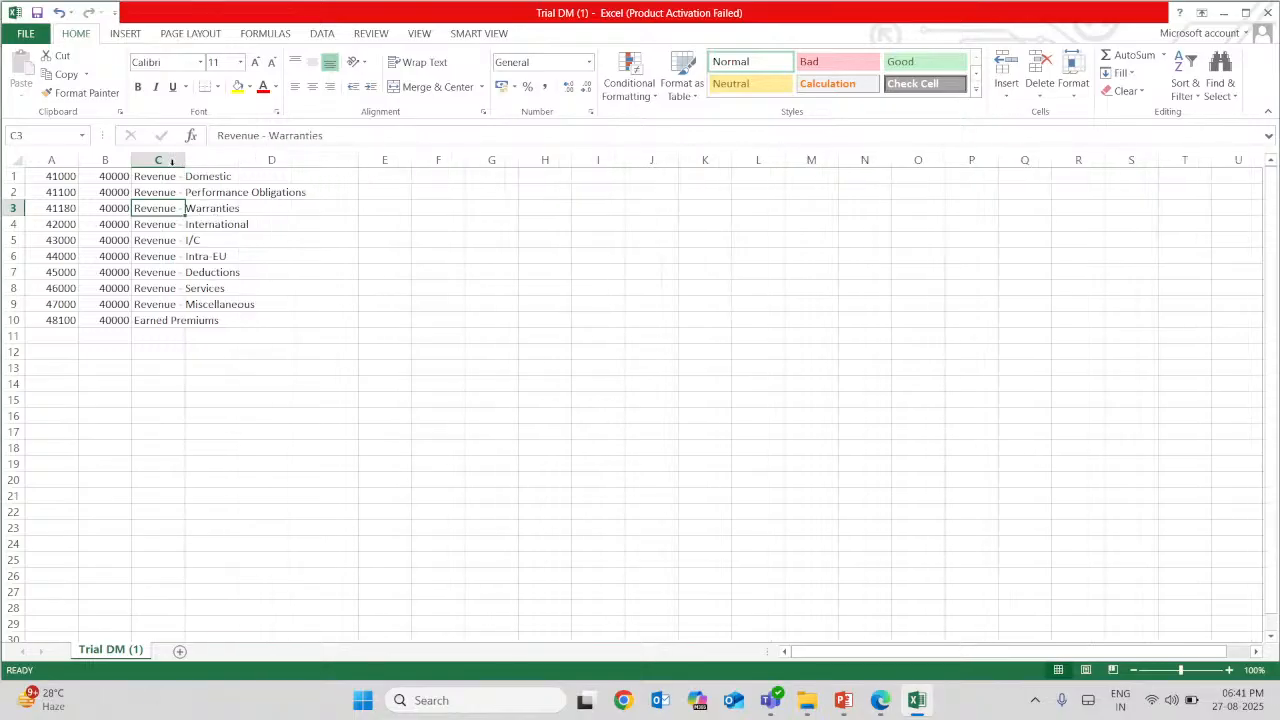
left_click_drag(131, 162, 399, 165)
left_click(500, 414)
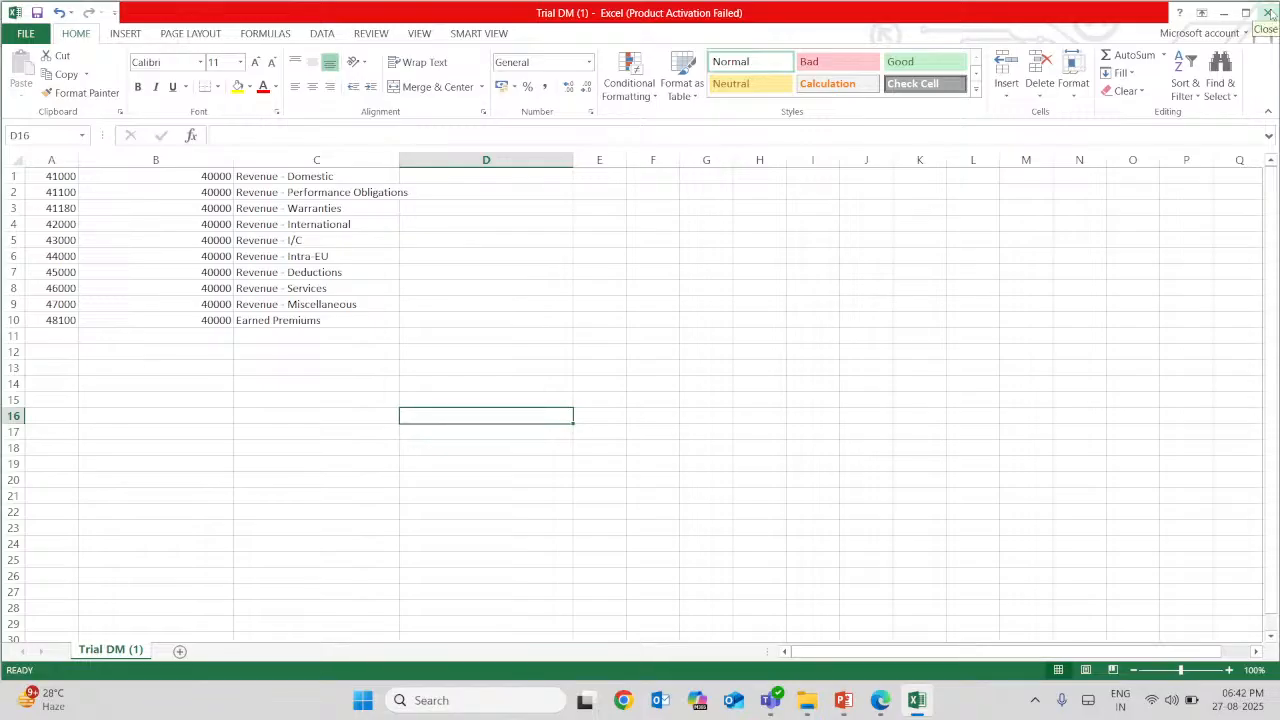
left_click(1268, 12)
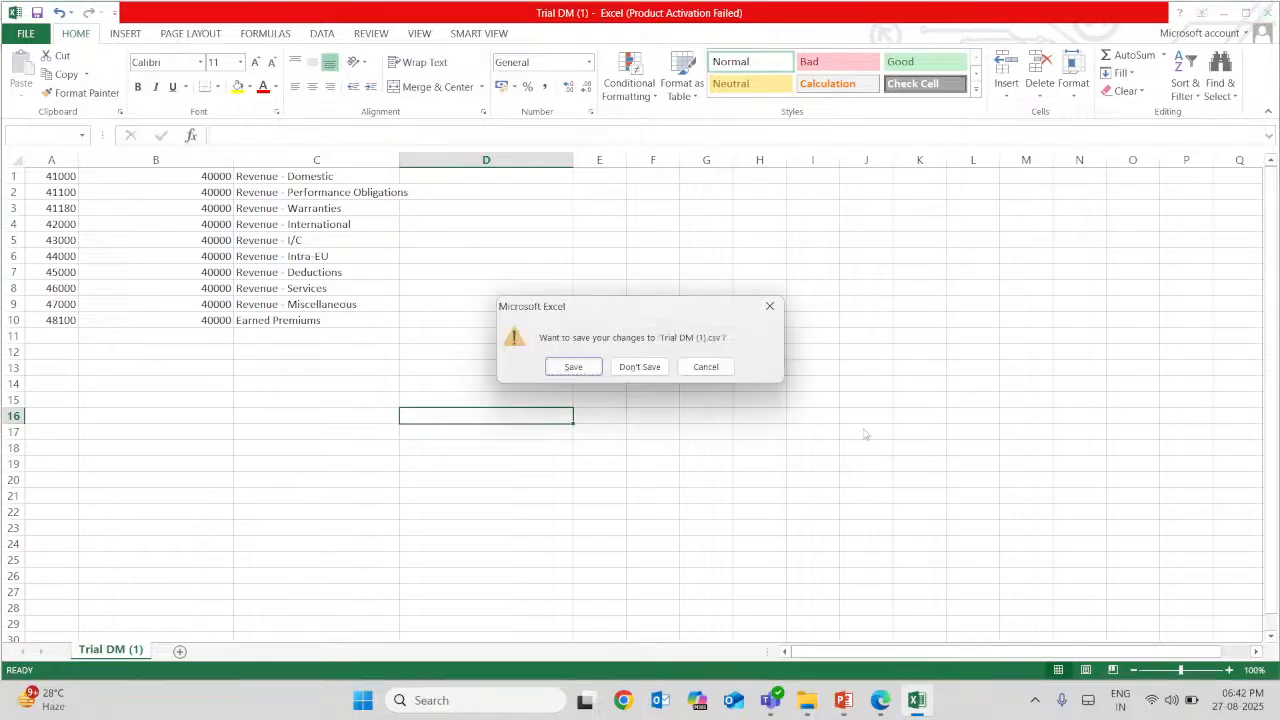
left_click(639, 366)
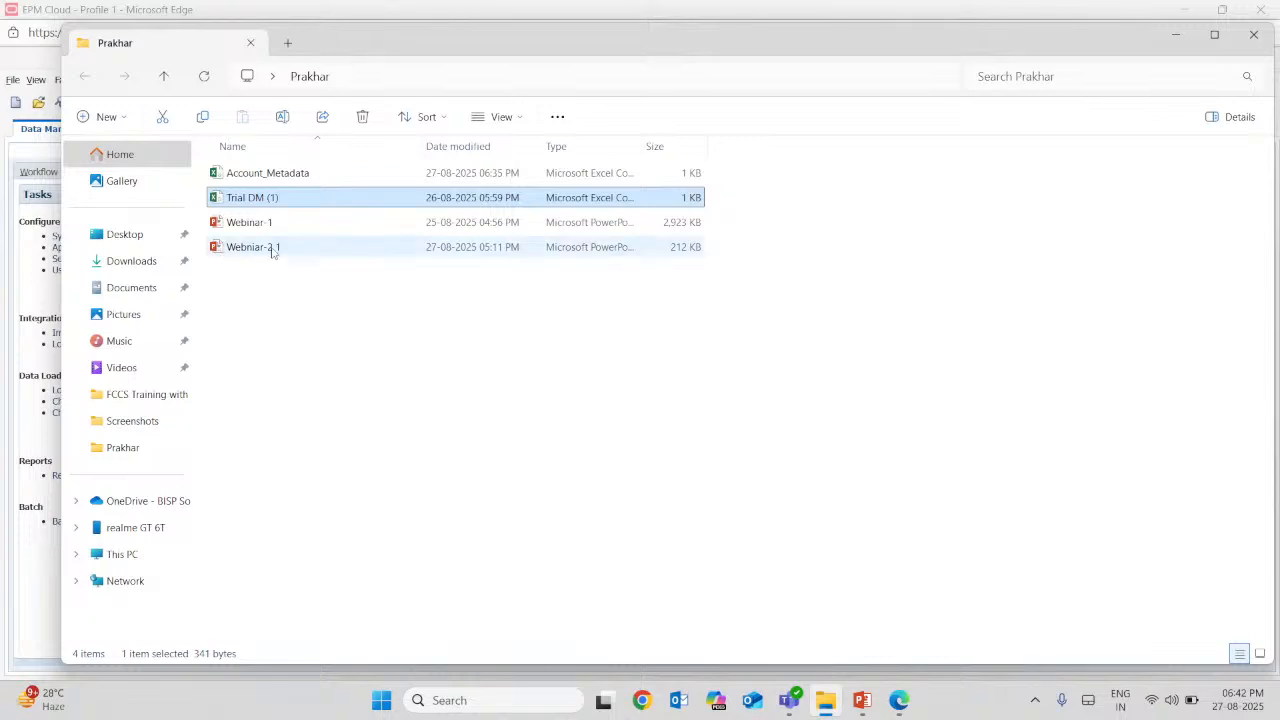
right_click(268, 204)
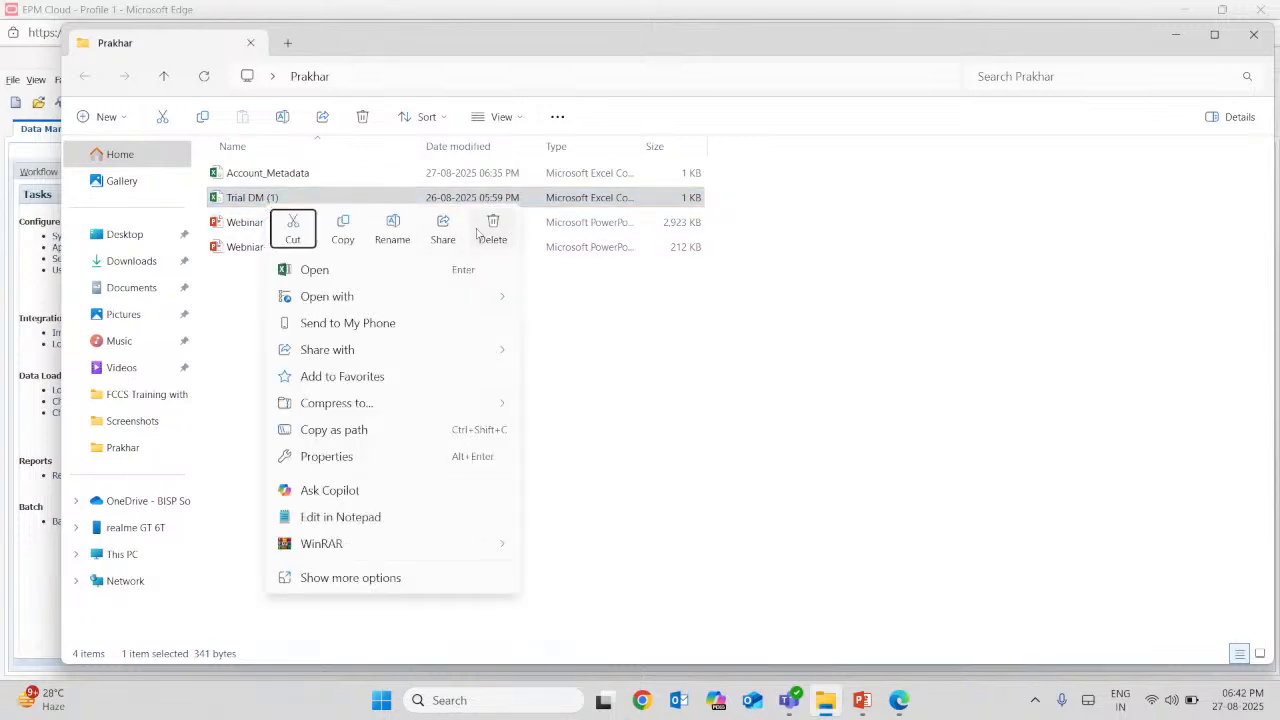
left_click(655, 380)
left_click_drag(670, 47, 640, 4)
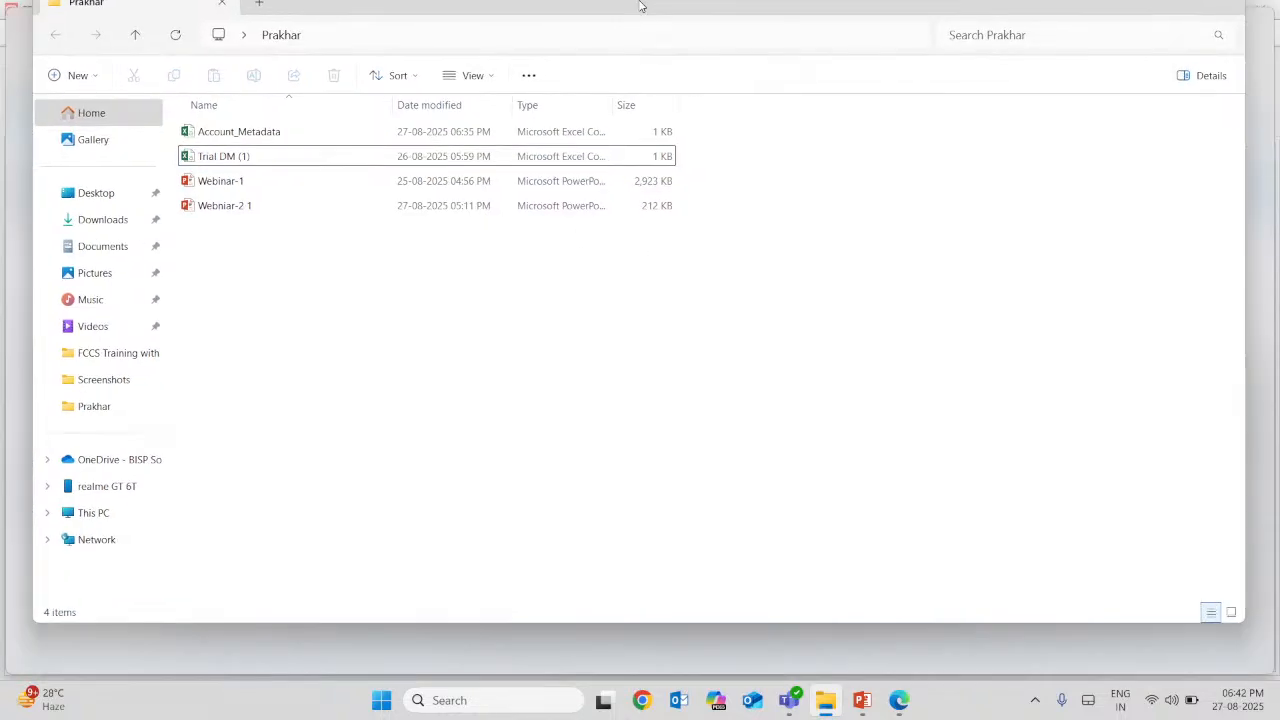
Close File Explorer and map the Account target in the TRCS_Training import format to field number 1 with source column Account
left_click(1252, 12)
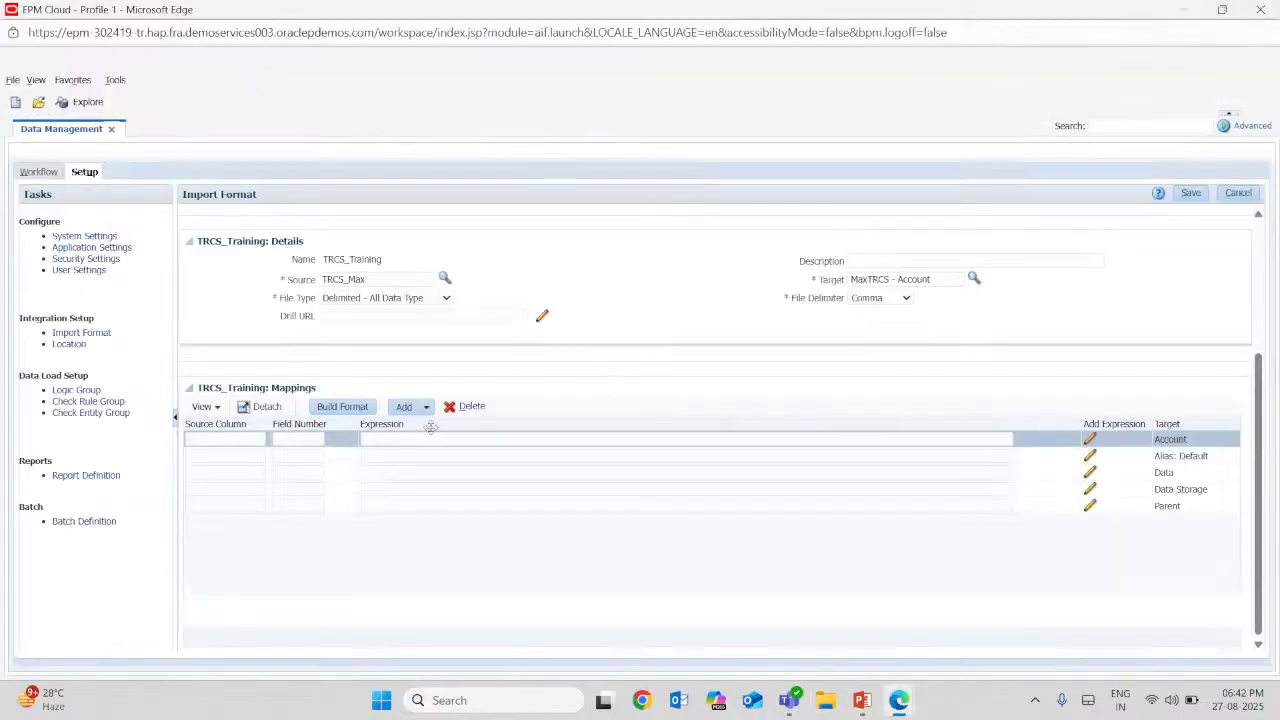
left_click(298, 439)
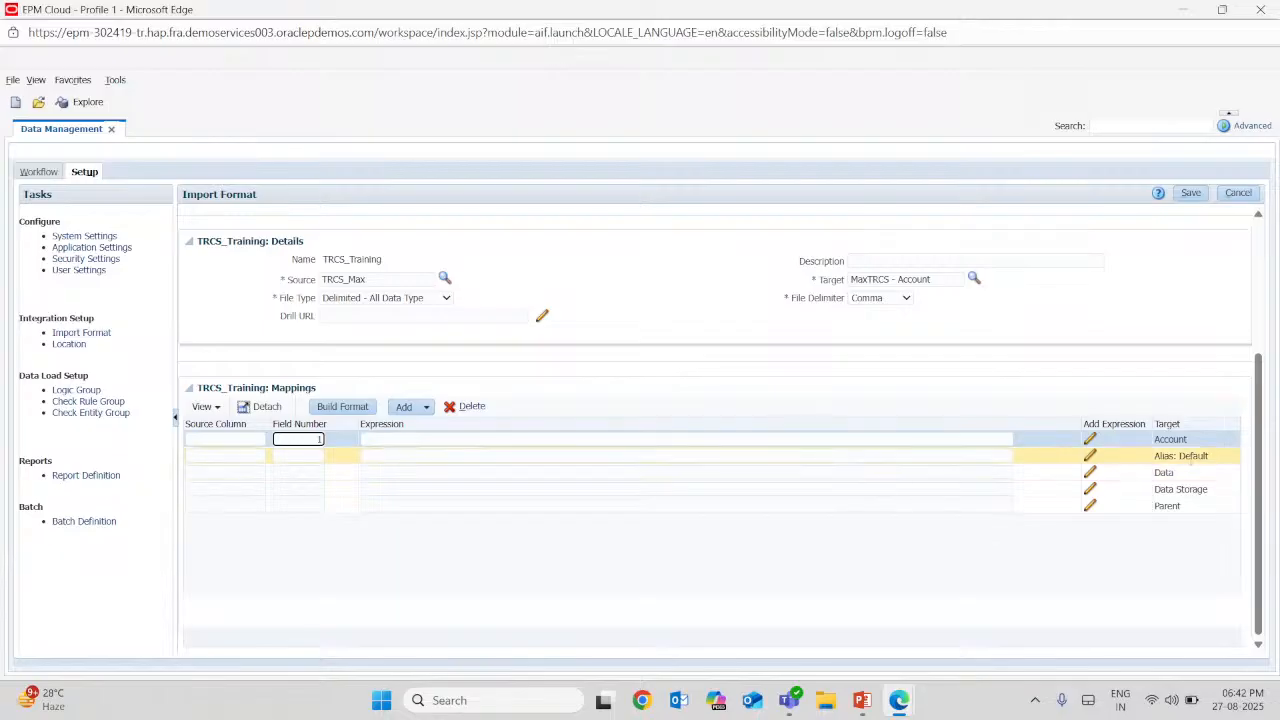
double_click(1172, 440)
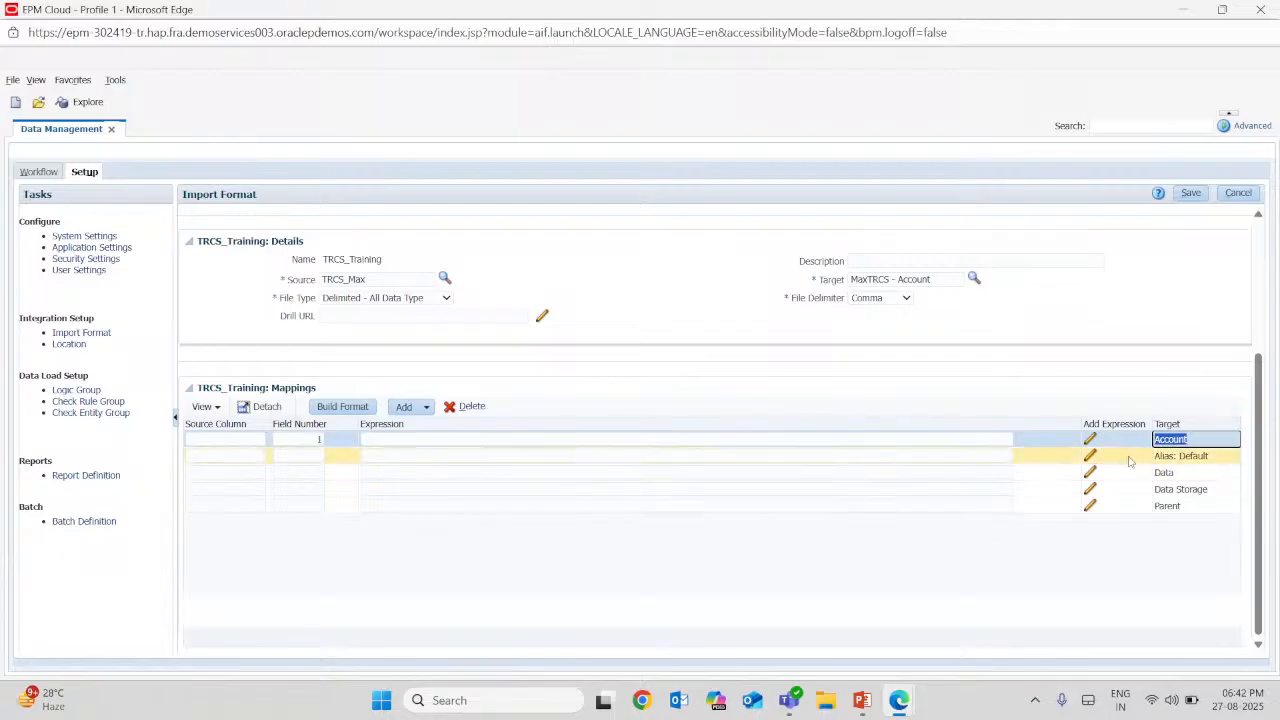
left_click(235, 439)
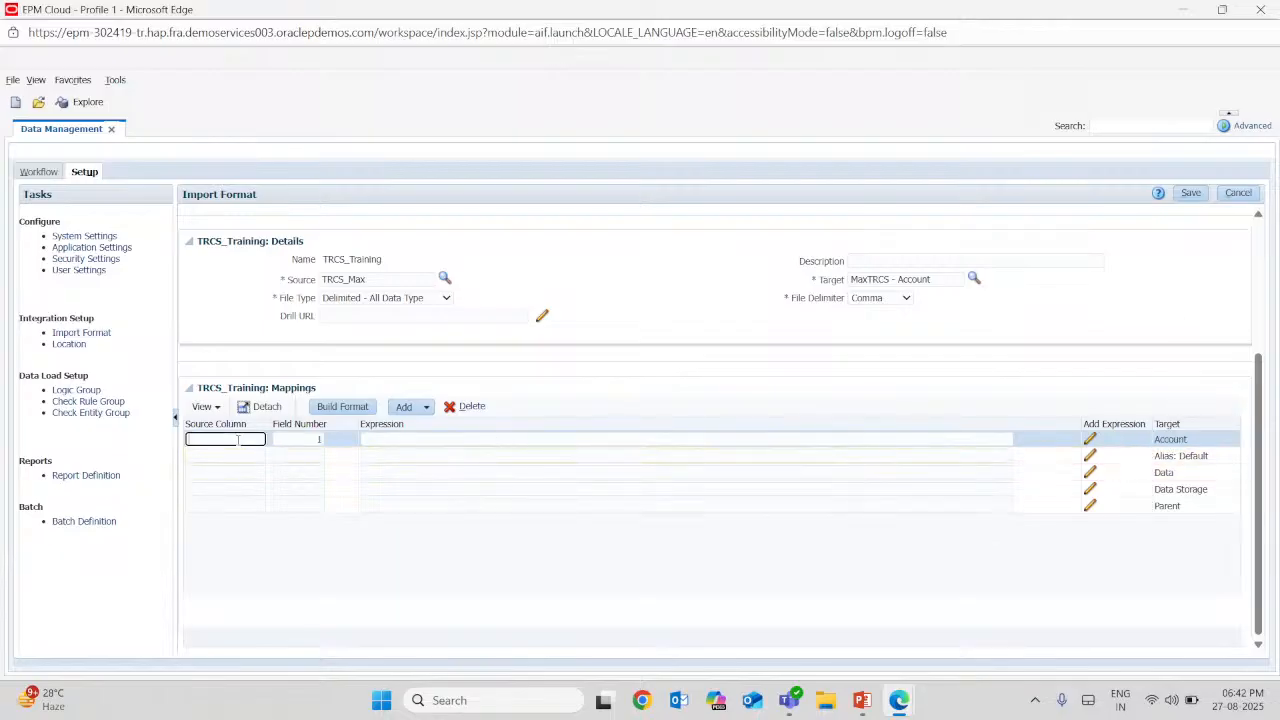
double_click(1175, 457)
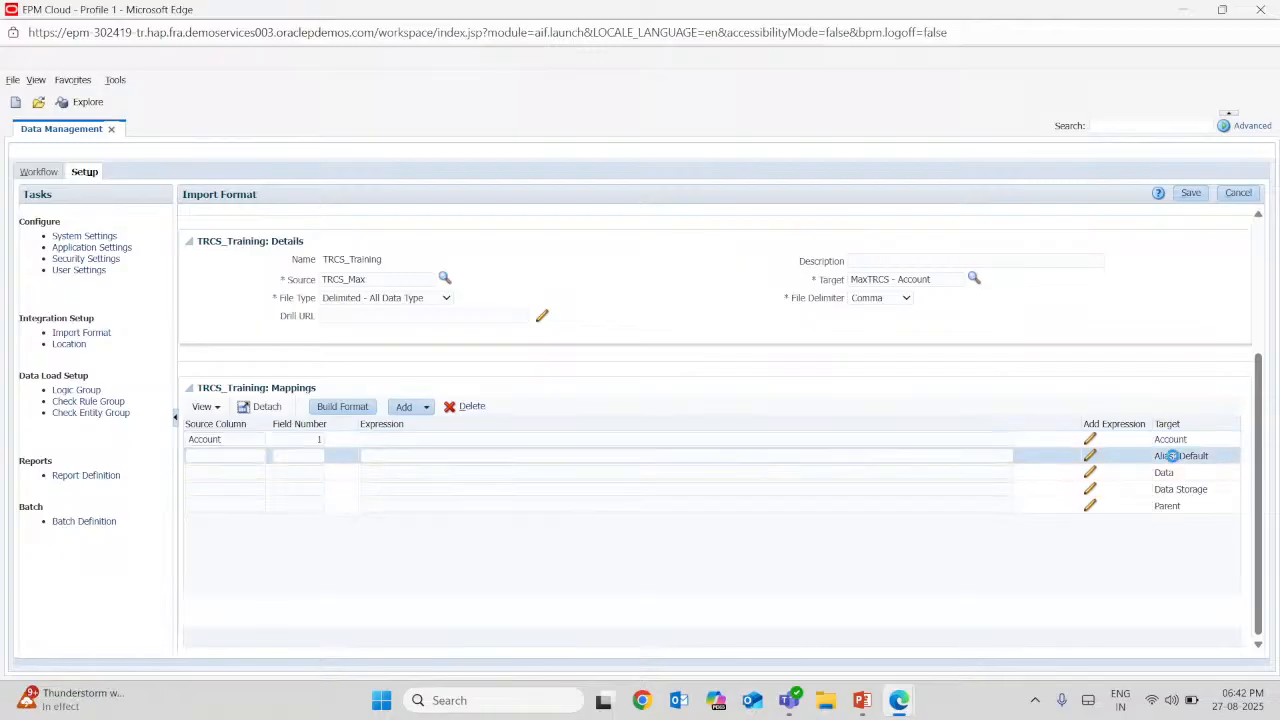
Open Trial DM (1) from File Explorer in Excel, dismiss the activation wizard, and check which column holds the account descriptions
left_click(825, 700)
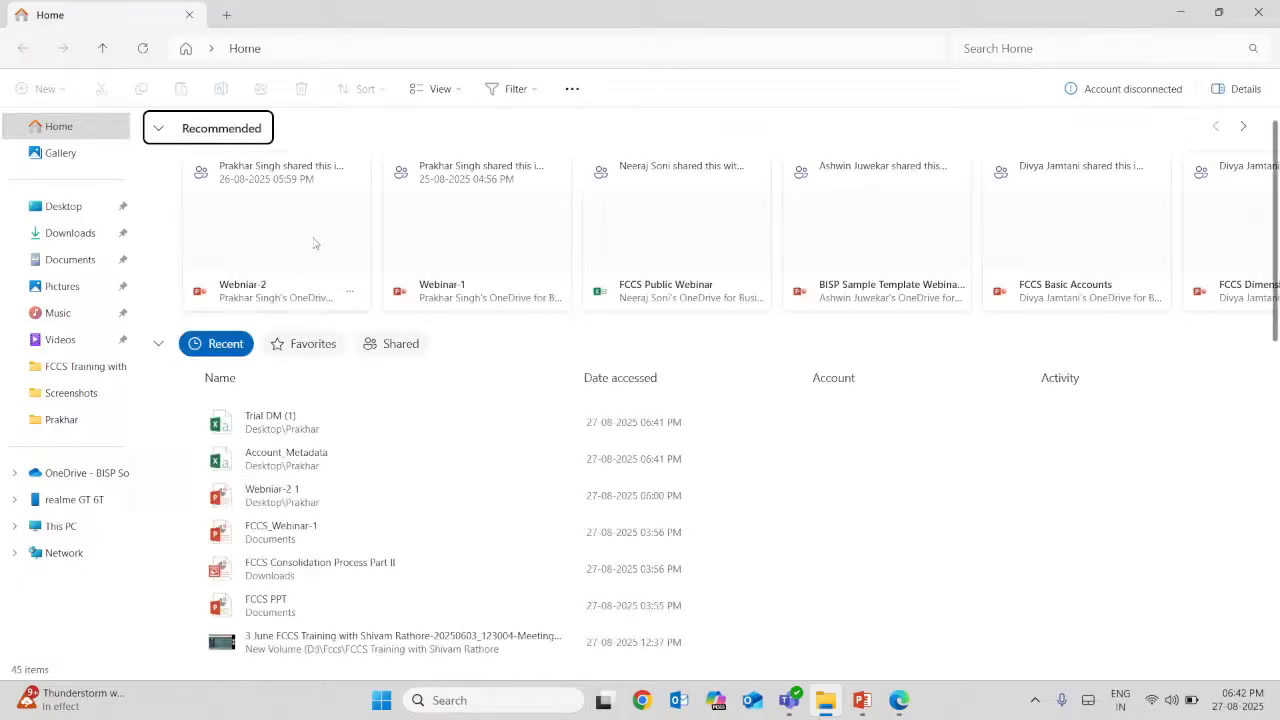
left_click(305, 418)
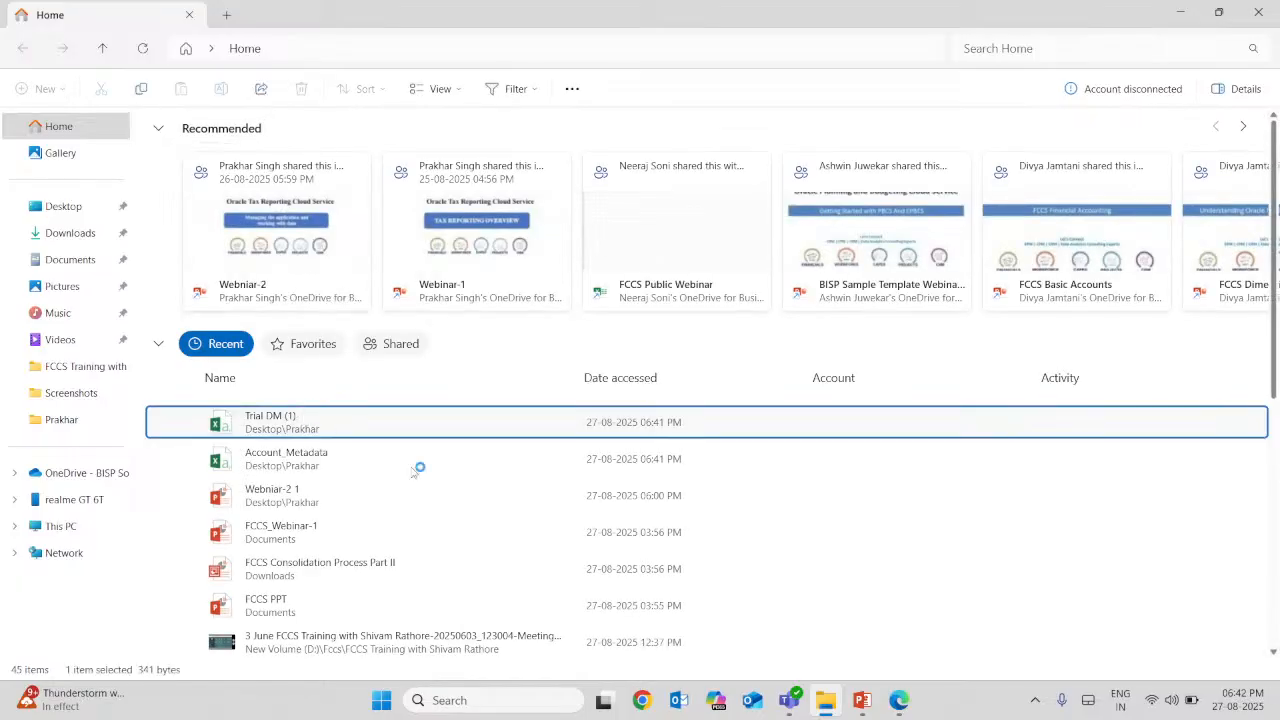
mouse_move(900, 703)
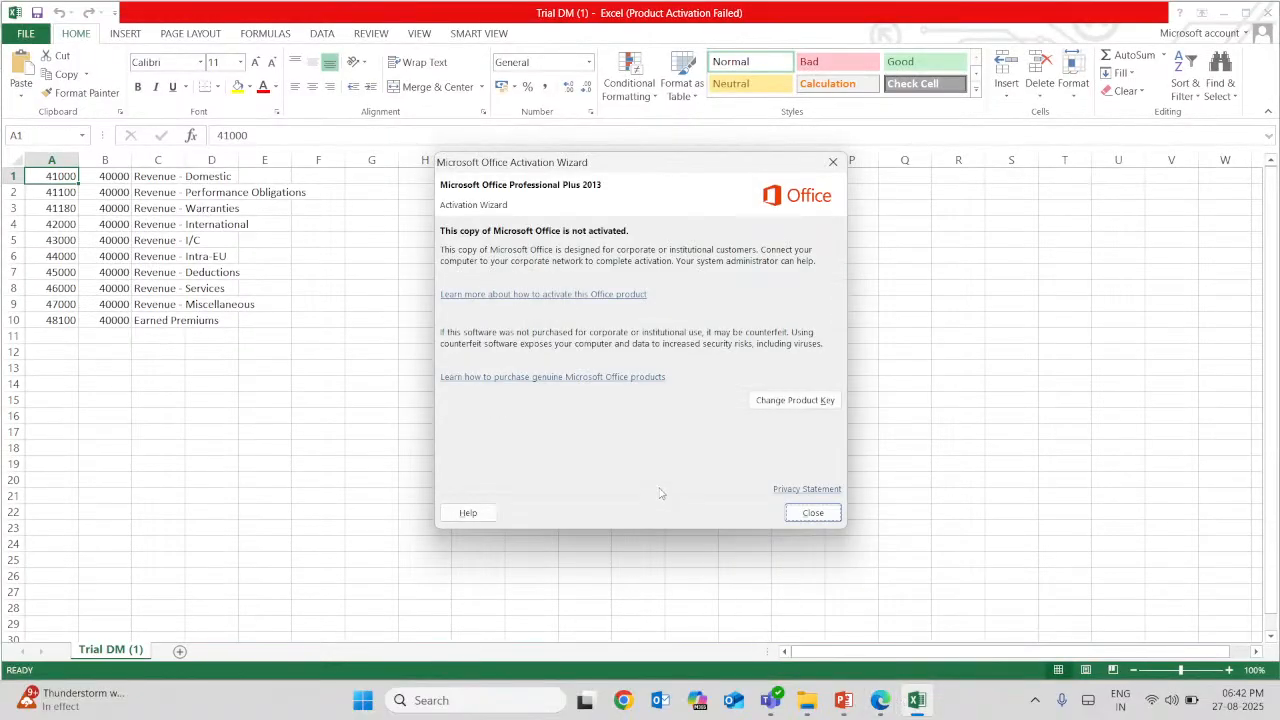
left_click(800, 515)
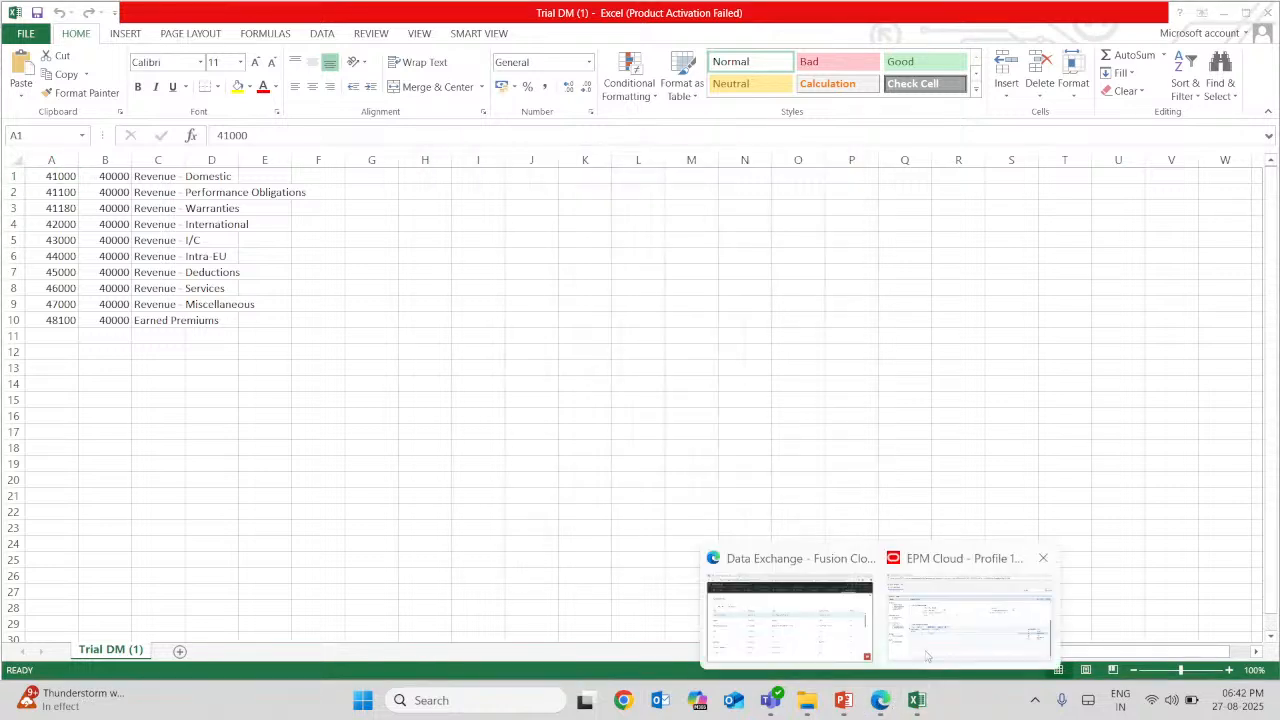
Switch back to Data Management in Edge, map the Alias: Default target to source column Alias with field number 3, and save
left_click(925, 656)
left_click(289, 457)
type("3")
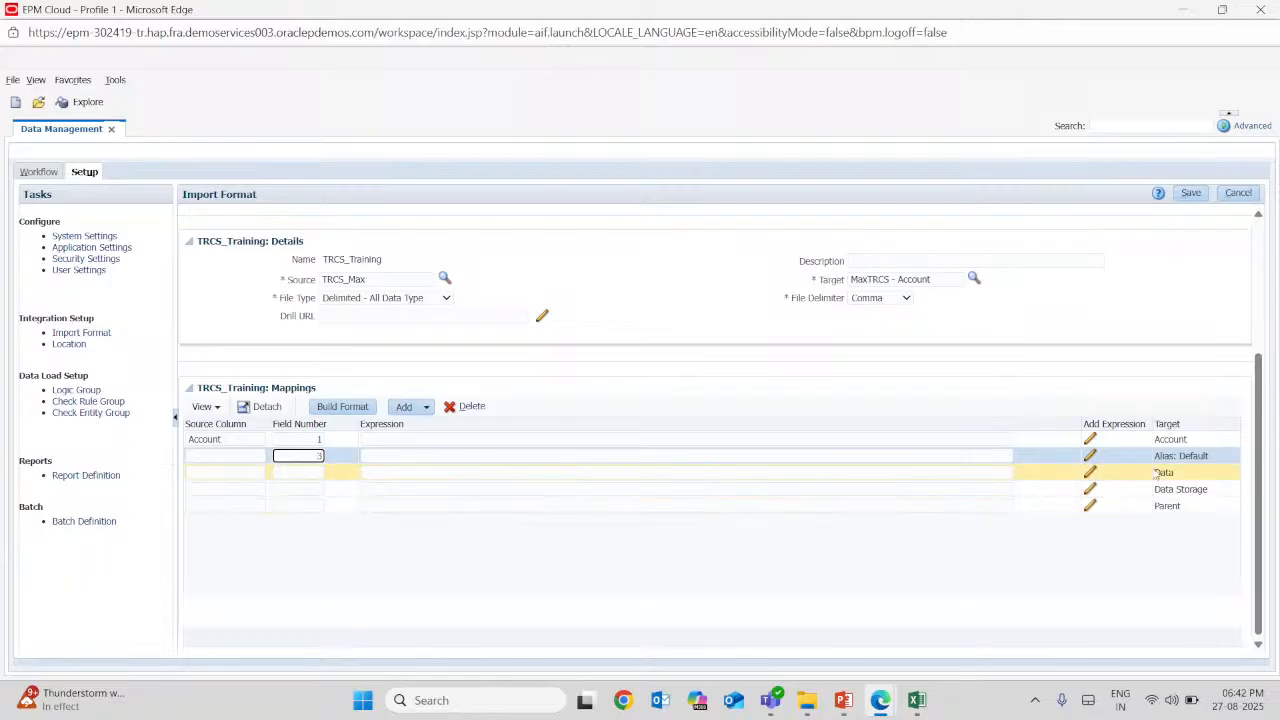
double_click(1160, 456)
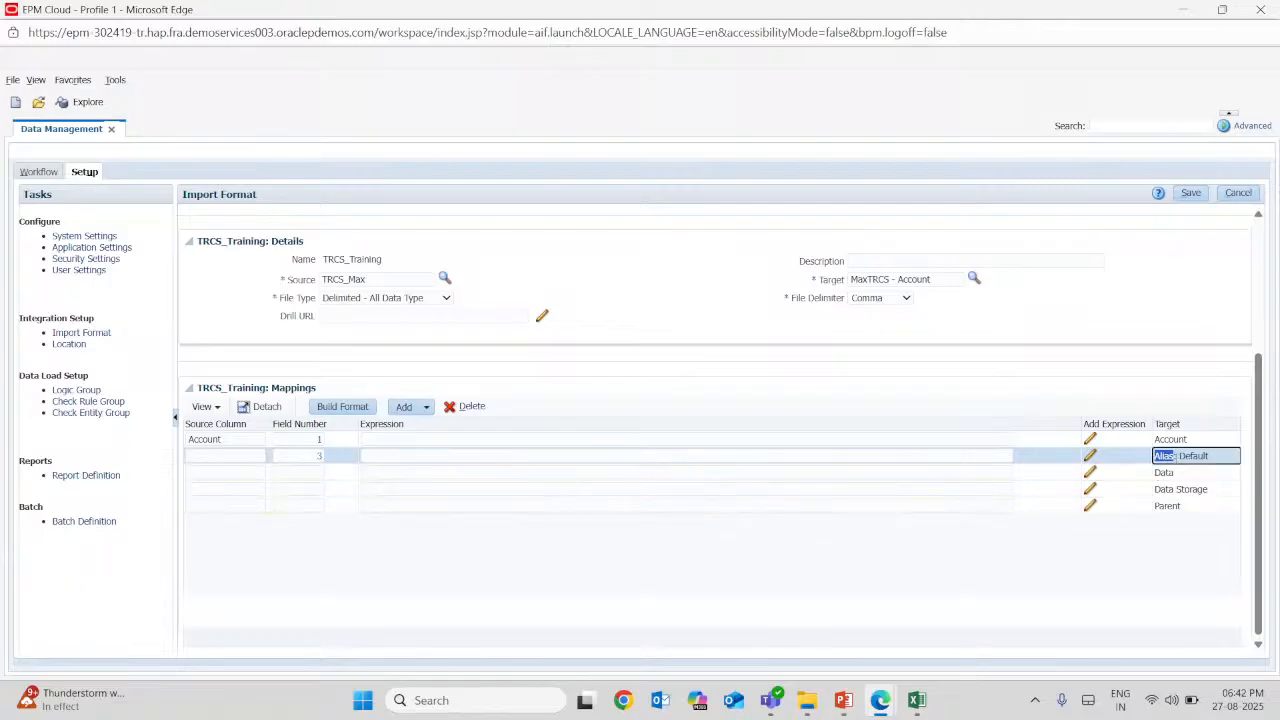
left_click(236, 456)
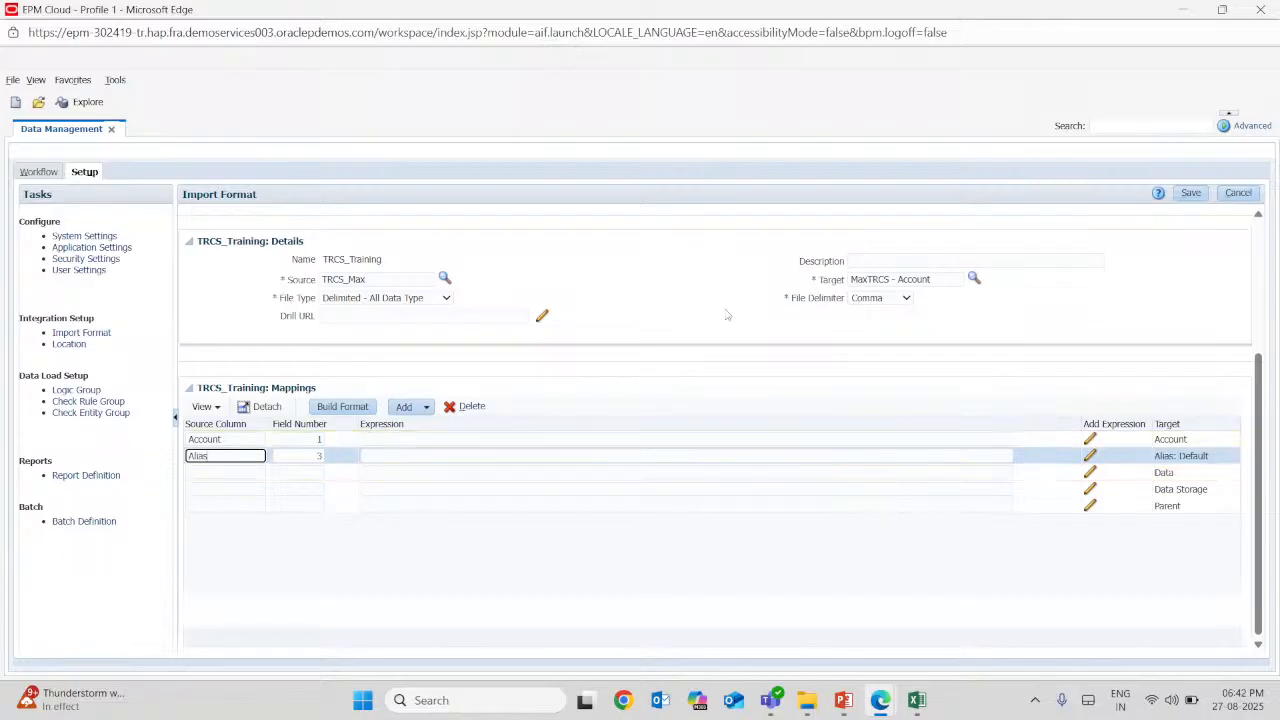
left_click(1190, 193)
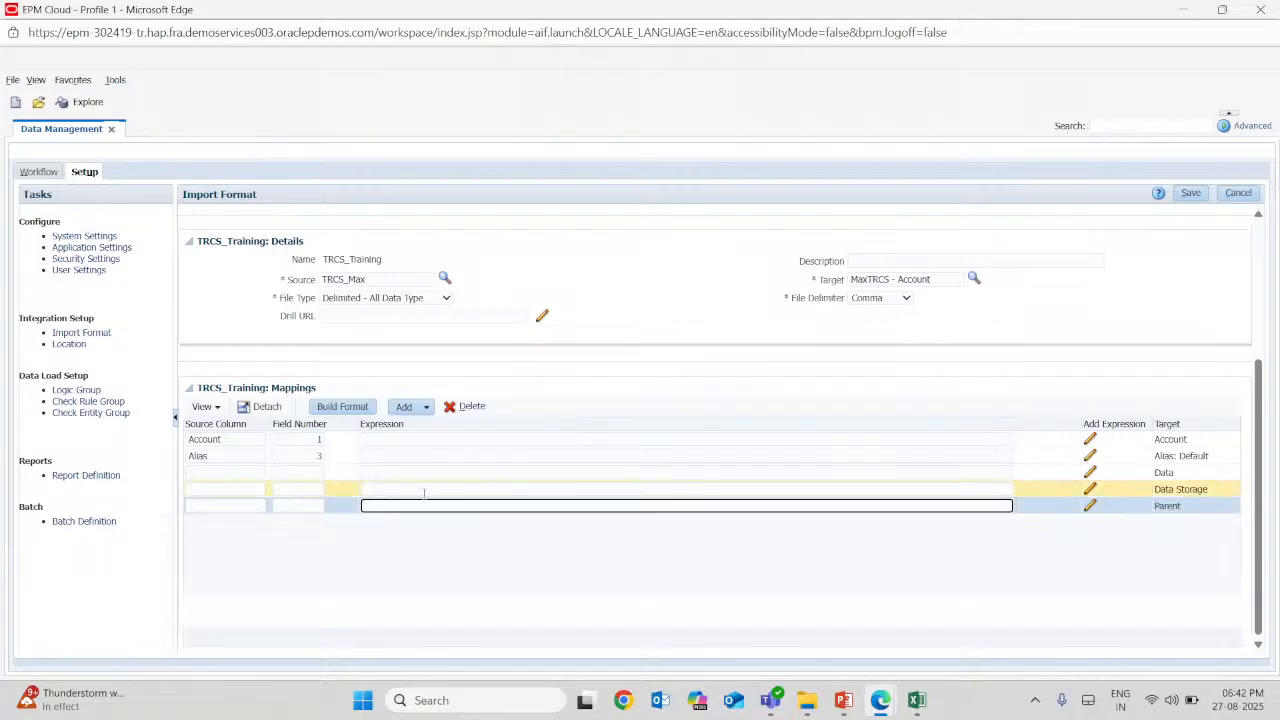
Map the Parent target to field number 2 with source column Parent, and save the import format
left_click(318, 508)
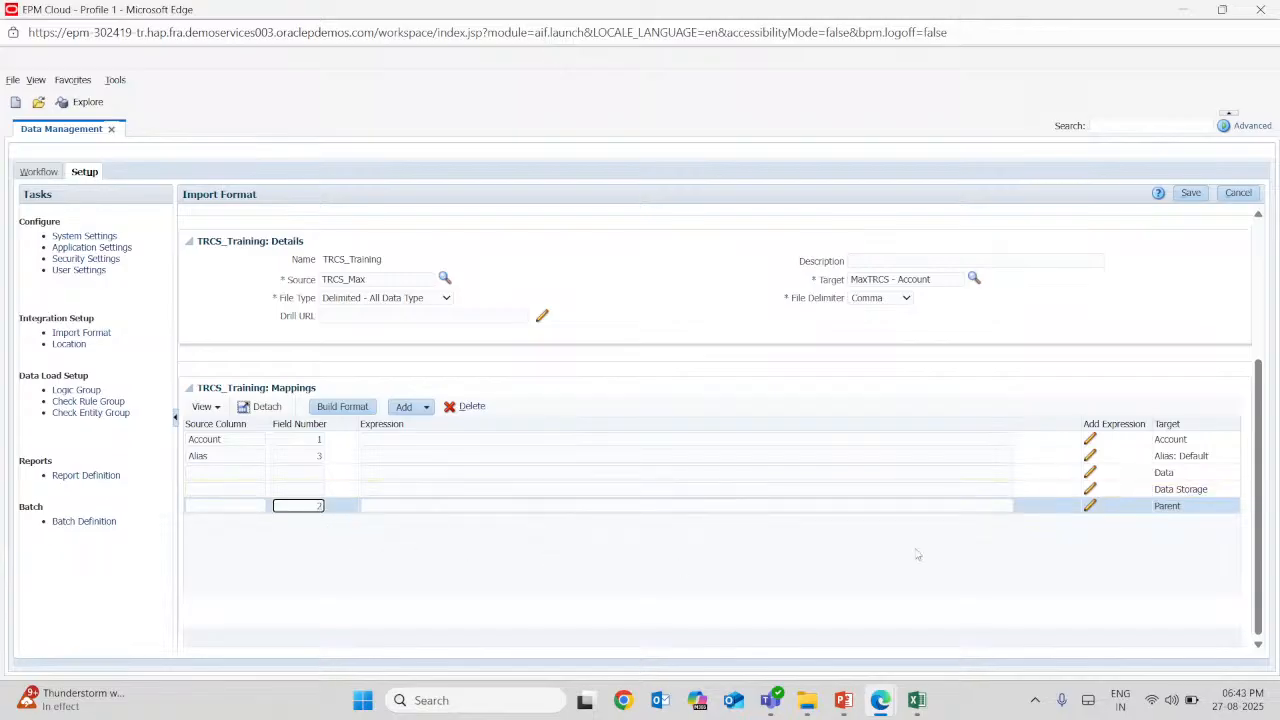
double_click(1176, 508)
key("ctrl+c")
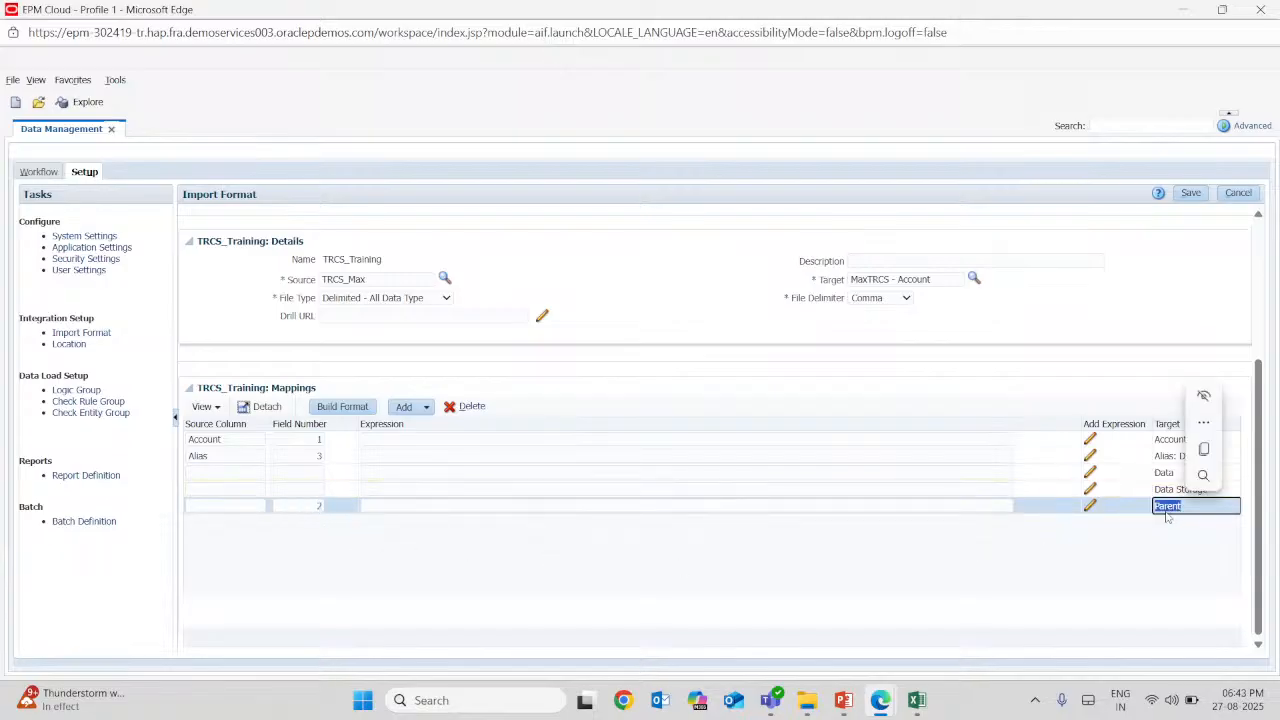
left_click(225, 506)
key("ctrl+v")
left_click(1190, 193)
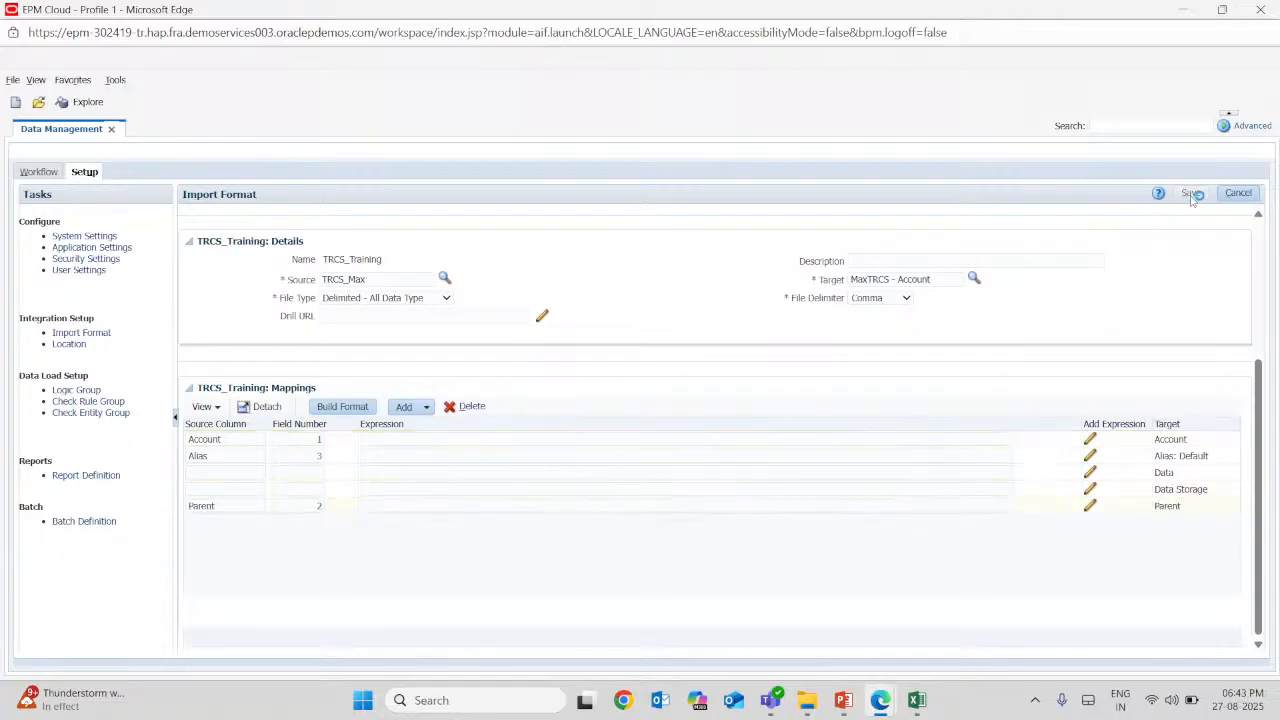
Map the Data Storage target to field number 1 with source column Data Storage, and save the import format
scroll(782, 528, "down", 2)
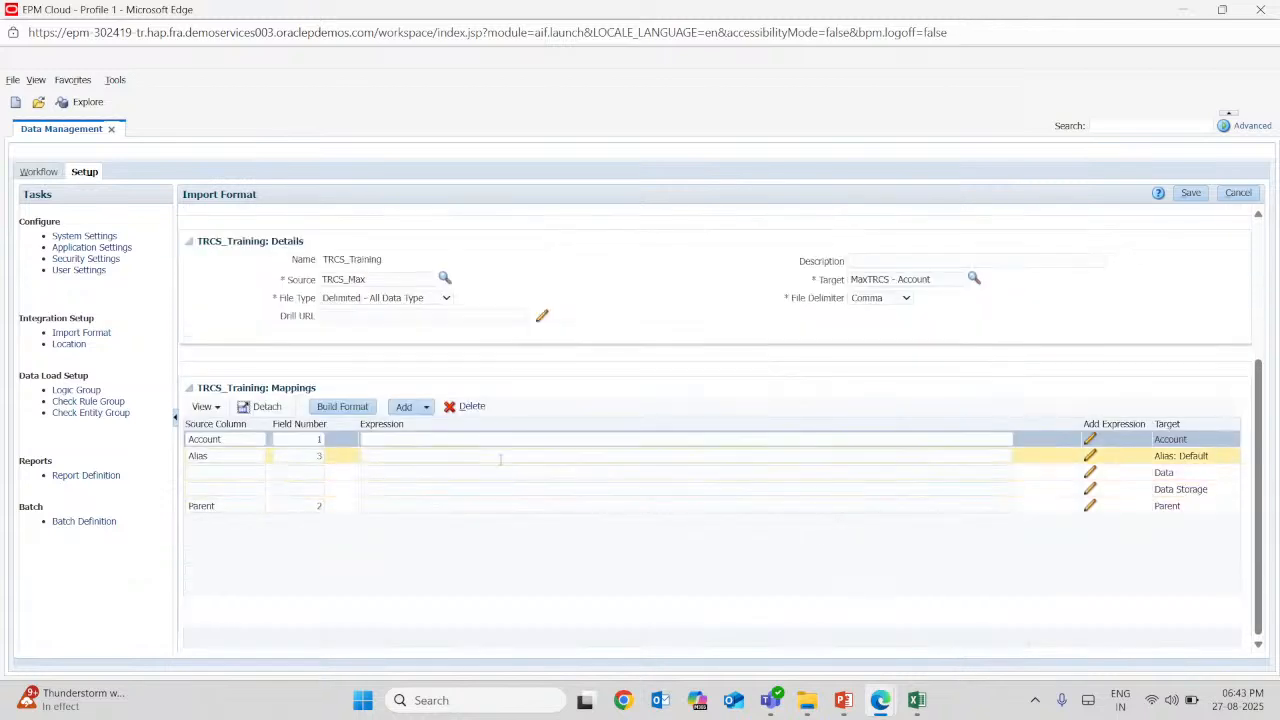
left_click(288, 490)
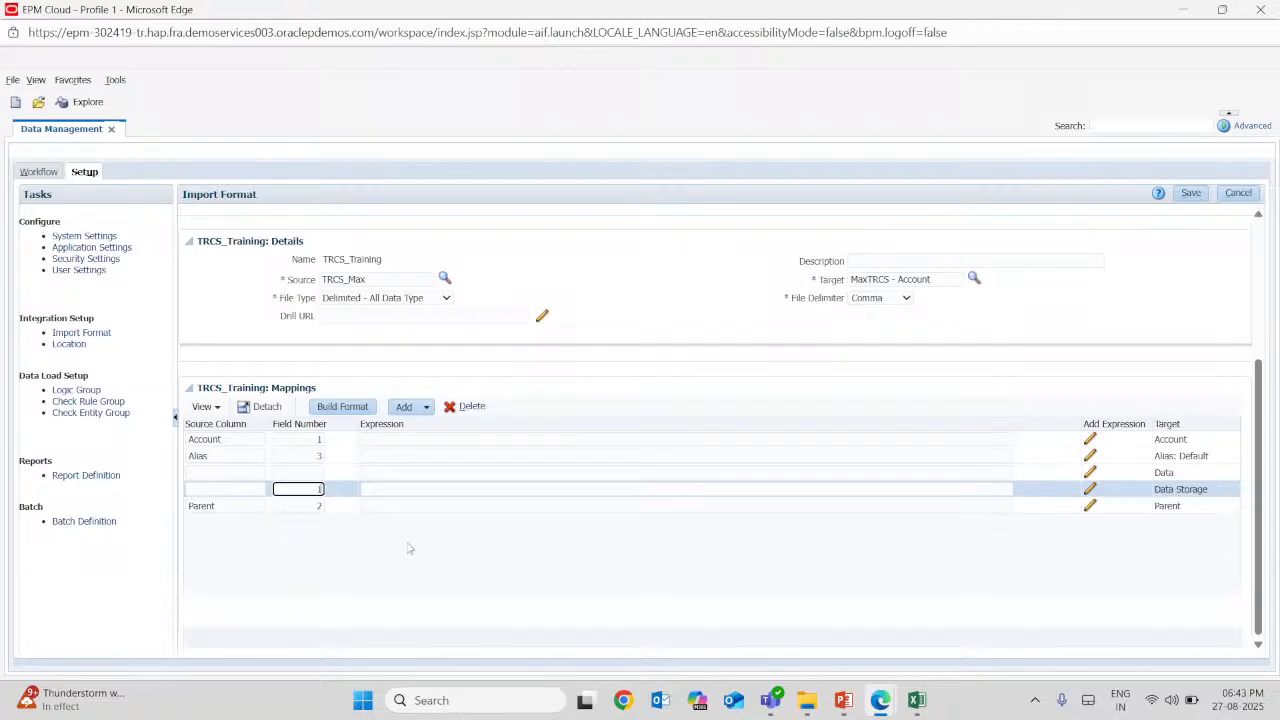
left_click(238, 490)
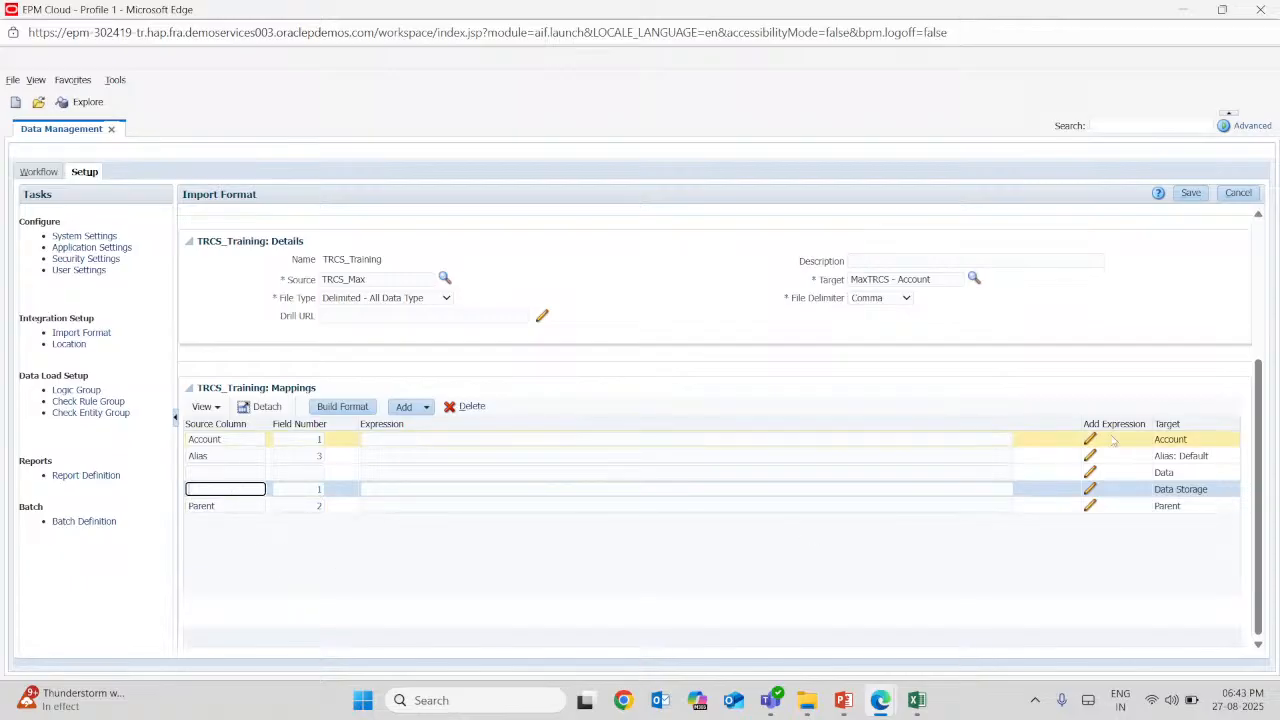
triple_click(1165, 491)
key("ctrl+c")
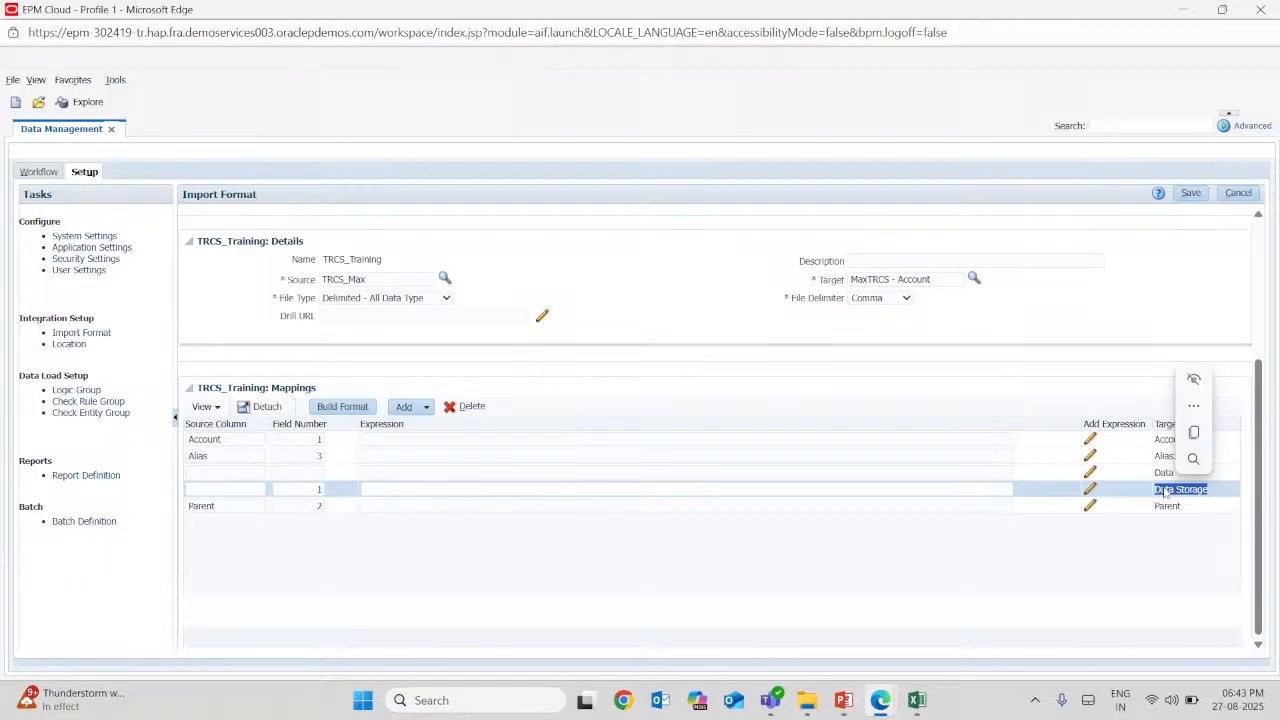
left_click(240, 489)
key("ctrl+v")
left_click(1190, 193)
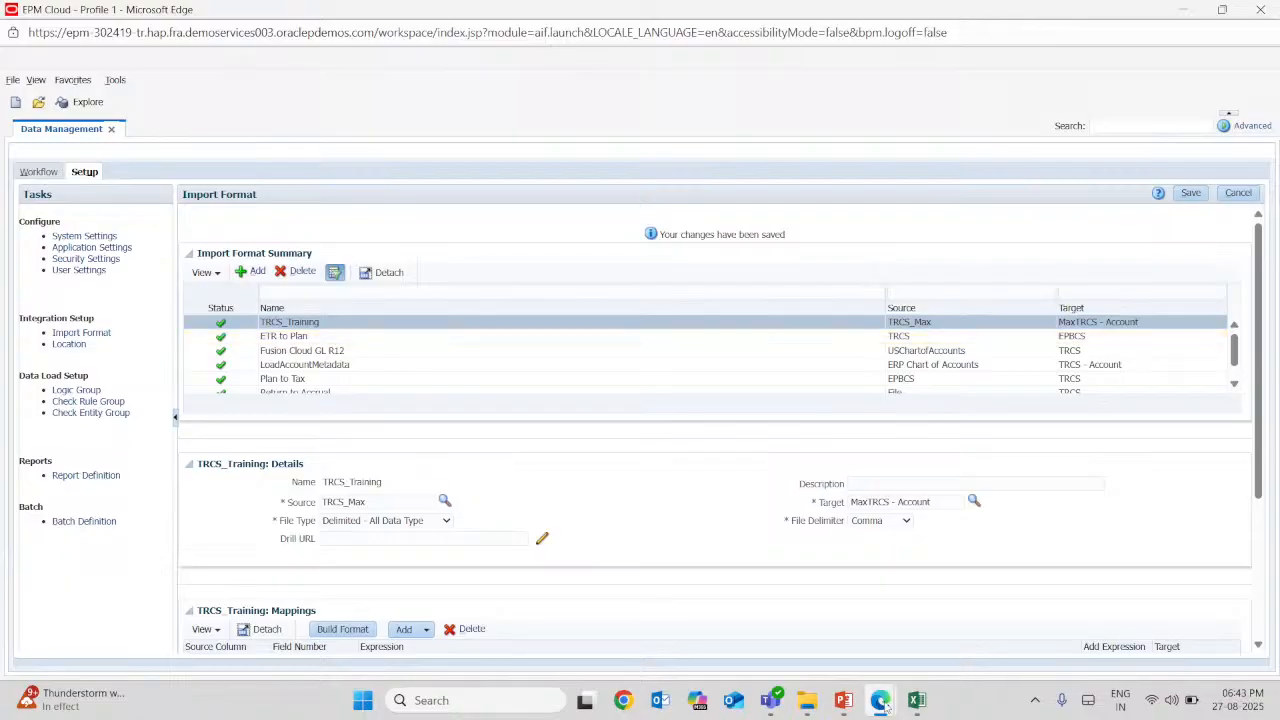
left_click(918, 702)
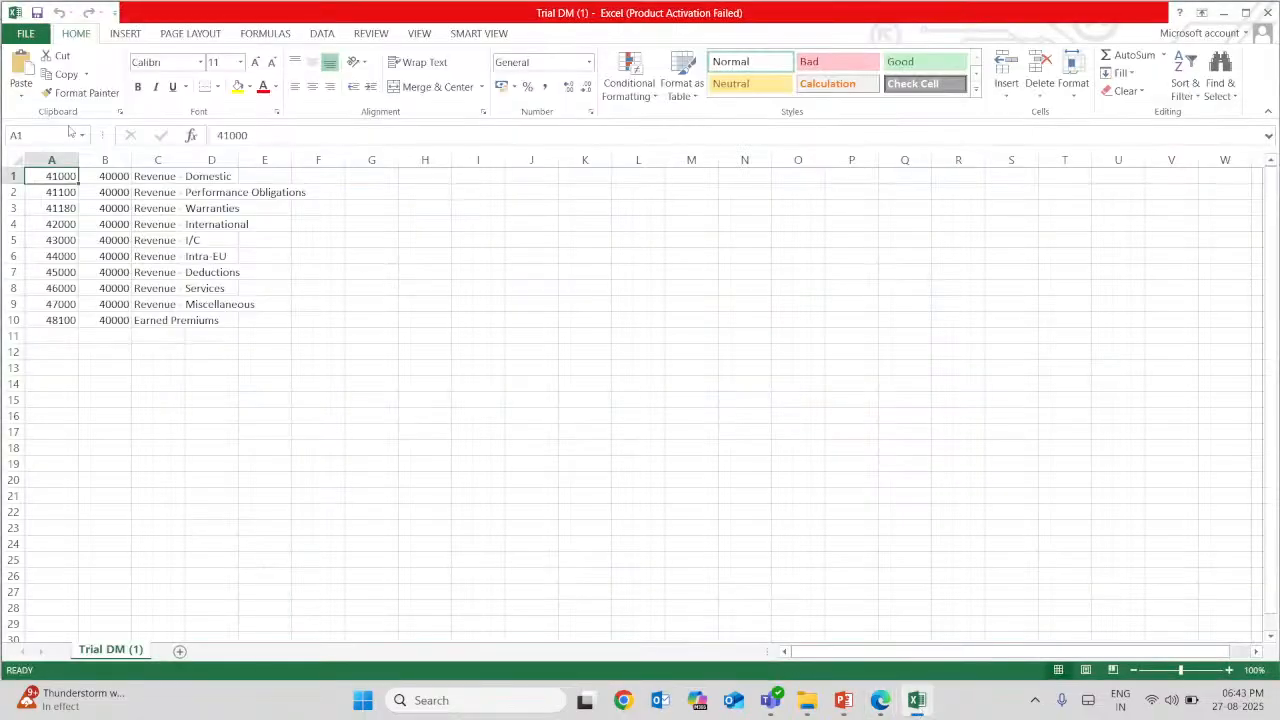
left_click(26, 33)
left_click(68, 178)
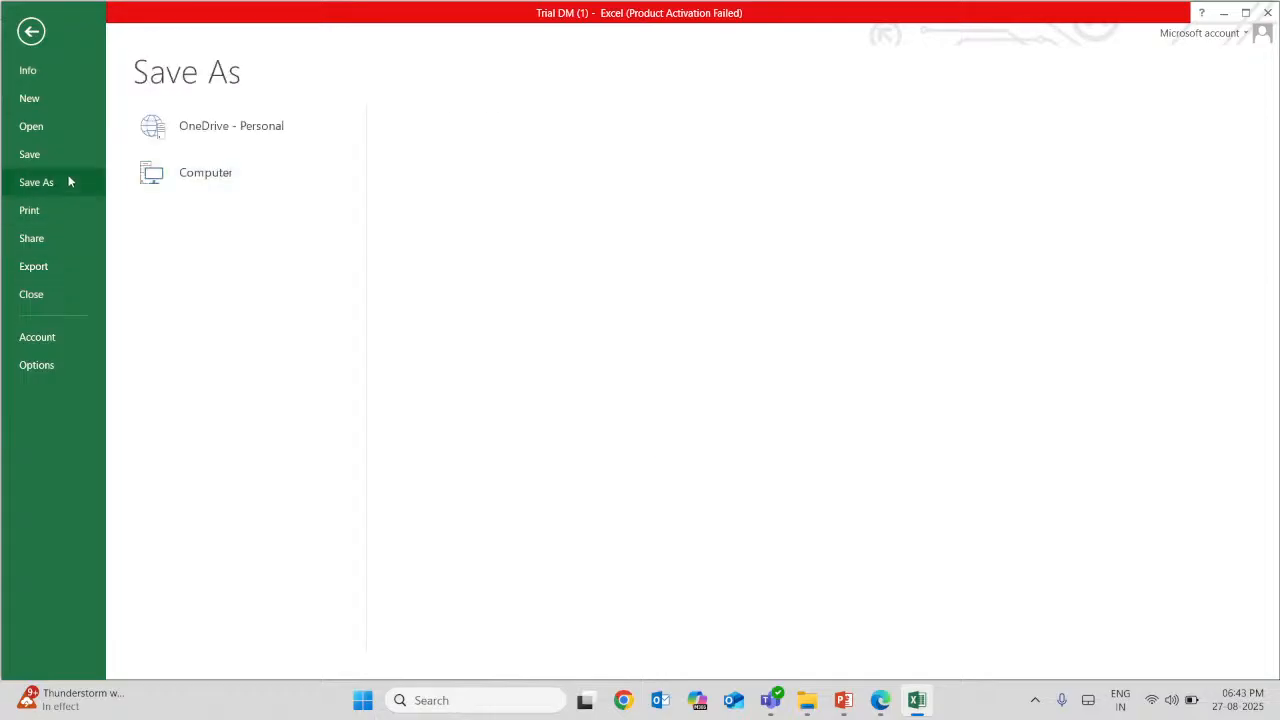
double_click(214, 188)
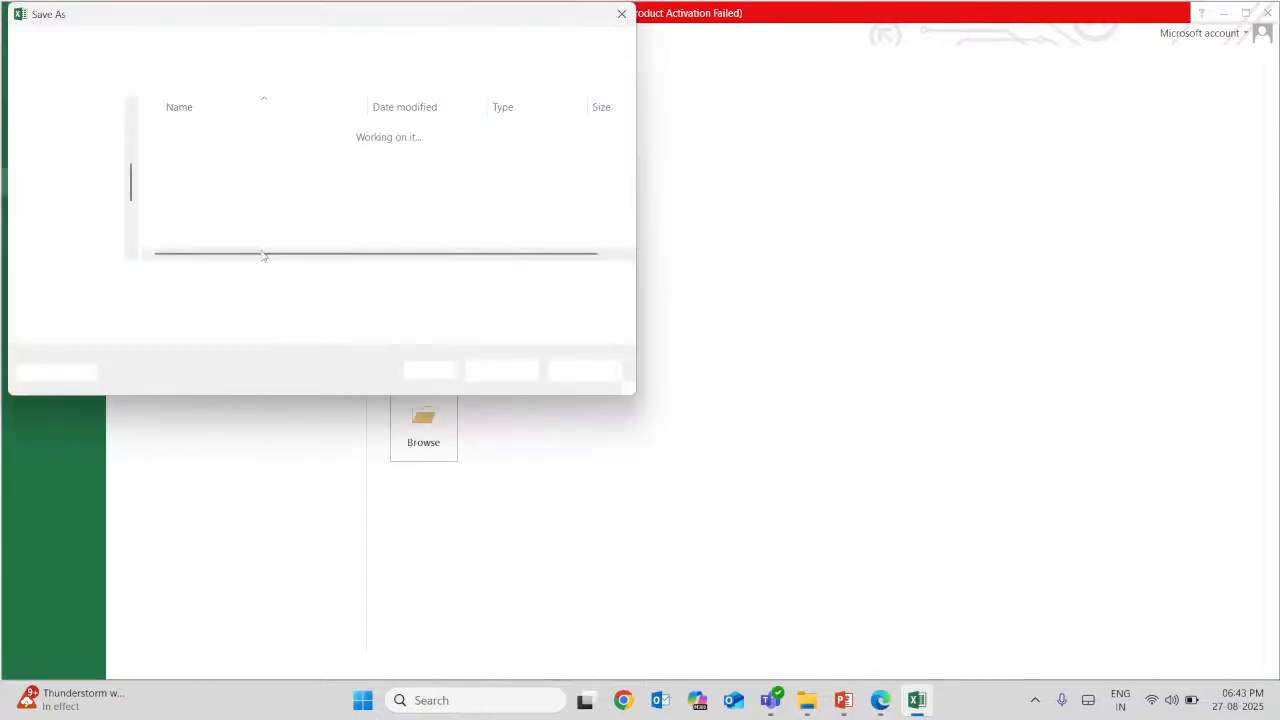
left_click(583, 371)
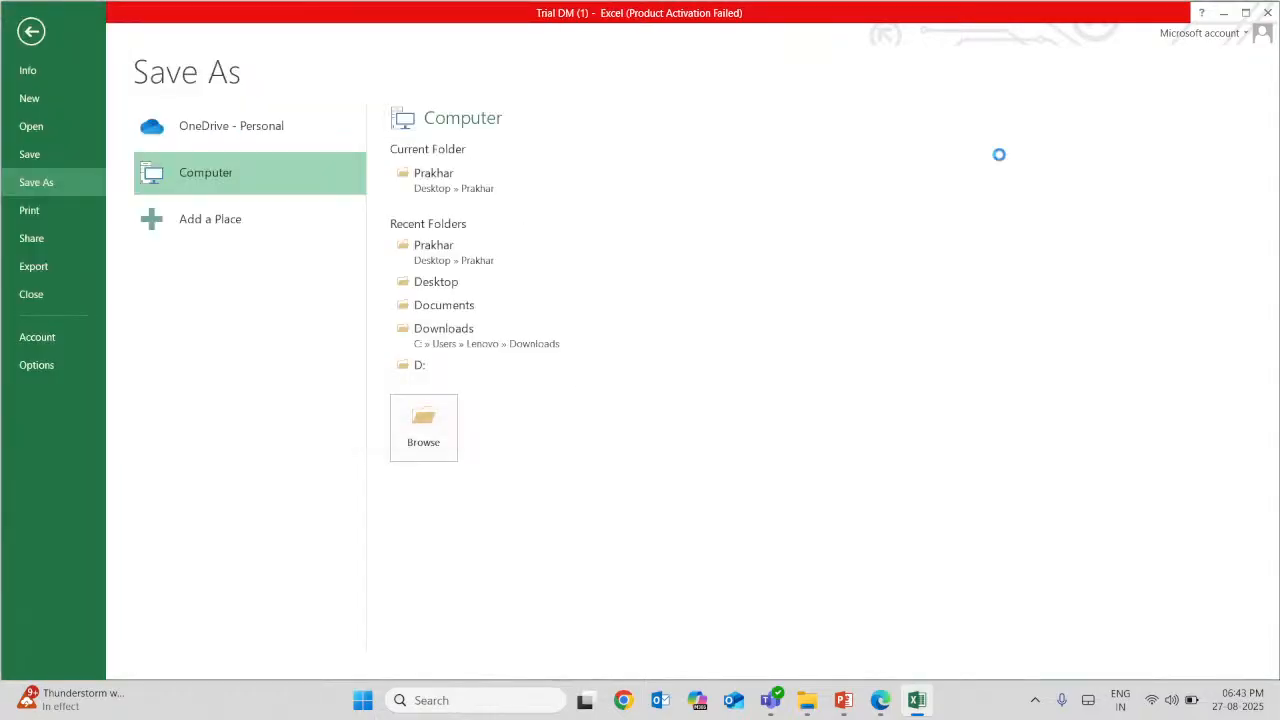
left_click(1267, 12)
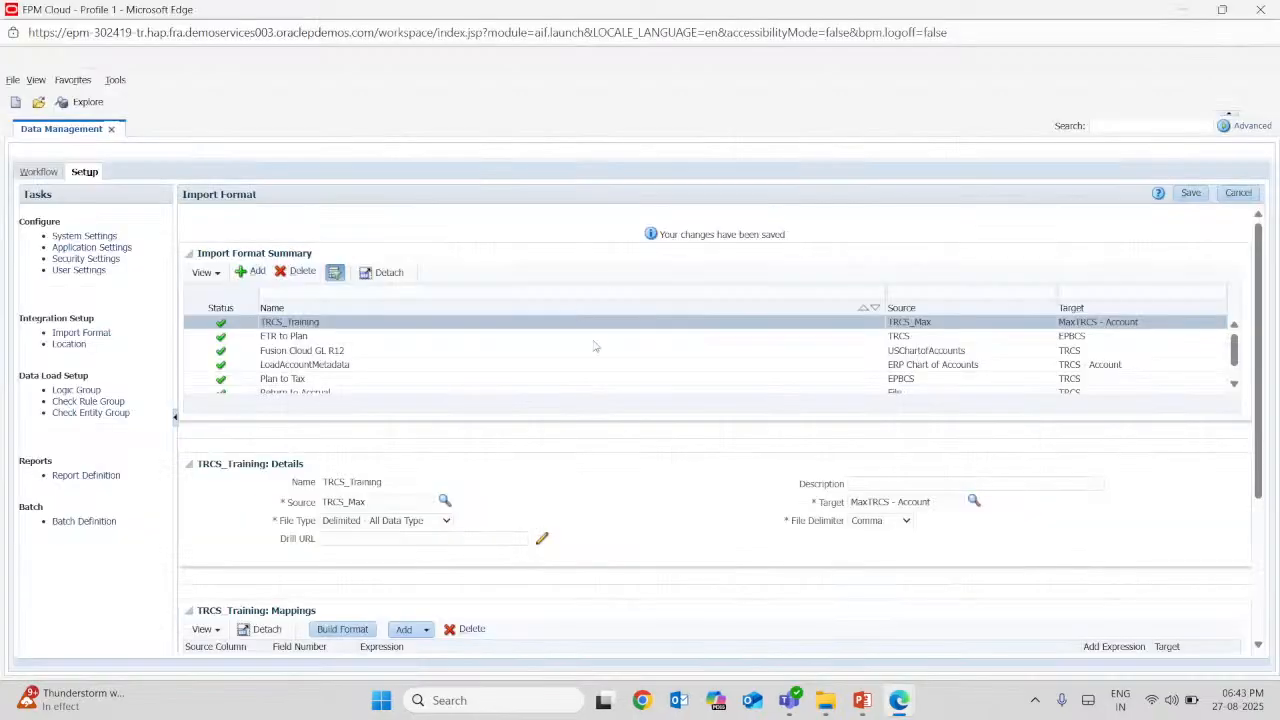
Switch to File Explorer and check the file type of Trial DM (1) in its properties, closing them without changes
left_click(825, 700)
left_click(262, 430)
right_click(262, 430)
left_click(345, 457)
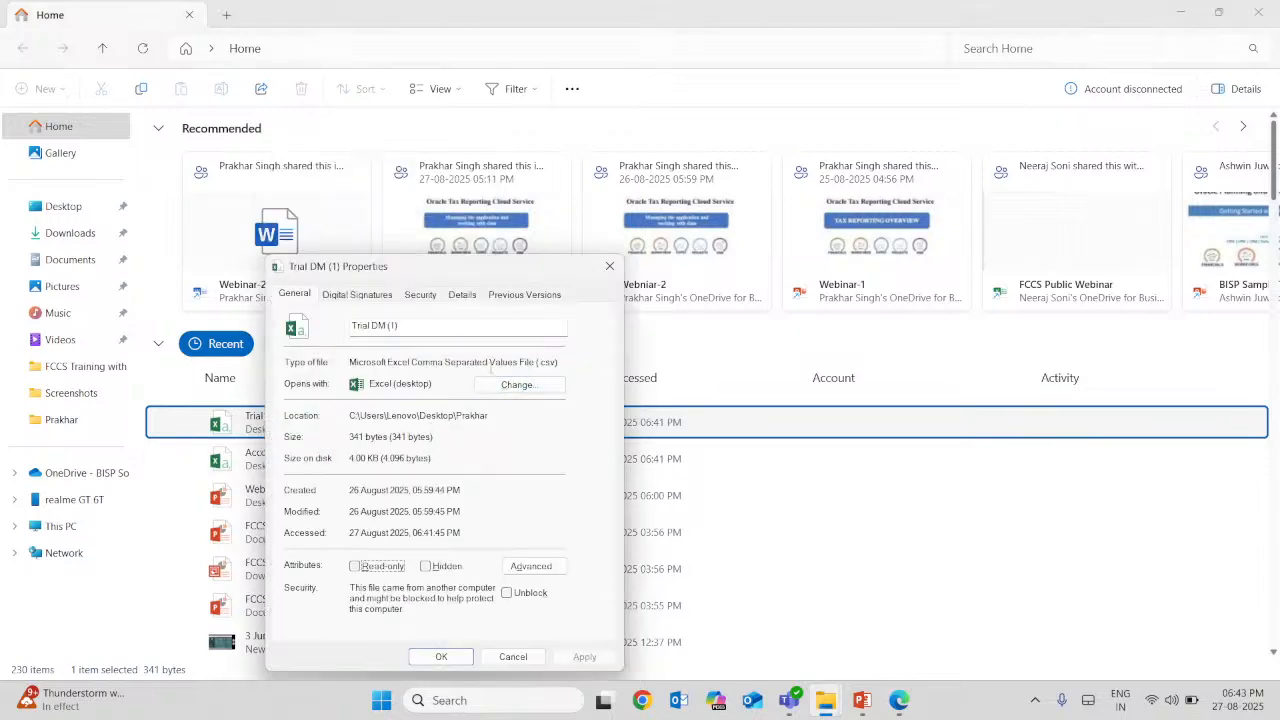
left_click(521, 655)
mouse_move(826, 707)
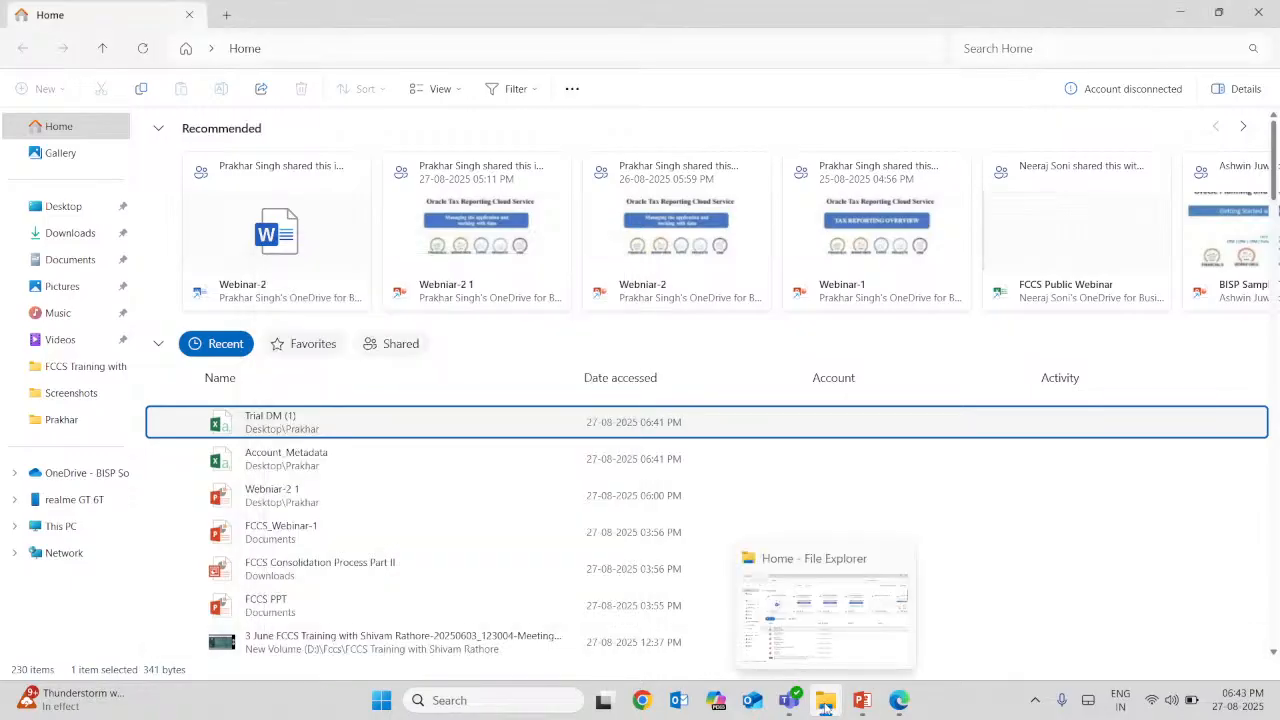
Reopen Trial DM (1) in Excel, dismiss the activation wizard, and save a copy to the Desktop in CSV (Comma delimited) format
double_click(389, 423)
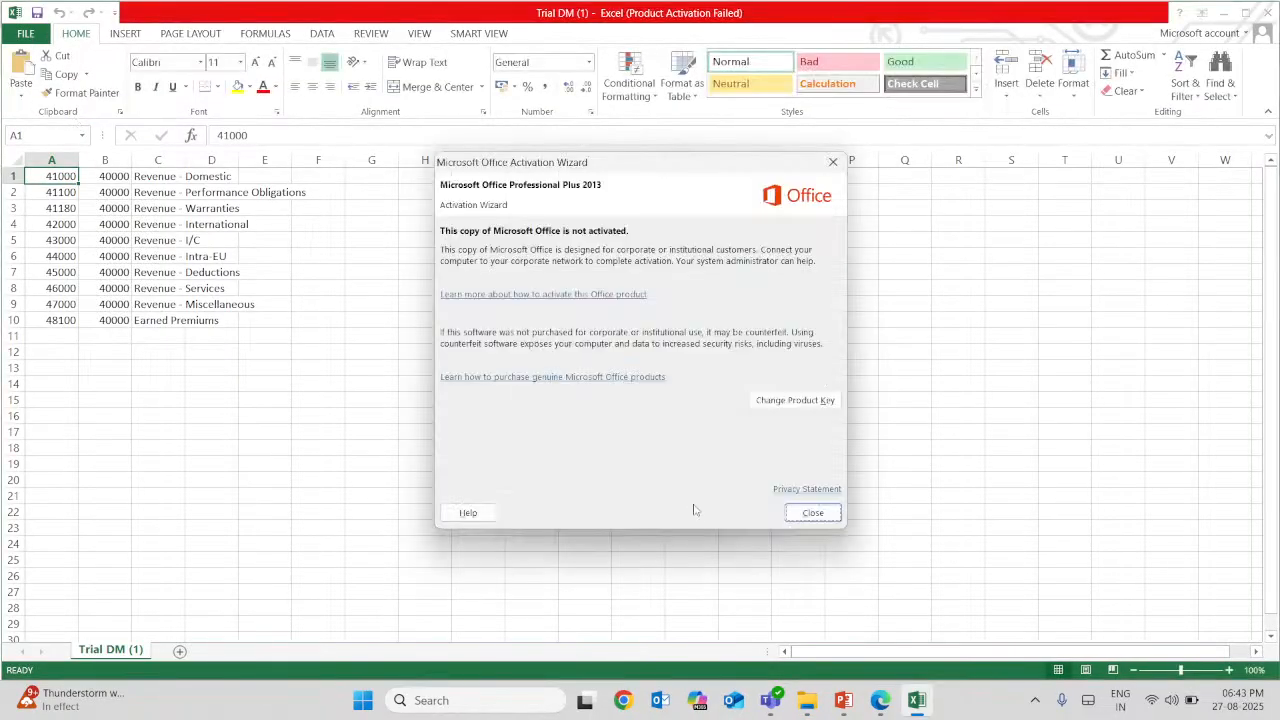
left_click(812, 512)
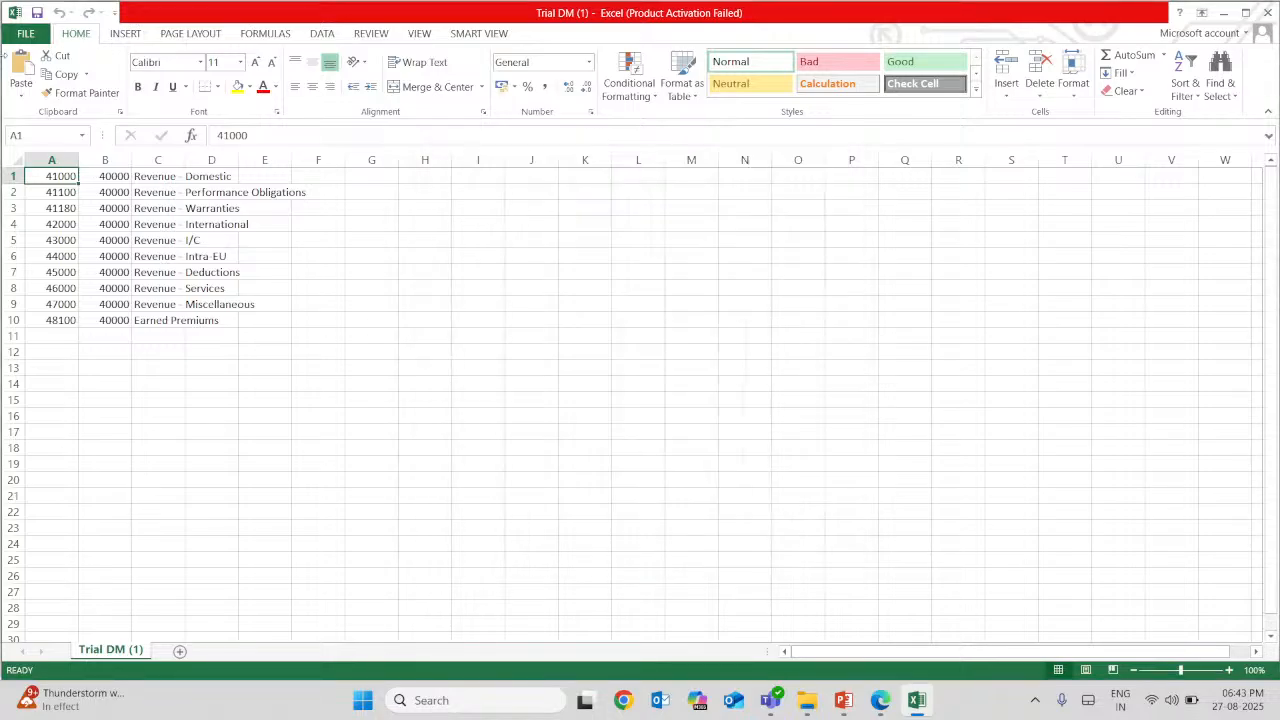
left_click(26, 33)
left_click(30, 181)
double_click(260, 174)
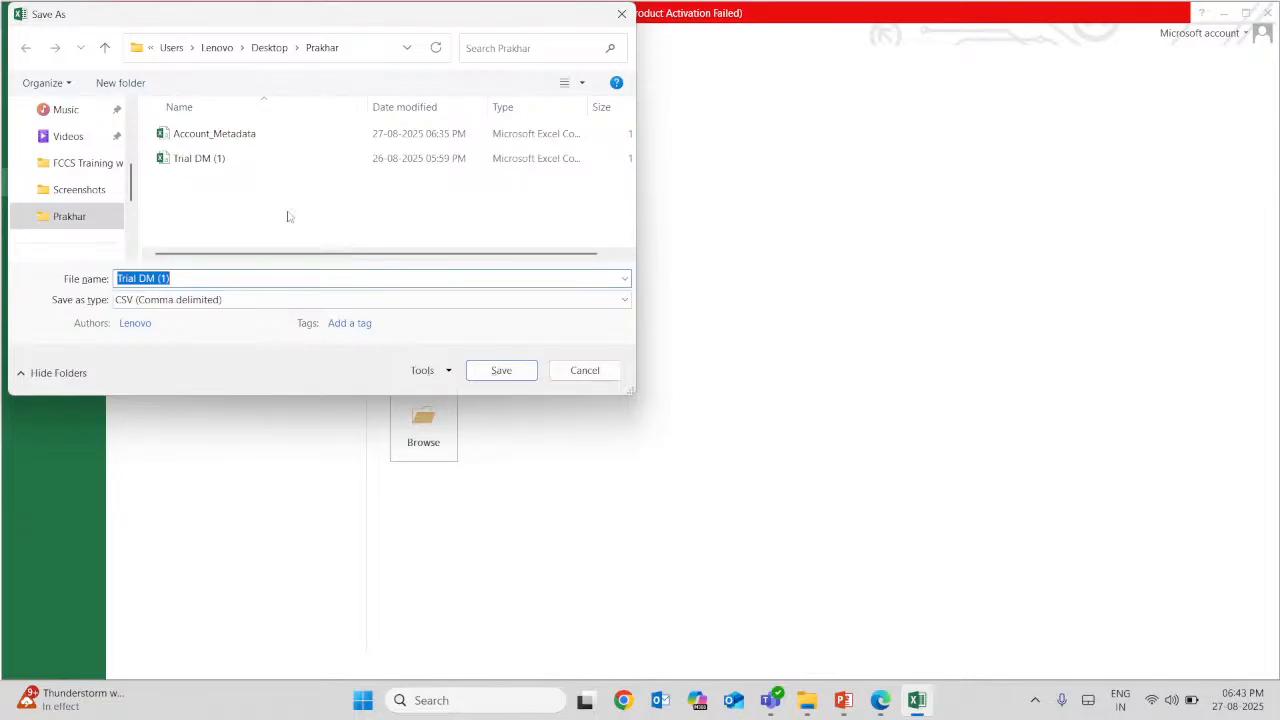
left_click(183, 300)
left_click(183, 302)
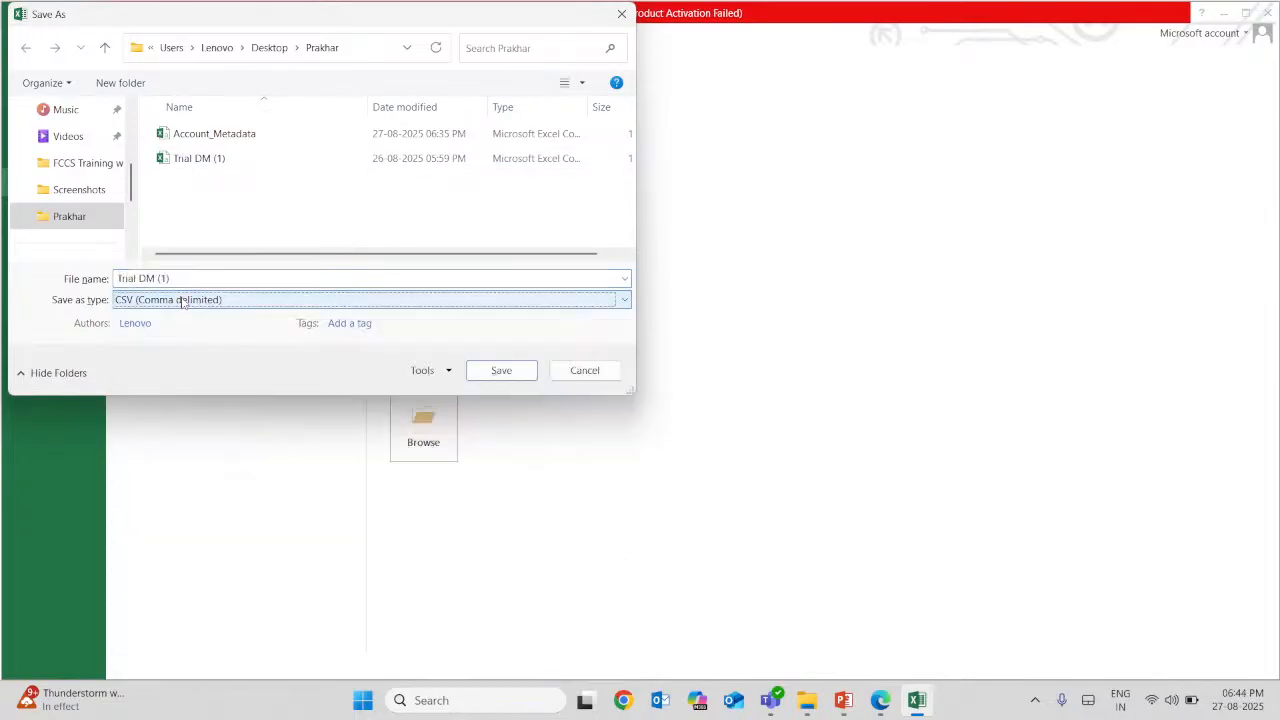
scroll(63, 138, "up", 3)
left_click(70, 195)
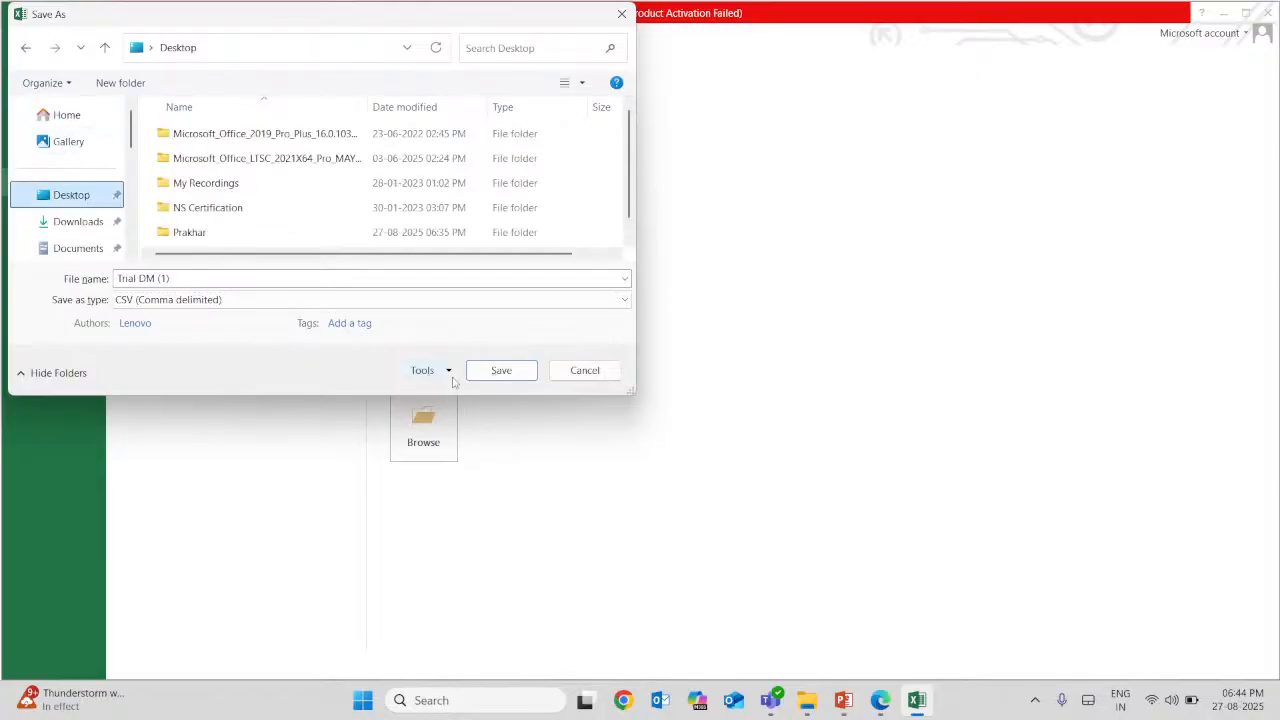
left_click(478, 375)
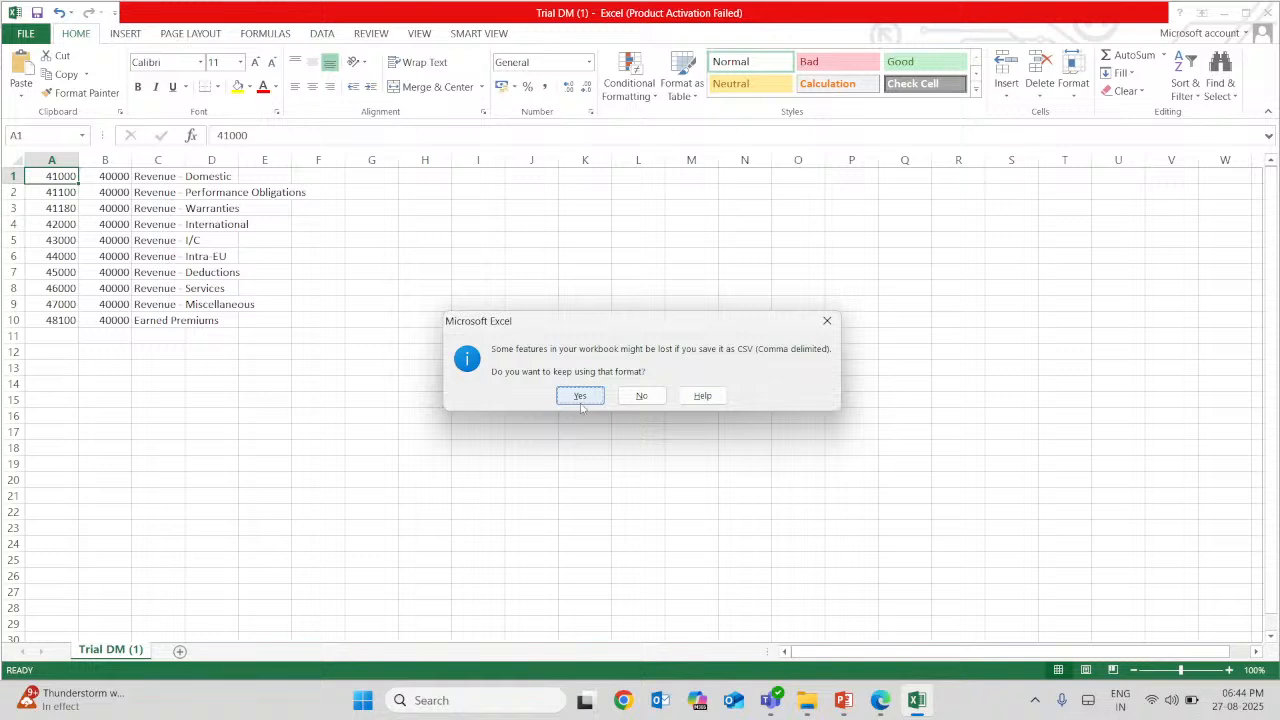
left_click(579, 398)
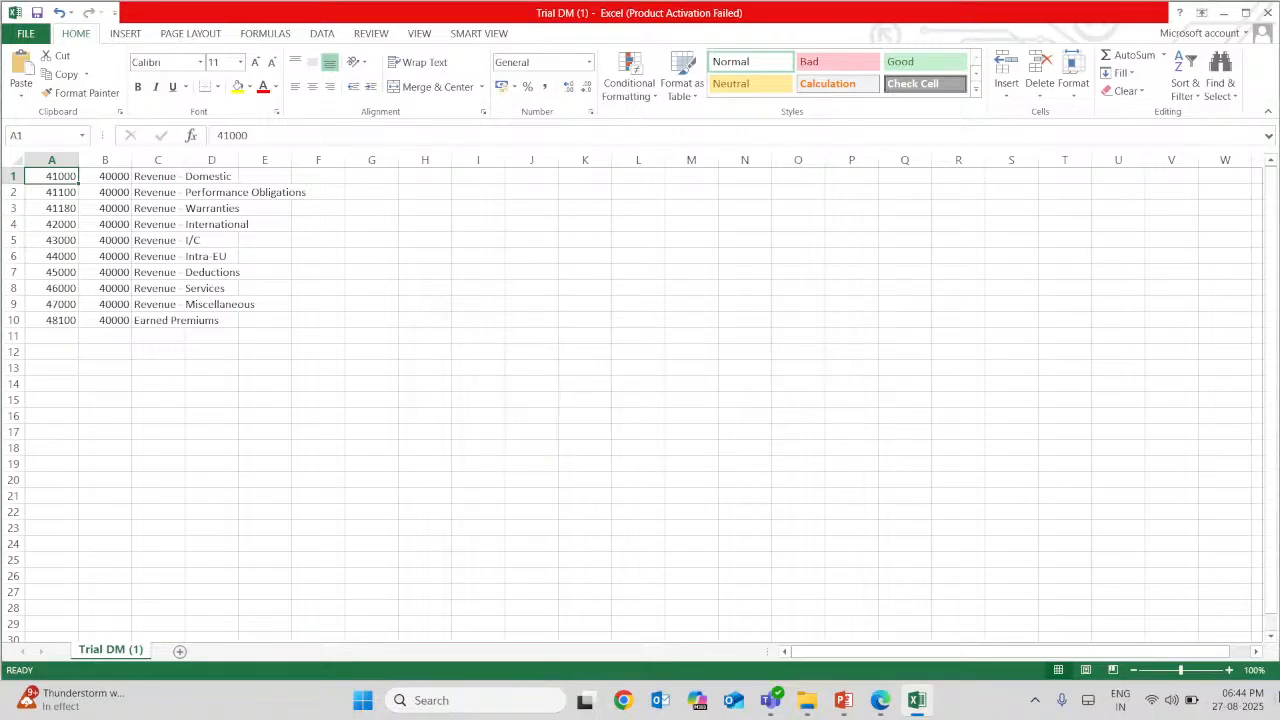
Open the saved Trial DM (1) file from the Desktop in Excel to check its account rows, and close it
left_click(1276, 694)
double_click(168, 443)
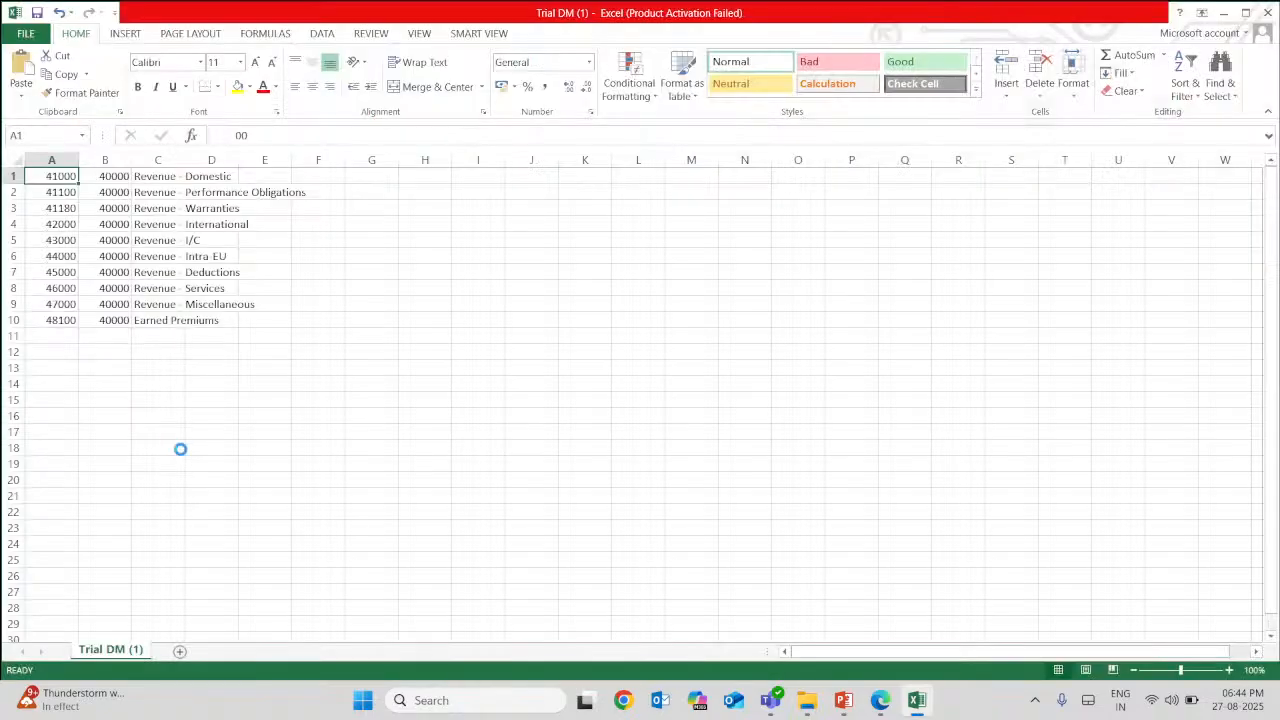
left_click(608, 390)
left_click(294, 339)
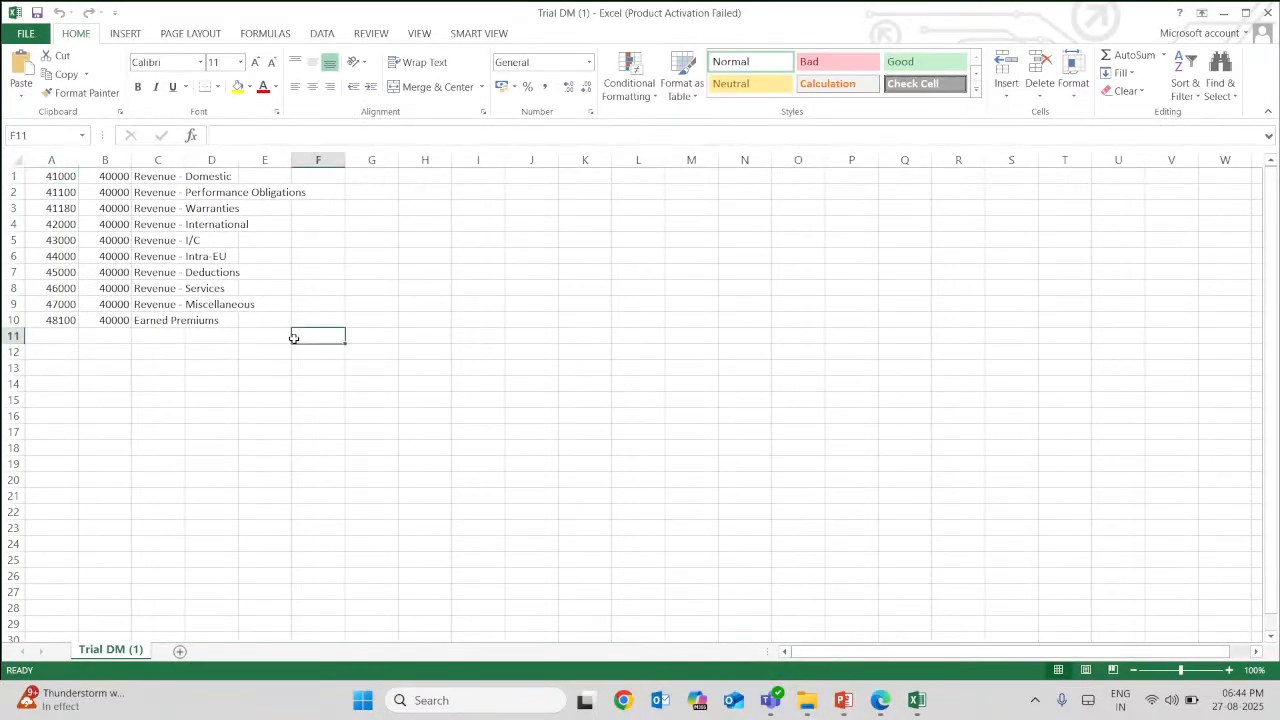
left_click(1268, 14)
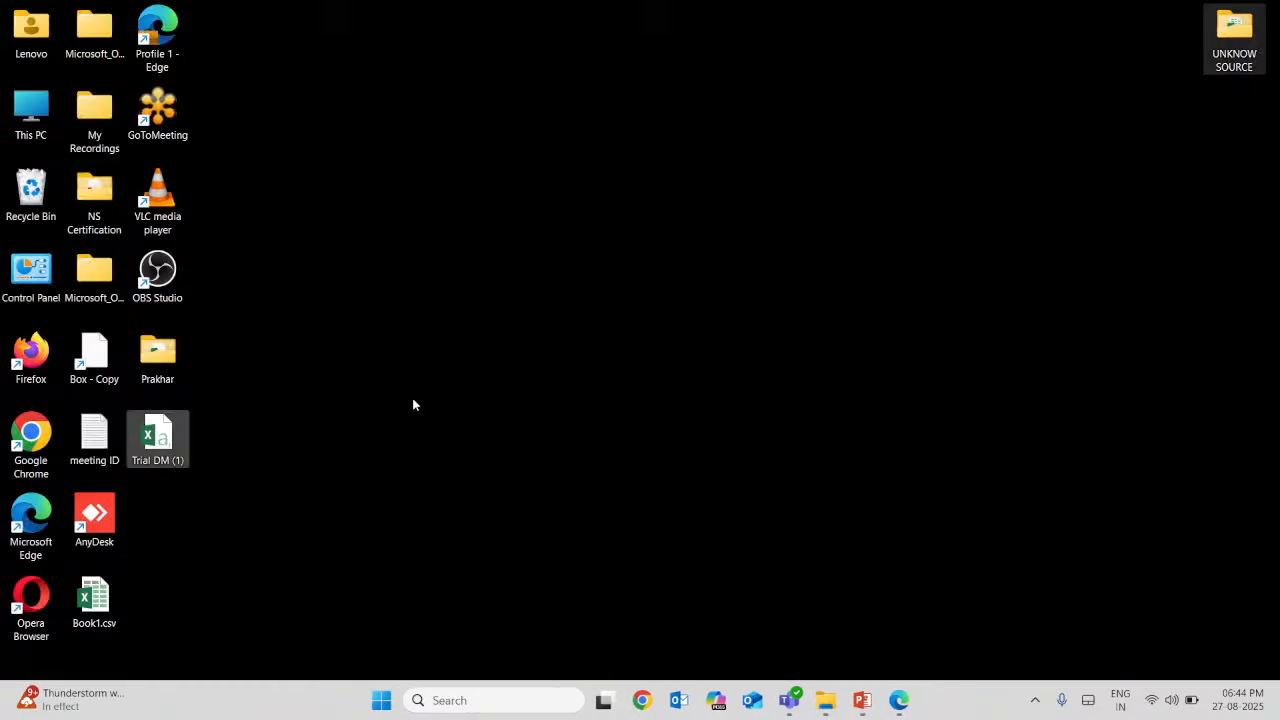
Switch to the EPM Cloud Data Management window in Edge and add a new location named TRCS MD
left_click(893, 706)
left_click(988, 610)
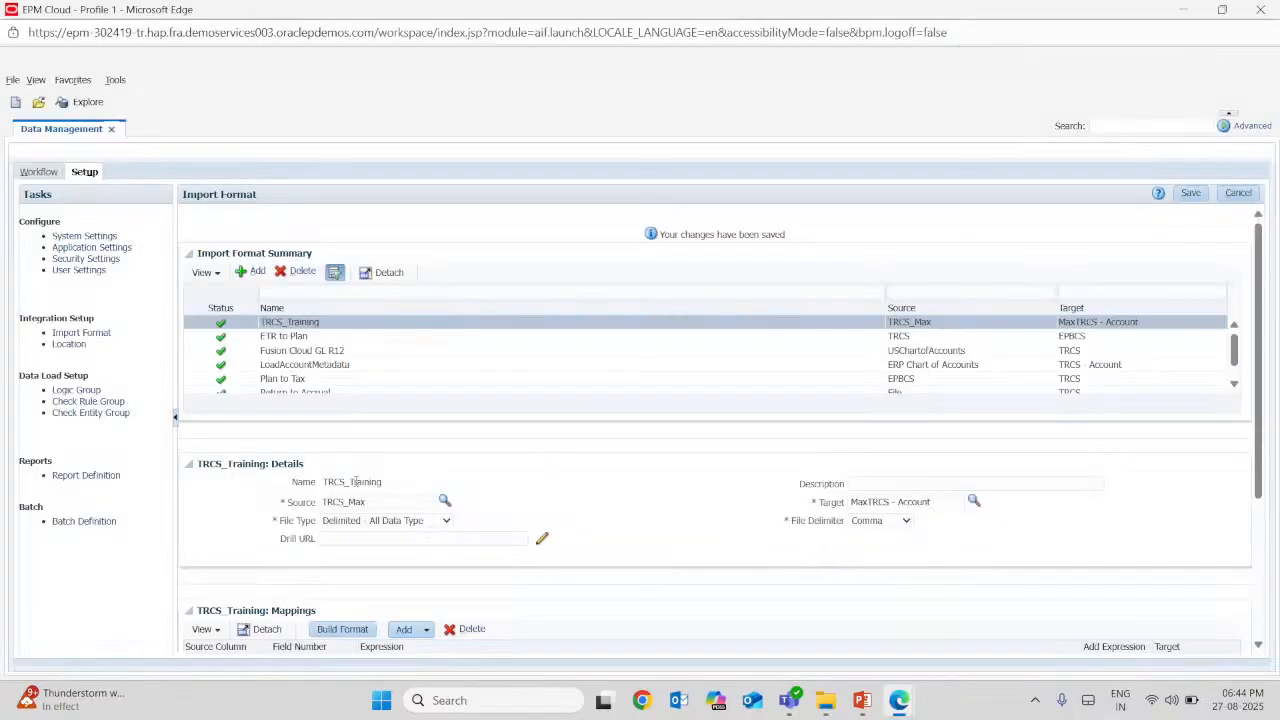
scroll(310, 484, "down", 3)
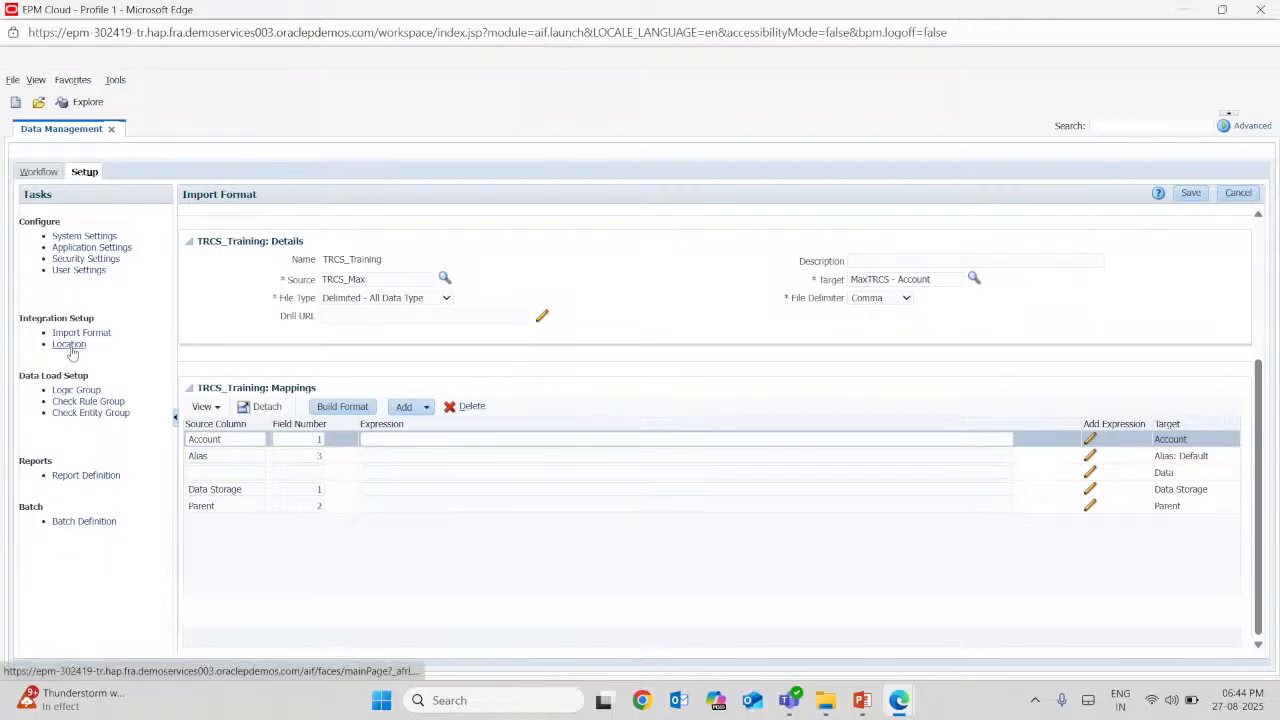
left_click(68, 345)
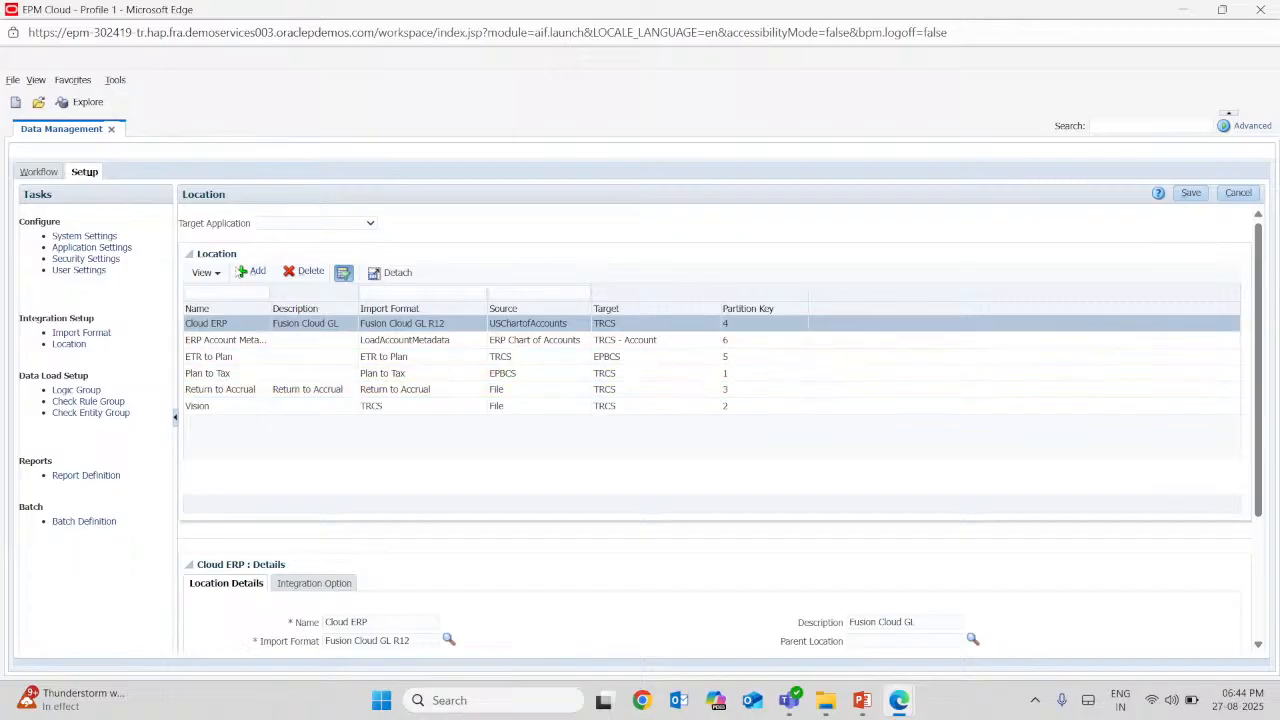
left_click(250, 272)
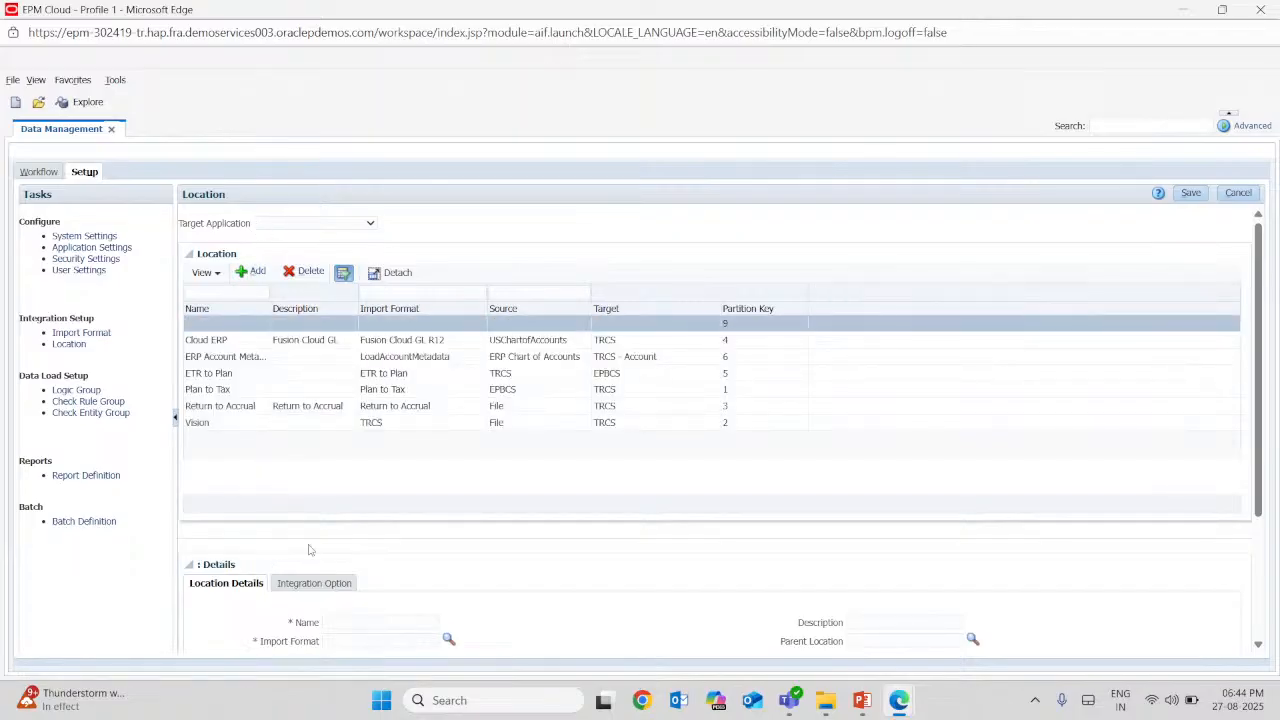
scroll(253, 508, "down", 2)
left_click(348, 455)
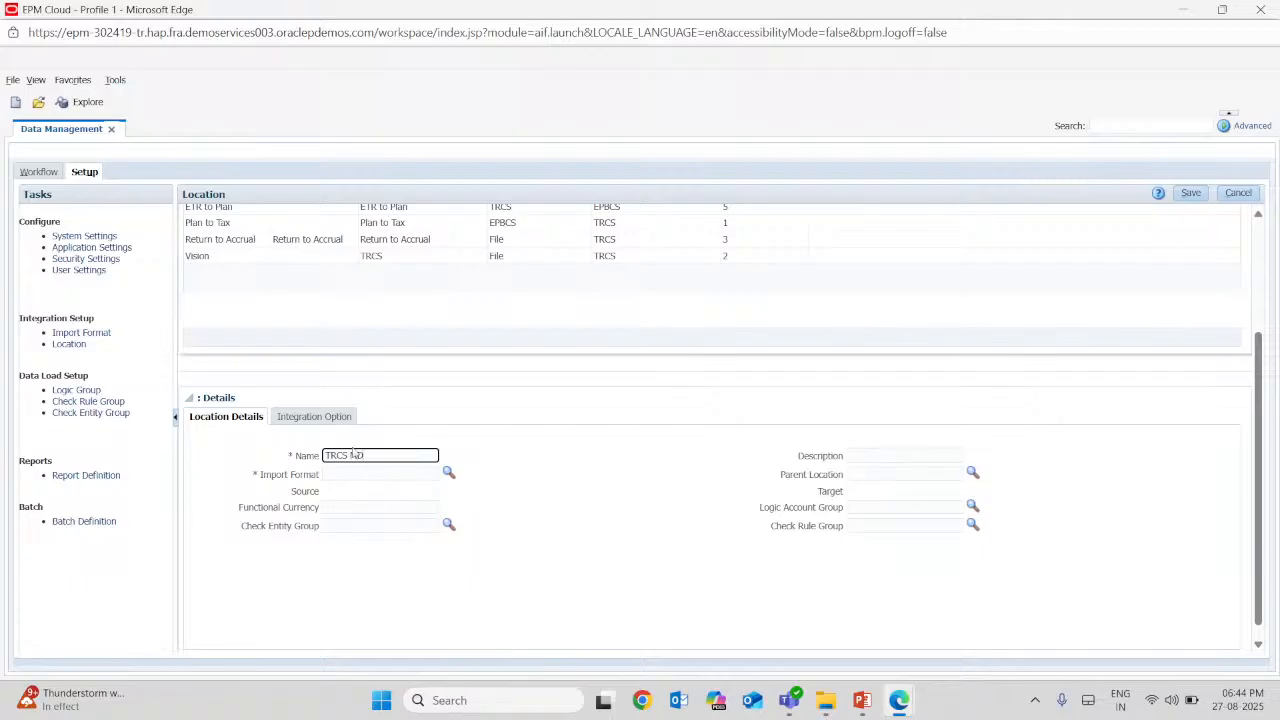
Assign the TRCS_Training import format to the TRCS MD location, save it, and select it in the location list
left_click(449, 473)
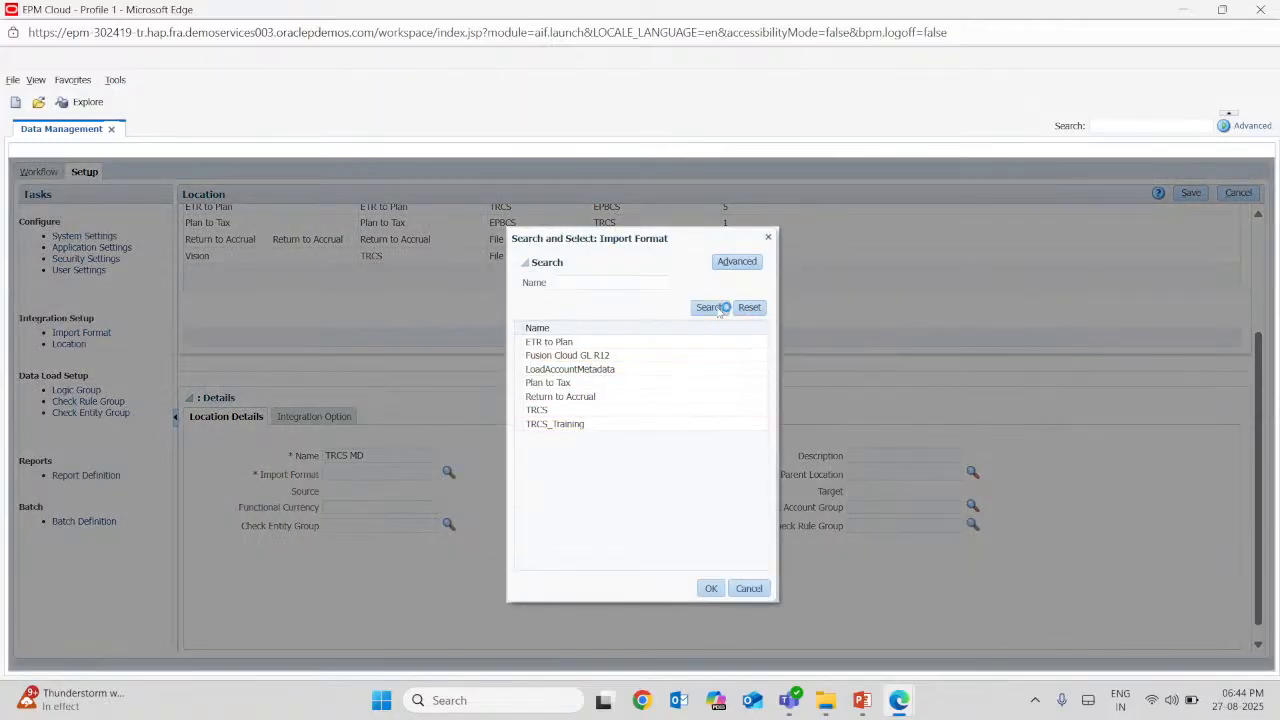
left_click(592, 425)
left_click(711, 588)
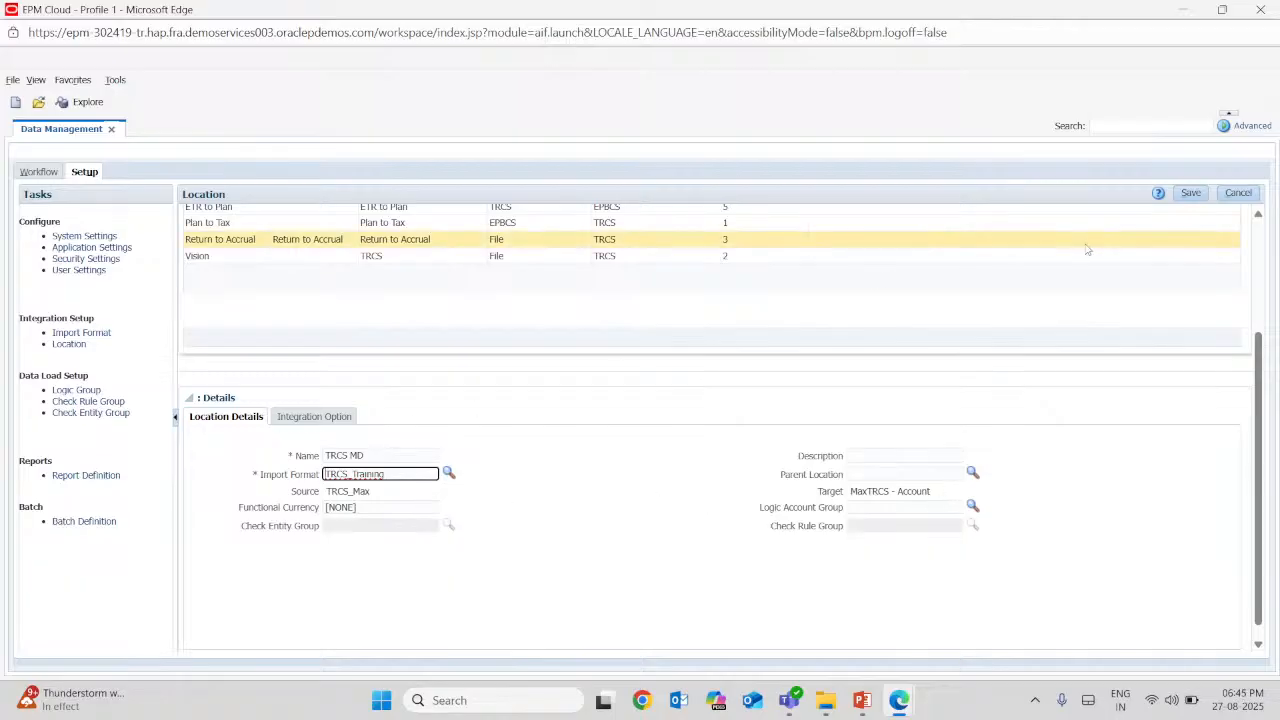
left_click(1190, 193)
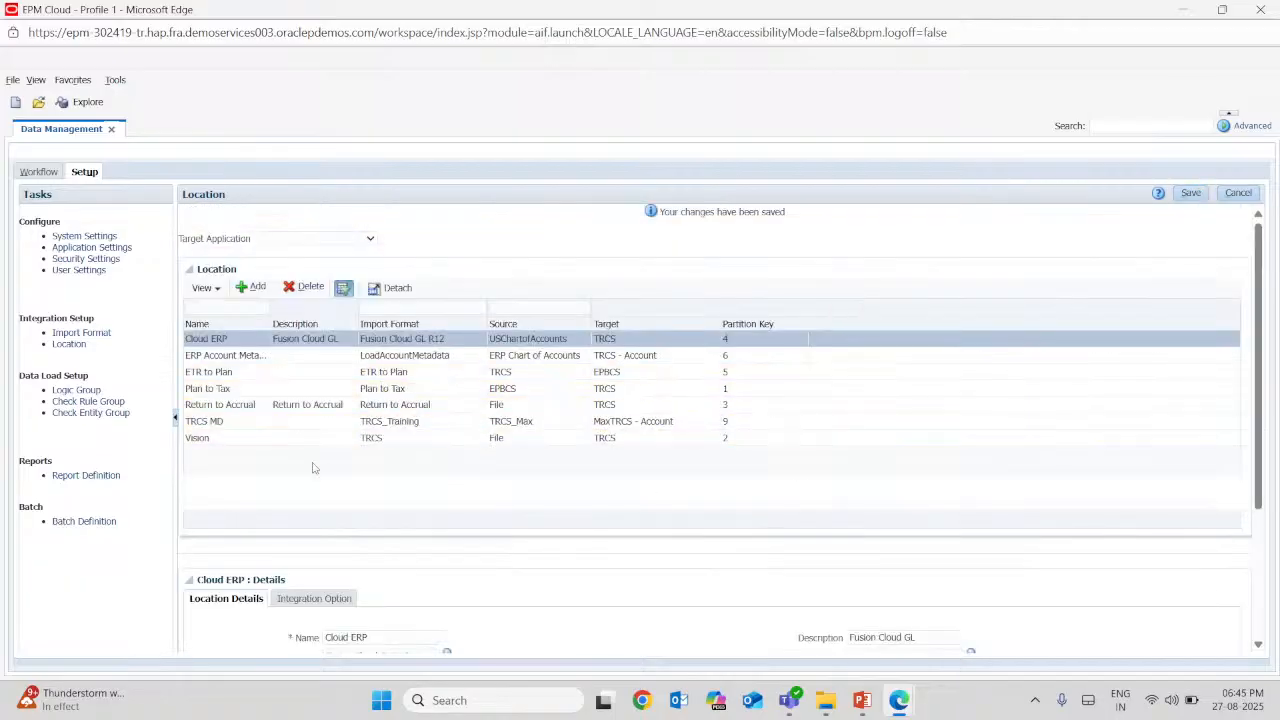
left_click(230, 423)
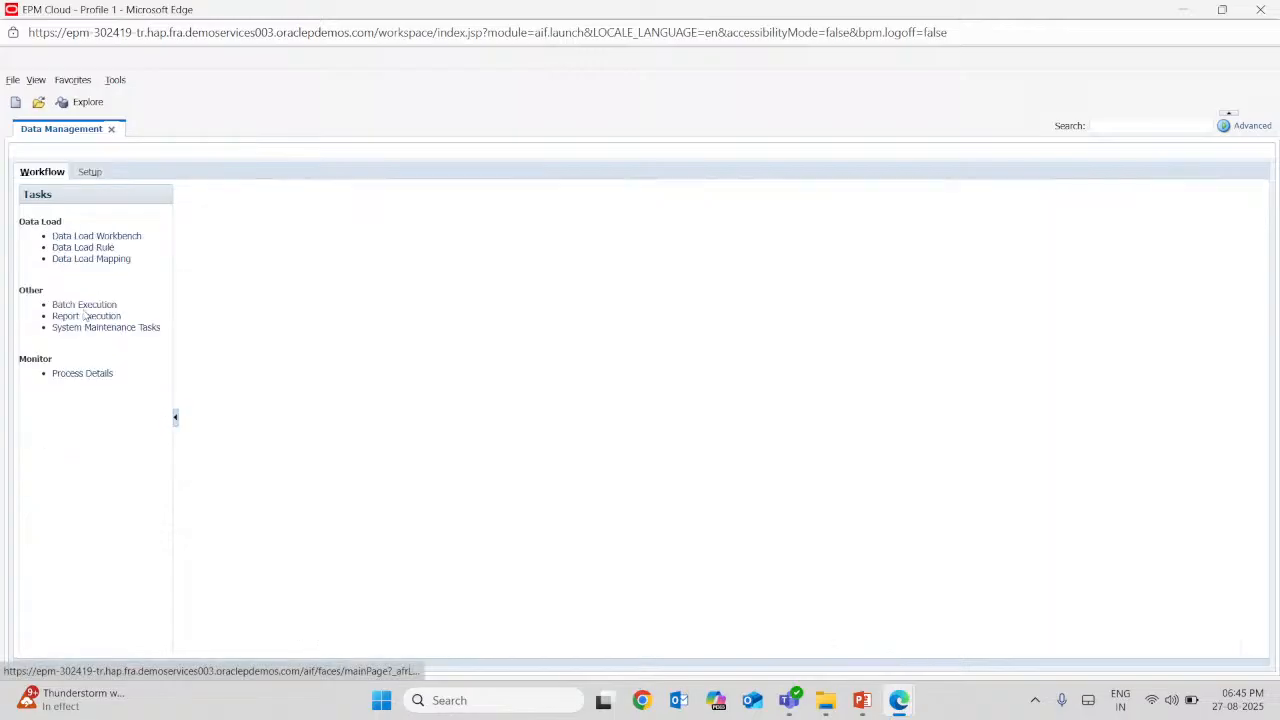
Open Data Load Mapping and set the point of view's location to TRCS MD, keeping period P12-24 and category Actual
left_click(100, 259)
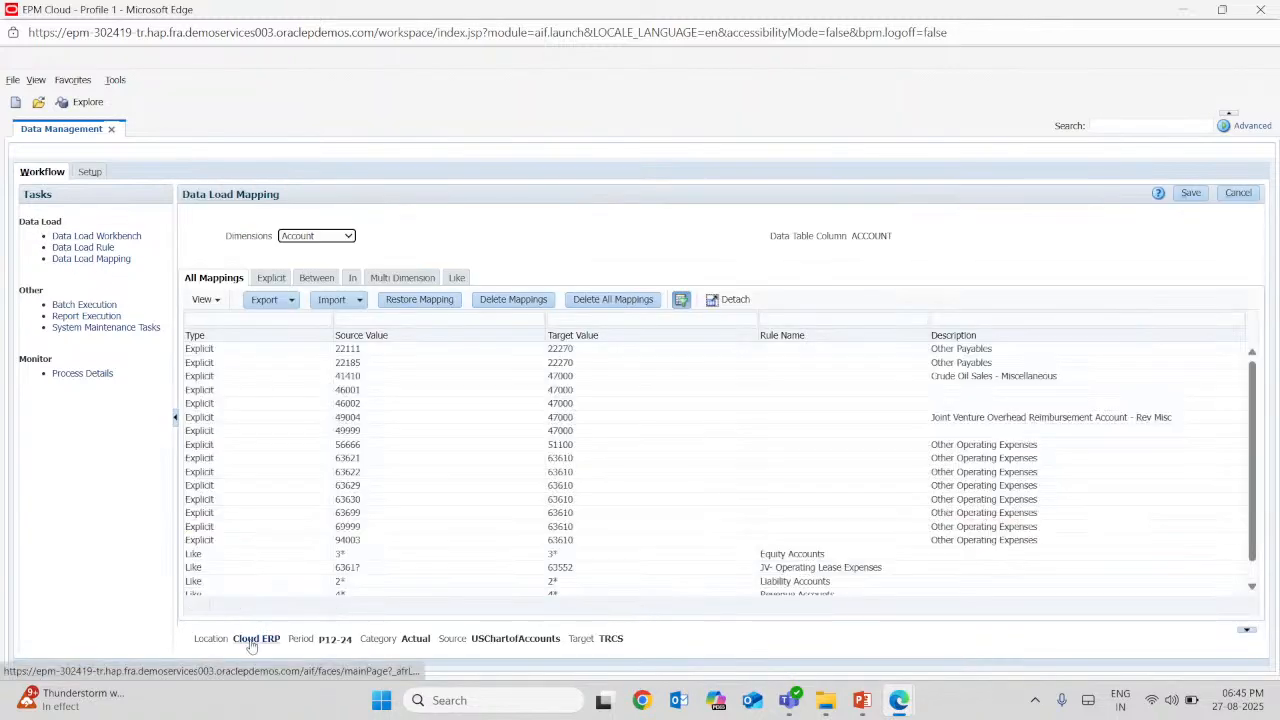
left_click(251, 642)
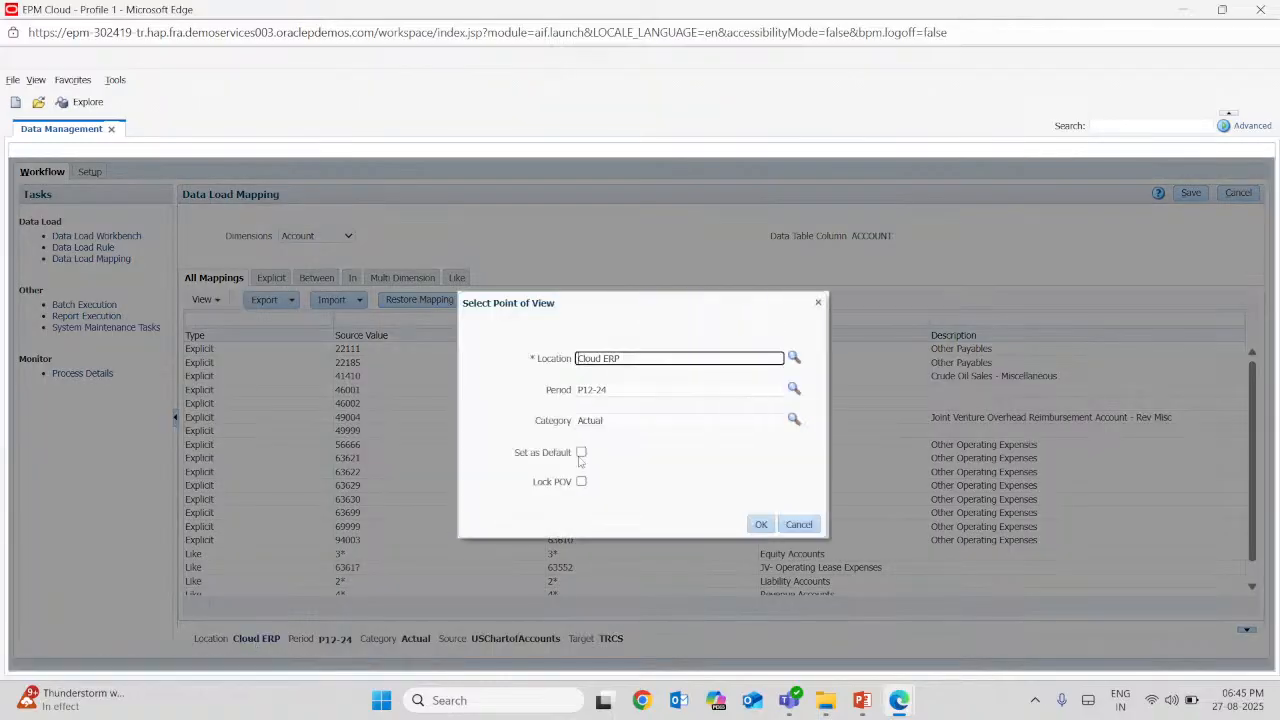
left_click(794, 358)
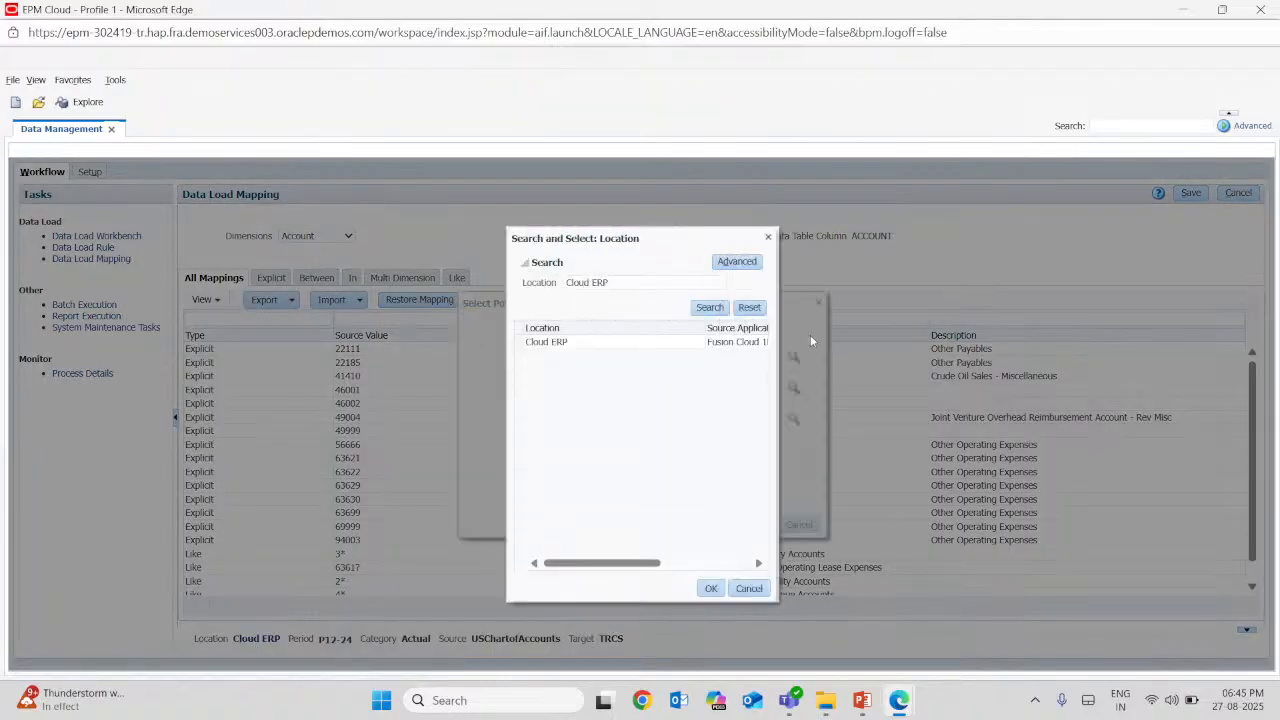
left_click(757, 307)
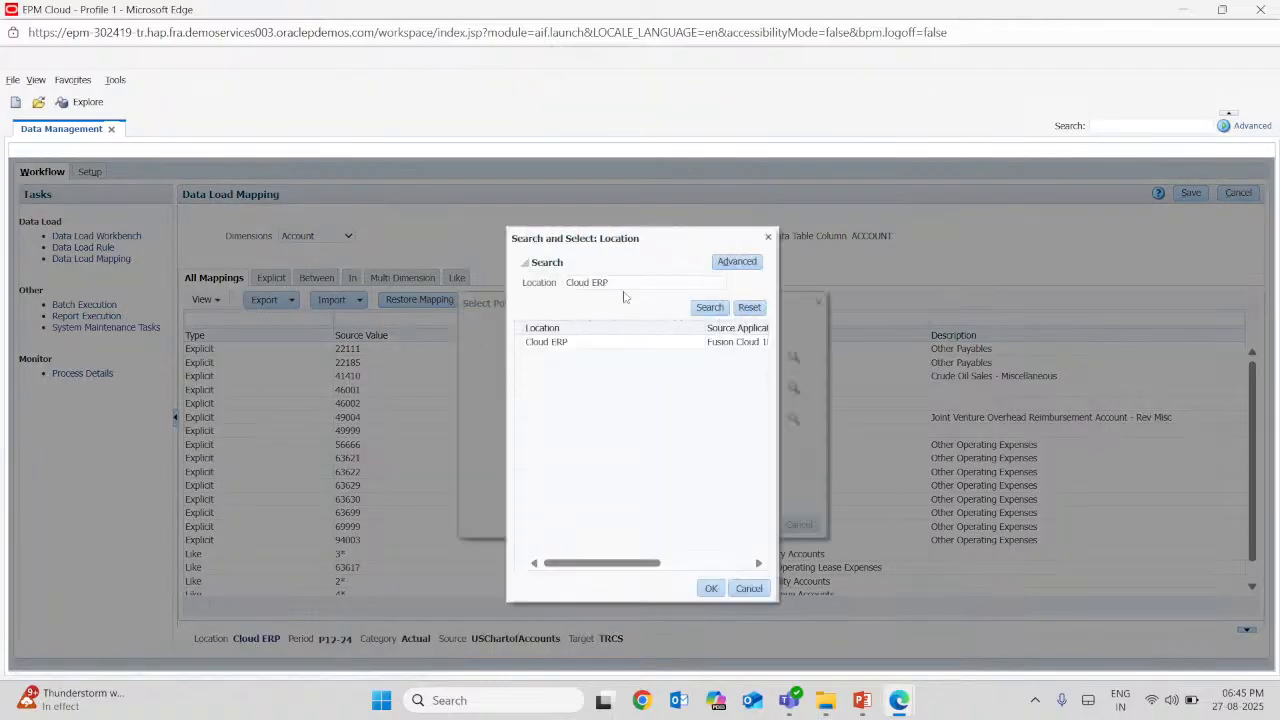
left_click(727, 310)
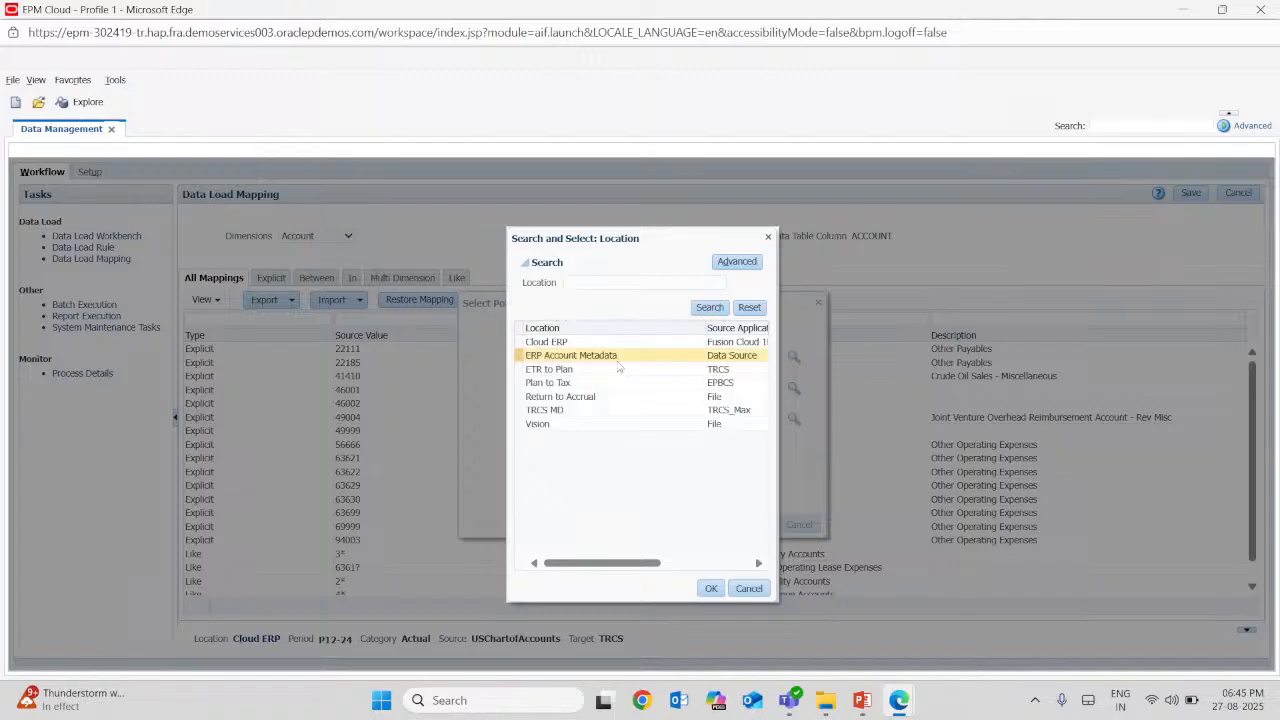
left_click(575, 412)
left_click(710, 589)
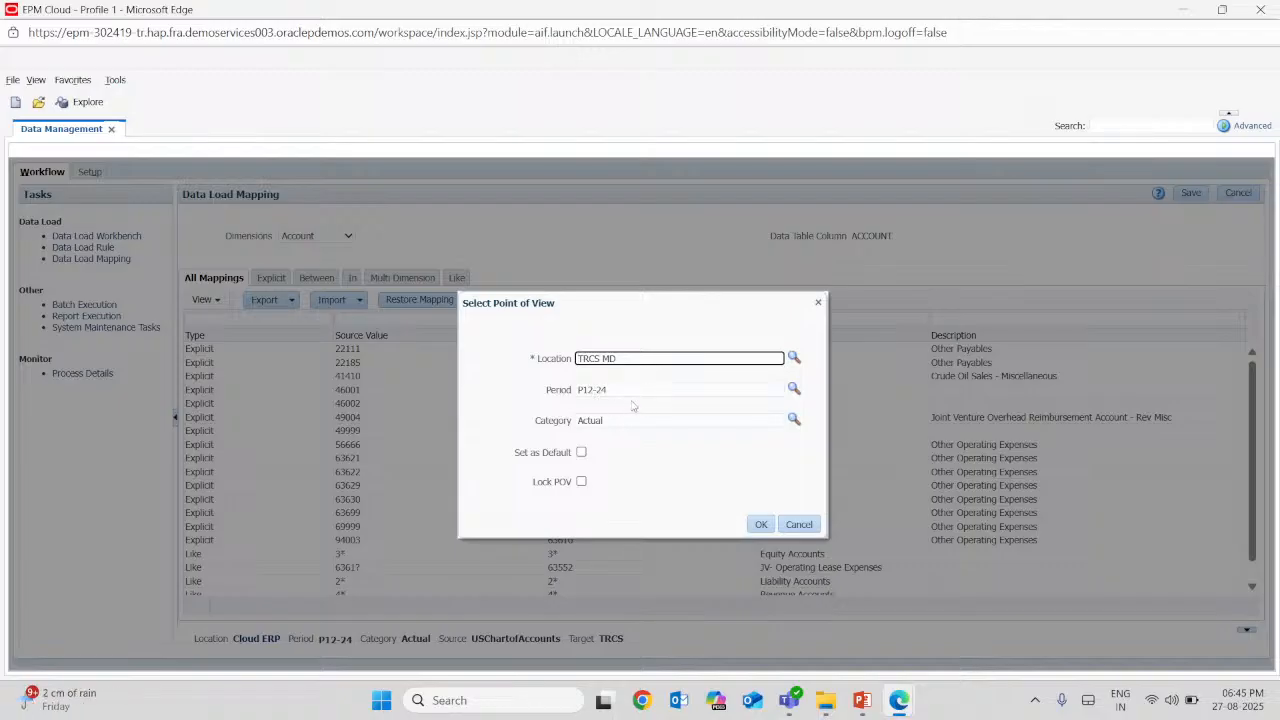
left_click(794, 388)
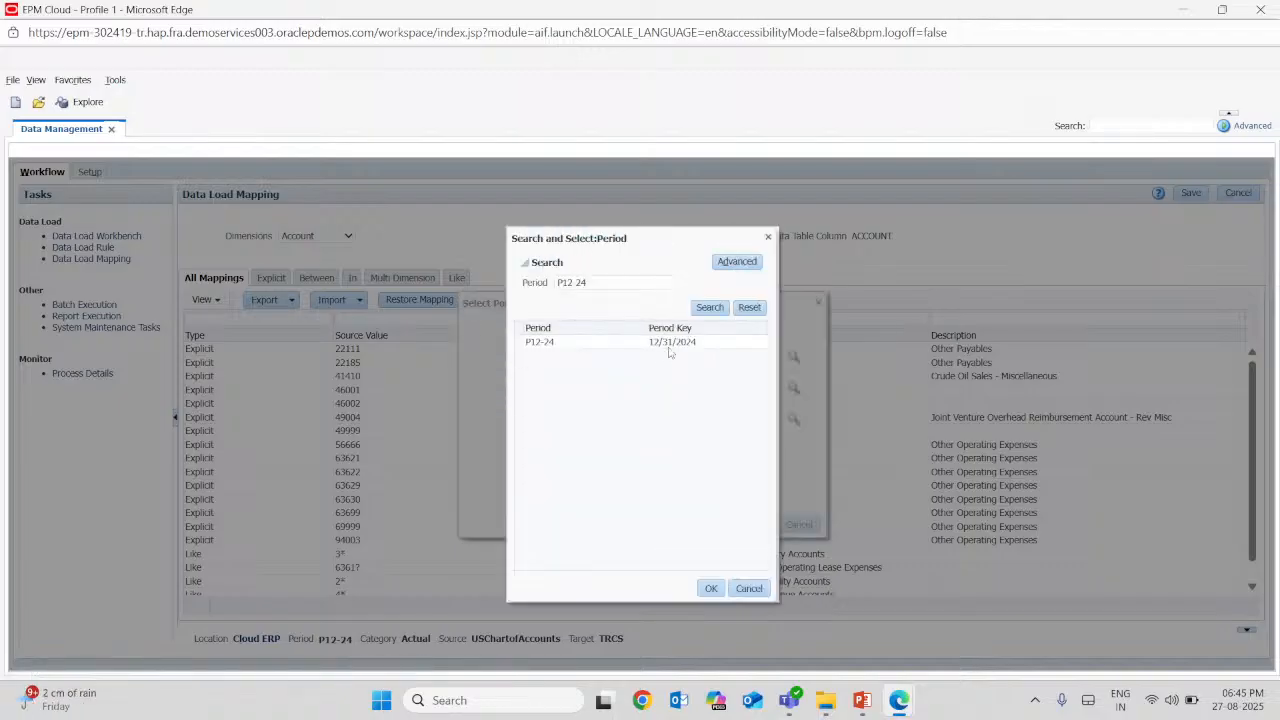
left_click(746, 589)
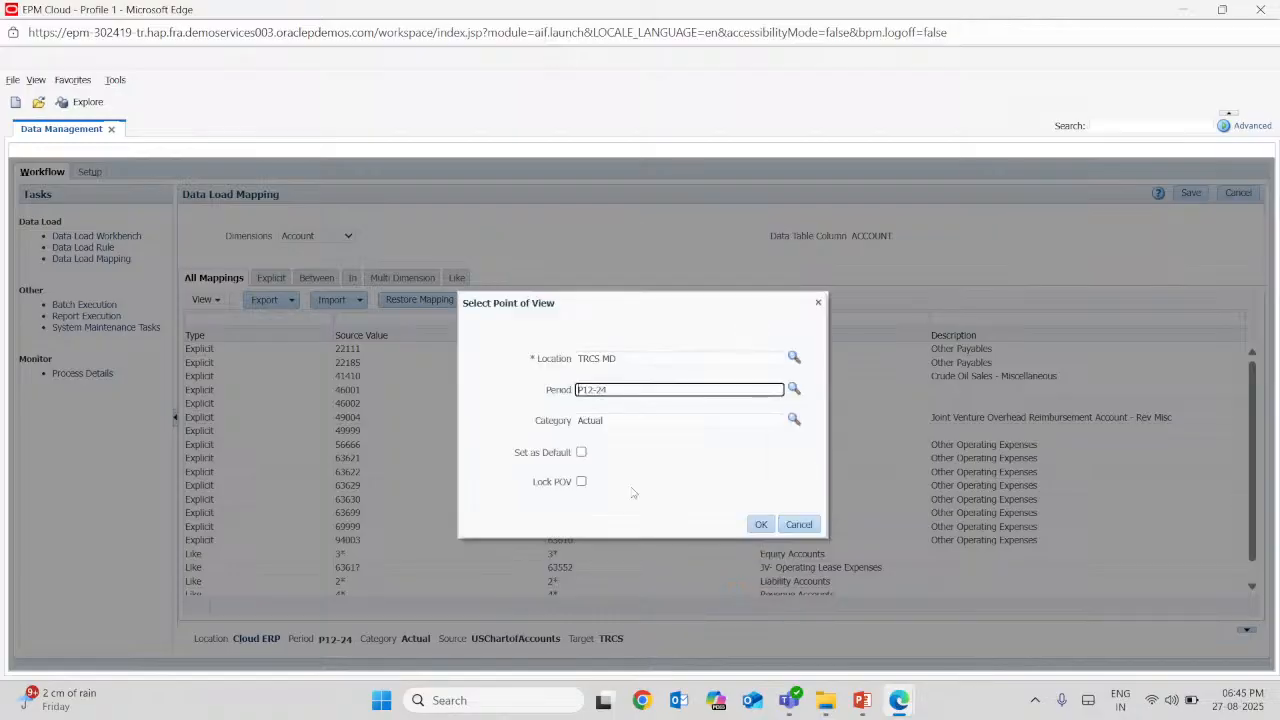
left_click(760, 524)
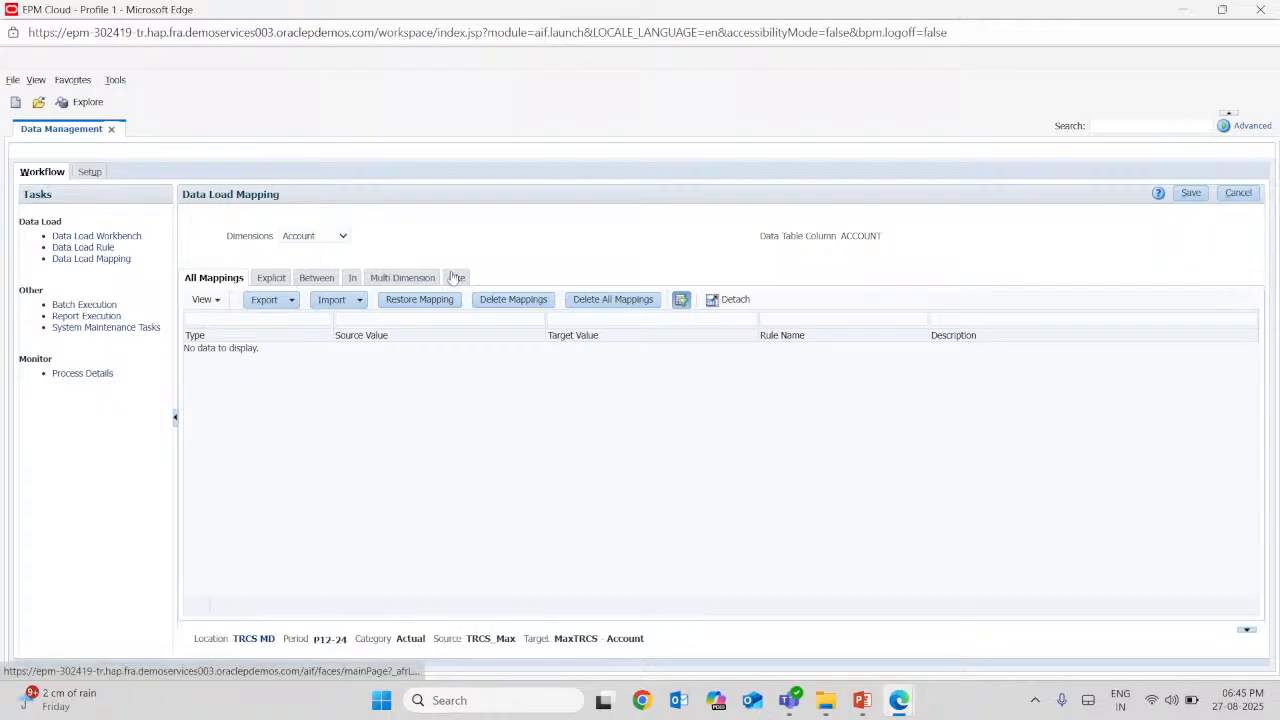
Add a Like mapping for the Account dimension with source *, target * and rule name A1, and save it
left_click(453, 278)
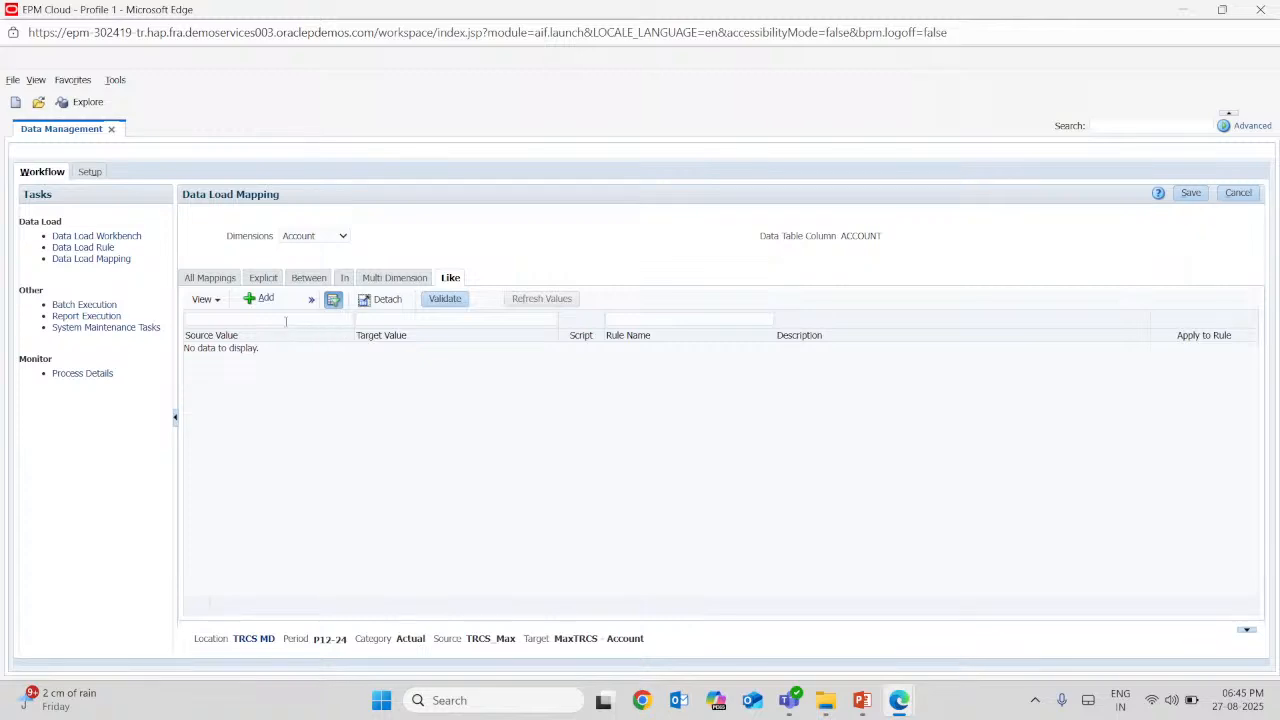
left_click(262, 299)
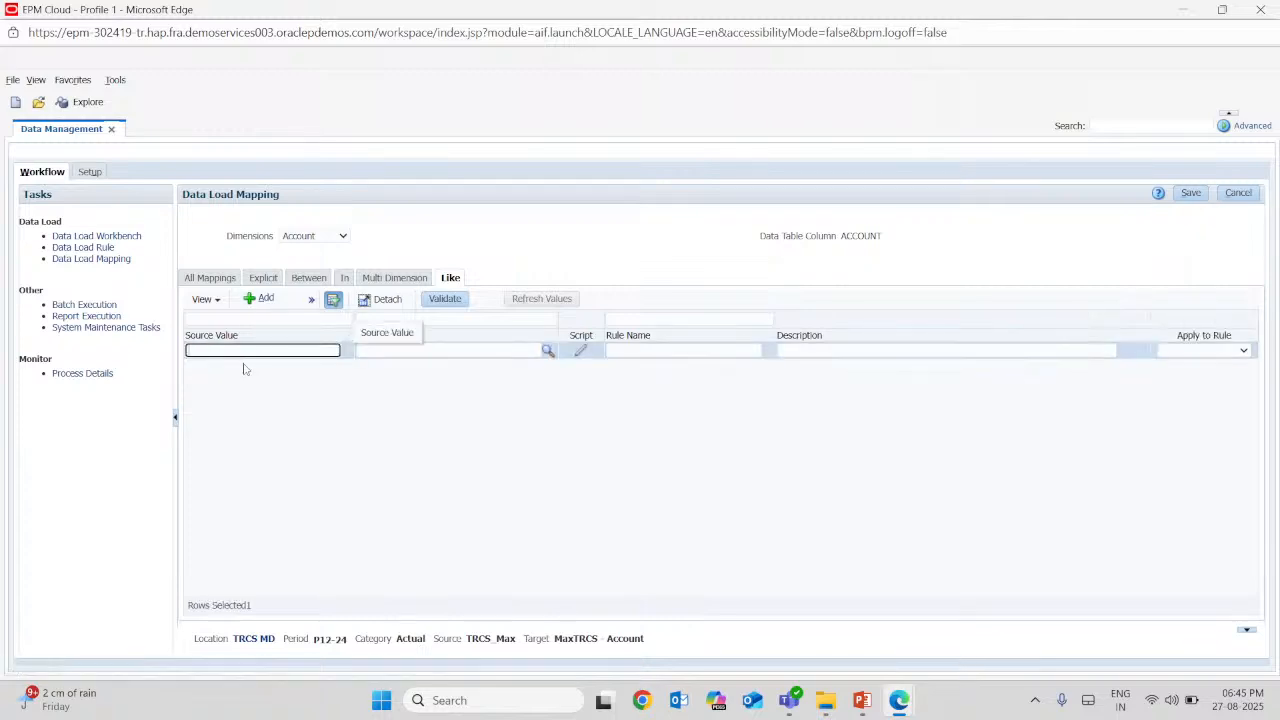
type("*")
key("Tab")
type("*")
left_click(652, 350)
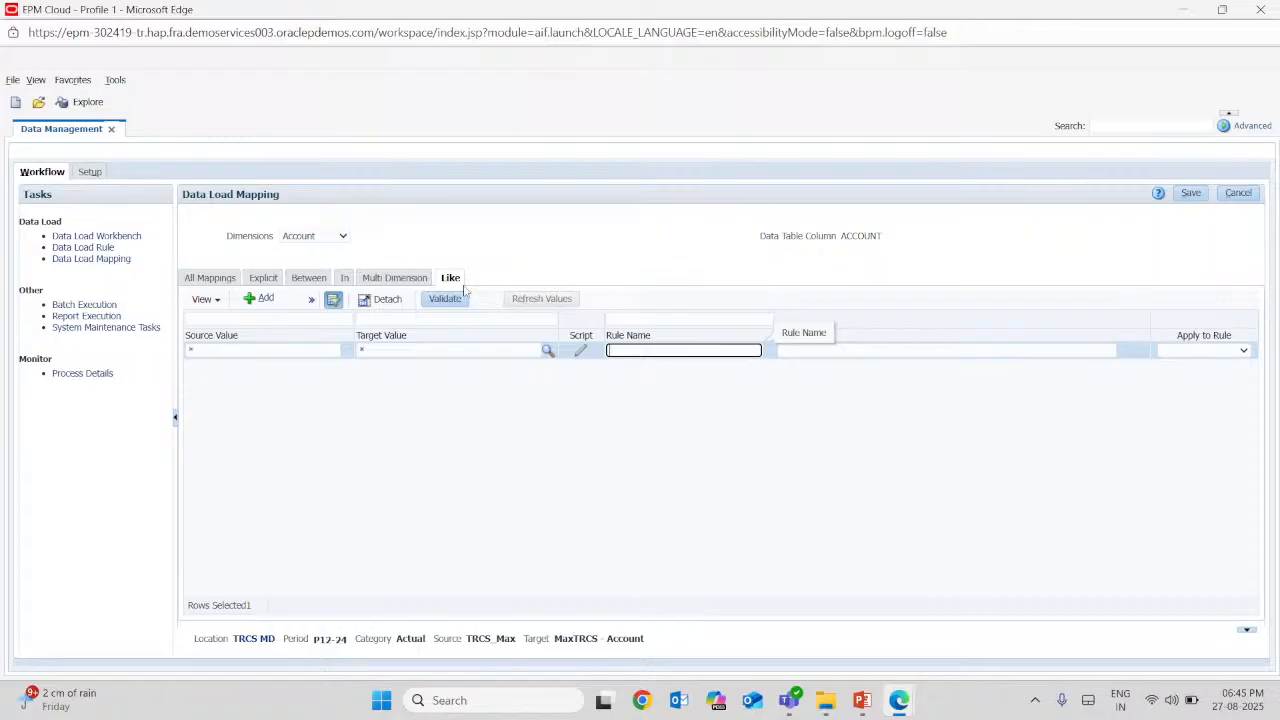
type("A1")
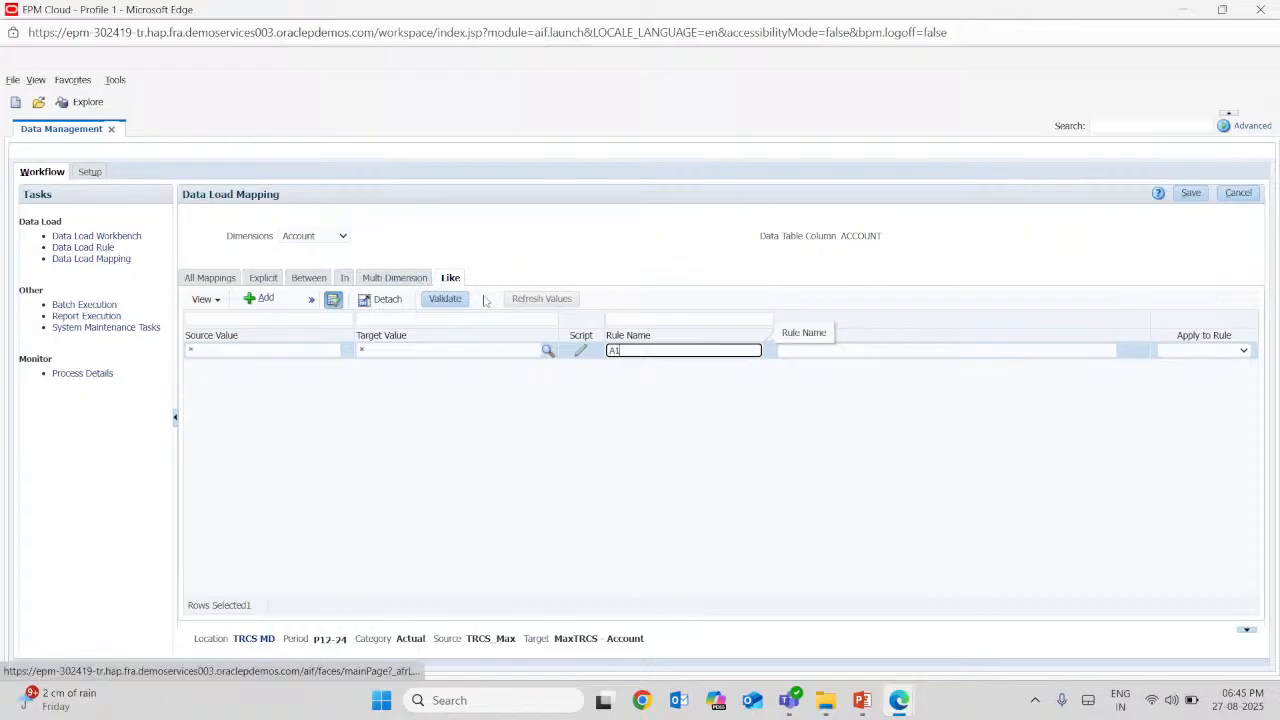
left_click(1190, 193)
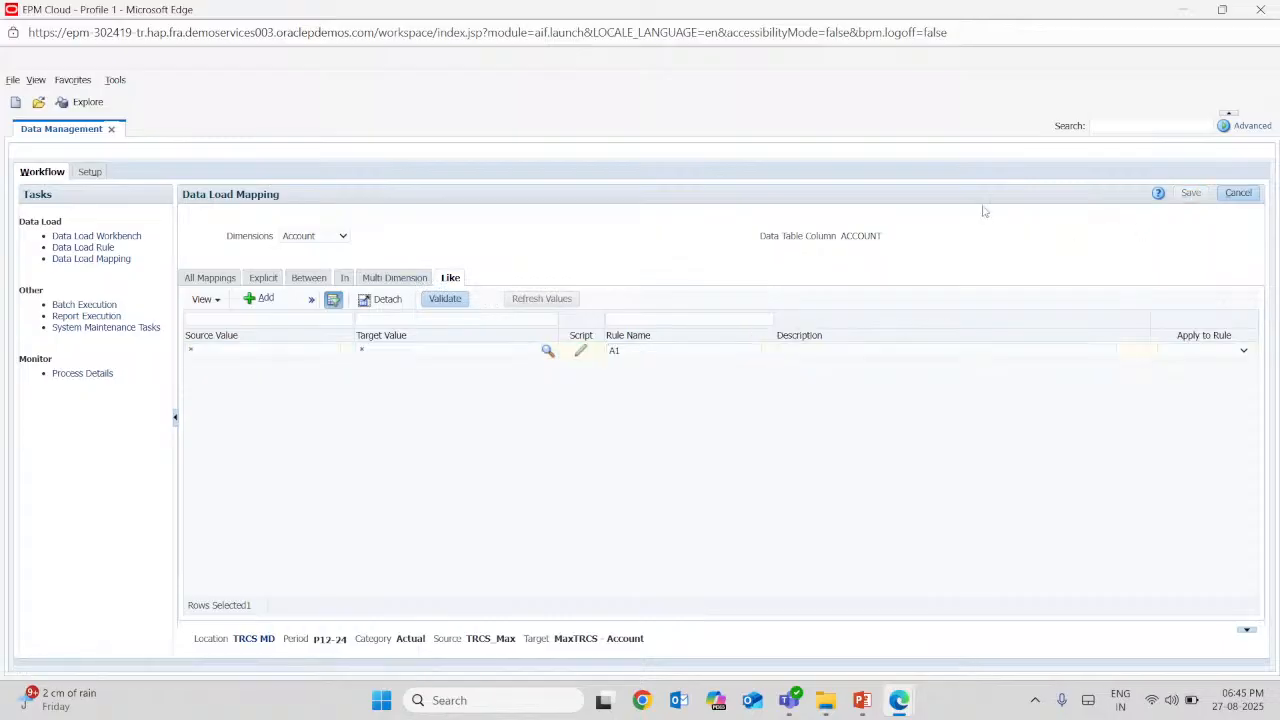
Add a Like mapping for the Alias: Default dimension with source *, target * and rule name AD1, and save it
left_click(330, 240)
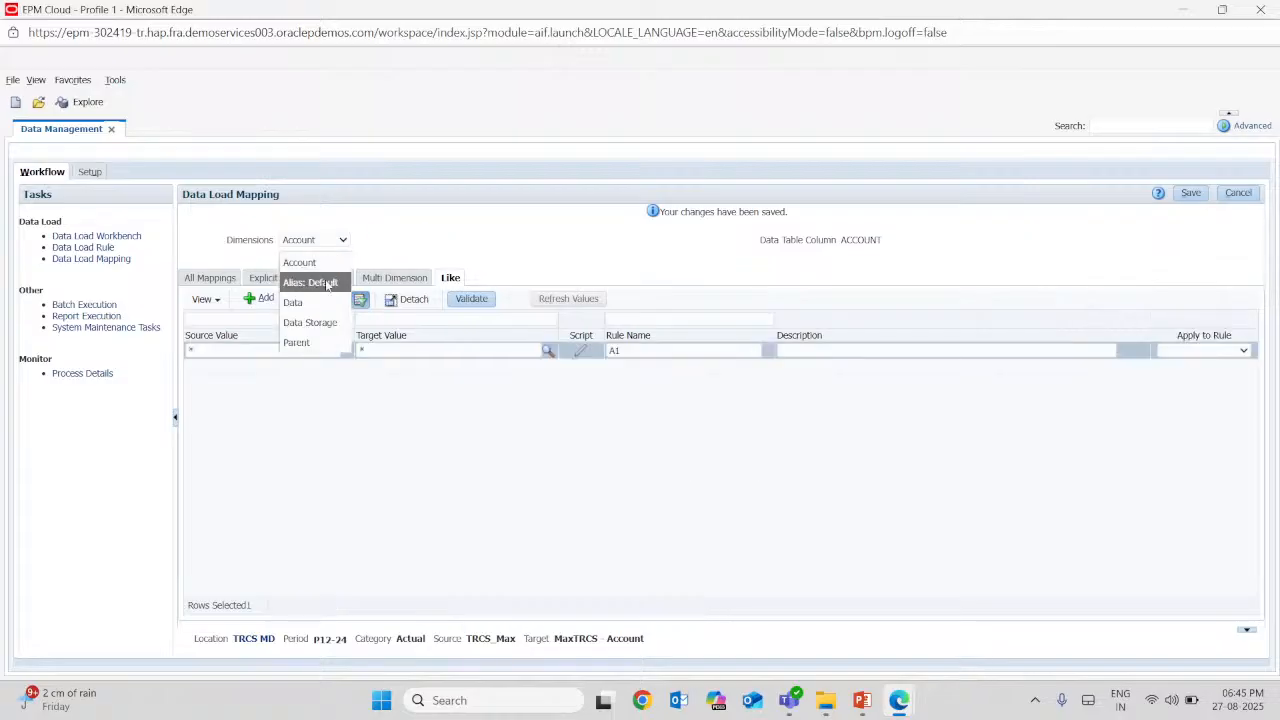
left_click(310, 282)
left_click(258, 298)
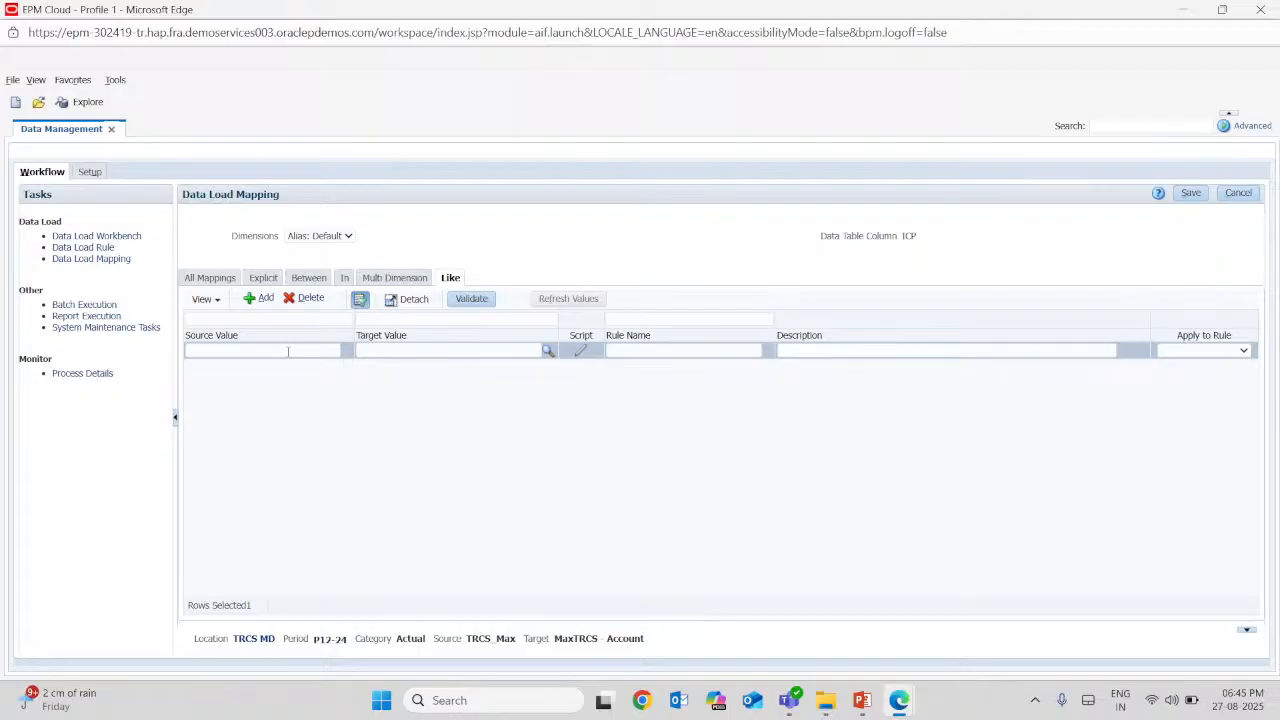
left_click(288, 352)
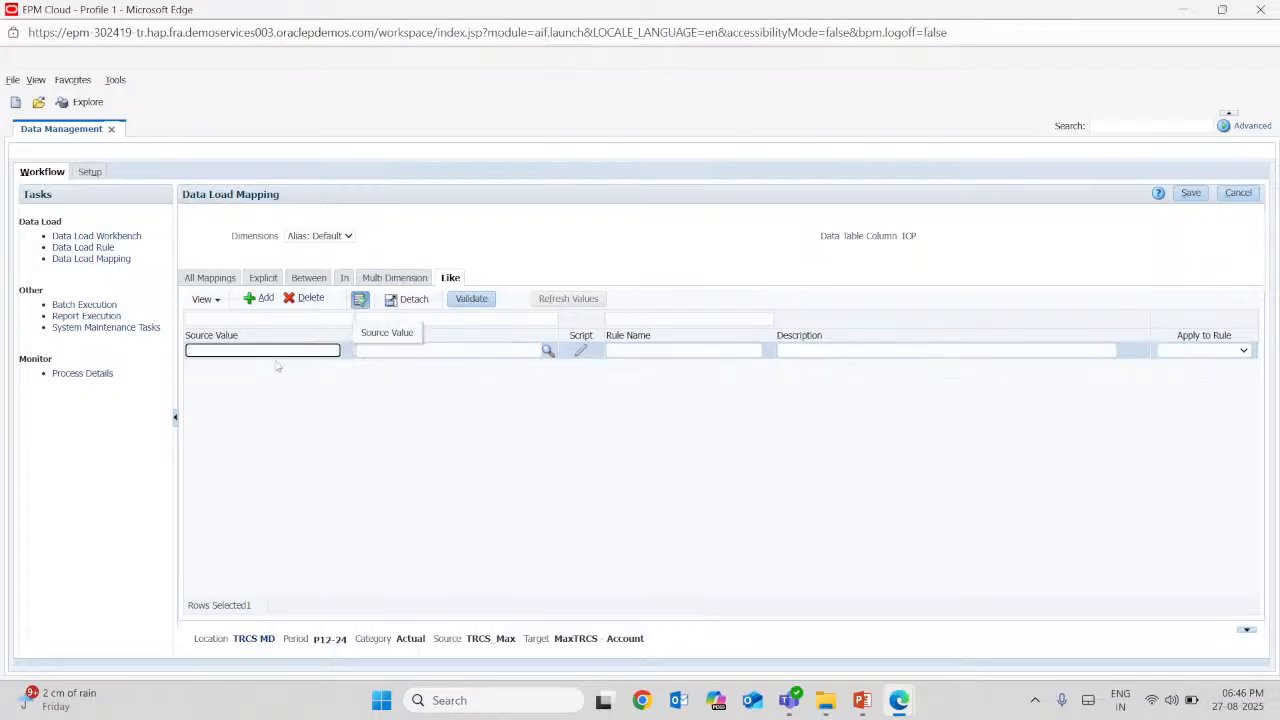
left_click(372, 351)
type("*")
left_click(690, 350)
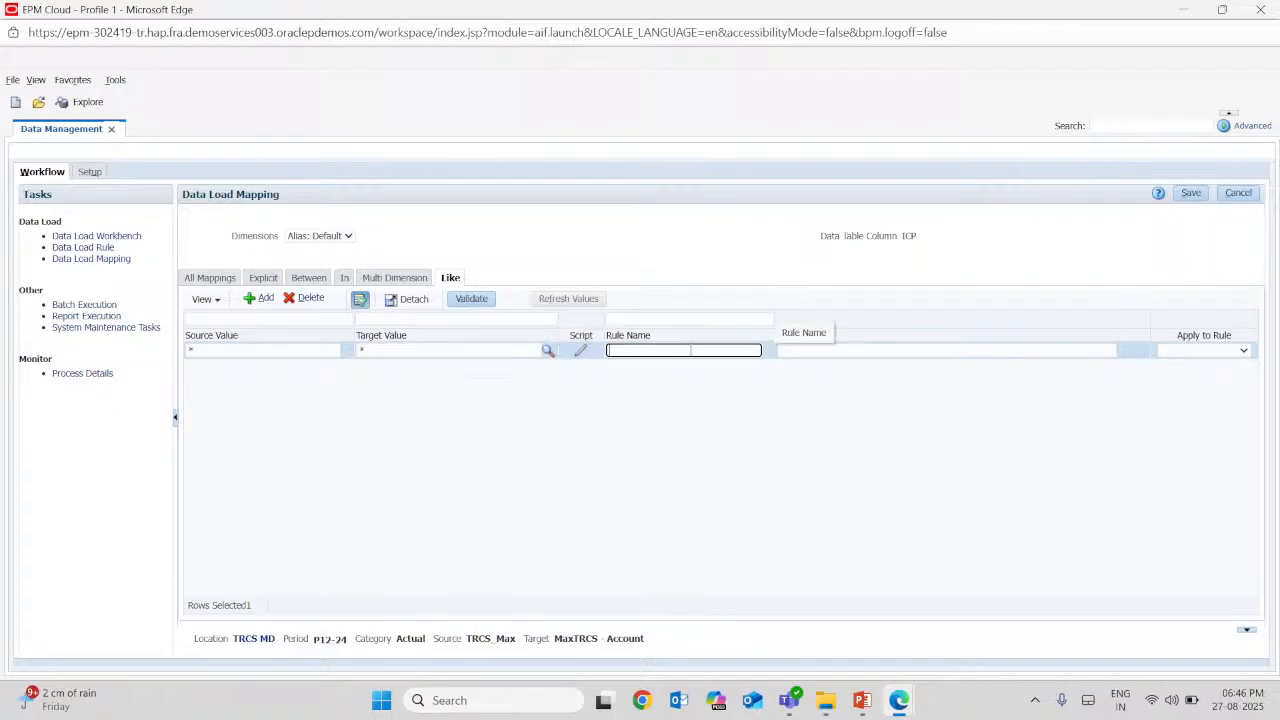
type("AD1")
left_click(1190, 193)
Check the Like mappings of the Data dimension and switch to the Data Storage dimension
left_click(348, 240)
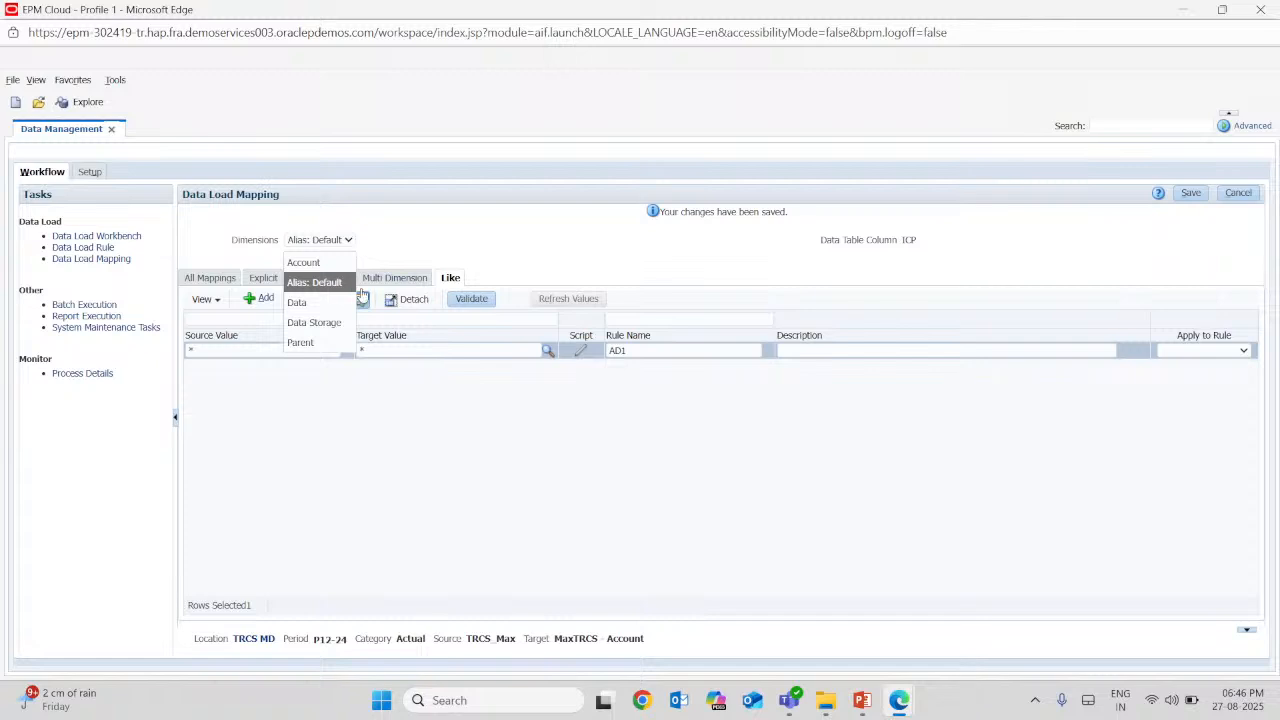
left_click(300, 302)
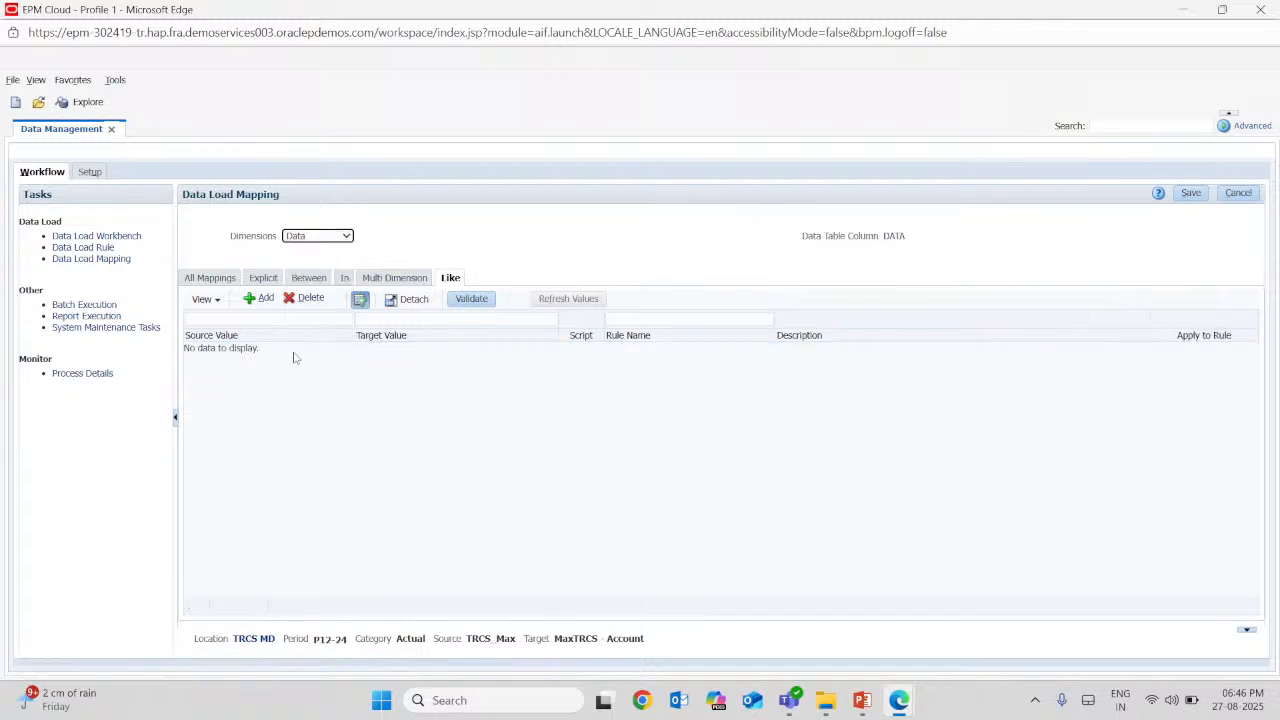
left_click(340, 236)
left_click(340, 236)
left_click(310, 236)
left_click(300, 316)
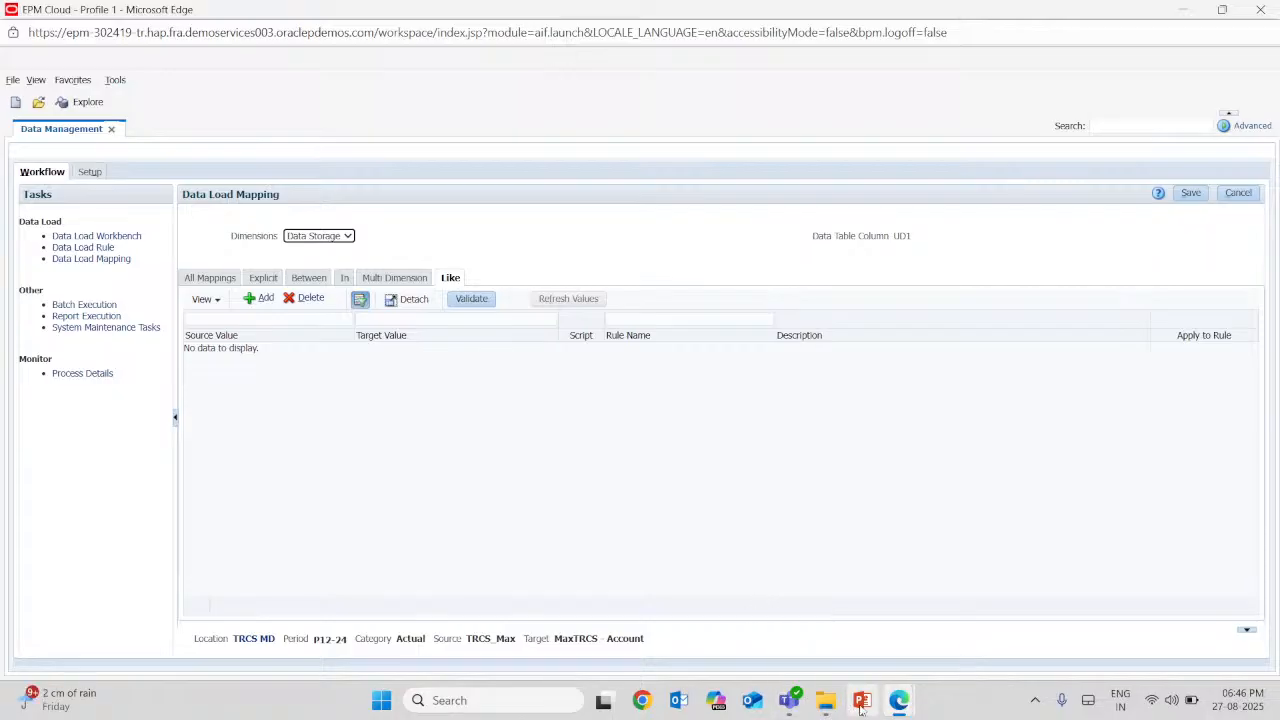
Switch to the Data Exchange window and open the MaxTRCS - Account application details to check its dimension properties
mouse_move(895, 707)
left_click(808, 612)
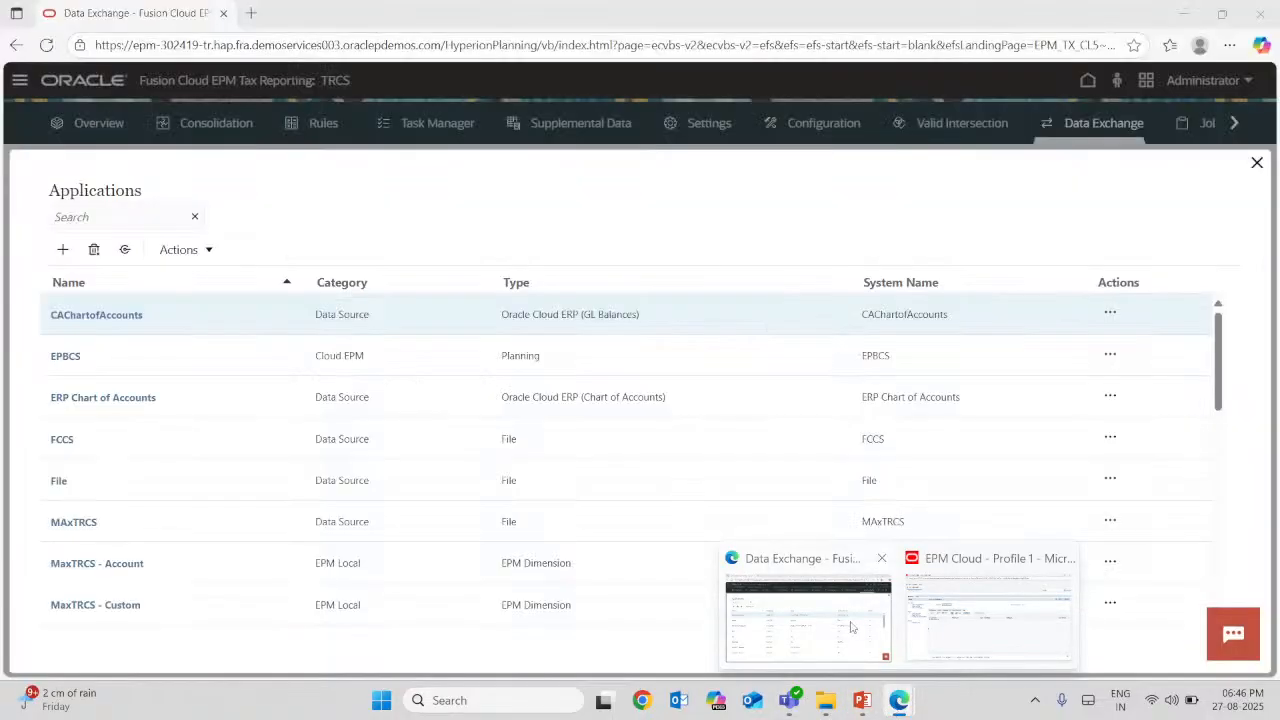
left_click(112, 566)
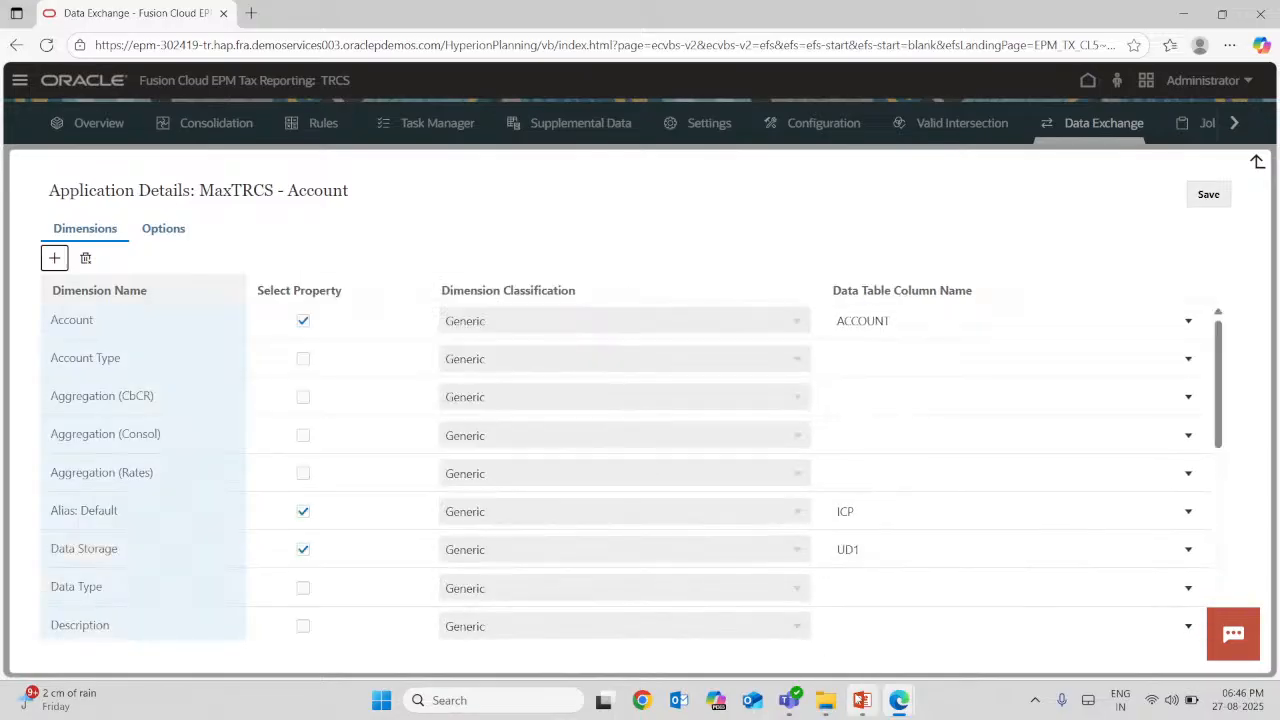
Deselect the Data Storage property of MaxTRCS - Account, clear its data table column name, and save the application details
mouse_move(899, 703)
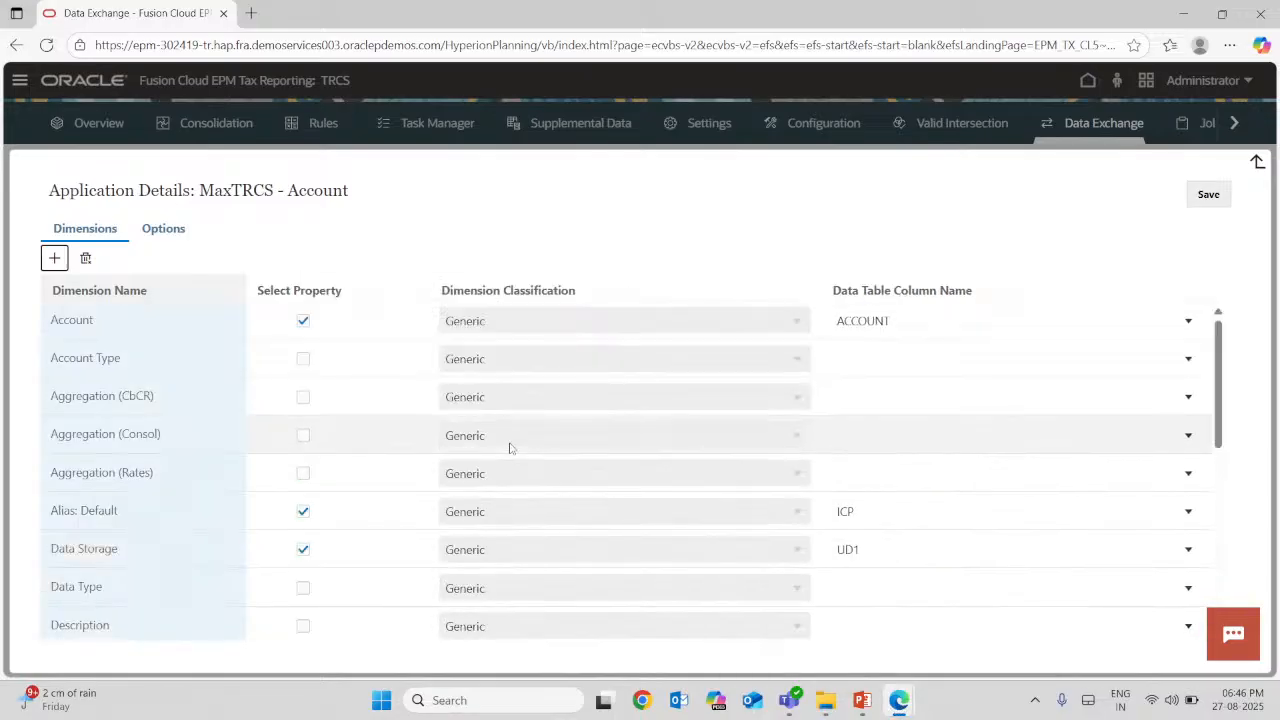
left_click(305, 549)
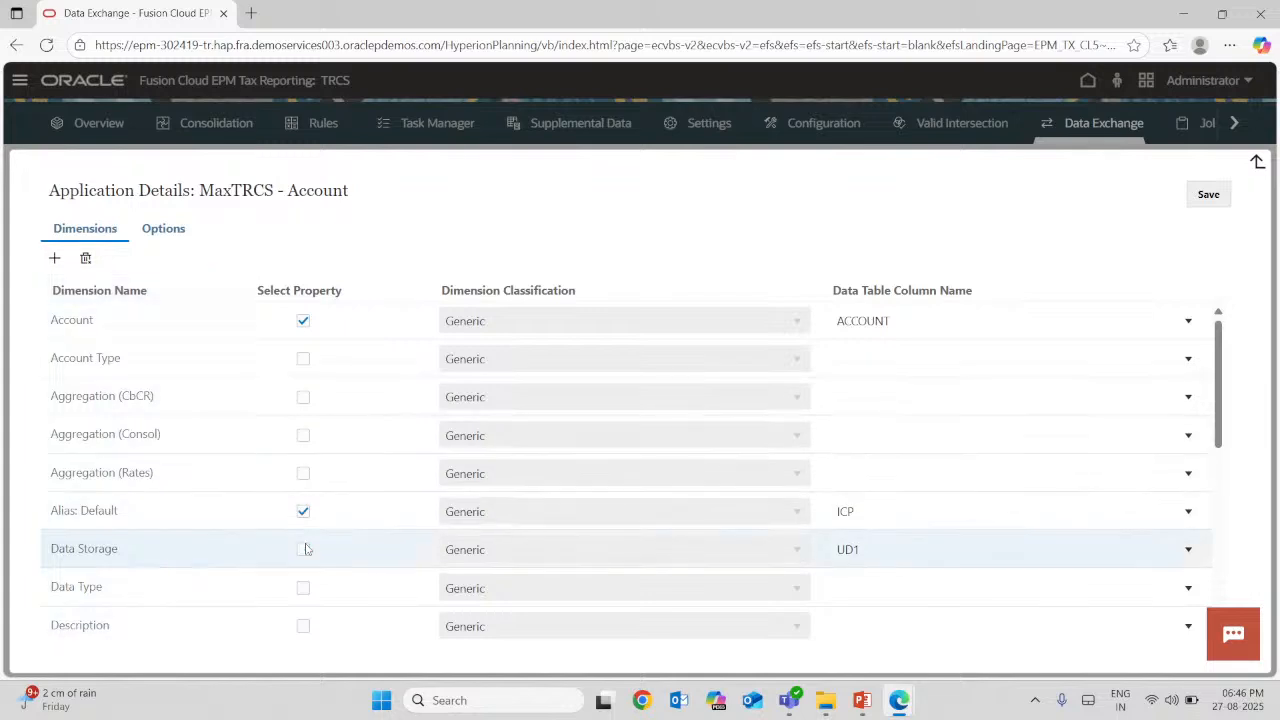
left_click(950, 549)
left_click(910, 381)
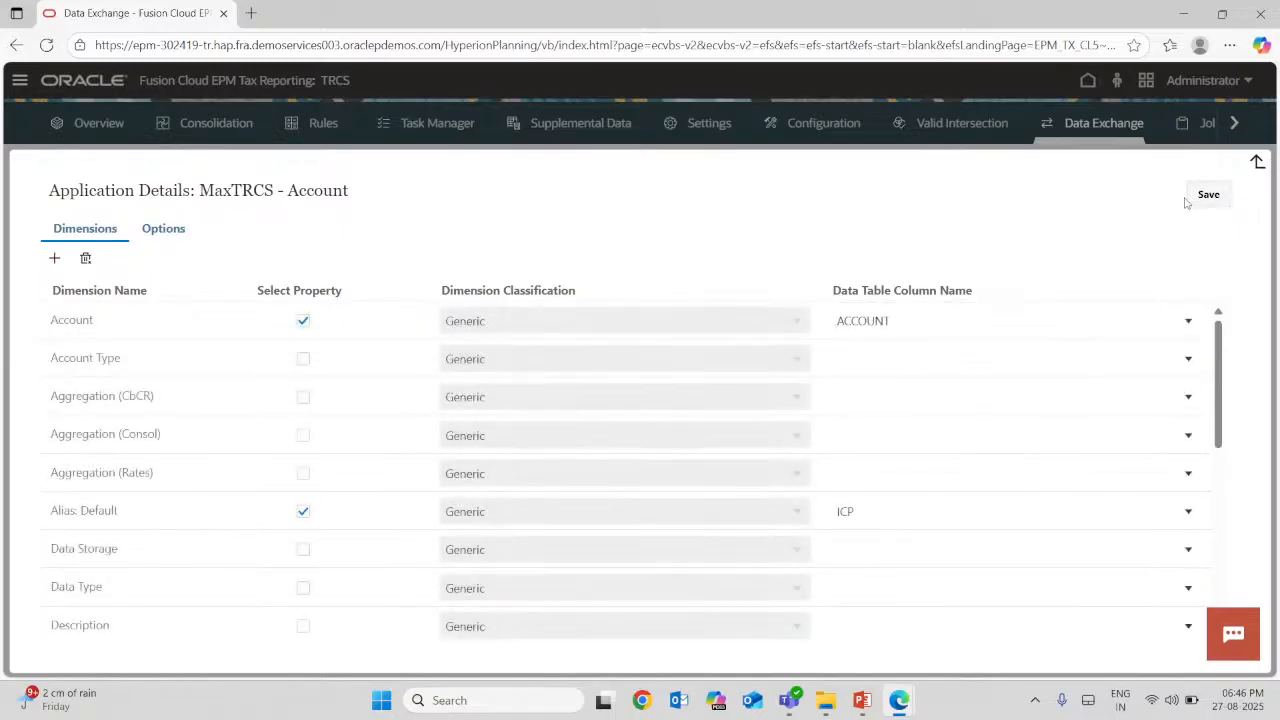
left_click(1205, 196)
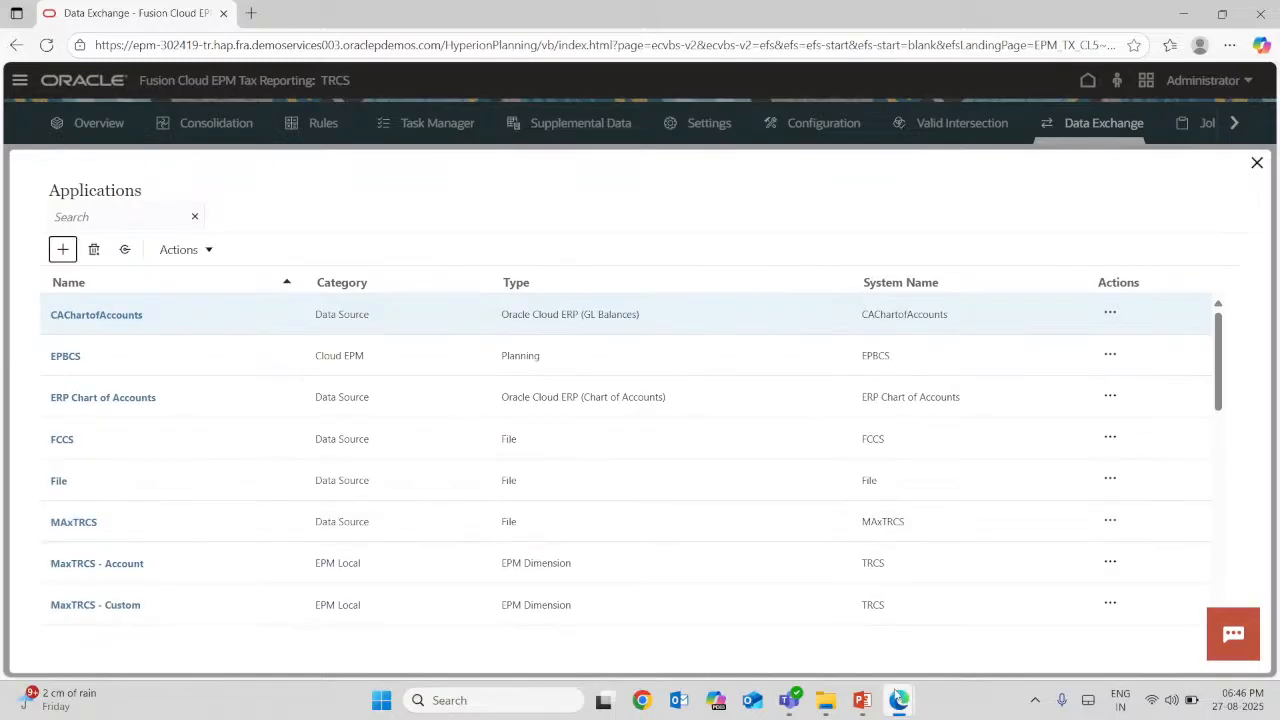
Switch to the Data Management window, reload the data load mappings and select the Parent dimension
mouse_move(899, 700)
left_click(927, 617)
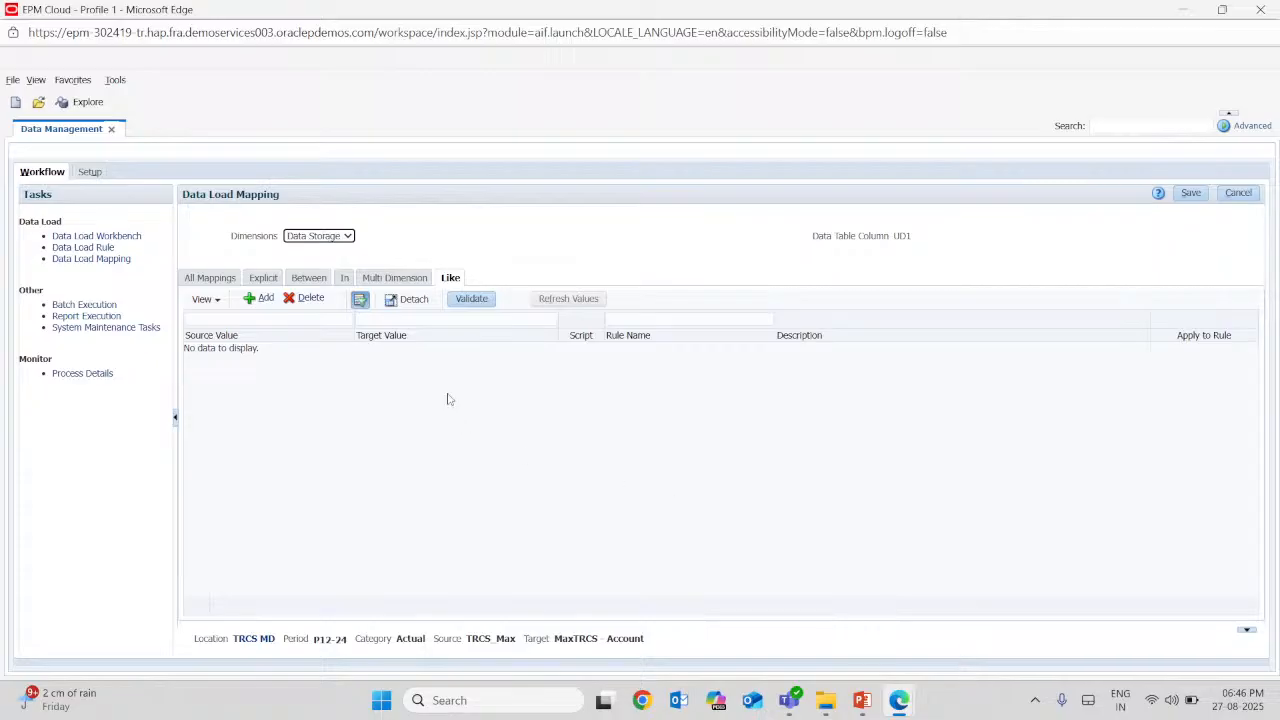
left_click(100, 258)
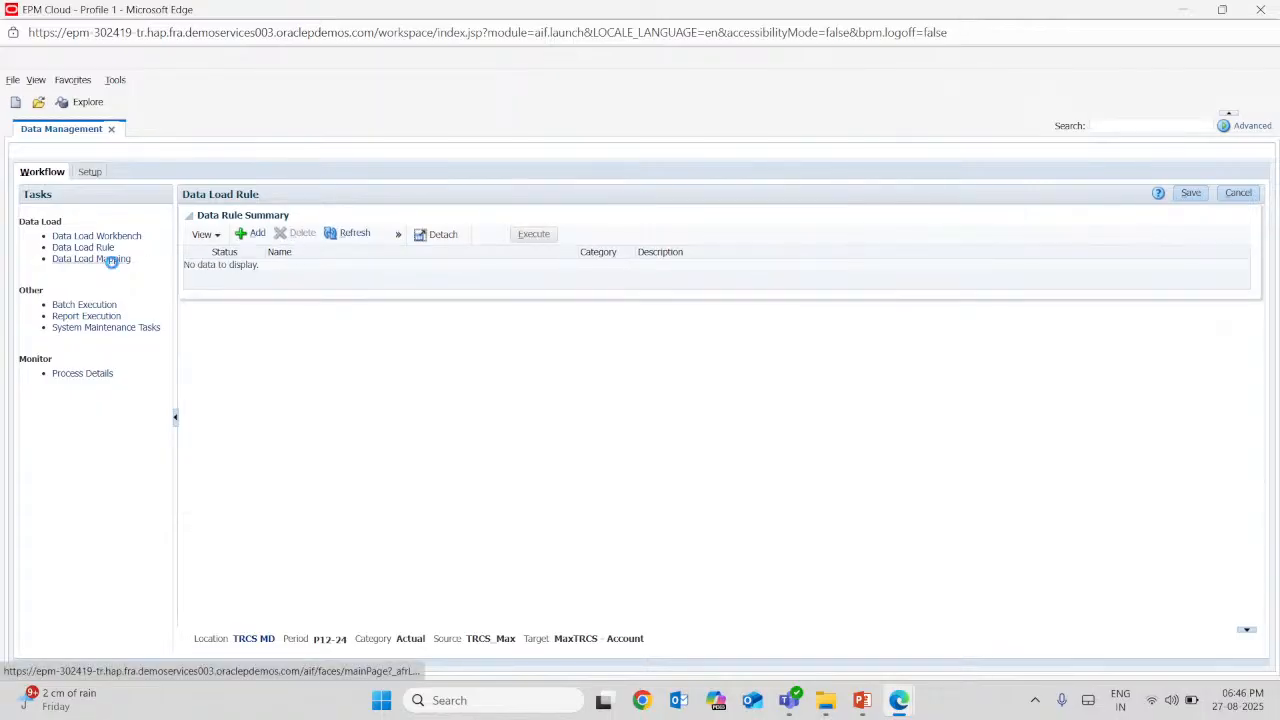
left_click(305, 237)
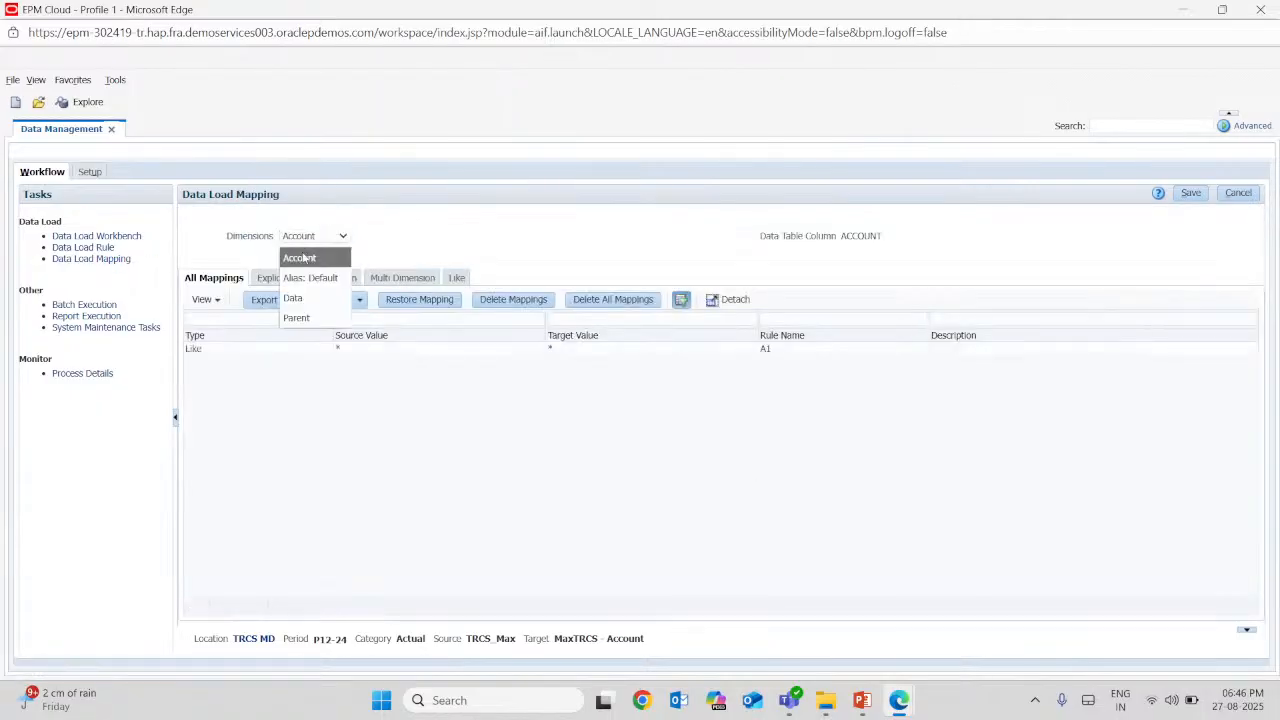
left_click(311, 317)
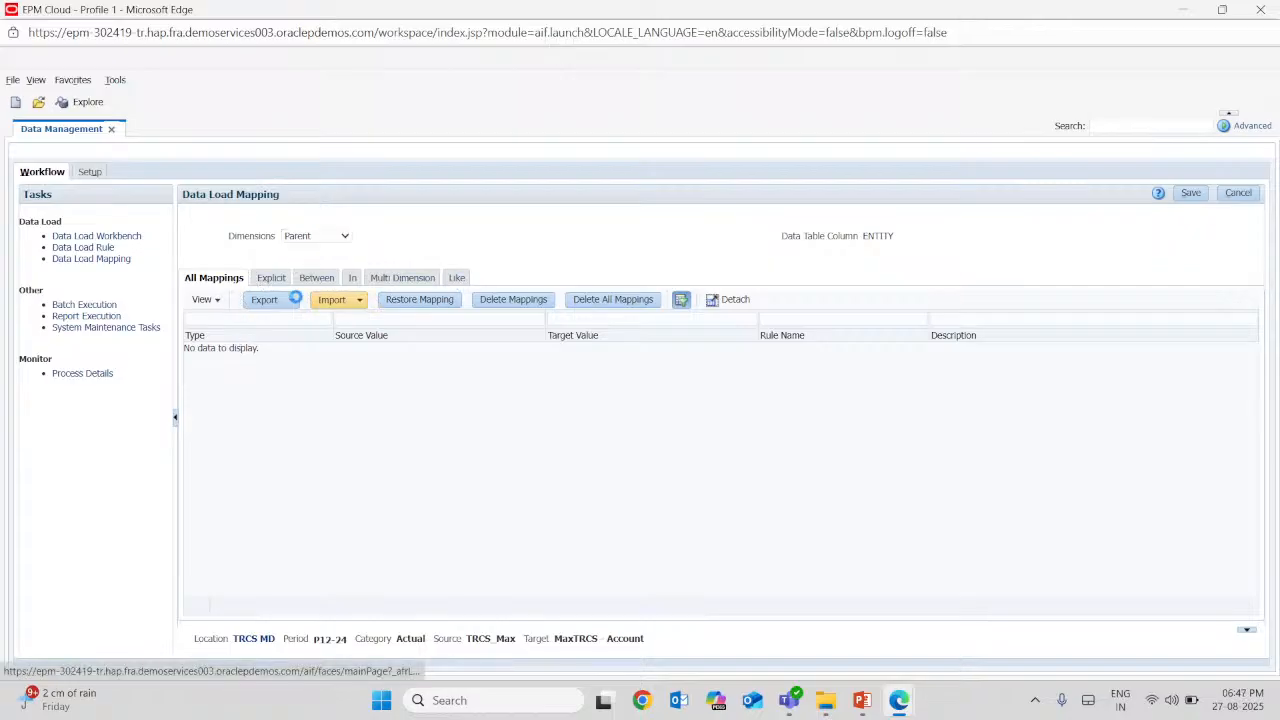
Add a Like mapping for the Parent dimension with source *, target * and rule name P1, and save it
left_click(263, 299)
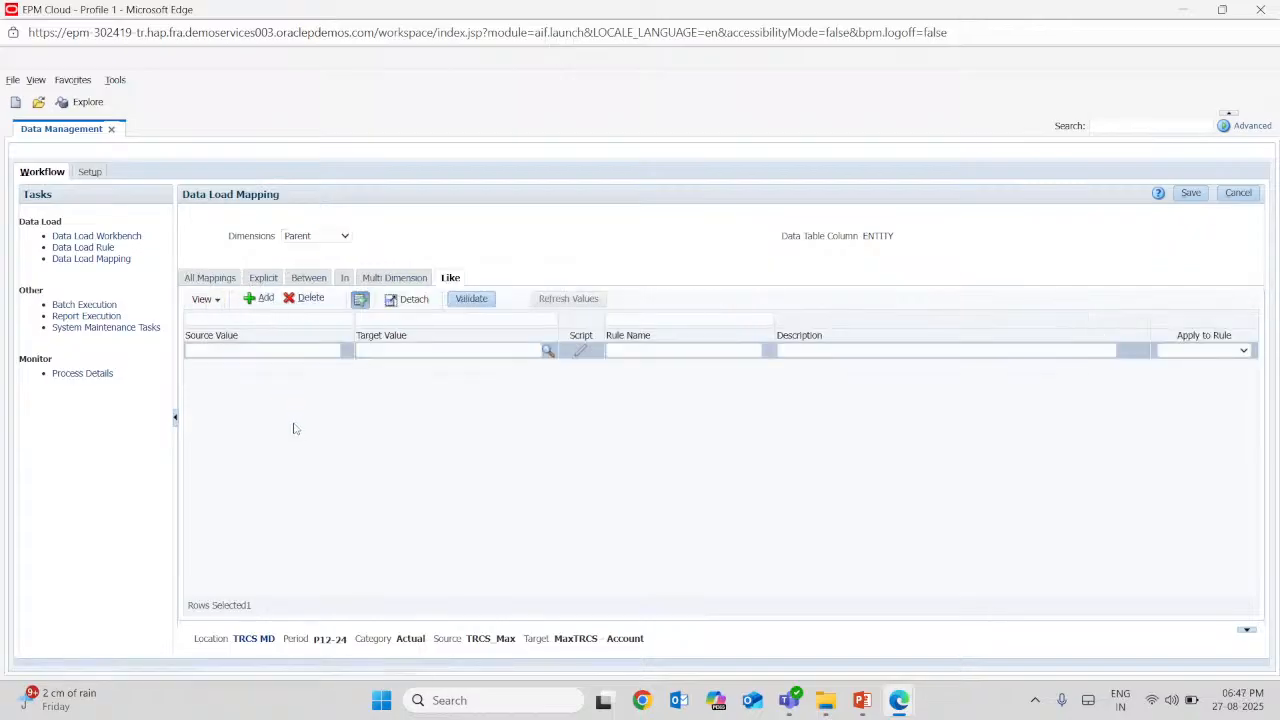
left_click(275, 355)
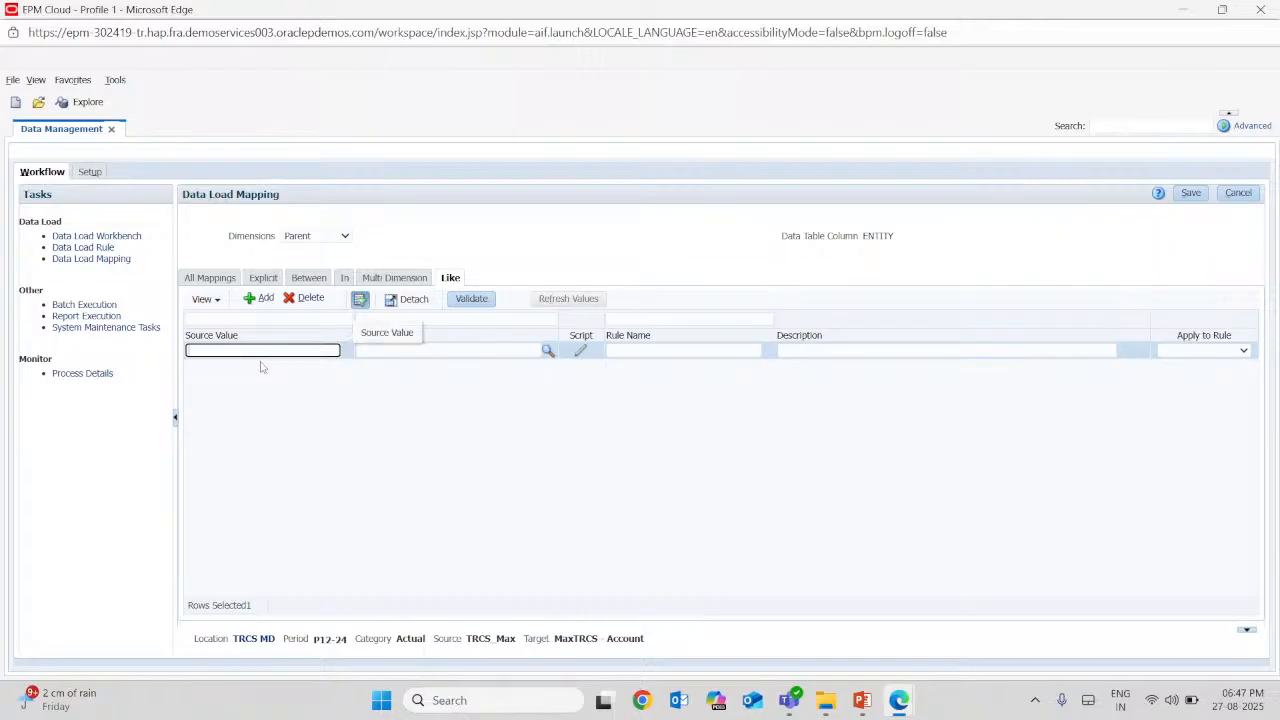
type("*")
key("Tab")
type("*")
left_click(632, 352)
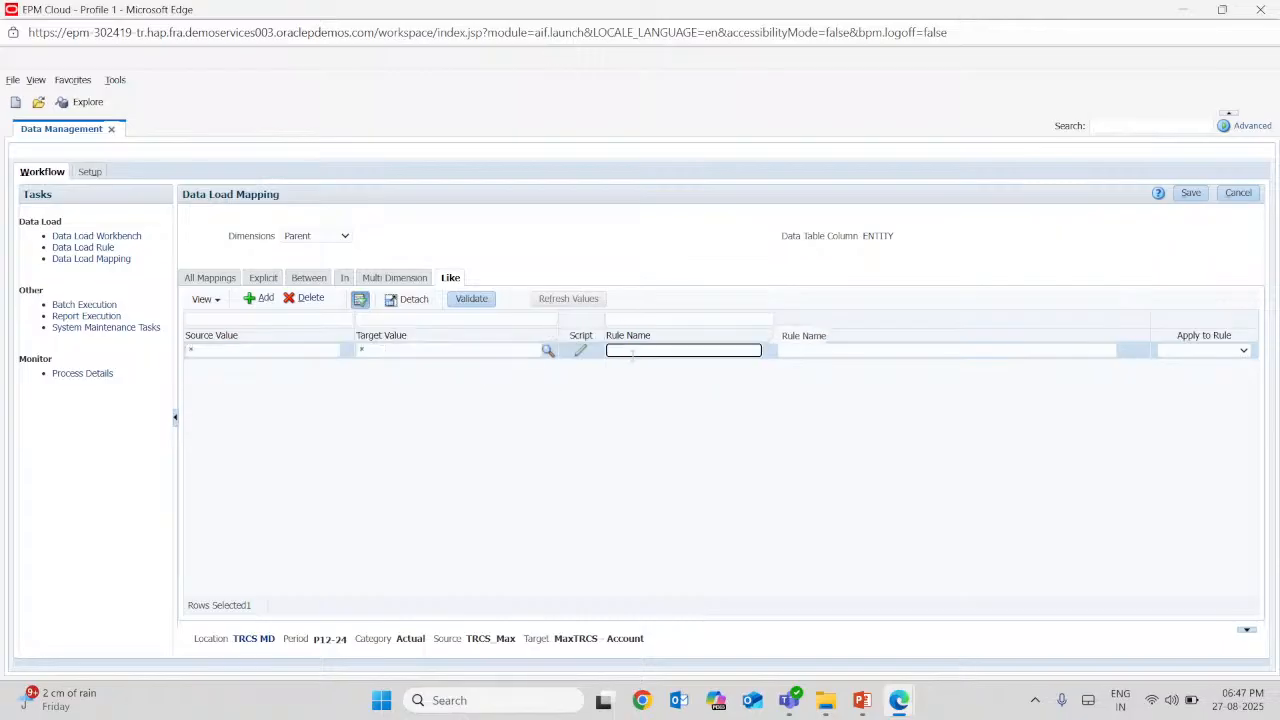
type("P1")
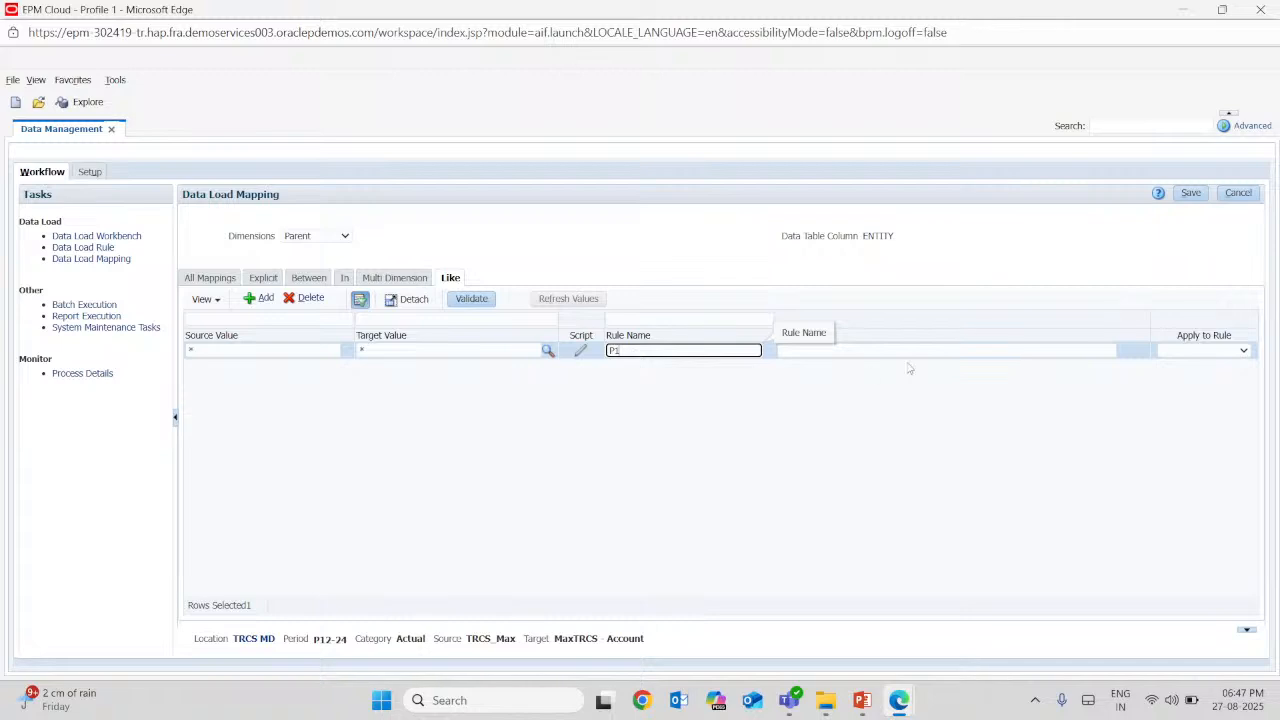
left_click(1190, 193)
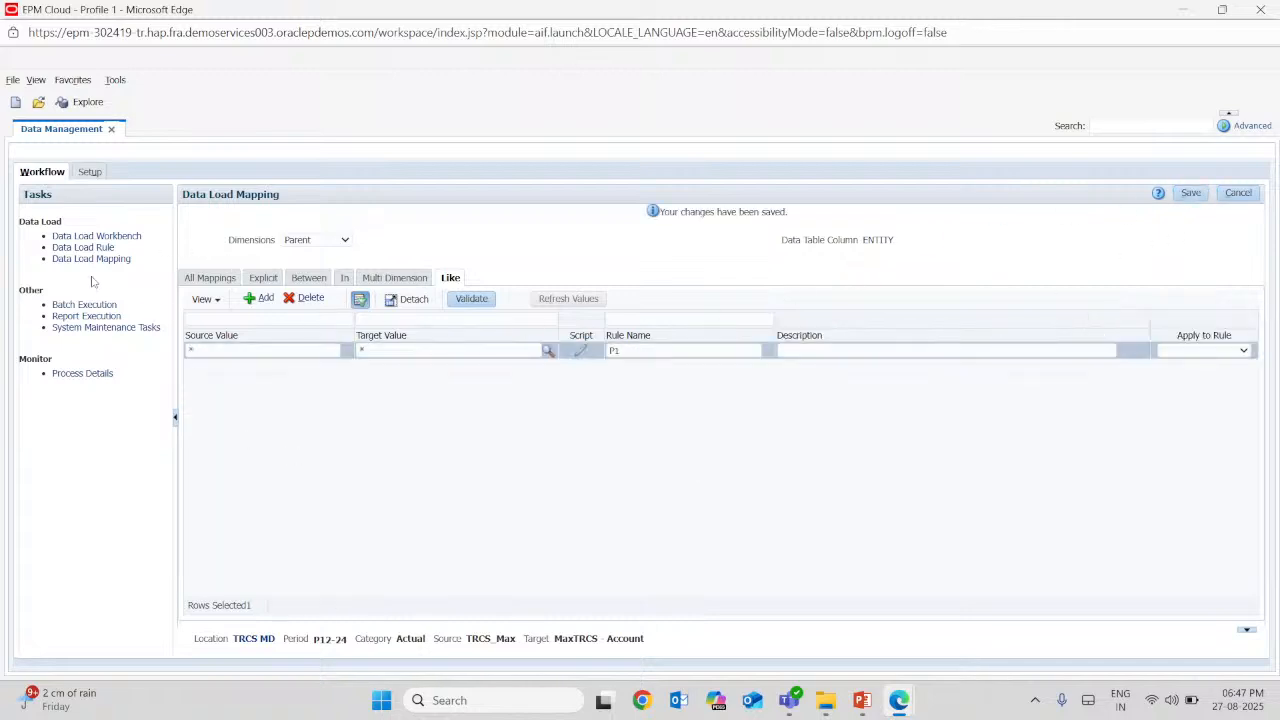
Create a data load rule named MD_! for the TRCS MD location with the import format TRCS_Training
left_click(80, 249)
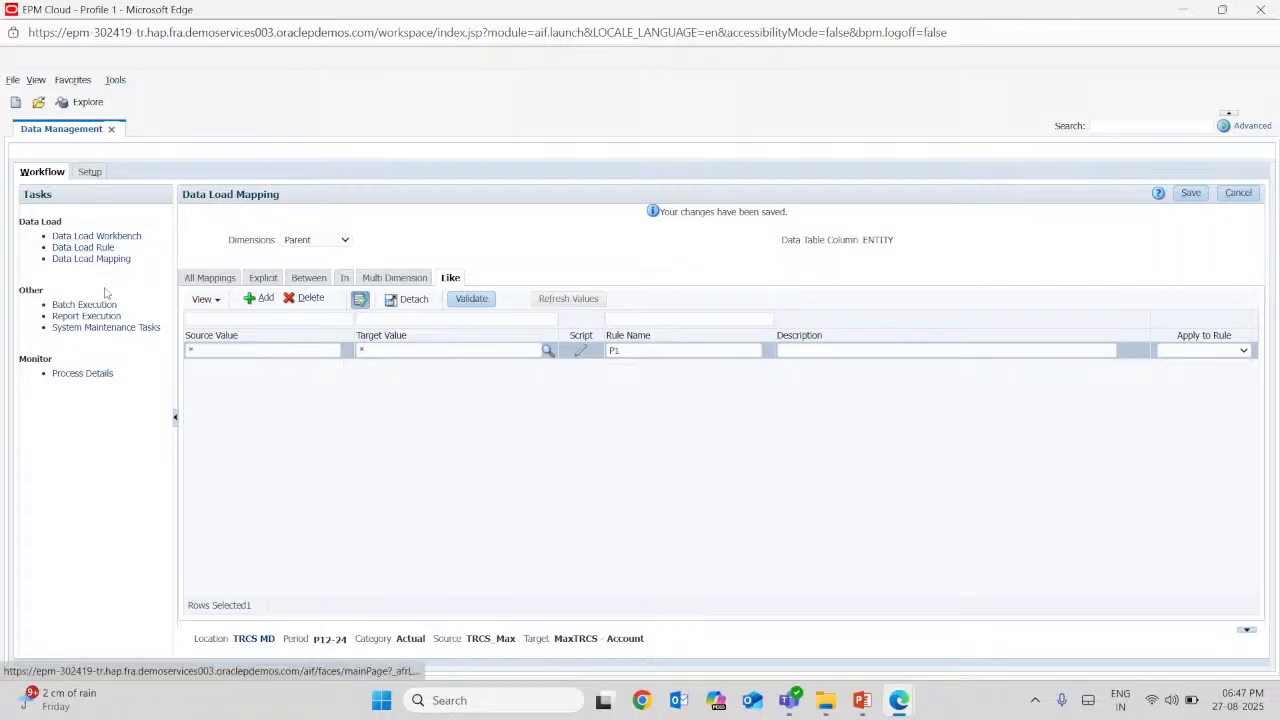
left_click(244, 235)
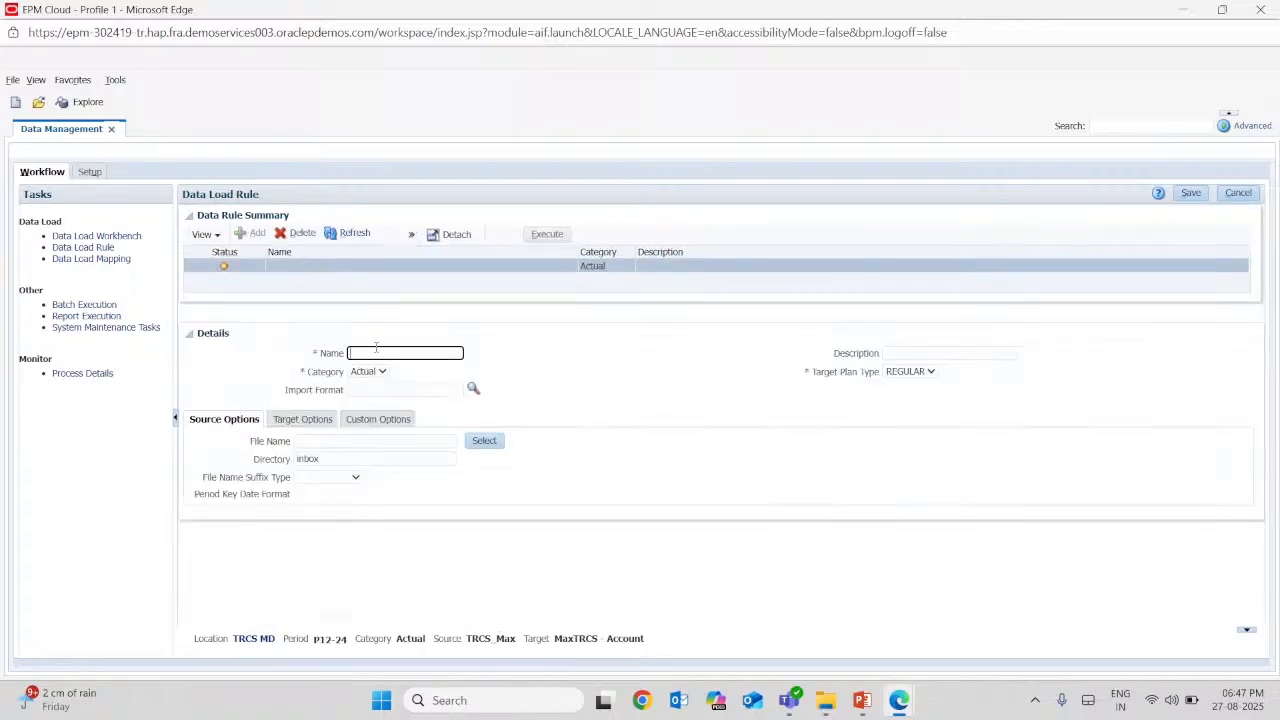
type("MD_")
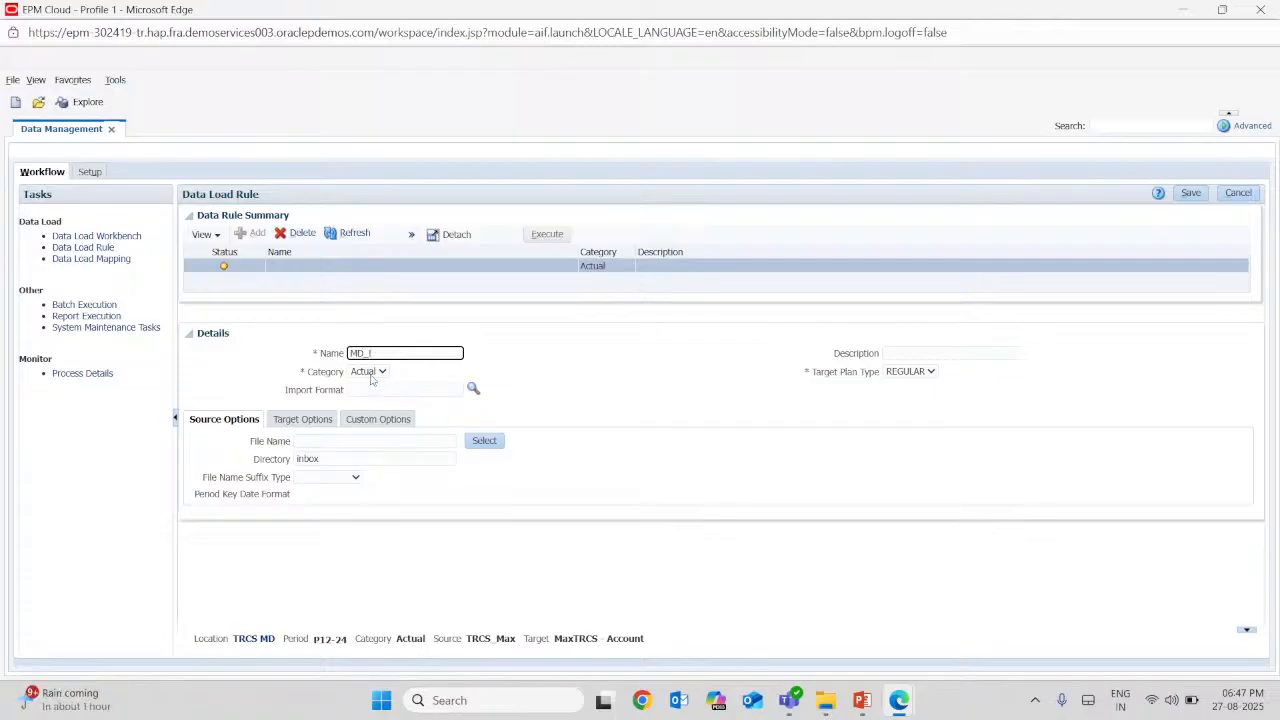
left_click(473, 388)
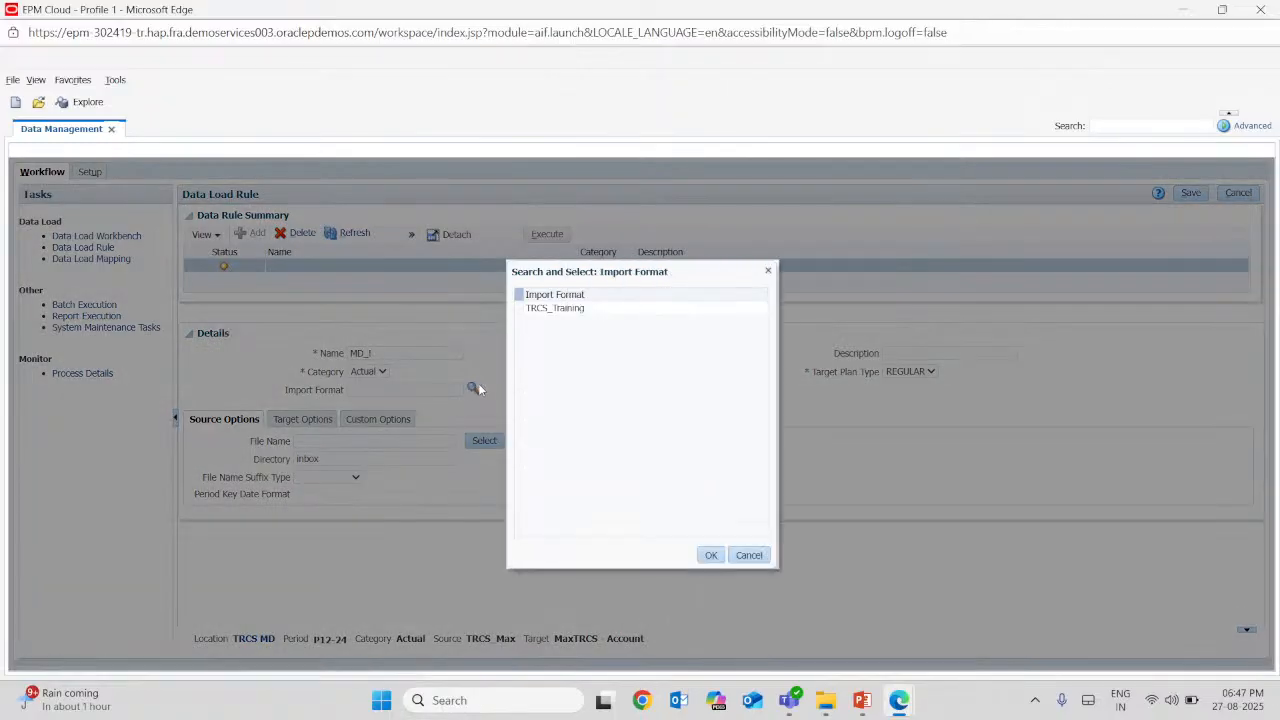
left_click(575, 312)
left_click(711, 555)
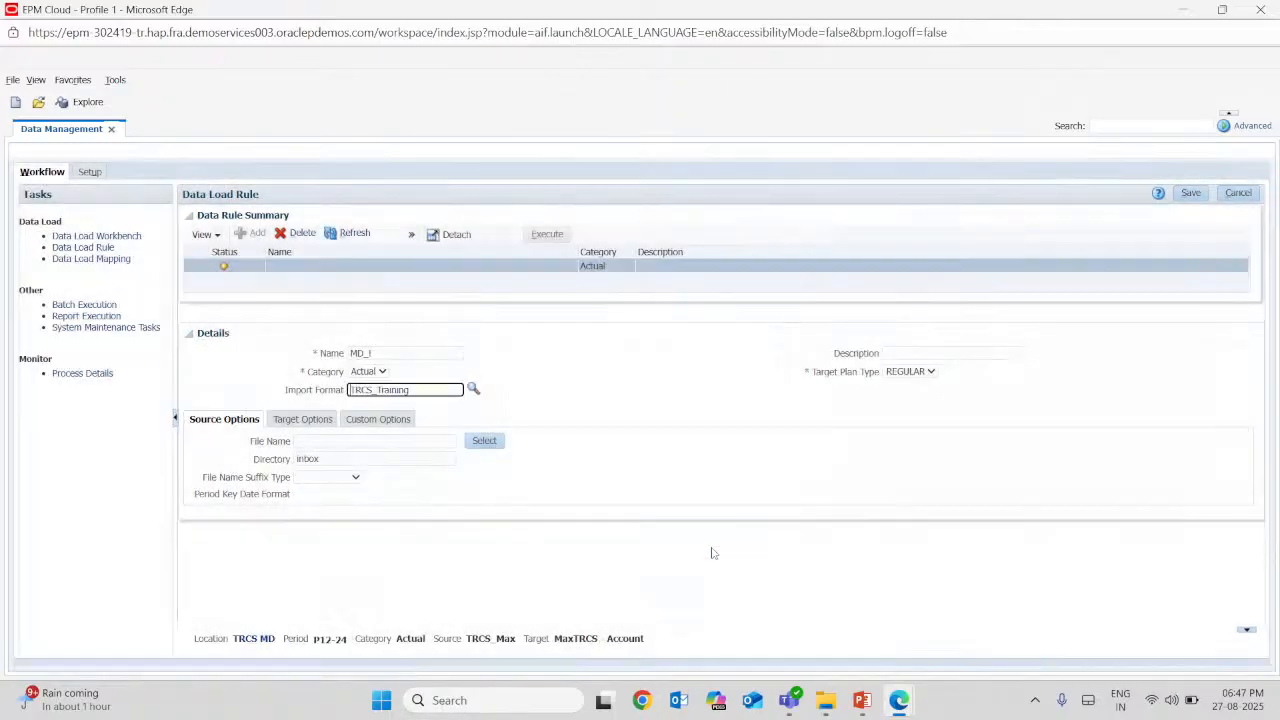
Upload Trial DM (1).csv from the Desktop folder, set it as the rule's source file, and save the rule
left_click(485, 440)
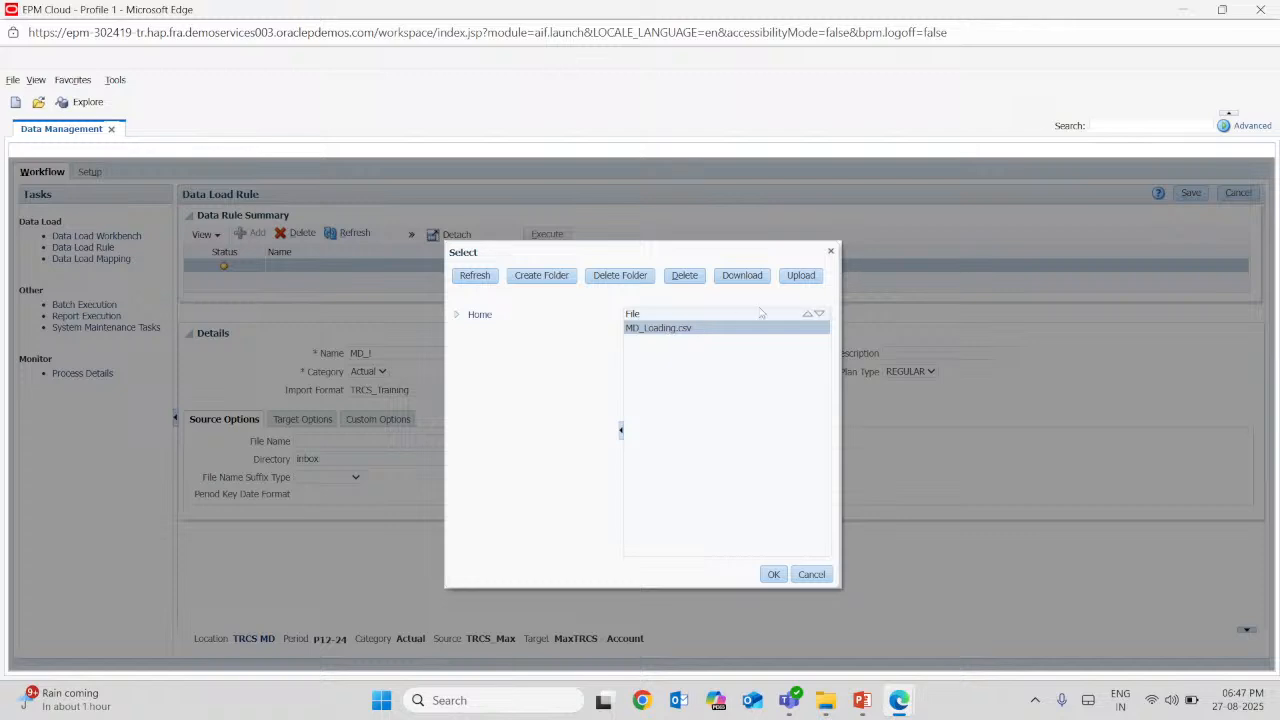
left_click(800, 275)
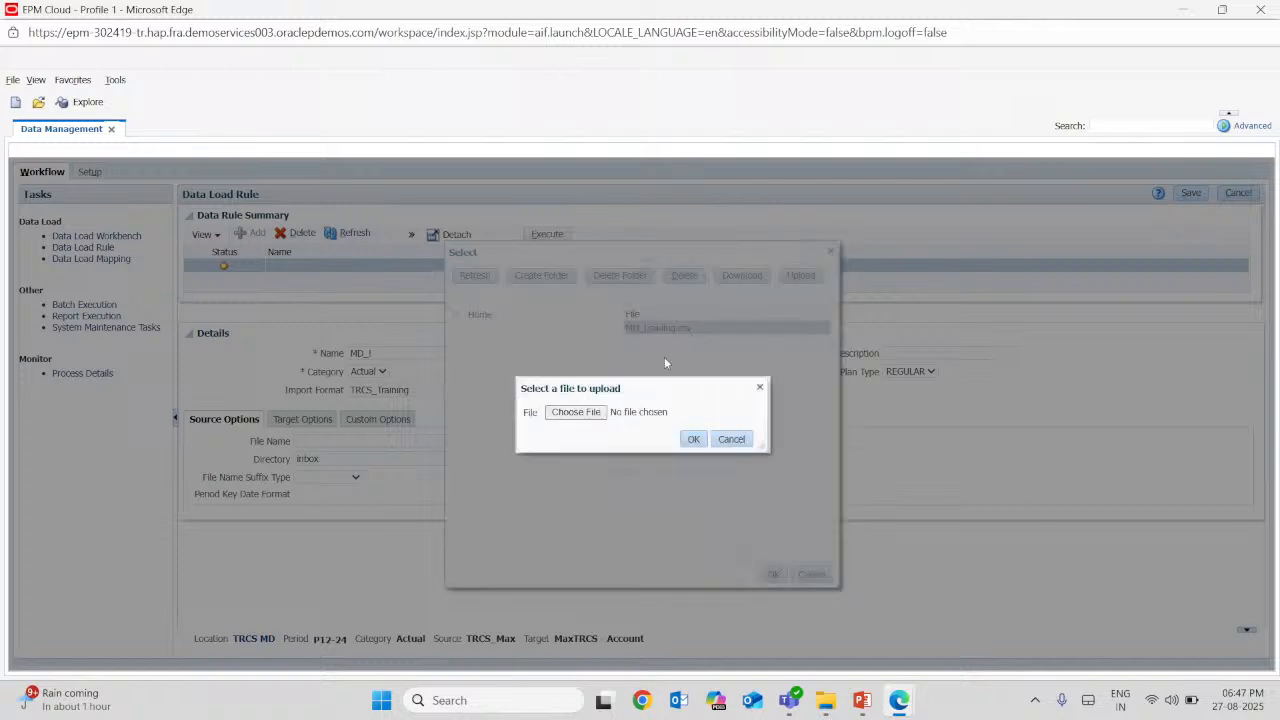
left_click(586, 410)
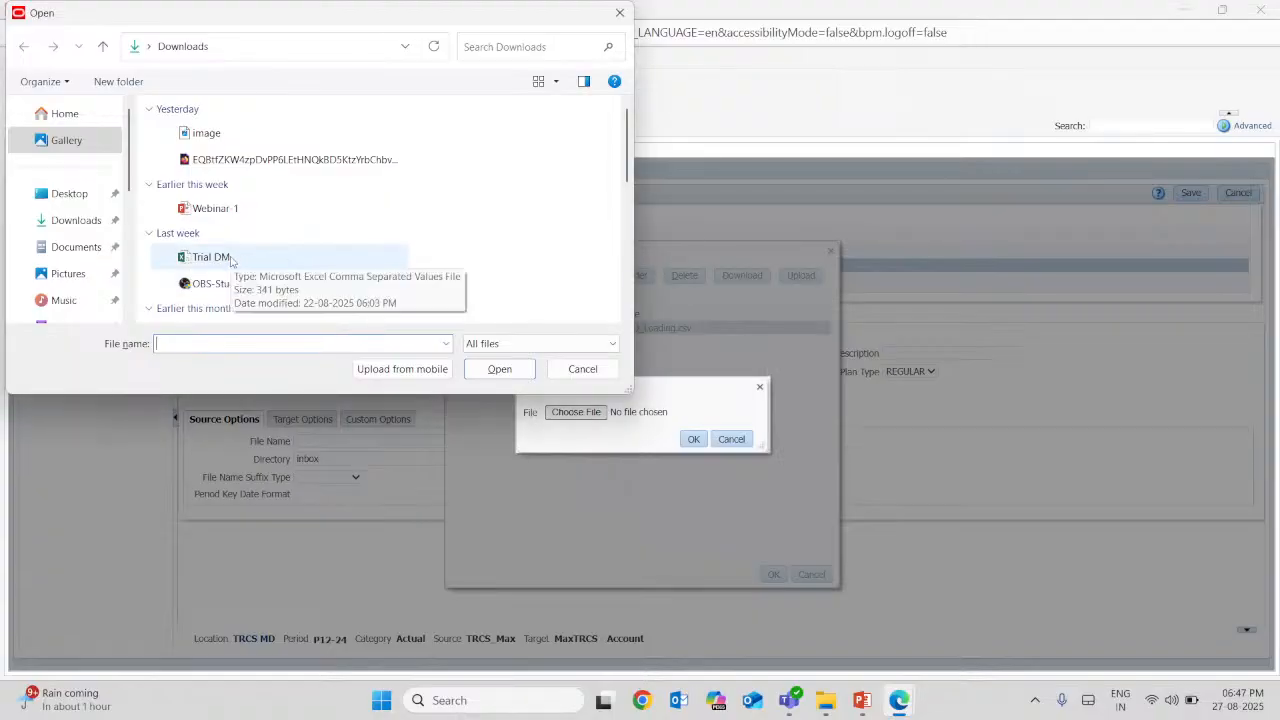
left_click(76, 196)
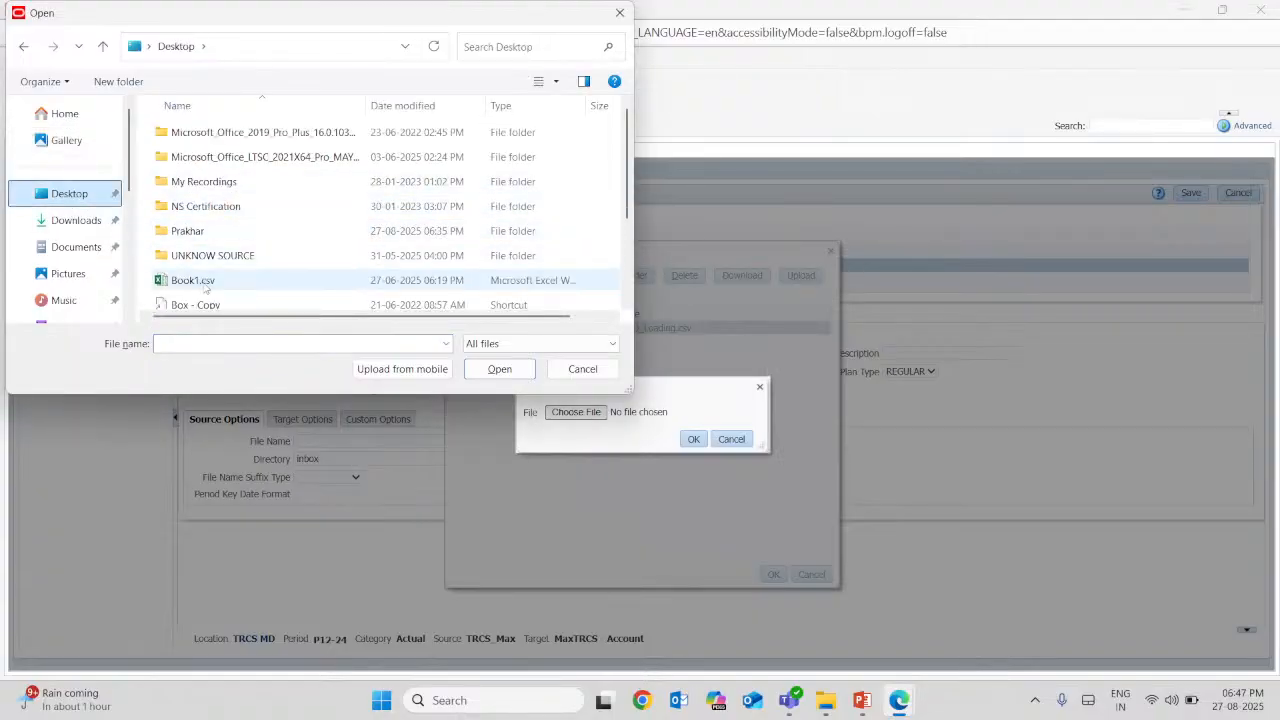
scroll(213, 285, "down", 2)
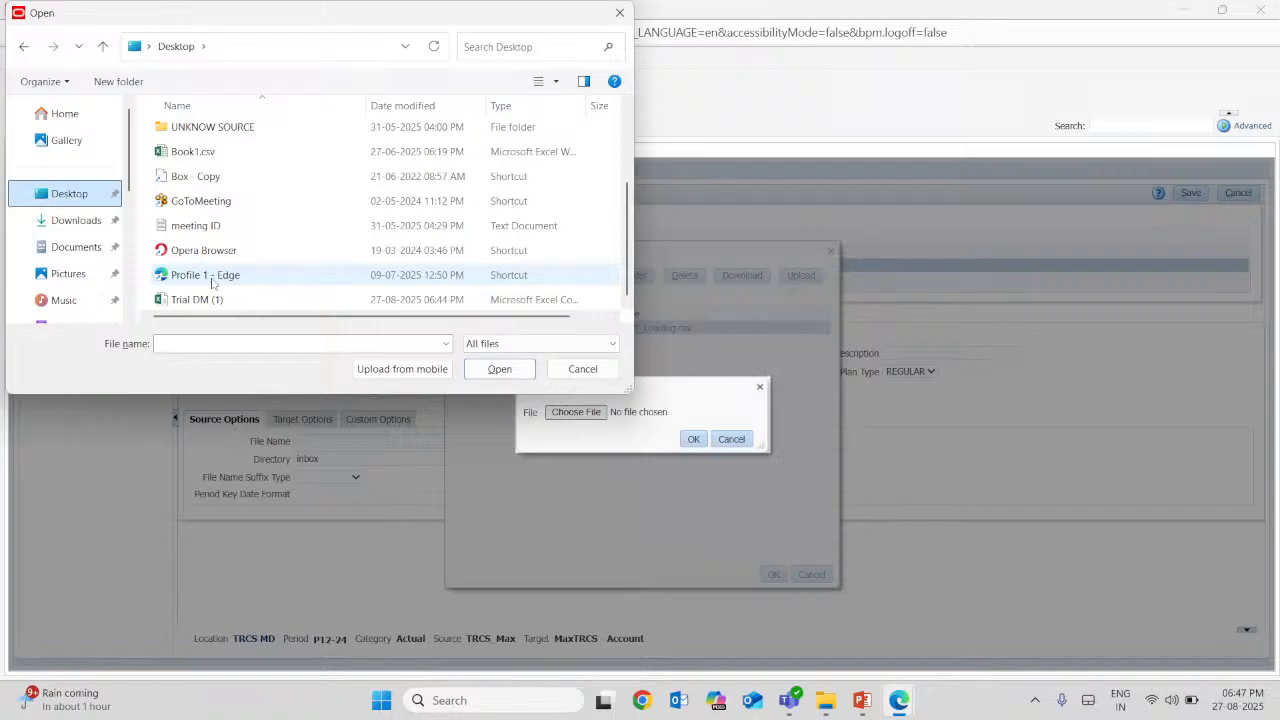
left_click(200, 299)
left_click(499, 369)
left_click(697, 439)
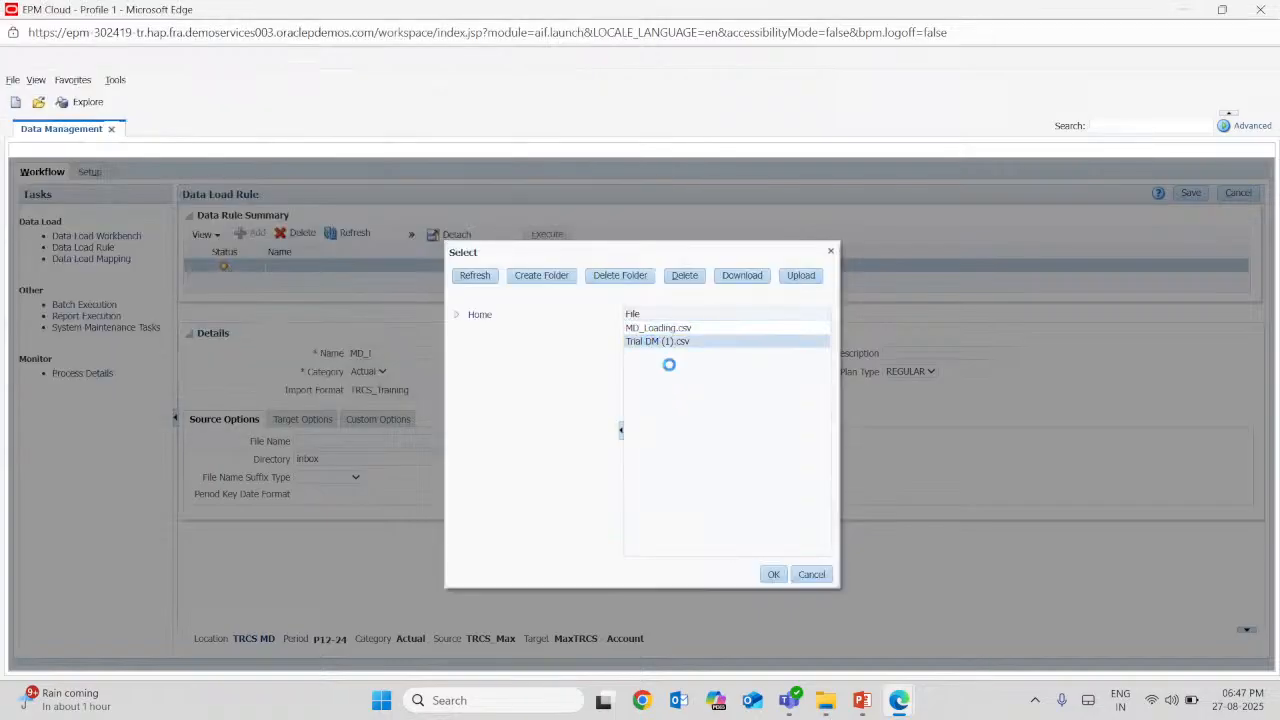
left_click(773, 574)
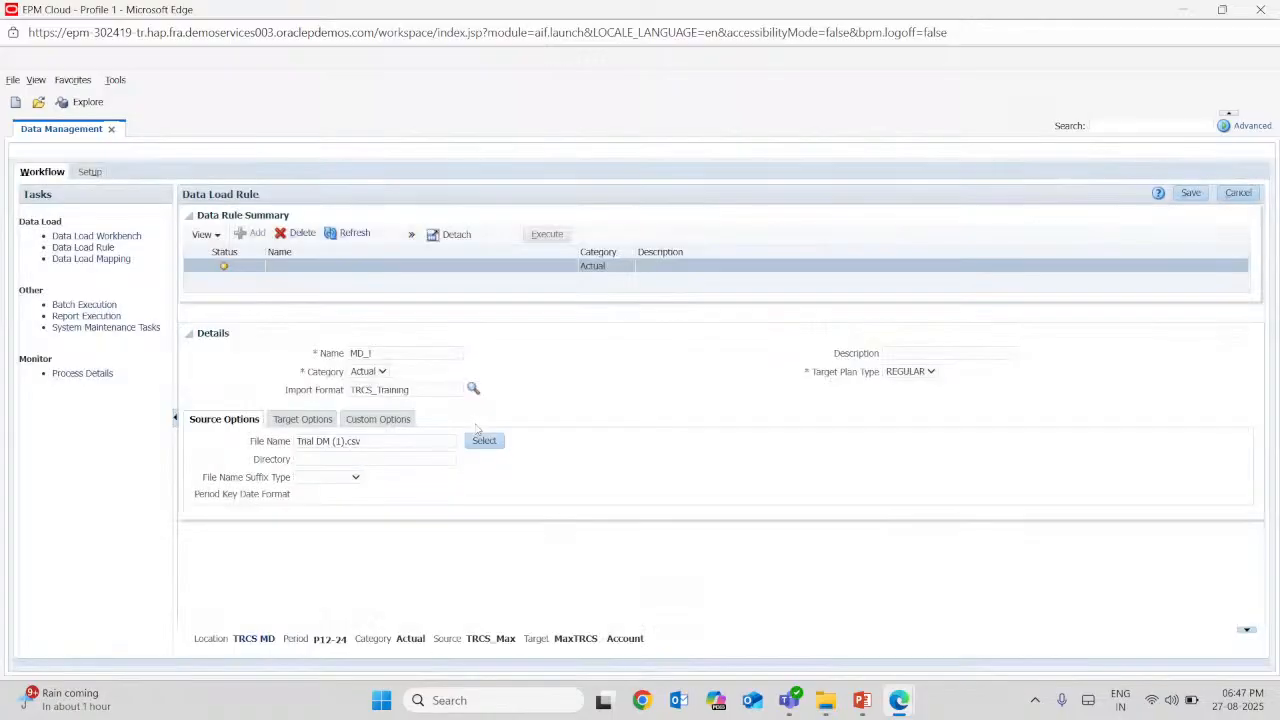
left_click(1187, 196)
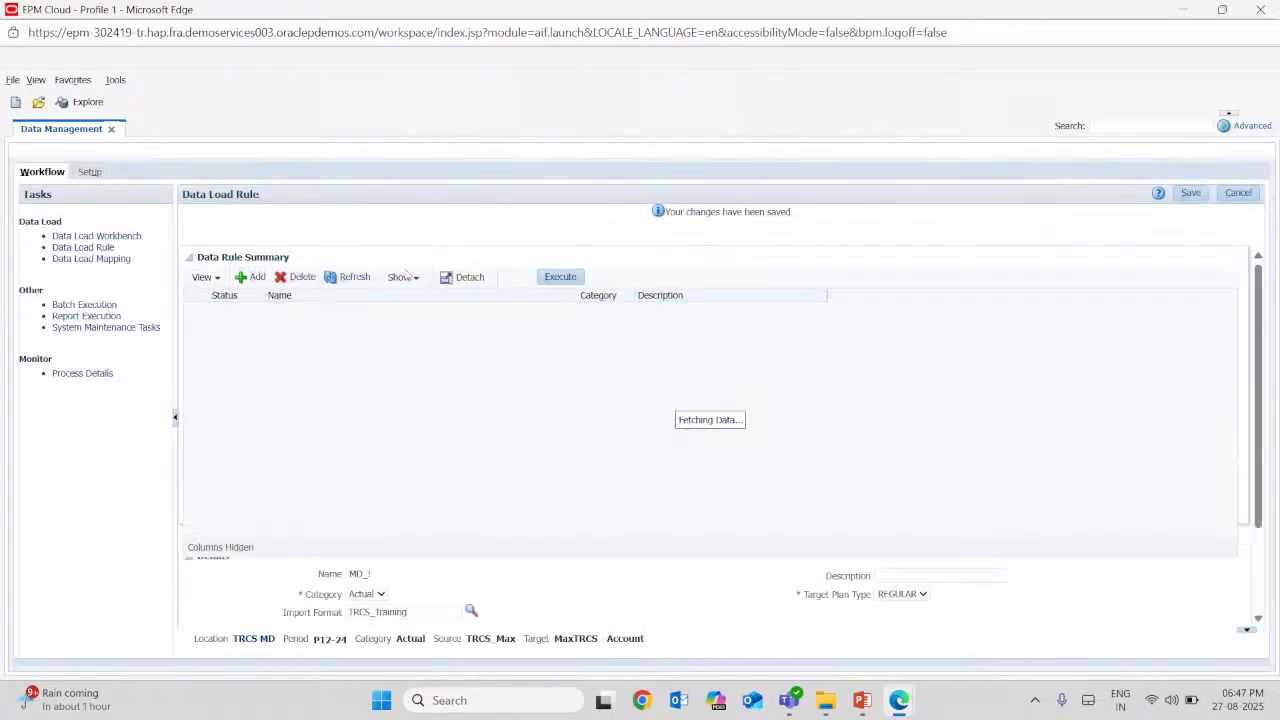
Execute the MD_! rule for period P12-24 with Import from Source and Export to Target enabled
left_click(560, 278)
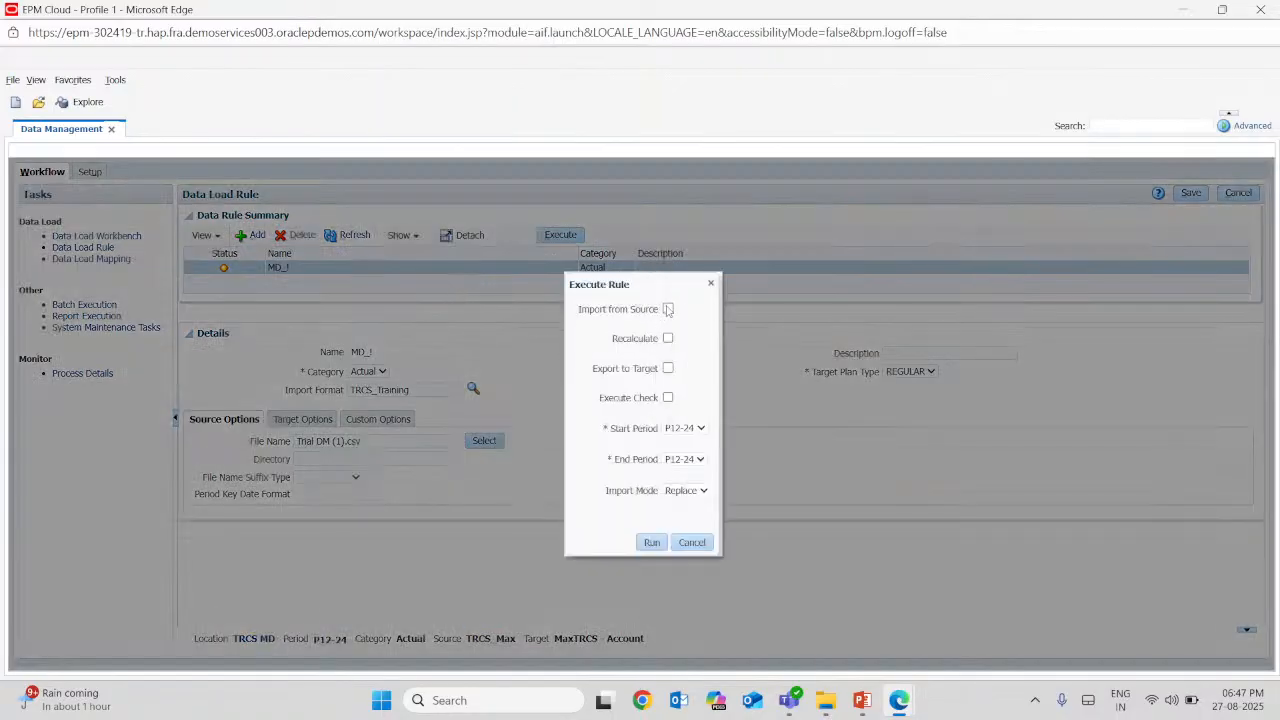
left_click(668, 310)
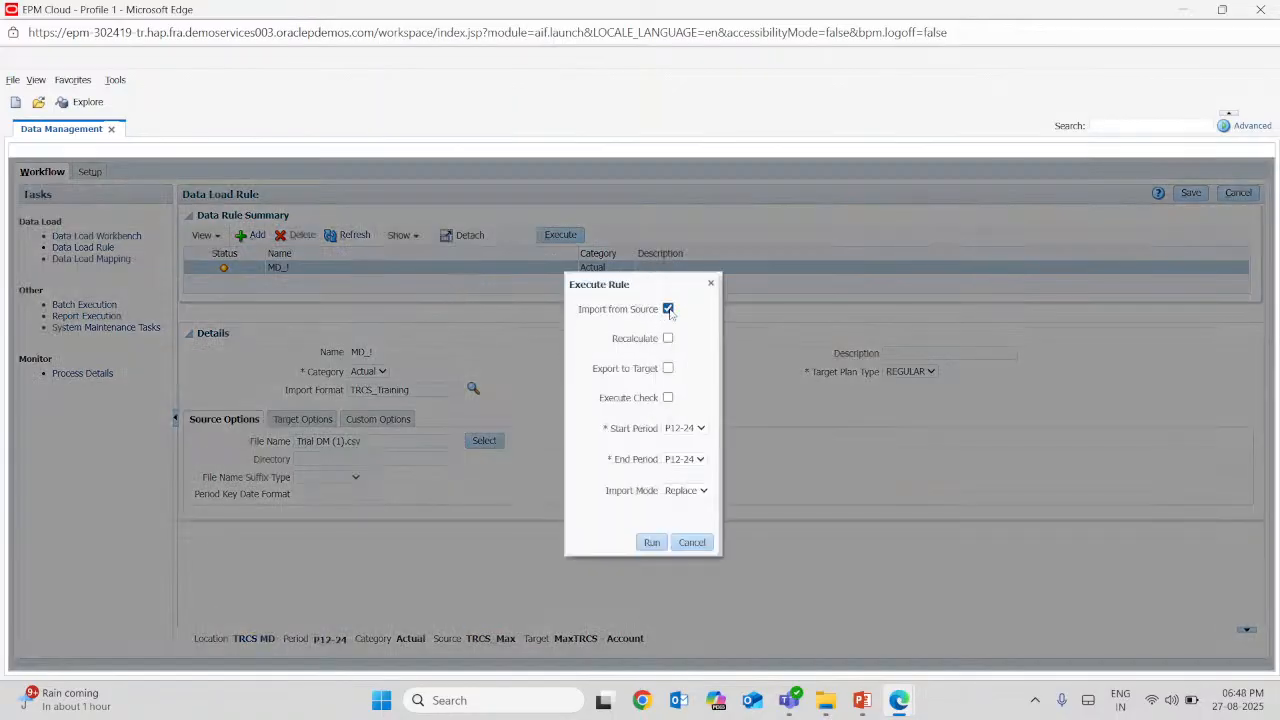
left_click(668, 368)
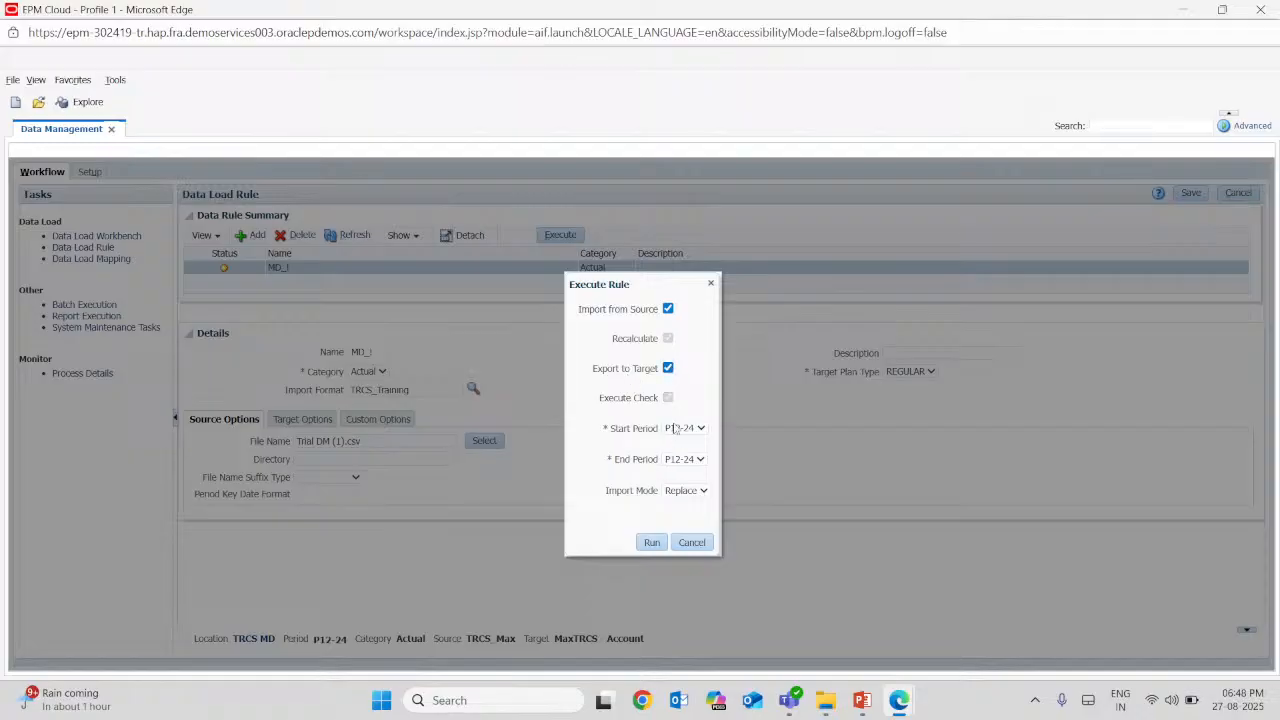
left_click(652, 543)
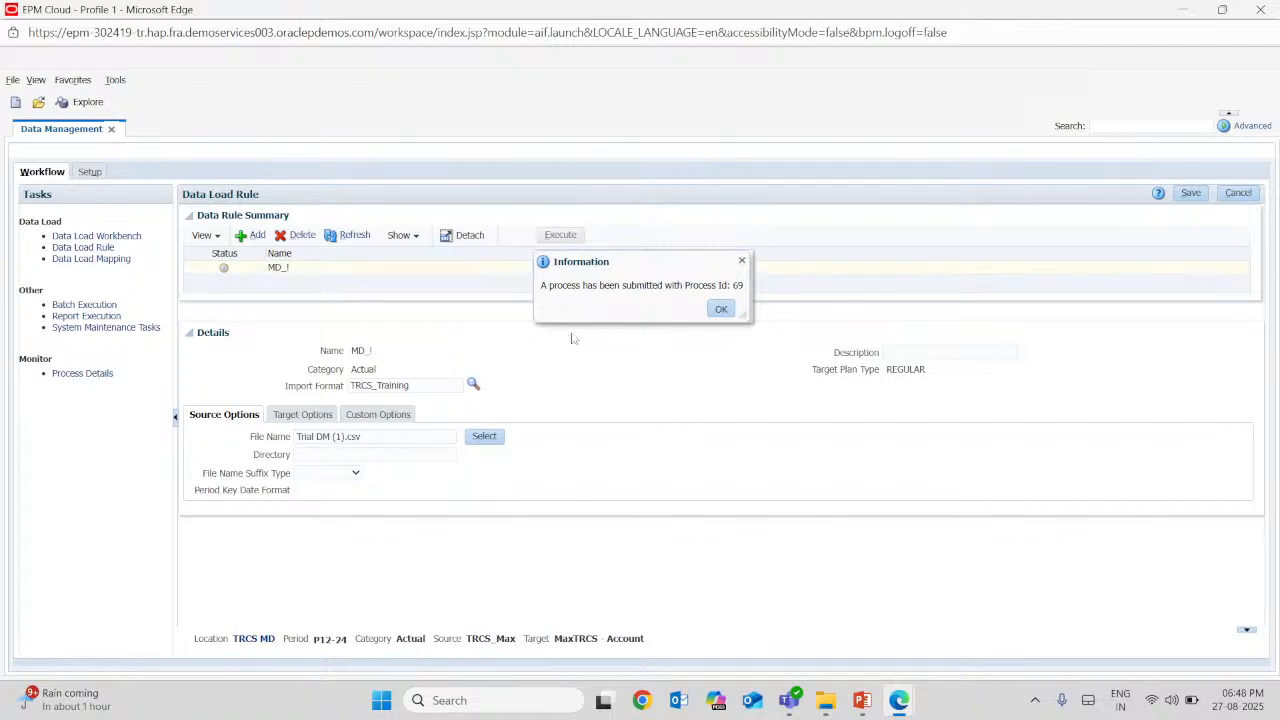
left_click(718, 311)
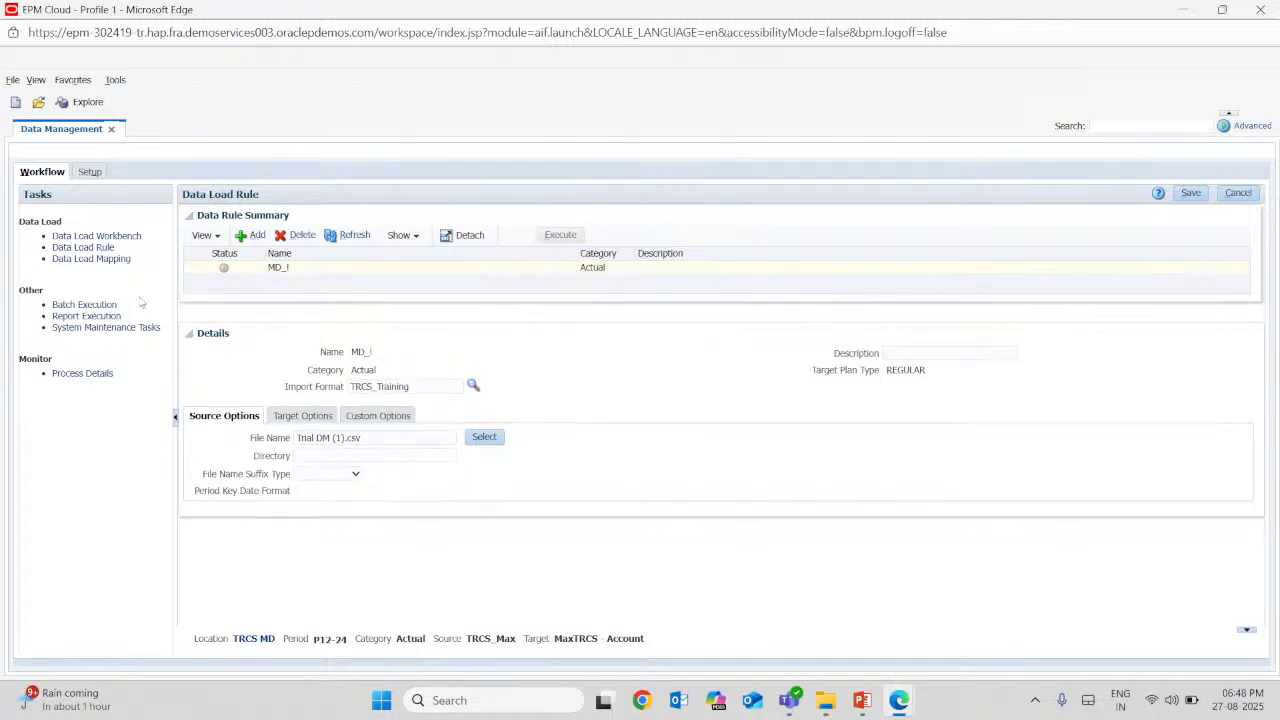
Check the loaded account records in the Data Load Workbench and the data load's status in Process Details
left_click(134, 239)
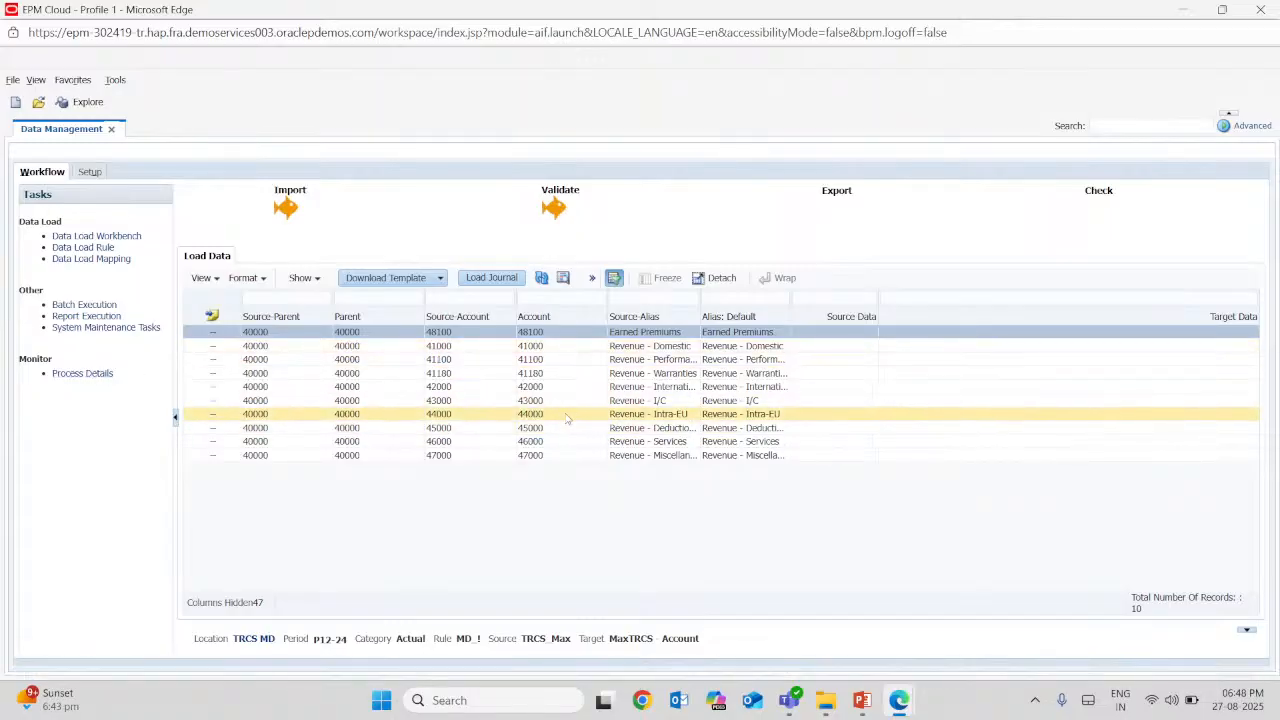
left_click(64, 375)
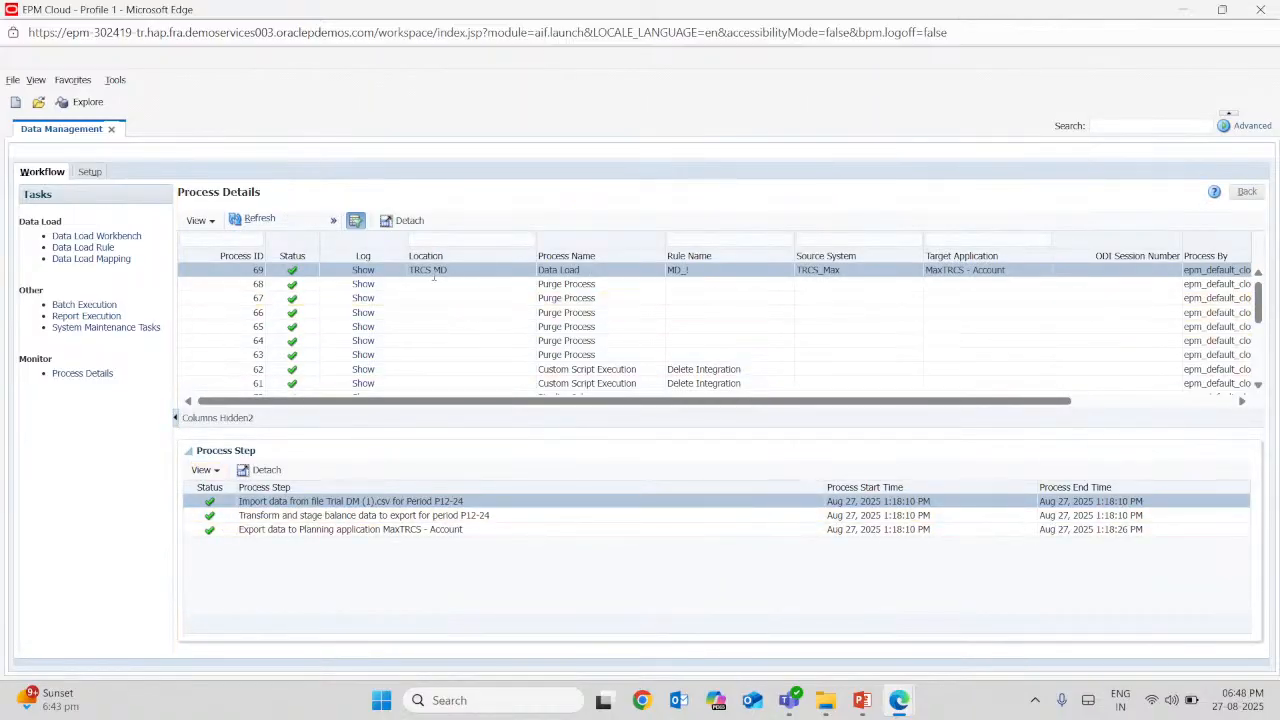
left_click_drag(410, 270, 448, 272)
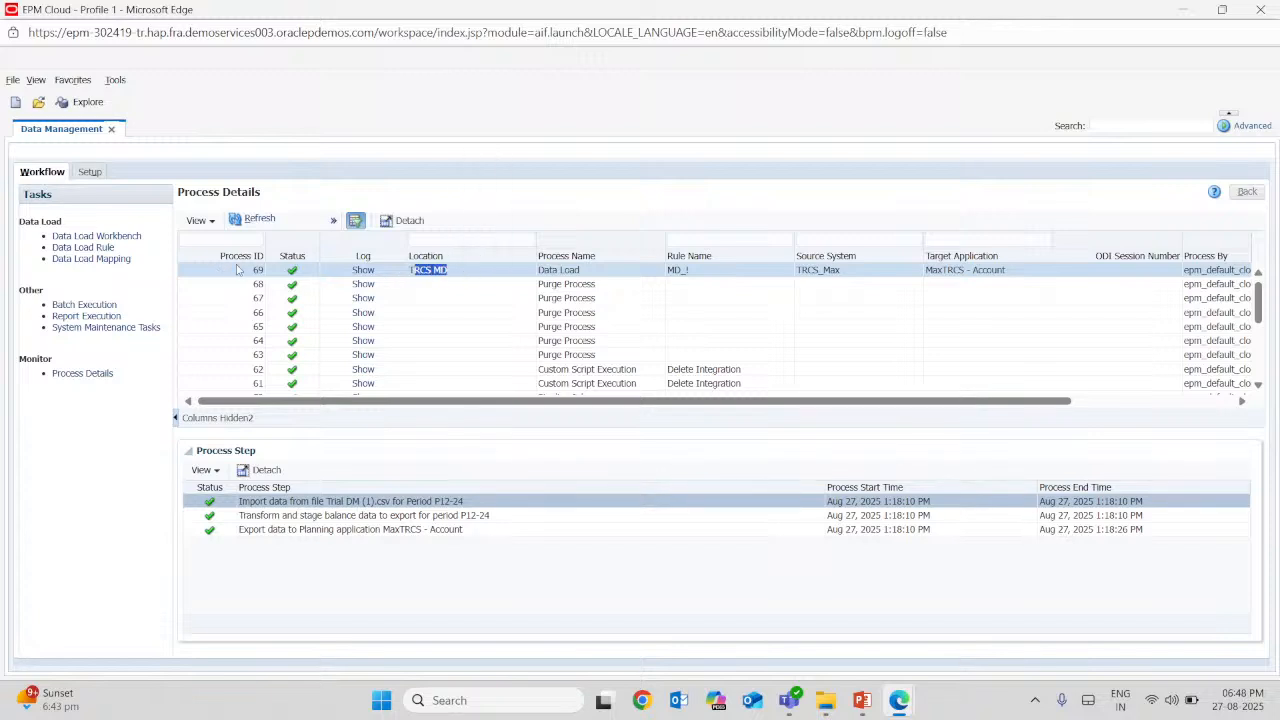
double_click(268, 272)
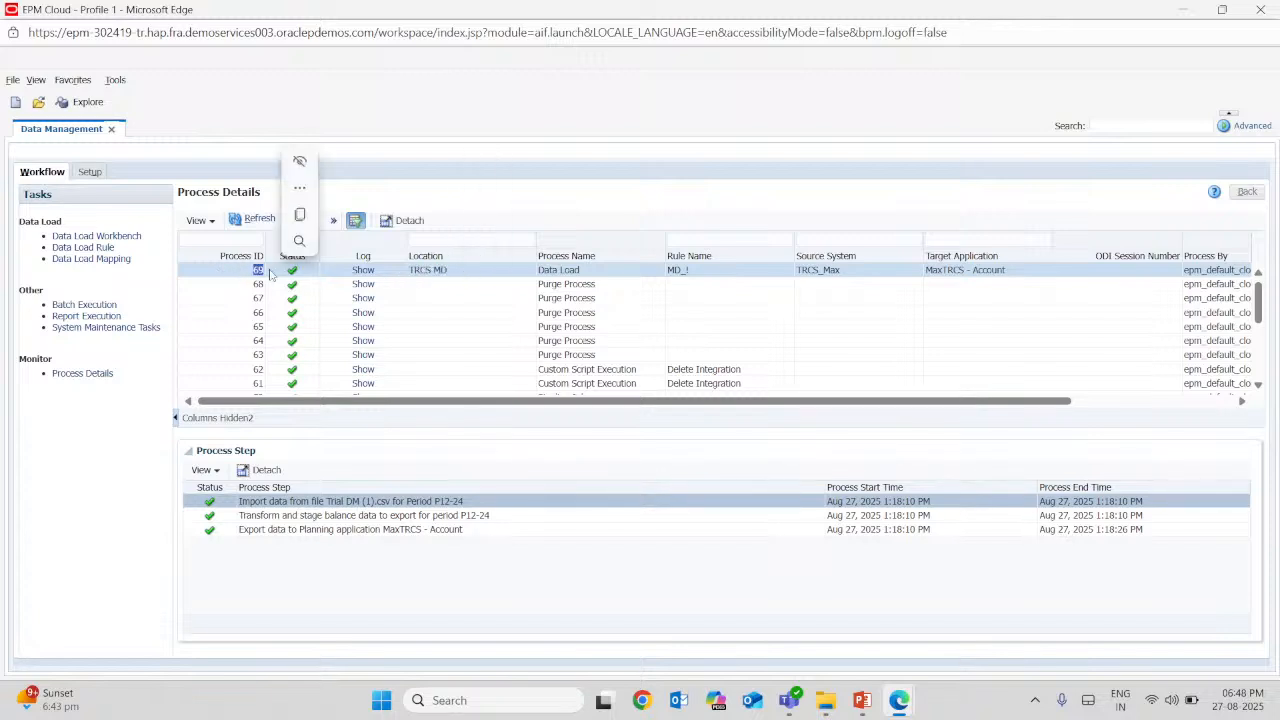
Download the log of the MD_! data load, process 69, and read through its import, validation and export entries
left_click(406, 274)
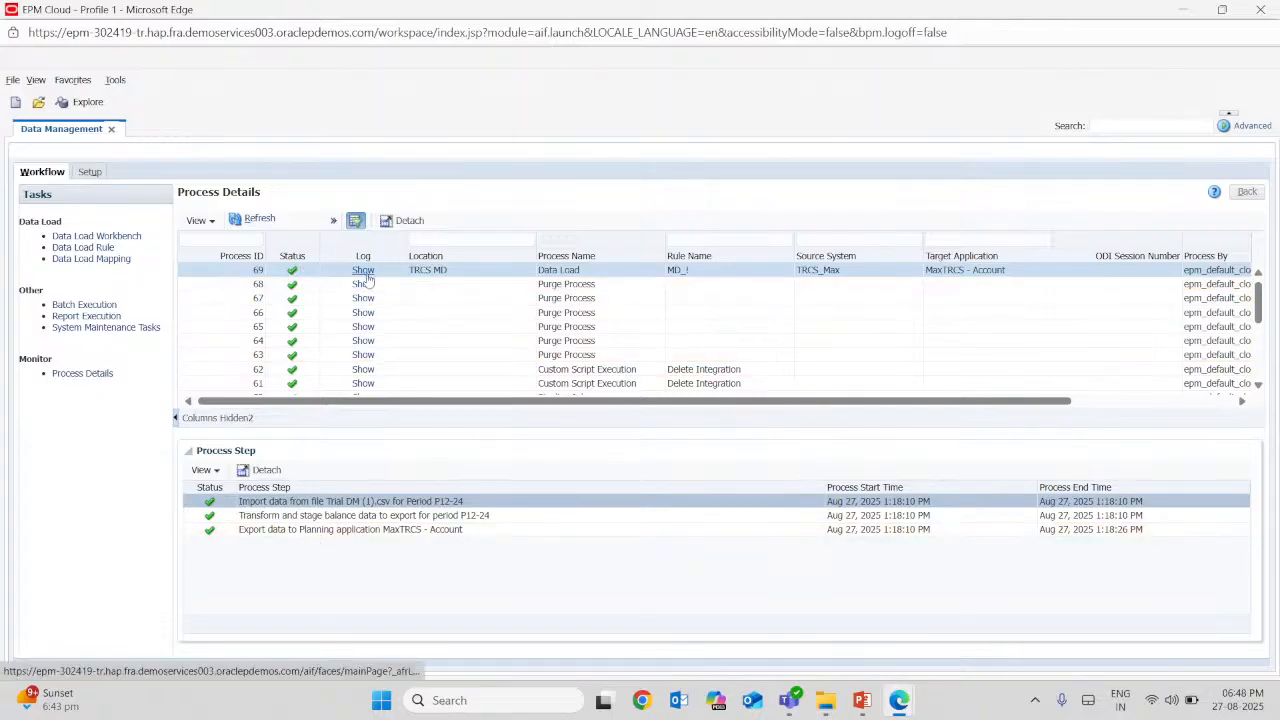
left_click(365, 276)
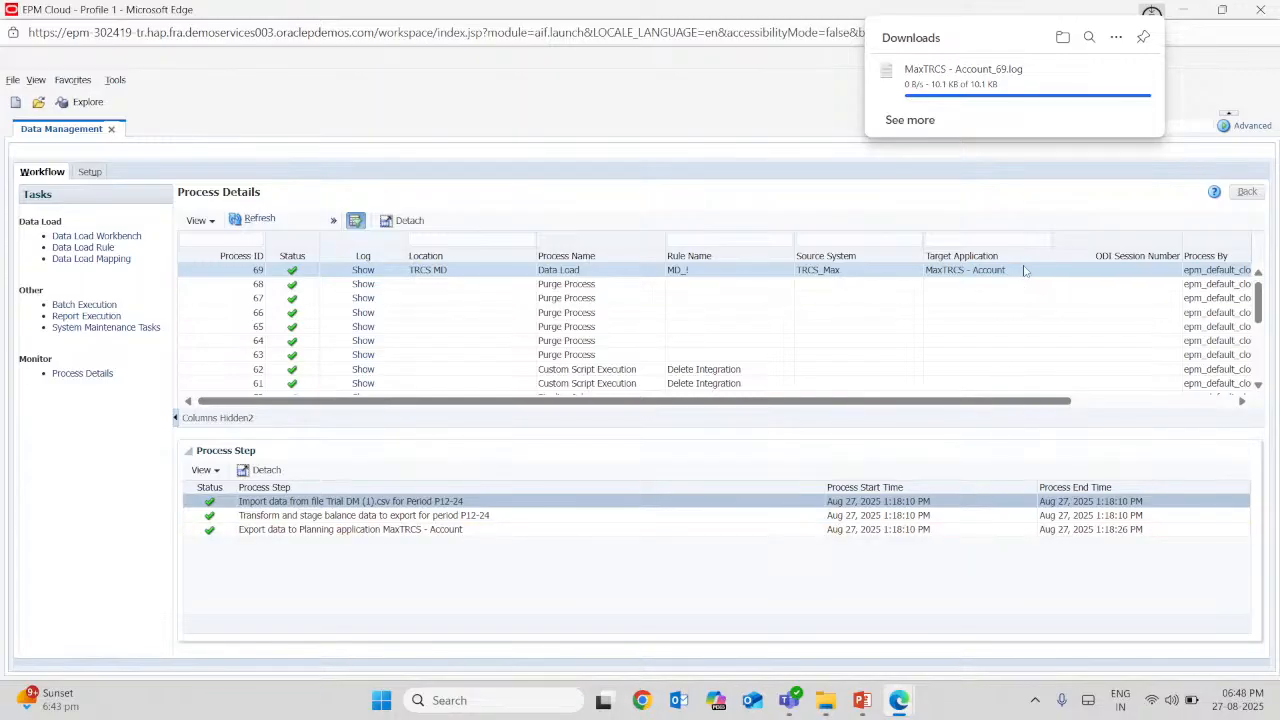
left_click(943, 70)
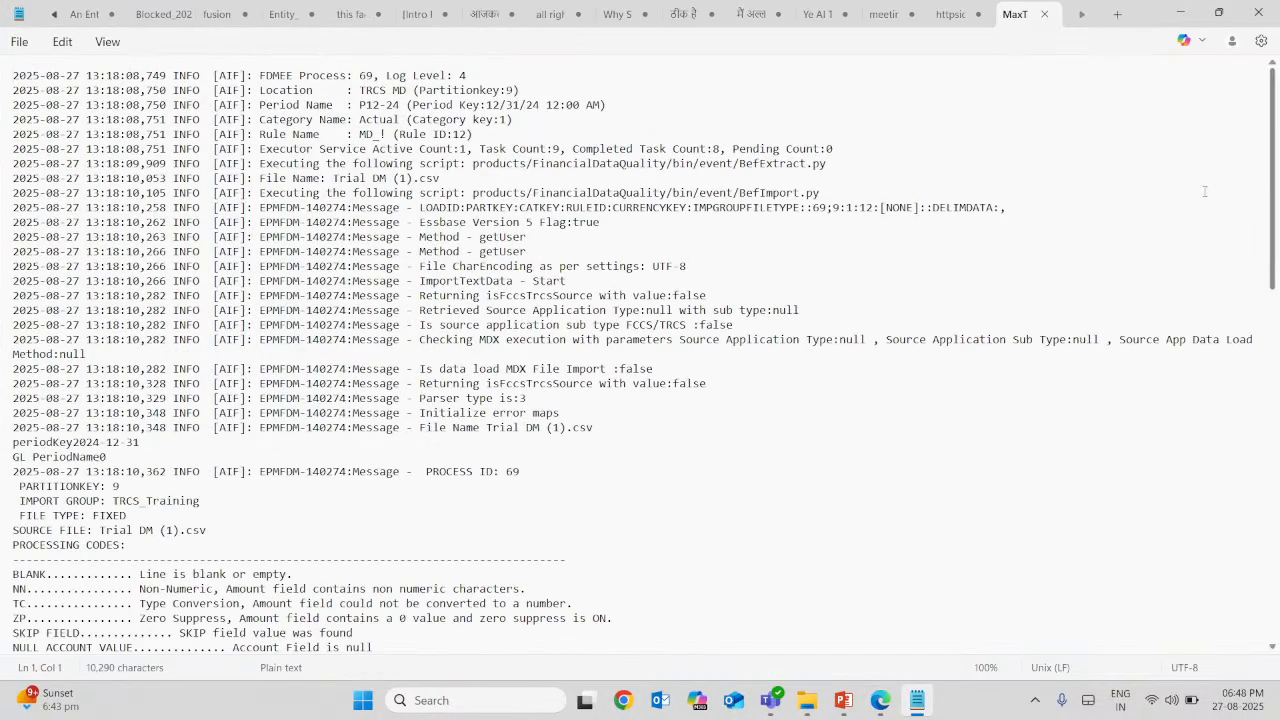
left_click_drag(1276, 147, 1249, 494)
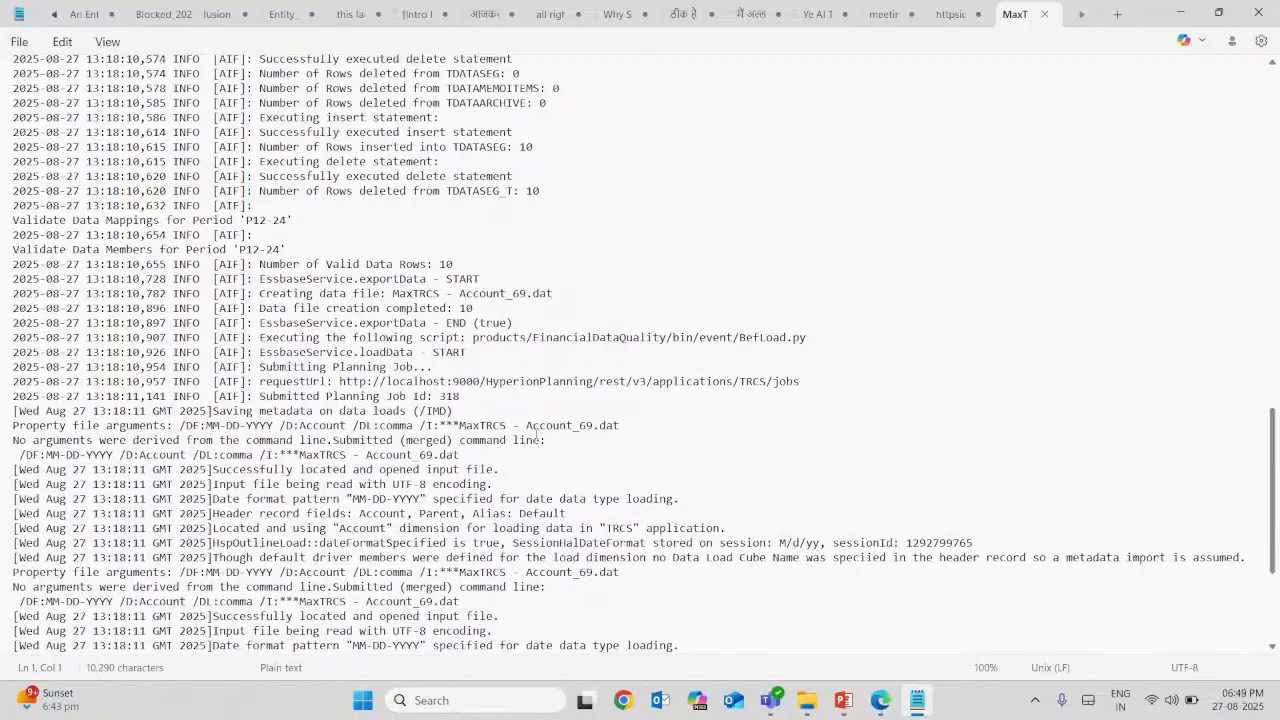
left_click(1258, 12)
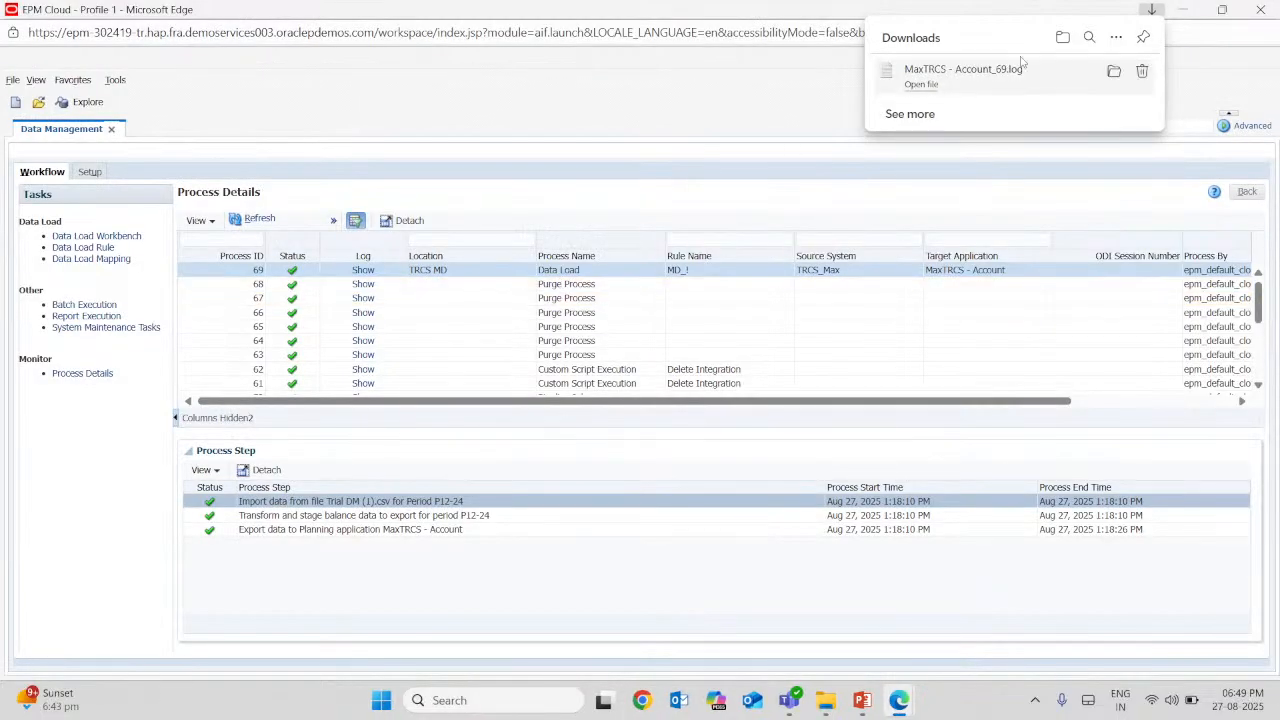
left_click(688, 122)
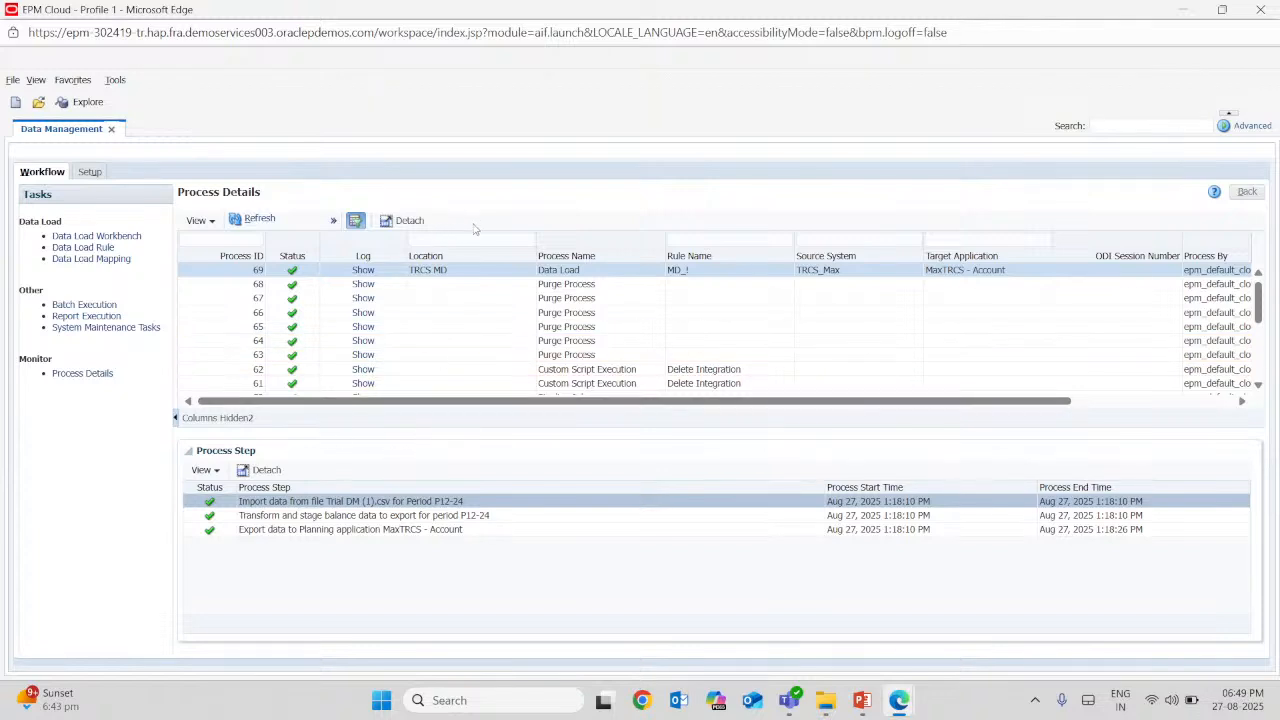
Close the Data Management window and return to the Applications list in Data Exchange
left_click(1260, 9)
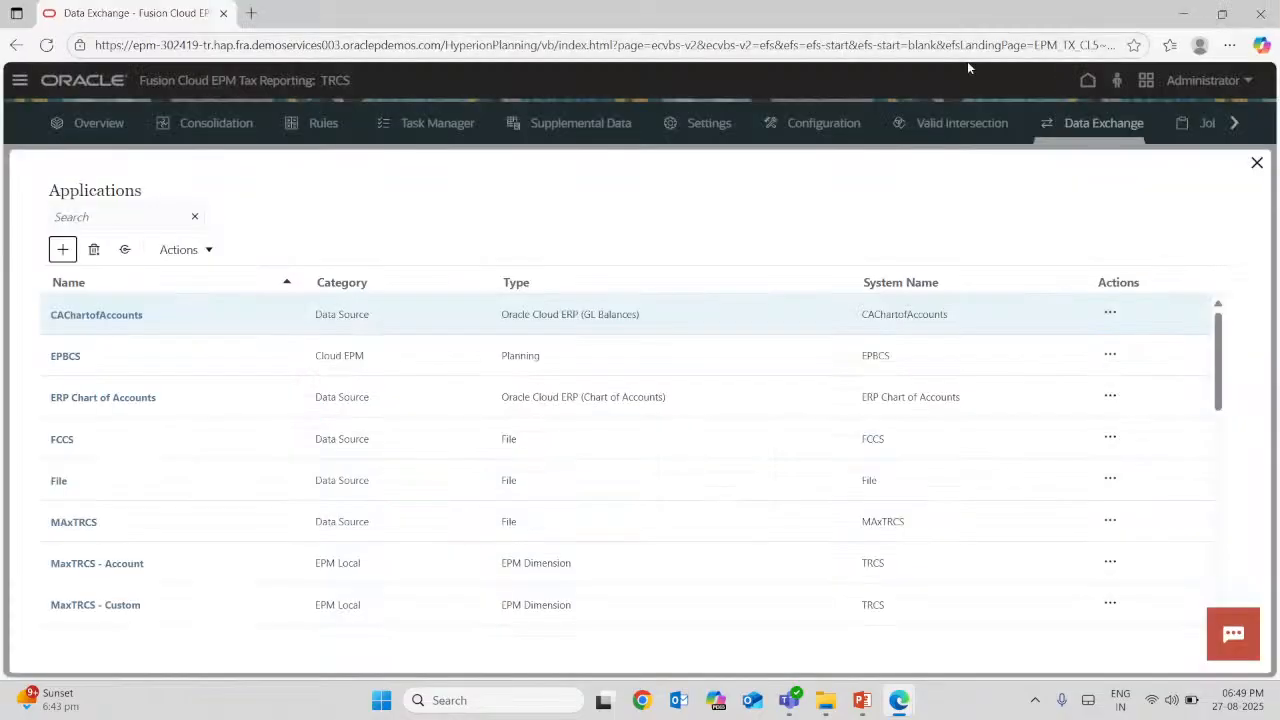
left_click(1183, 13)
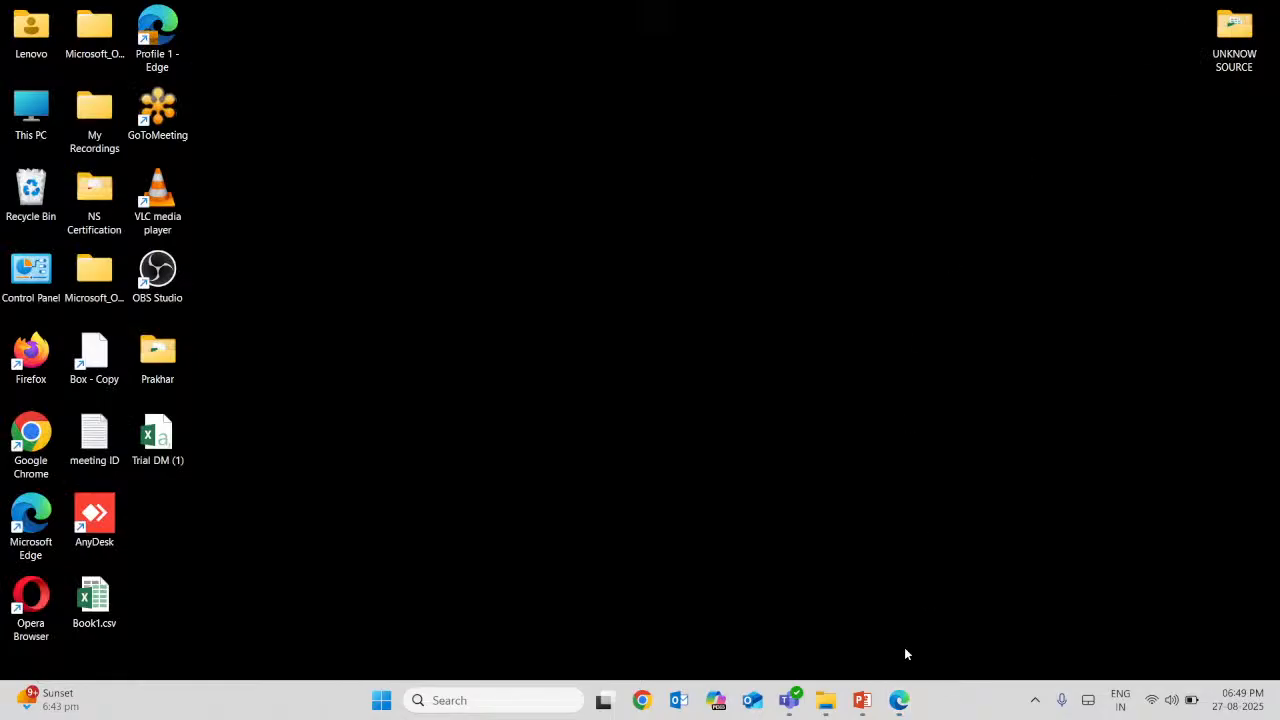
left_click(899, 702)
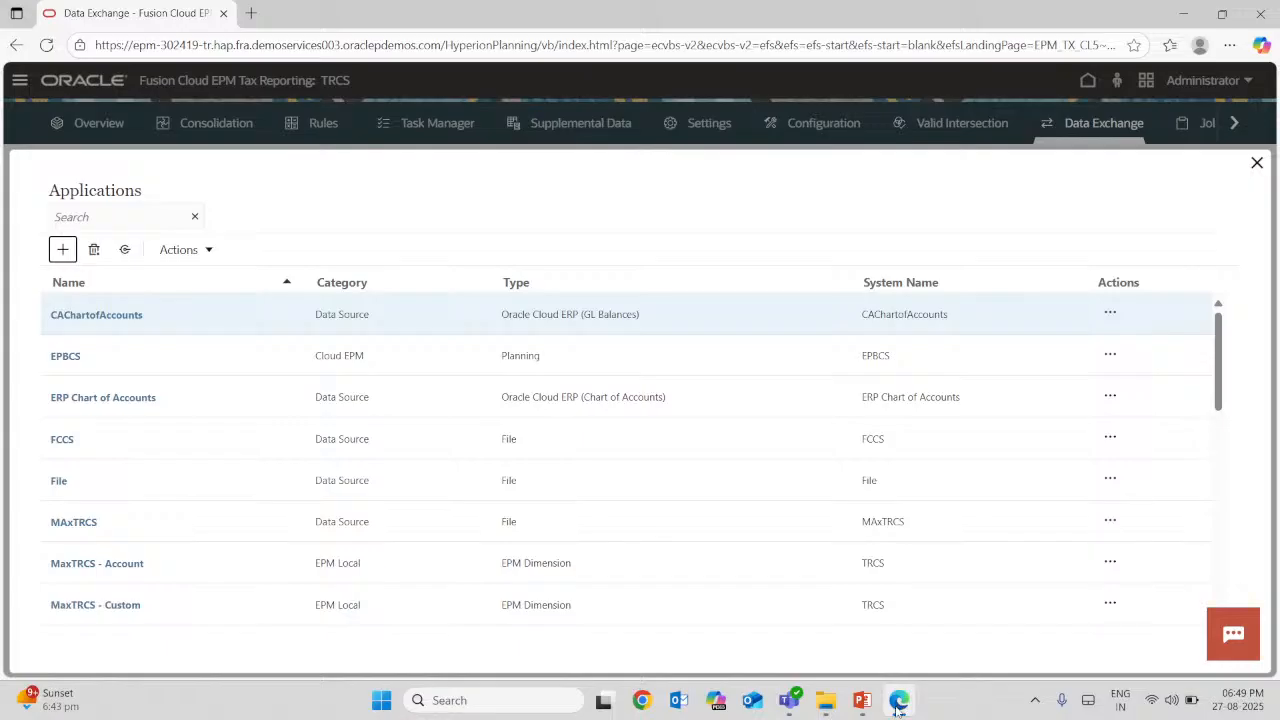
mouse_move(870, 712)
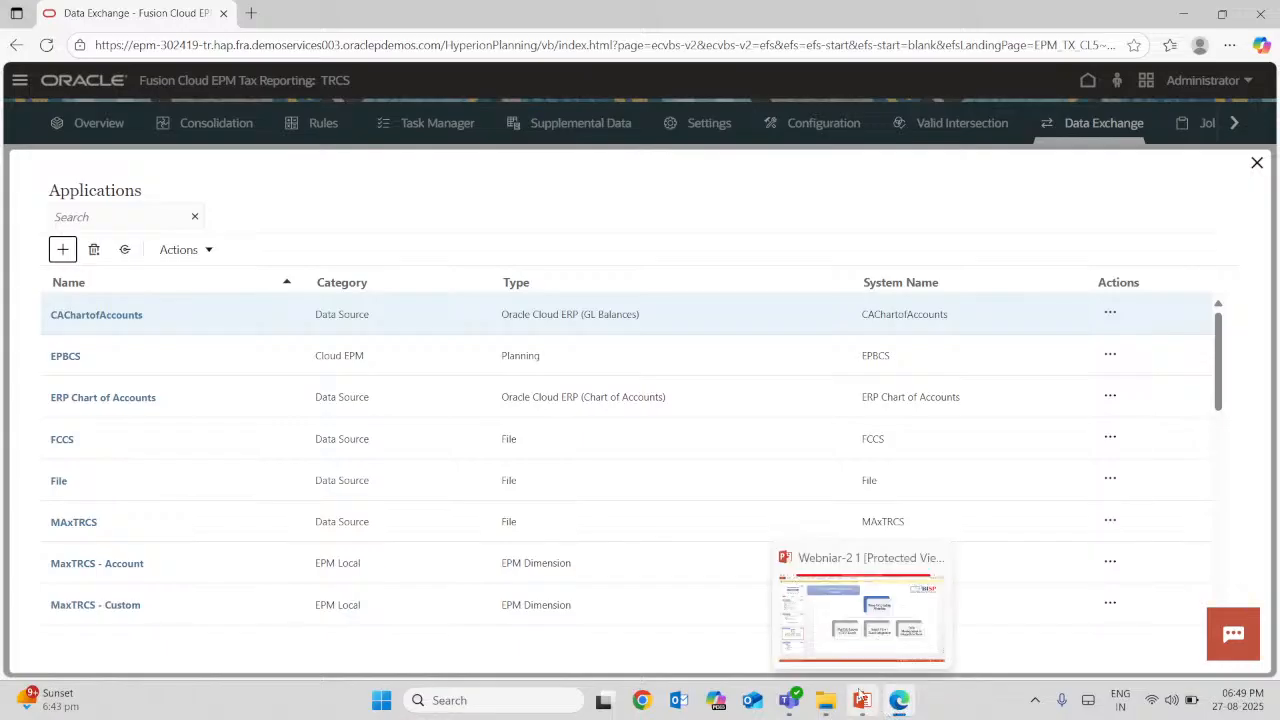
left_click(694, 196)
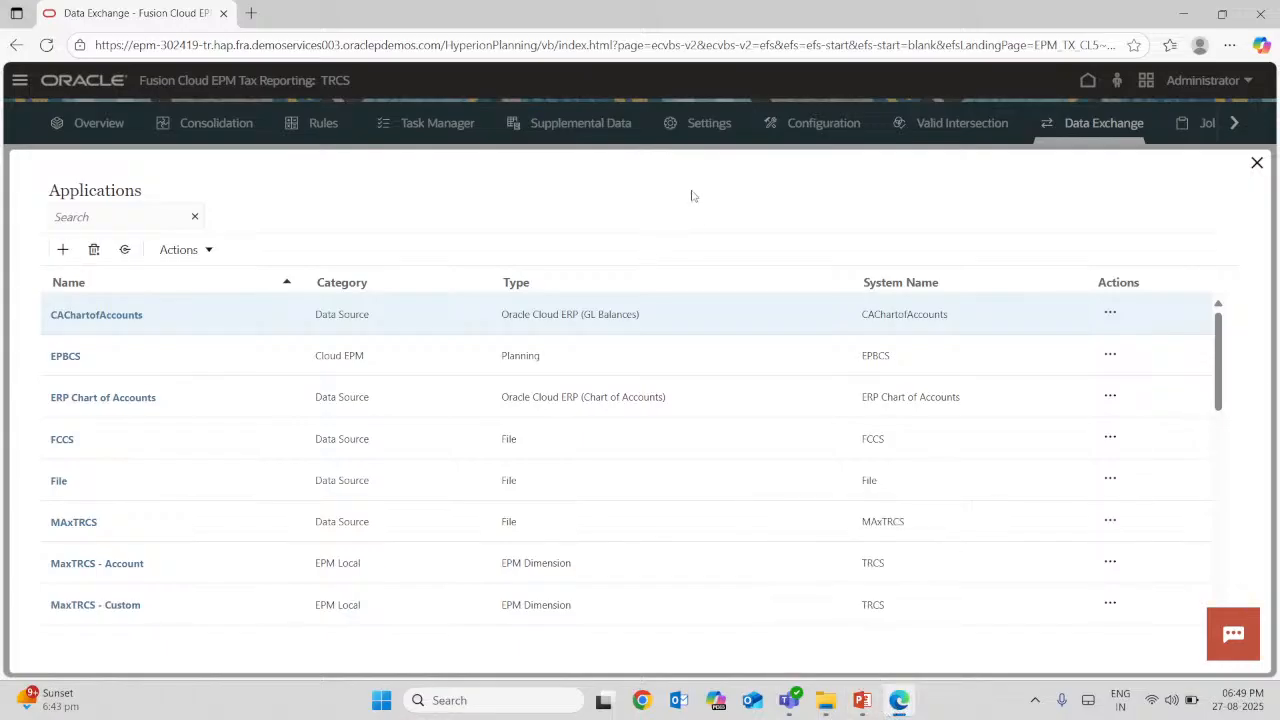
Switch to the Webniar-2 1 presentation in PowerPoint and show the "Ways and Process of loading Meta data" slide full screen
left_click(862, 700)
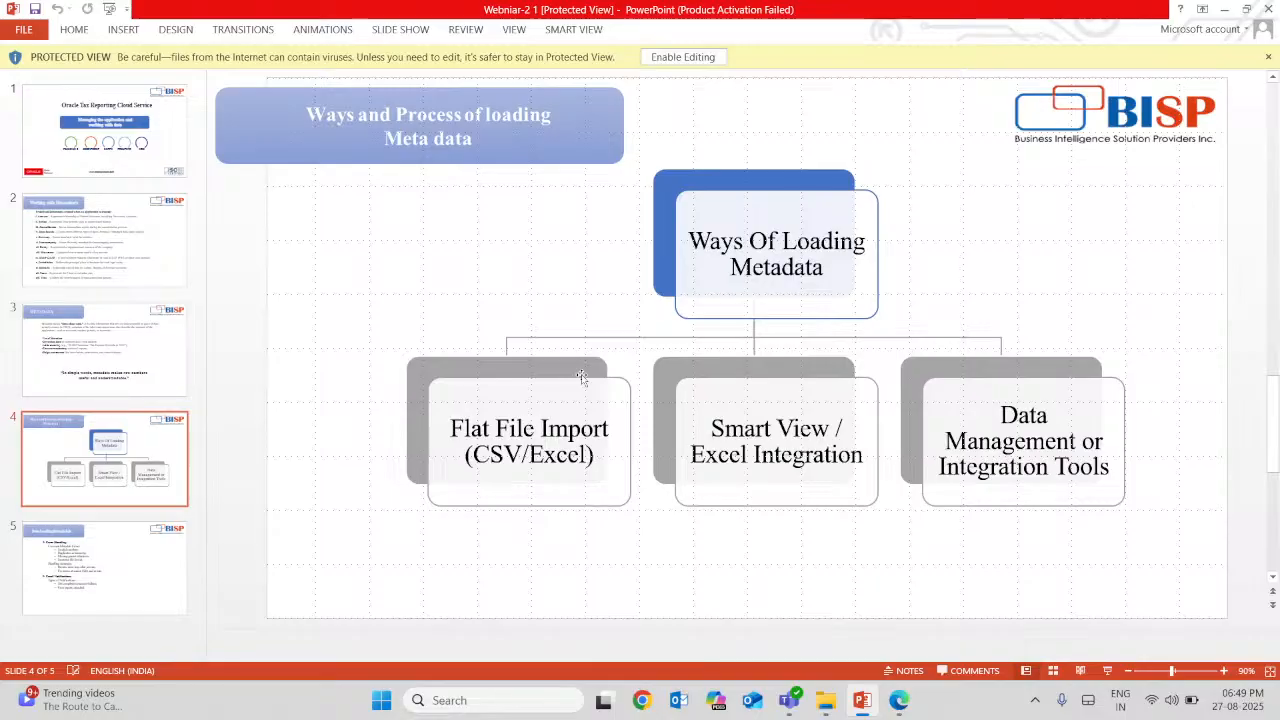
key("F5")
key("Right")
key("Right")
key("Right")
key("Right")
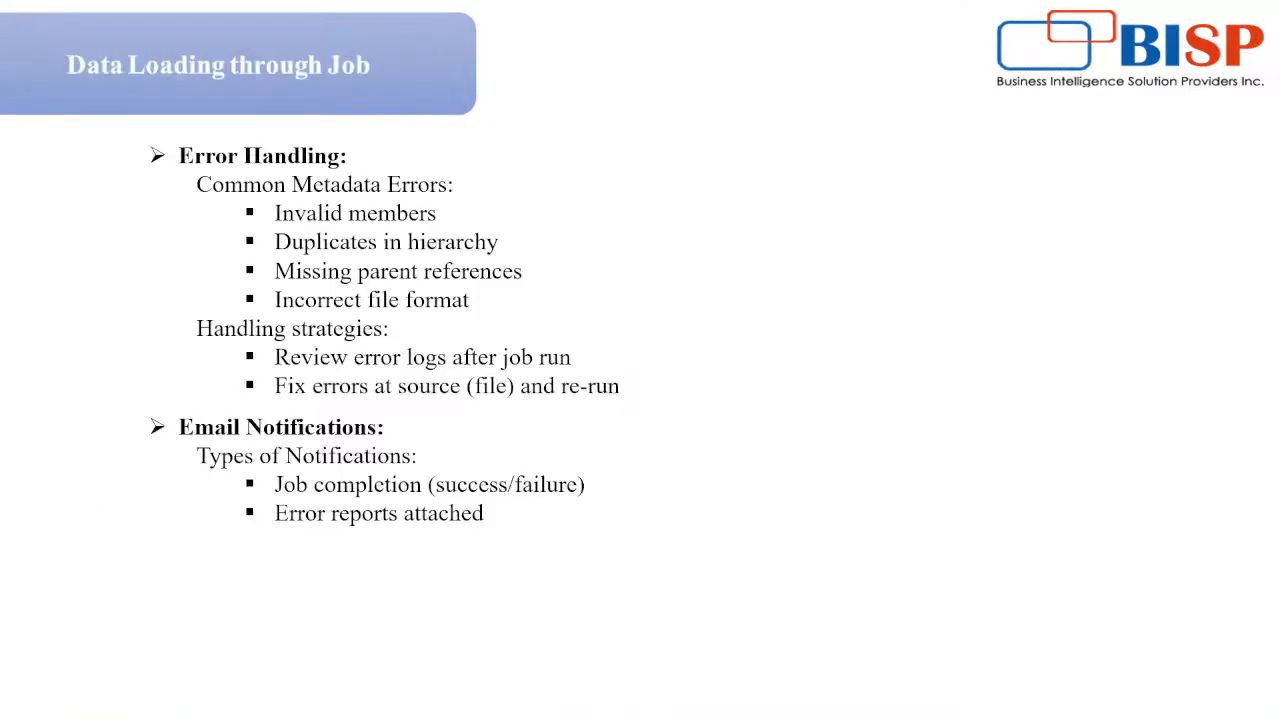
key("Left")
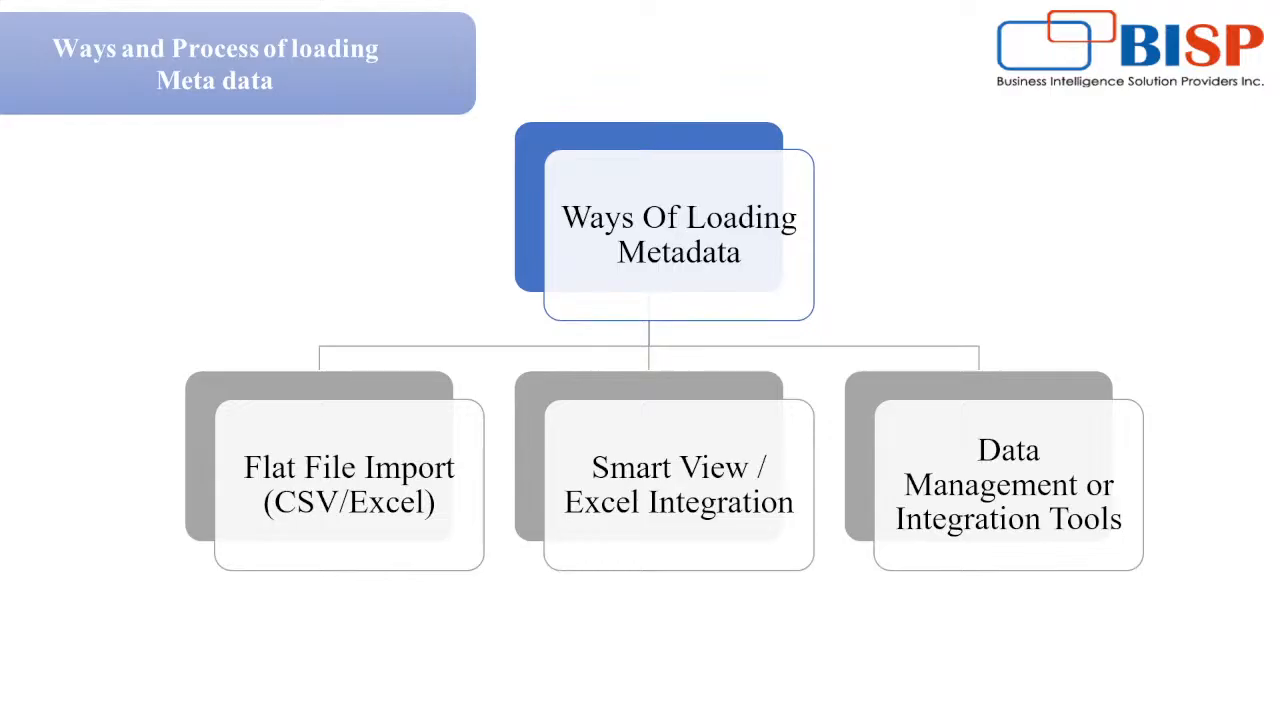